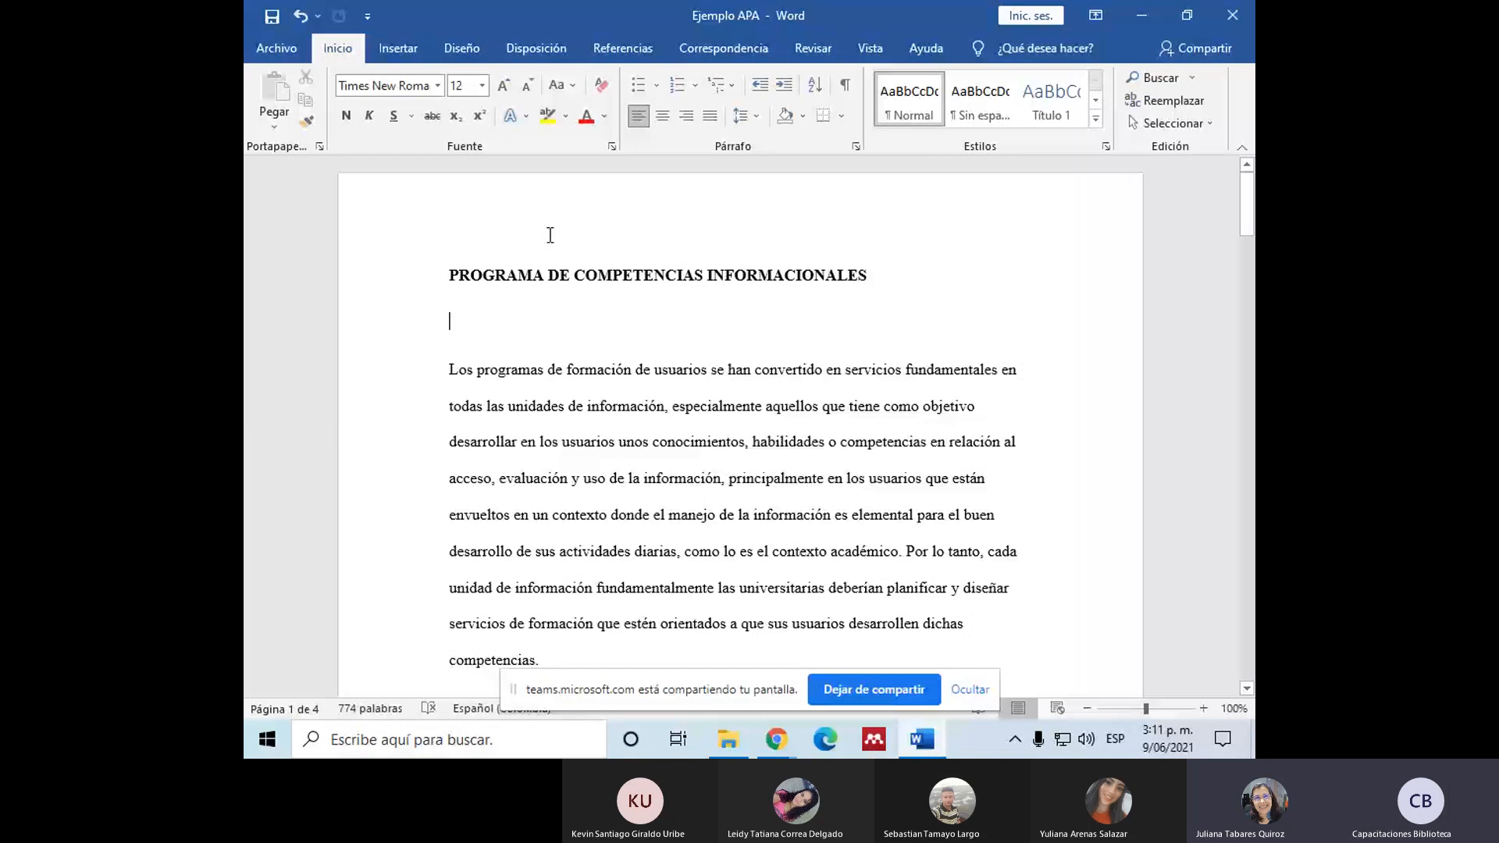
# Step: Change the document title "PROGRAMA DE COMPETENCIAS INFORMACIONALES" to sentence case and center it
pyautogui.click(451, 275)
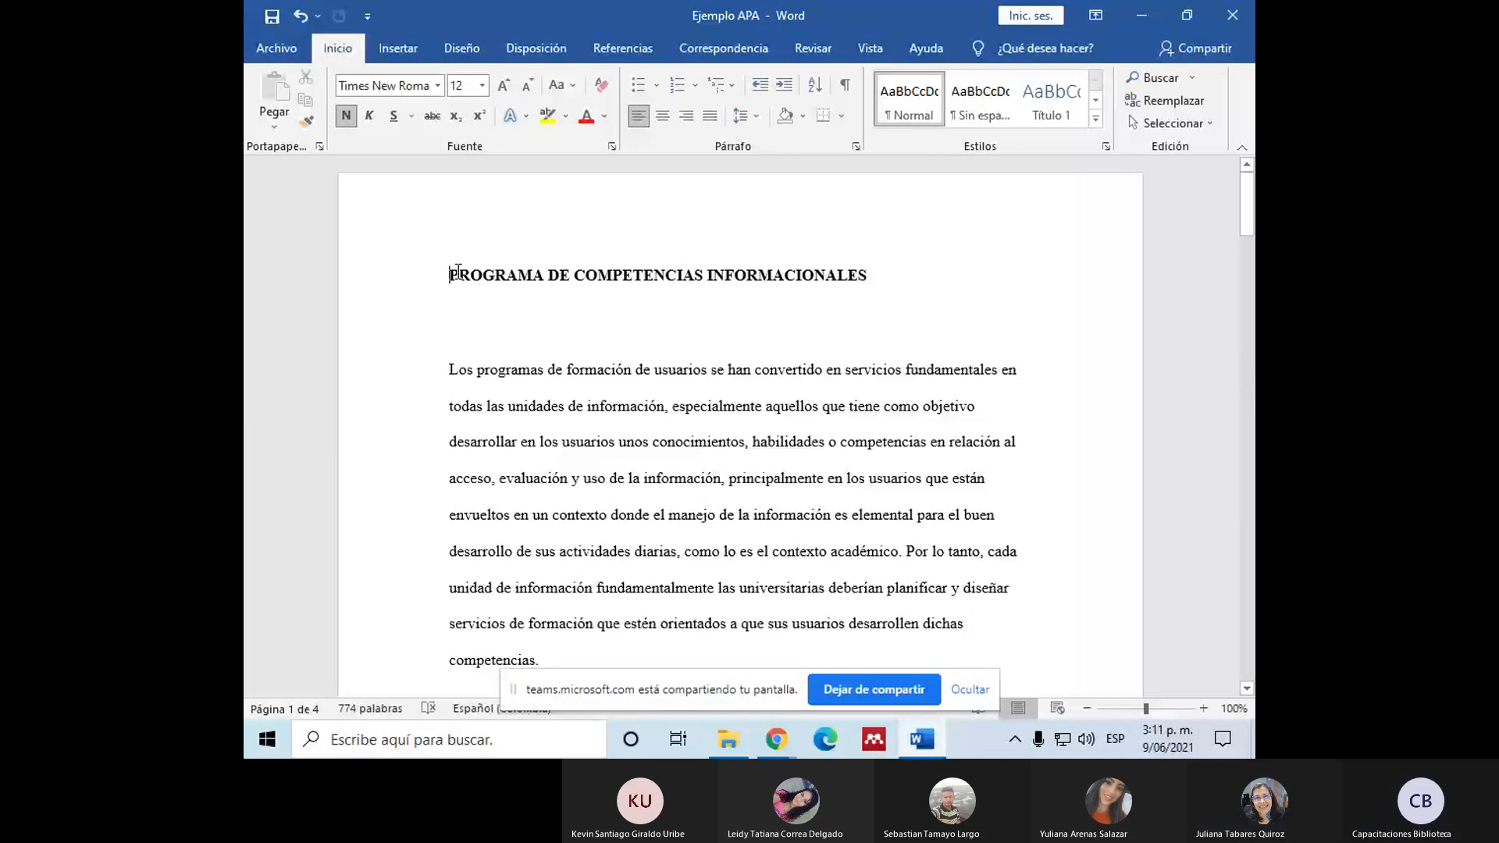
pyautogui.moveTo(459, 272); pyautogui.dragTo(432, 312)
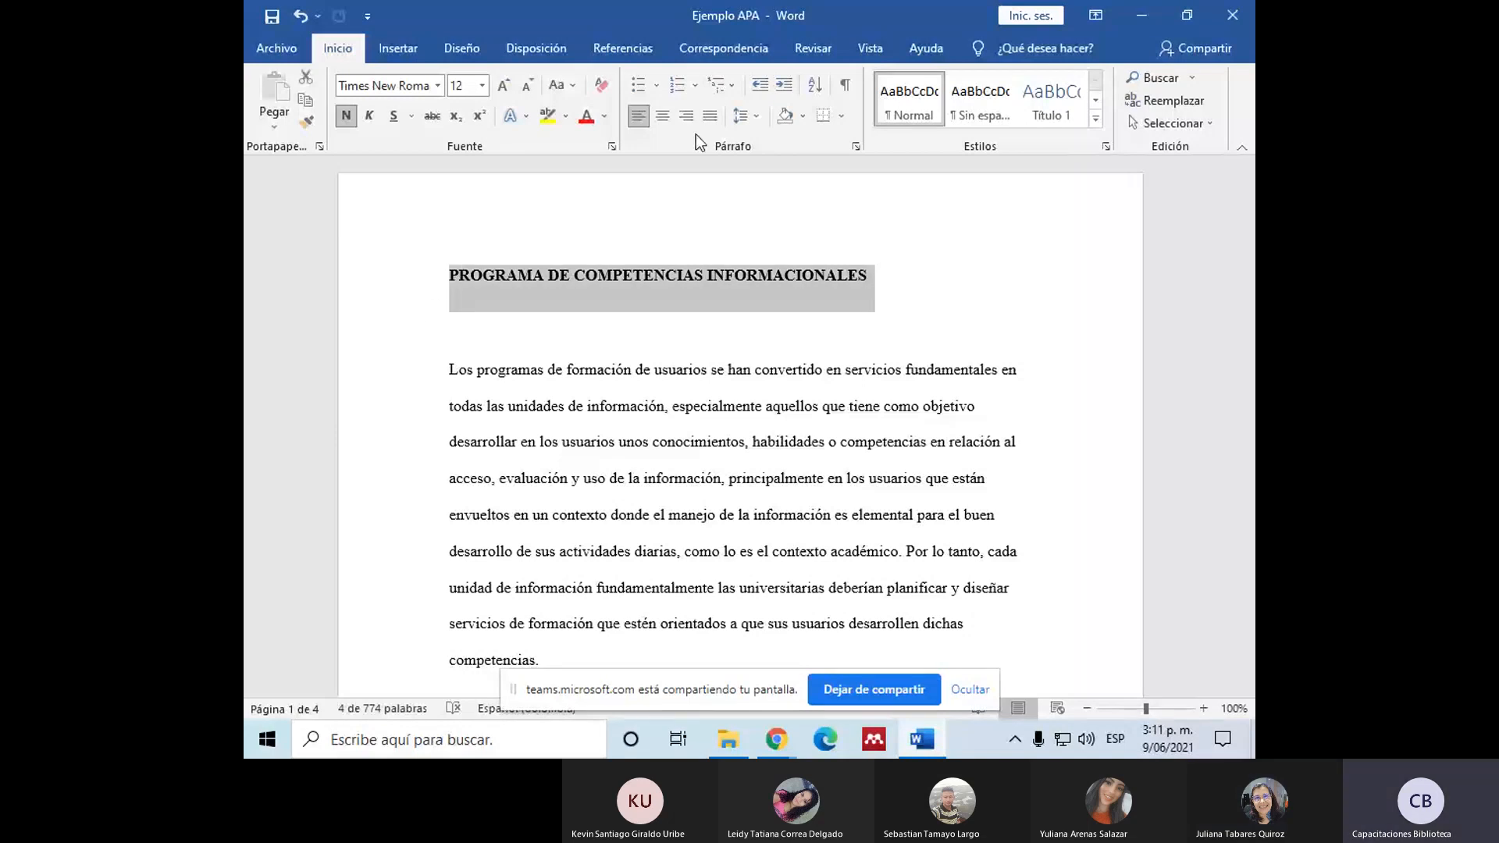
pyautogui.click(886, 287)
pyautogui.moveTo(878, 275); pyautogui.dragTo(463, 273)
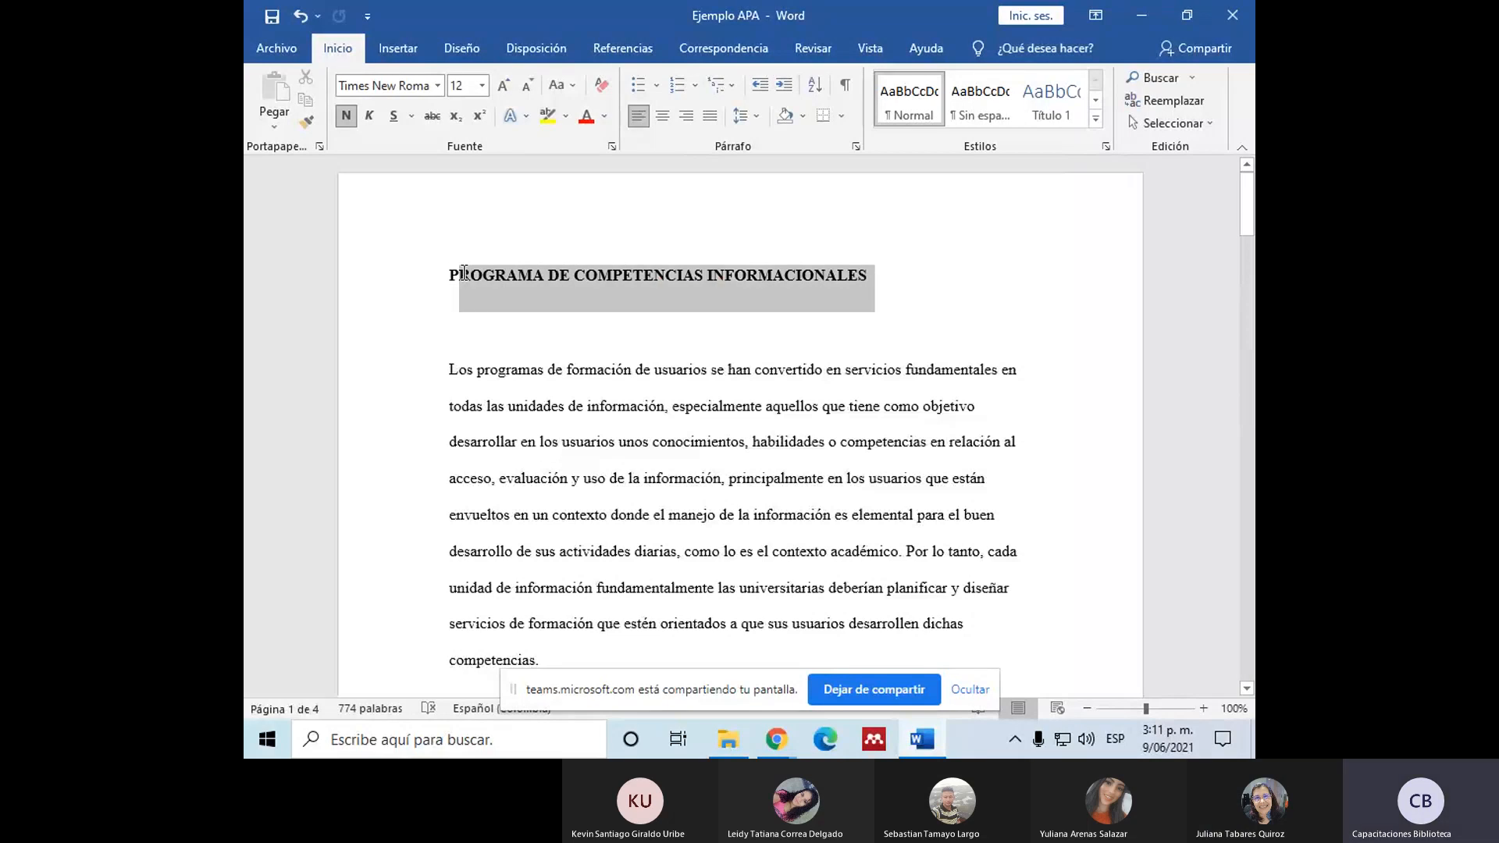
pyautogui.click(555, 85)
pyautogui.click(592, 139)
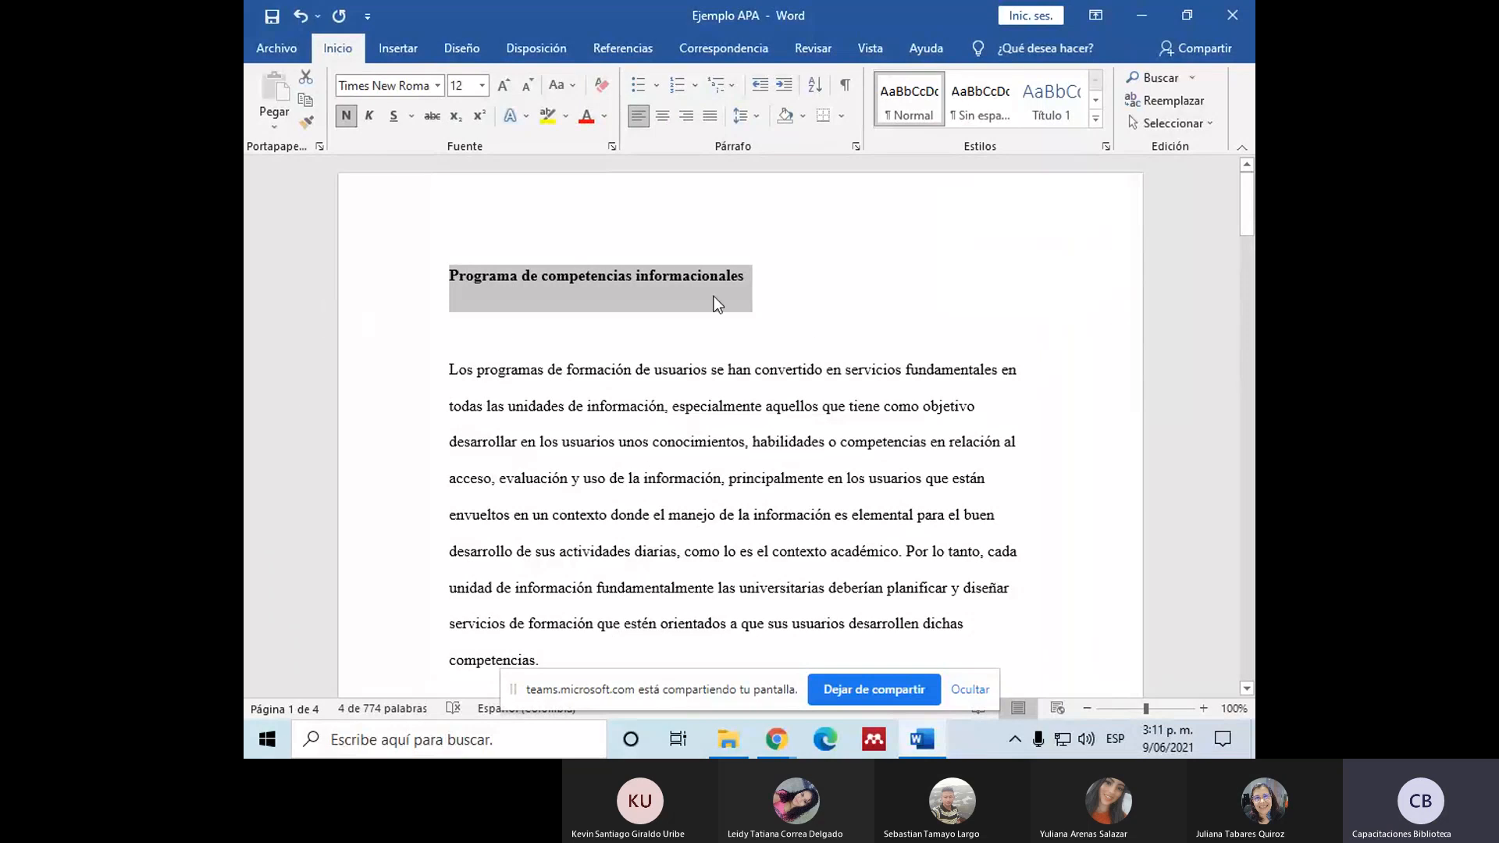
pyautogui.click(663, 117)
# Step: Add a left-aligned bold sample heading "Sjsmckekc" on a new line below the title
pyautogui.click(889, 283)
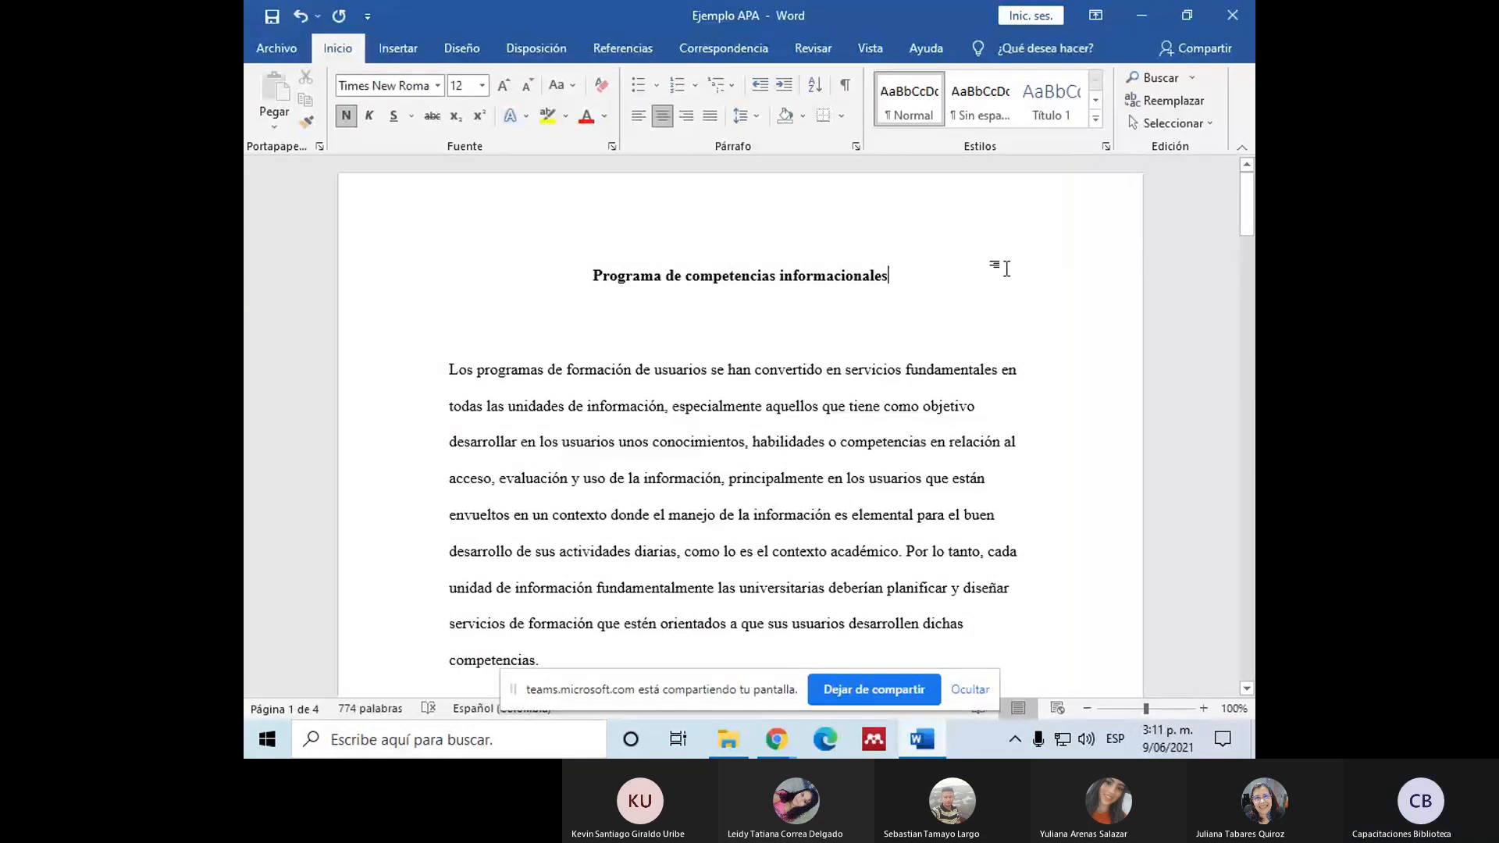
pyautogui.press('Return')
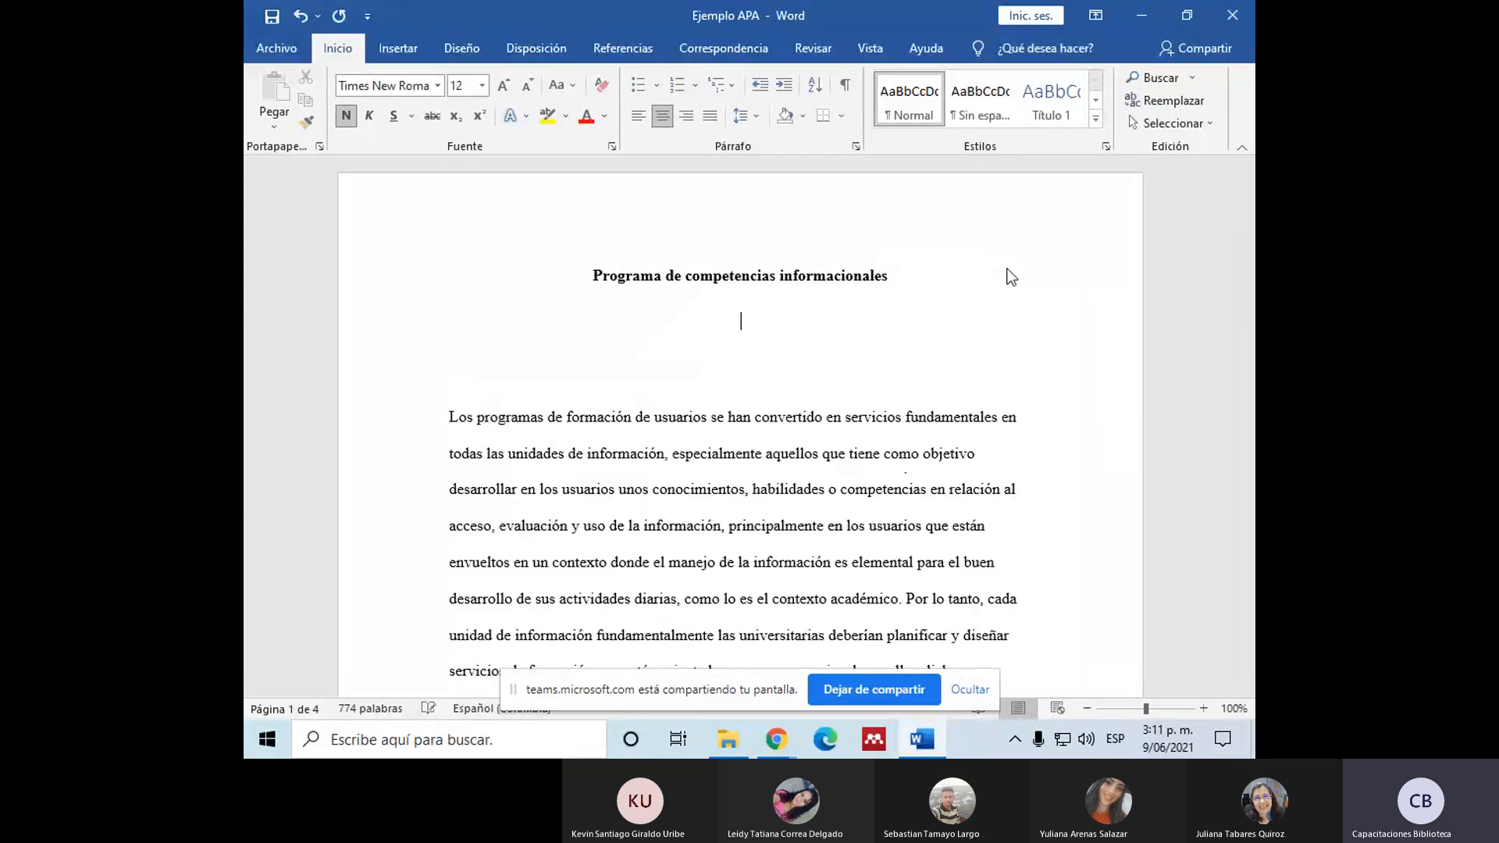
pyautogui.hotkey('ctrl', 'q')
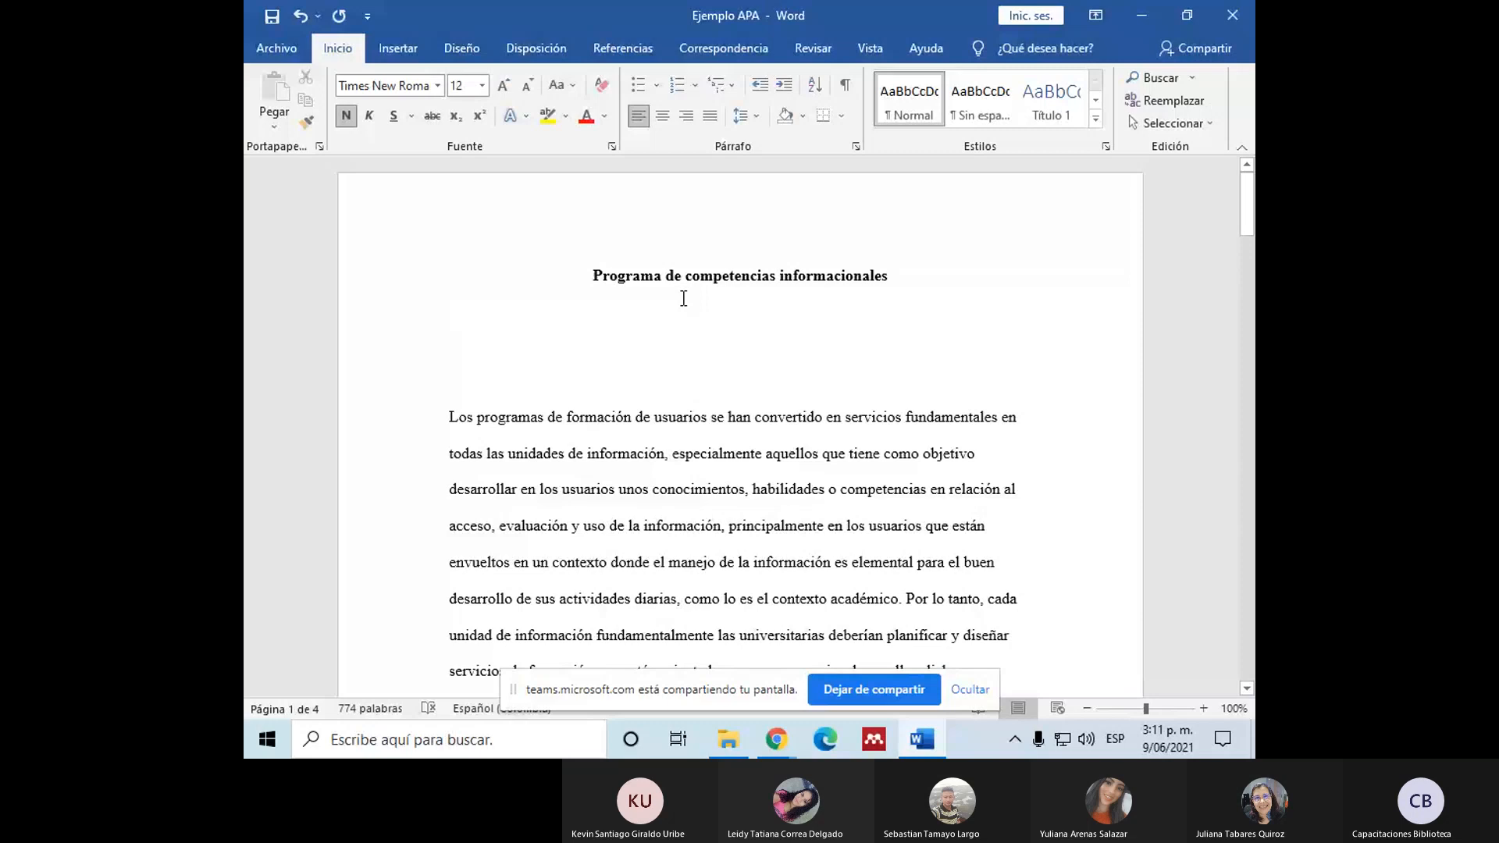
pyautogui.write('Sjsmckekc')
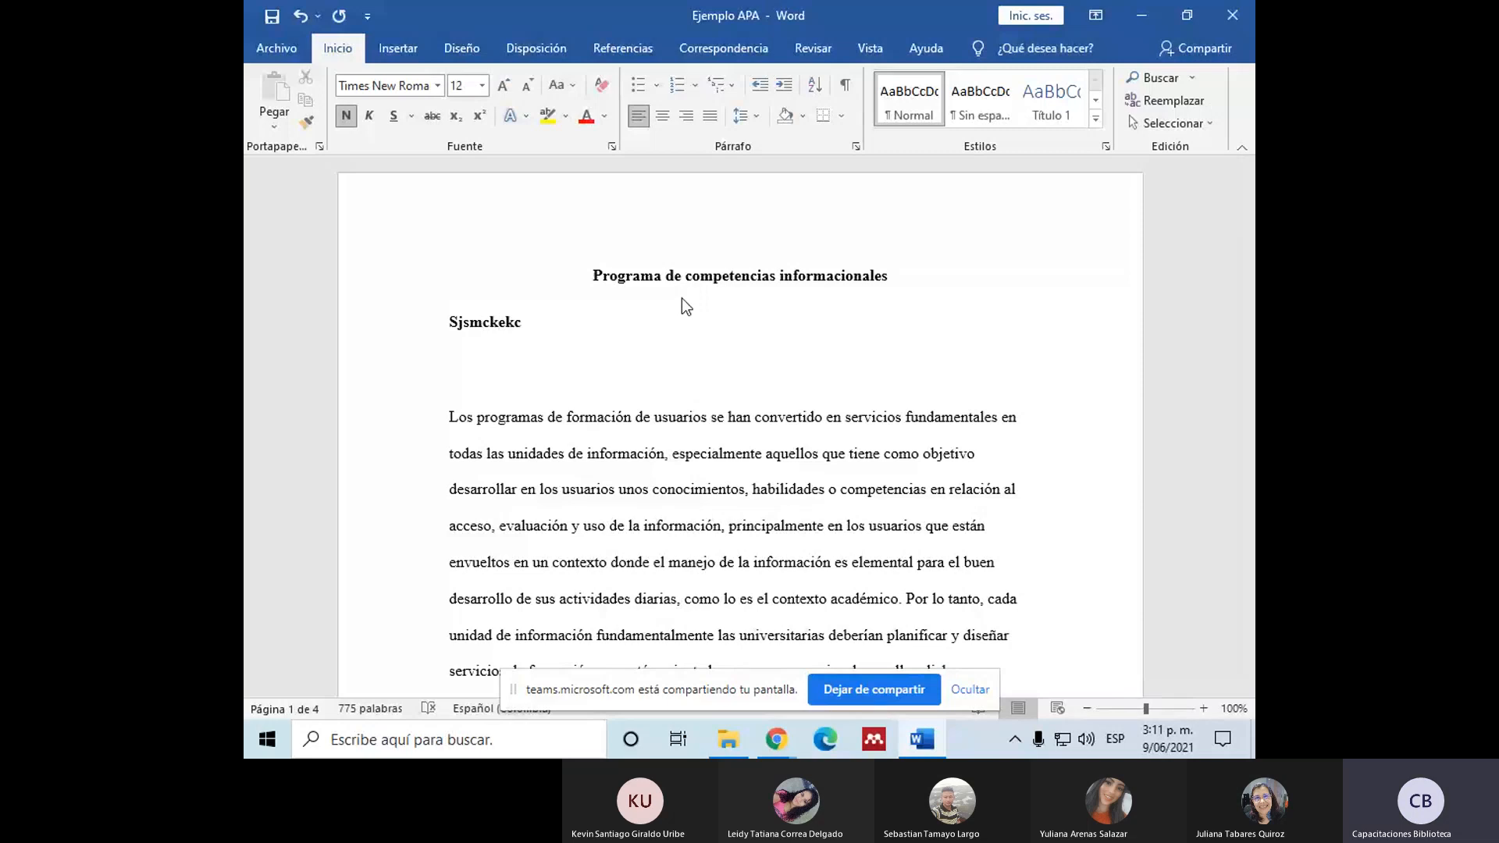
# Step: Add a sample heading "LCmeickelc" on the next line and make it bold italic
pyautogui.press('Return')
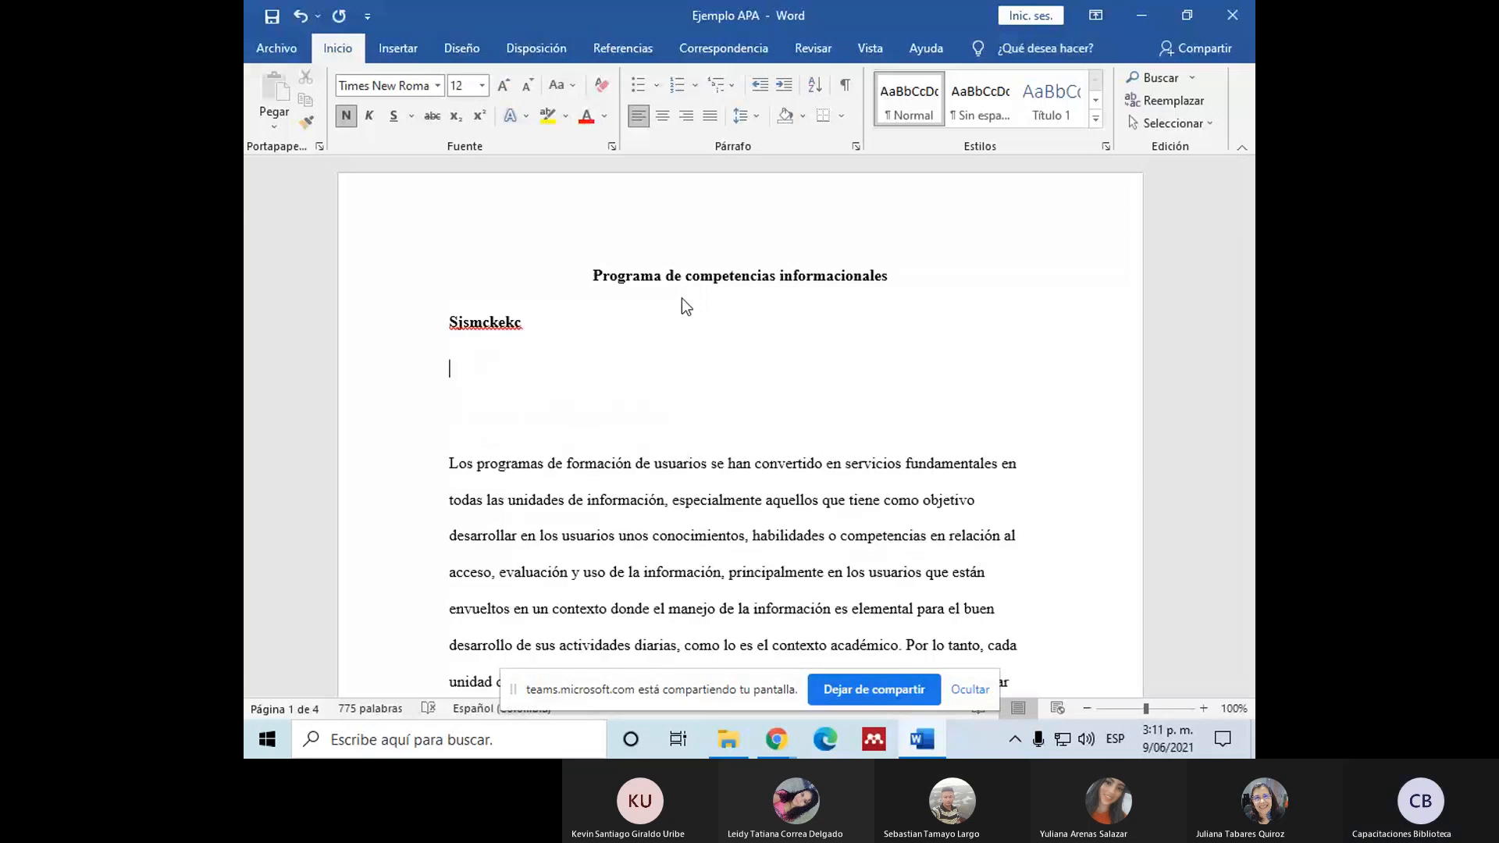
pyautogui.write('LCmeickelc')
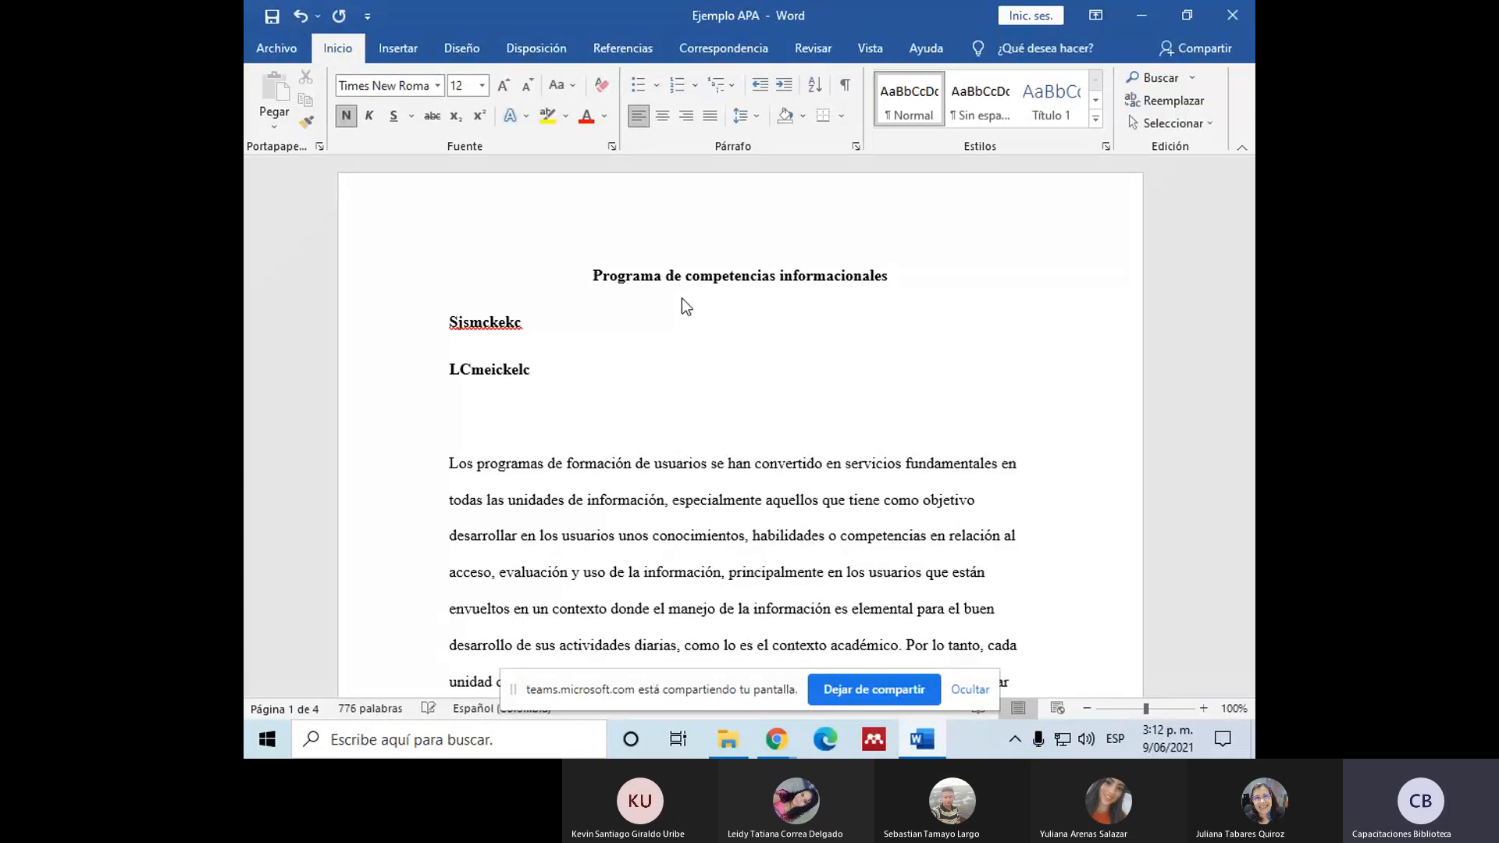
pyautogui.doubleClick(517, 369)
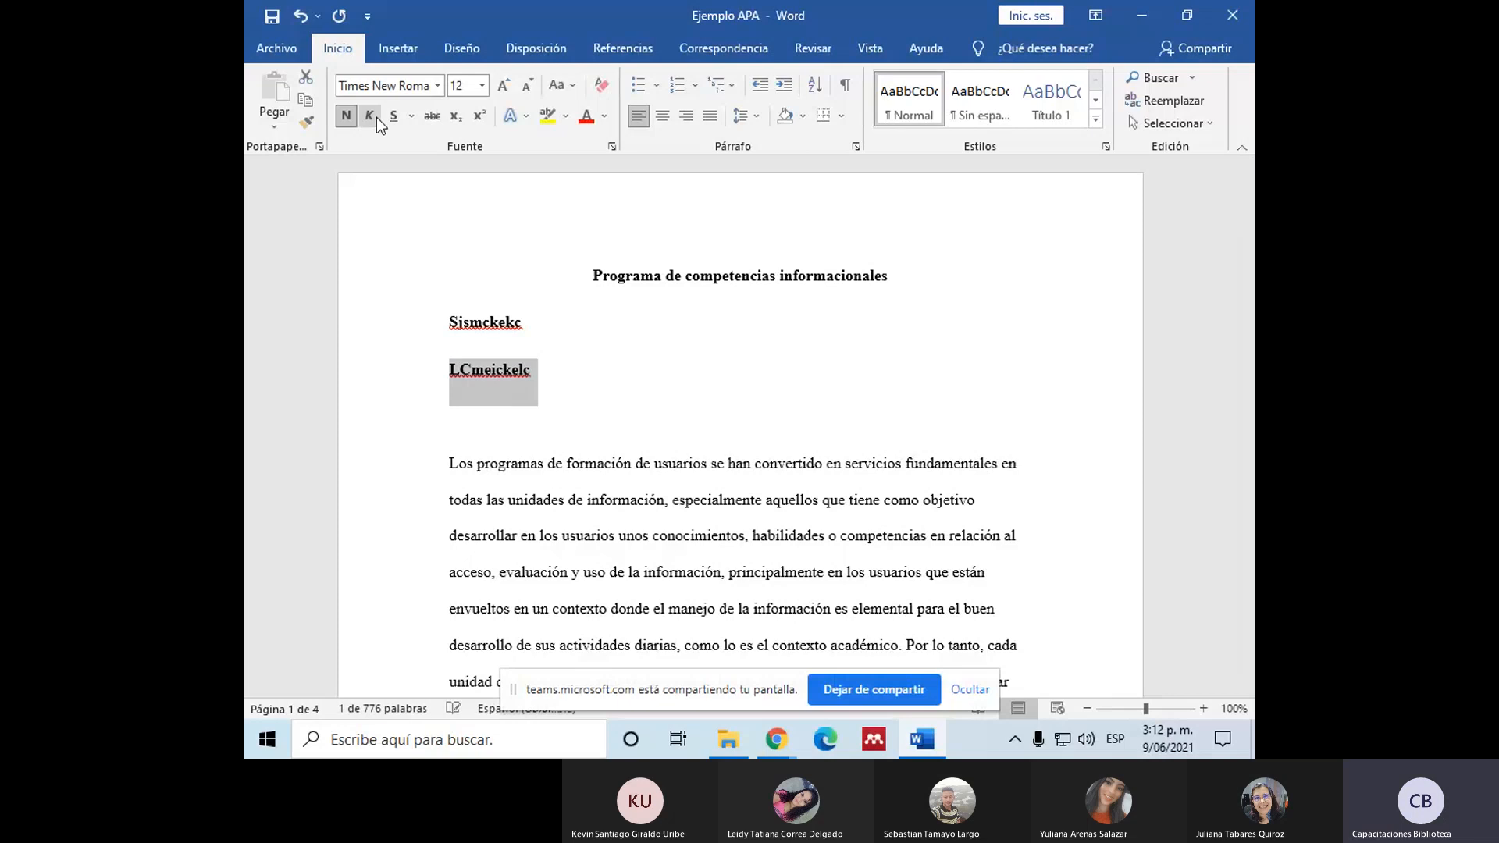
pyautogui.click(370, 116)
pyautogui.click(536, 369)
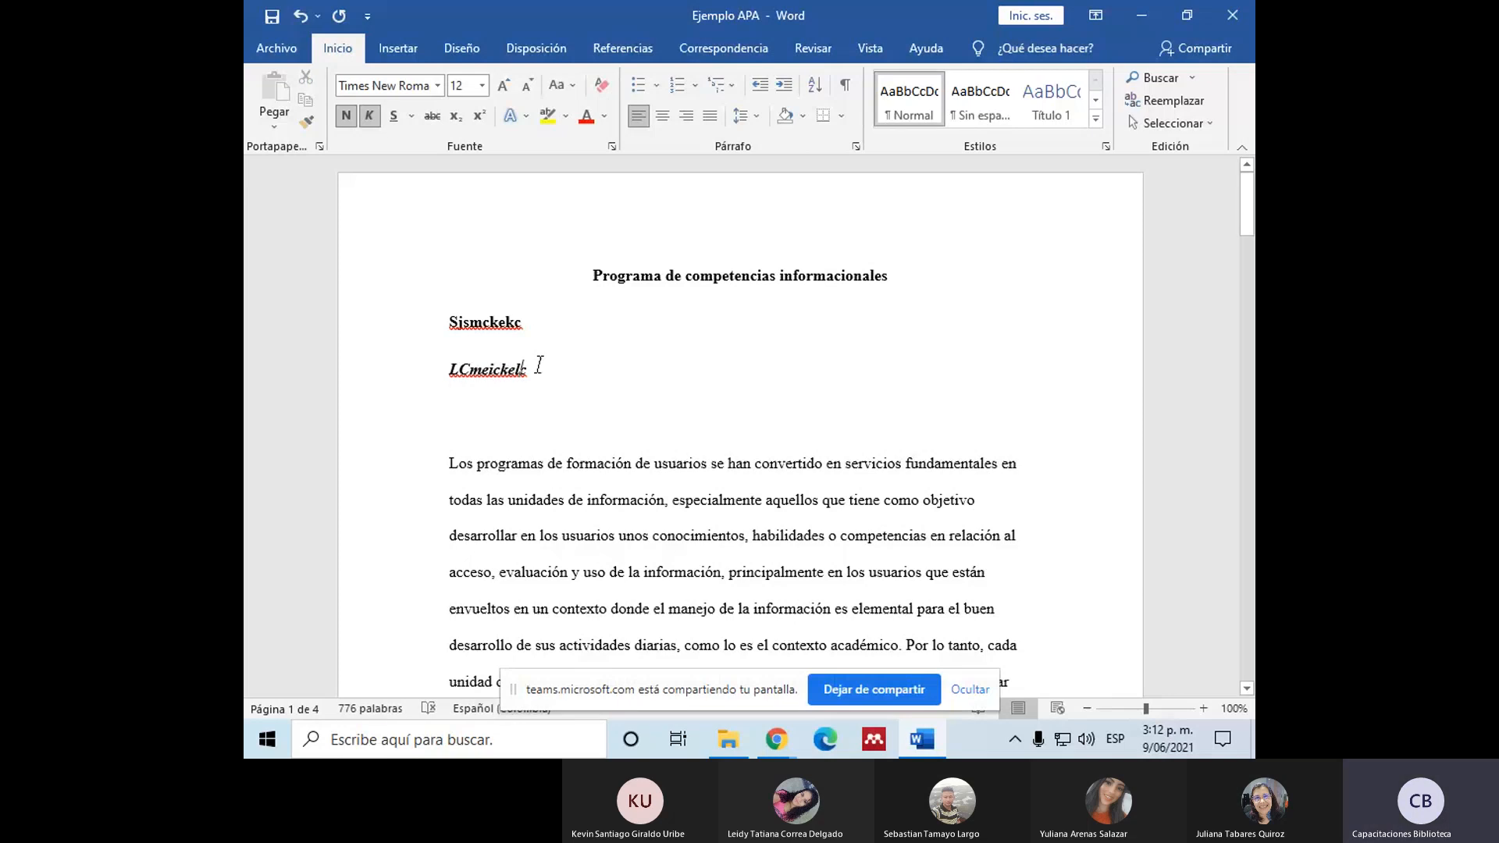
# Step: Add an indented bold sample heading "Dkicmekdl." without italics on a new line below "LCmeickelc"
pyautogui.press('Return')
pyautogui.click(370, 116)
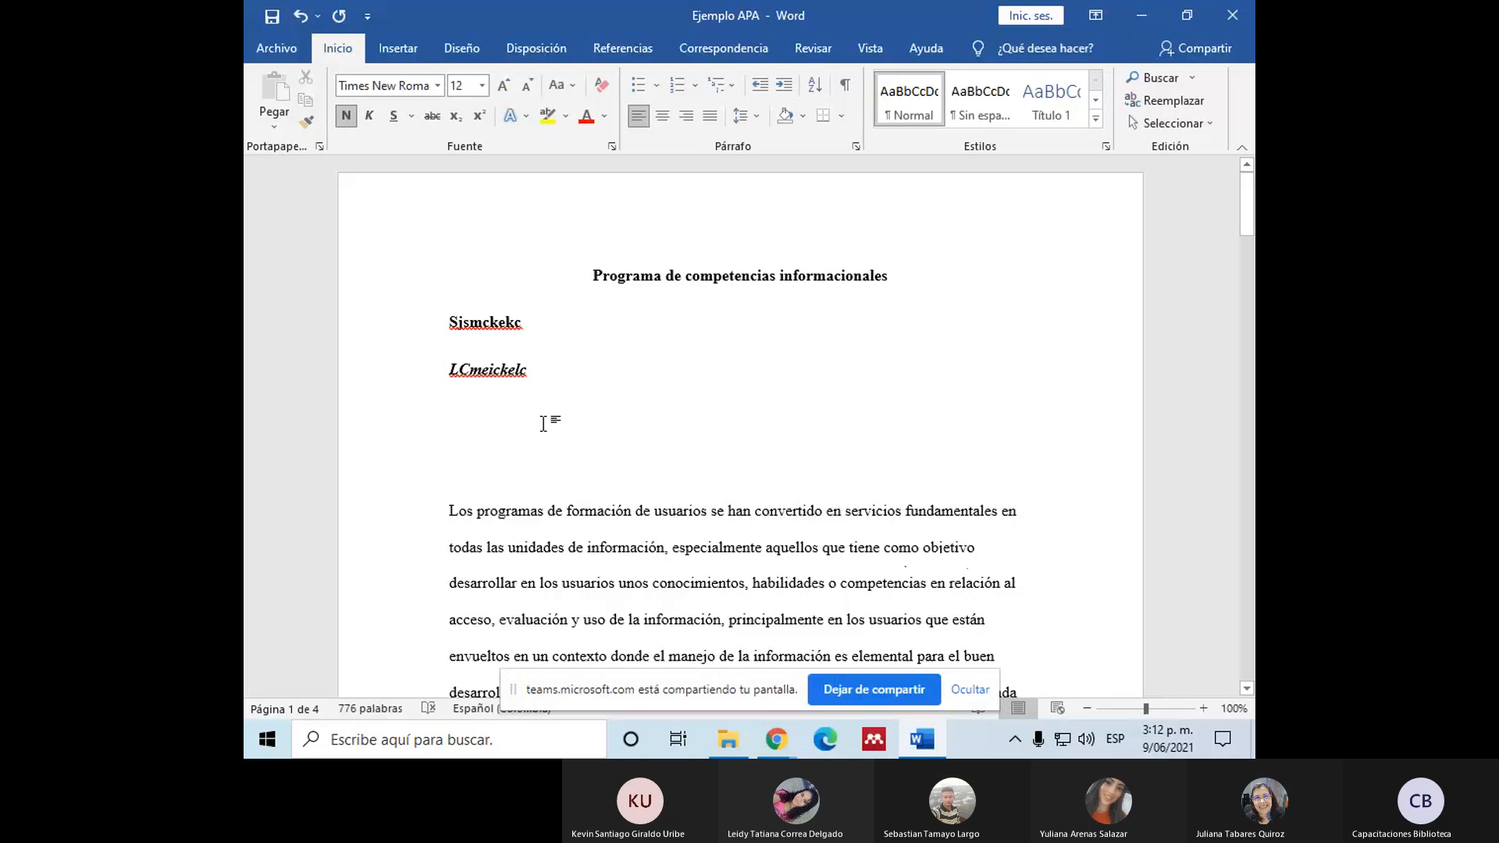
pyautogui.click(530, 370)
pyautogui.click(479, 411)
pyautogui.moveTo(592, 275); pyautogui.dragTo(561, 390)
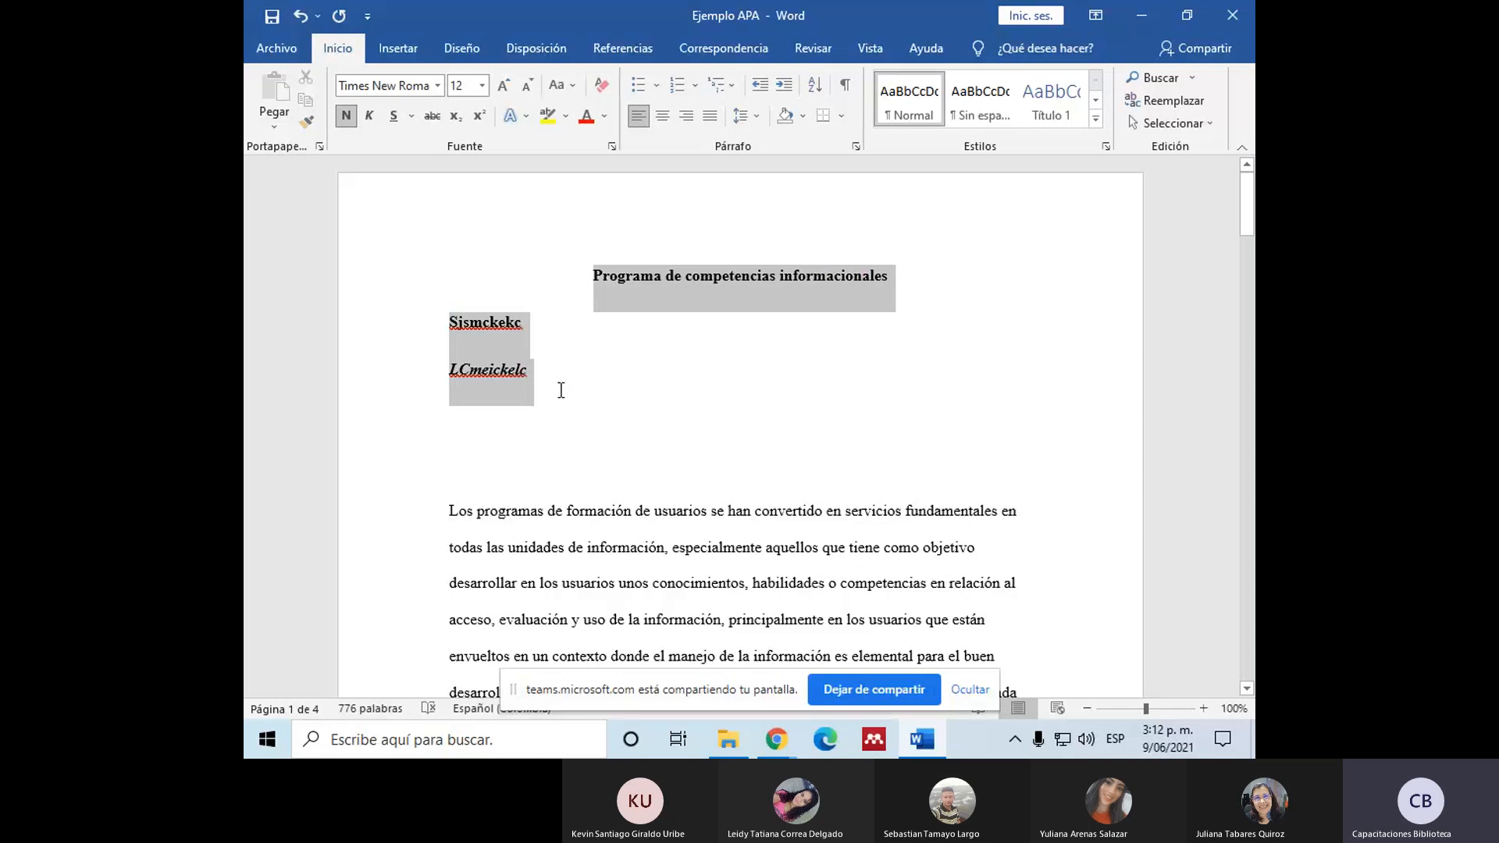
pyautogui.click(473, 403)
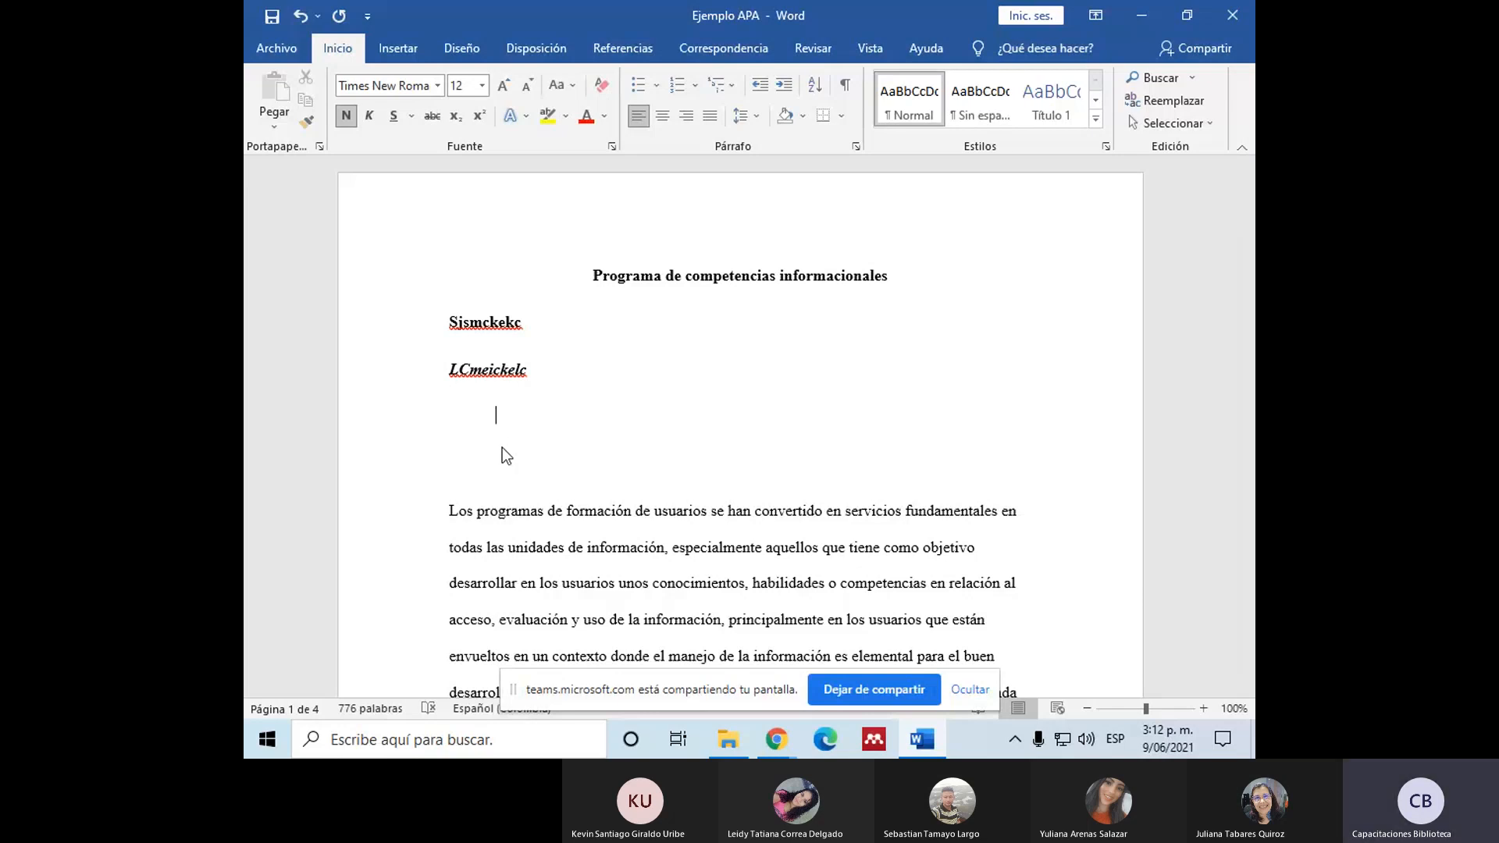
pyautogui.write('cmekd')
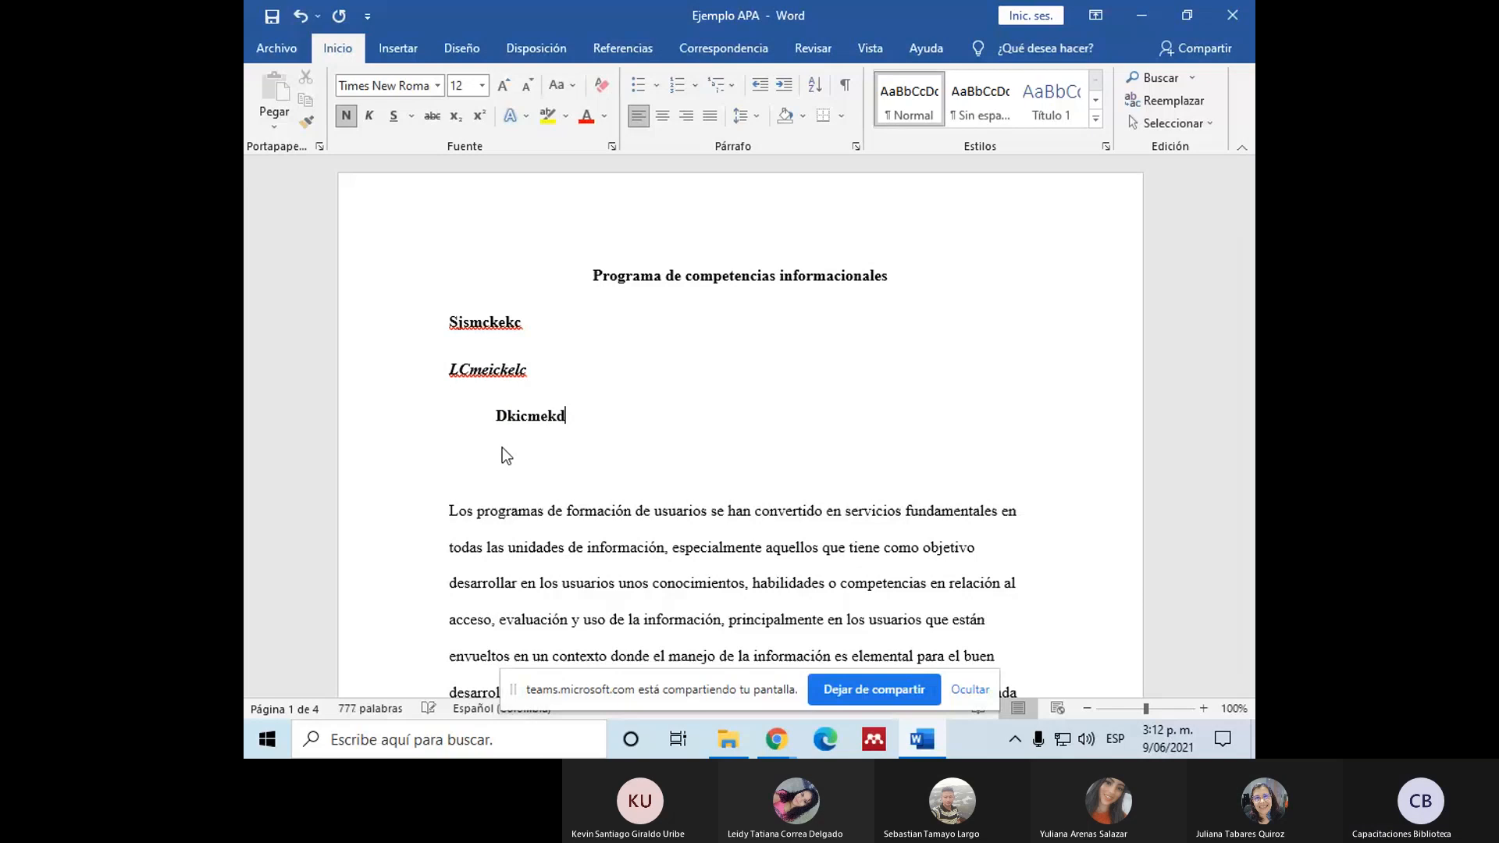
pyautogui.write('l.')
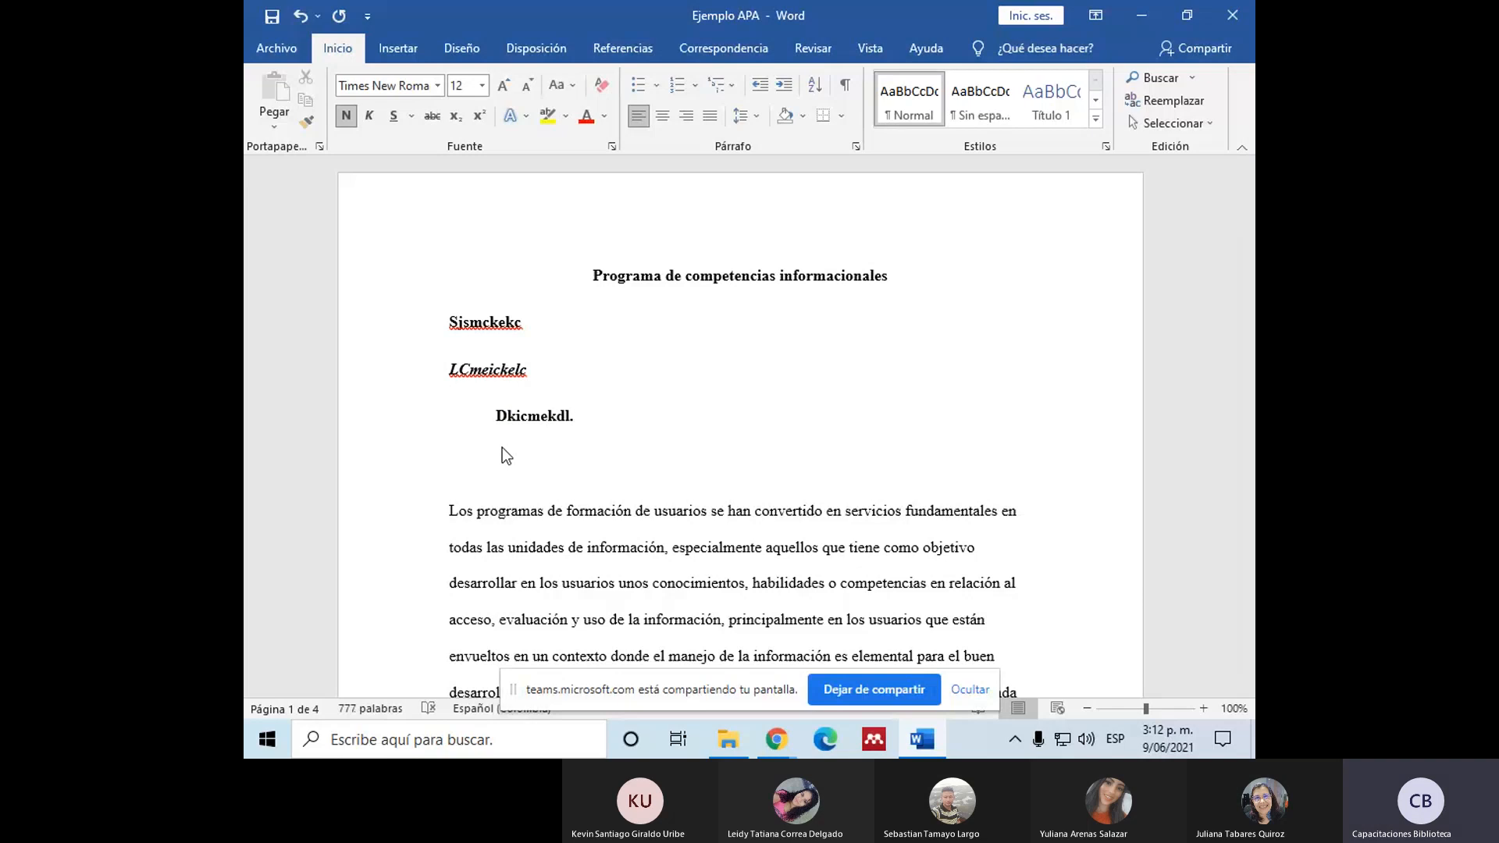
# Step: Try non-bold sample text "Gkcmelckde" right after the "Dkicmekdl." heading and delete it
pyautogui.click(346, 115)
pyautogui.write('Gkcmelckde')
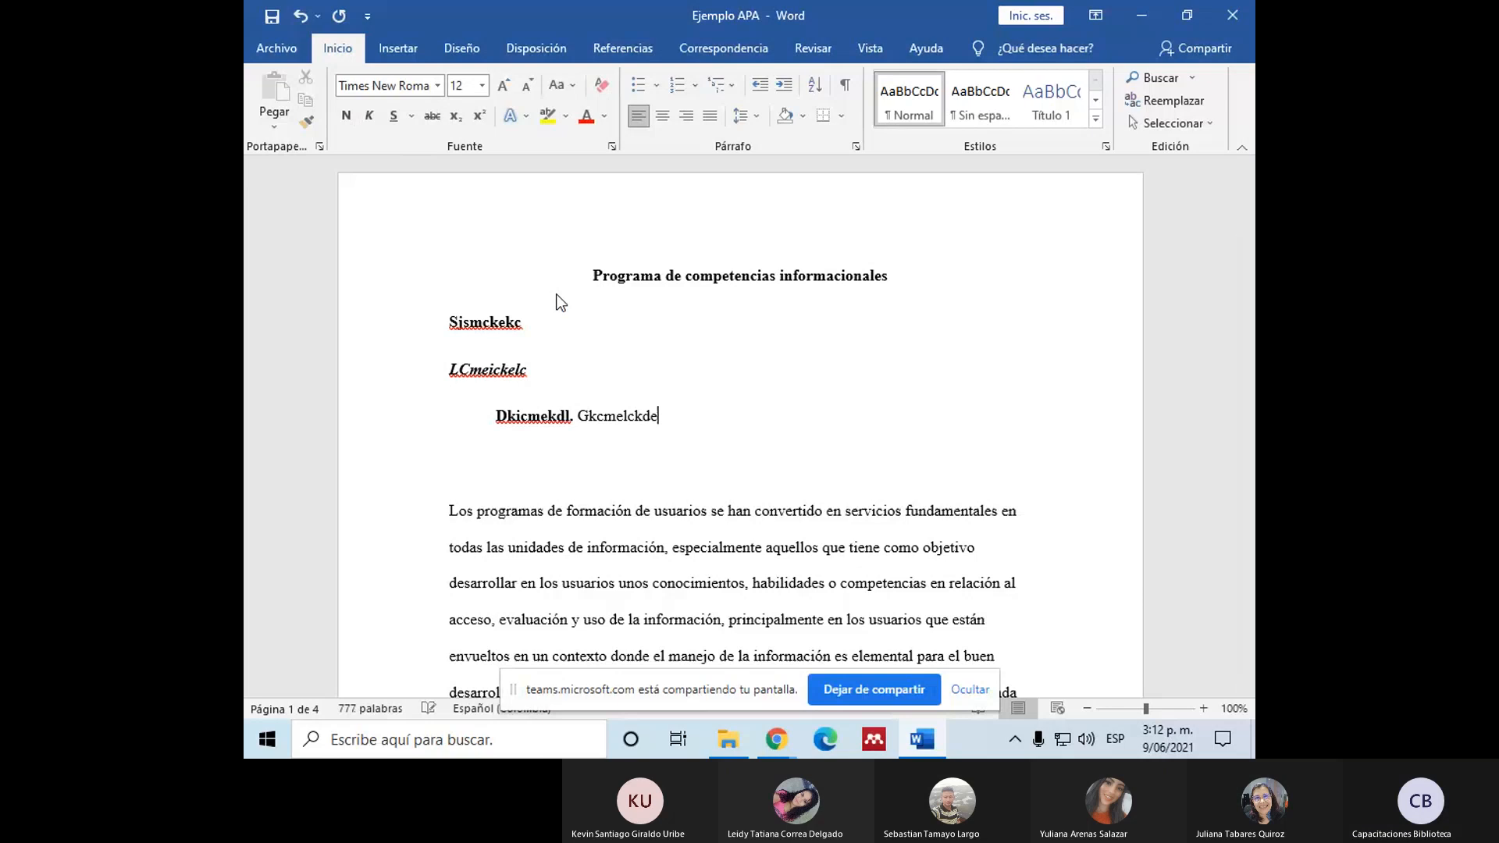
pyautogui.click(578, 418)
pyautogui.moveTo(677, 422); pyautogui.dragTo(577, 417)
pyautogui.press('Delete')
# Step: Add an indented bold italic sample heading "Dckemclaod." on a new line below "Dkicmekdl."
pyautogui.press('Return')
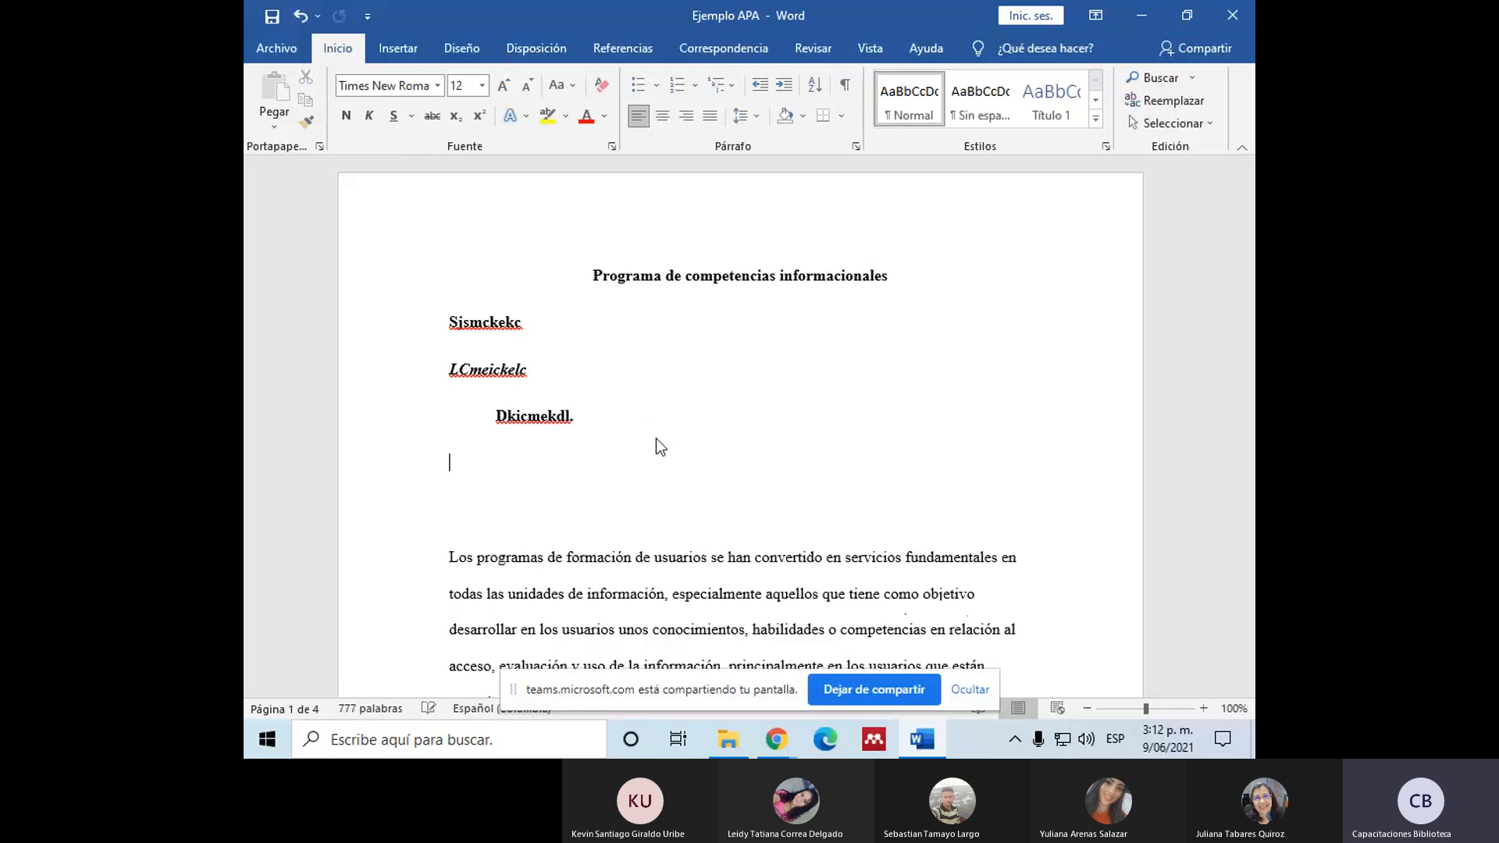
pyautogui.press('Tab')
pyautogui.click(372, 117)
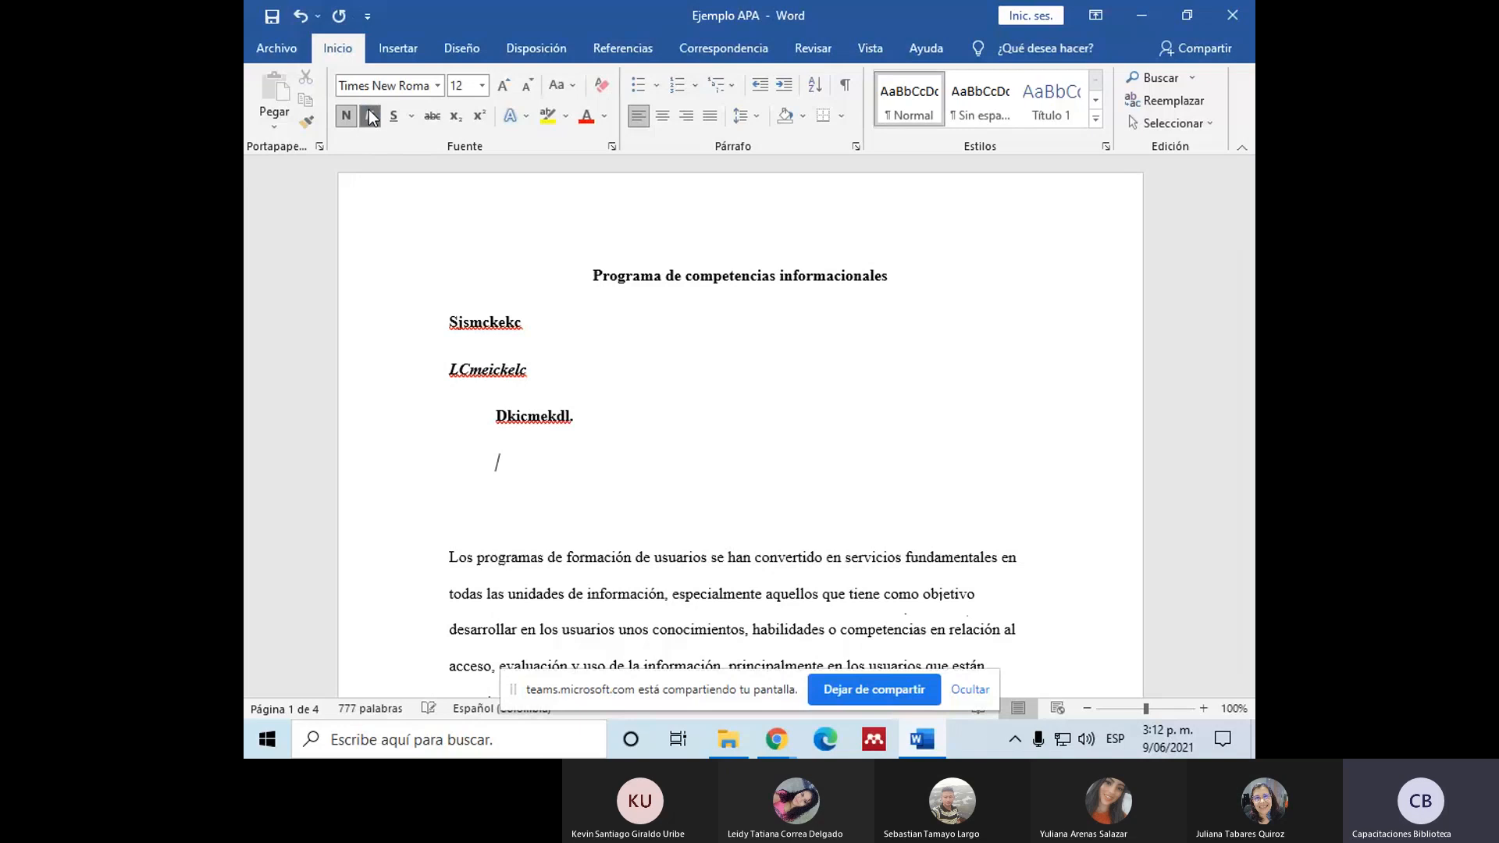
pyautogui.write('Dckemclaod.')
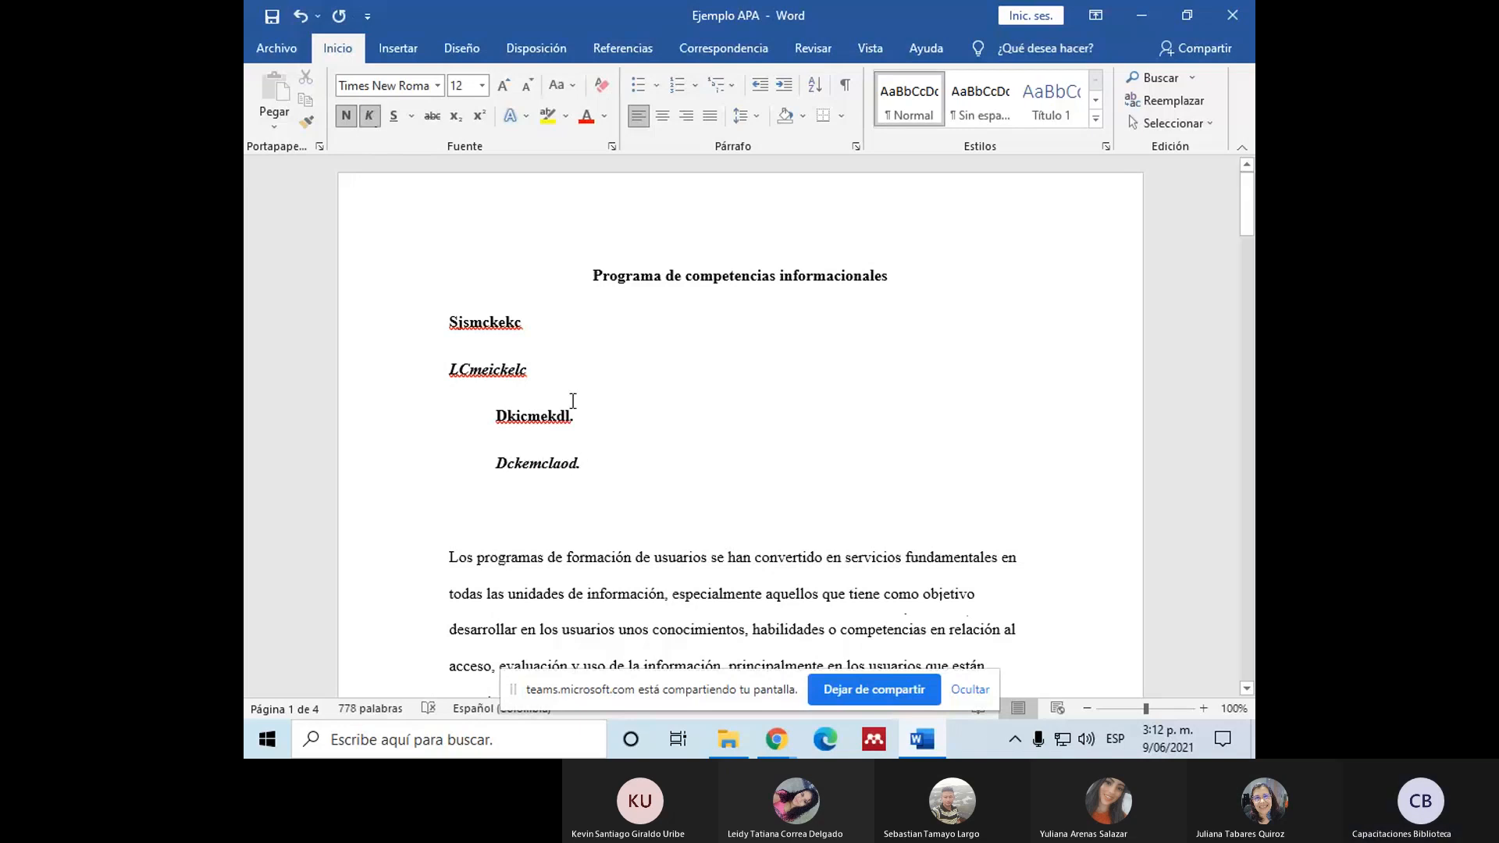
# Step: Continue the "Dckemclaod." line with the sample text "Dkcmdkc" in regular formatting, neither bold nor italic
pyautogui.click(376, 115)
pyautogui.click(349, 117)
pyautogui.write('Dkcmdkc')
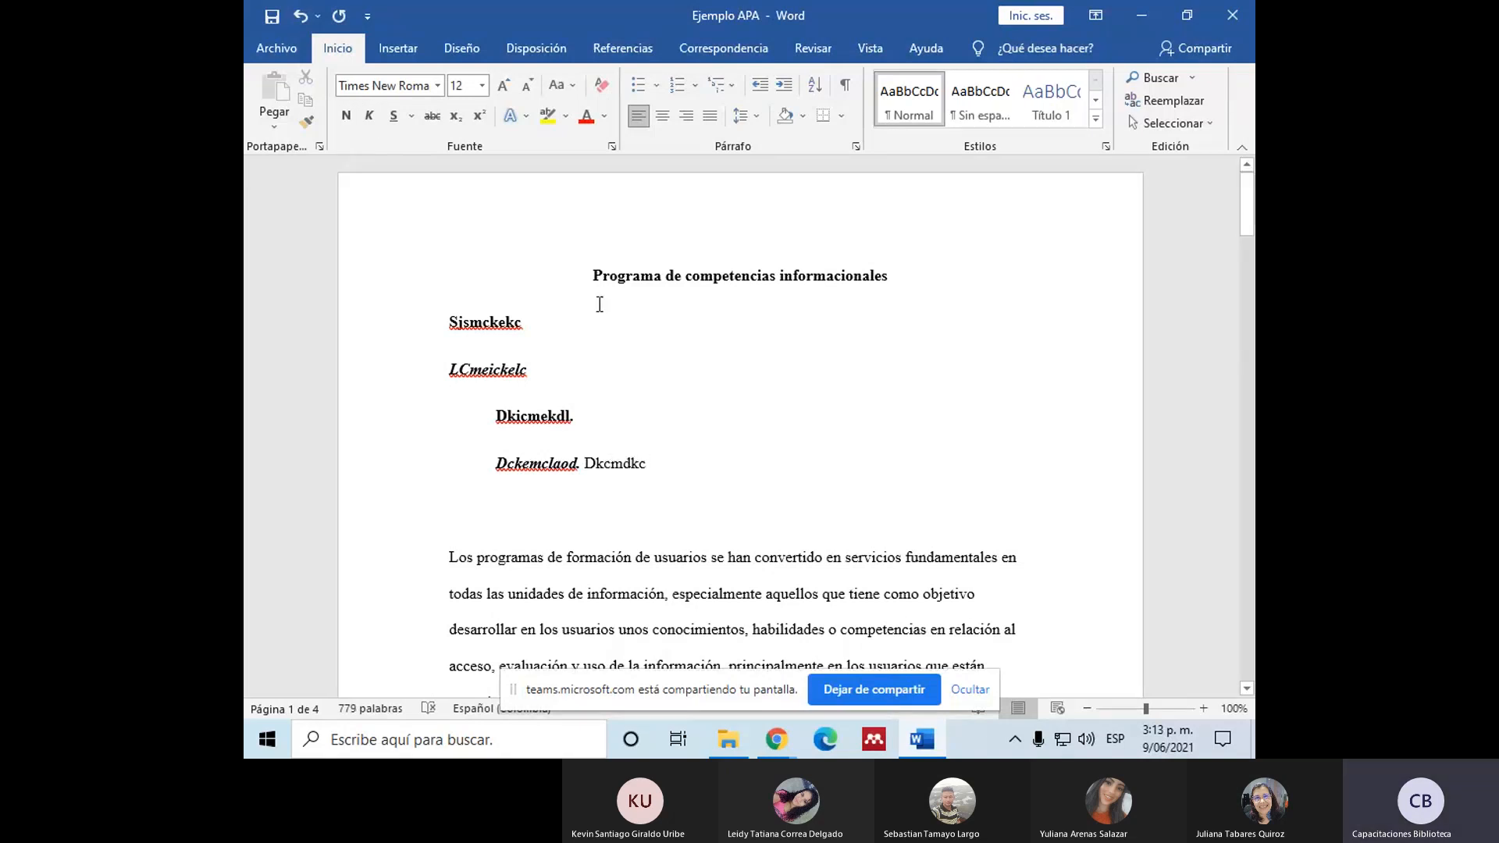
# Step: Review the formatting of the title and each sample heading level, from the centered title to the indented bold italic heading
pyautogui.moveTo(589, 275); pyautogui.dragTo(556, 457)
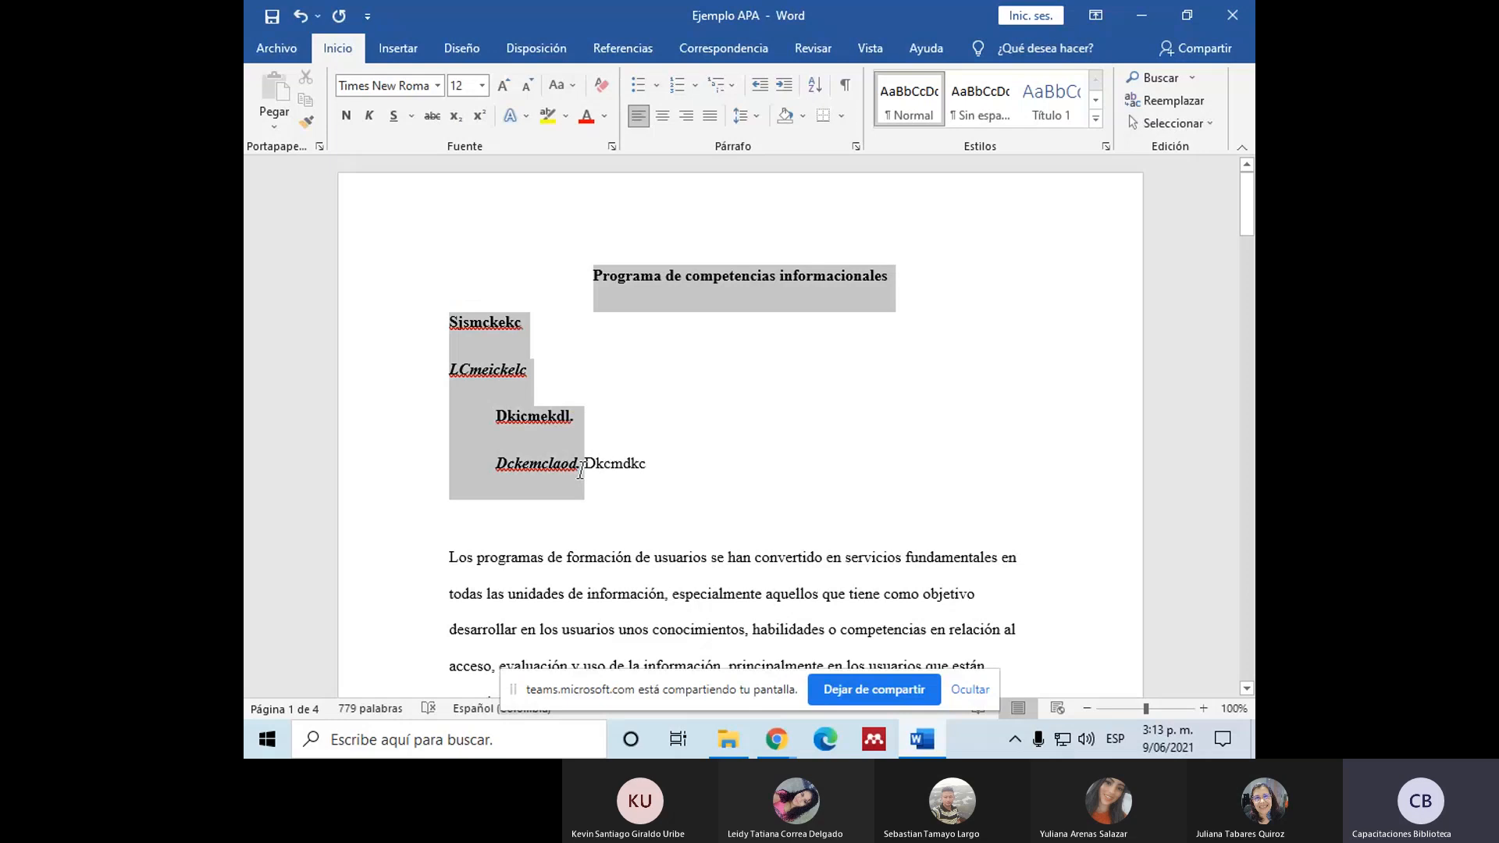
pyautogui.click(608, 465)
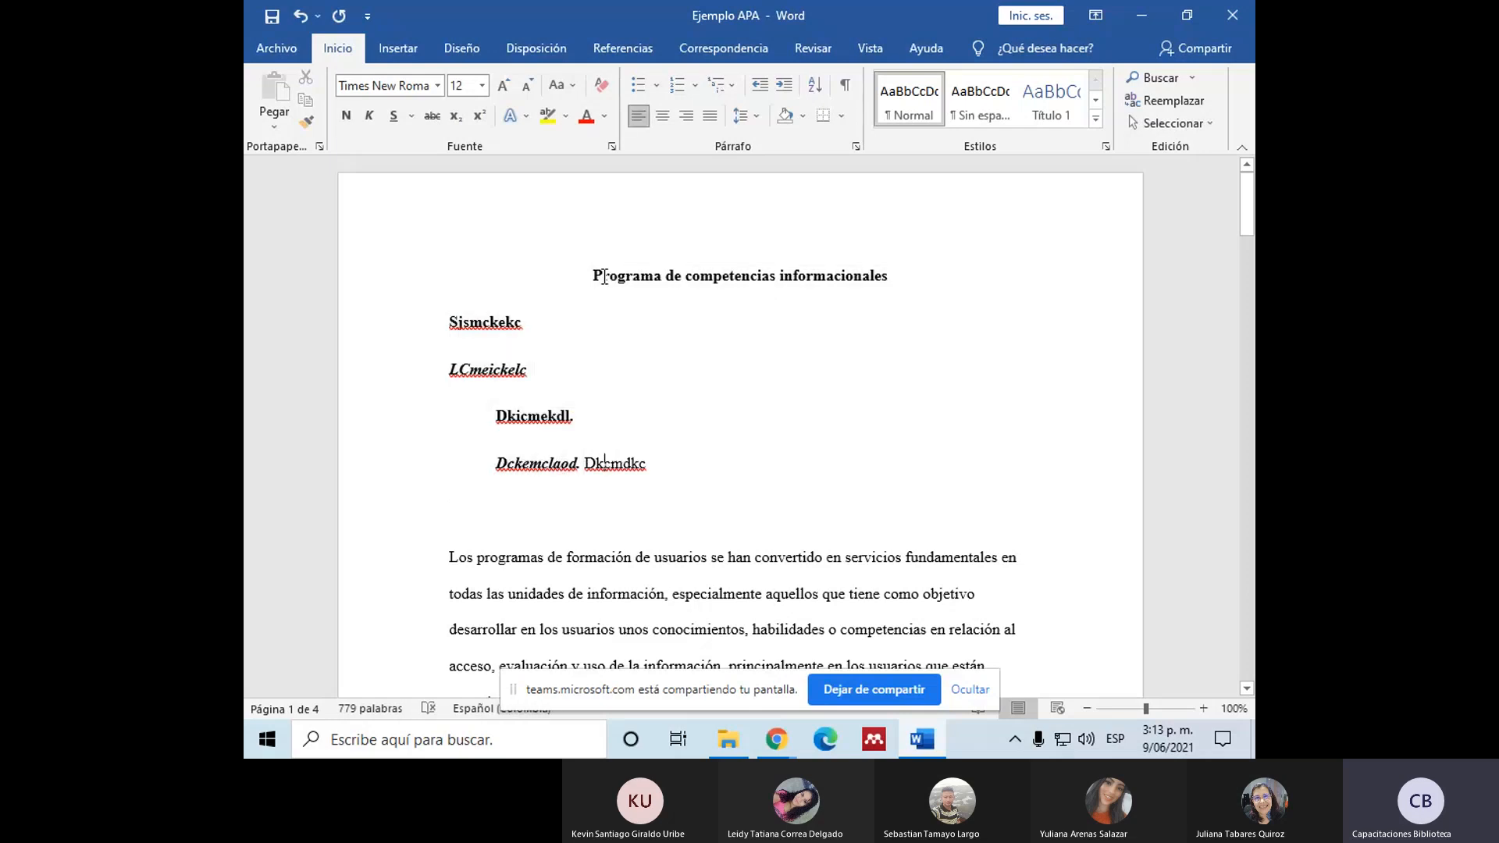
pyautogui.click(595, 276)
pyautogui.keyDown('shift'); pyautogui.click(532, 351); pyautogui.keyUp('shift')
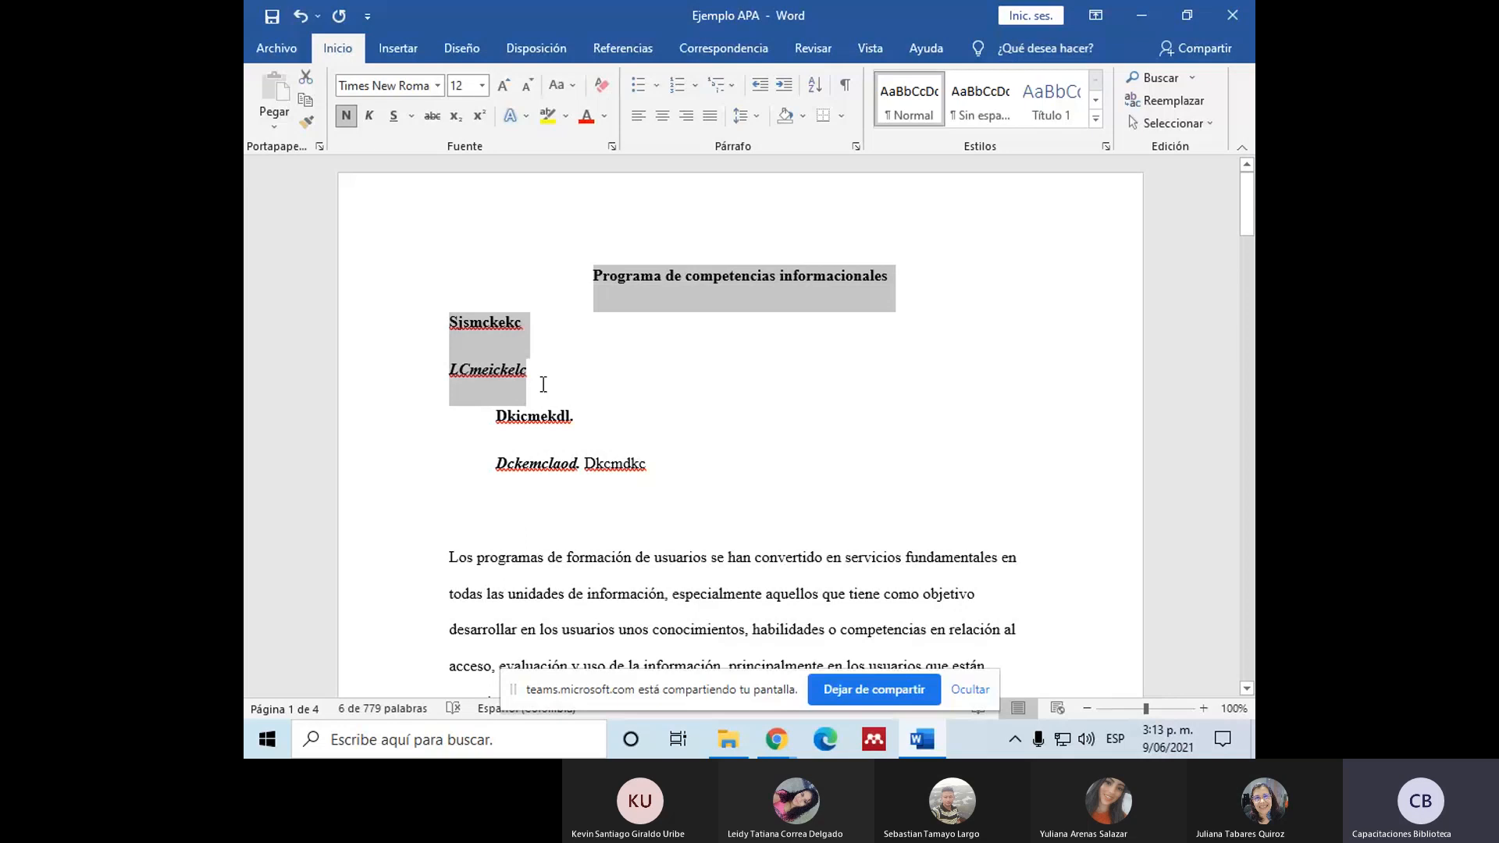
pyautogui.click(542, 384)
pyautogui.click(526, 414)
pyautogui.click(555, 464)
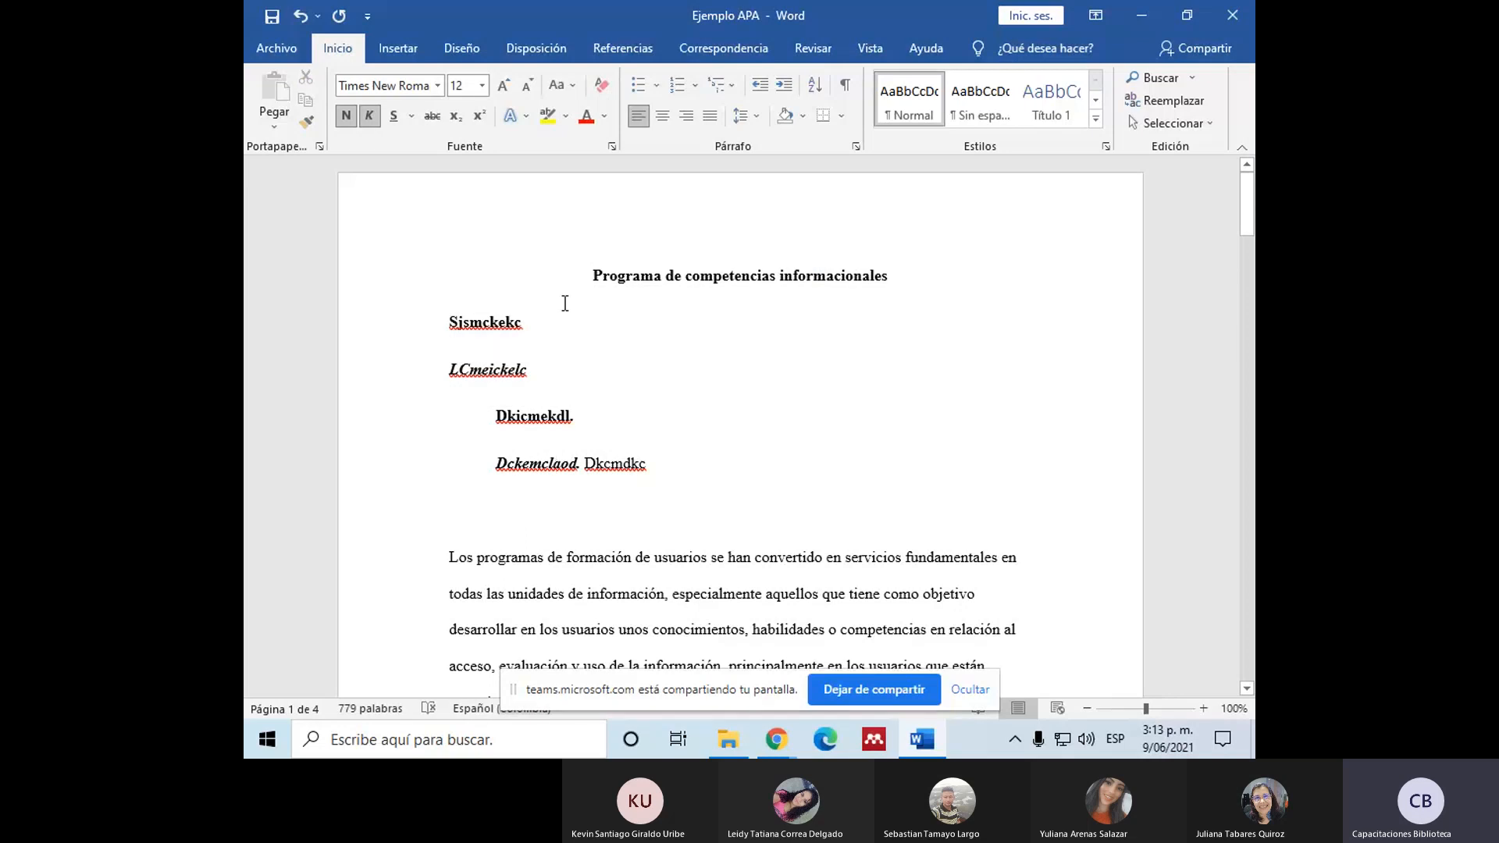
pyautogui.keyDown('shift'); pyautogui.click(604, 276); pyautogui.keyUp('shift')
pyautogui.click(629, 474)
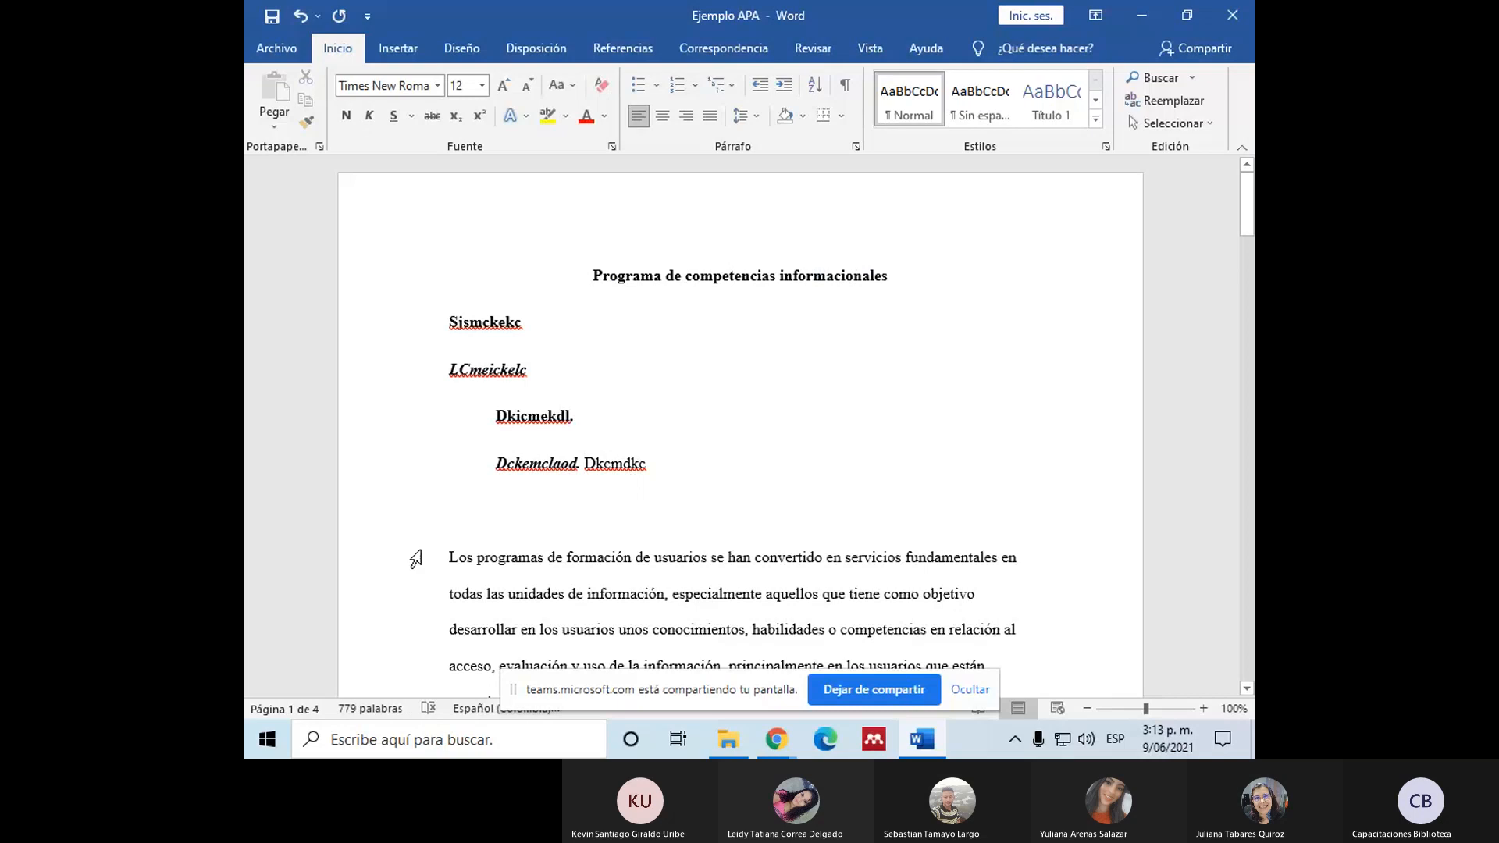
# Step: Select the whole first body paragraph, from "Los programas de formación" to "competencias."
pyautogui.scroll(-3, 412, 551)
pyautogui.scroll(-2, 411, 525)
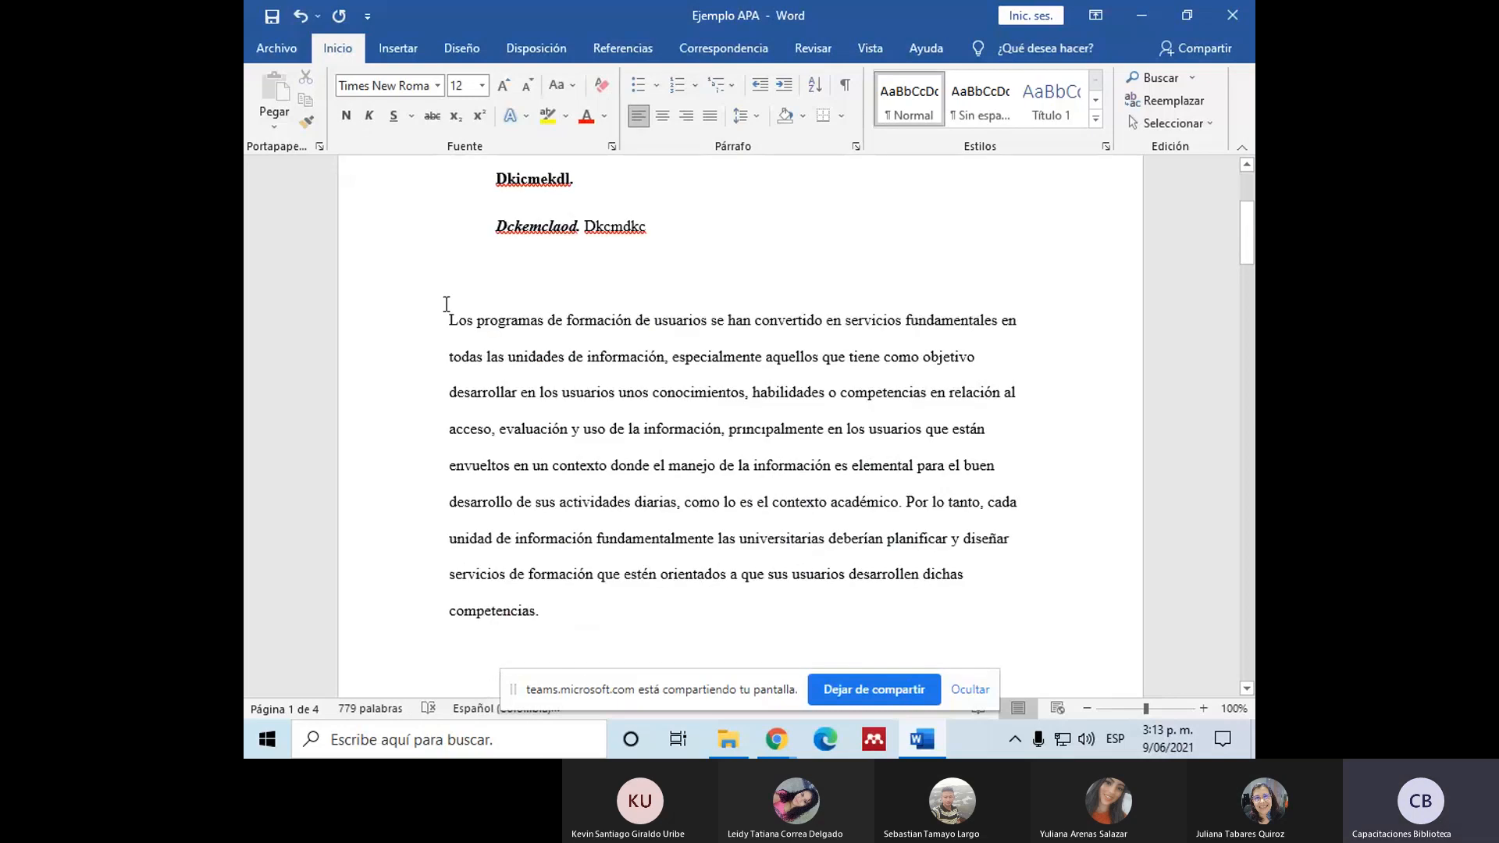
pyautogui.scroll(-6, 469, 353)
pyautogui.scroll(7, 469, 353)
pyautogui.moveTo(451, 367); pyautogui.dragTo(545, 535)
pyautogui.scroll(-3, 506, 459)
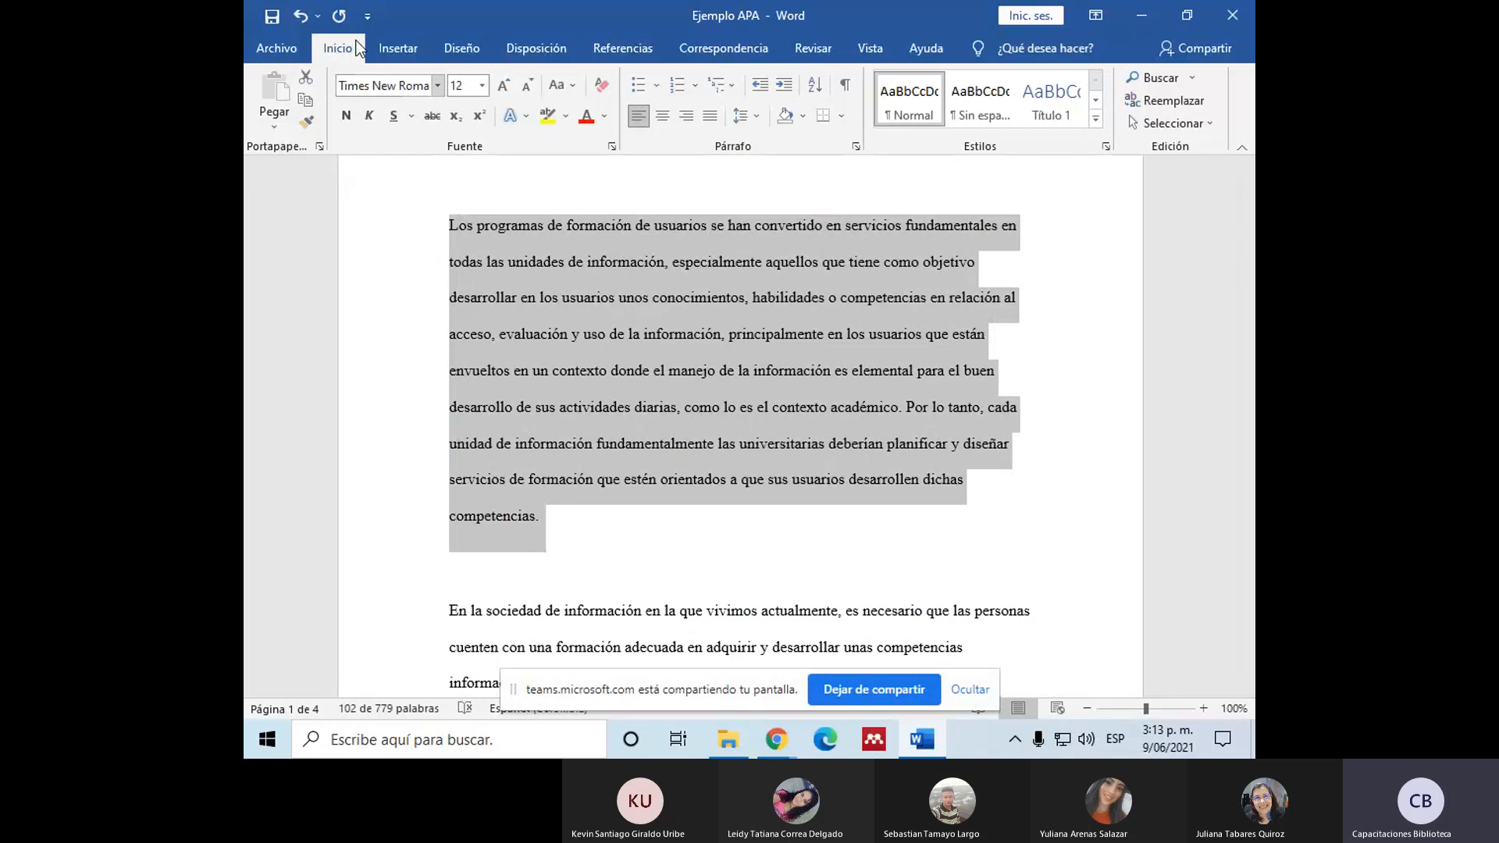
# Step: Browse the available fonts for the selected paragraph, including Arial, Calibri, Georgia and Lucida Sans Unicode
pyautogui.click(438, 84)
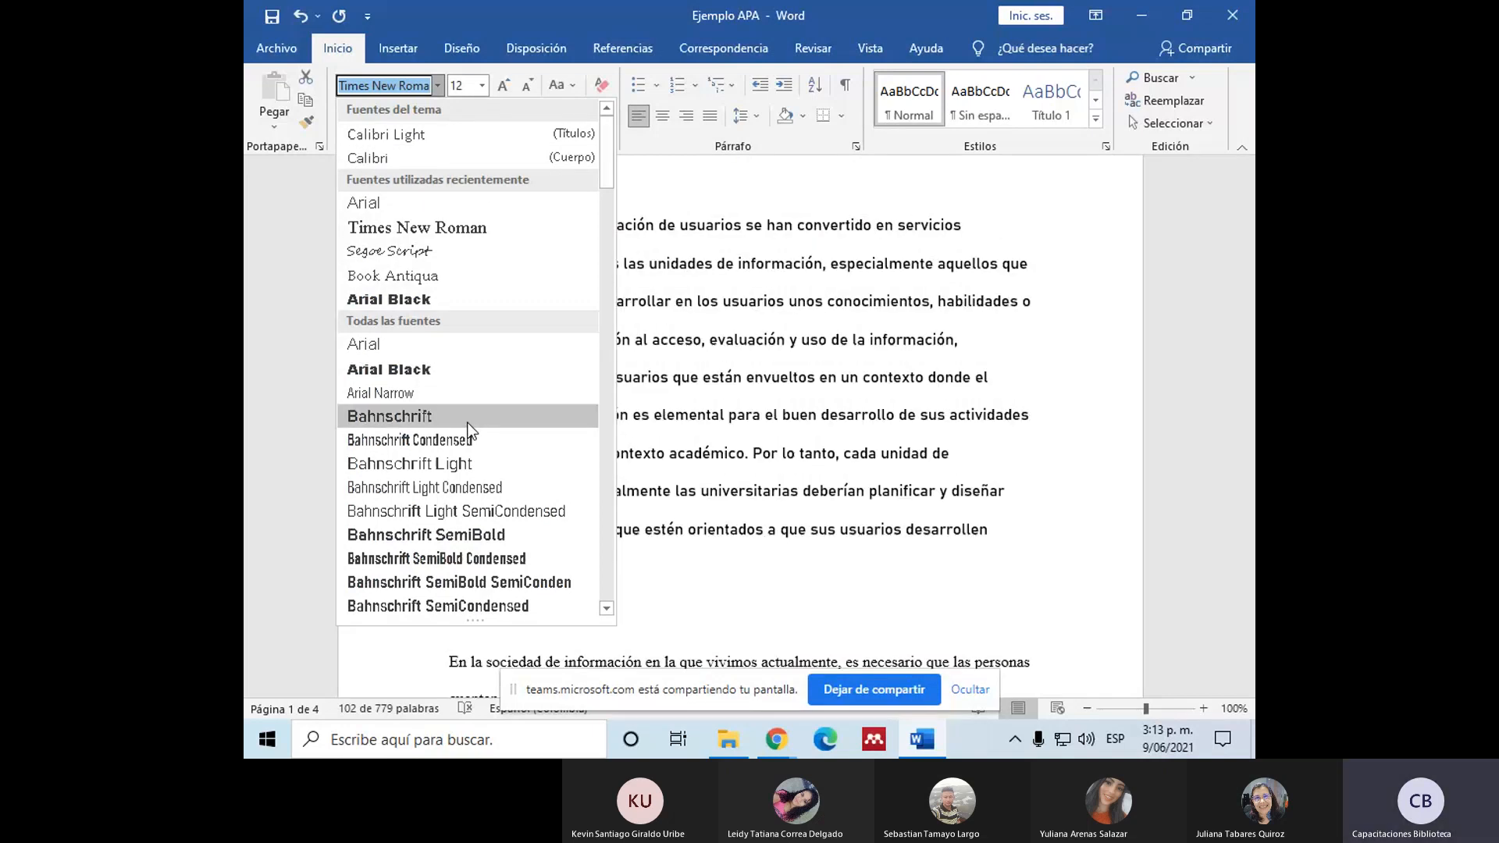
pyautogui.scroll(-8, 468, 429)
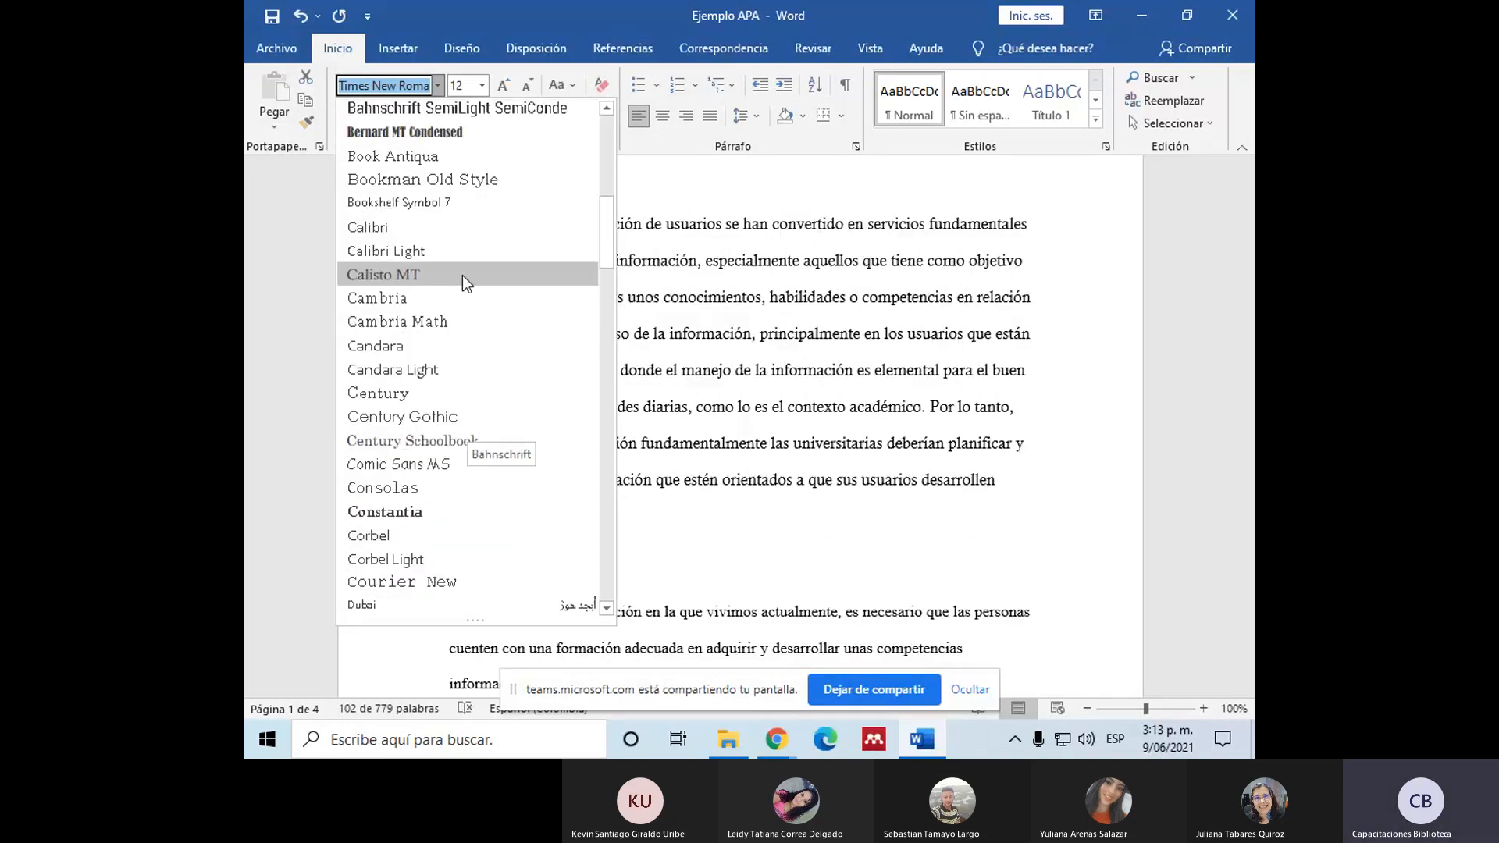
pyautogui.scroll(-1, 462, 275)
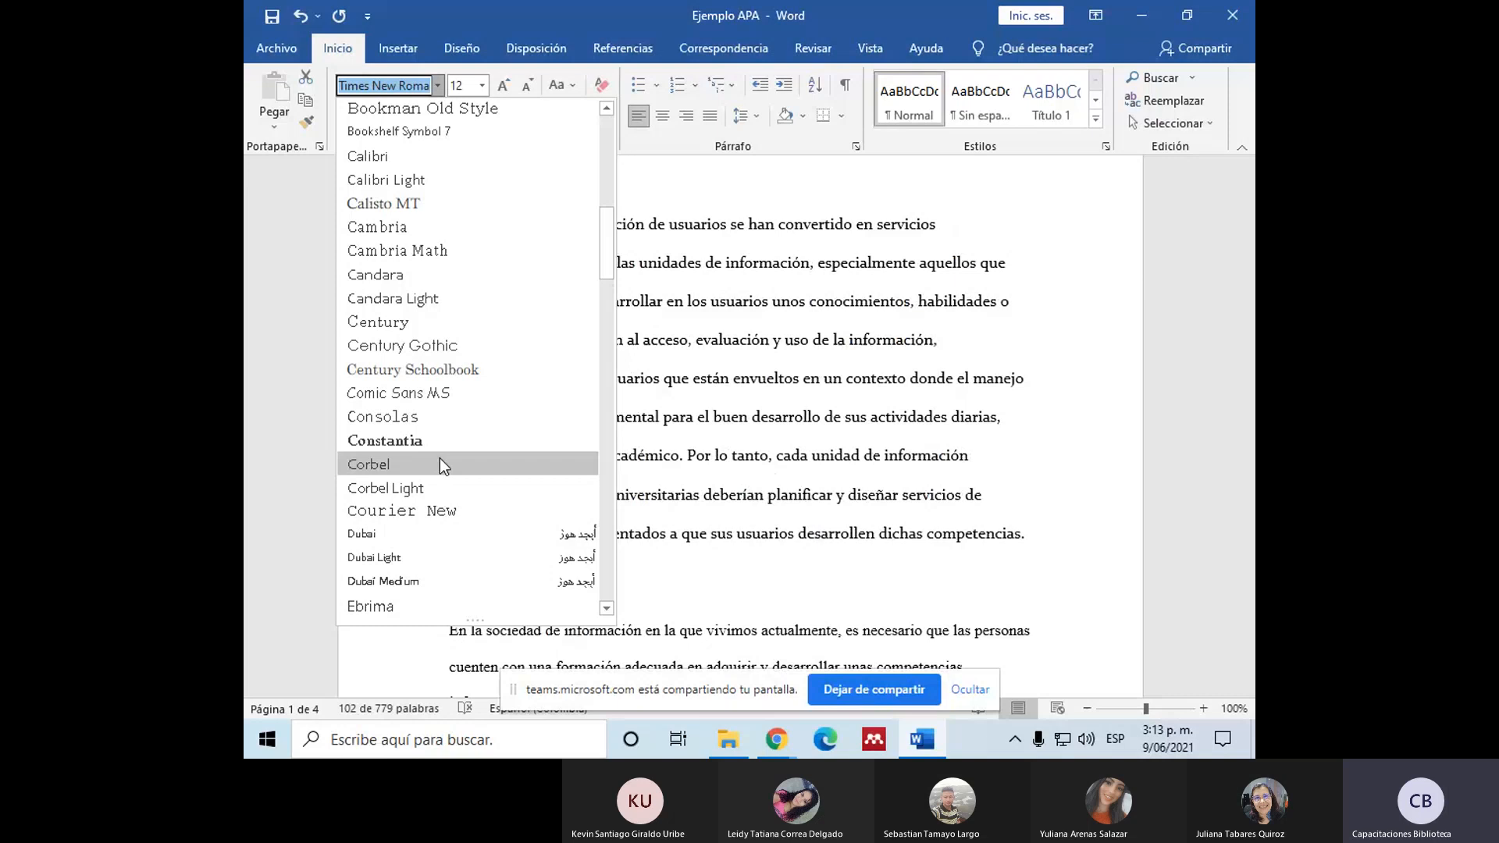
pyautogui.scroll(-2, 439, 458)
pyautogui.scroll(1, 461, 365)
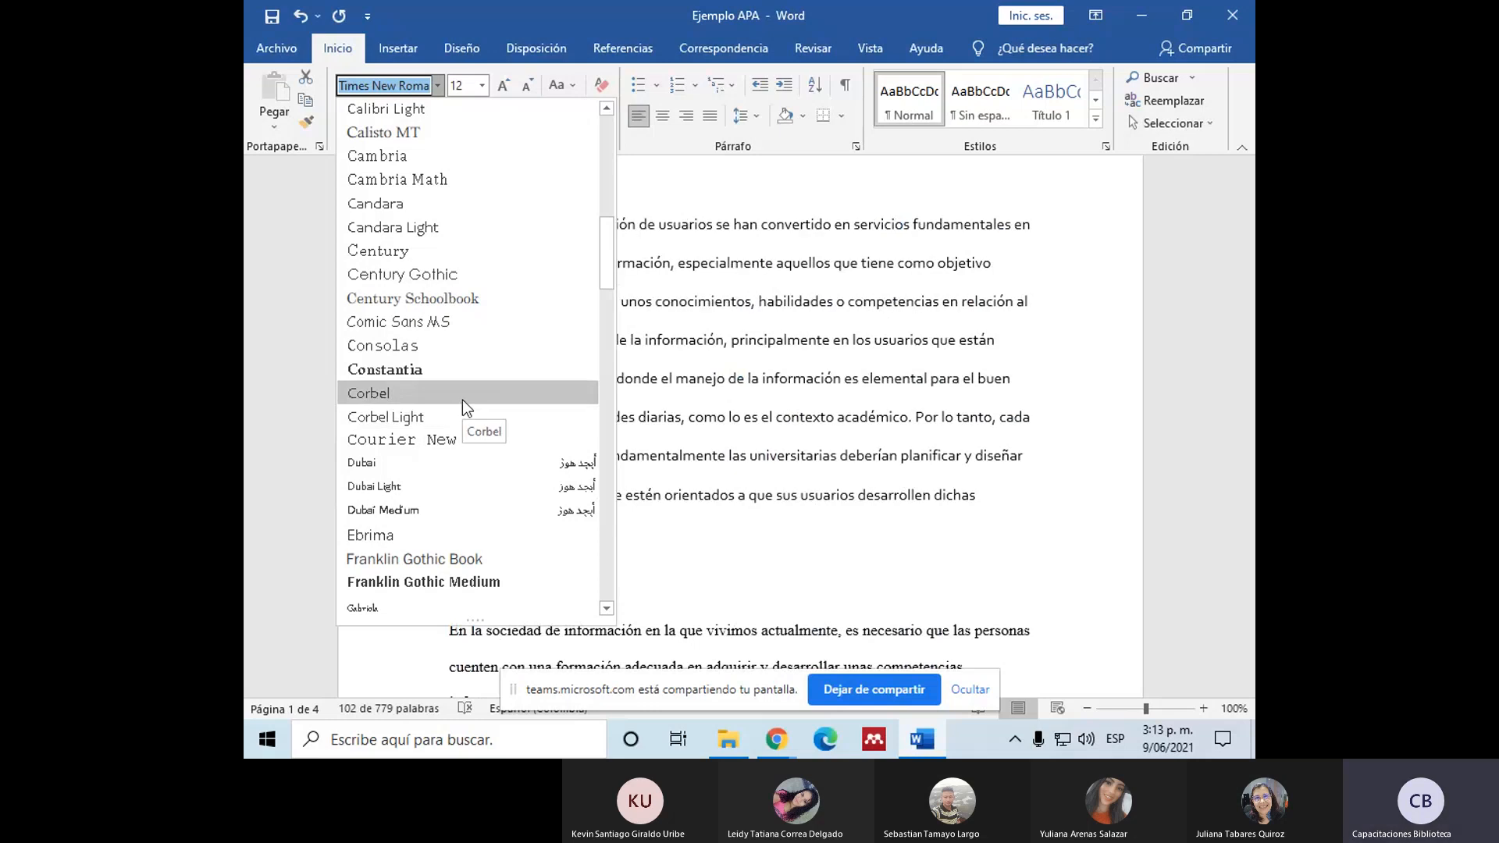
pyautogui.scroll(-1, 463, 400)
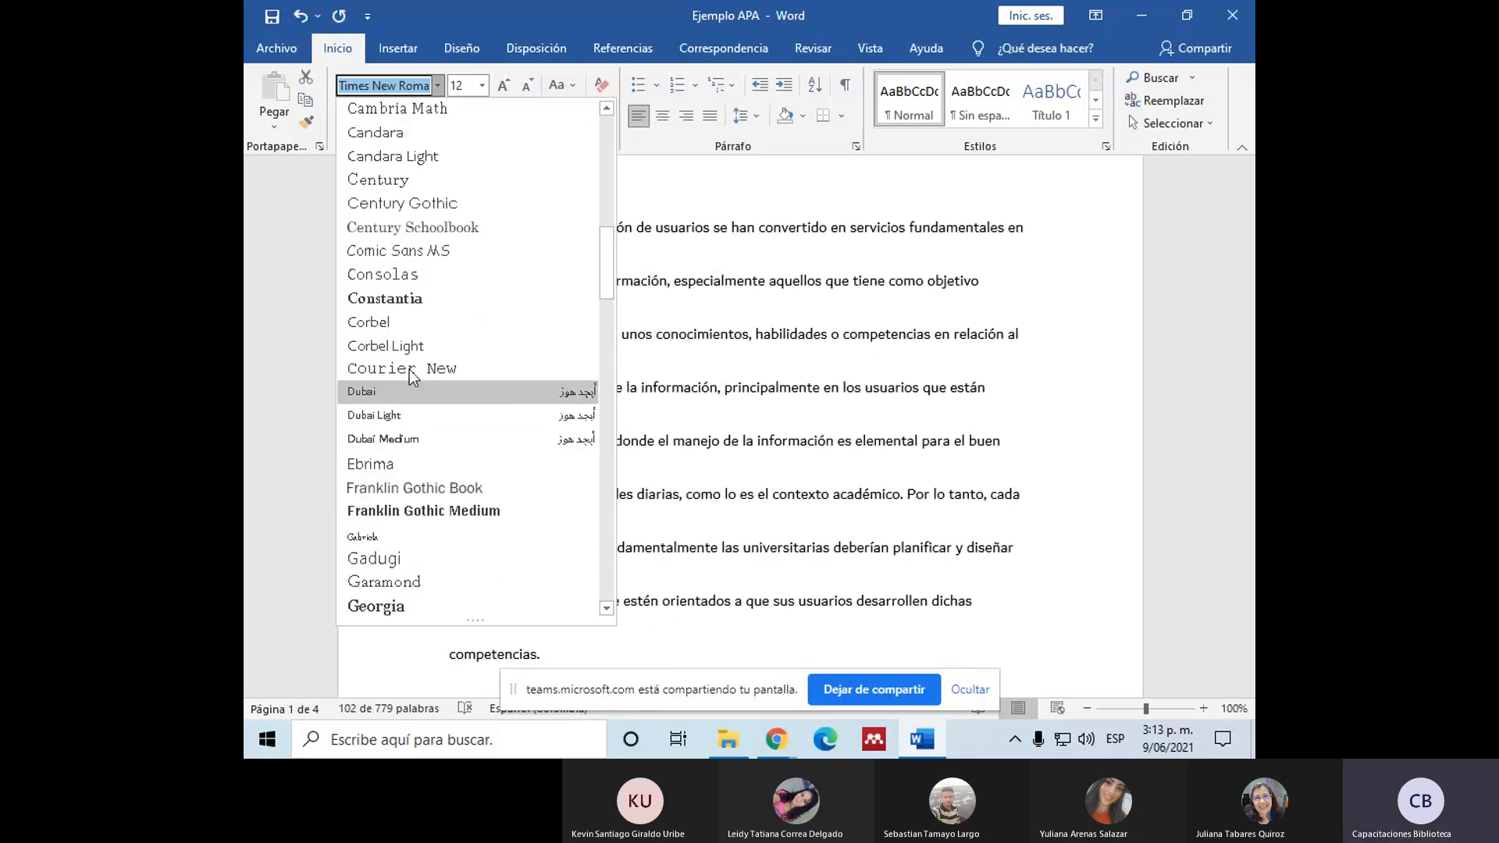
pyautogui.scroll(-2, 461, 273)
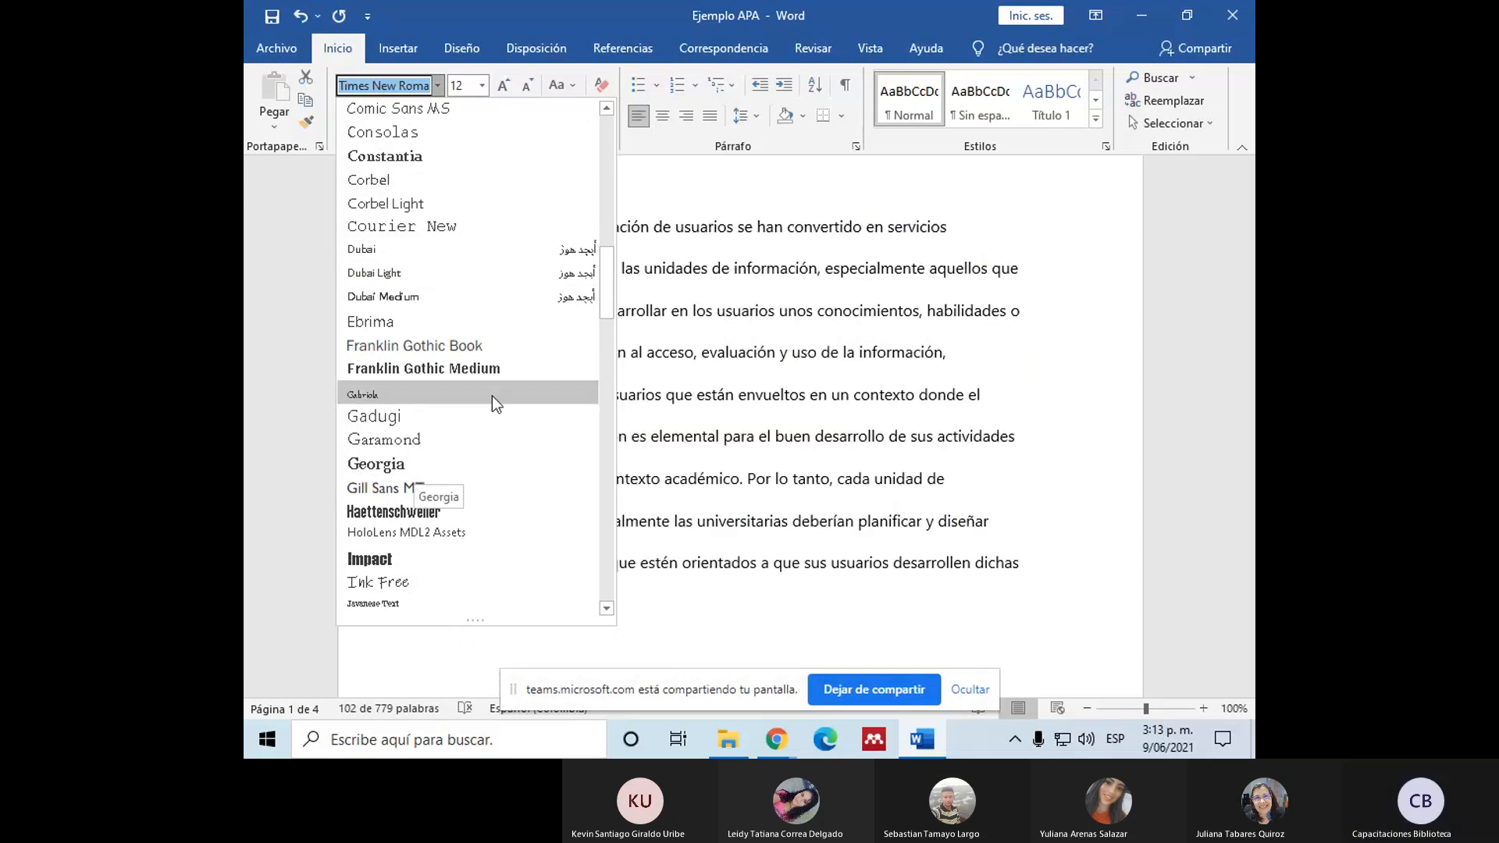
pyautogui.scroll(-4, 492, 396)
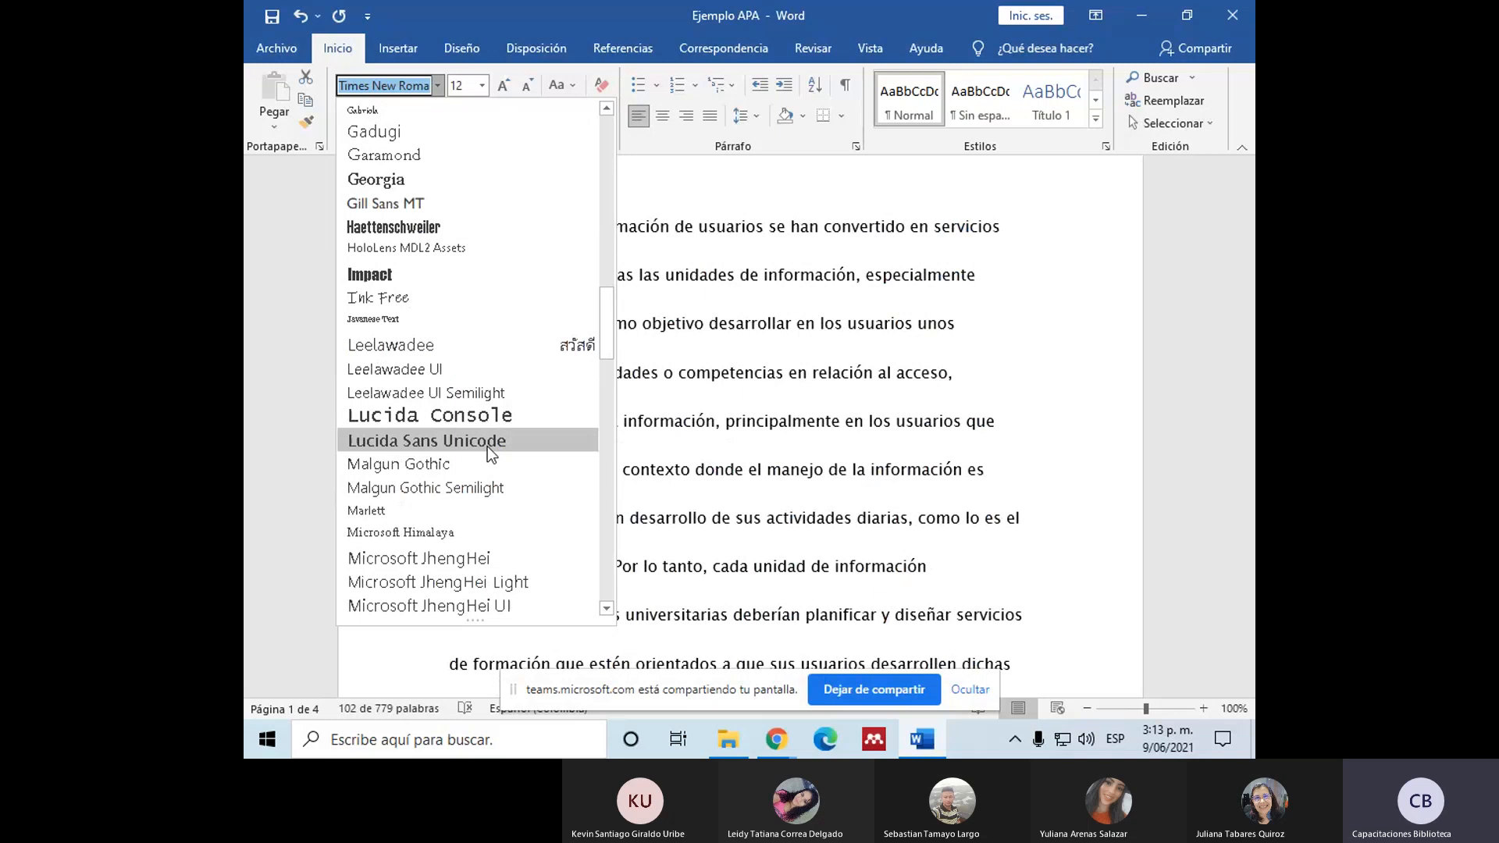
pyautogui.scroll(12, 488, 447)
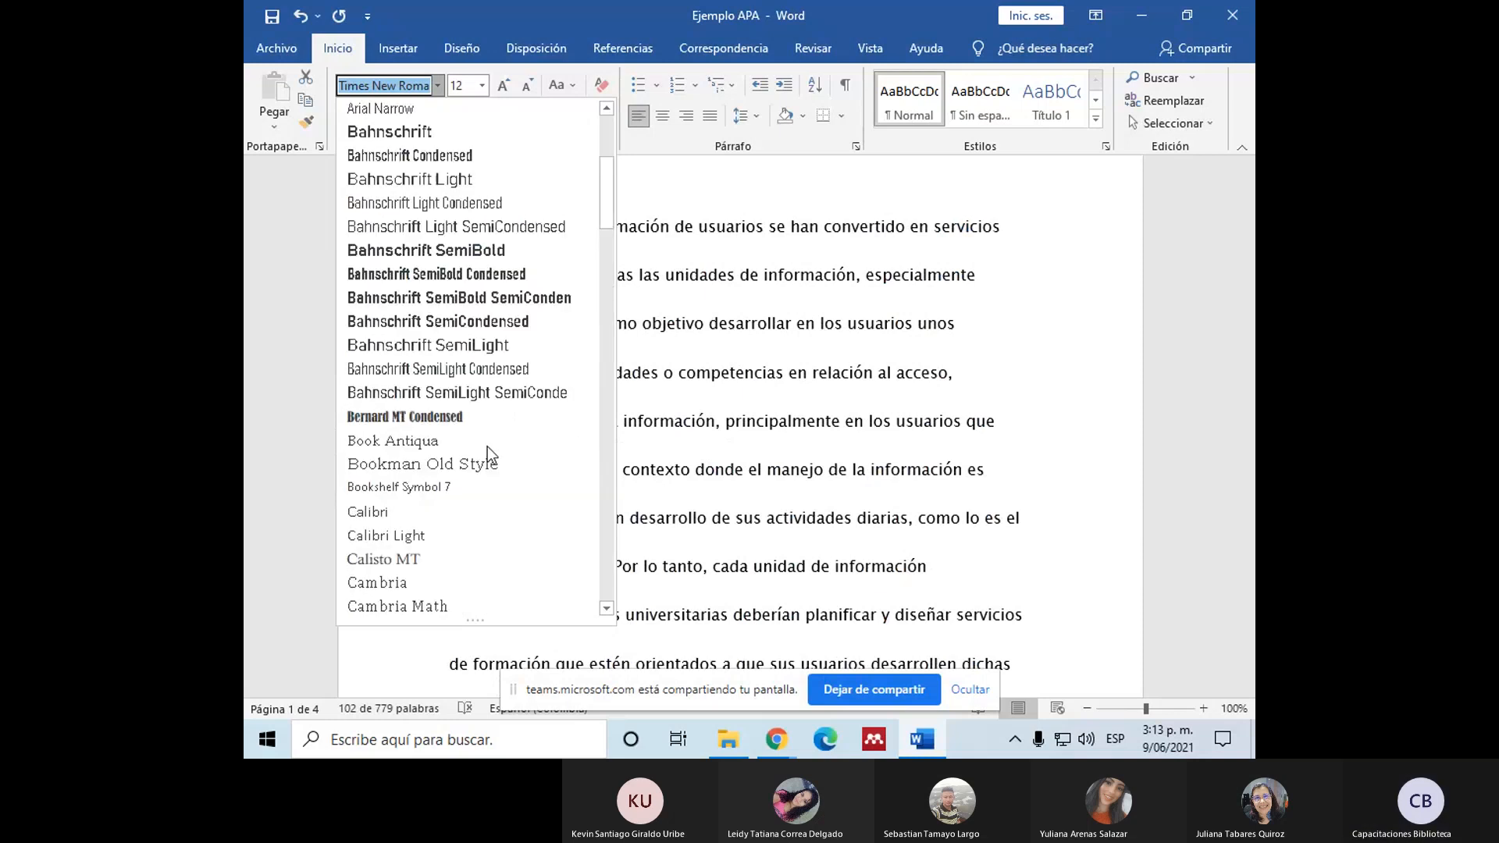
pyautogui.scroll(4, 488, 447)
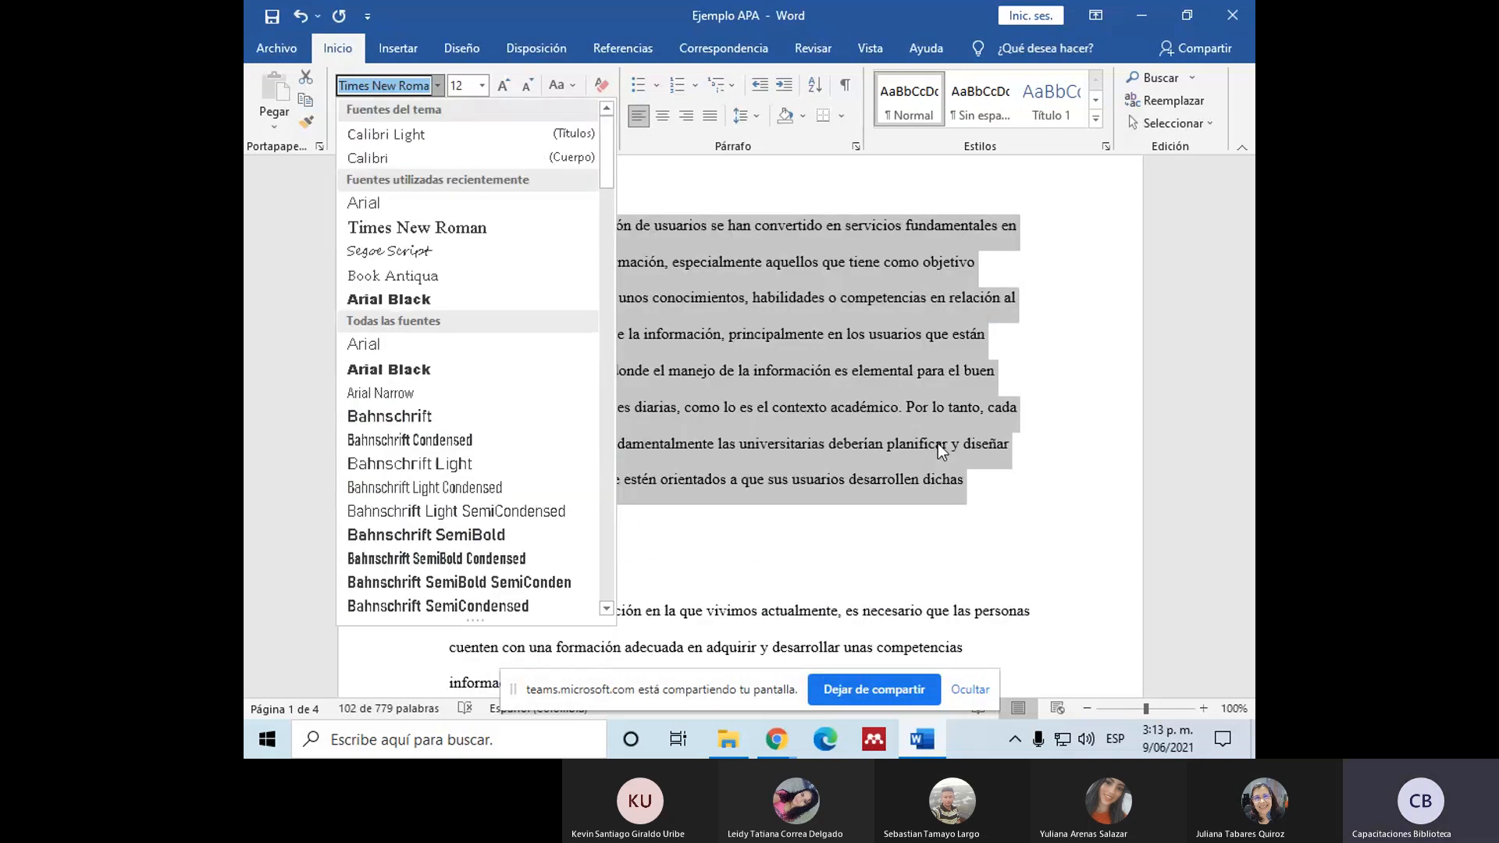
pyautogui.scroll(-14, 420, 351)
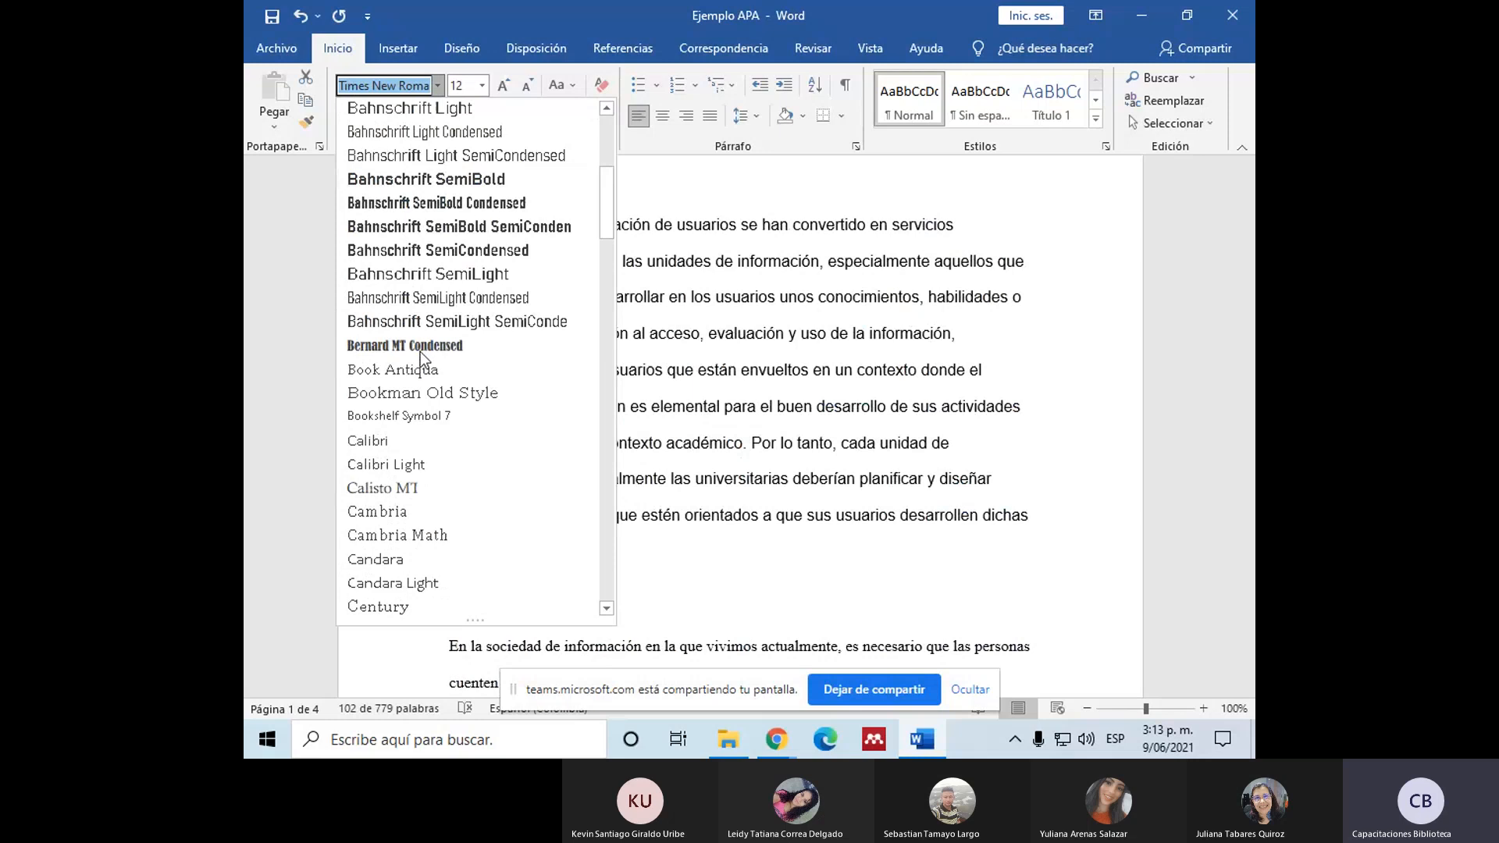
pyautogui.scroll(9, 420, 355)
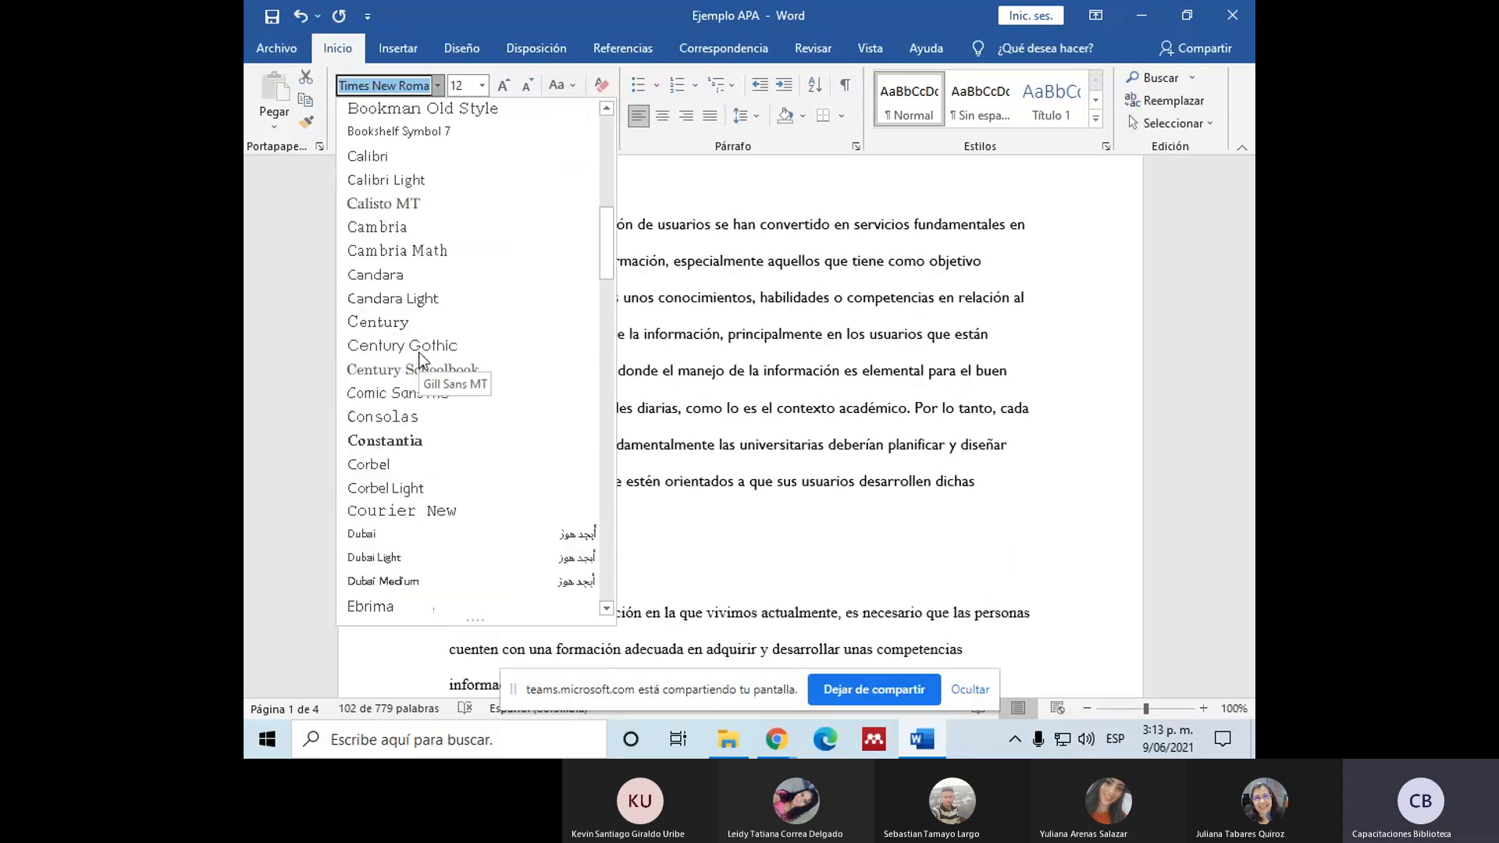
pyautogui.scroll(-2, 363, 567)
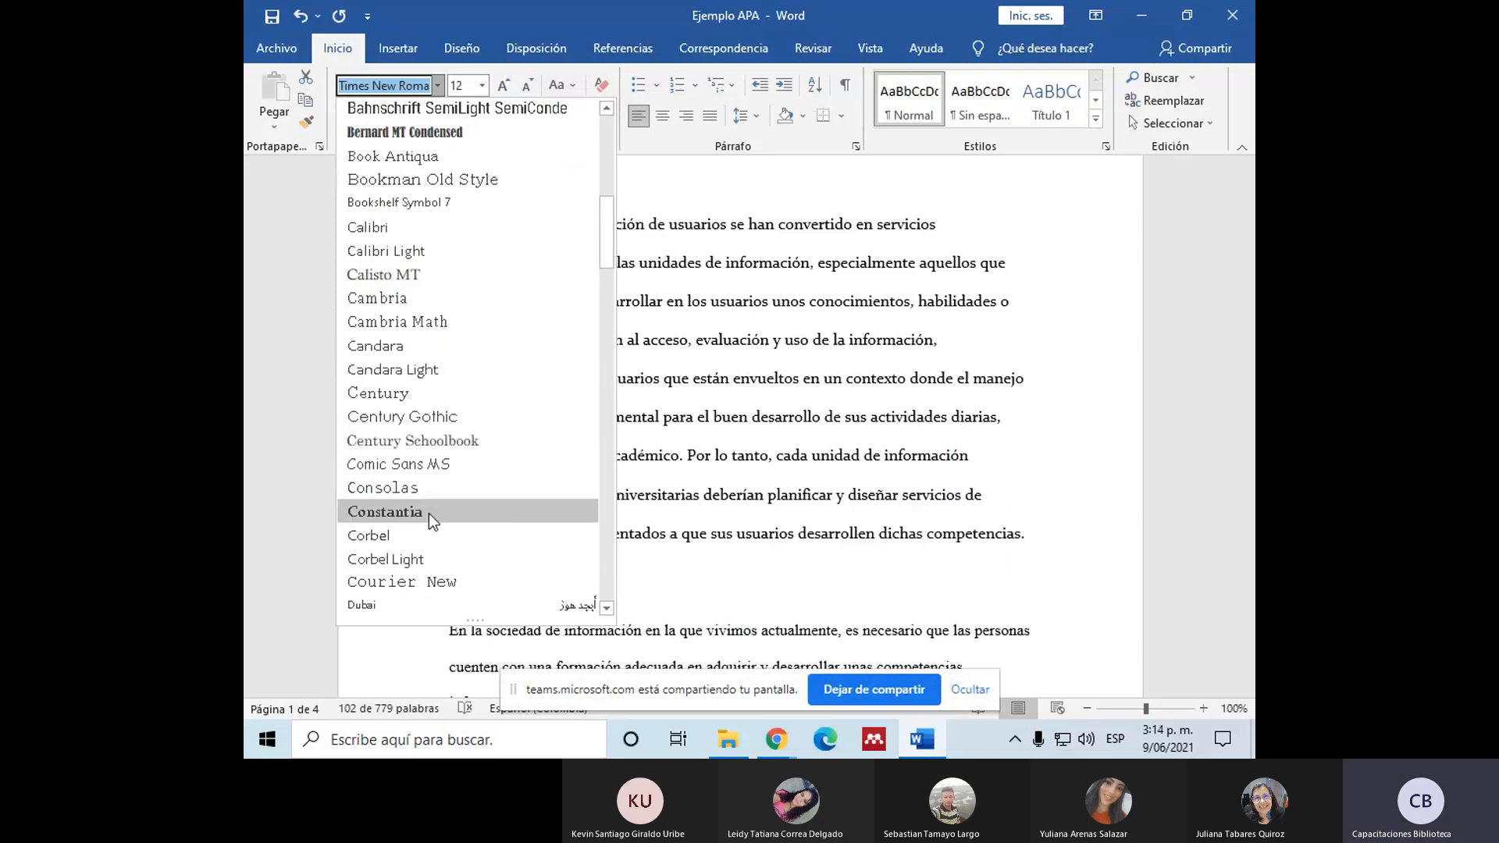
# Step: Try to look up the font "Computer" for the selected paragraph, leaving the font list without applying another font
pyautogui.write('Comp')
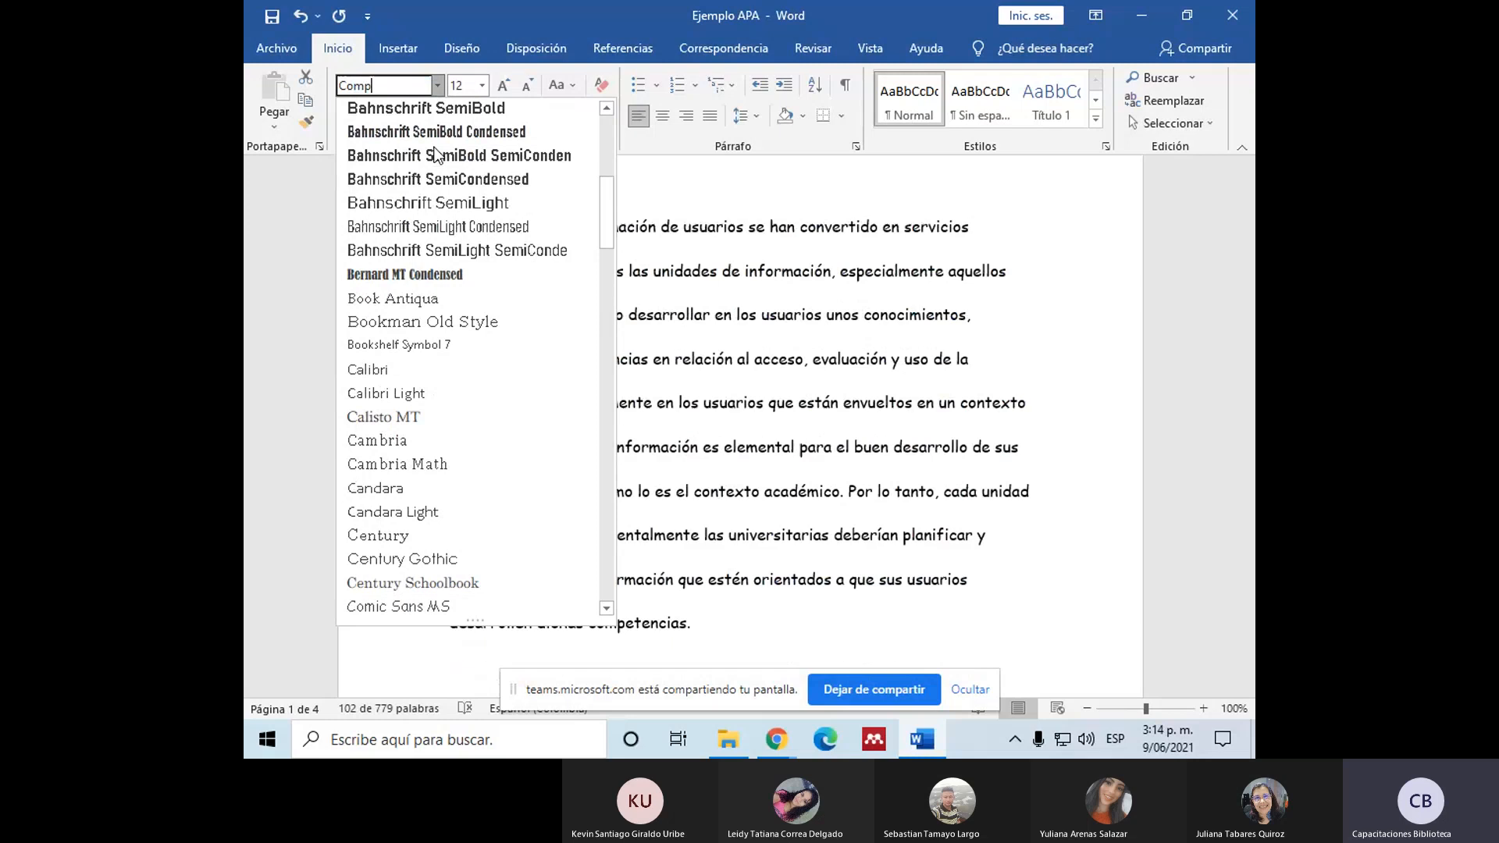
pyautogui.write('uter')
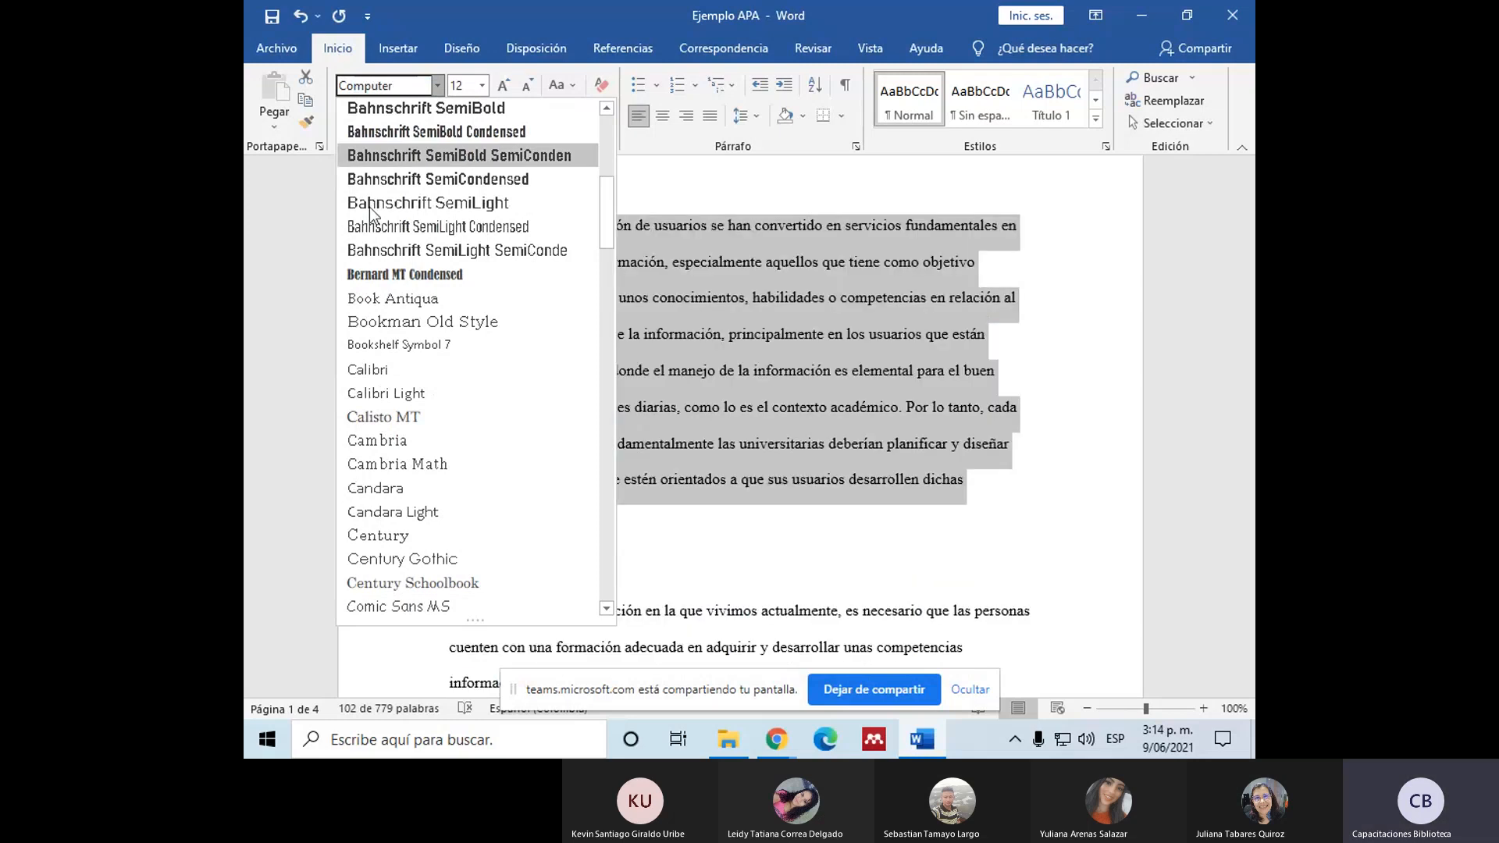
pyautogui.press('Return')
pyautogui.click(1056, 342)
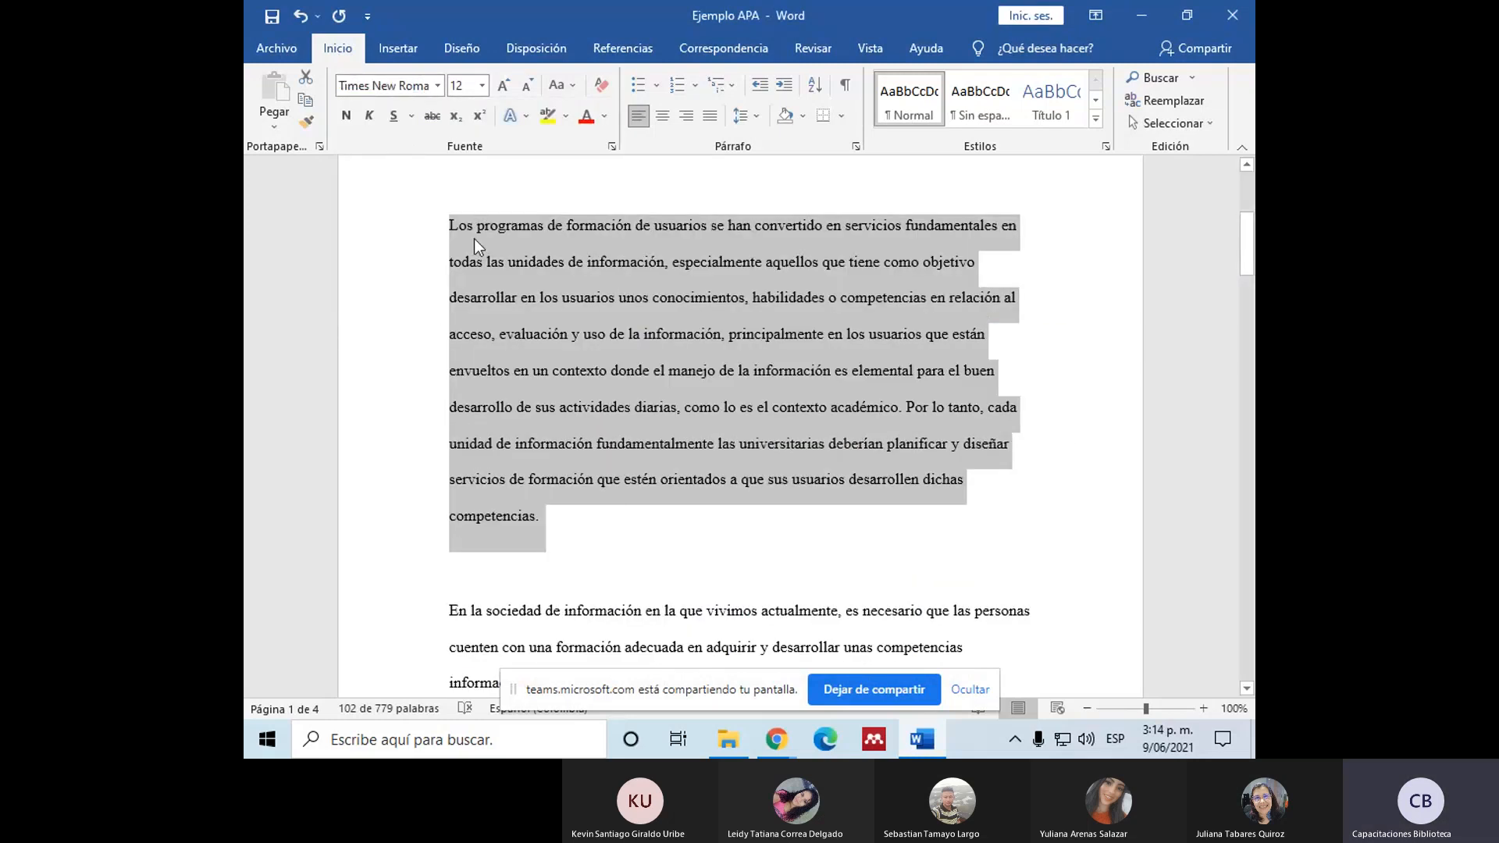
# Step: Set the line spacing of the selected first body paragraph to 2,0
pyautogui.scroll(2, 660, 414)
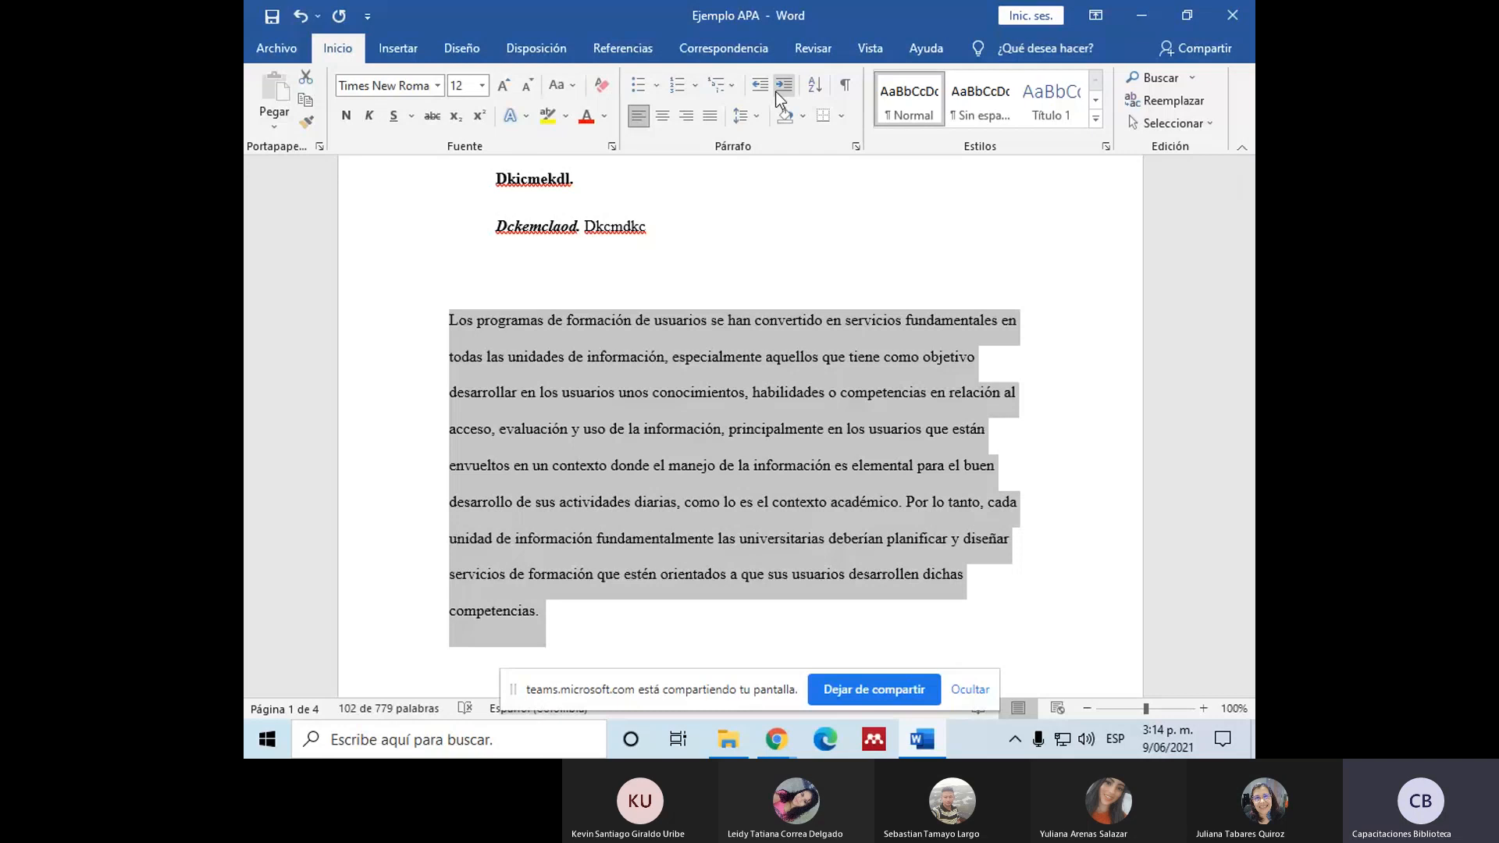
pyautogui.click(743, 116)
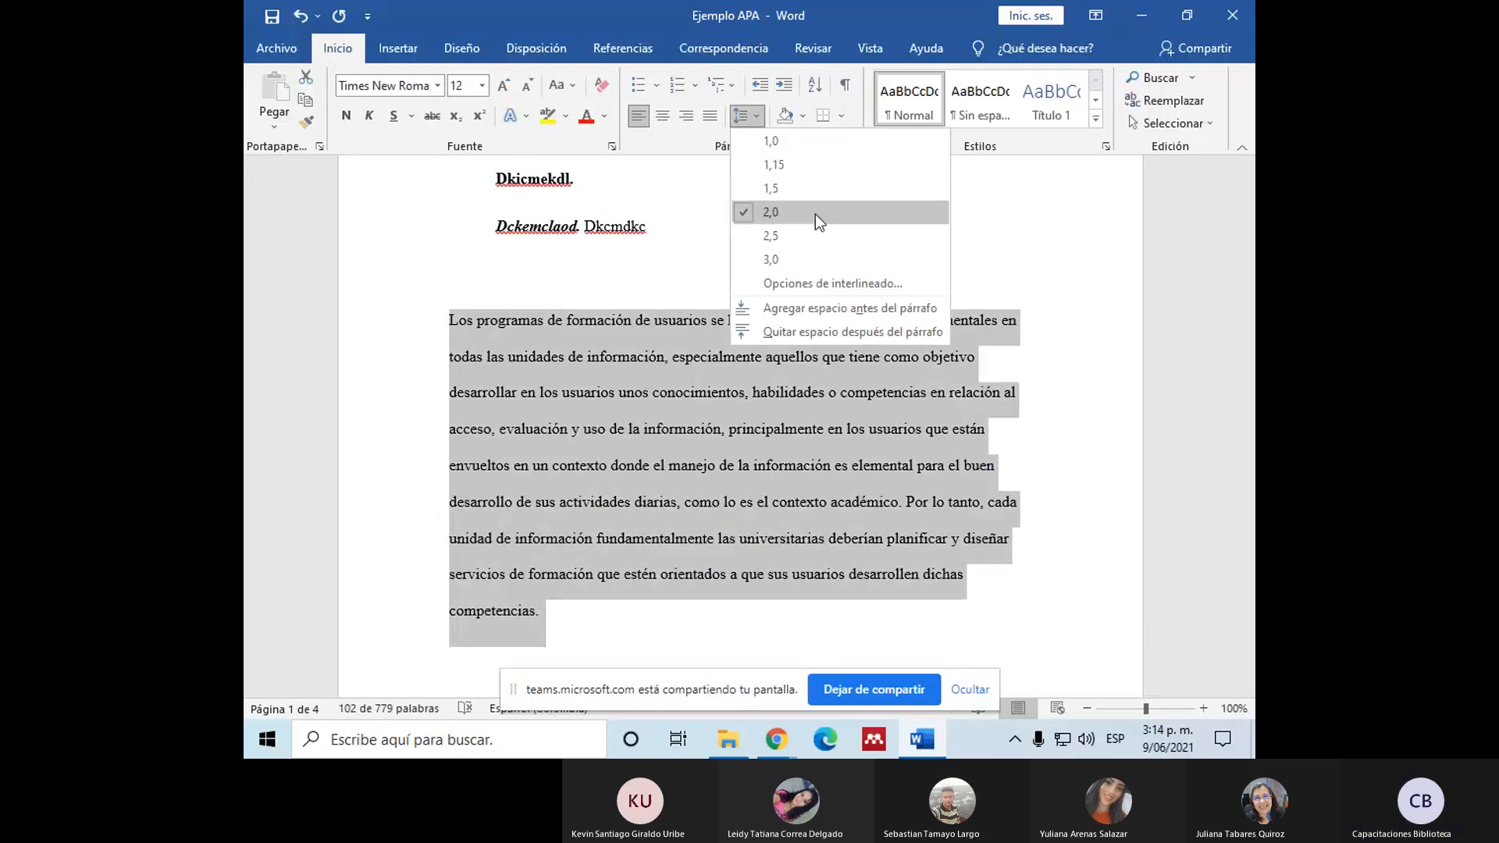
pyautogui.click(779, 219)
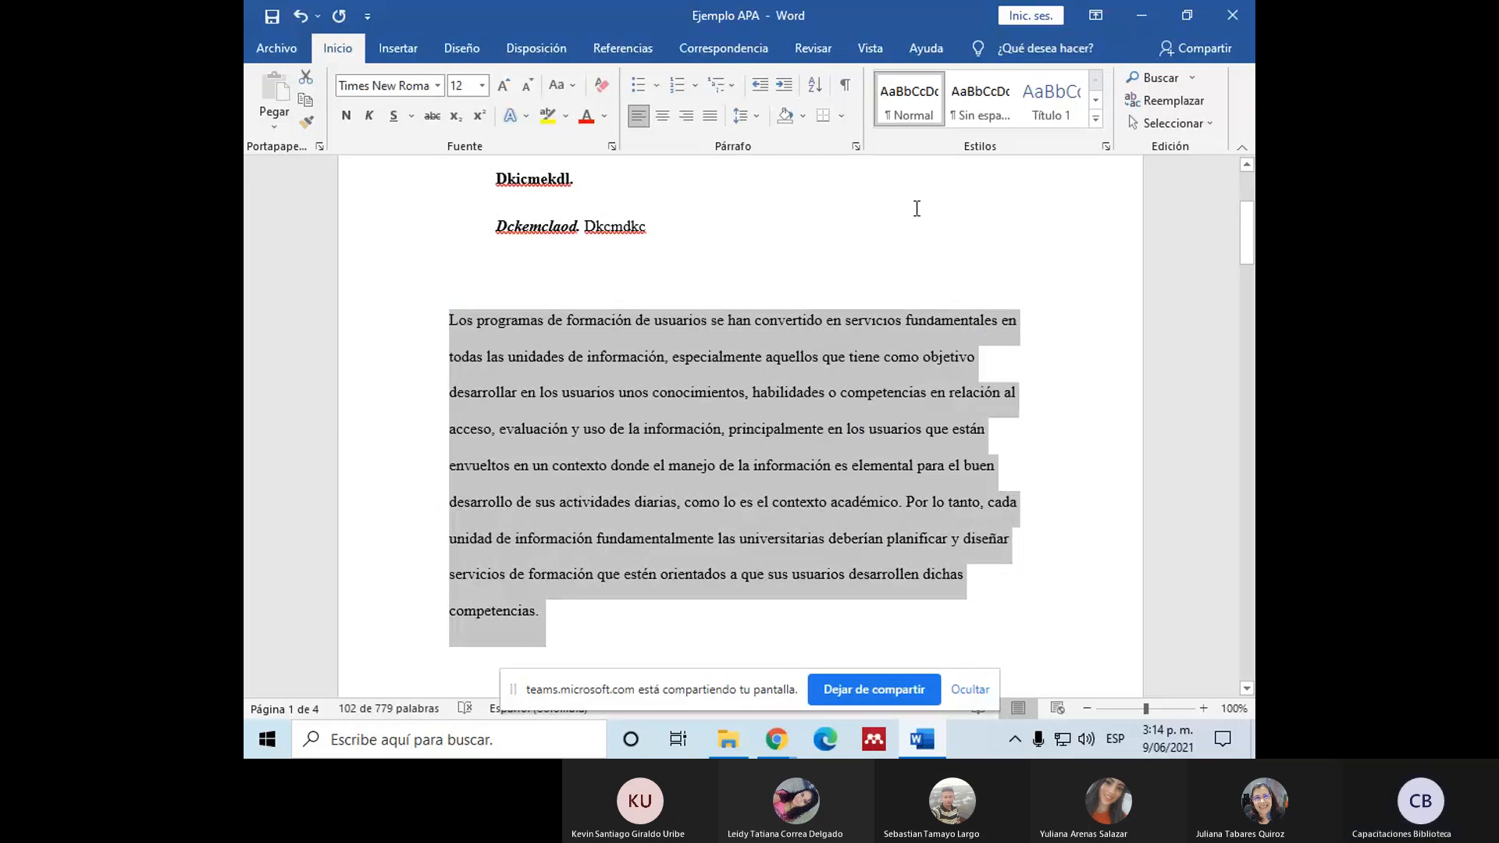
# Step: Give the selected first body paragraph a special first-line indent (Primera línea) of 1,27 cm
pyautogui.click(856, 147)
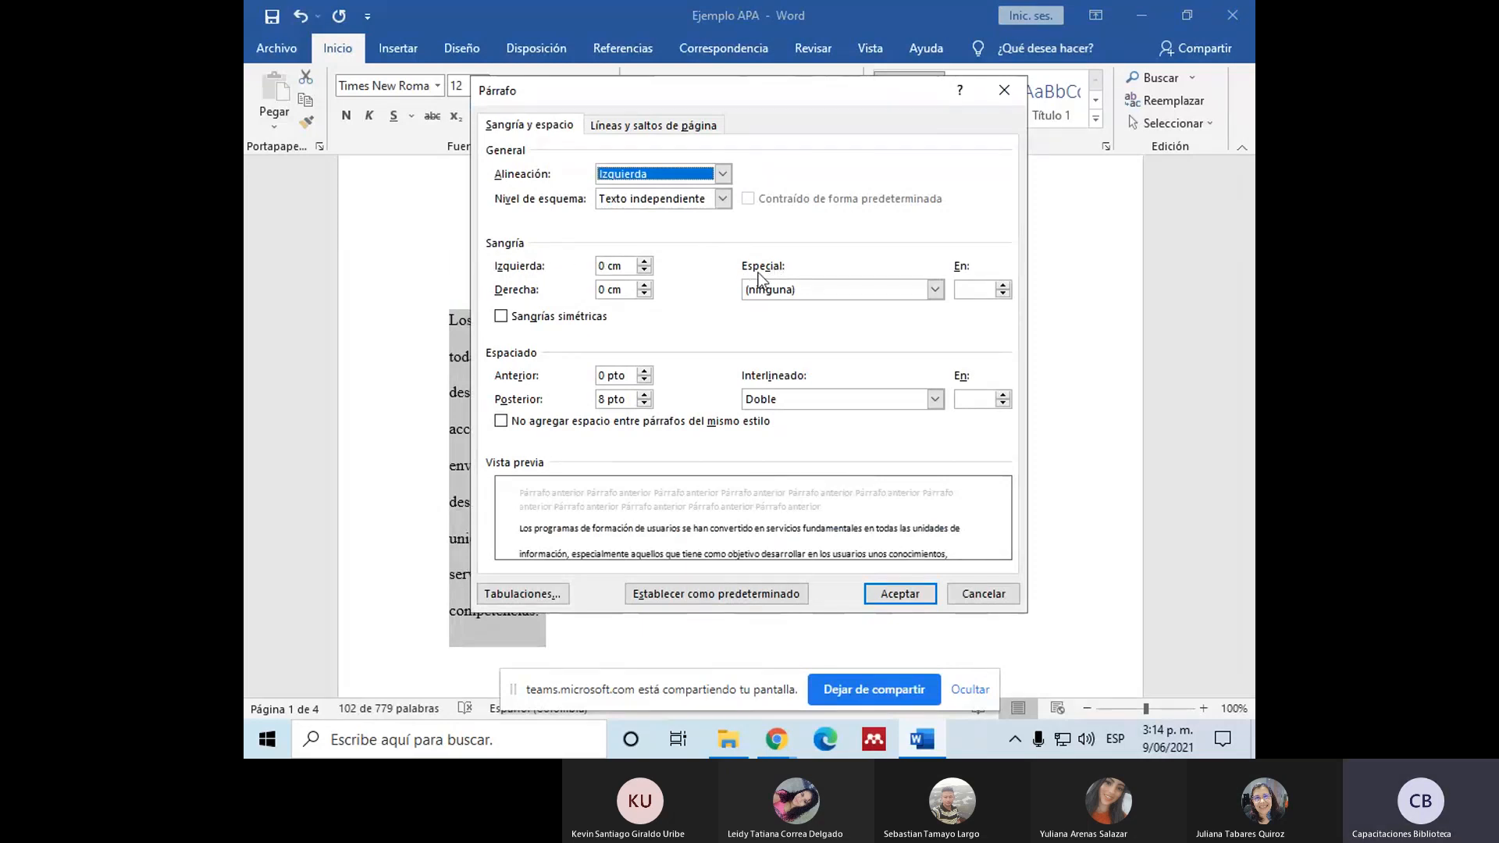
pyautogui.click(937, 290)
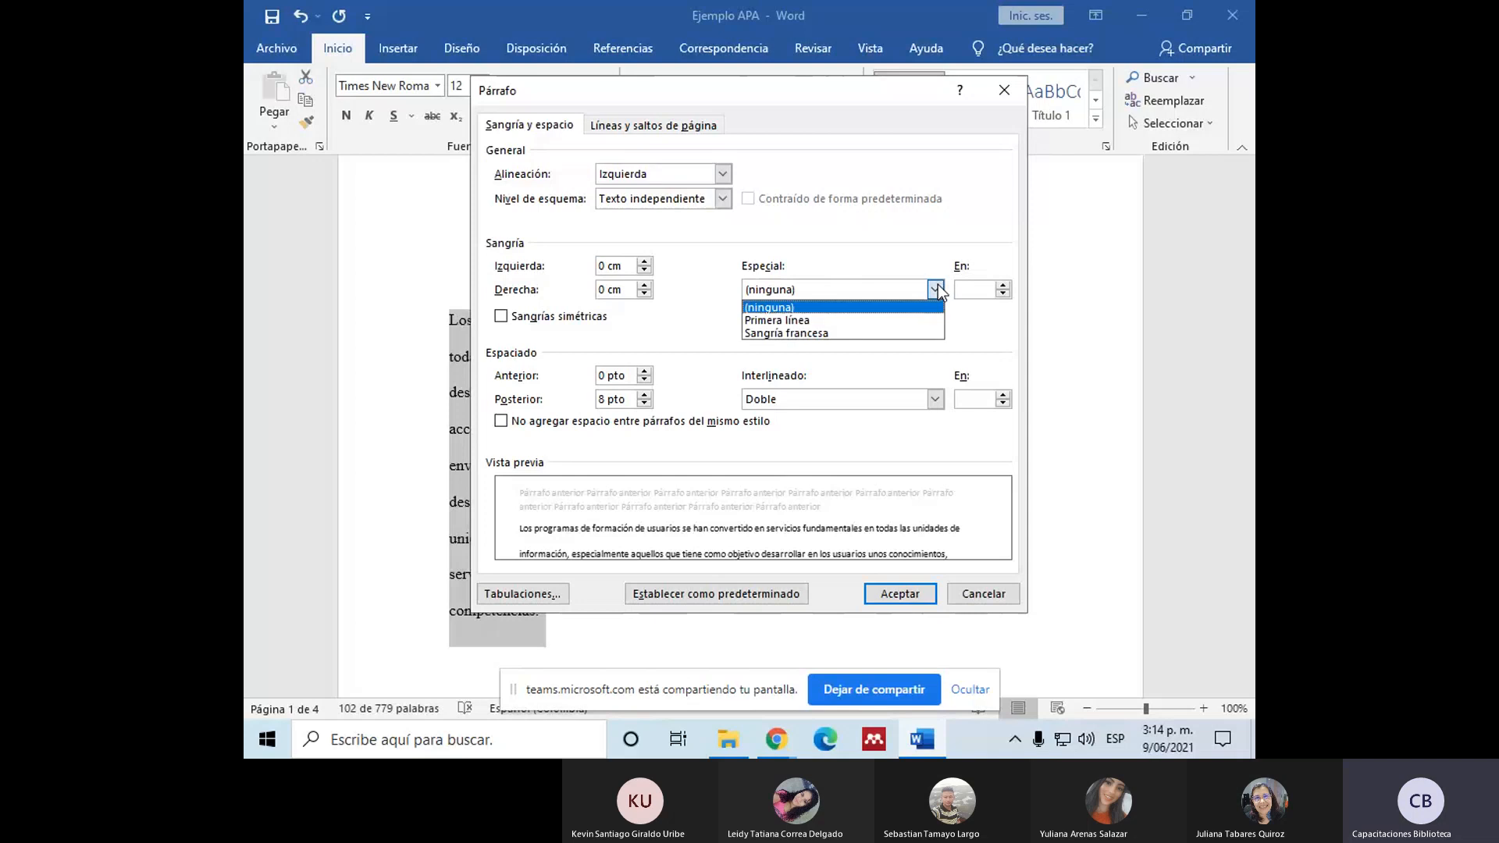
pyautogui.click(796, 320)
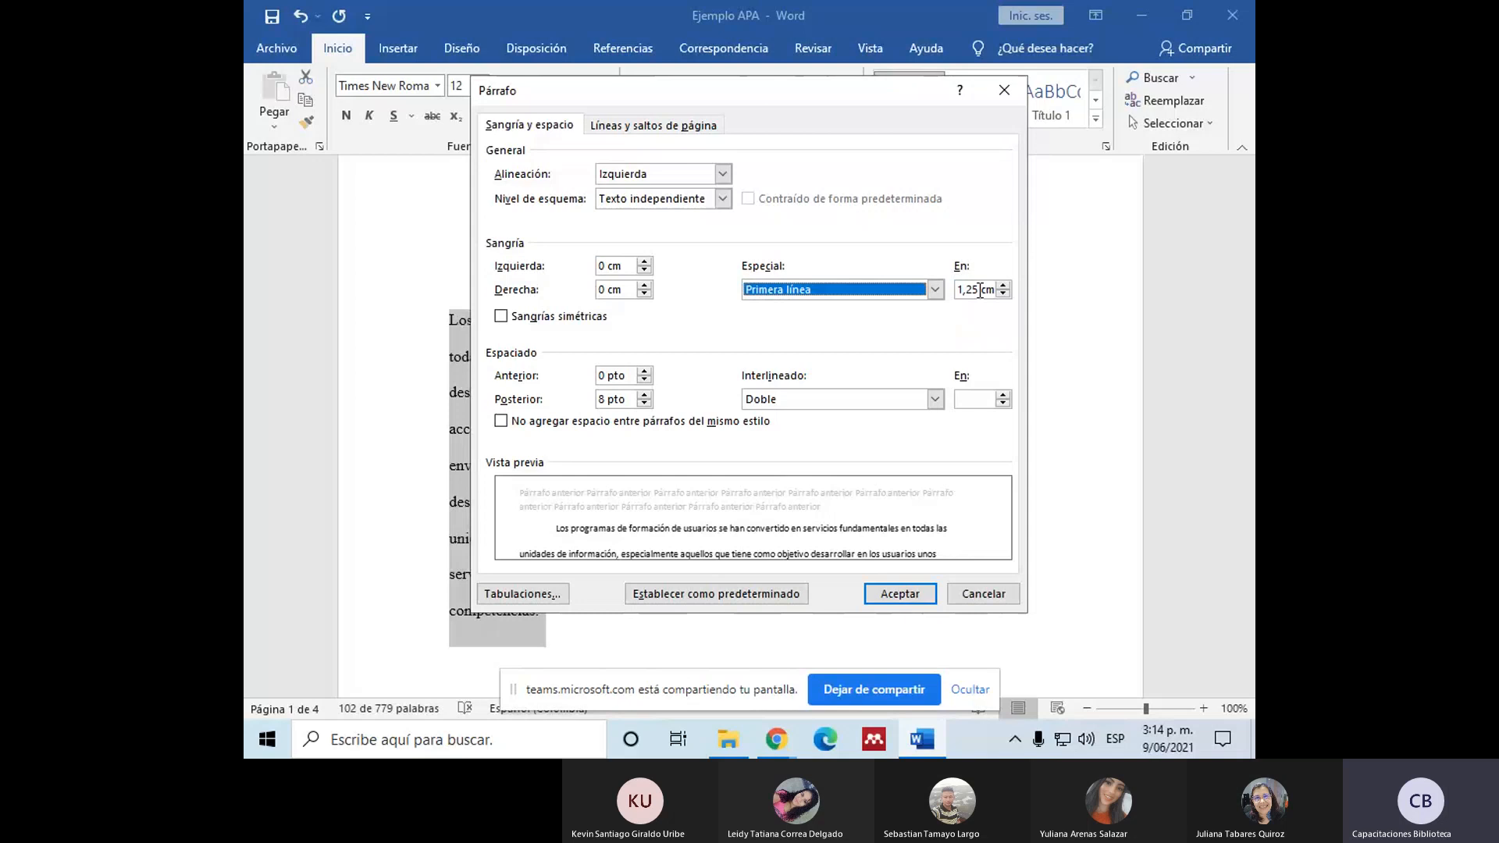
pyautogui.click(980, 289)
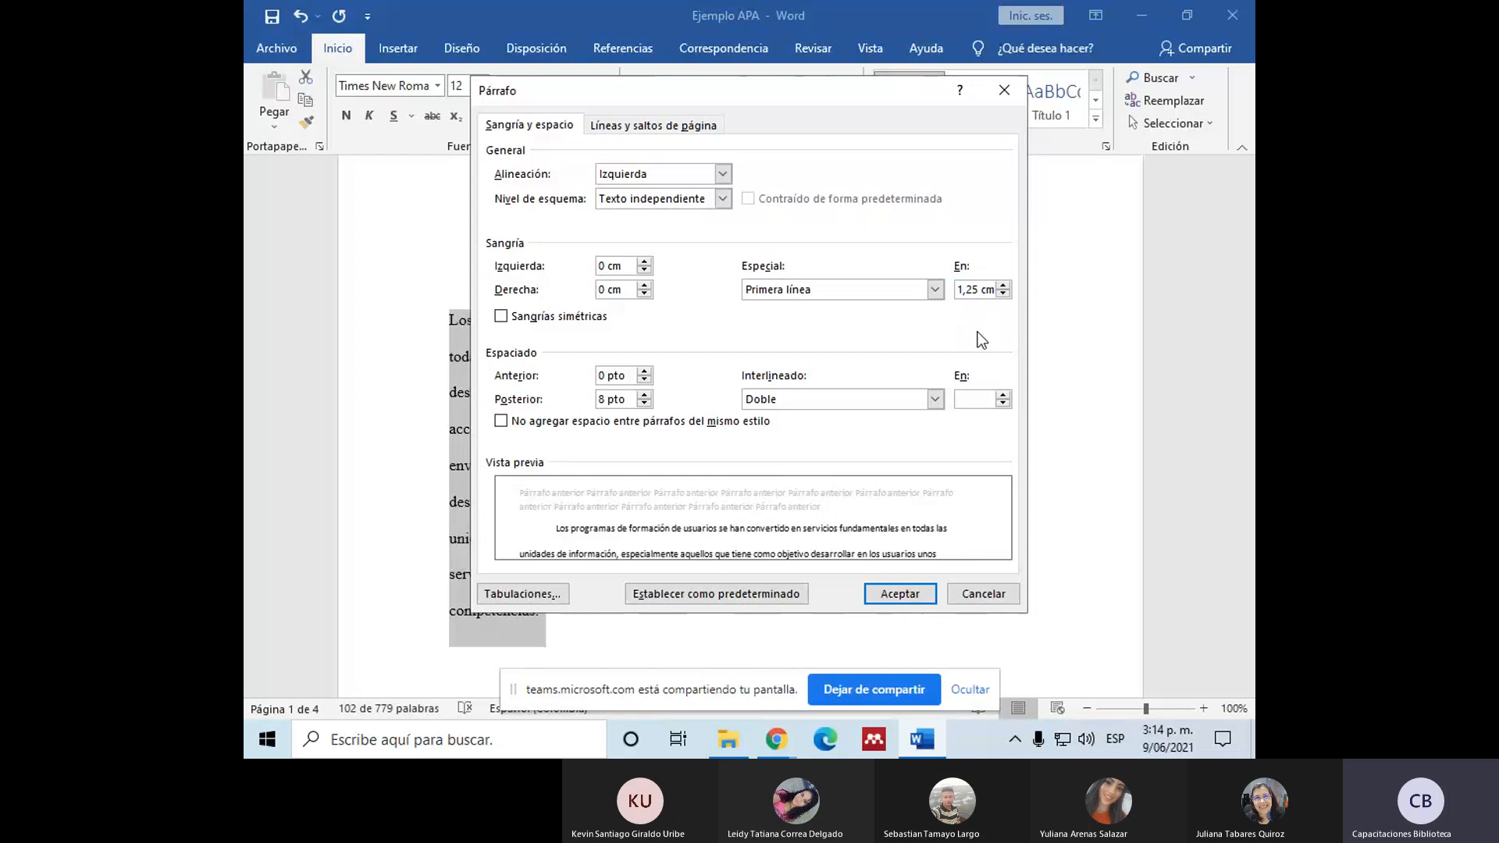
pyautogui.press('BackSpace')
pyautogui.write('7')
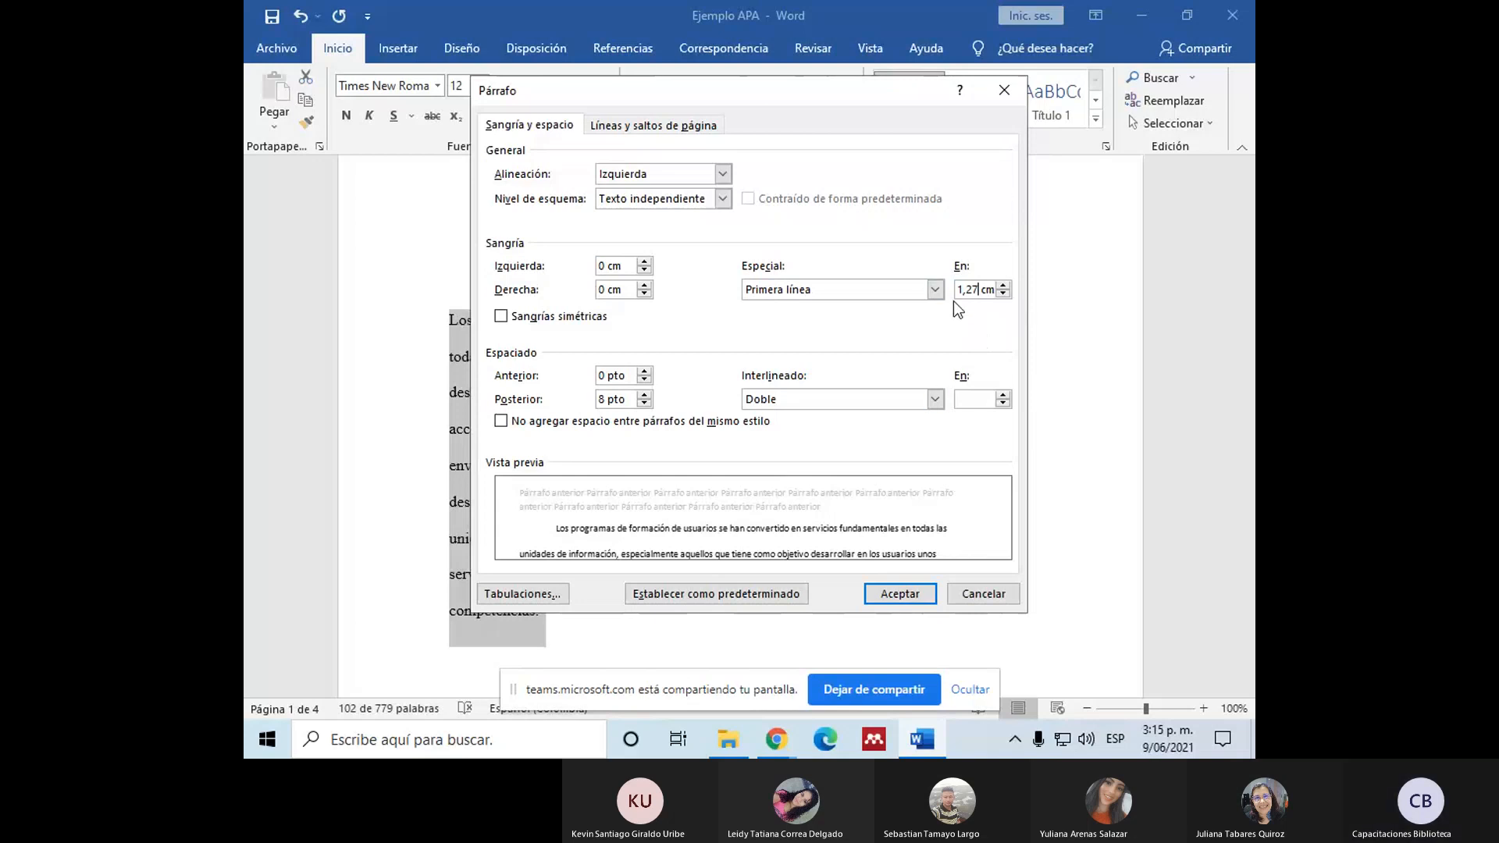
pyautogui.click(900, 593)
pyautogui.click(729, 467)
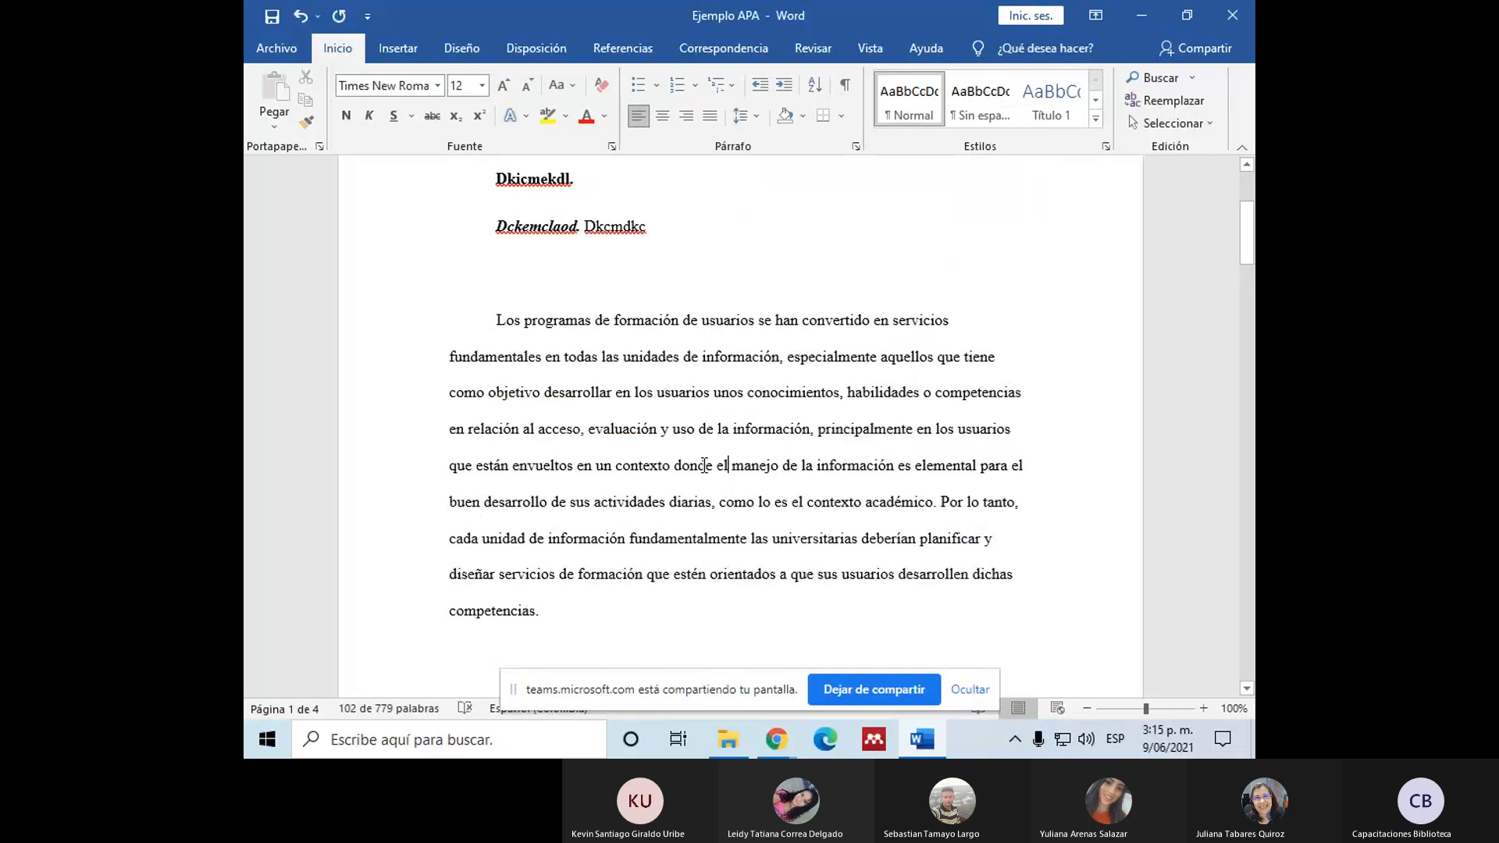
# Step: Apply a 1,27 cm first-line indent to the paragraphs from "En la sociedad de información" through "La alfabetización informacional"
pyautogui.scroll(-1, 730, 488)
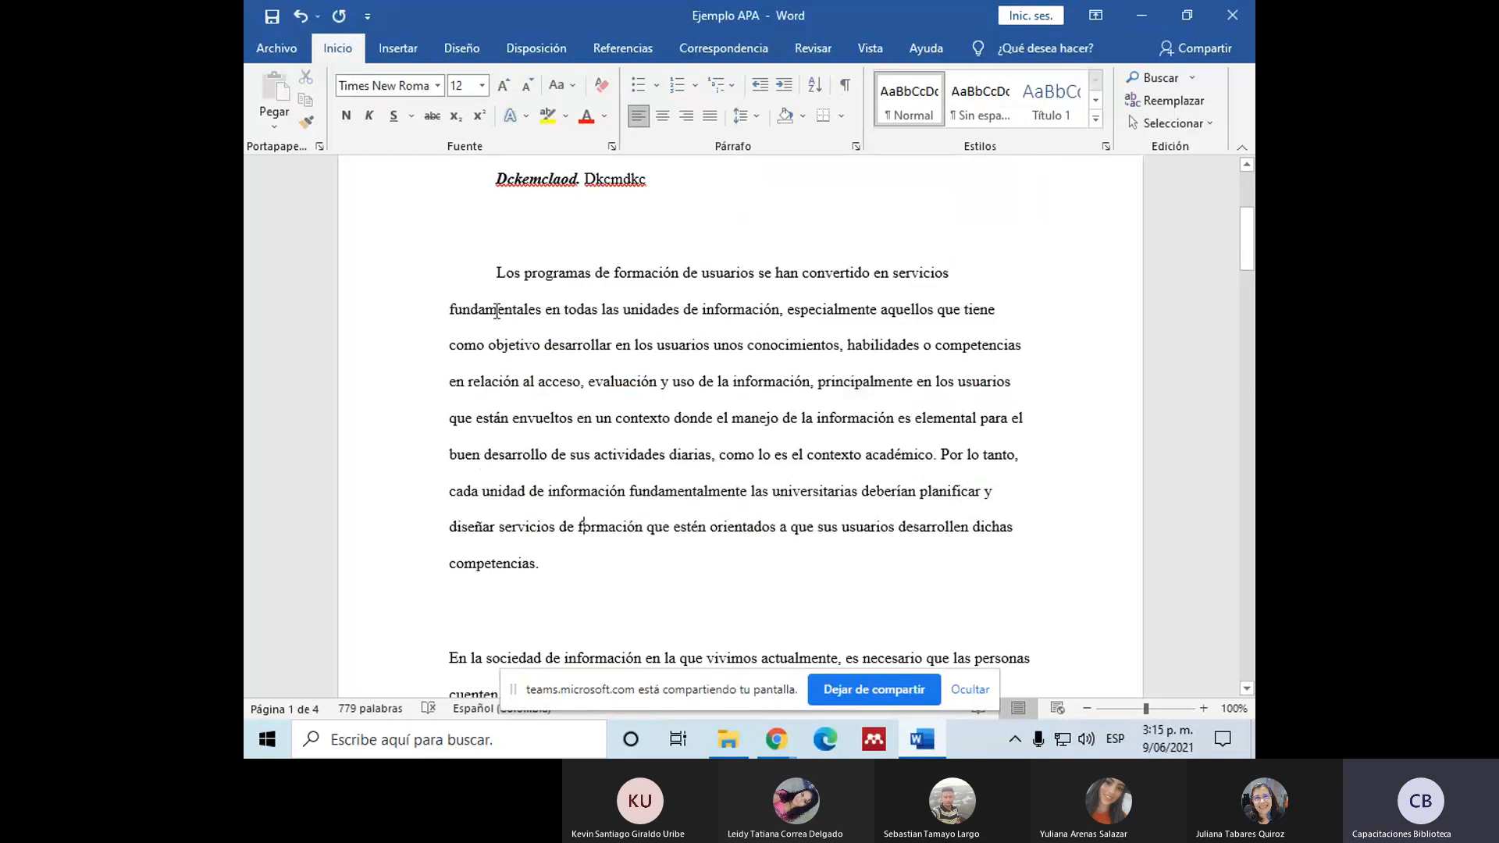
pyautogui.scroll(-5, 501, 240)
pyautogui.moveTo(450, 424); pyautogui.dragTo(638, 570)
pyautogui.scroll(-10, 680, 480)
pyautogui.scroll(-3, 680, 481)
pyautogui.scroll(-2, 670, 503)
pyautogui.click(856, 146)
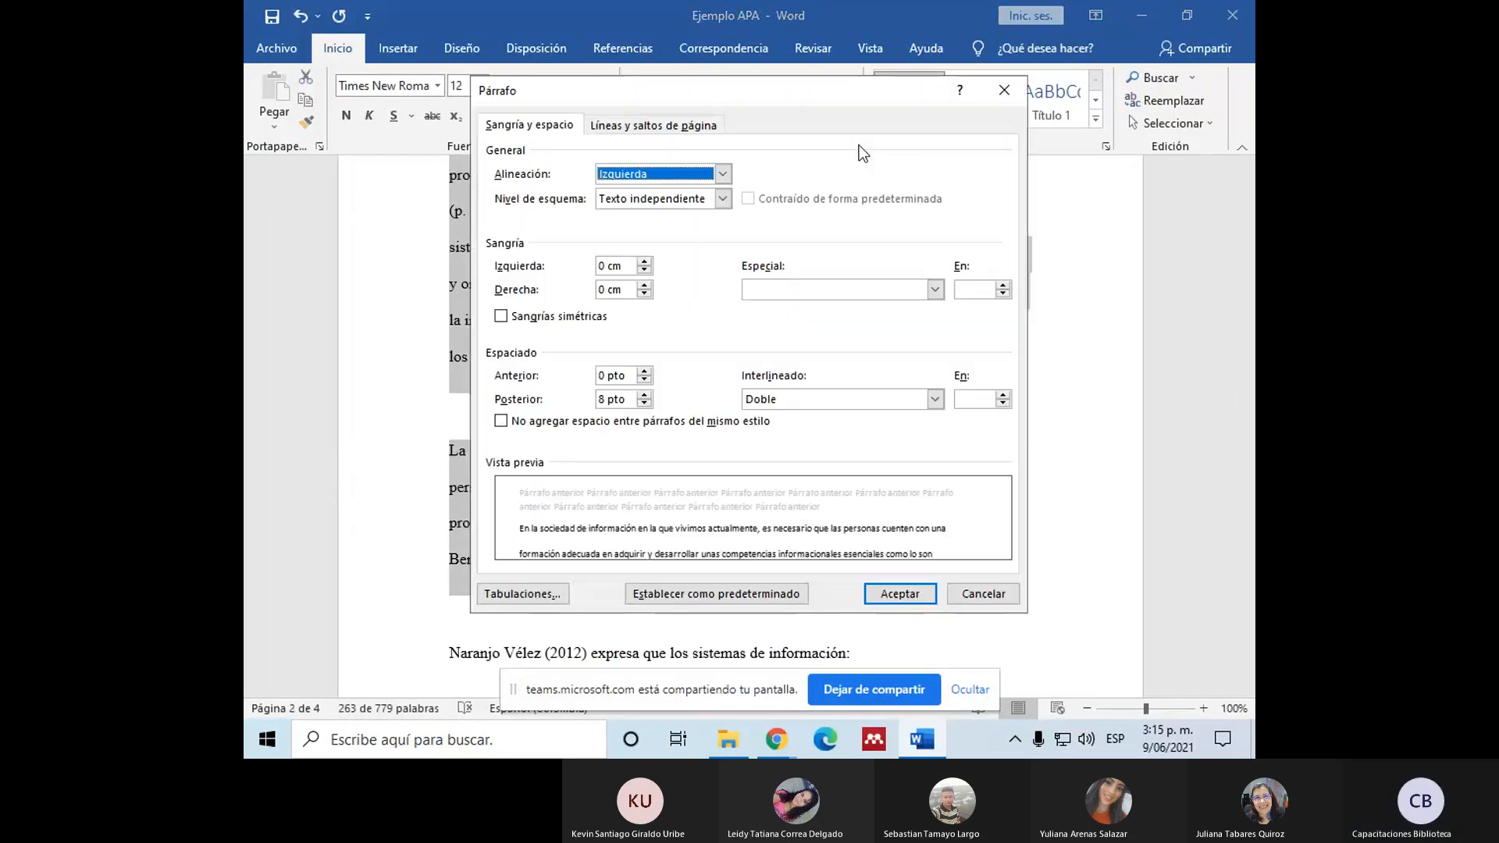
pyautogui.click(934, 289)
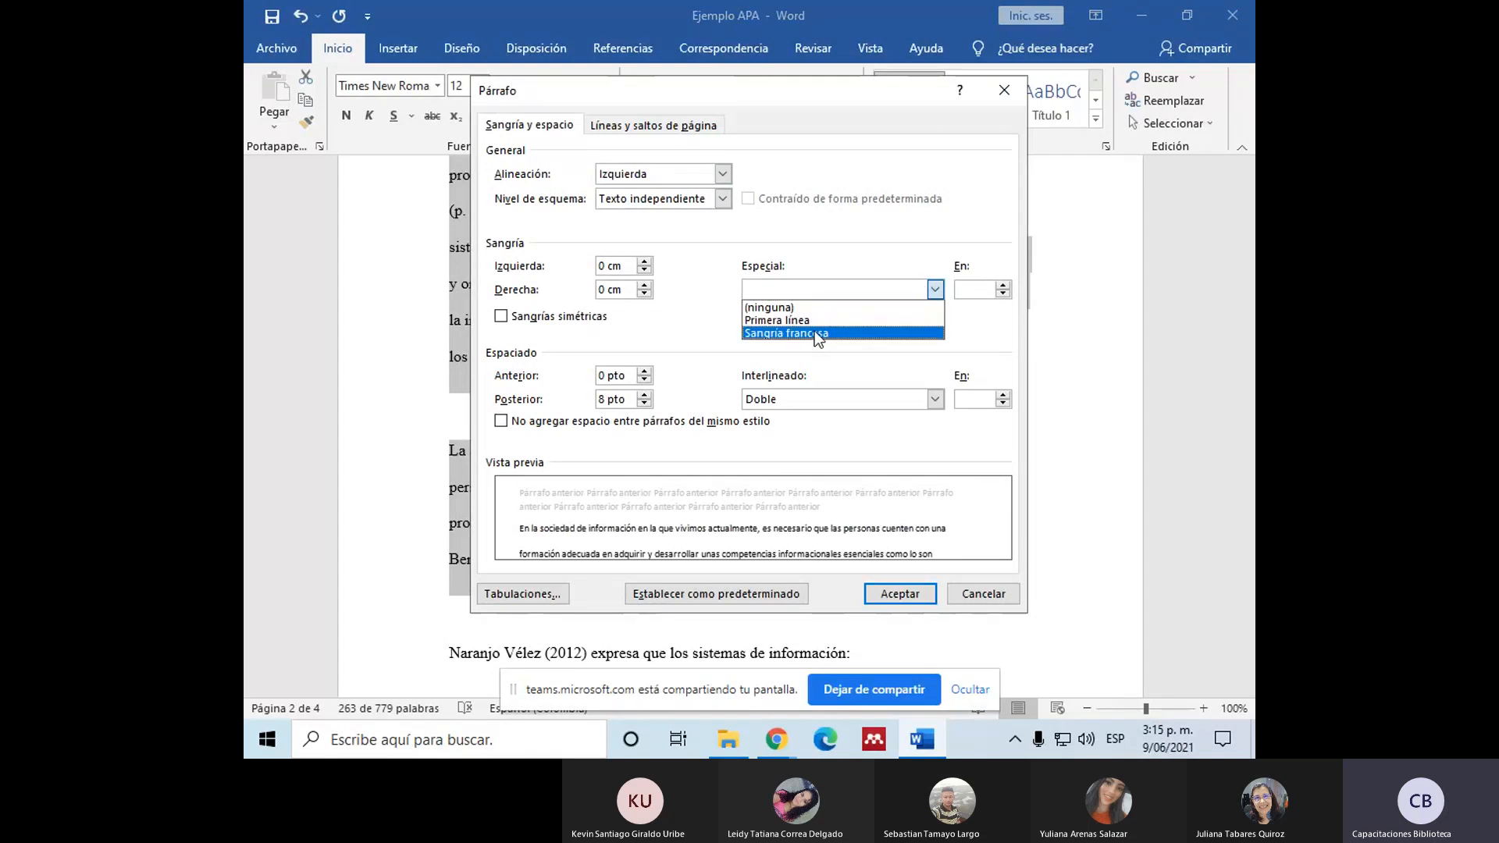
pyautogui.click(805, 320)
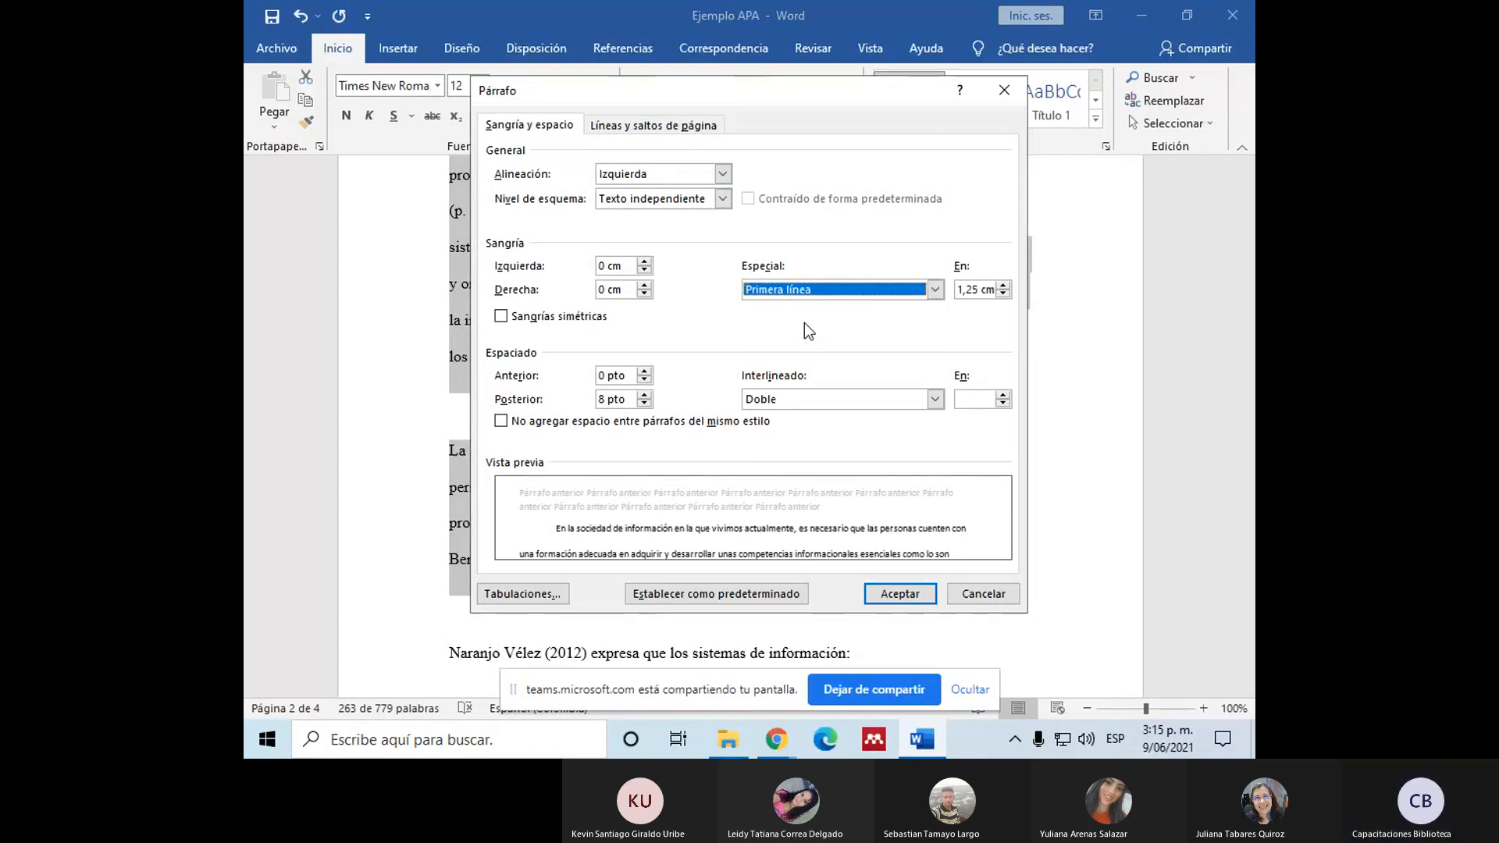
pyautogui.click(980, 290)
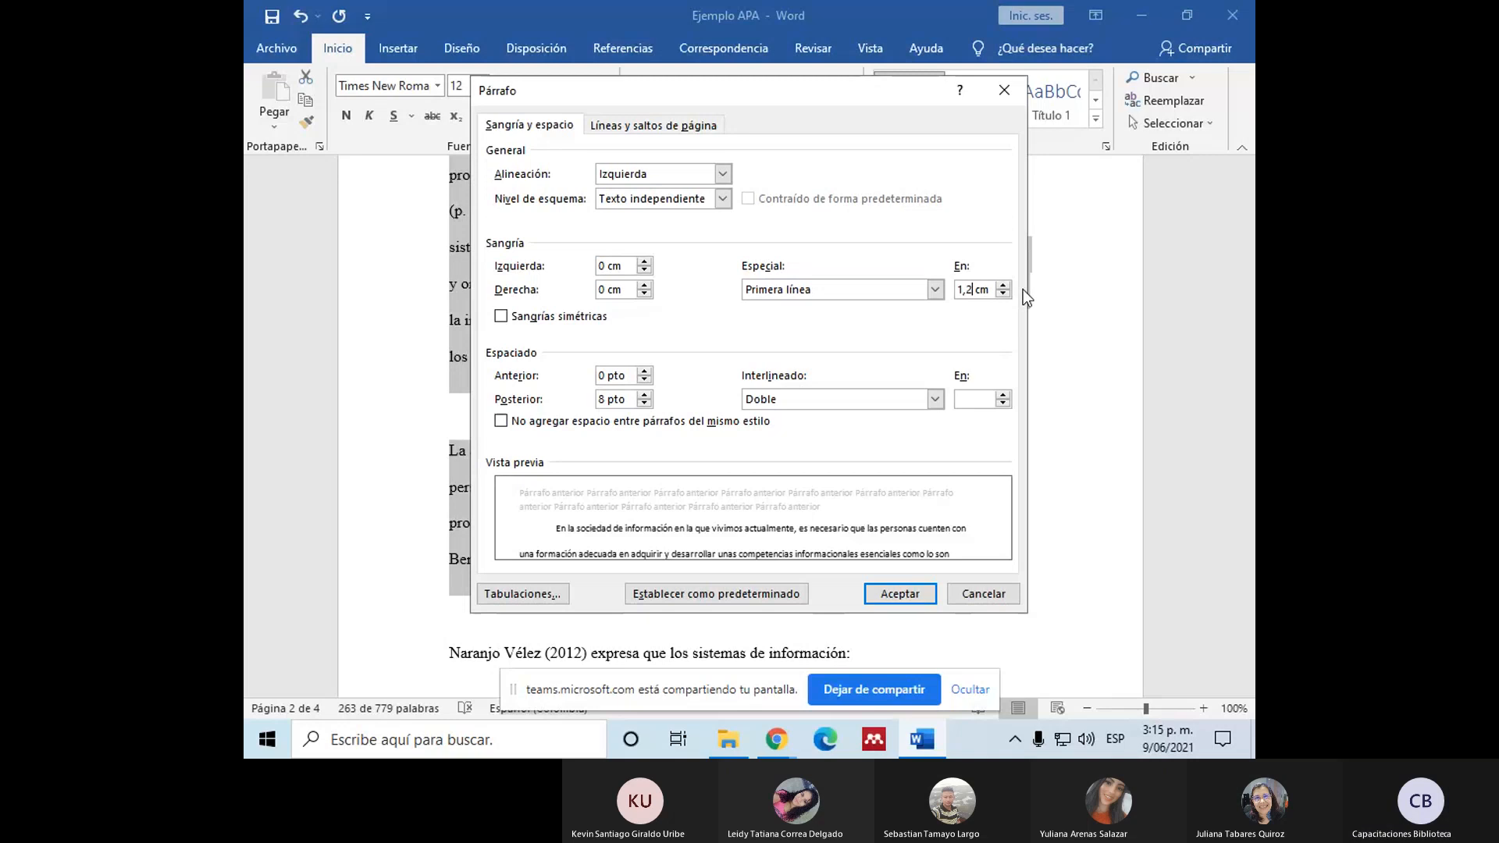
pyautogui.write('7')
pyautogui.click(899, 594)
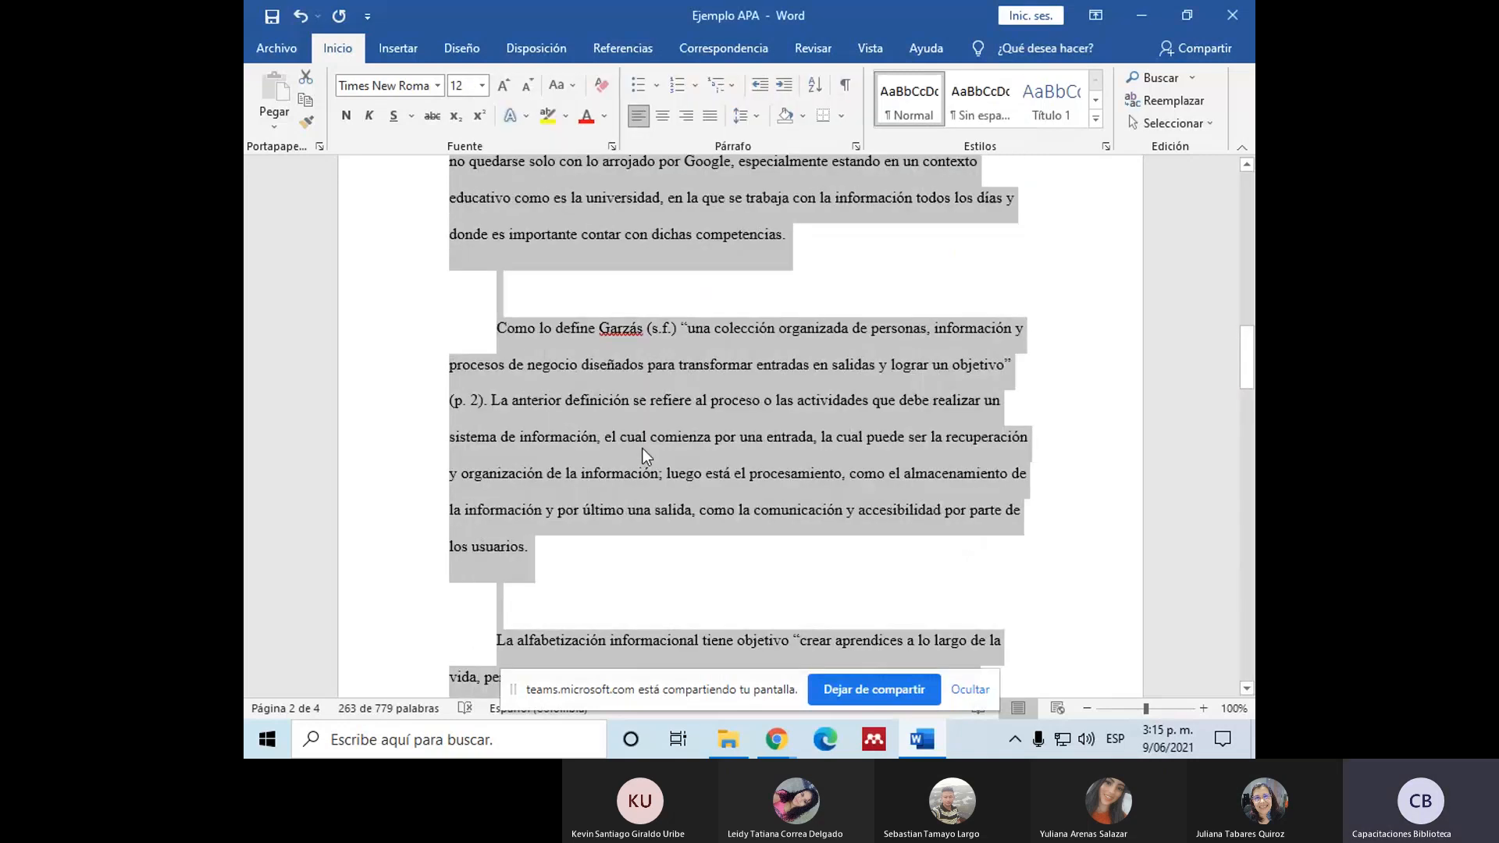
pyautogui.click(643, 448)
# Step: Review the paragraph indents from "En la sociedad de información" down through the quotations that follow
pyautogui.scroll(10, 625, 461)
pyautogui.scroll(-8, 577, 478)
pyautogui.click(505, 258)
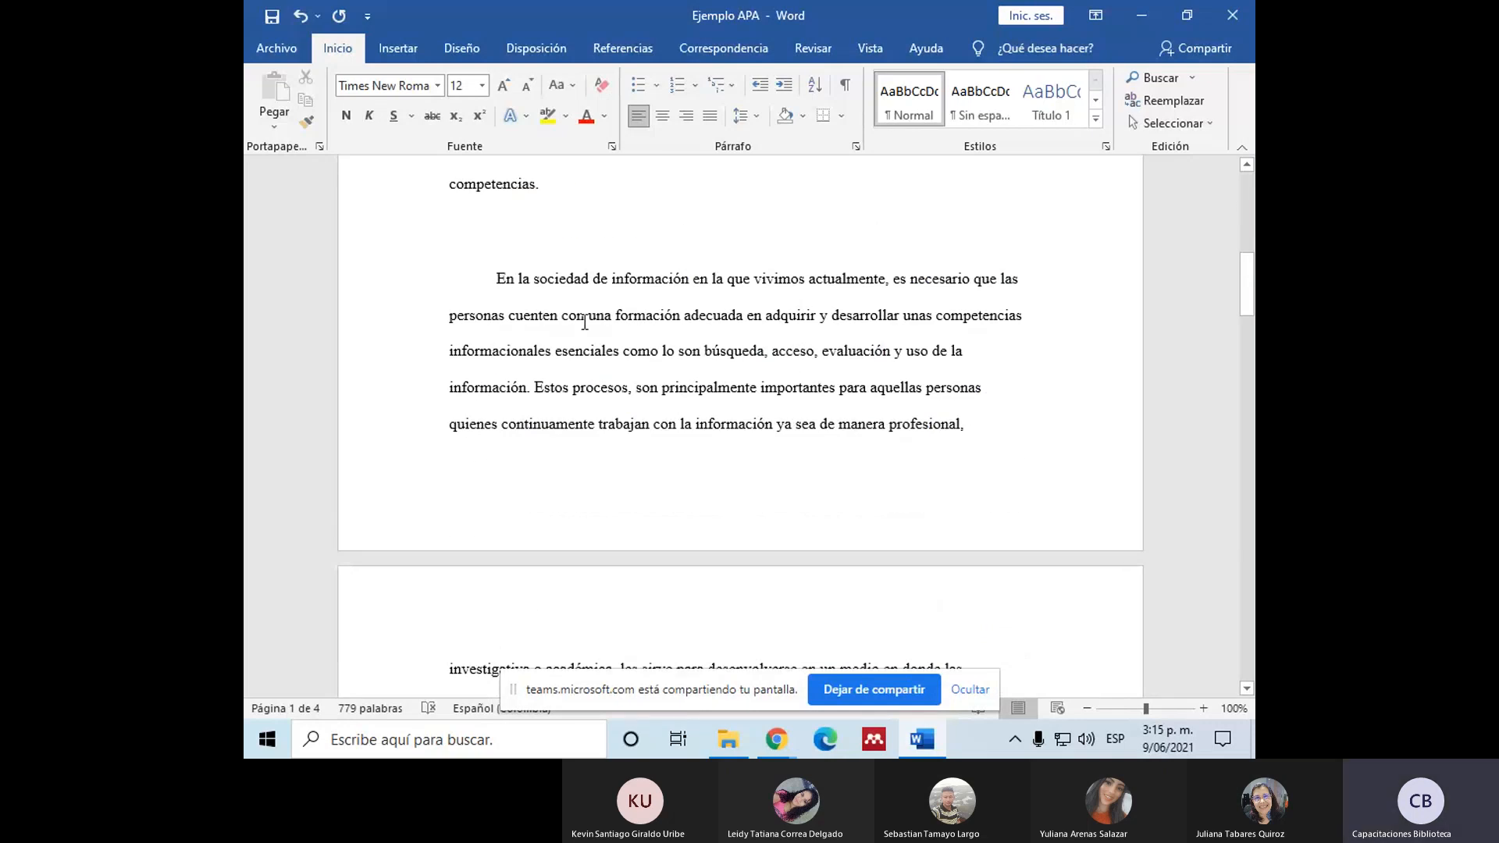
pyautogui.scroll(-10, 585, 322)
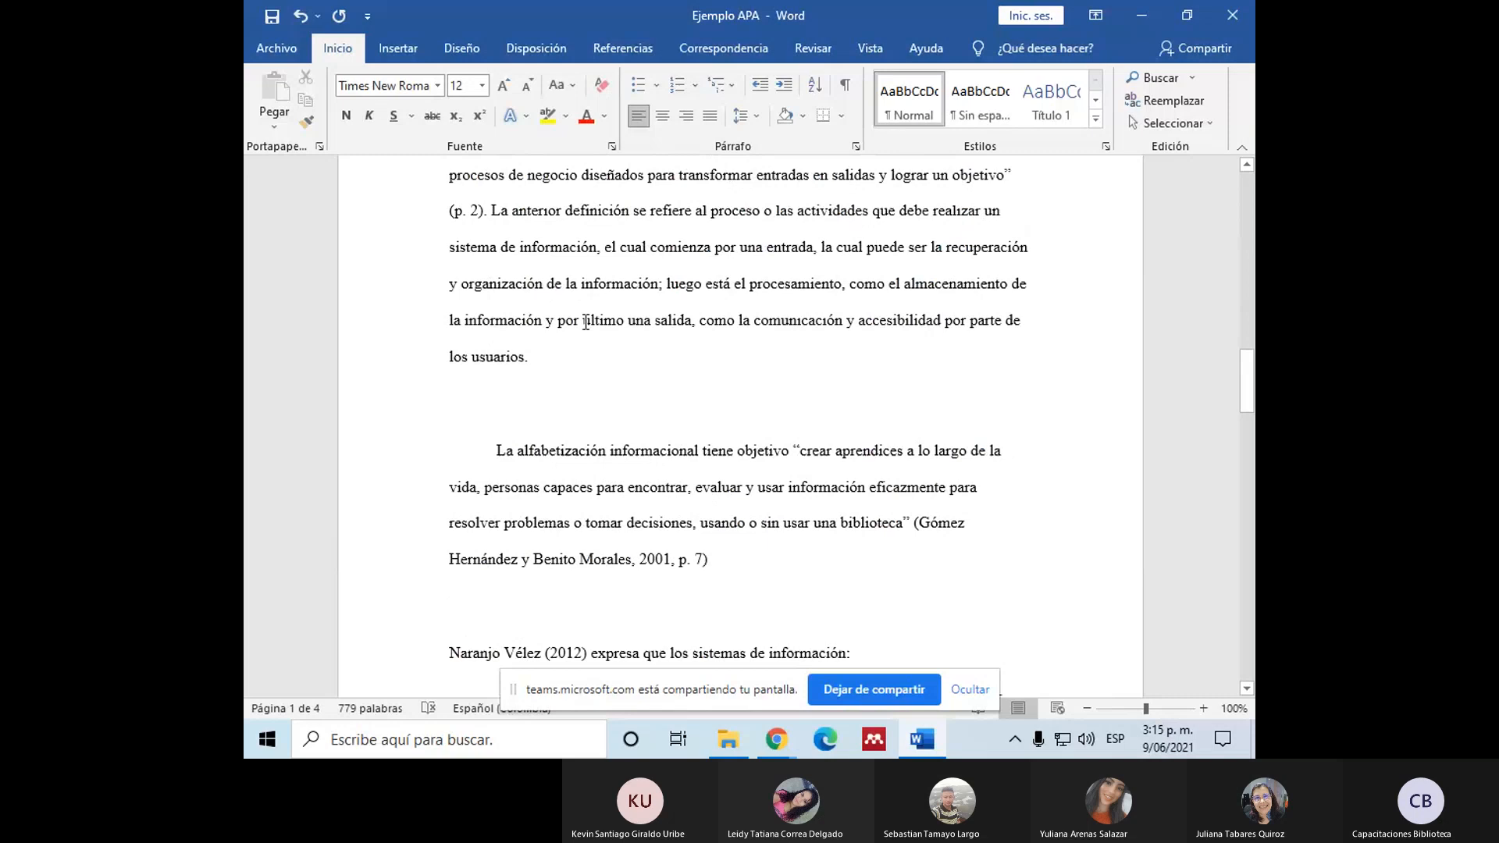
pyautogui.scroll(-5, 585, 322)
pyautogui.scroll(-20, 585, 322)
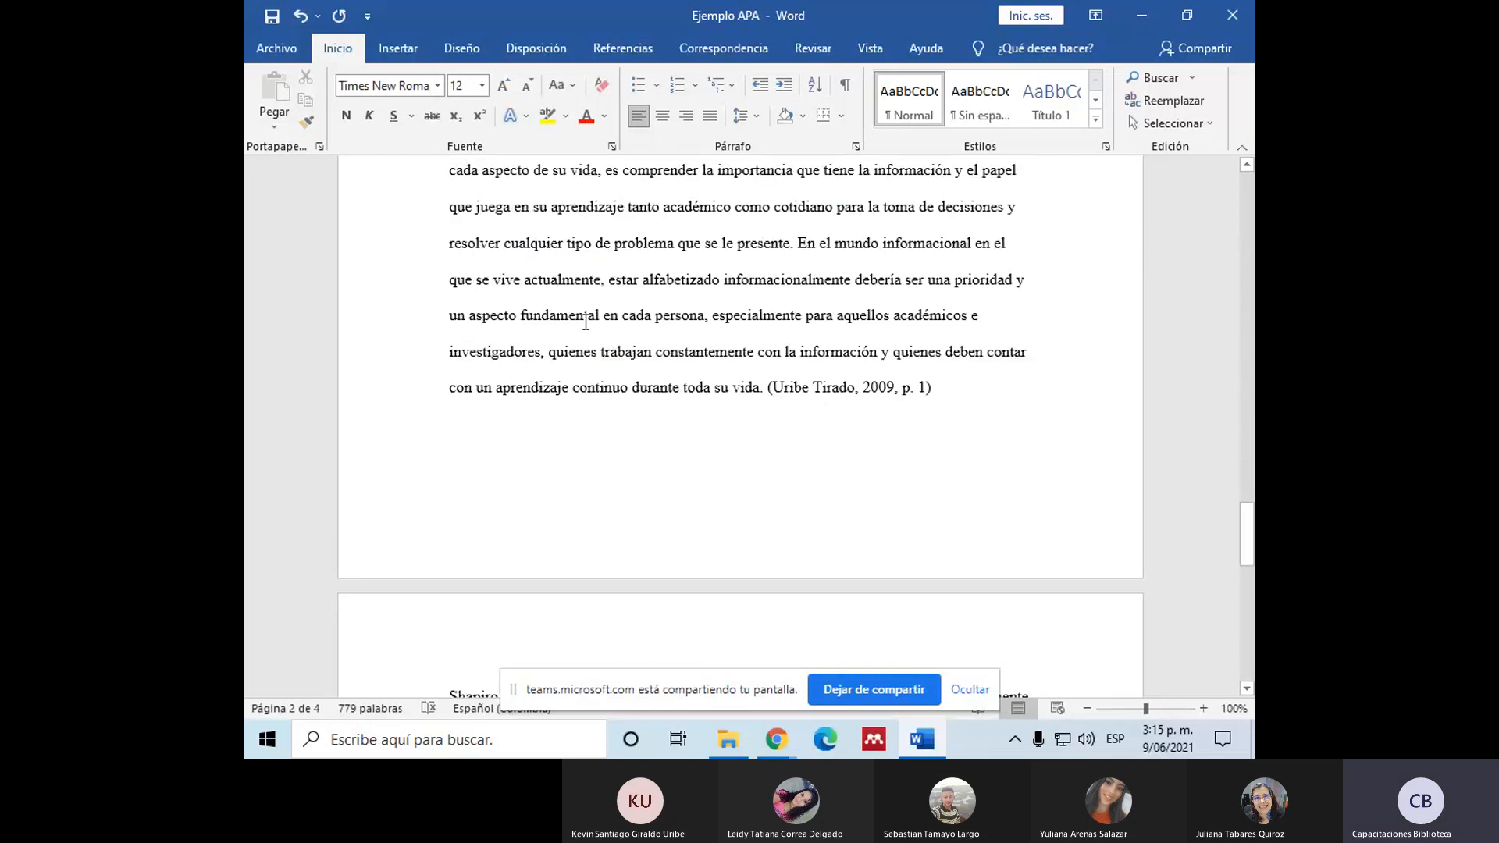
# Step: Centre the "Referencias" heading above the reference list on the last page
pyautogui.scroll(1, 584, 321)
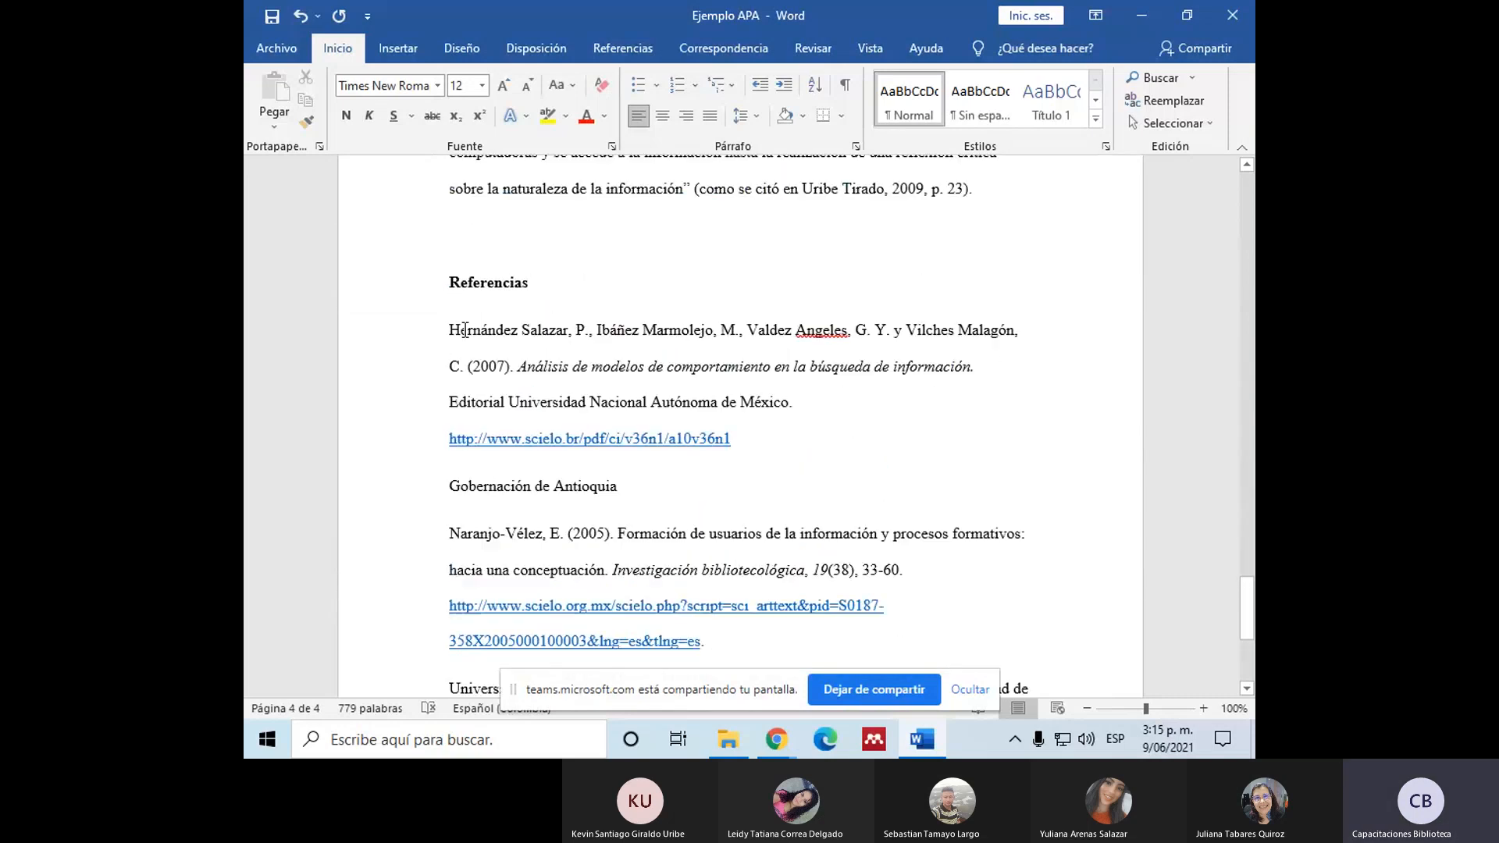
pyautogui.click(462, 281)
pyautogui.doubleClick(465, 281)
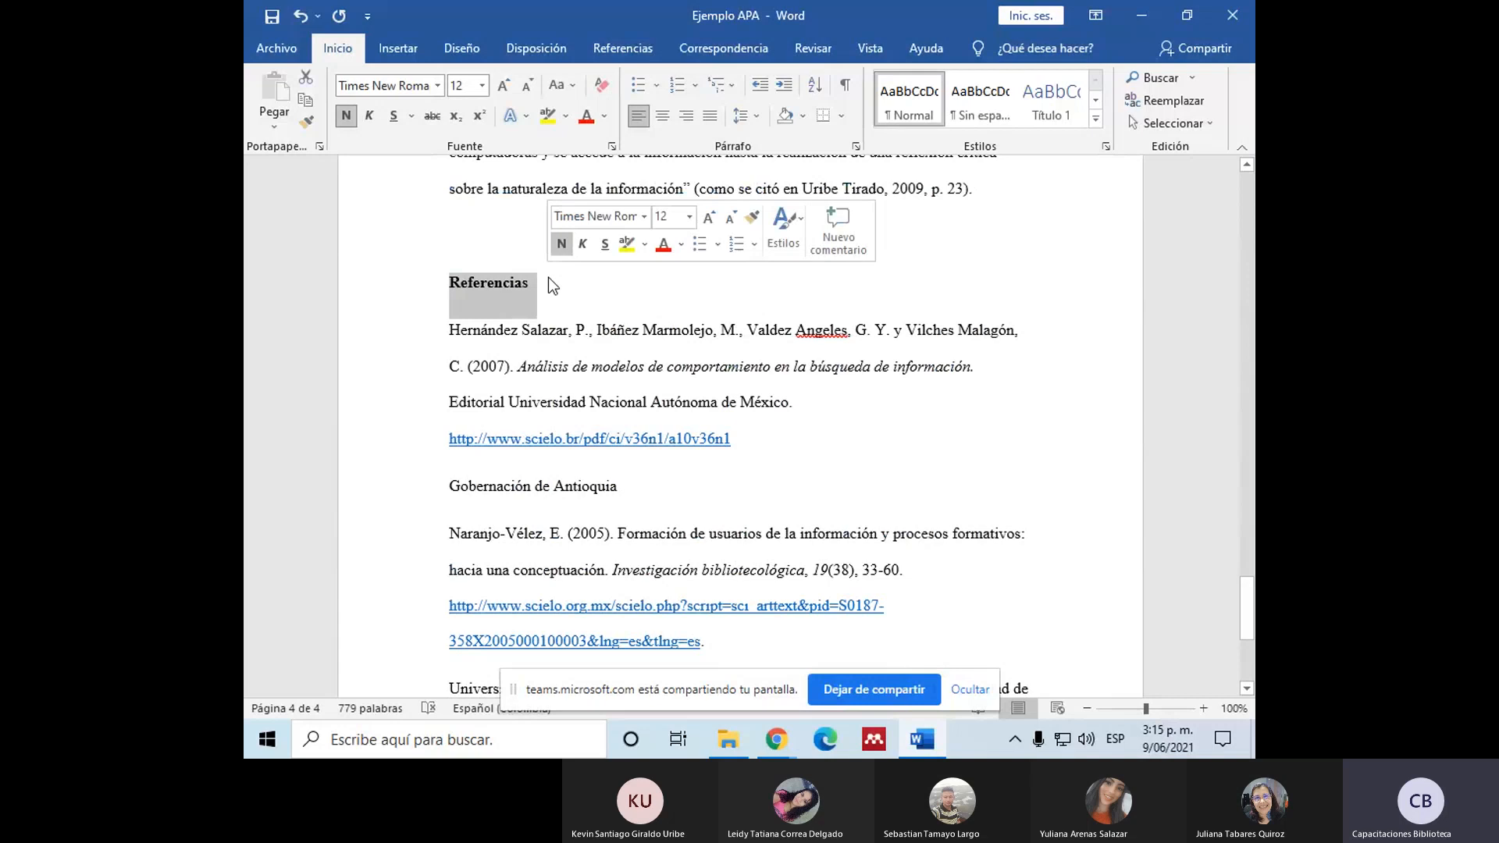
pyautogui.click(662, 116)
pyautogui.click(785, 285)
pyautogui.moveTo(788, 291); pyautogui.dragTo(709, 300)
pyautogui.click(781, 303)
pyautogui.scroll(-1, 271, 406)
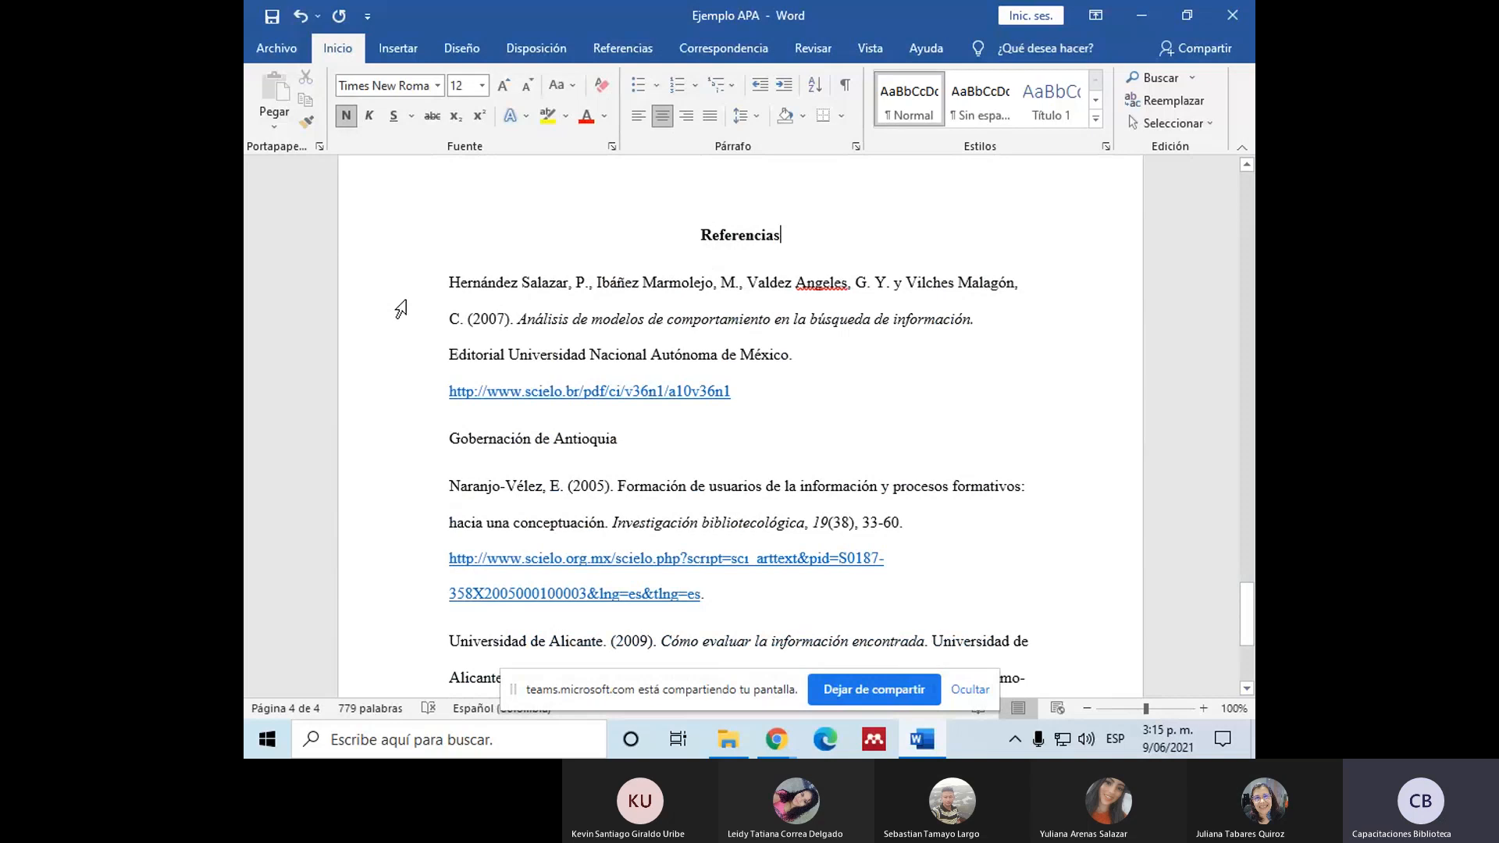
# Step: Apply a special hanging indent (Sangría francesa) of 1,27 cm to all entries under the "Referencias" heading
pyautogui.tripleClick(454, 286)
pyautogui.scroll(-2, 481, 288)
pyautogui.scroll(-1, 481, 288)
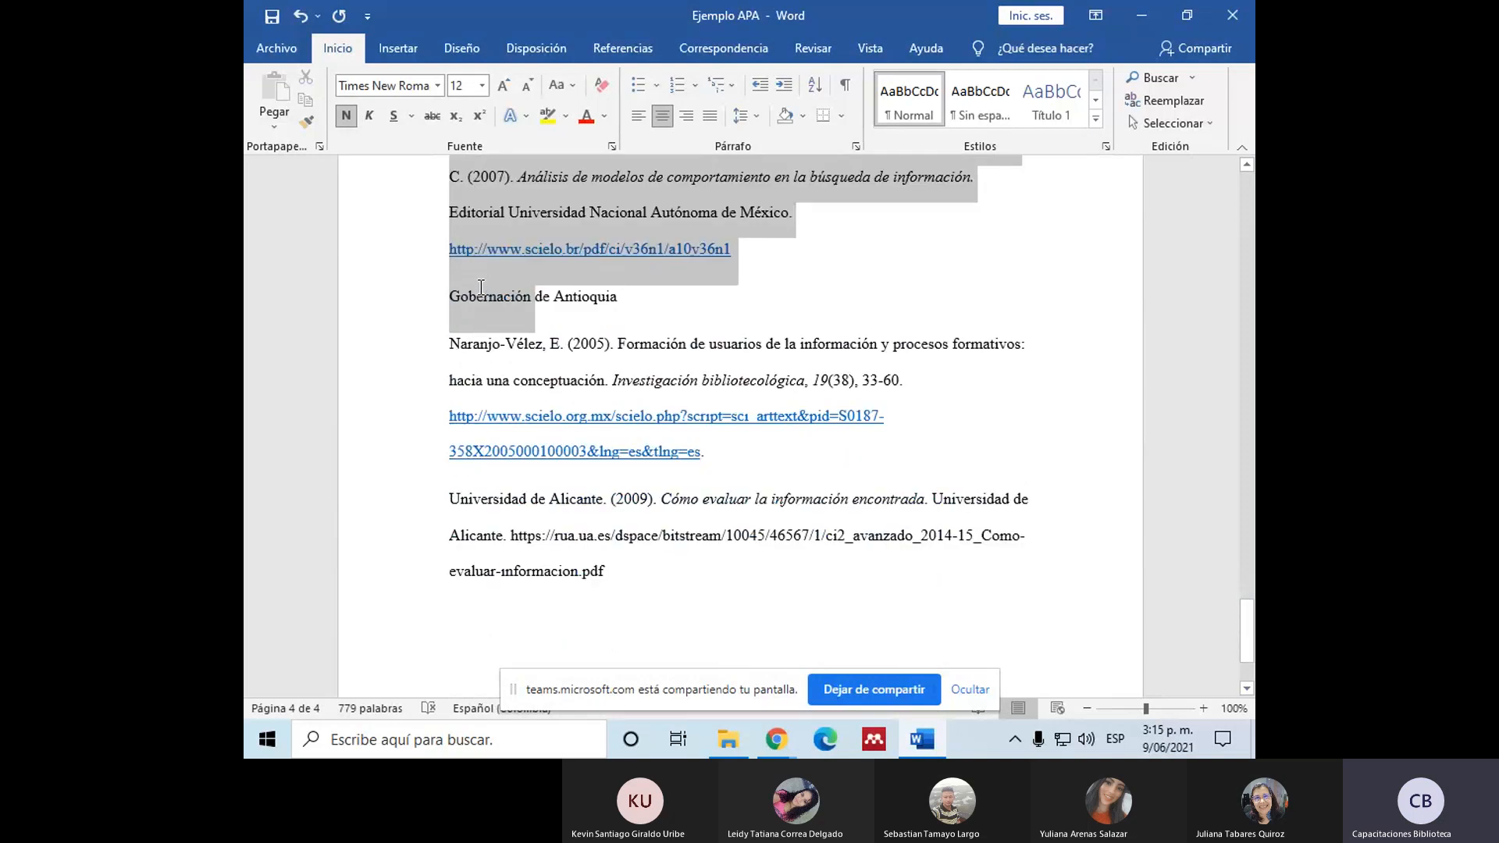
pyautogui.keyDown('shift'); pyautogui.click(611, 597); pyautogui.keyUp('shift')
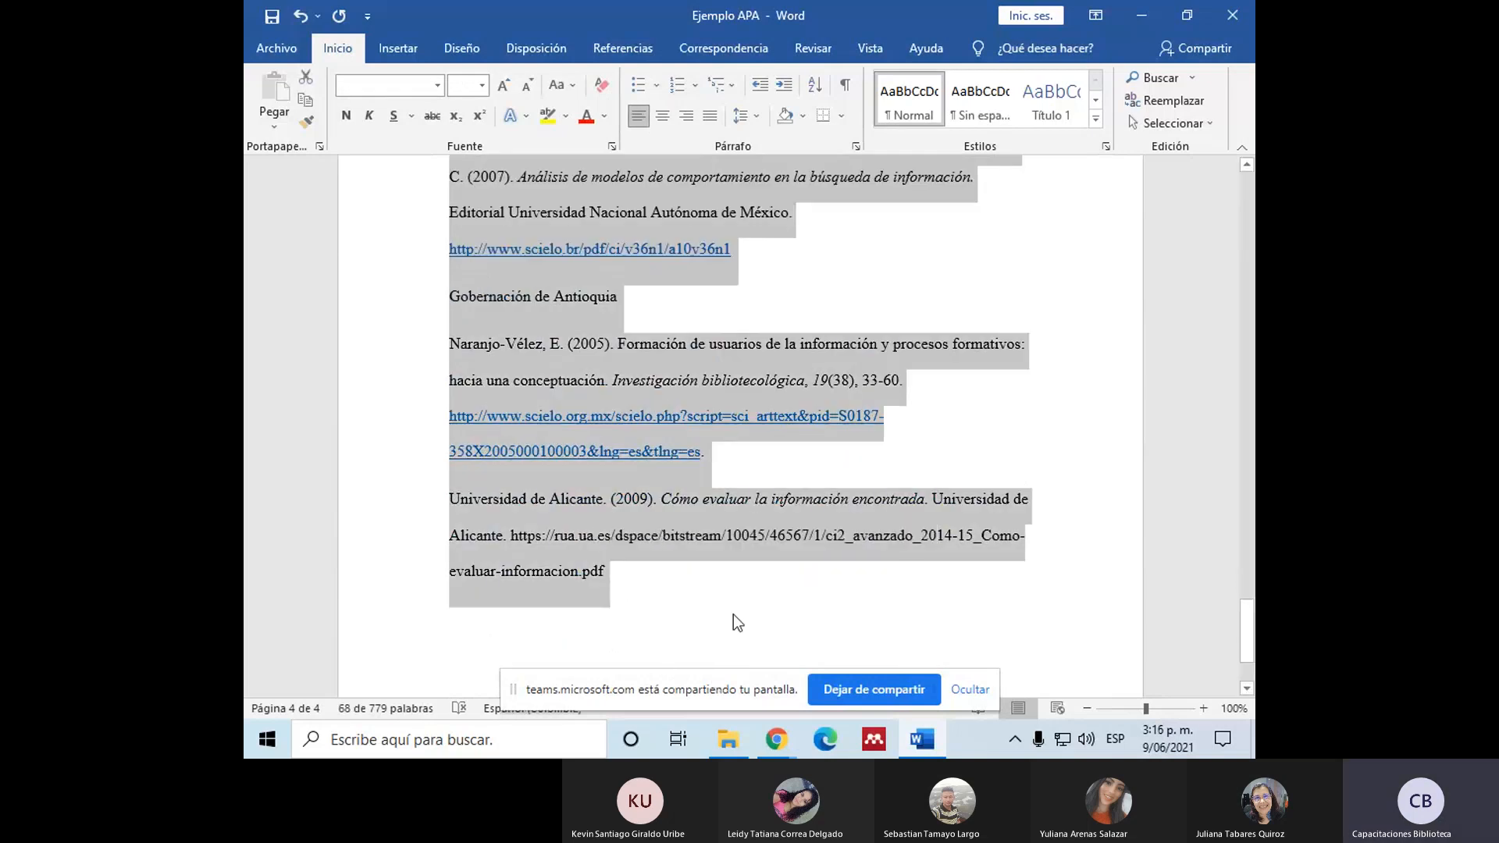
pyautogui.scroll(3, 734, 616)
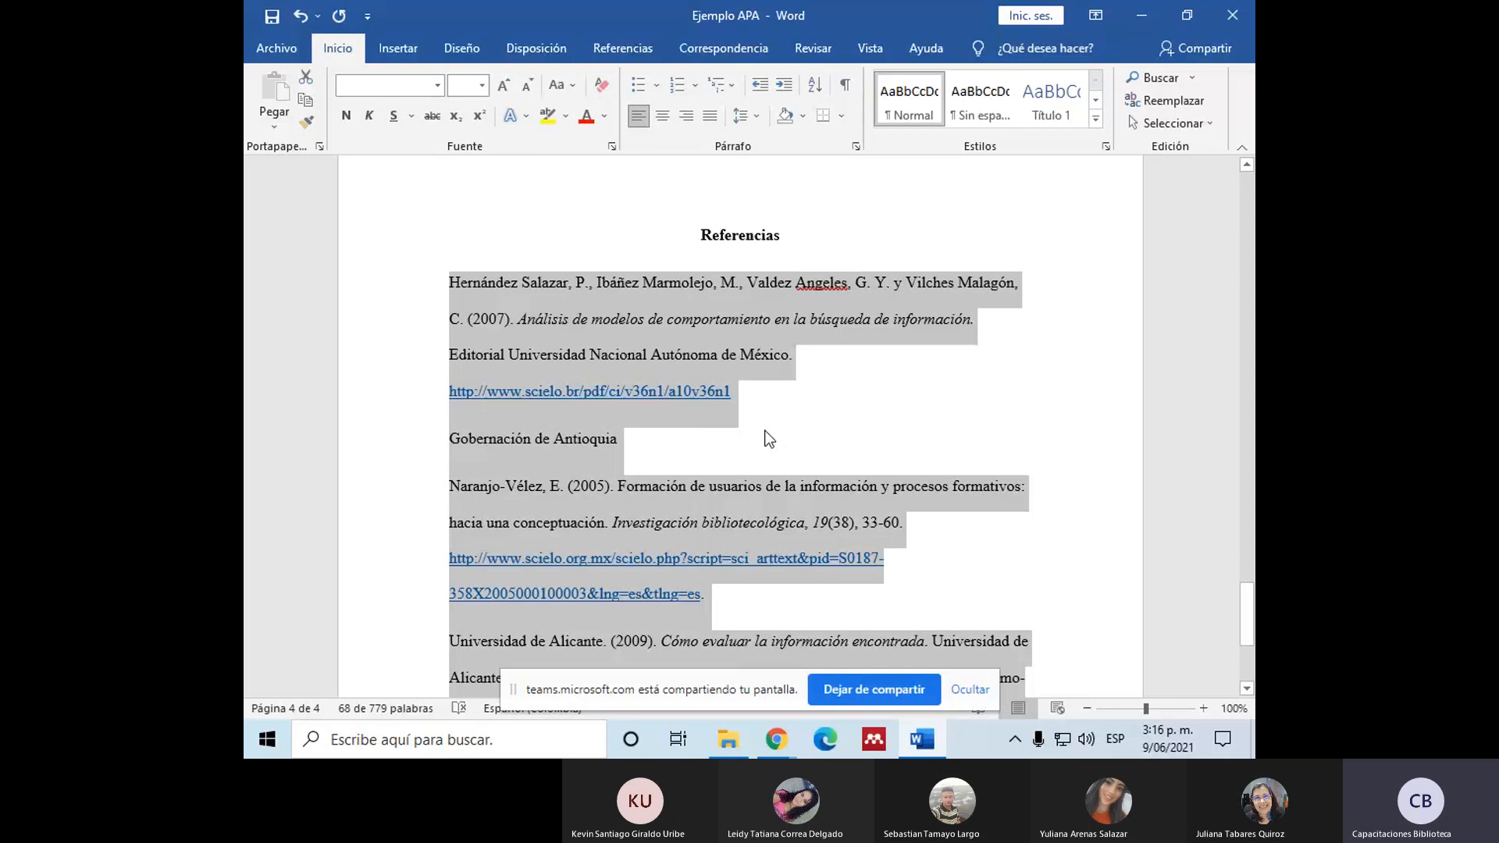
pyautogui.scroll(-1, 673, 388)
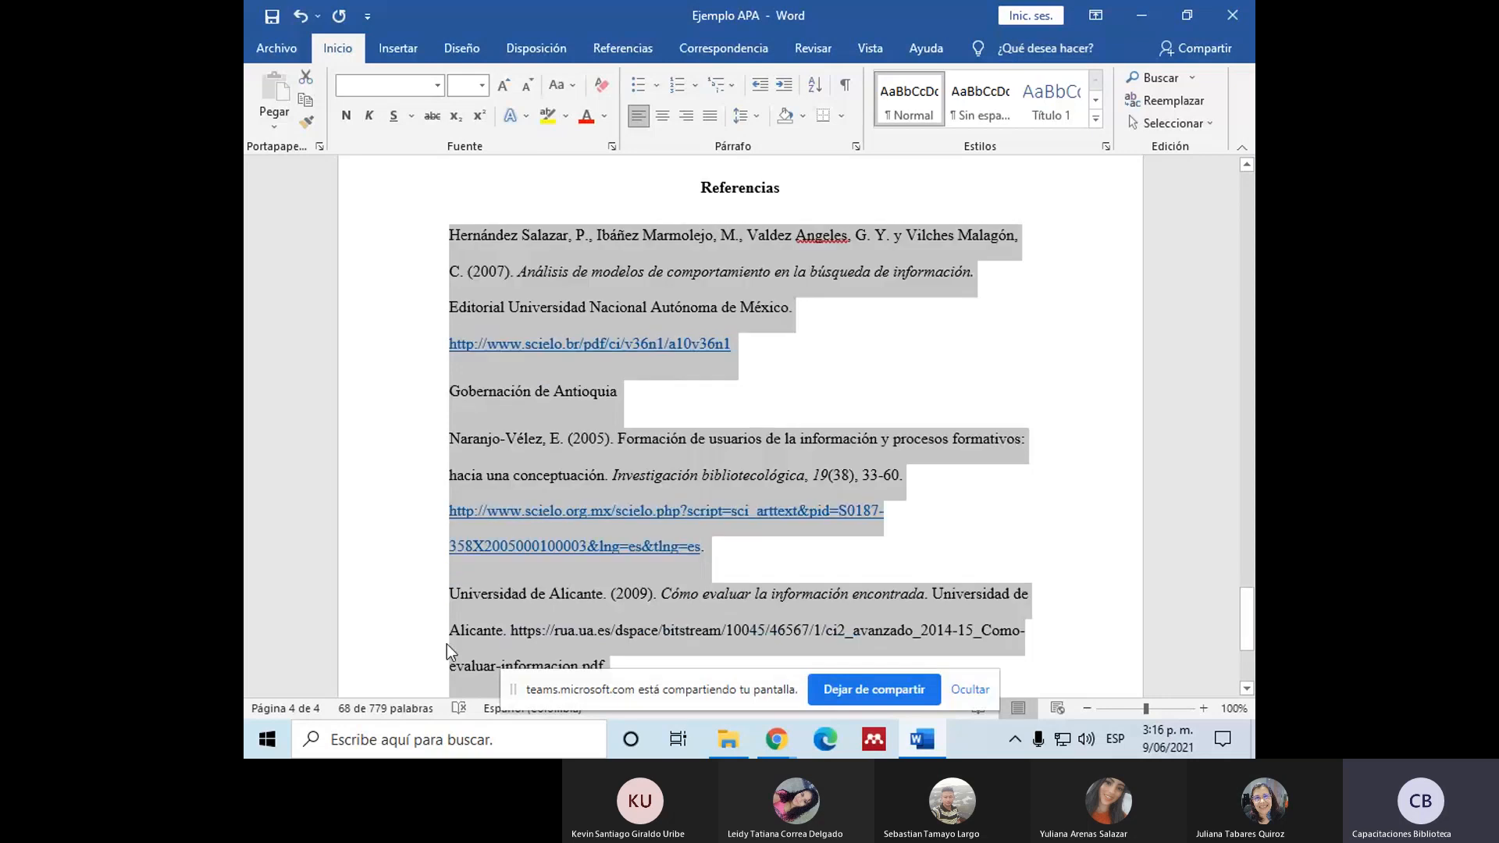
pyautogui.scroll(-4, 453, 677)
pyautogui.scroll(4, 466, 591)
pyautogui.click(856, 147)
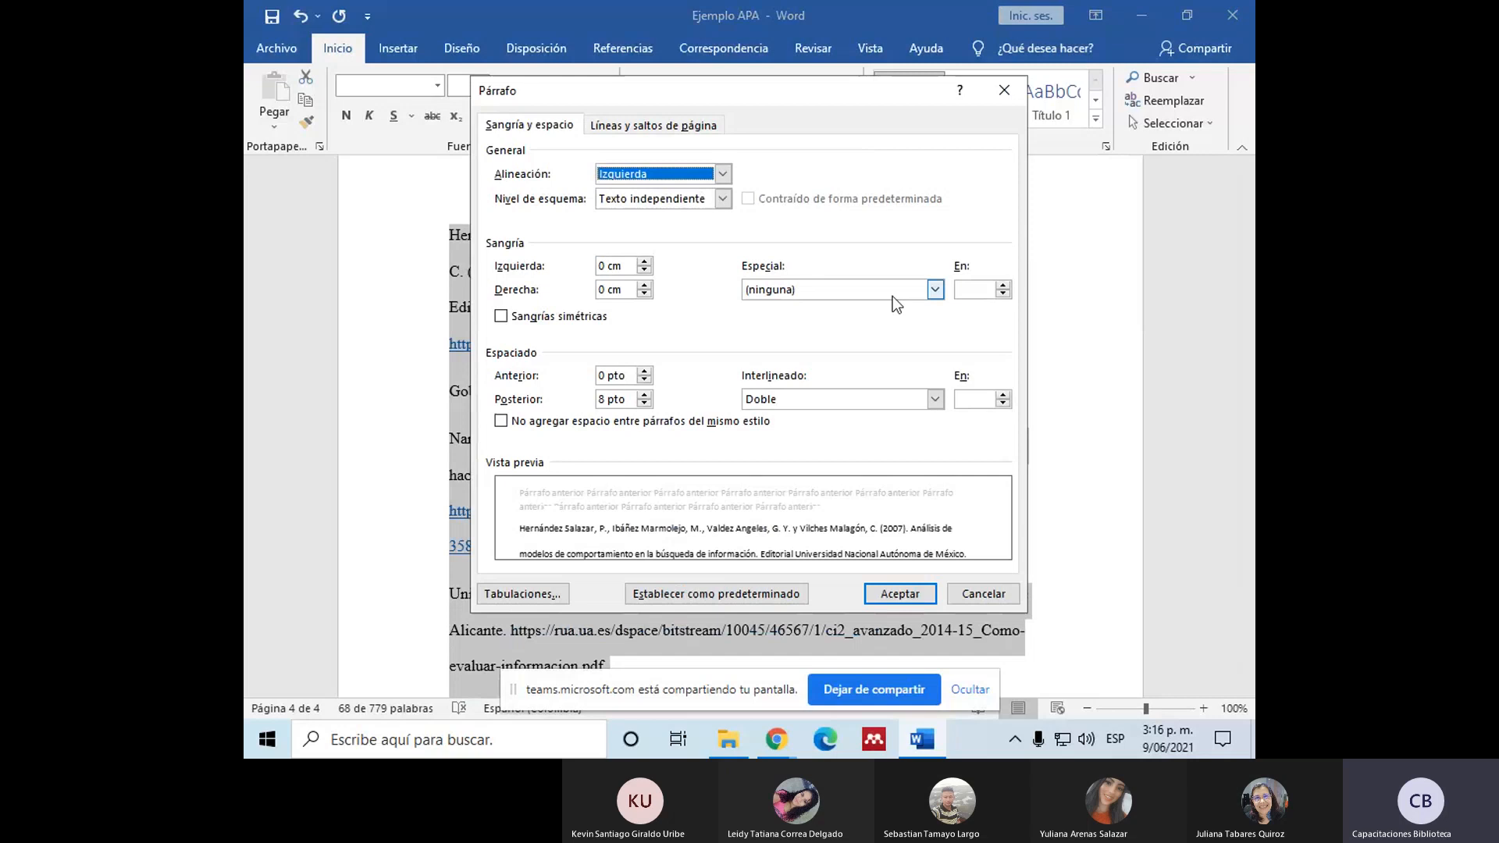
pyautogui.click(935, 291)
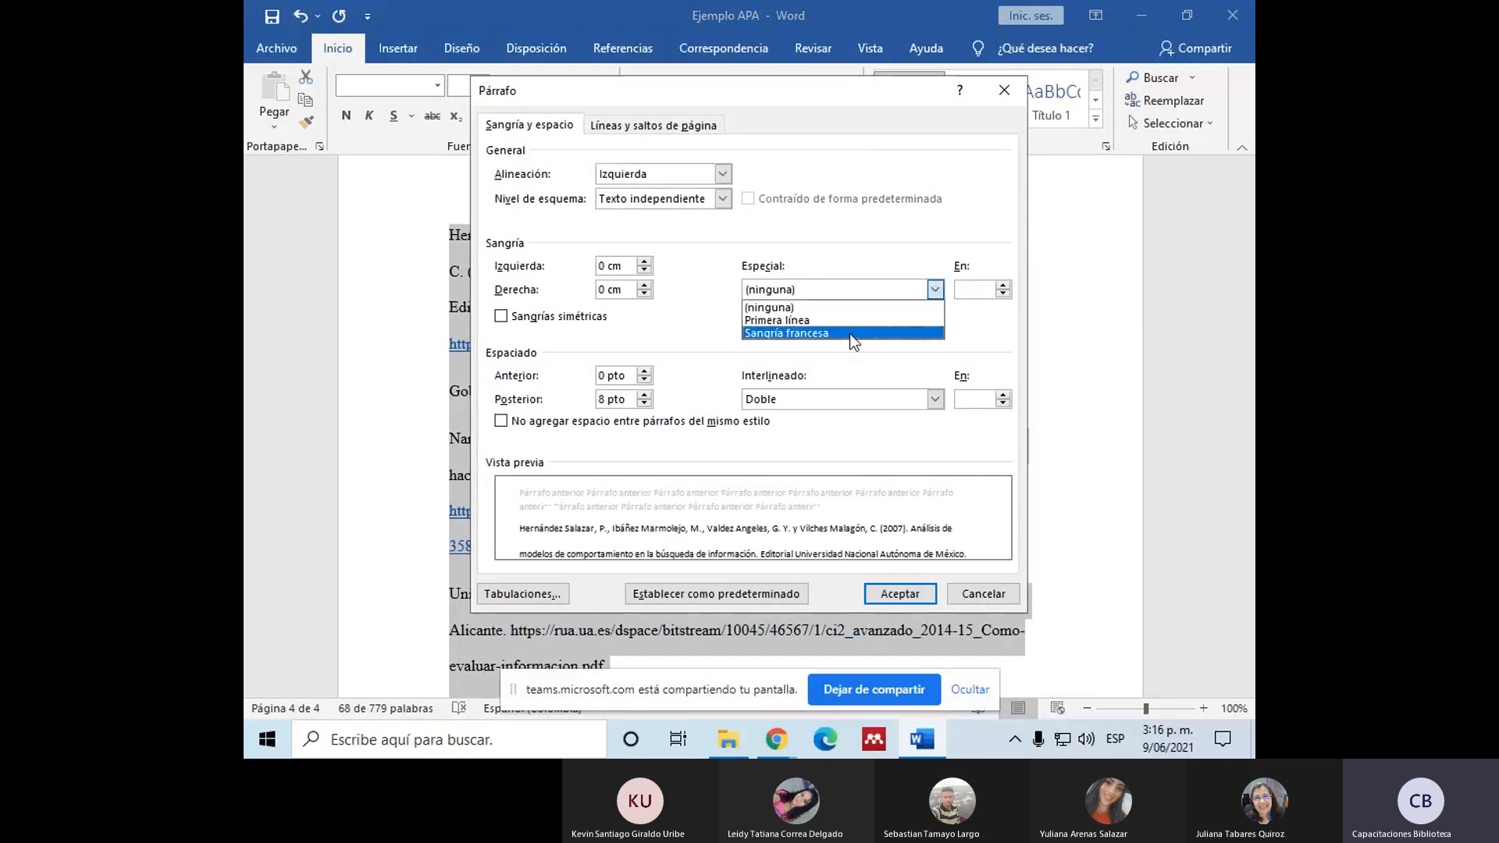
pyautogui.click(772, 334)
pyautogui.click(983, 293)
pyautogui.press('BackSpace')
pyautogui.write('7')
pyautogui.click(925, 595)
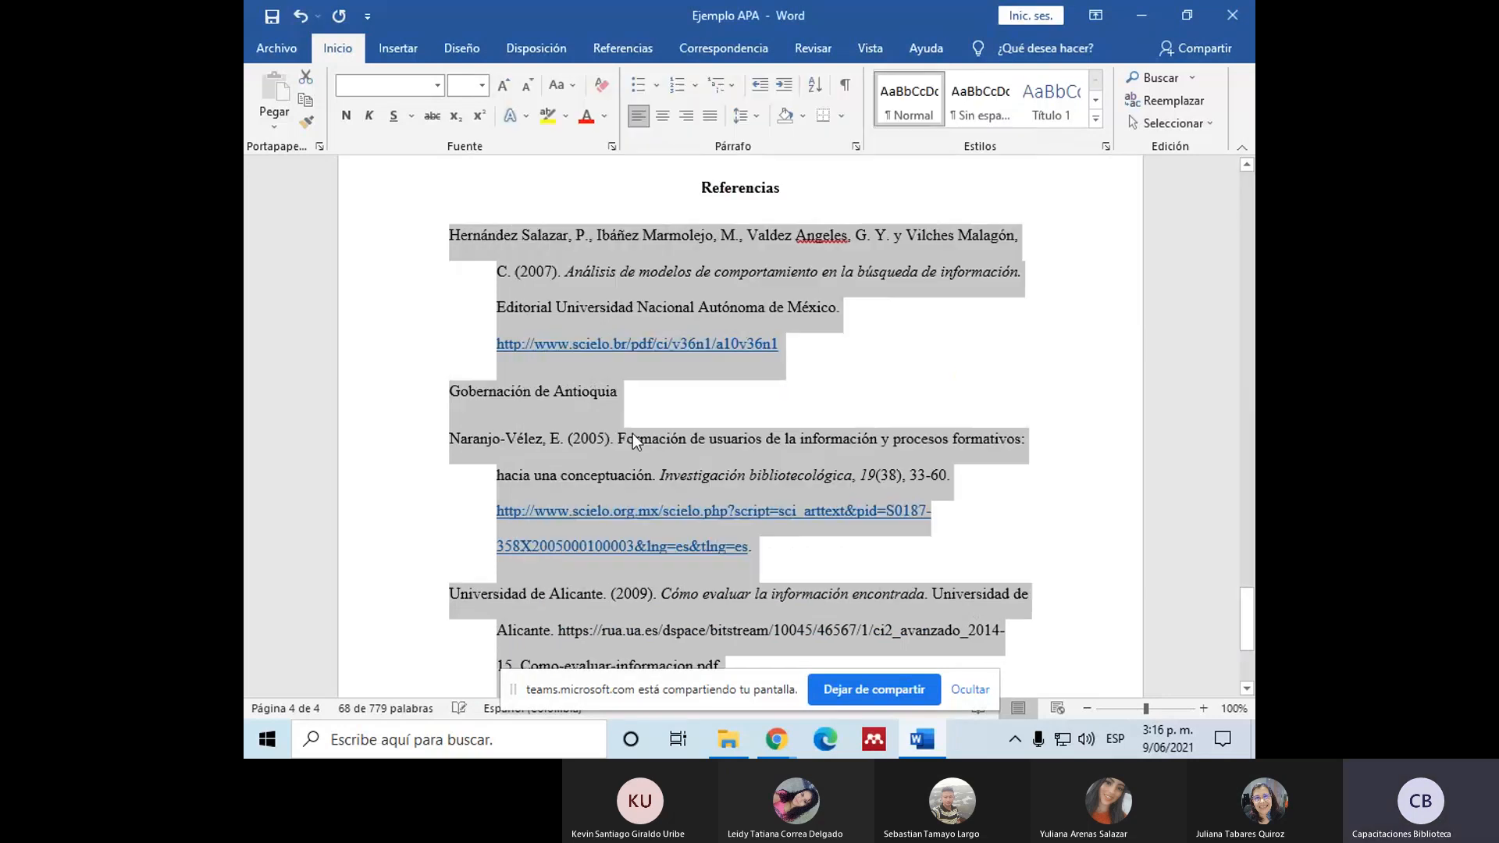
# Step: Highlight the indented continuation lines of the reference entries and delete the "Gobernación de Antioquia" entry from the list
pyautogui.click(513, 282)
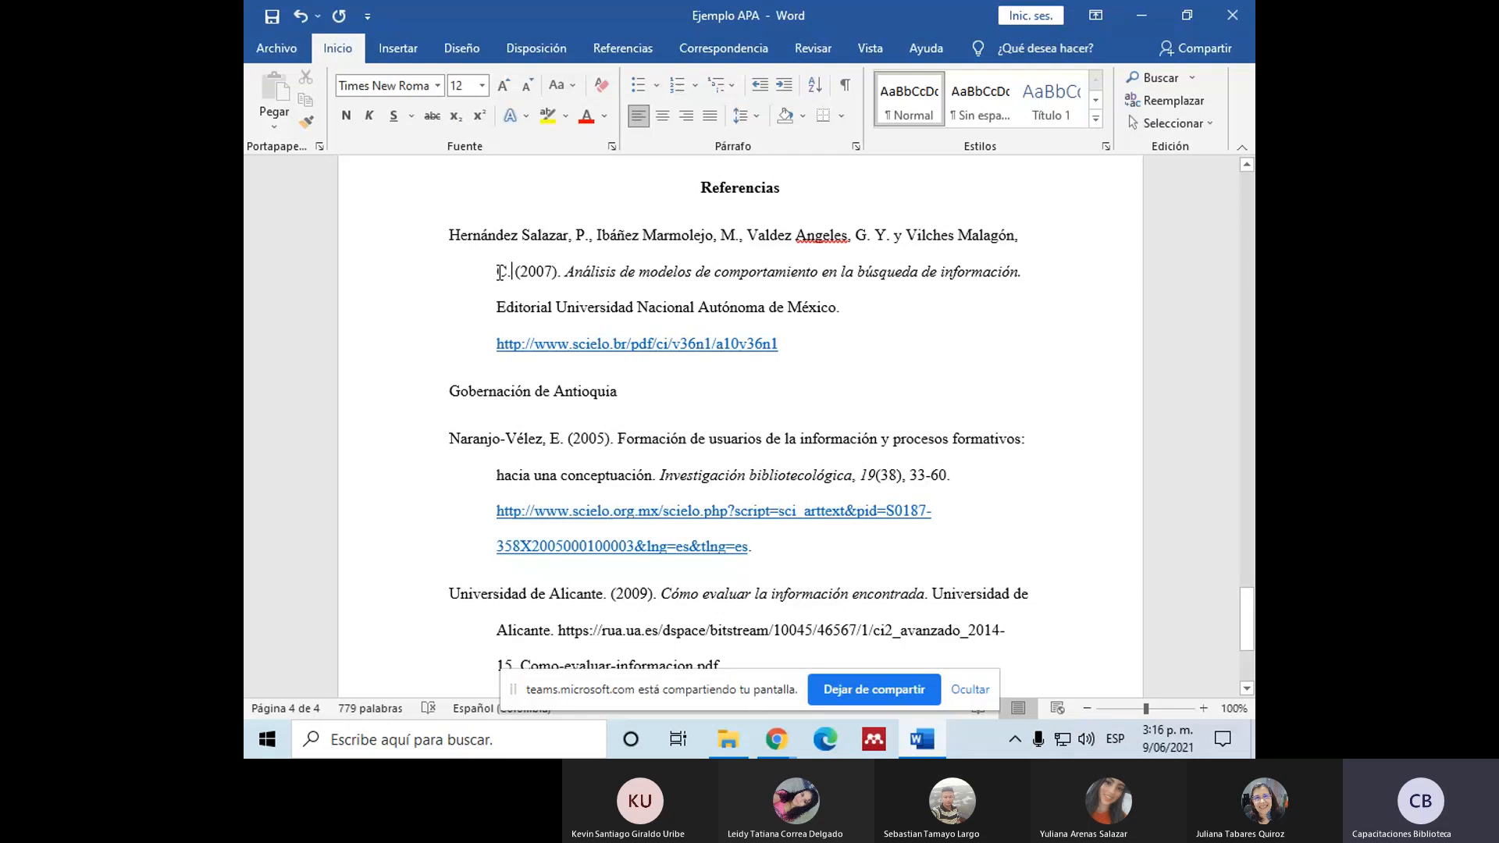
pyautogui.moveTo(497, 272); pyautogui.dragTo(547, 355)
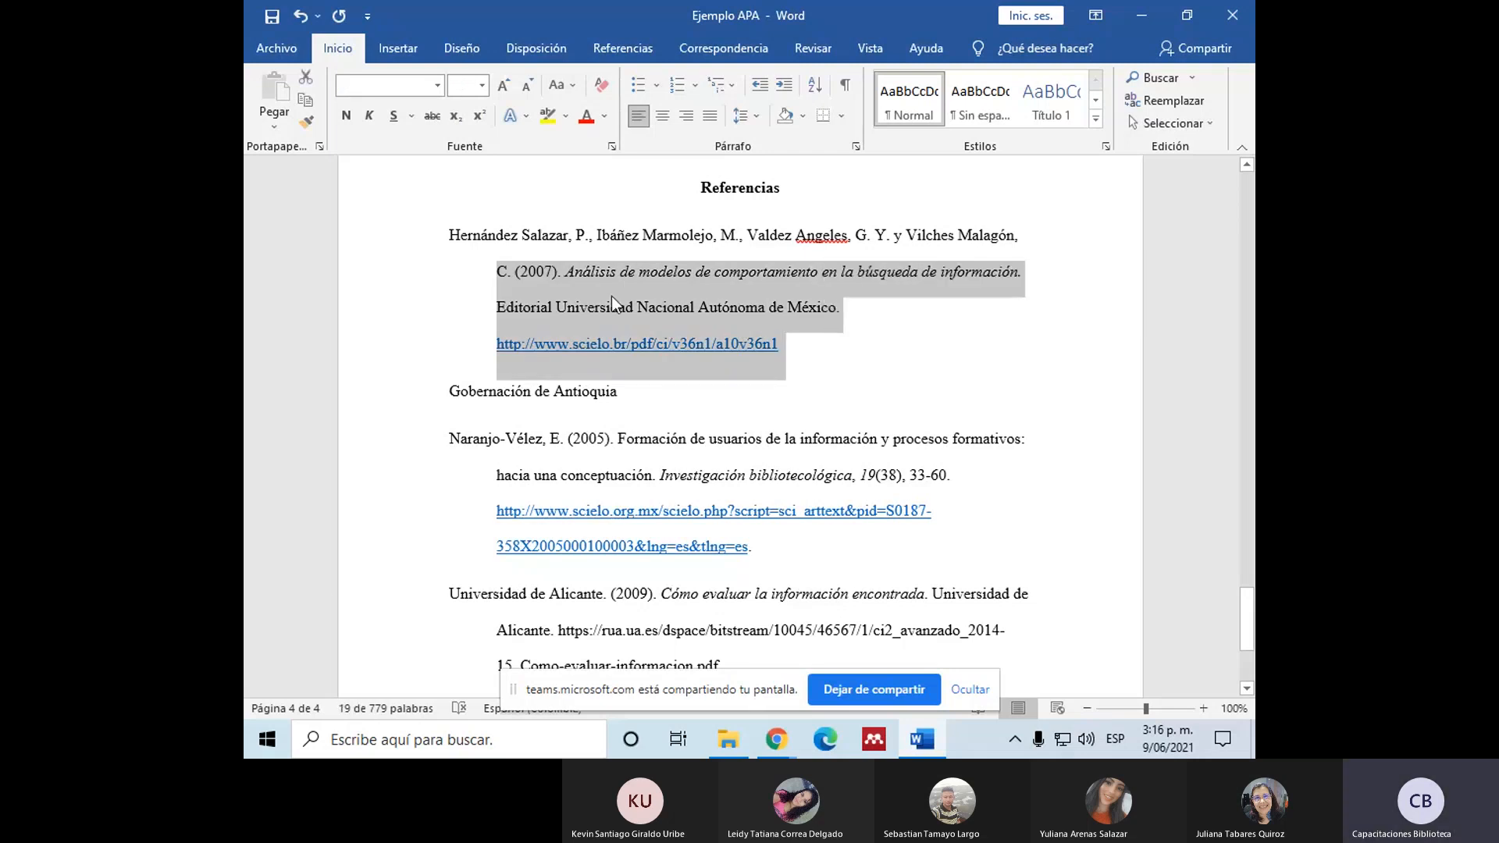
pyautogui.click(544, 344)
pyautogui.scroll(-2, 472, 480)
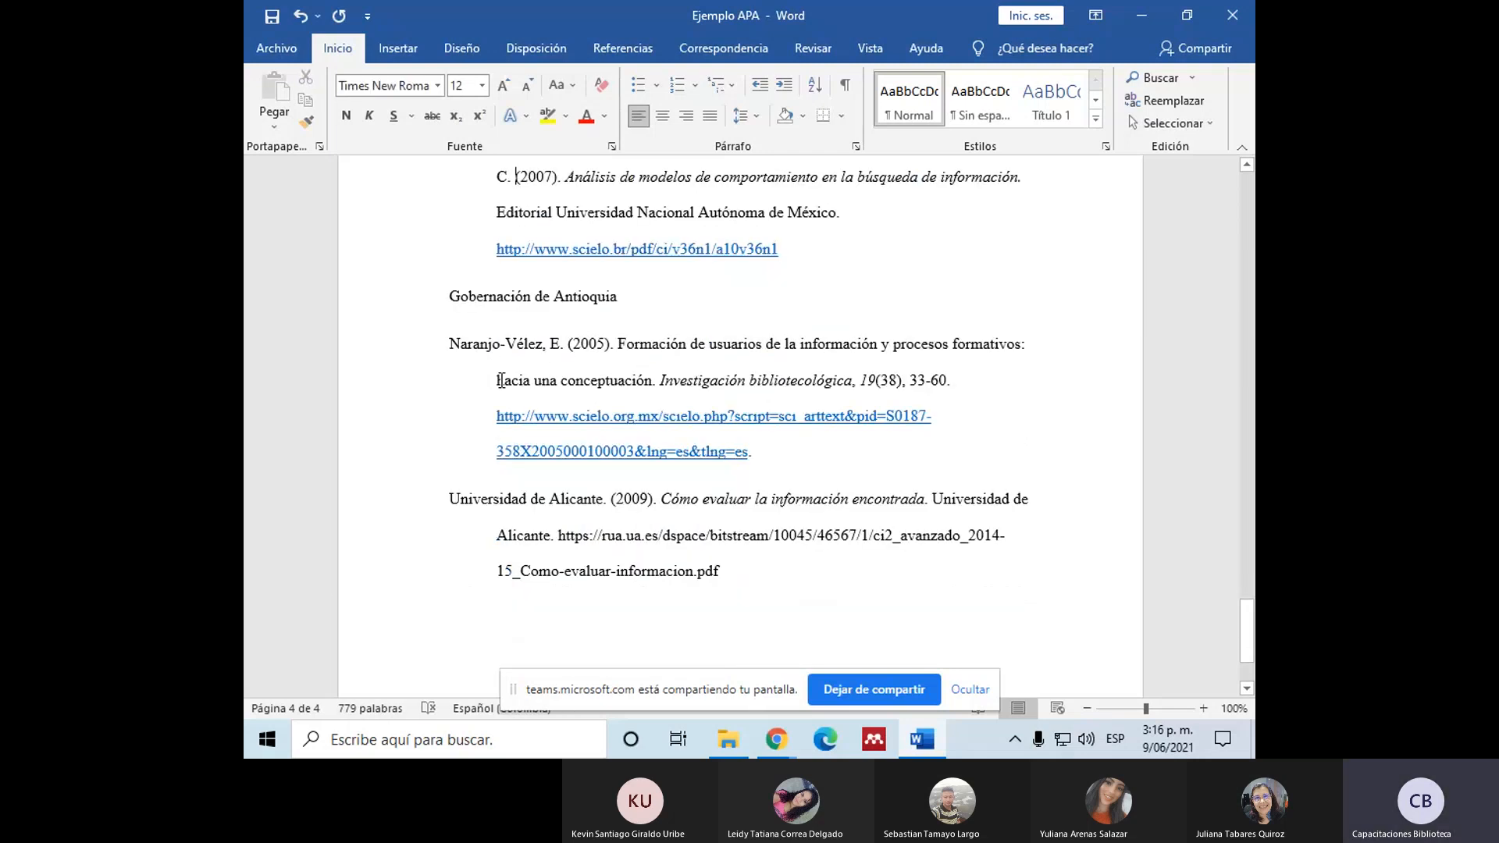
pyautogui.moveTo(501, 380); pyautogui.dragTo(829, 500)
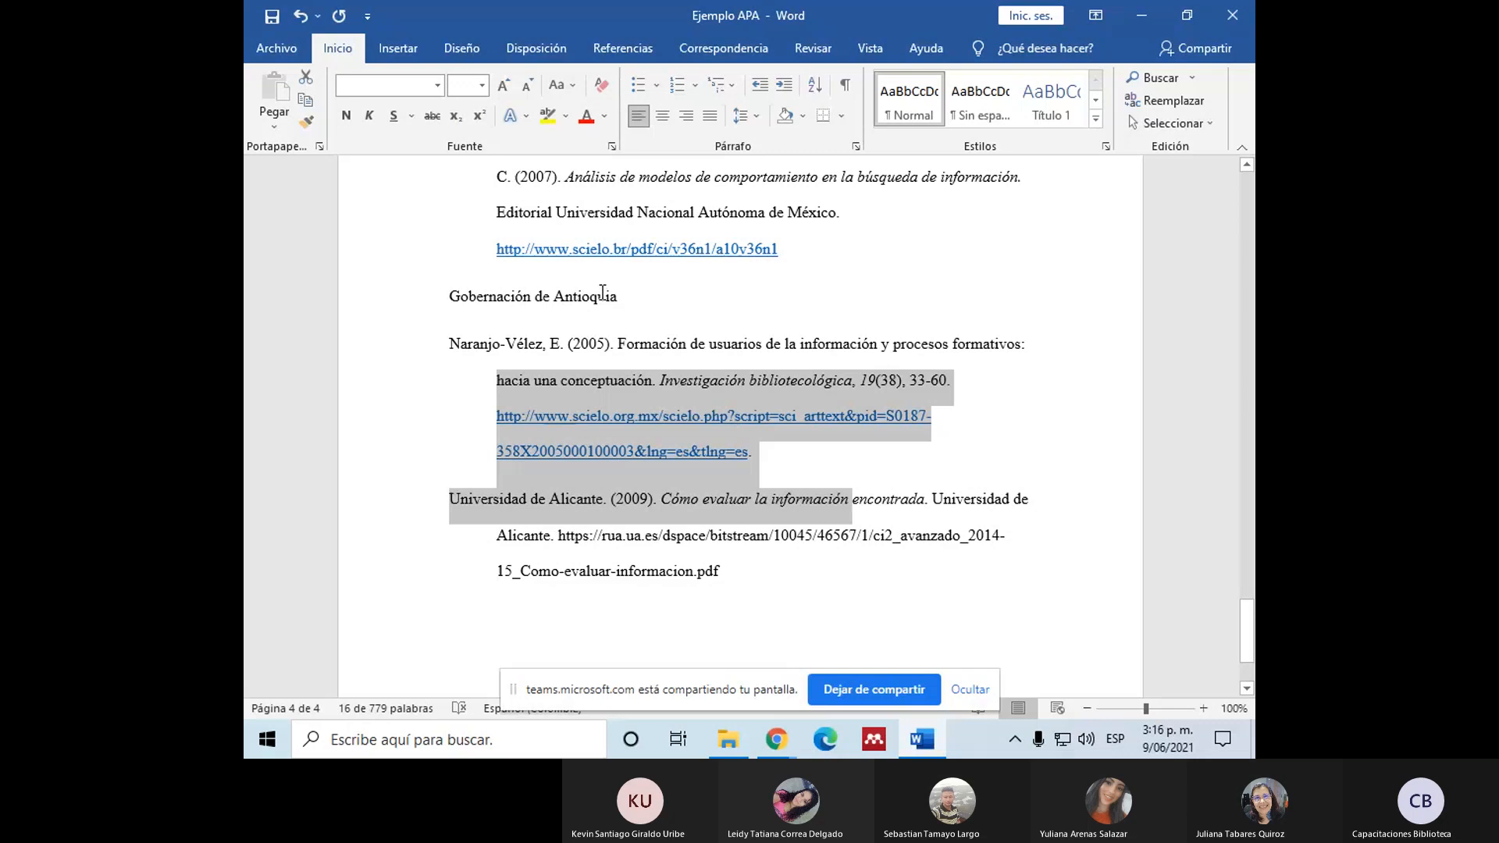
pyautogui.moveTo(621, 297); pyautogui.dragTo(358, 300)
pyautogui.press('Delete')
pyautogui.scroll(2, 500, 381)
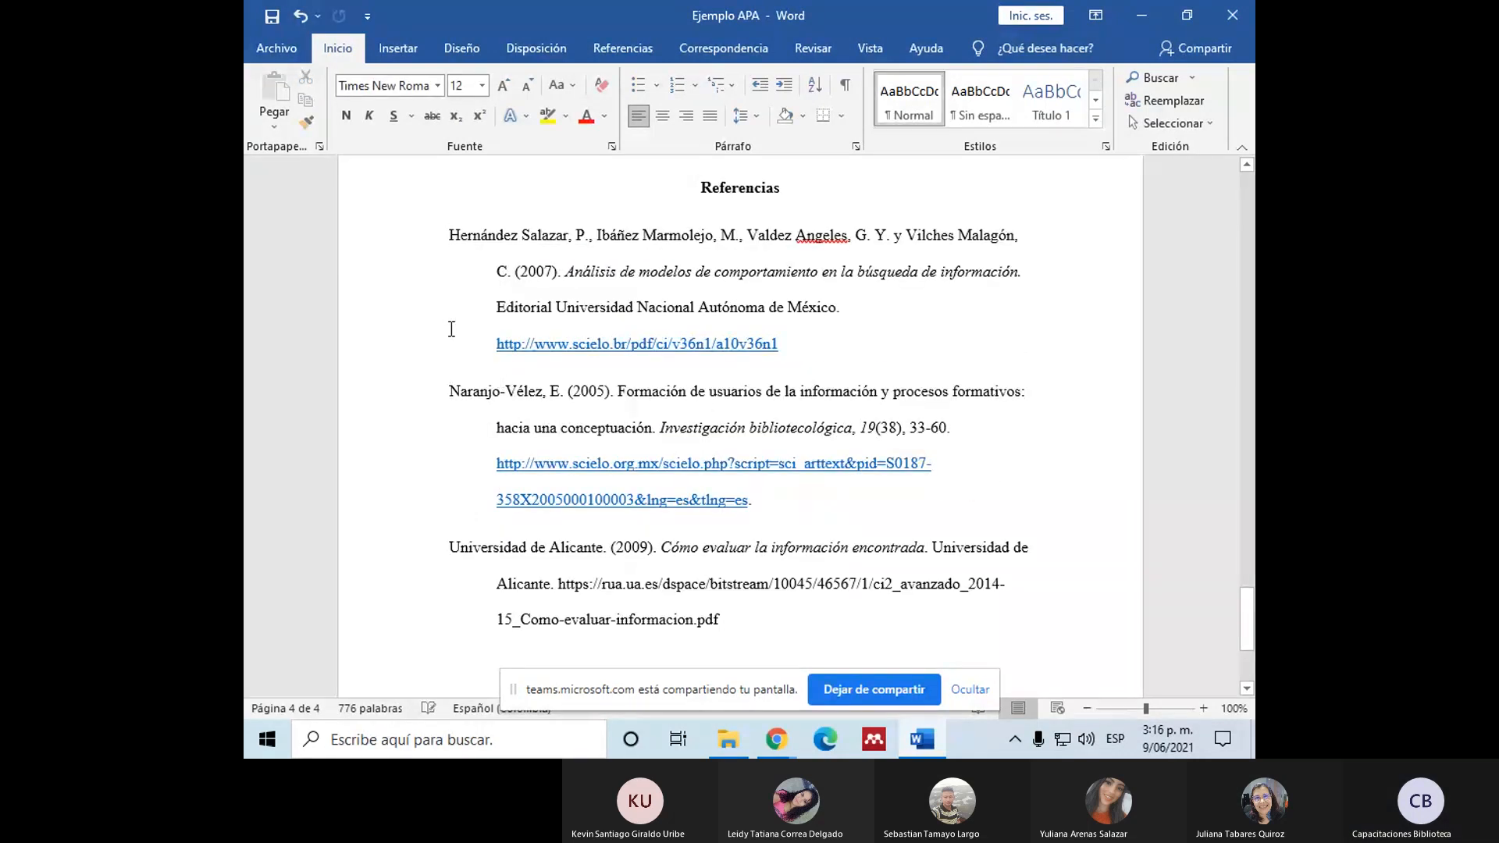
# Step: Try a bullet on the first reference entry and numbering on the second, and undo these list formats
pyautogui.click(494, 274)
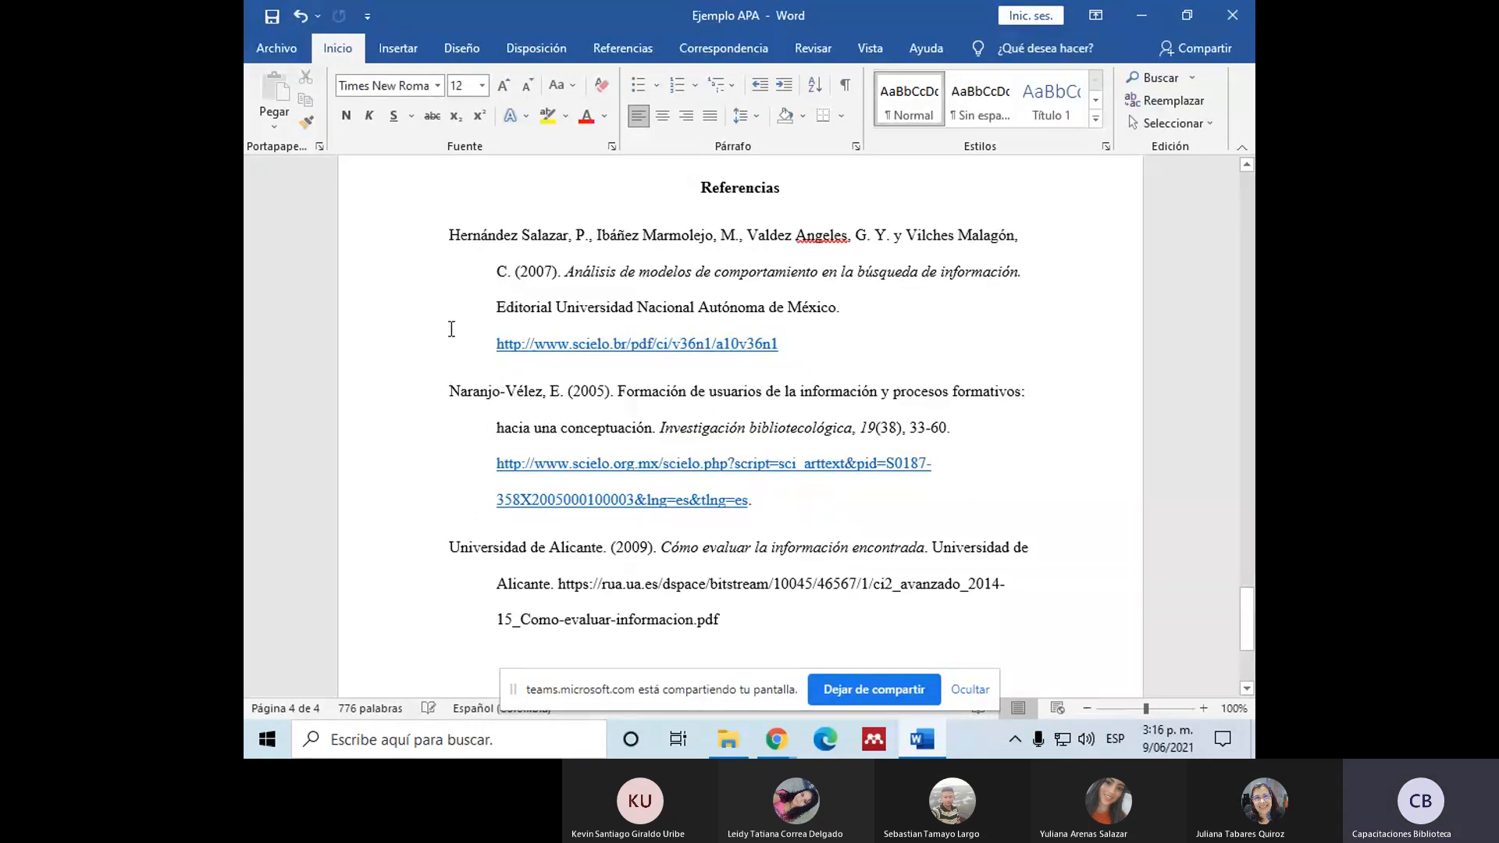
pyautogui.click(448, 229)
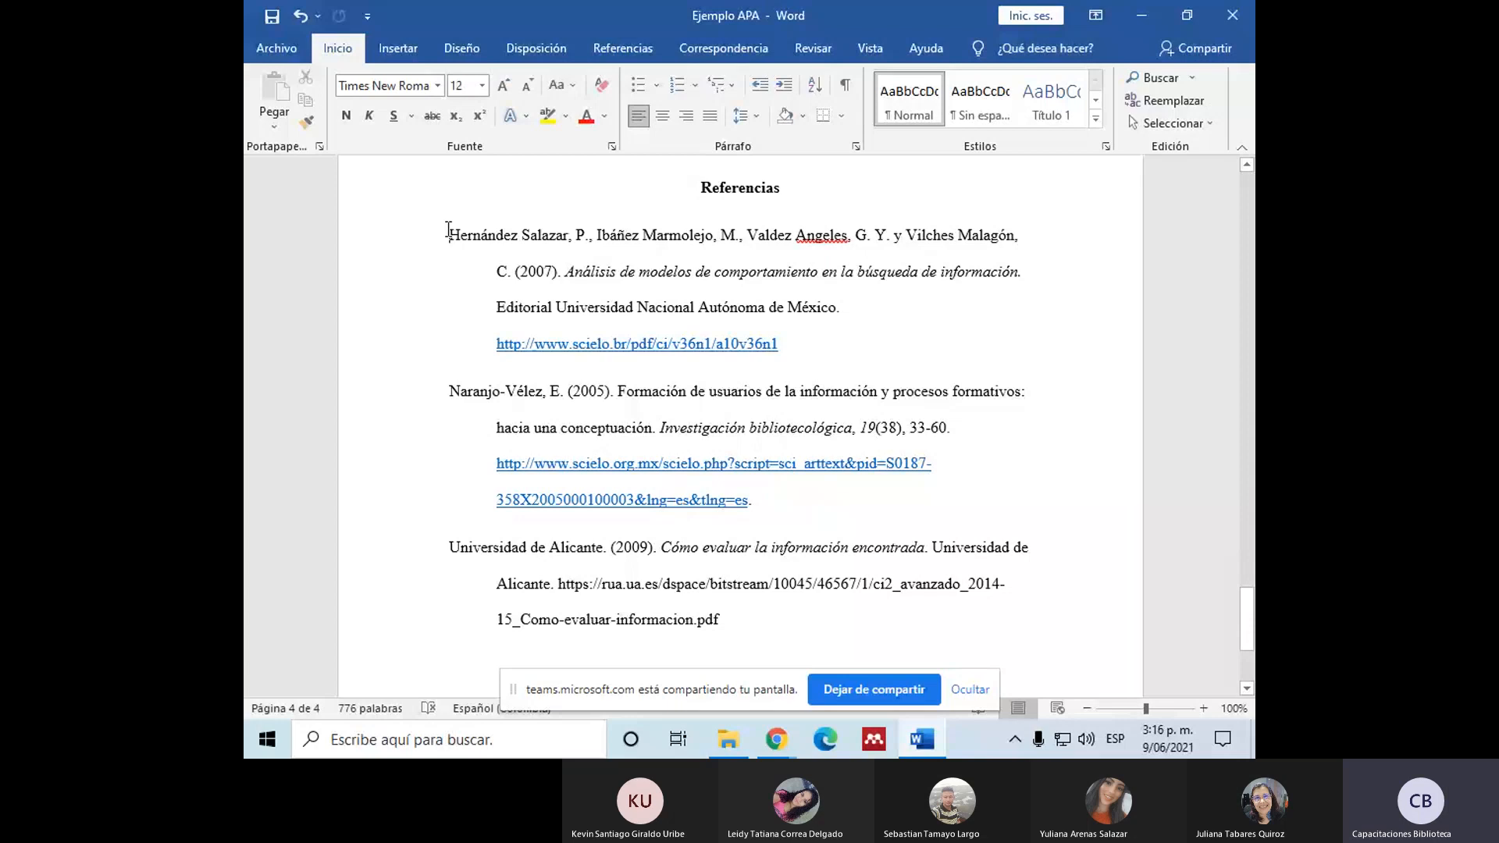
pyautogui.click(641, 86)
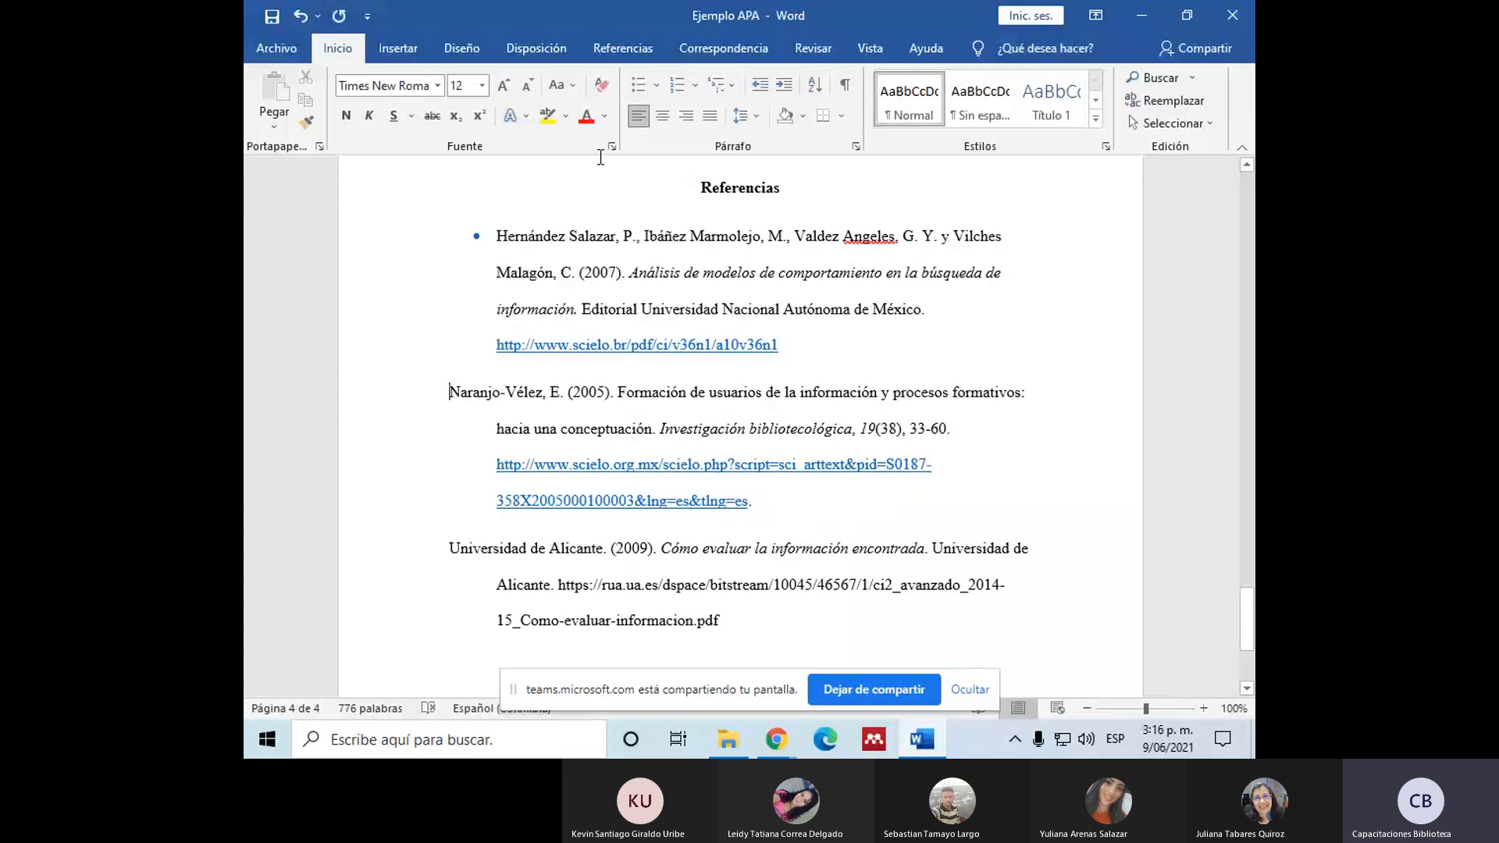
pyautogui.click(676, 84)
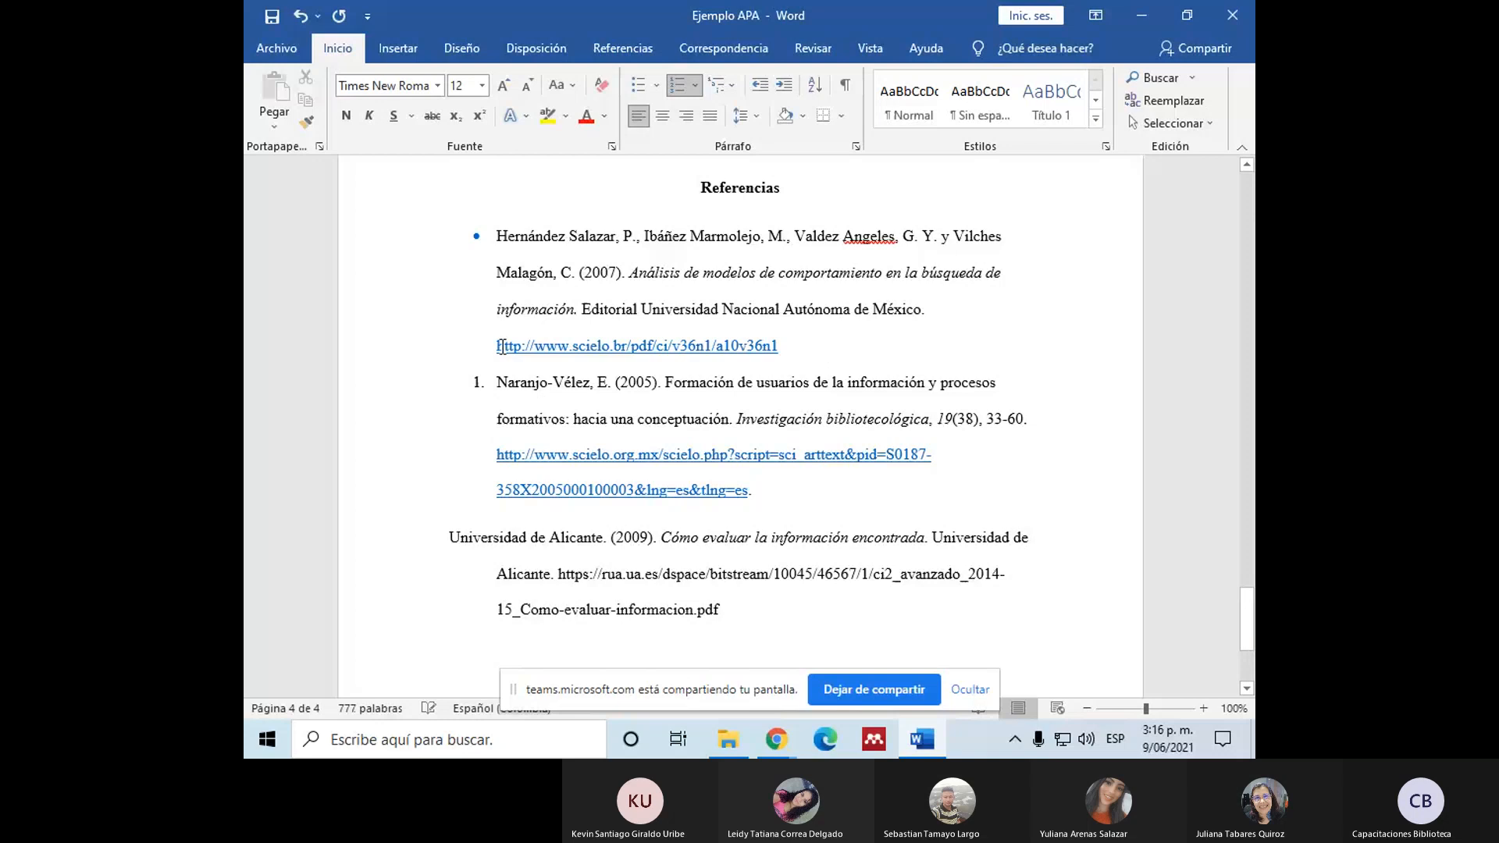
pyautogui.hotkey('ctrl', 'z')
pyautogui.hotkey('ctrl', 'z')
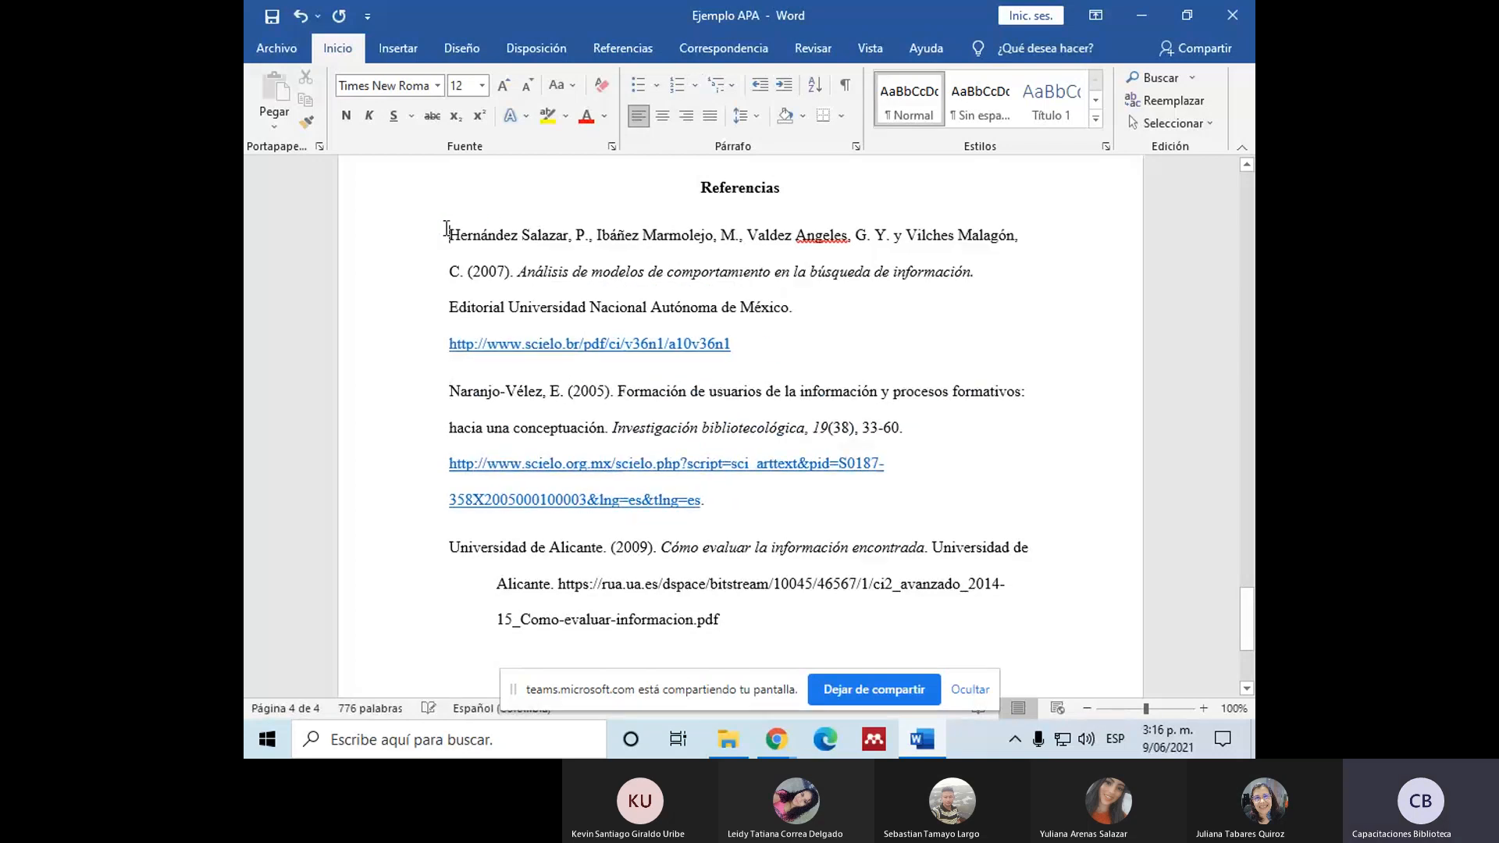
# Step: Reapply a special hanging indent (Sangría francesa) of 1,27 cm to the first two reference entries
pyautogui.moveTo(450, 235); pyautogui.dragTo(733, 514)
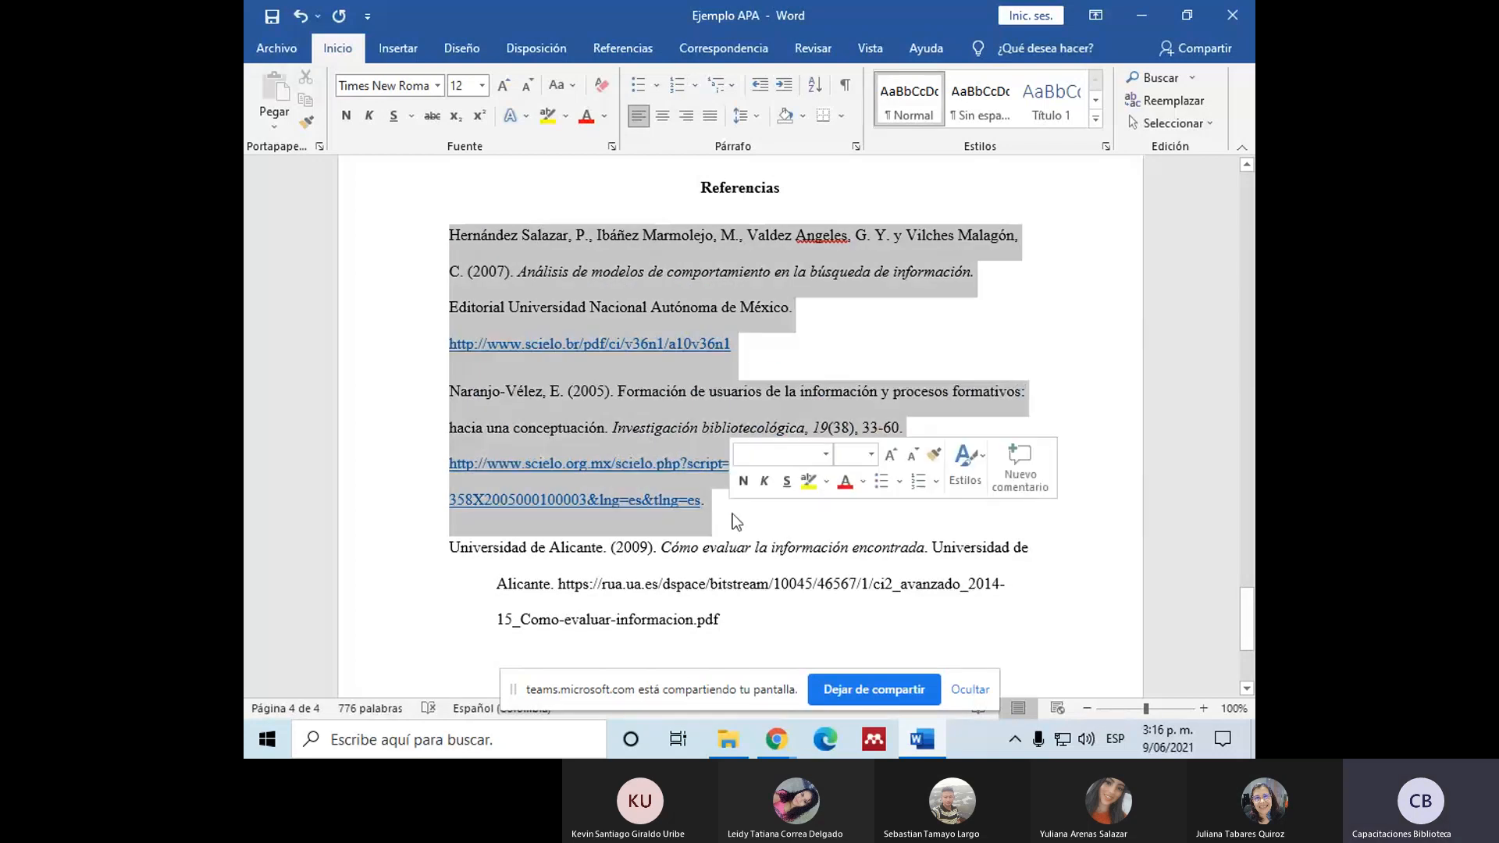
pyautogui.click(856, 146)
pyautogui.click(936, 291)
pyautogui.click(856, 331)
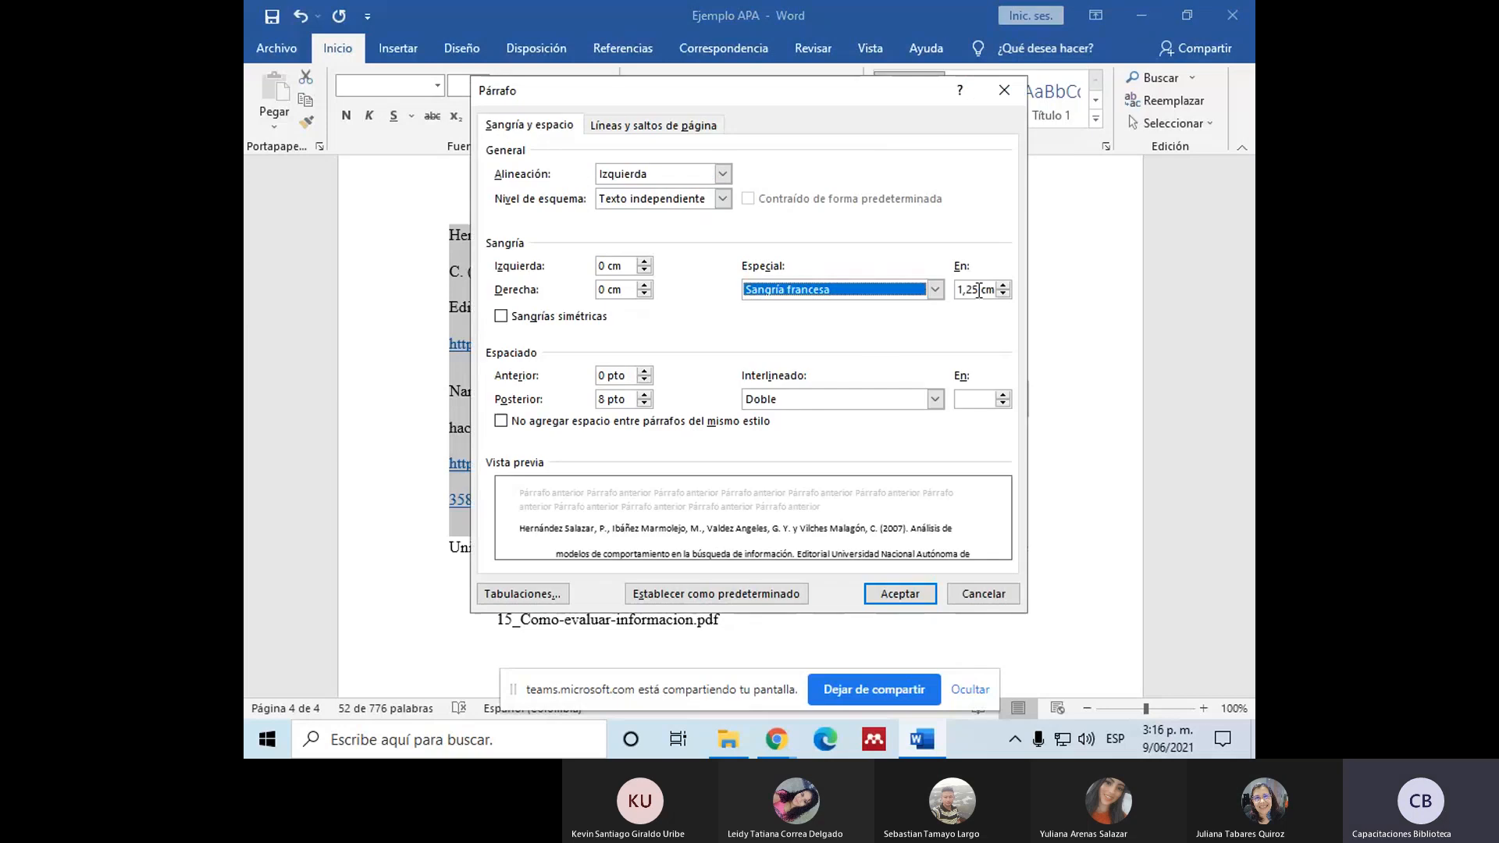
pyautogui.click(980, 291)
pyautogui.press('BackSpace')
pyautogui.write('7')
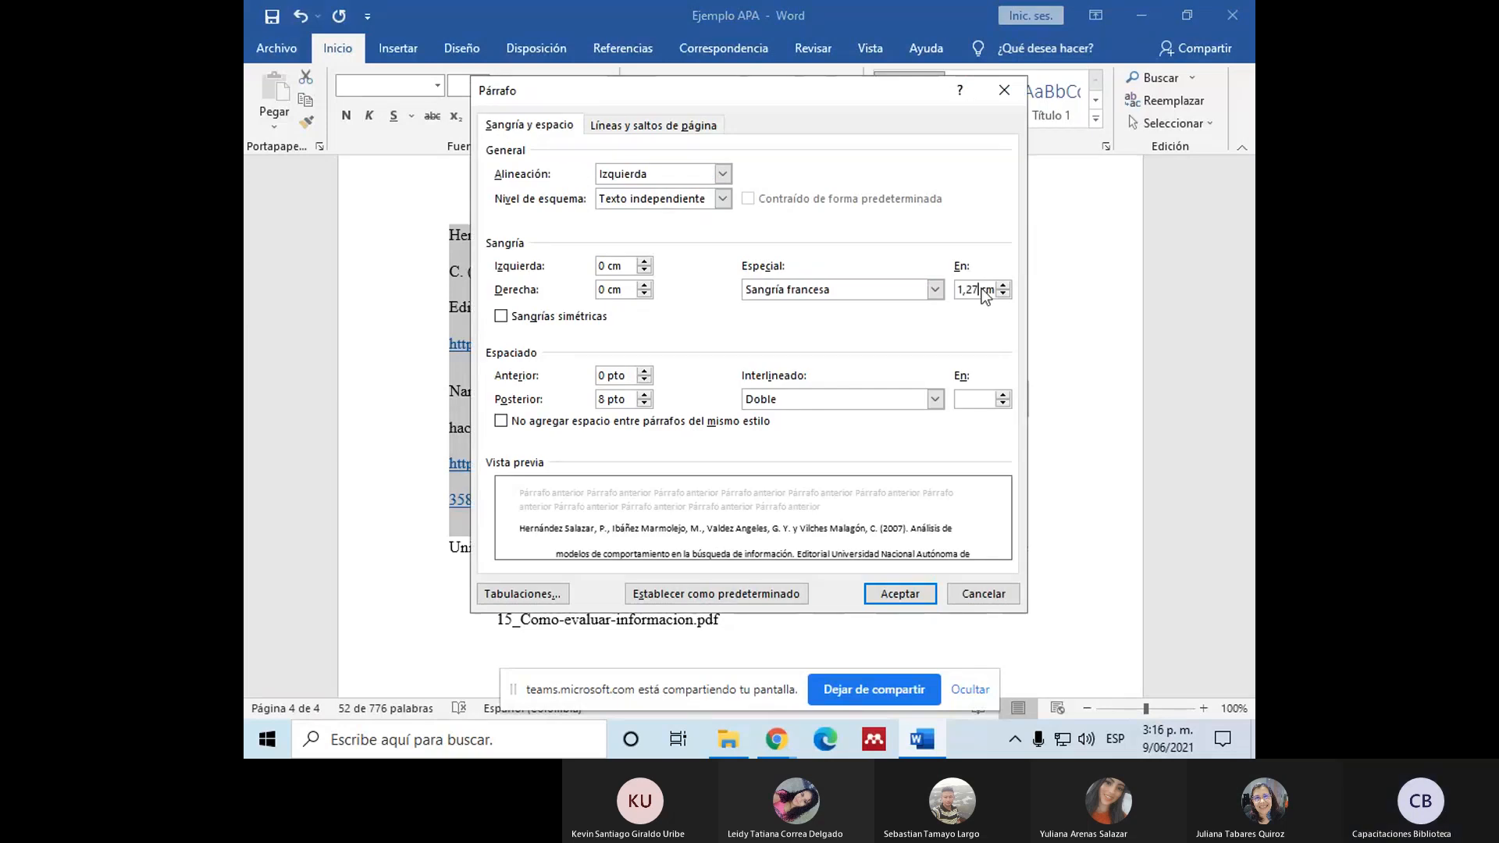
pyautogui.click(900, 594)
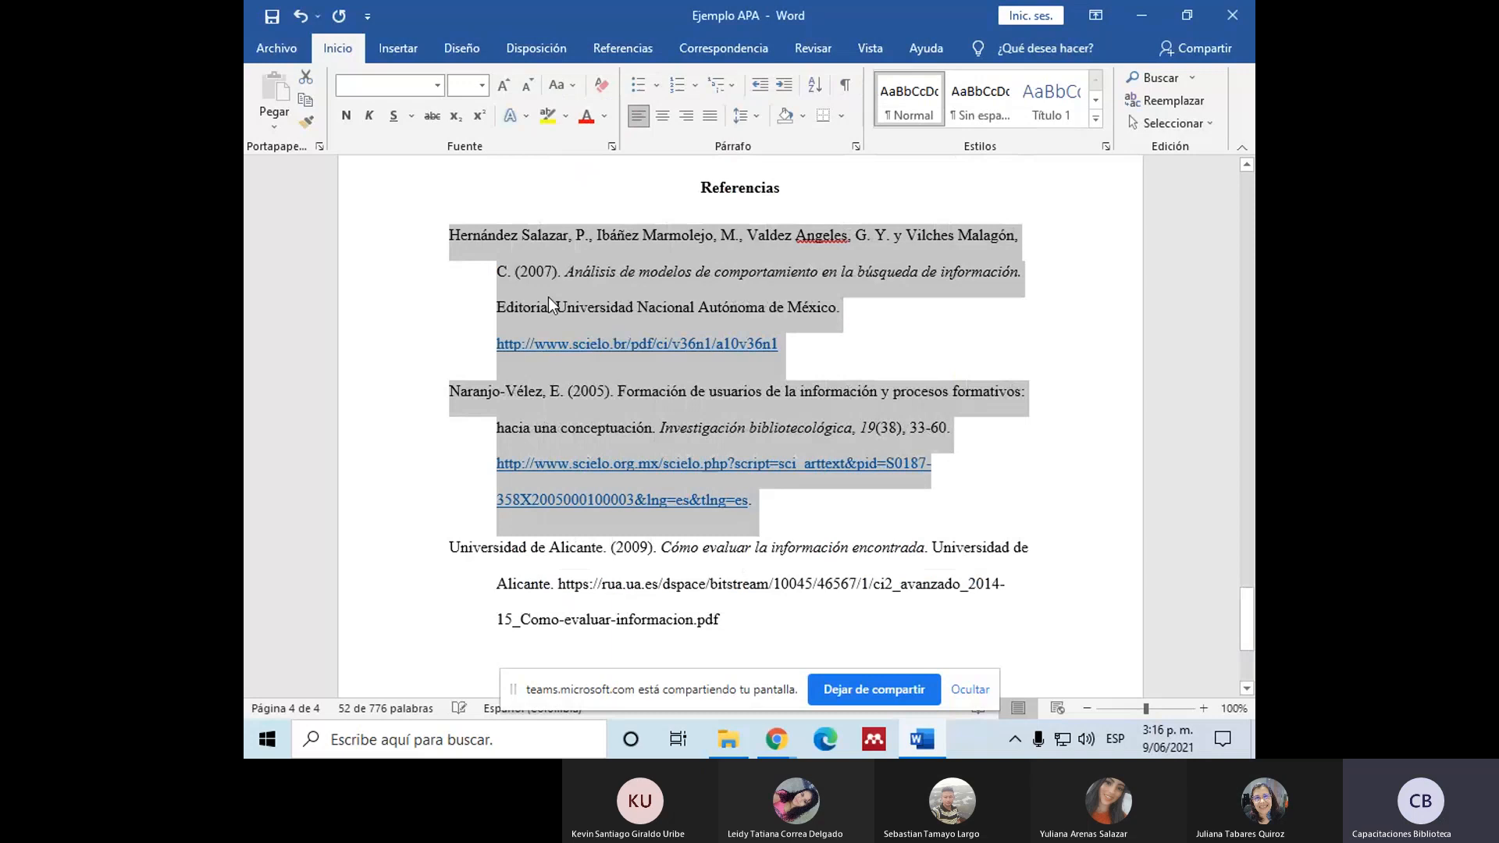
pyautogui.click(498, 272)
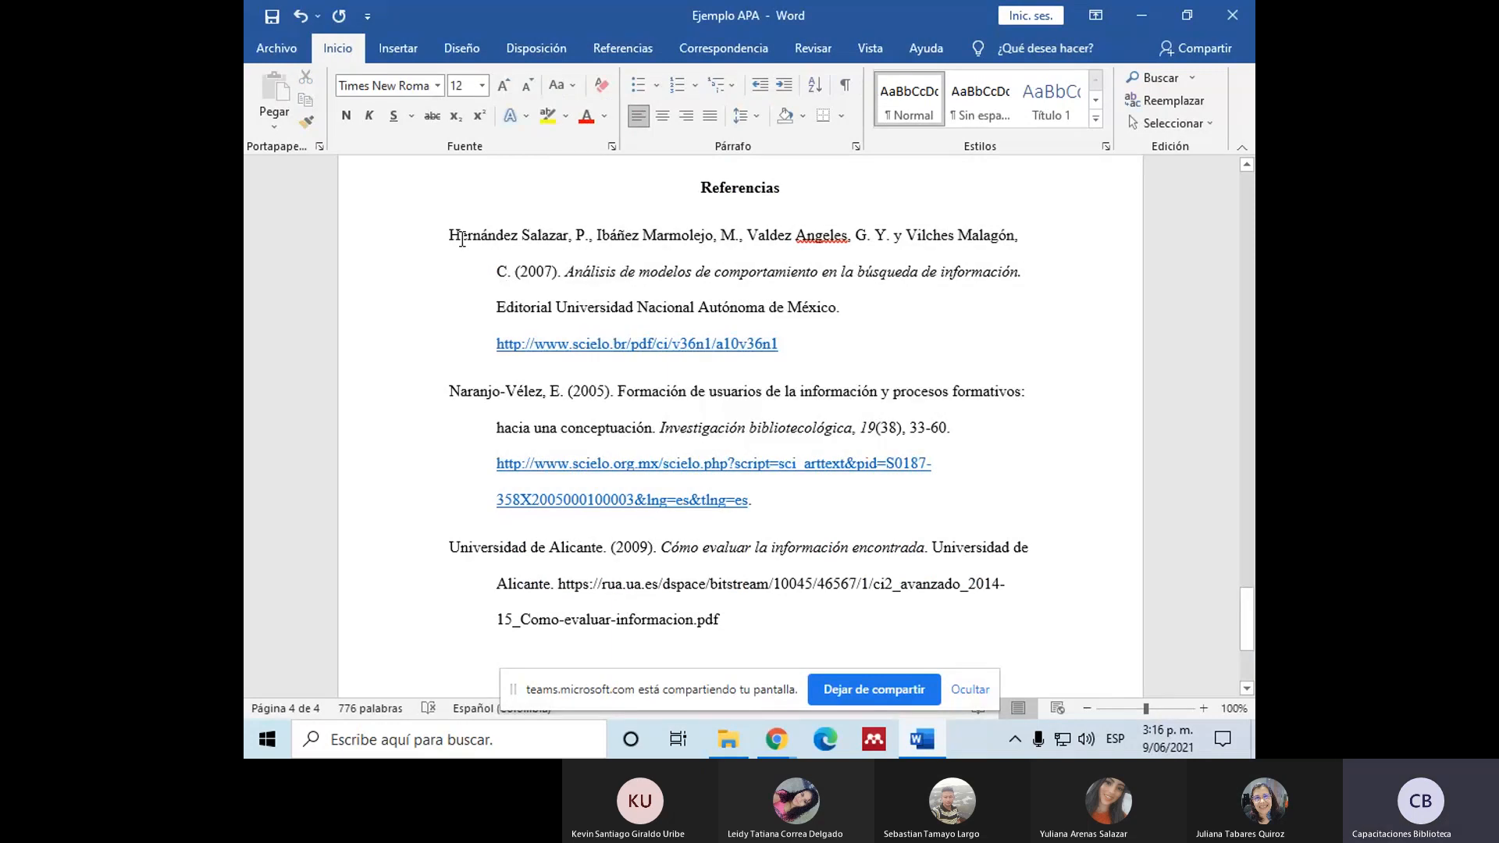
pyautogui.moveTo(449, 232); pyautogui.dragTo(813, 354)
pyautogui.click(794, 513)
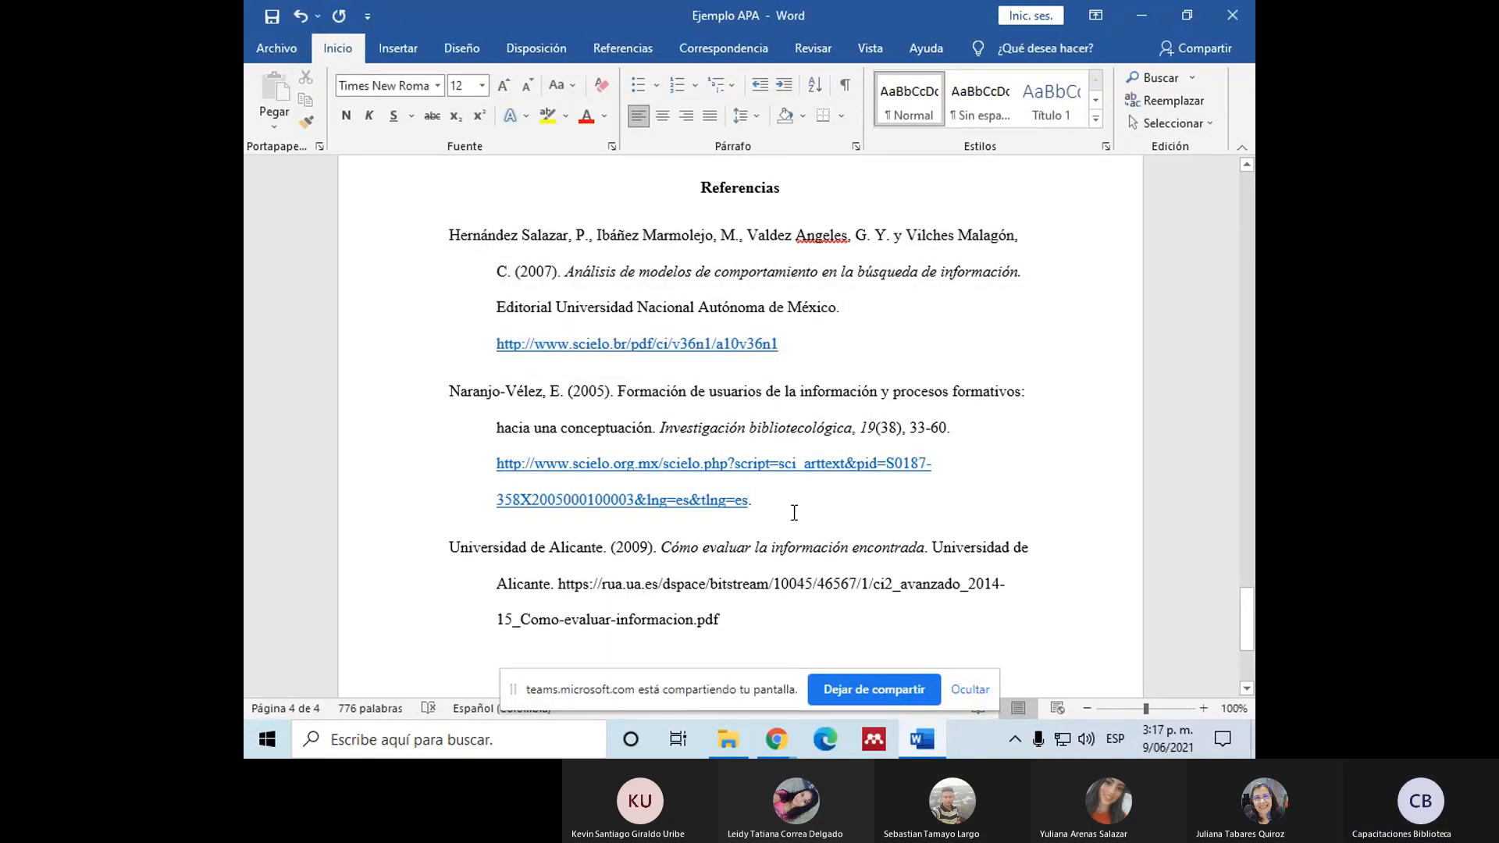
# Step: Examine the in-text citation introducing the long quotation on "sistemas de información", highlighting its author and its year separately
pyautogui.scroll(15, 794, 513)
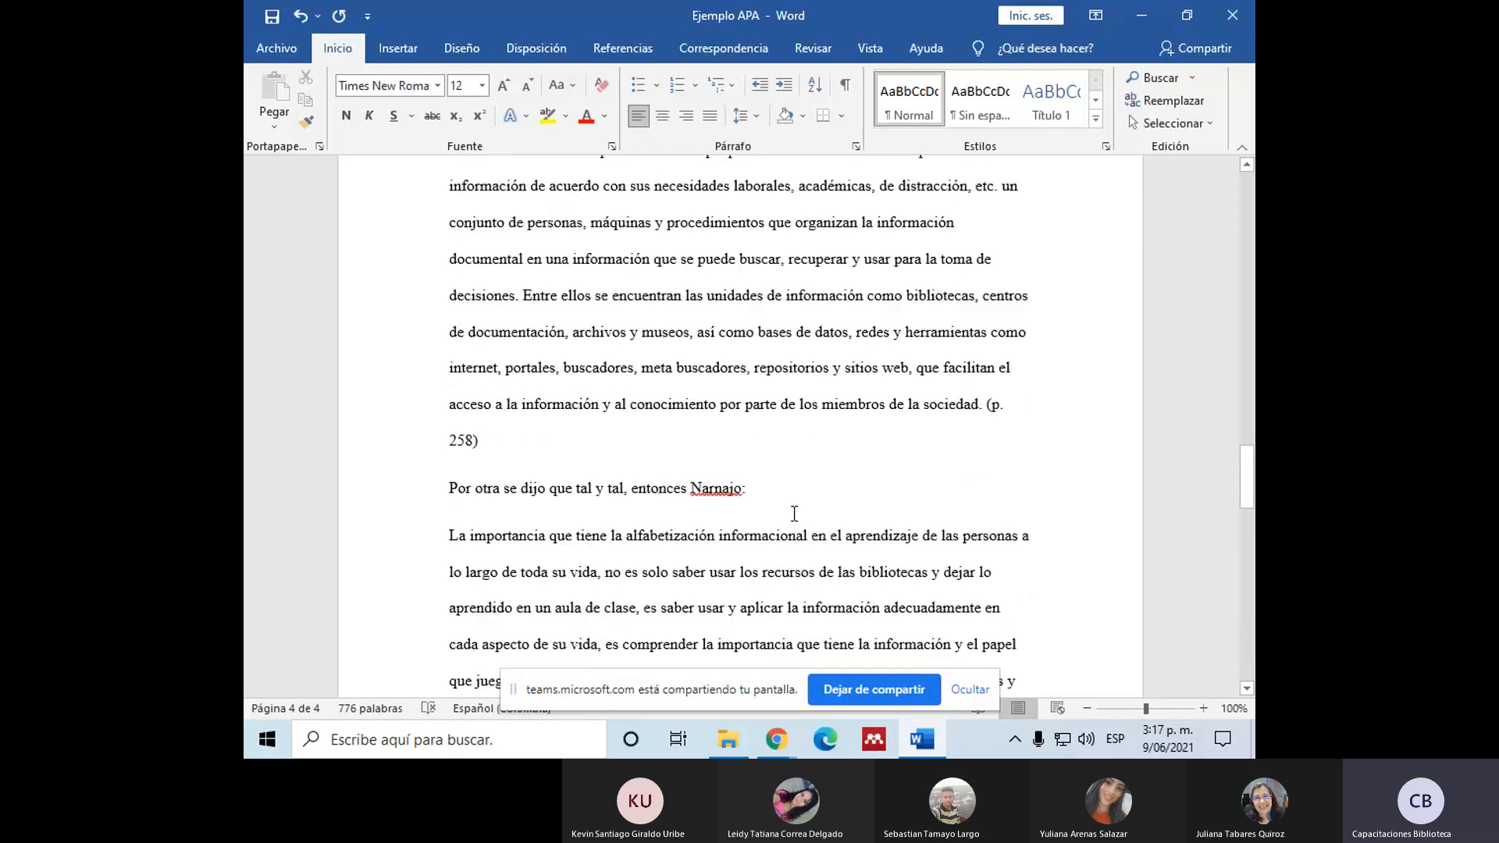
pyautogui.scroll(10, 794, 514)
pyautogui.scroll(6, 783, 513)
pyautogui.scroll(1, 546, 379)
pyautogui.moveTo(451, 226); pyautogui.dragTo(543, 228)
pyautogui.click(566, 254)
pyautogui.moveTo(450, 226); pyautogui.dragTo(563, 234)
pyautogui.scroll(-3, 777, 363)
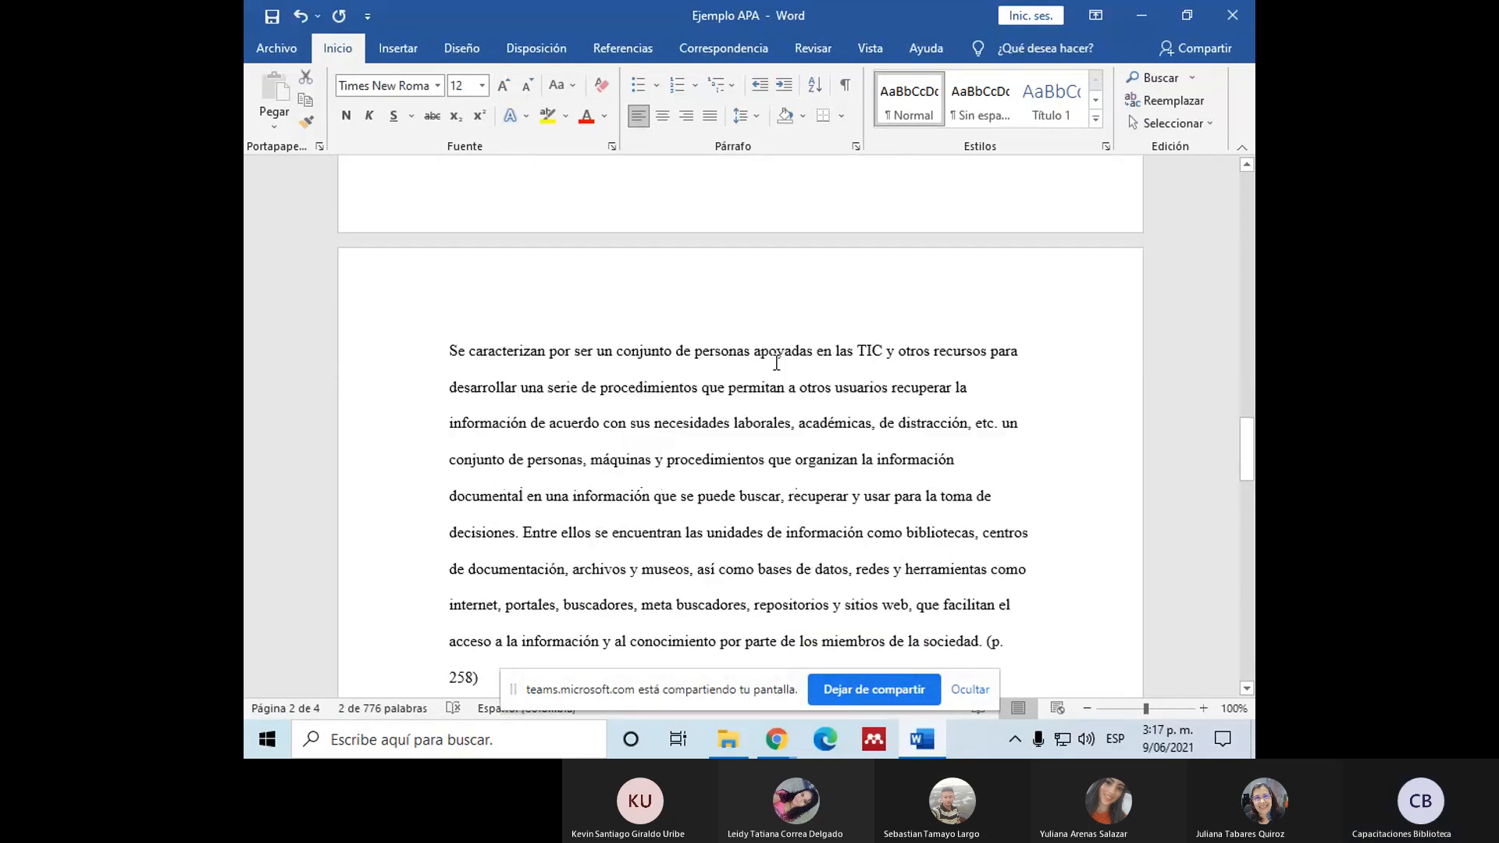
pyautogui.scroll(4, 777, 364)
pyautogui.click(448, 323)
pyautogui.moveTo(471, 328); pyautogui.dragTo(538, 321)
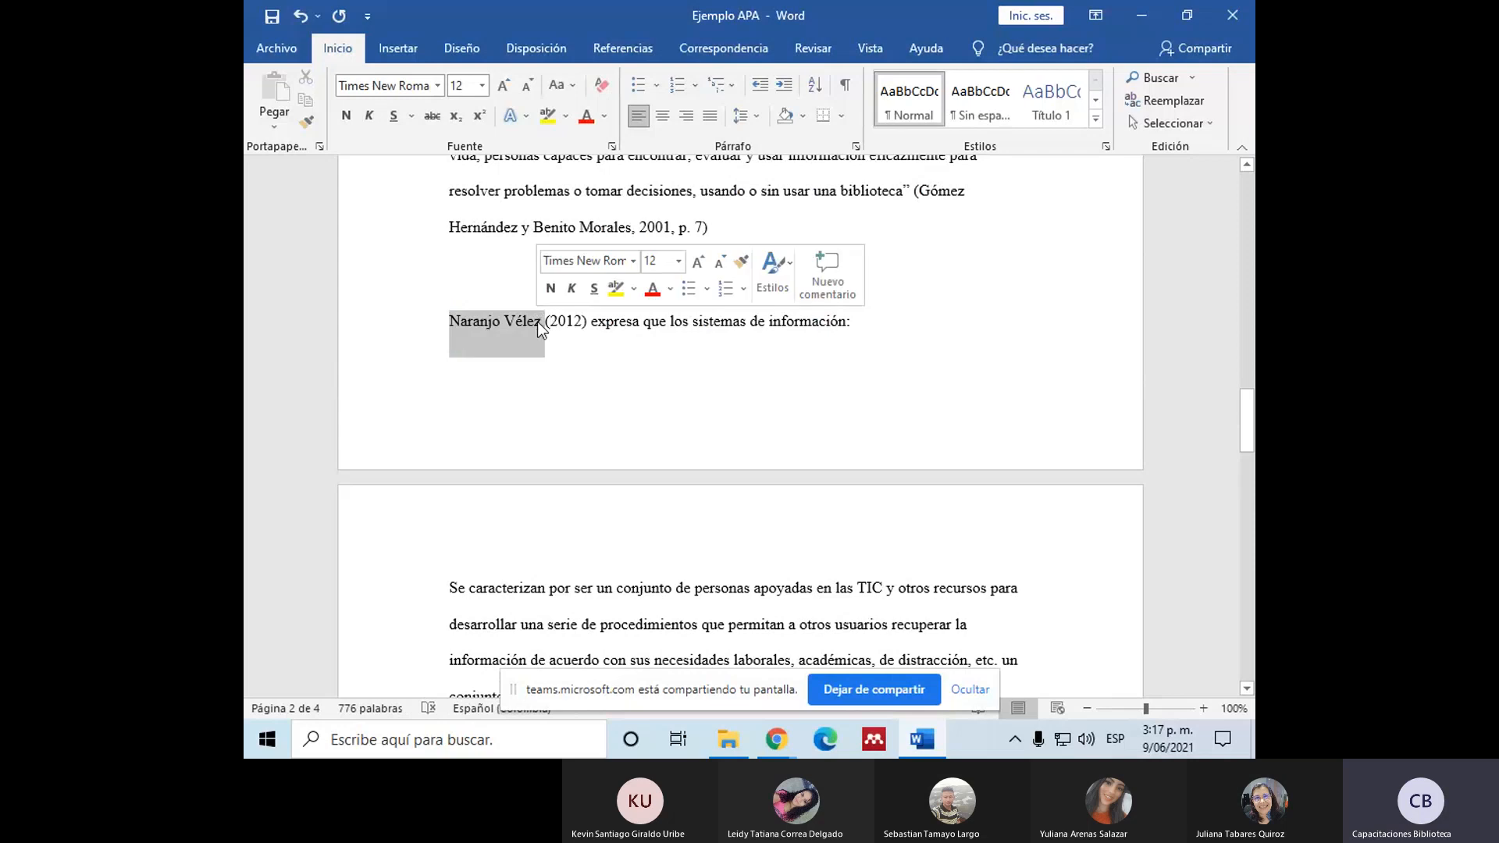
pyautogui.click(546, 321)
pyautogui.moveTo(547, 321); pyautogui.dragTo(589, 323)
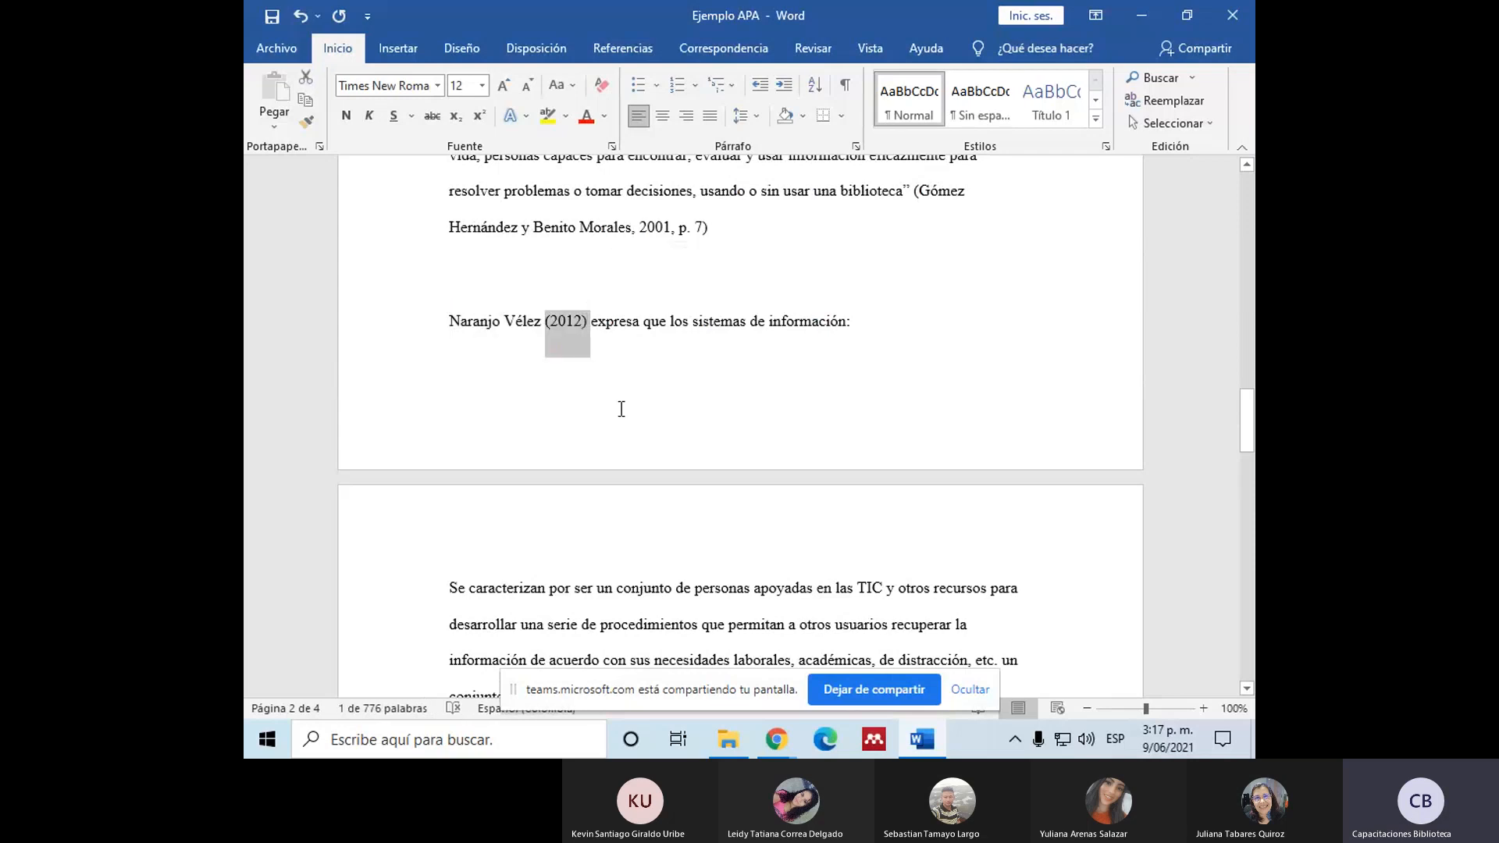
pyautogui.click(591, 321)
pyautogui.click(859, 321)
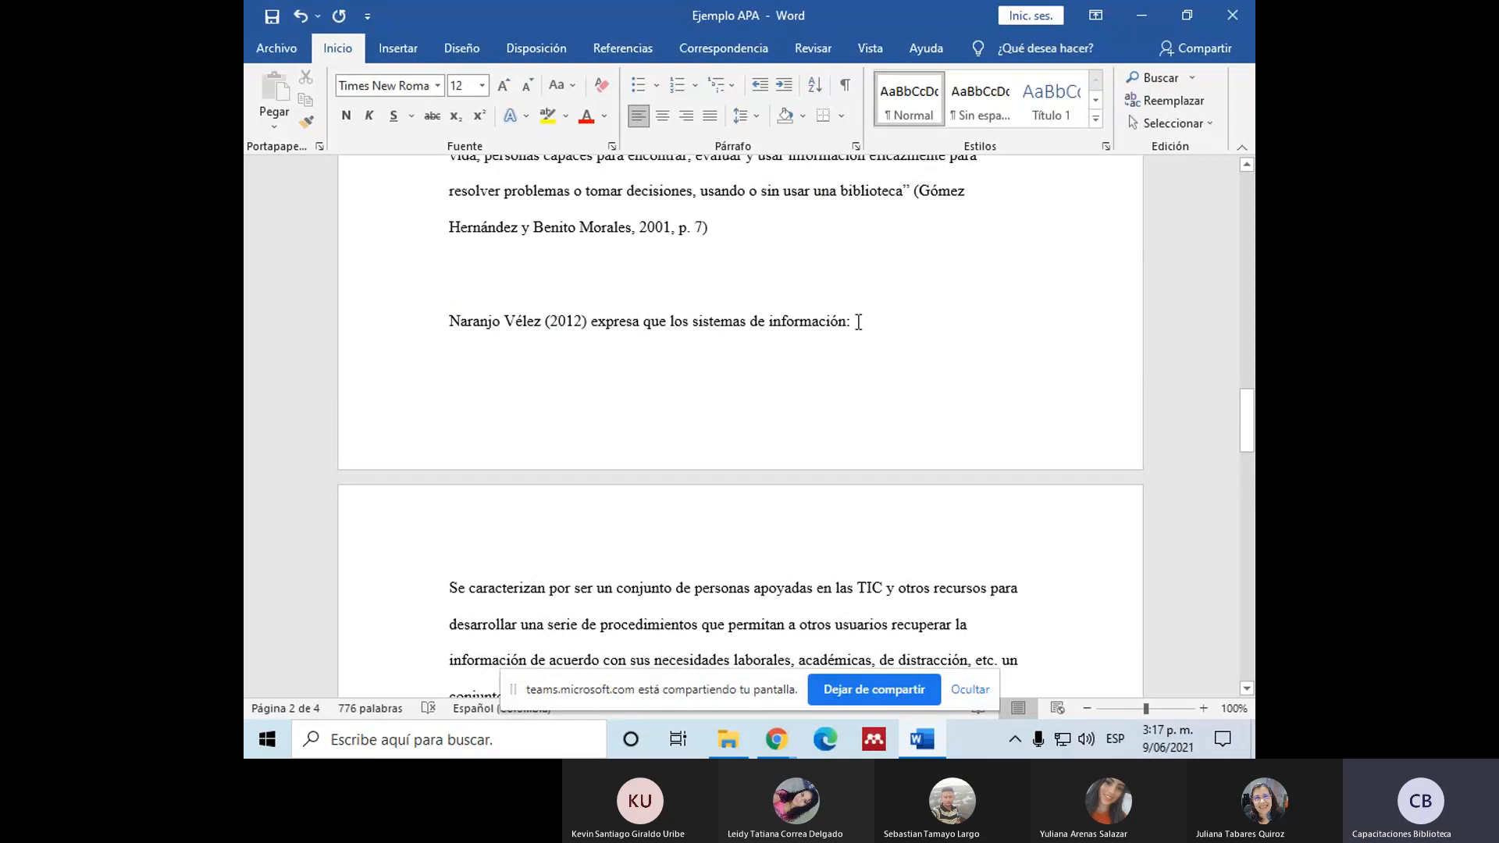
# Step: Set the line spacing of the block quotation beginning "Se caracterizan por ser un conjunto de personas" to 2,0
pyautogui.scroll(-3, 423, 360)
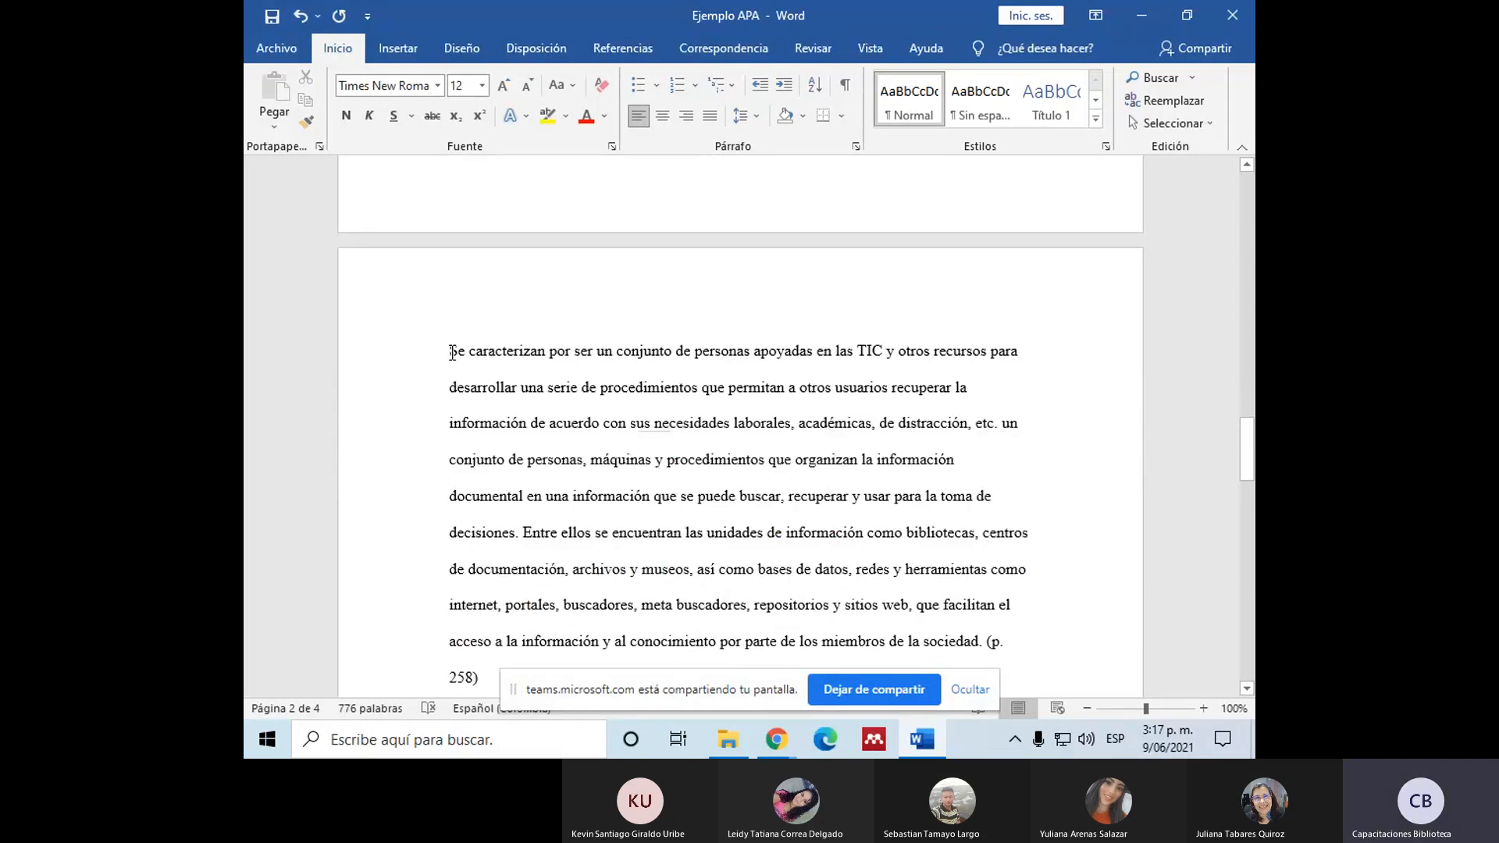
pyautogui.moveTo(451, 351); pyautogui.dragTo(478, 534)
pyautogui.scroll(2, 626, 603)
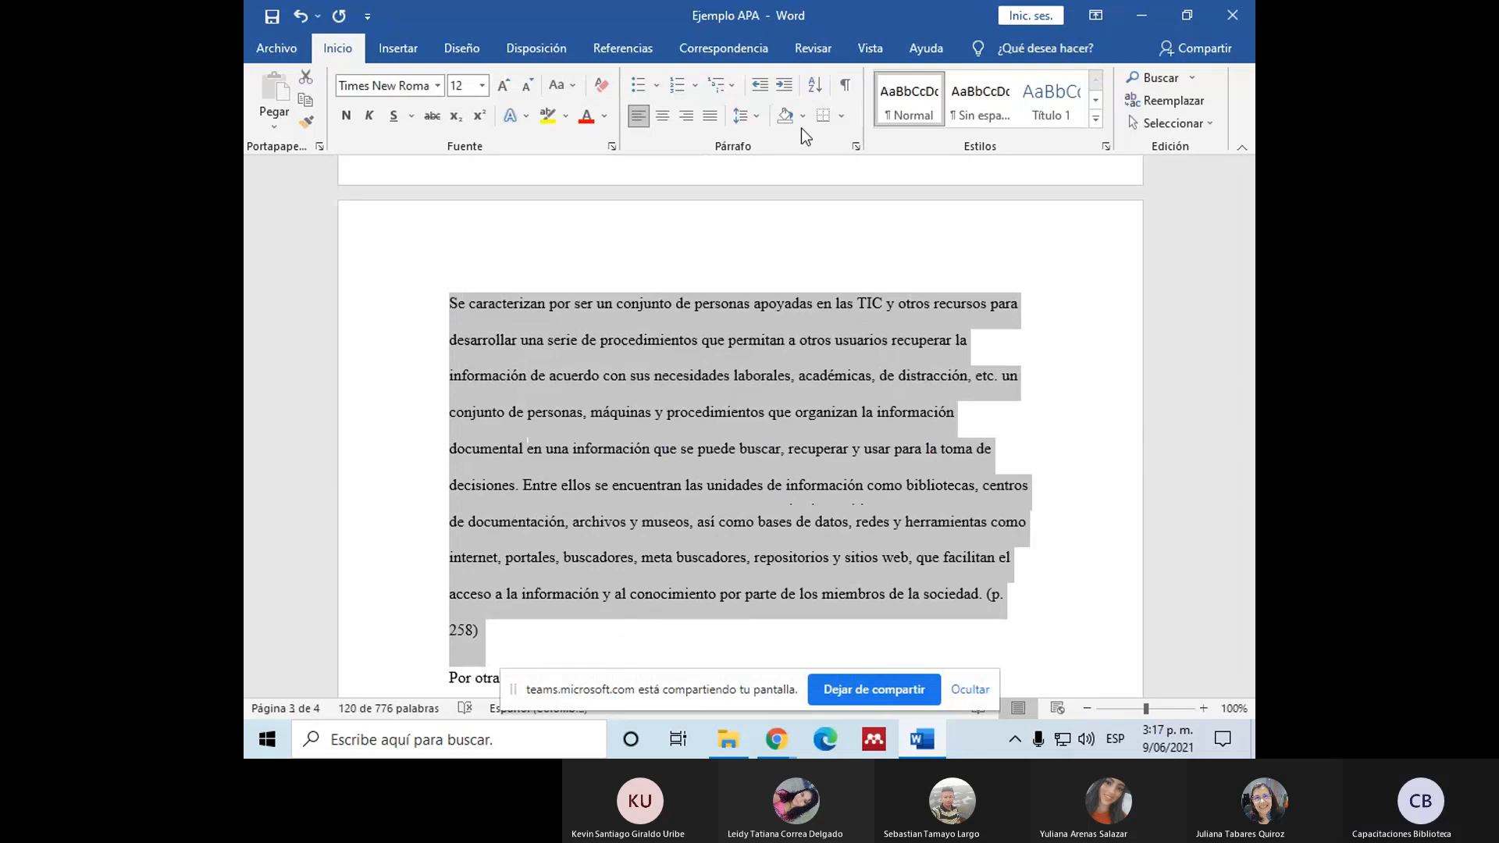
pyautogui.click(756, 116)
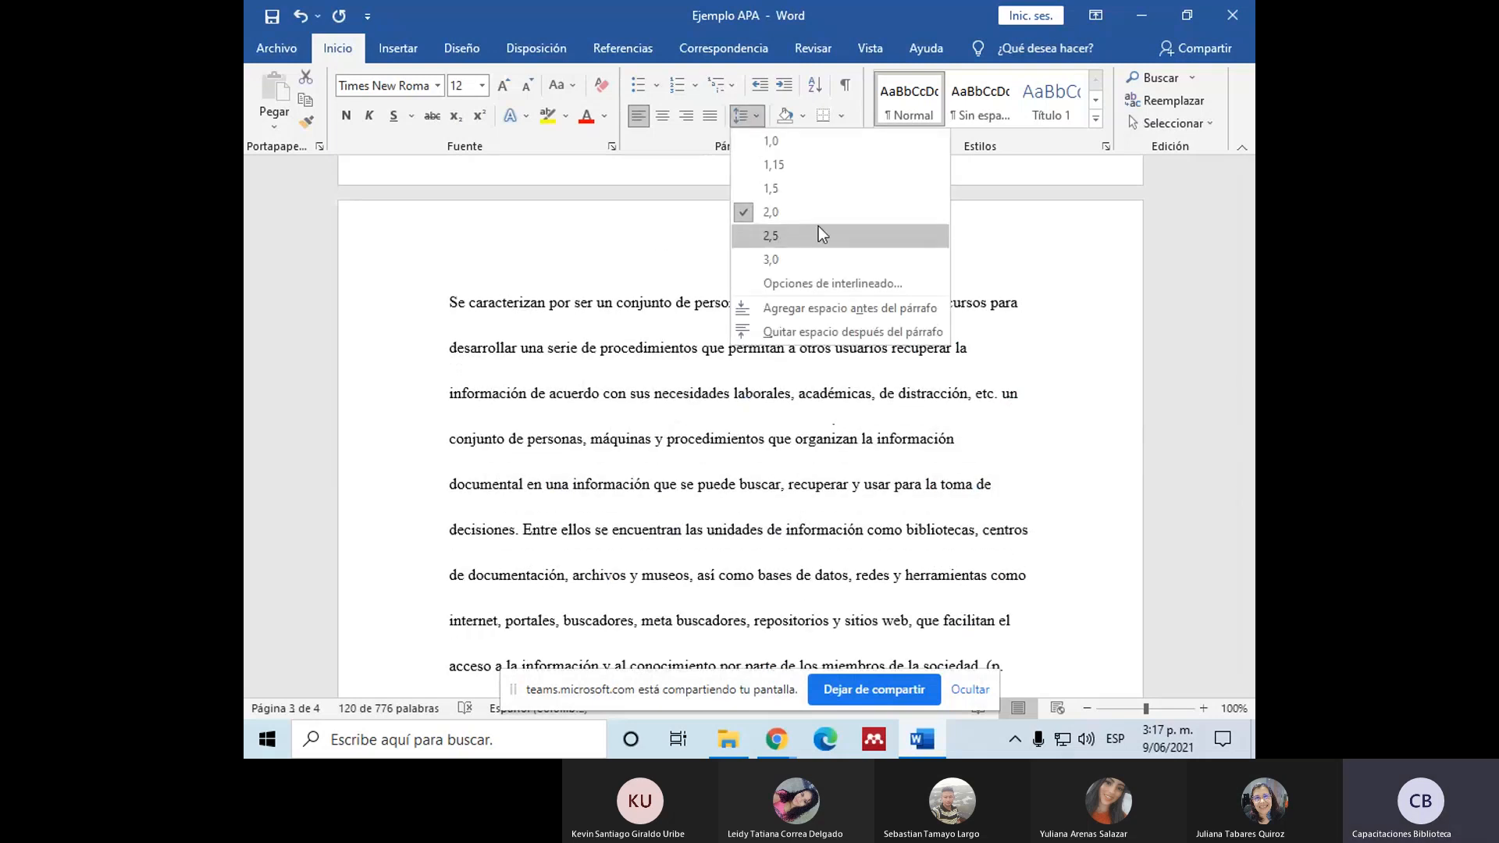
pyautogui.click(812, 213)
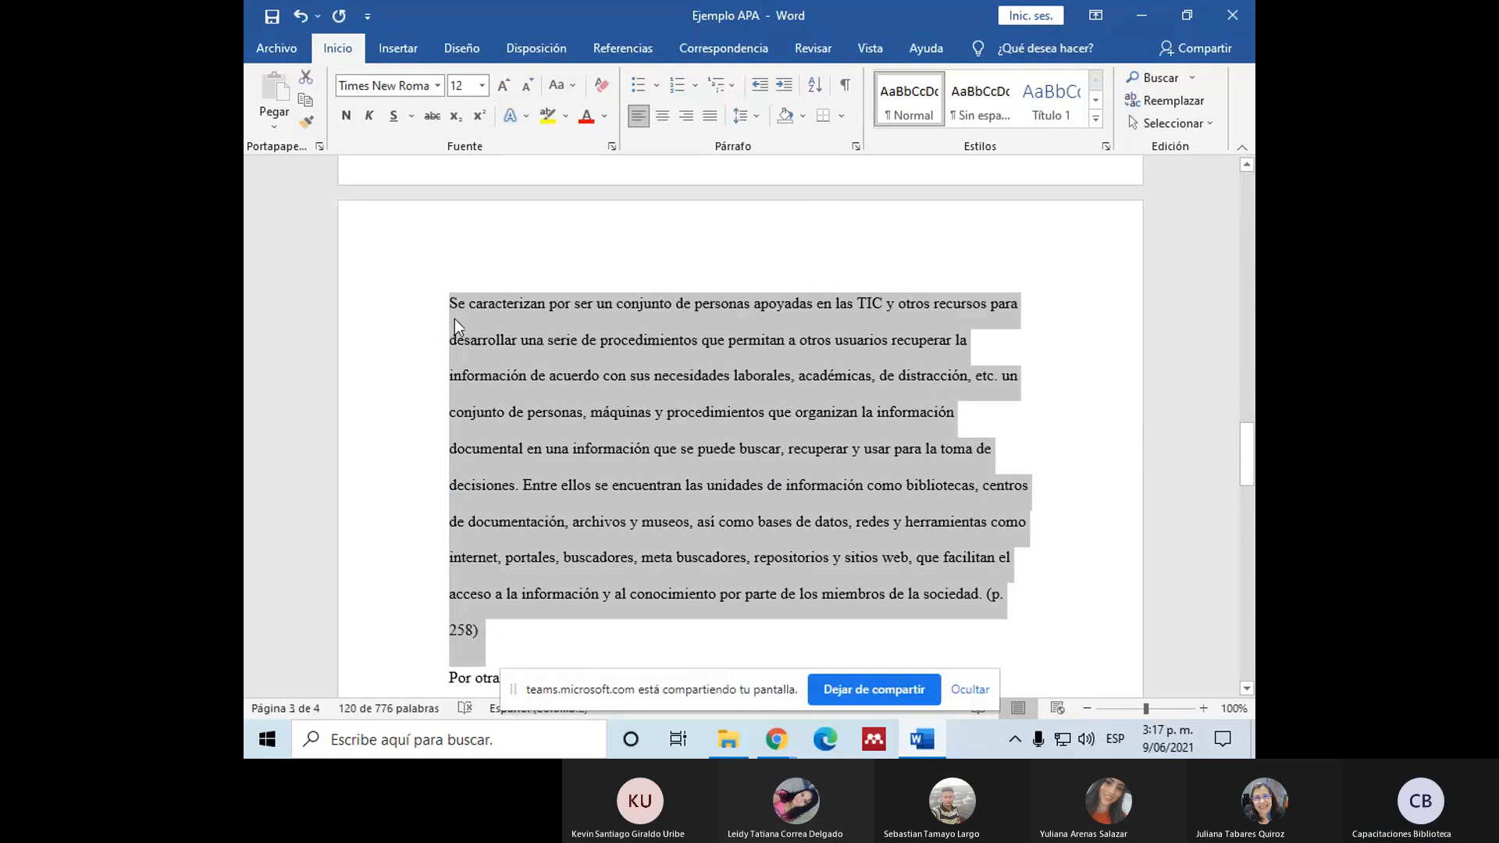
# Step: Apply a special first-line indent (Primera línea) of 1,27 cm to the block quotation beginning "Se caracterizan por ser un conjunto de personas"
pyautogui.click(856, 148)
pyautogui.click(936, 289)
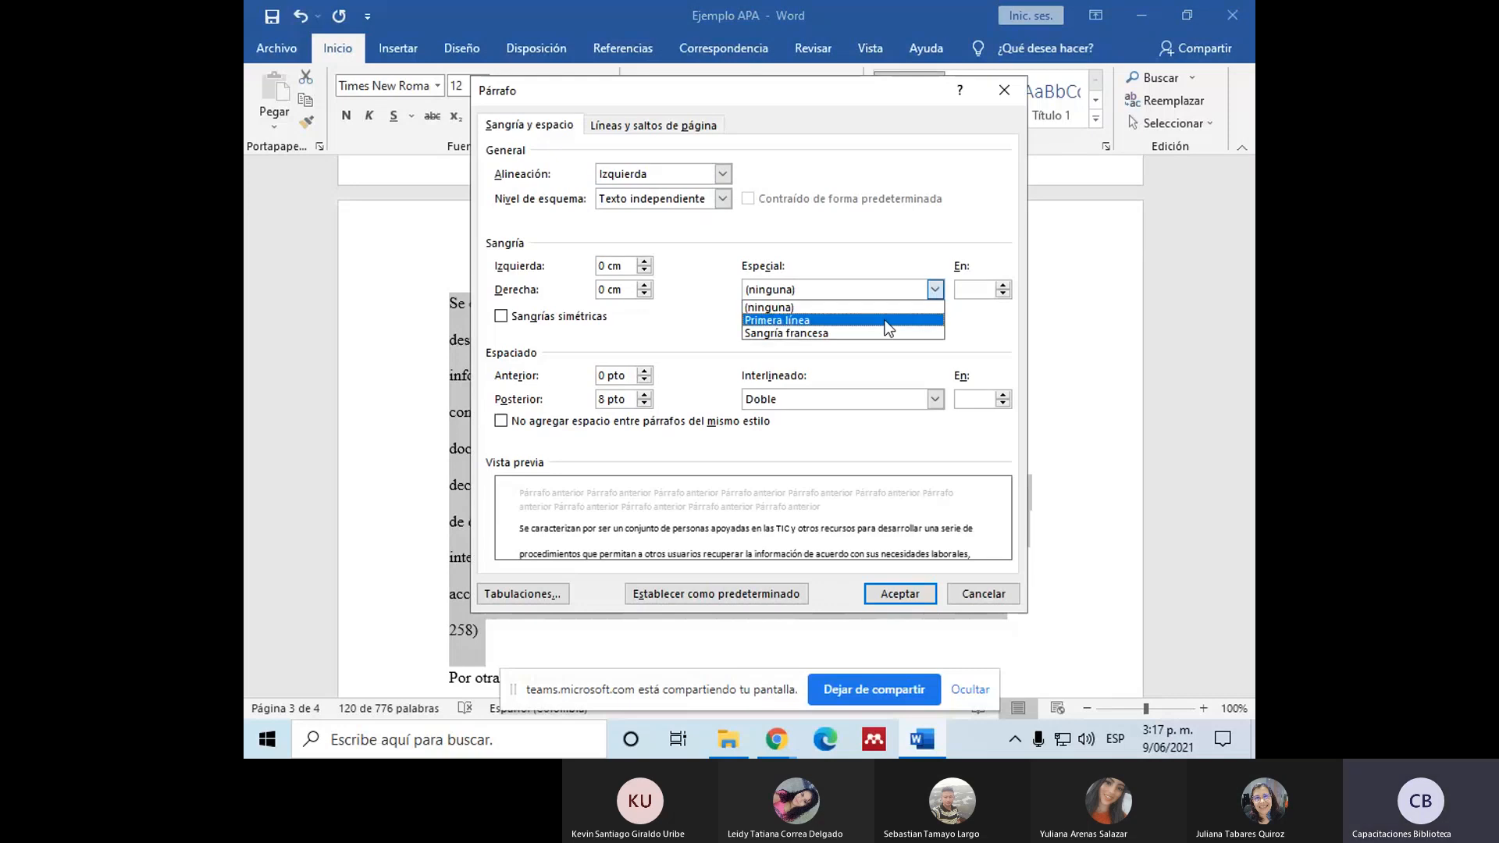
pyautogui.click(887, 320)
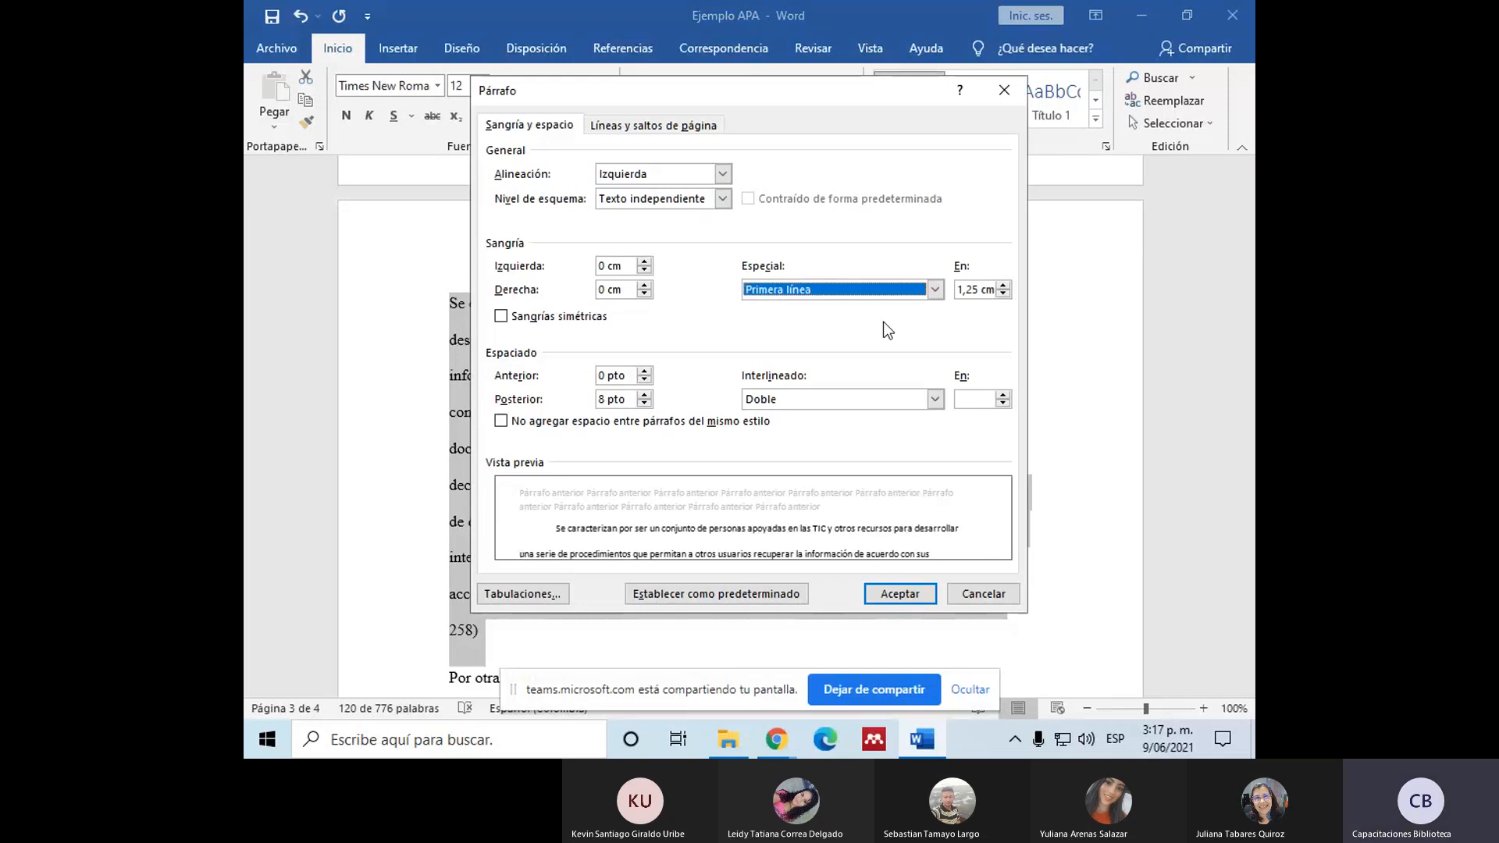
pyautogui.click(977, 292)
pyautogui.press('BackSpace')
pyautogui.write('7')
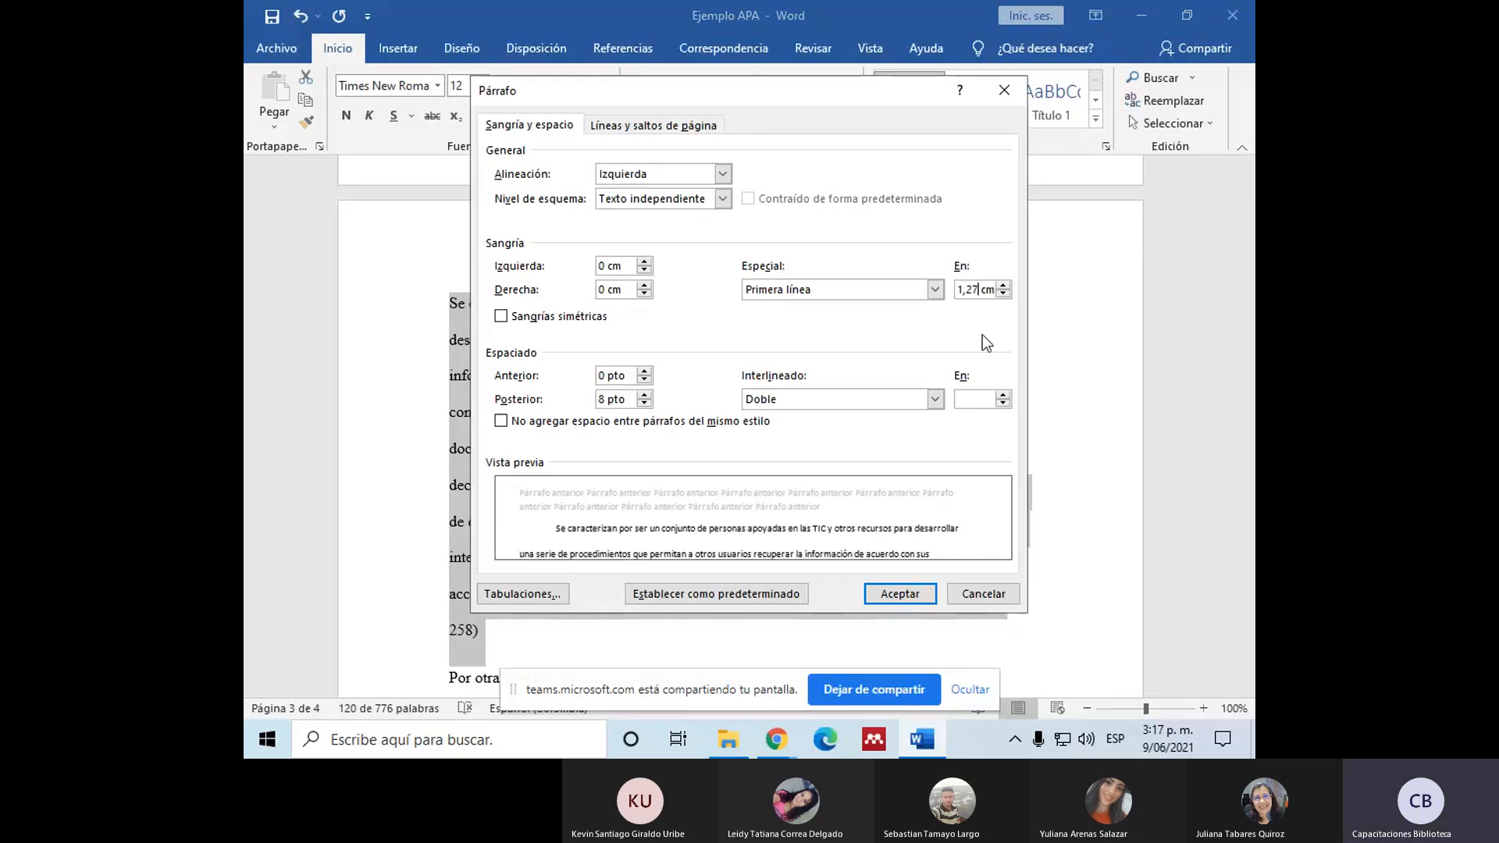
pyautogui.click(907, 594)
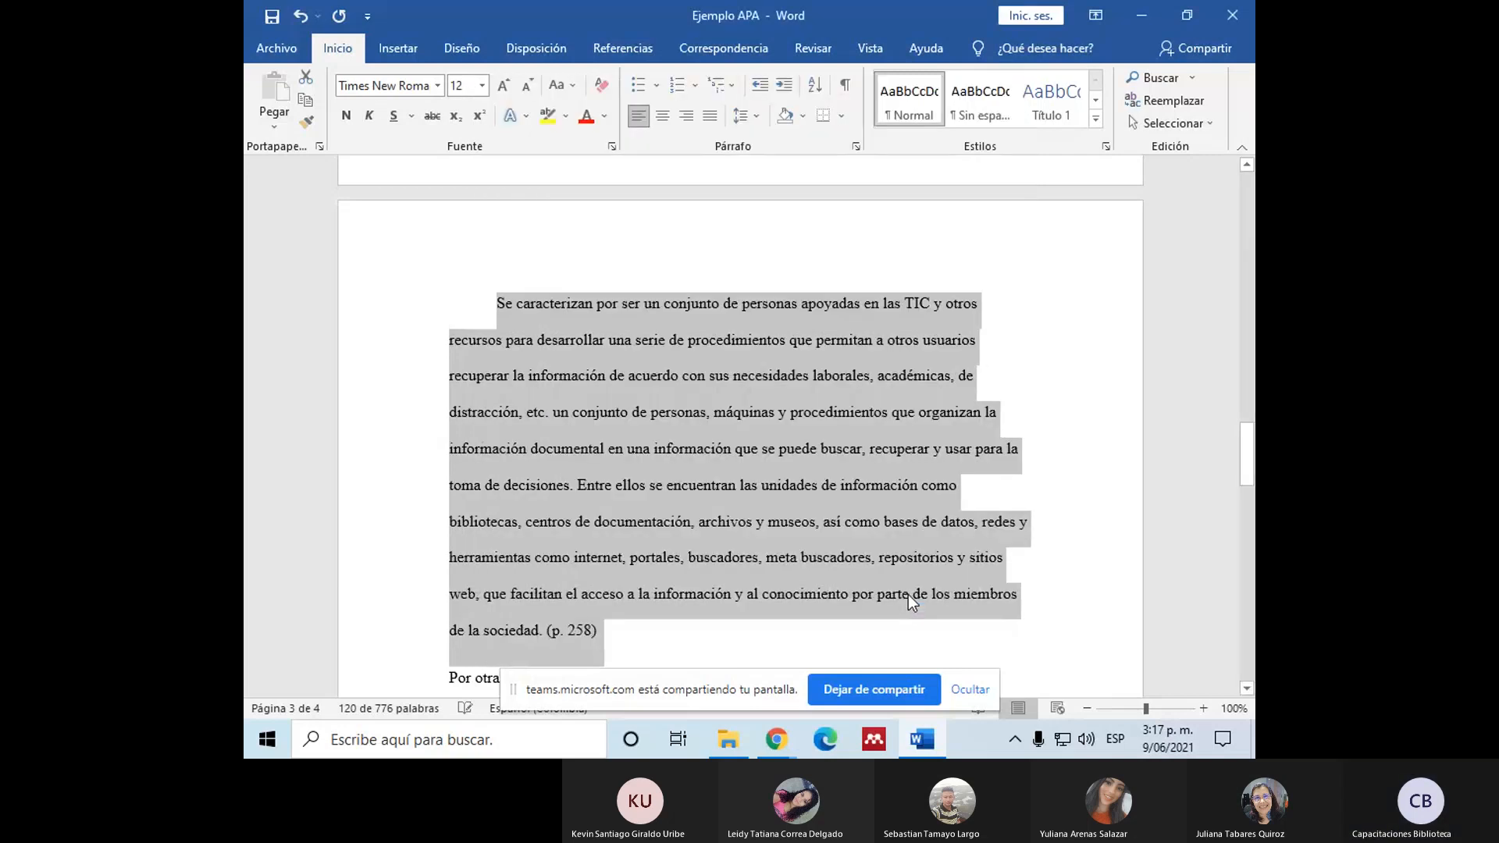
# Step: Indent the remaining lines of the "Se caracterizan" quotation so the whole block aligns with its first line
pyautogui.click(502, 339)
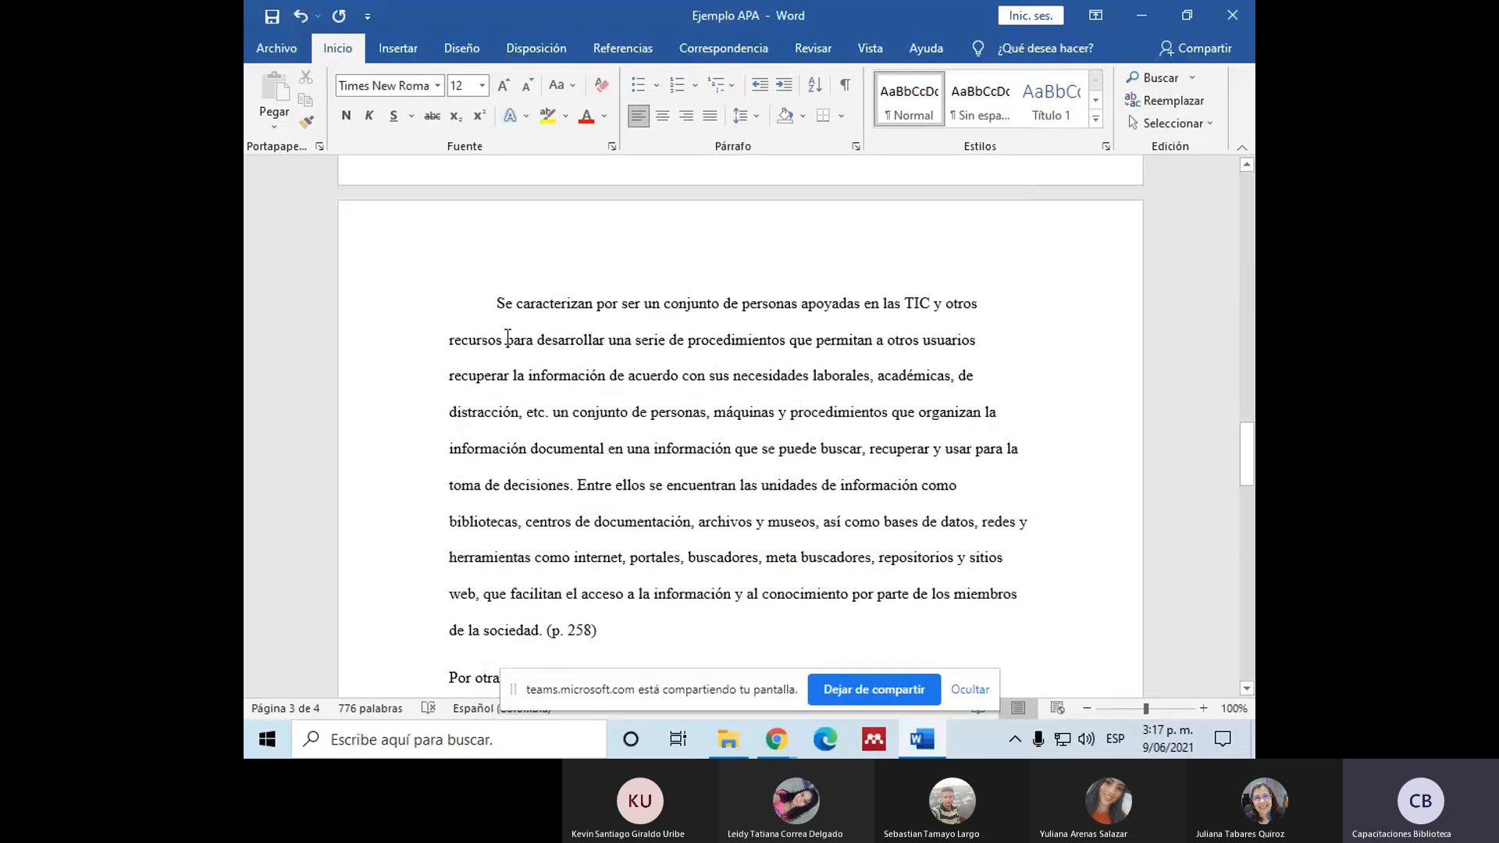
pyautogui.scroll(-1, 647, 360)
pyautogui.scroll(1, 515, 336)
pyautogui.scroll(1, 525, 336)
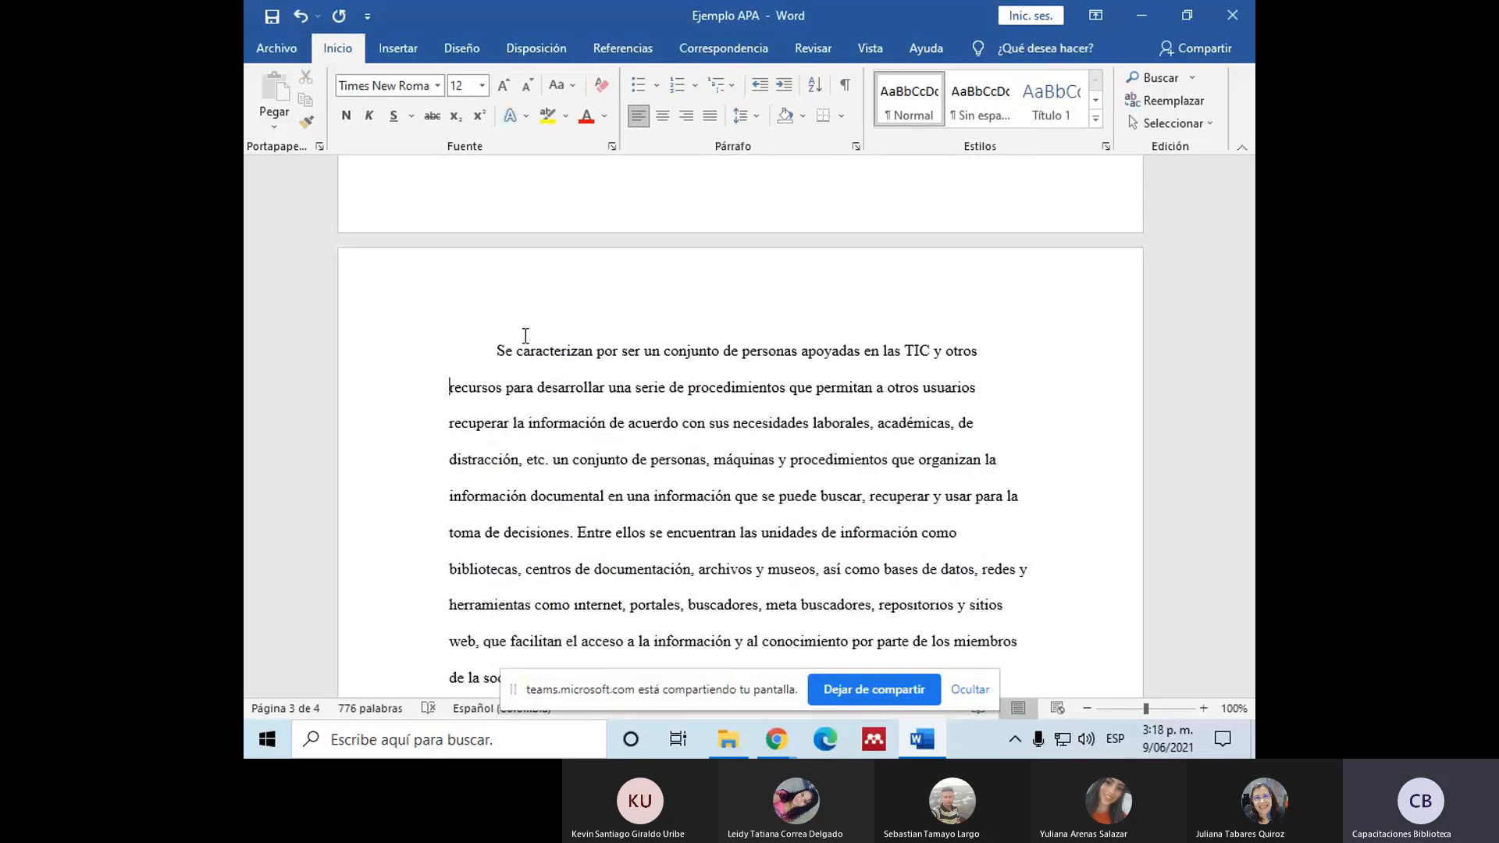
pyautogui.press('Tab')
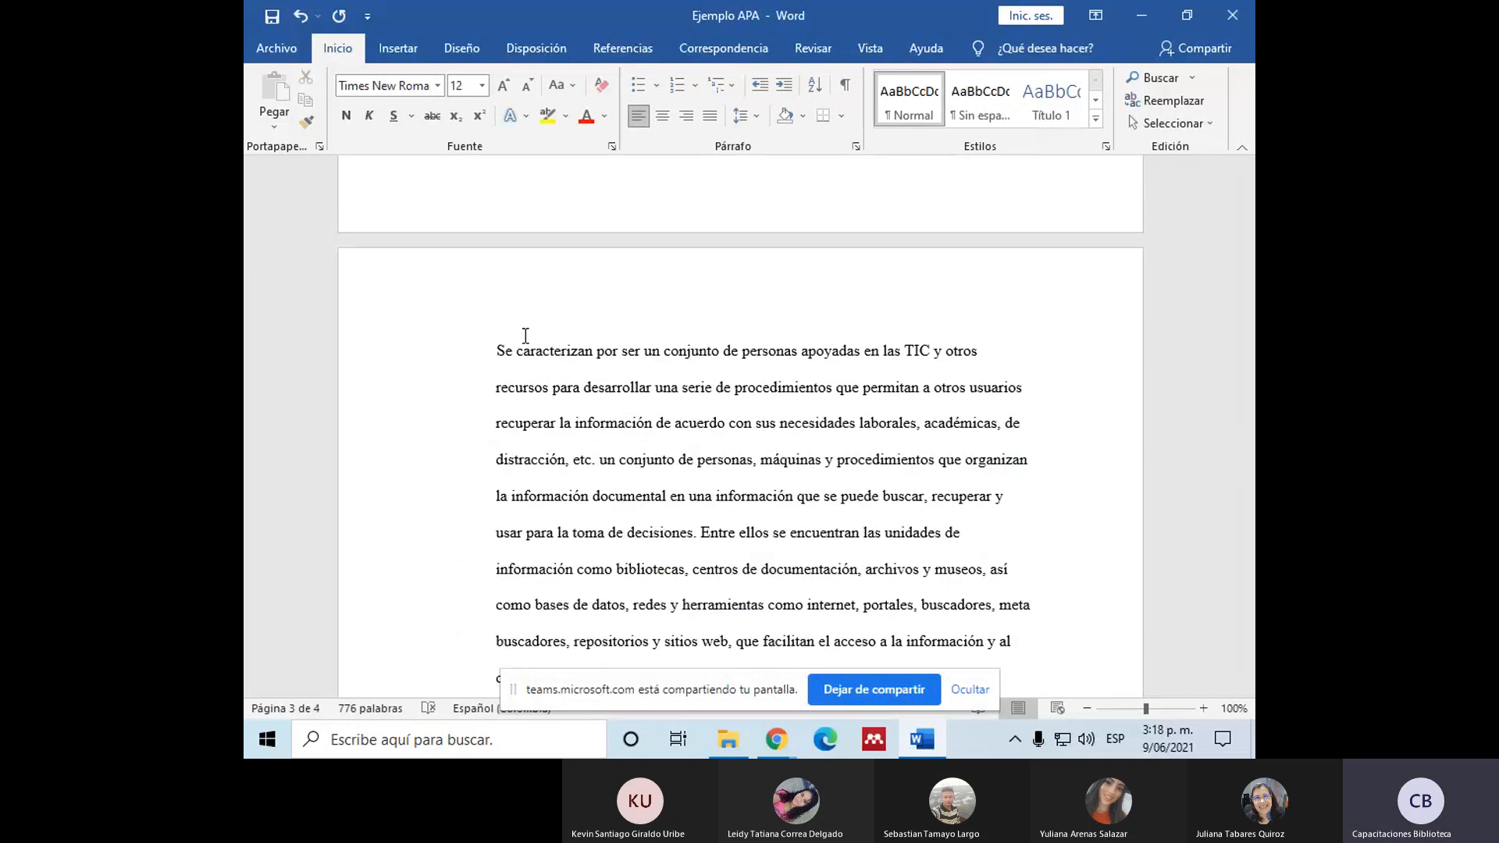
# Step: Examine the indented "Se caracterizan" quotation, highlighting the whole block and its first line
pyautogui.scroll(-2, 526, 335)
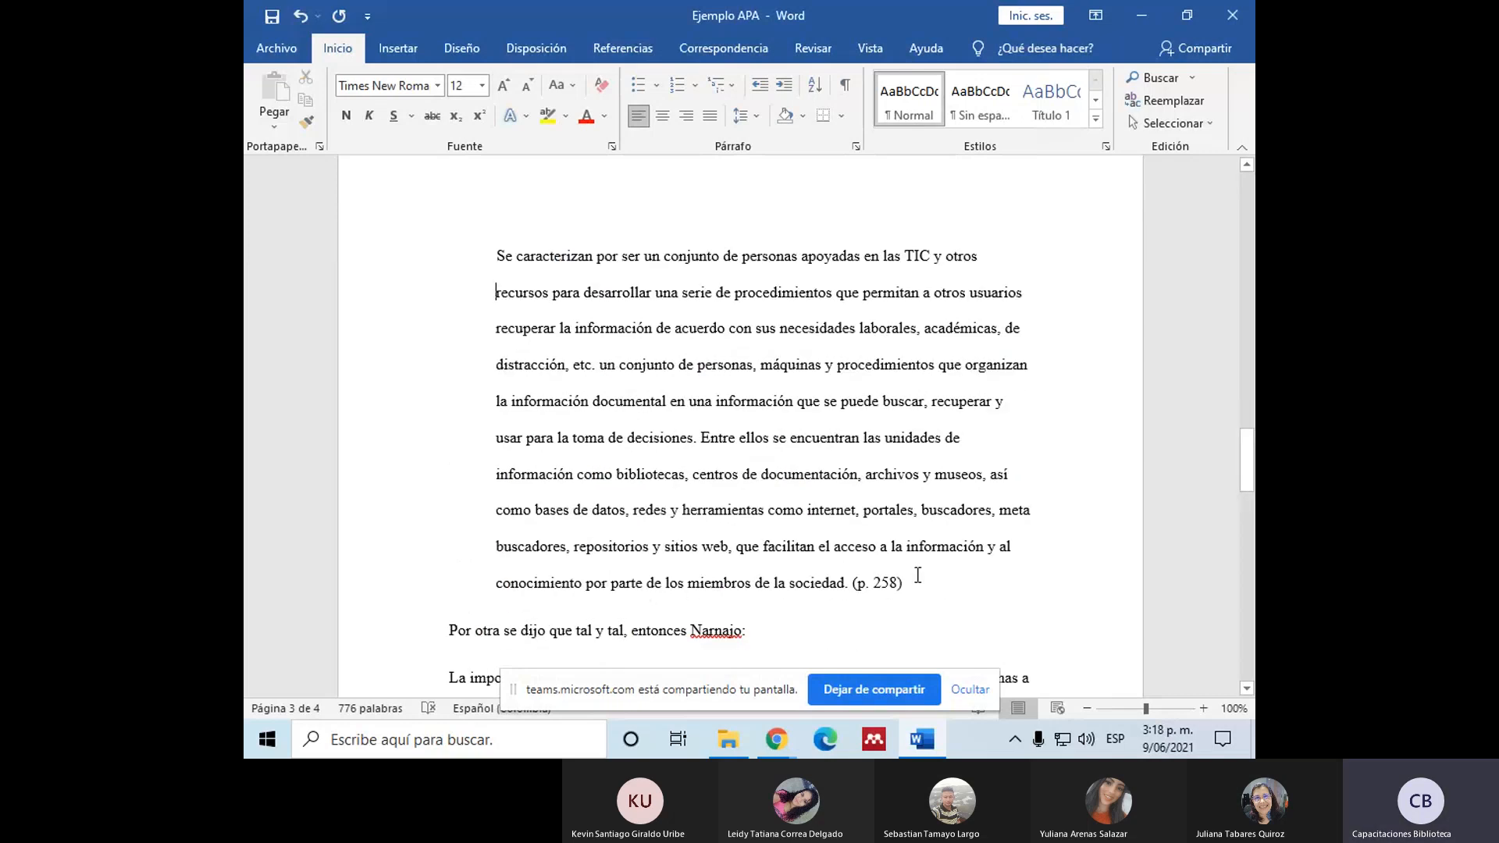
pyautogui.moveTo(886, 593); pyautogui.dragTo(498, 258)
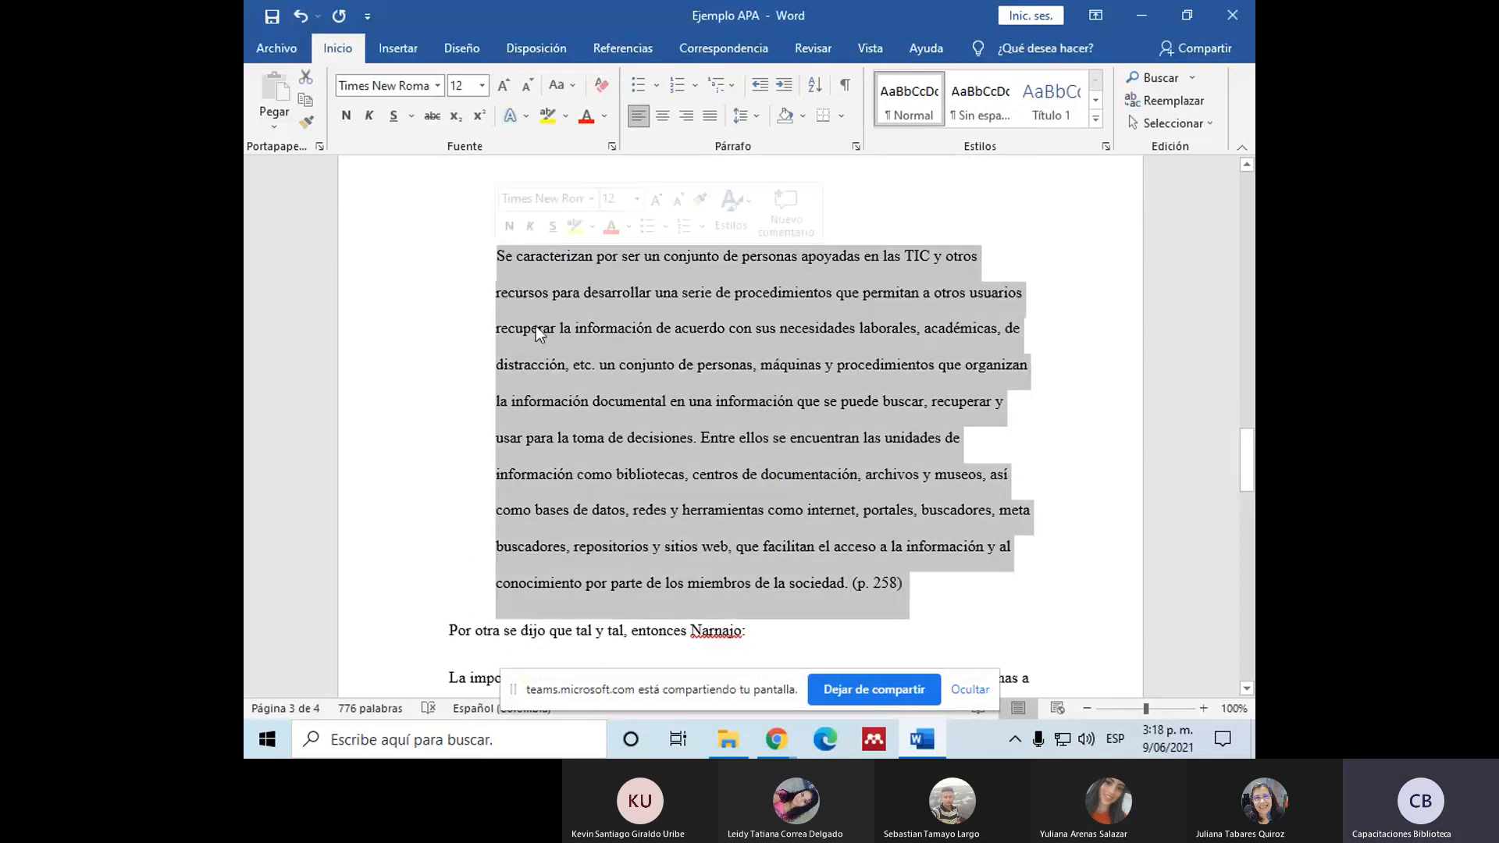
pyautogui.scroll(4, 588, 433)
pyautogui.click(502, 480)
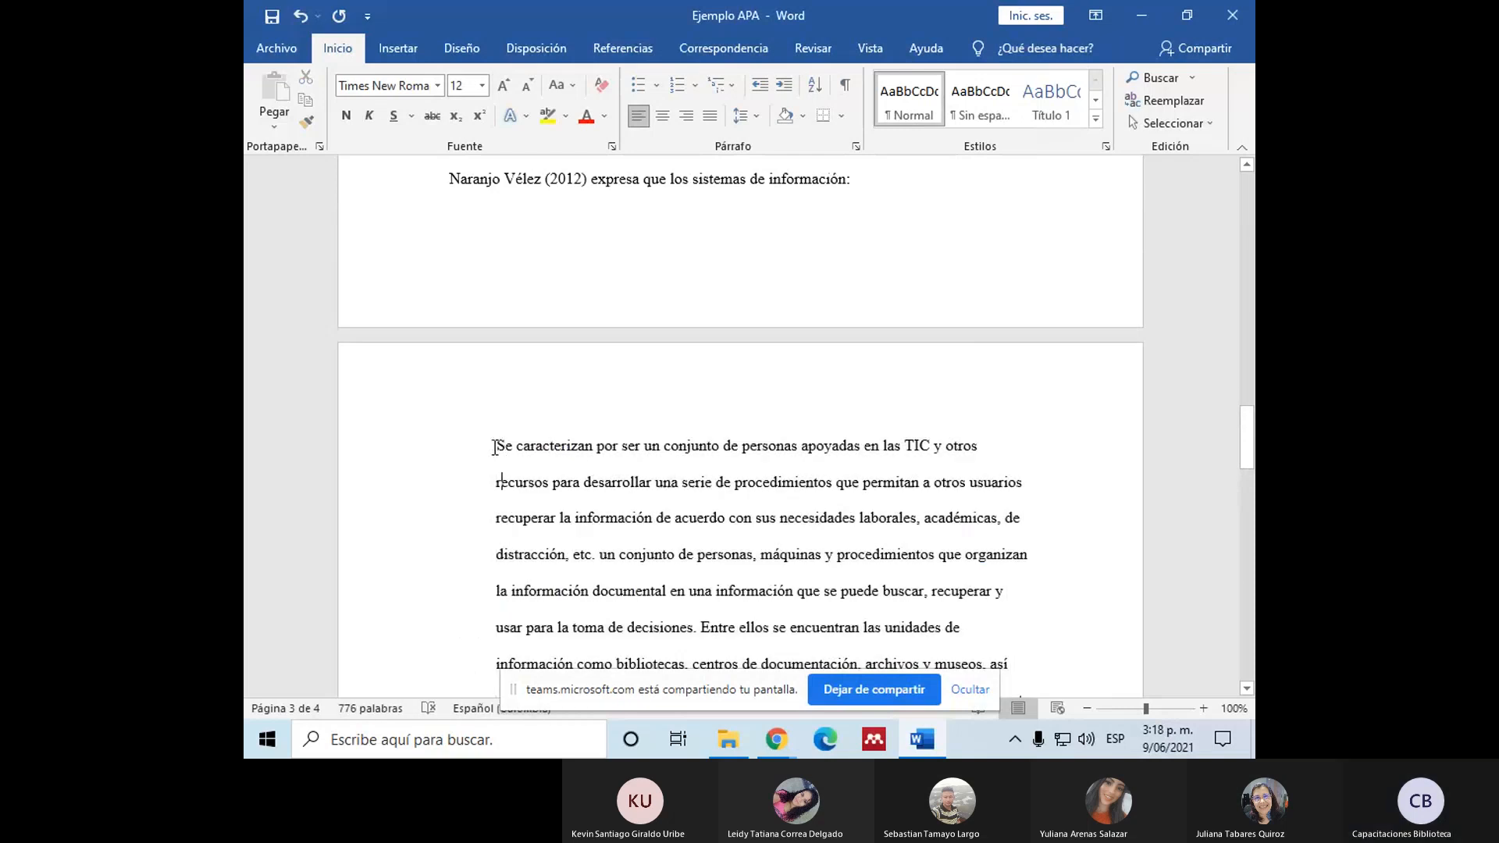
pyautogui.moveTo(497, 446); pyautogui.dragTo(953, 645)
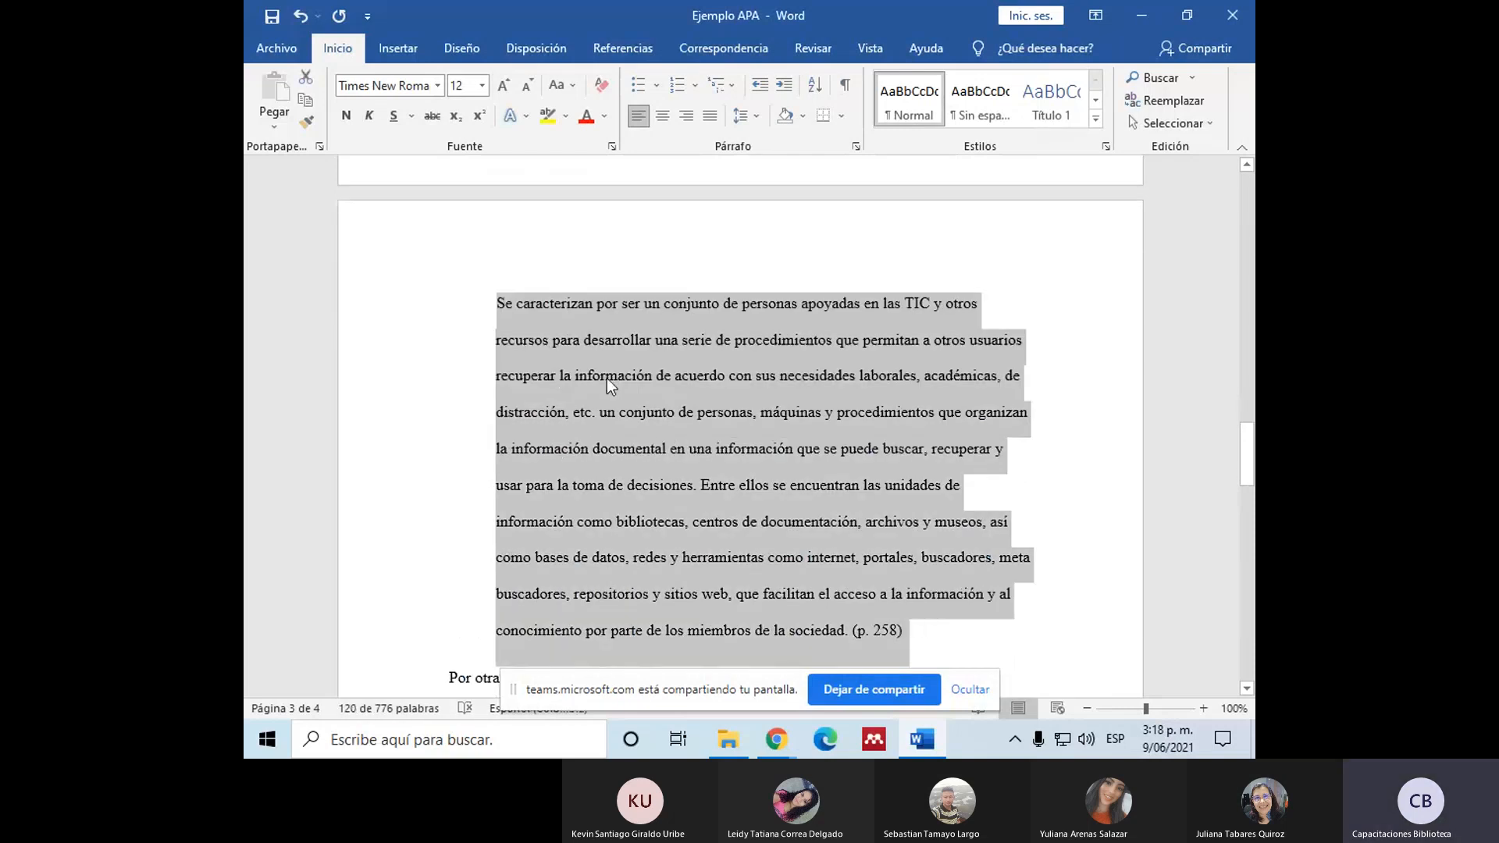
pyautogui.click(498, 305)
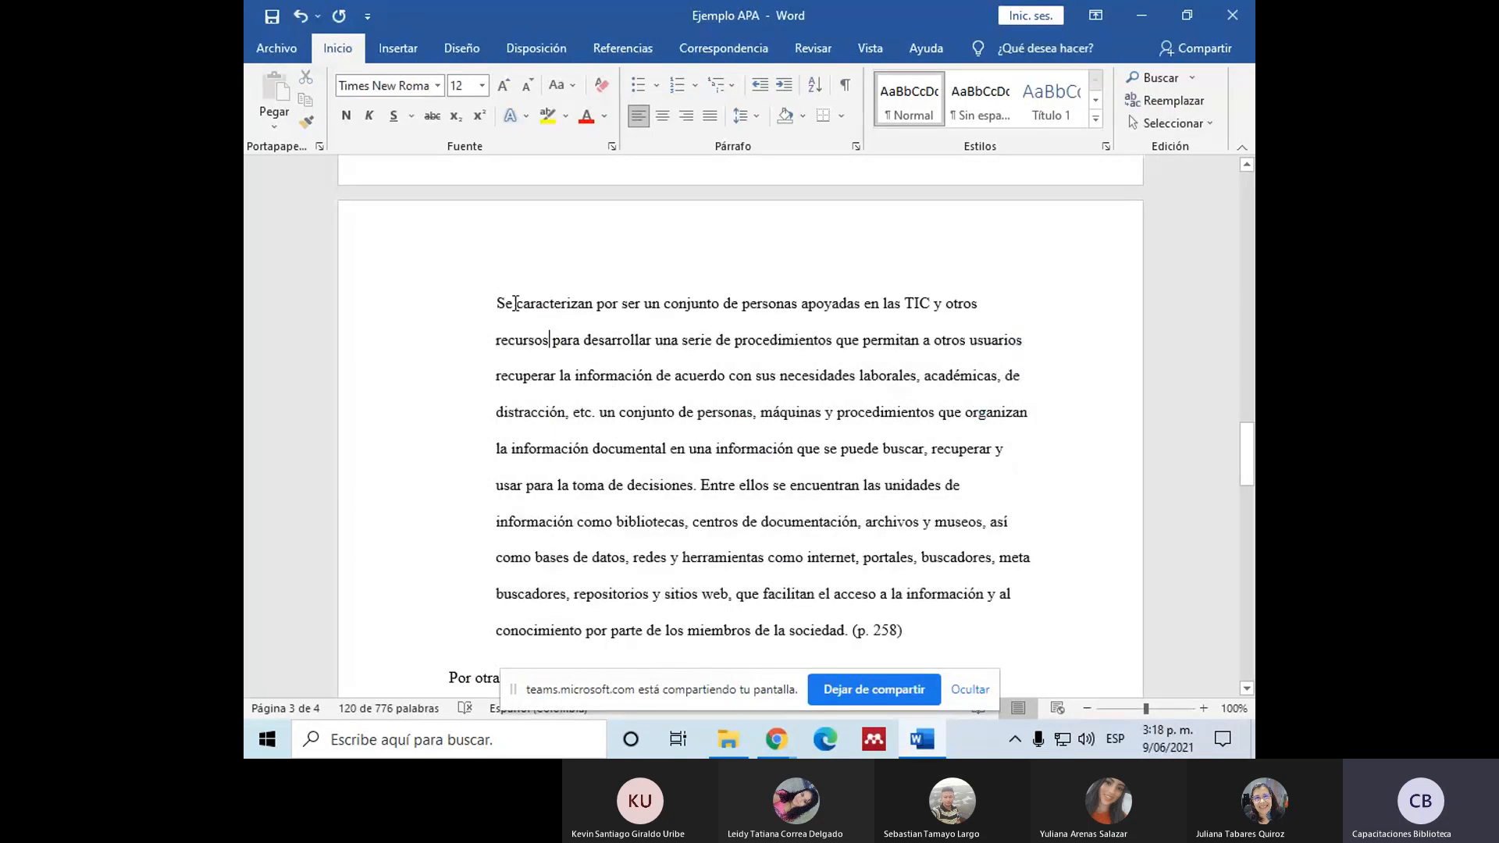
pyautogui.moveTo(498, 305); pyautogui.dragTo(909, 620)
pyautogui.moveTo(497, 304); pyautogui.dragTo(981, 309)
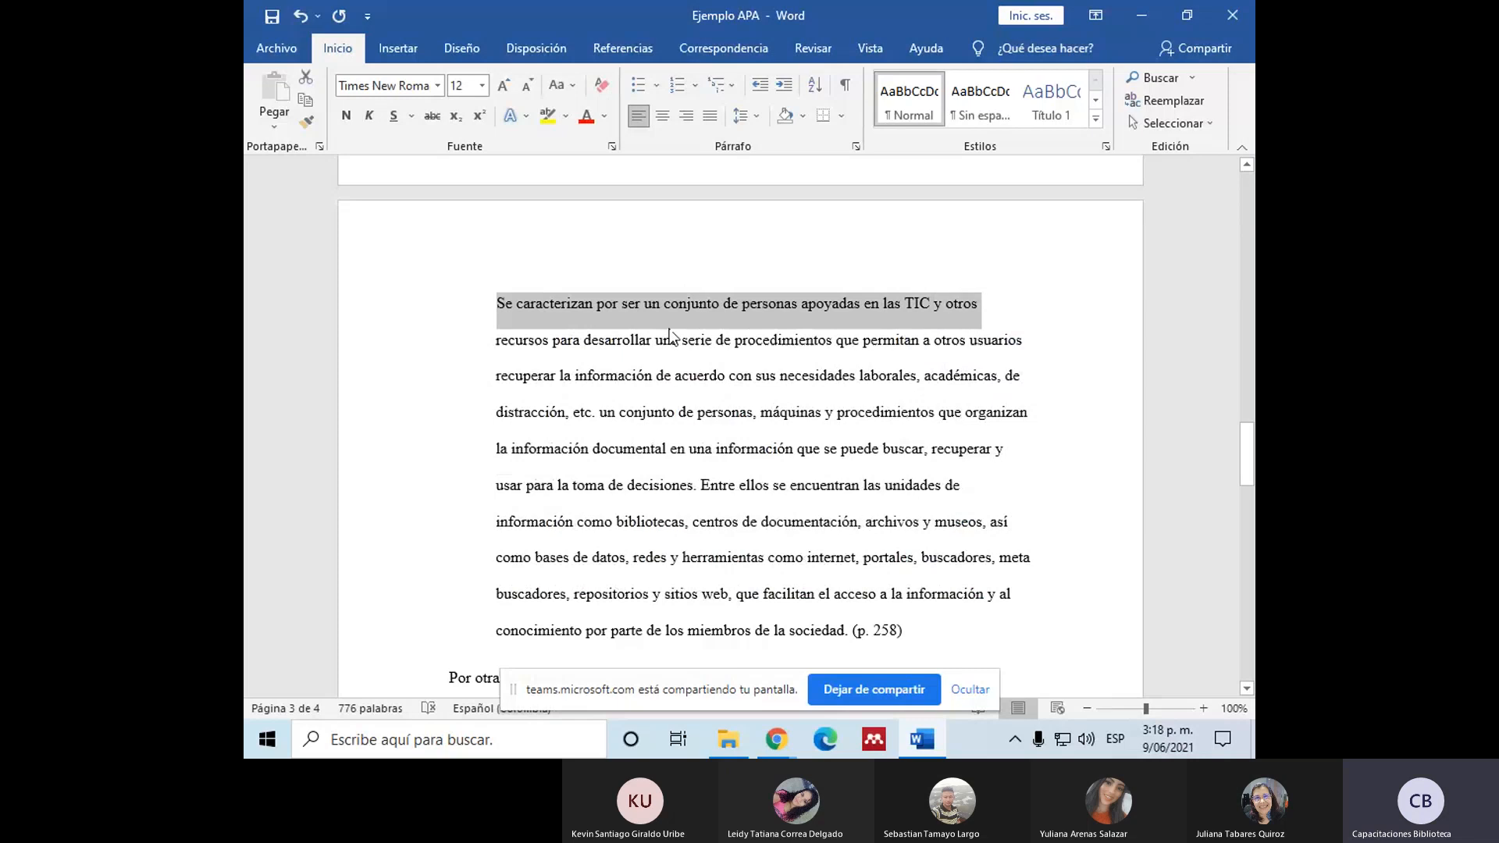
pyautogui.click(611, 315)
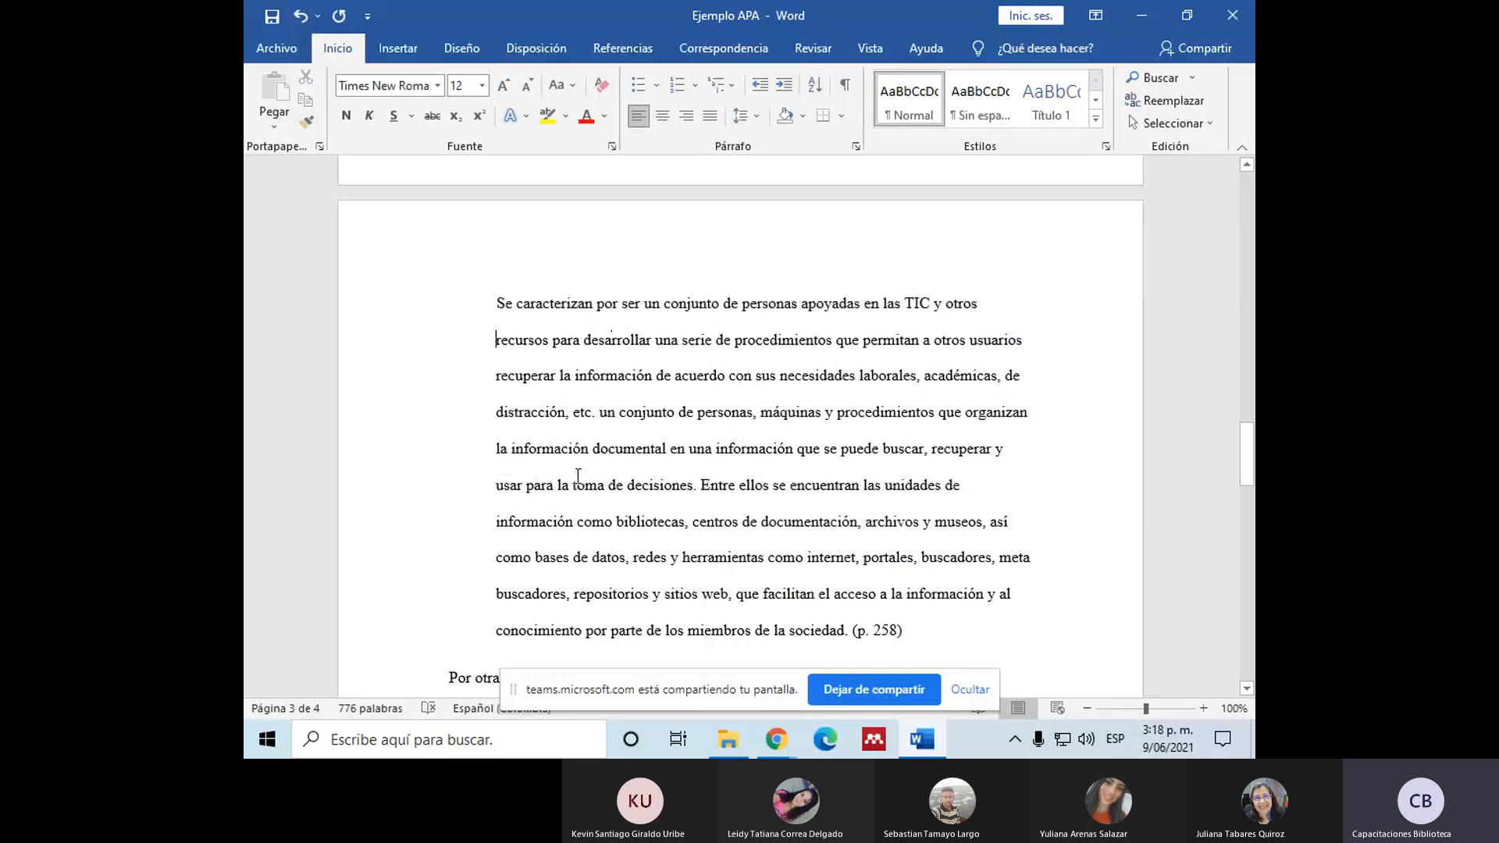
# Step: Apply a special first-line indent (Primera línea) of 1,27 cm to the quotation beginning "La importancia que tiene la alfabetización informacional"
pyautogui.scroll(-10, 578, 476)
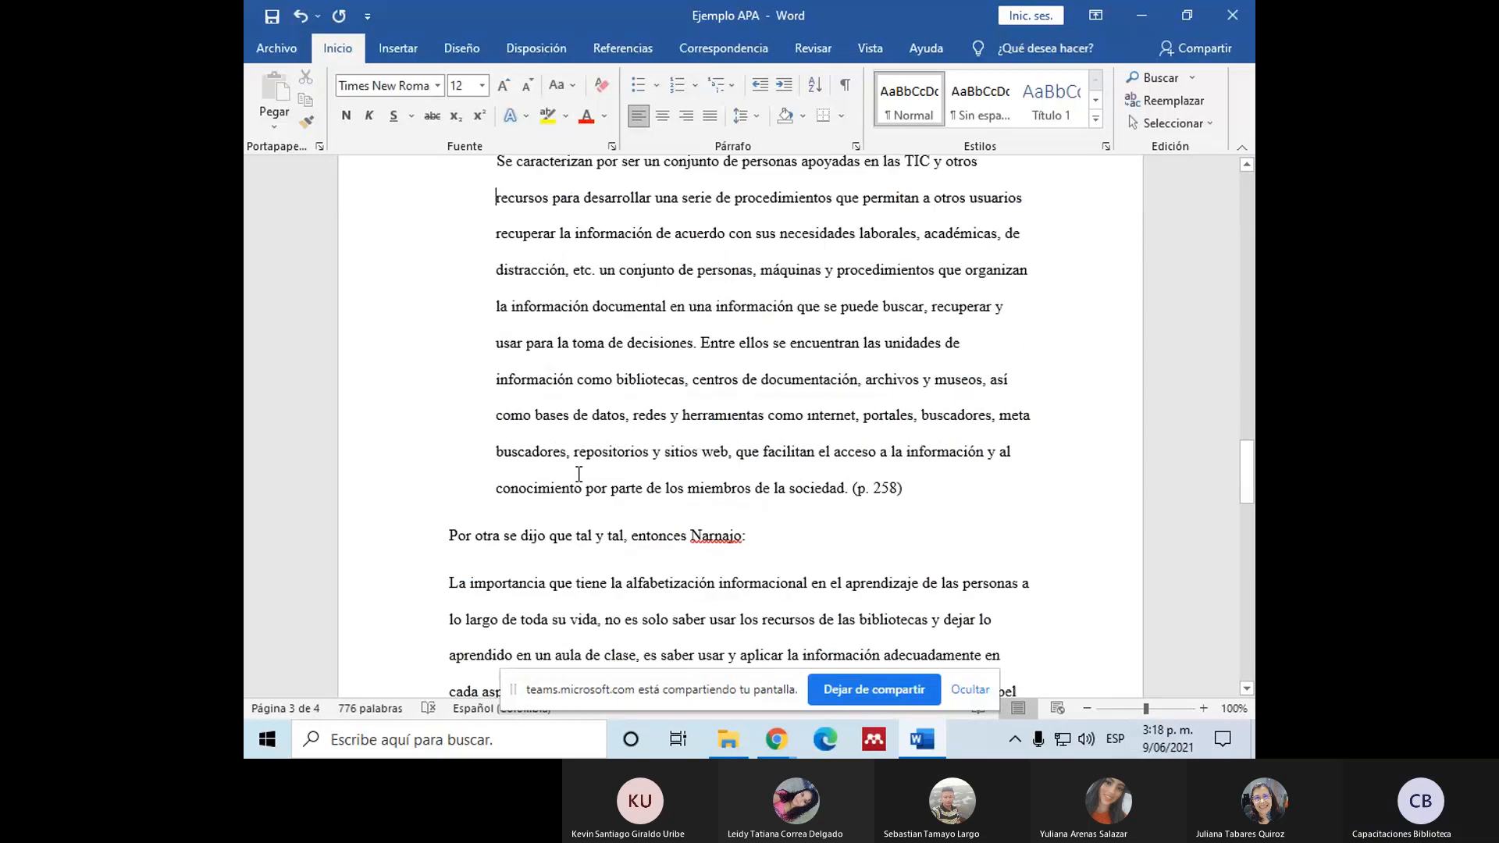
pyautogui.moveTo(450, 251); pyautogui.dragTo(938, 570)
pyautogui.scroll(1, 939, 570)
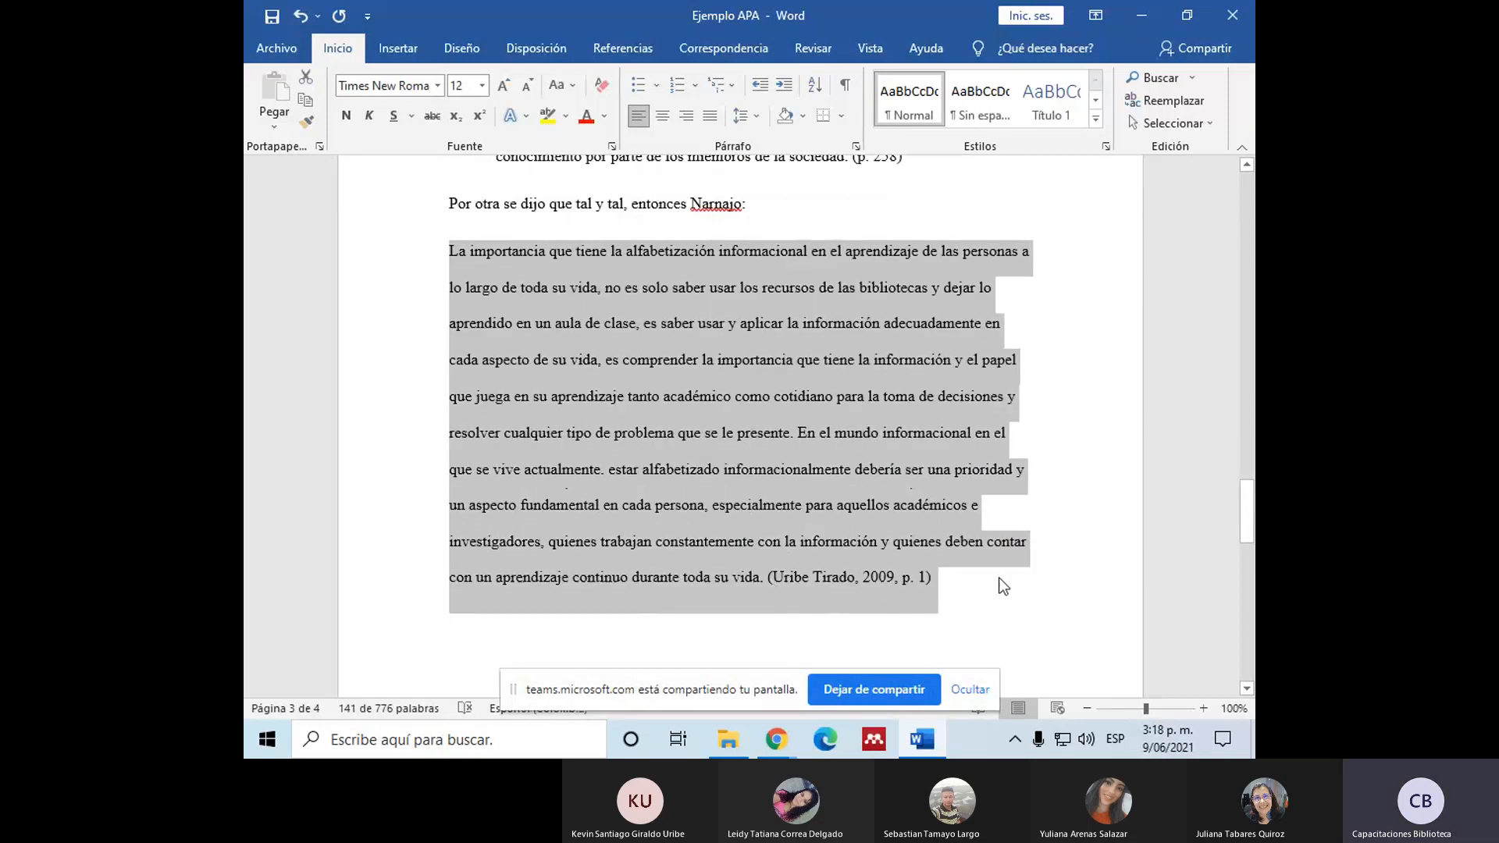
pyautogui.scroll(3, 664, 290)
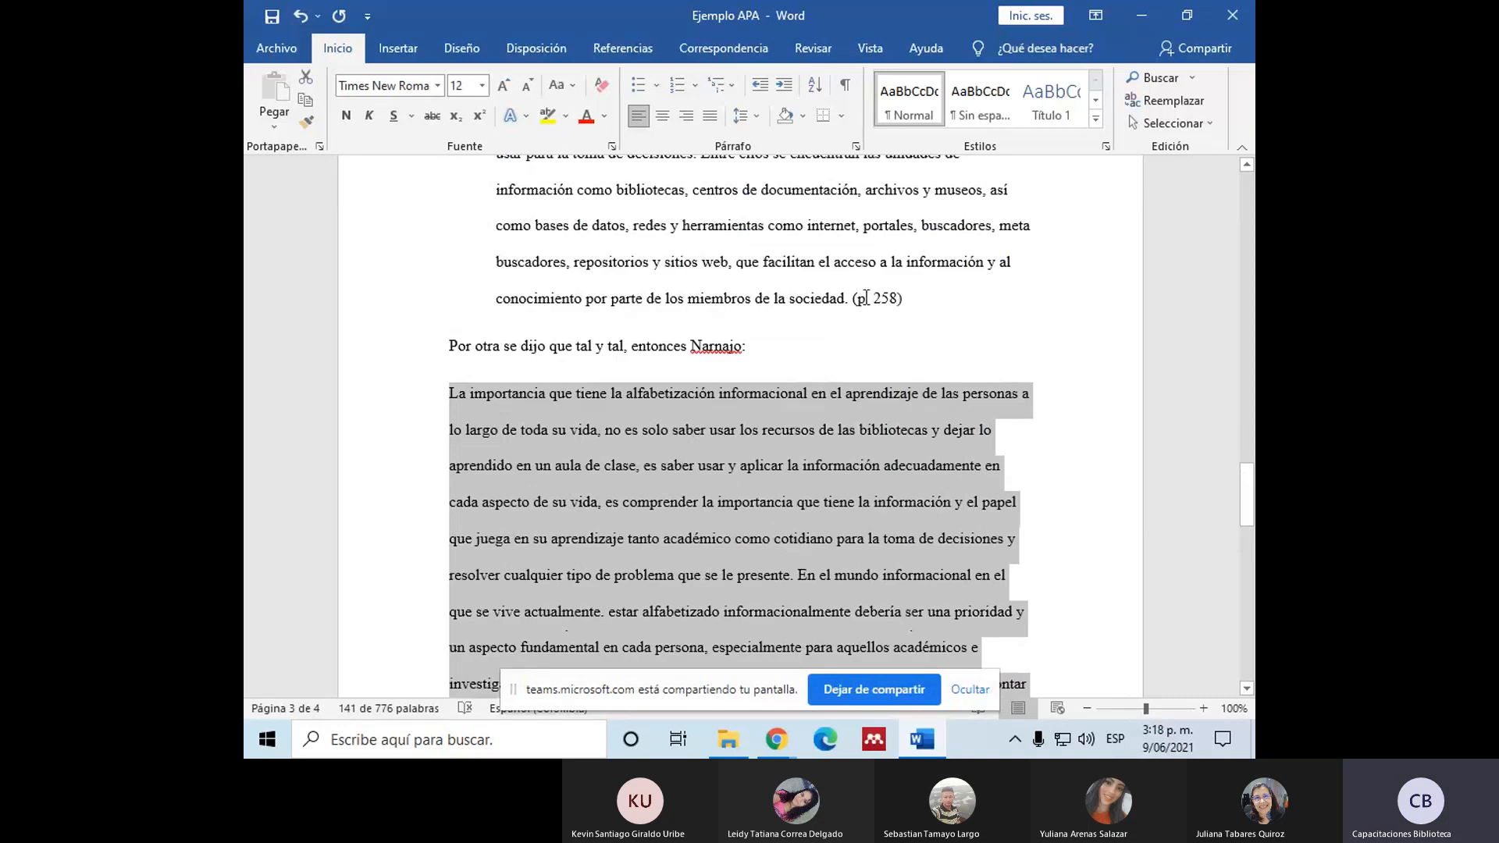
pyautogui.scroll(-3, 971, 473)
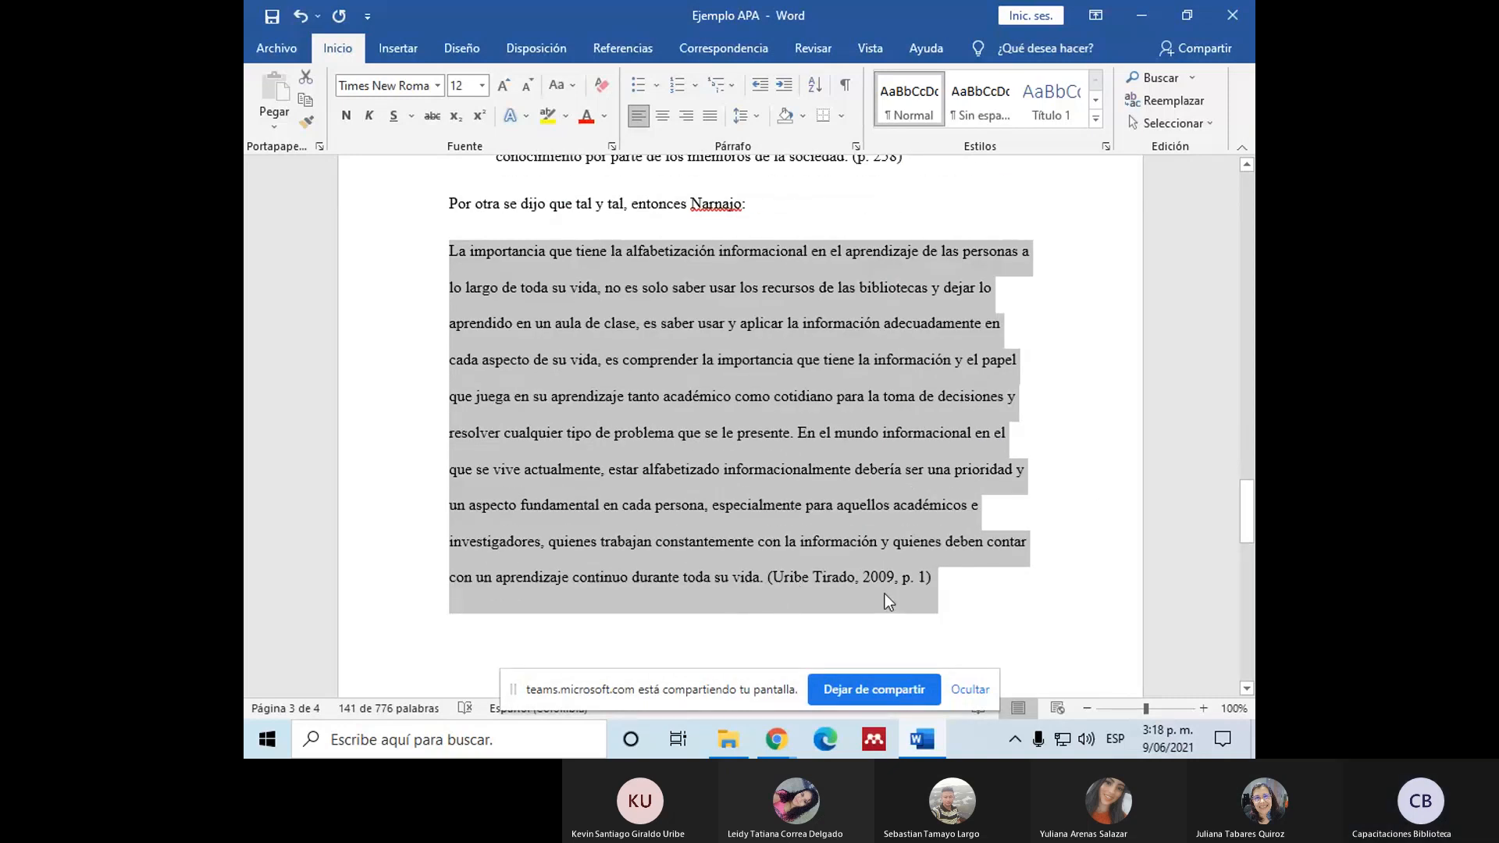
pyautogui.click(857, 146)
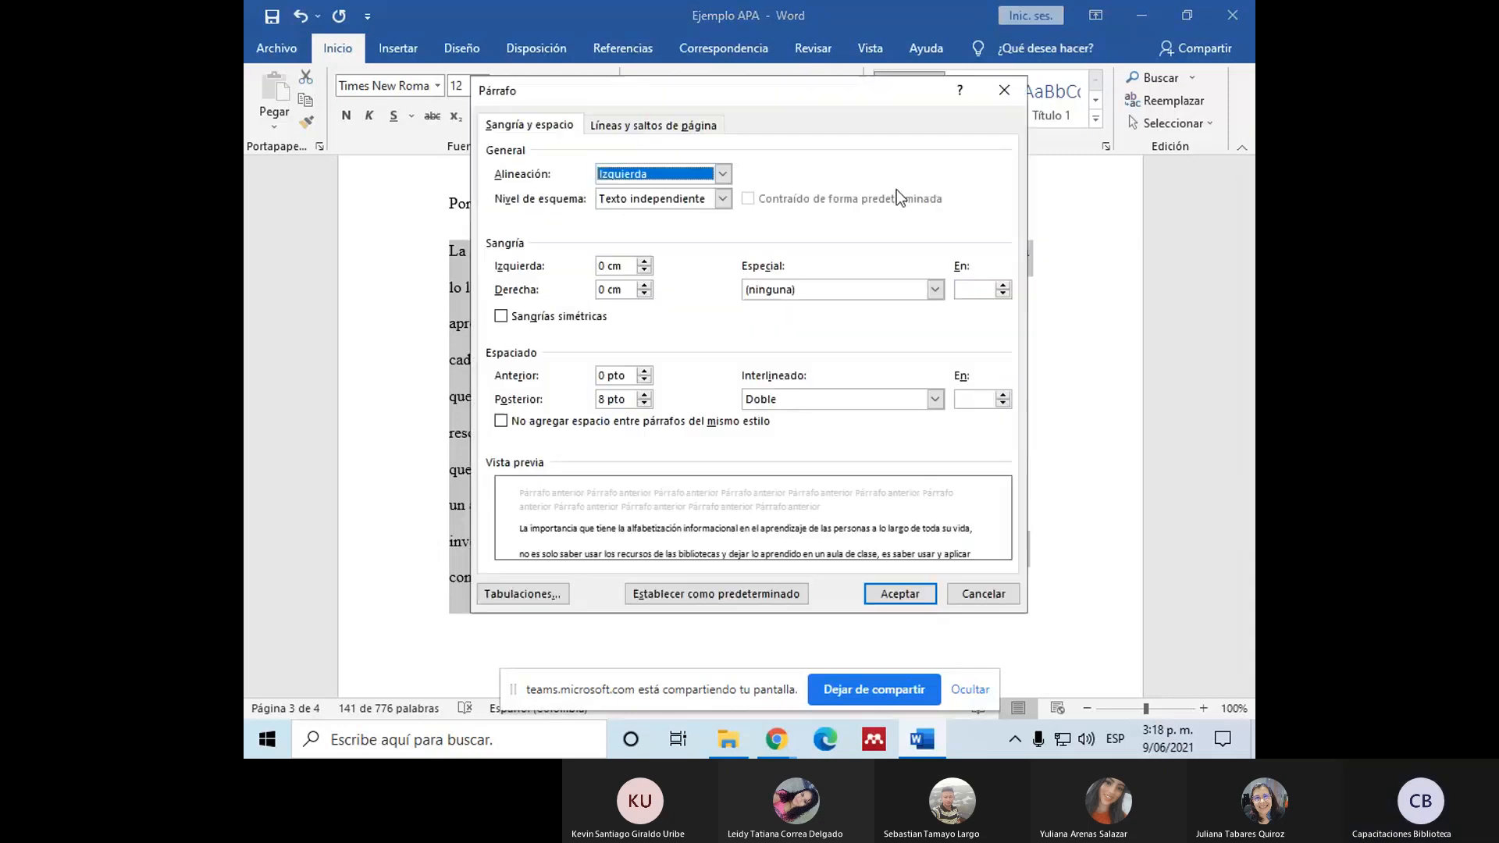
pyautogui.click(935, 289)
pyautogui.click(894, 320)
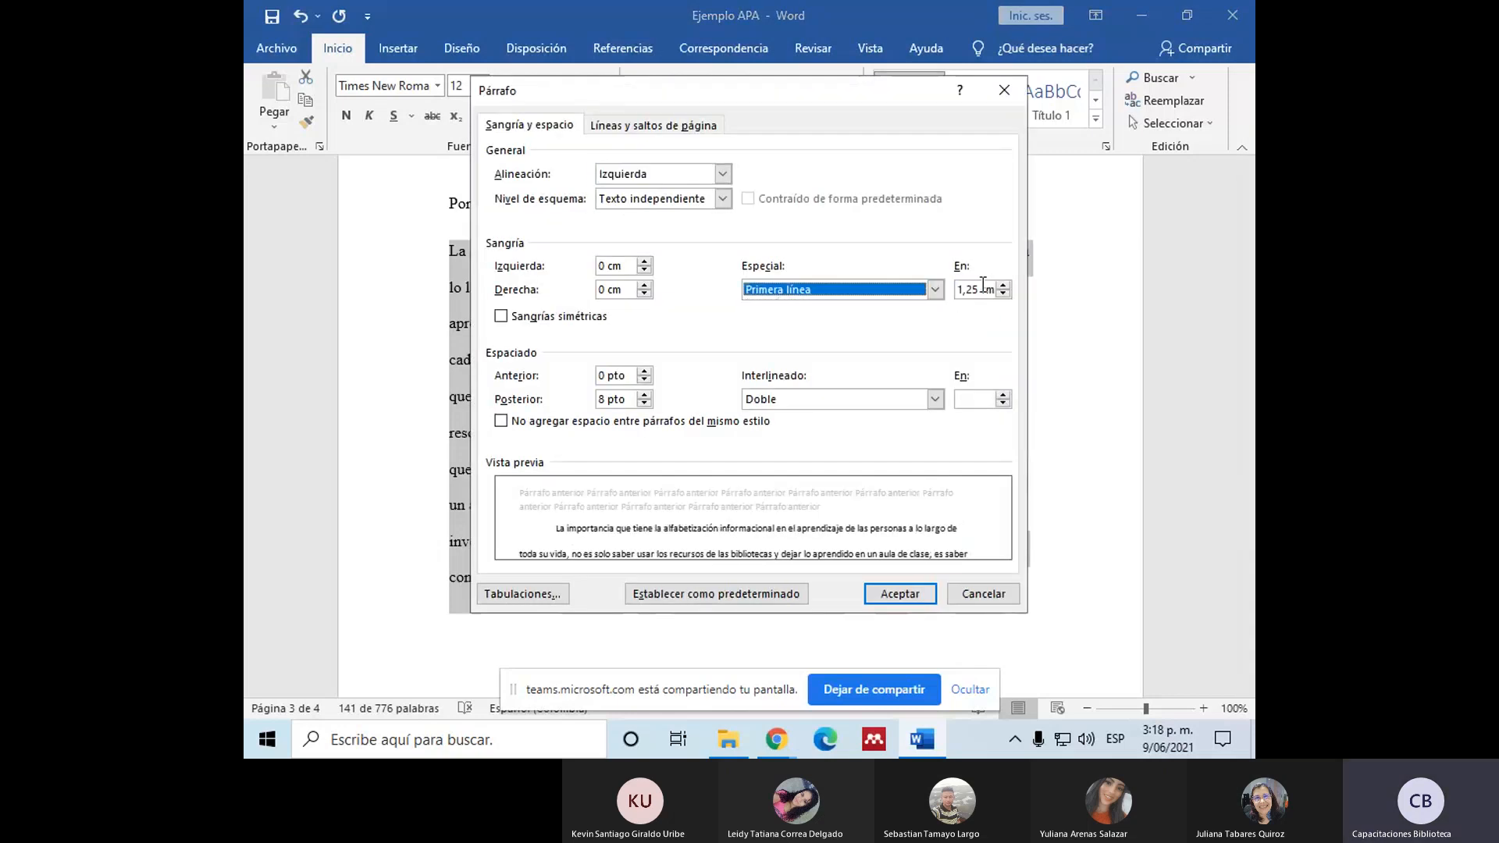
pyautogui.click(979, 288)
pyautogui.press('BackSpace')
pyautogui.write('7')
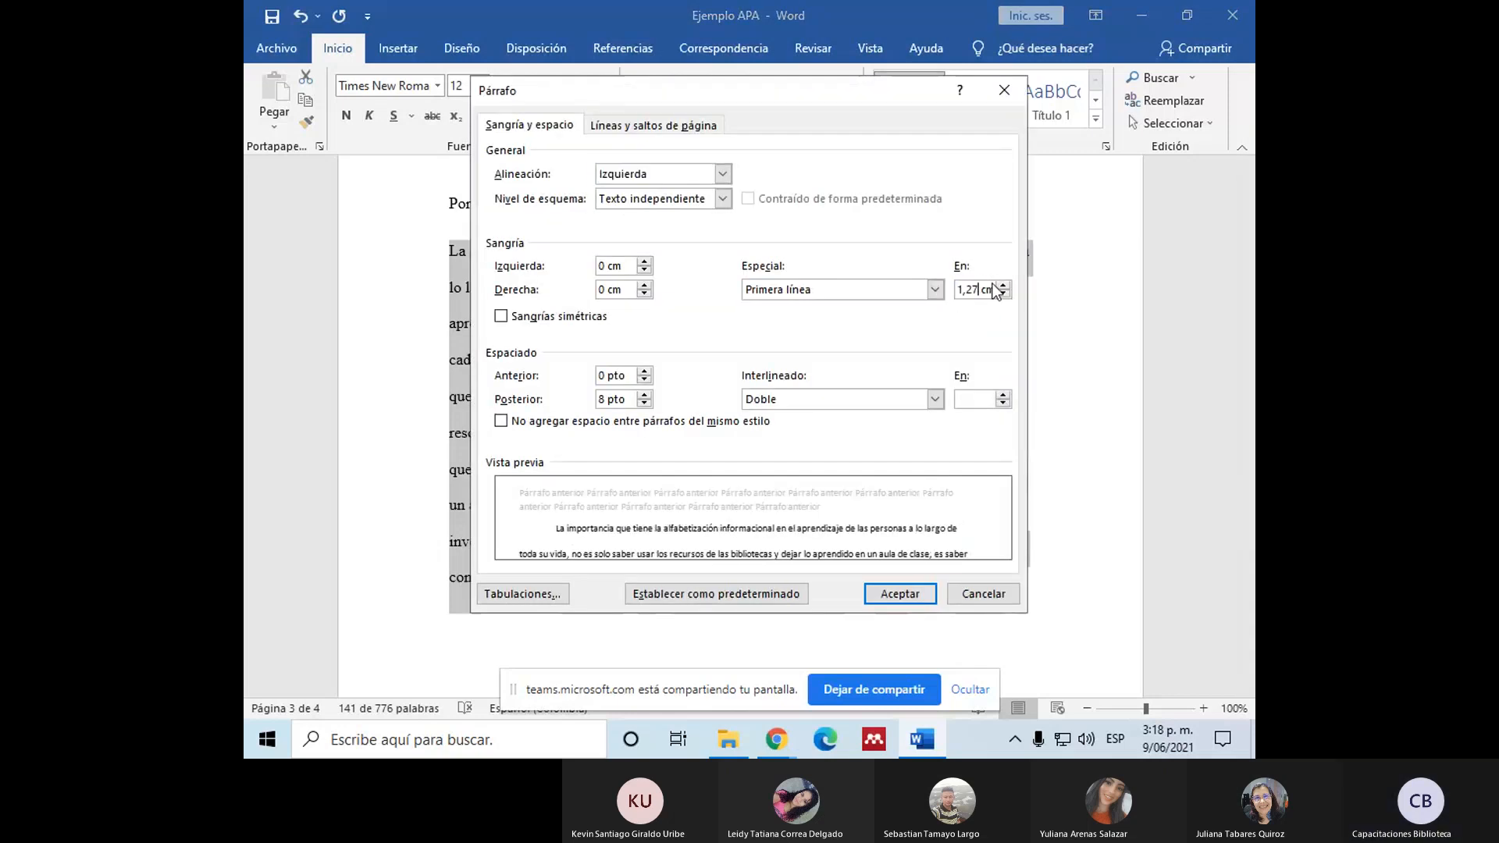
pyautogui.click(898, 594)
# Step: Indent the remaining lines of the "La importancia" quotation so the whole block aligns with its first line
pyautogui.click(445, 289)
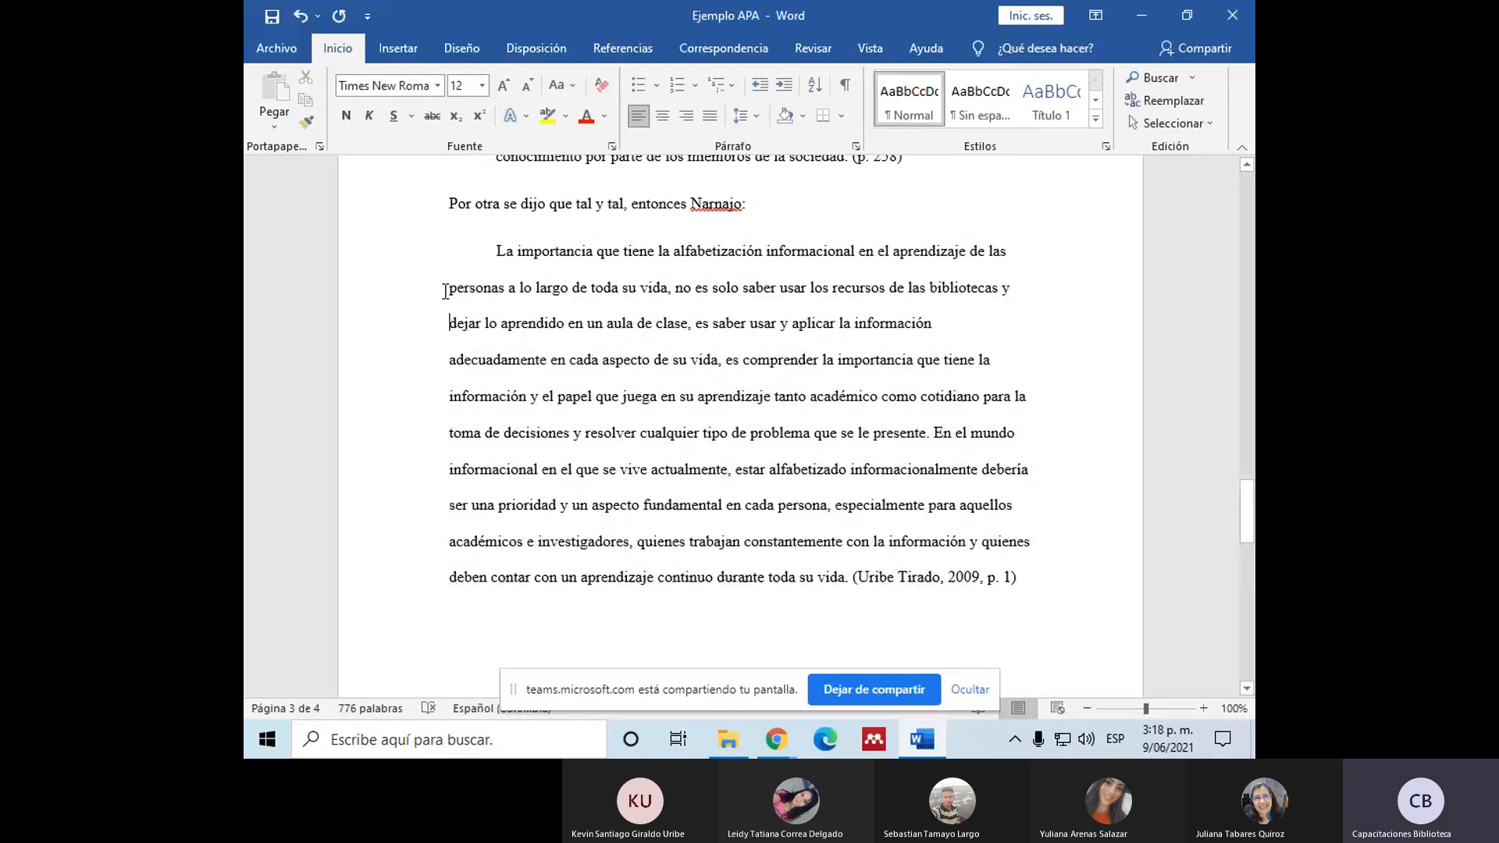
pyautogui.press('Tab')
pyautogui.scroll(-2, 976, 616)
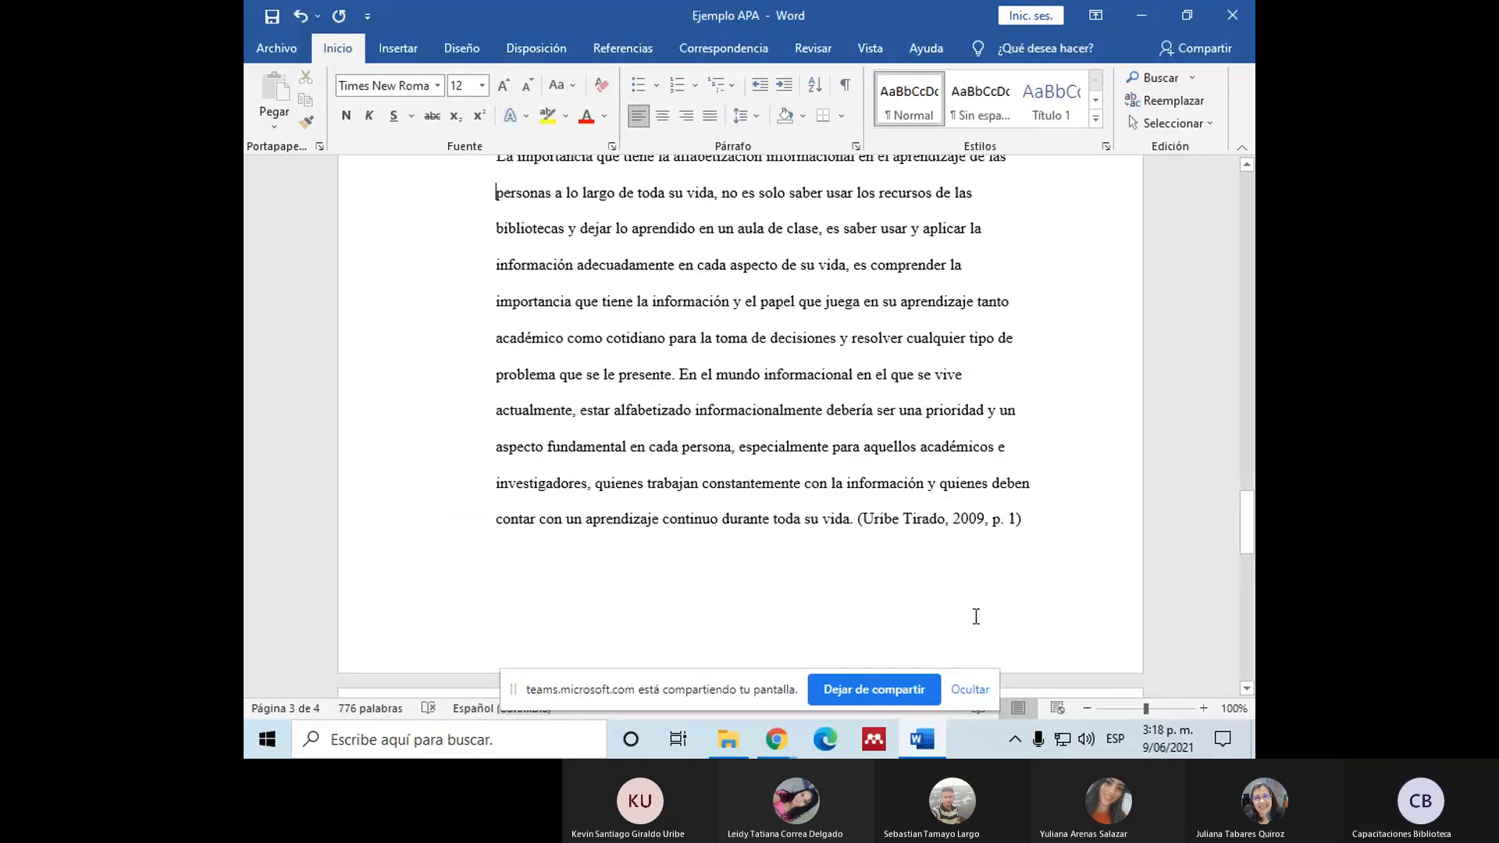
# Step: Examine the parenthetical citation closing the "La importancia" quotation and compare it with the page-only citation closing the previous block quotation
pyautogui.scroll(1, 916, 515)
pyautogui.moveTo(854, 574); pyautogui.dragTo(1042, 567)
pyautogui.moveTo(863, 569); pyautogui.dragTo(986, 567)
pyautogui.click(1036, 574)
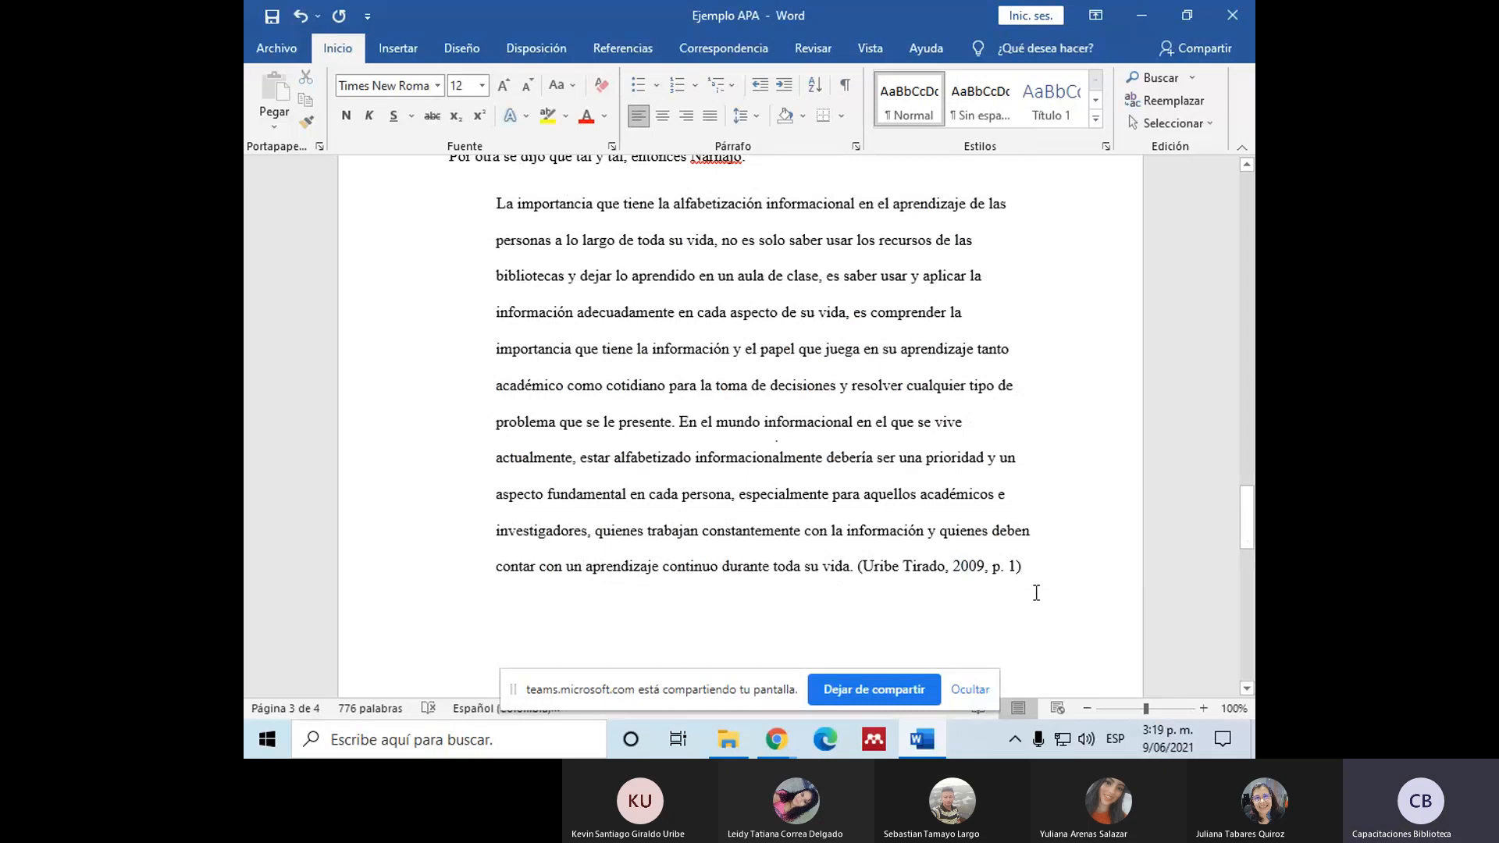
pyautogui.scroll(10, 969, 508)
pyautogui.click(912, 514)
pyautogui.scroll(3, 918, 546)
pyautogui.scroll(-5, 922, 569)
pyautogui.scroll(4, 906, 539)
pyautogui.scroll(-2, 843, 443)
pyautogui.scroll(-2, 795, 430)
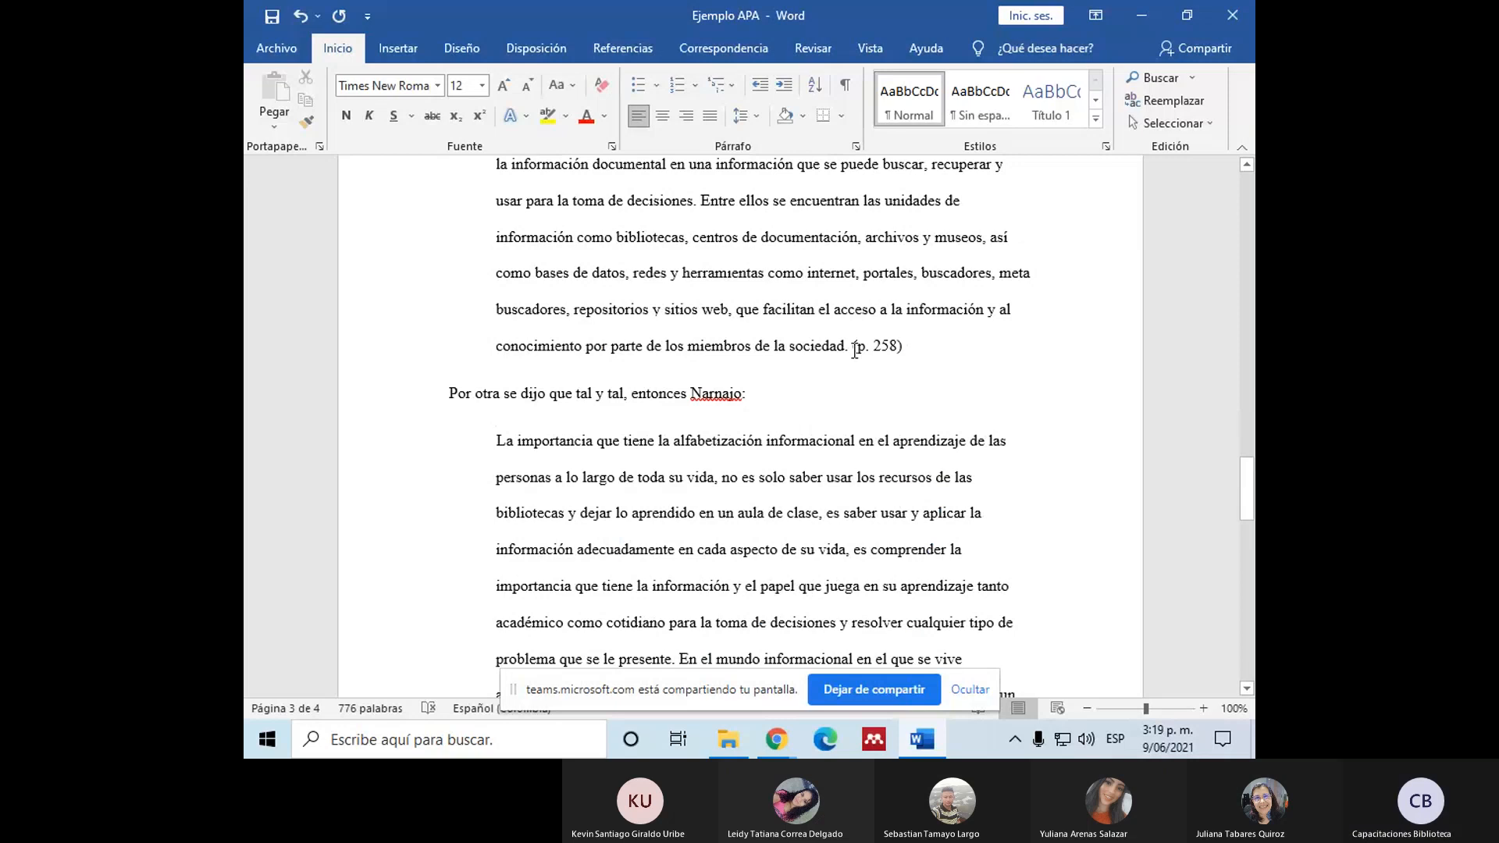
pyautogui.scroll(-4, 855, 349)
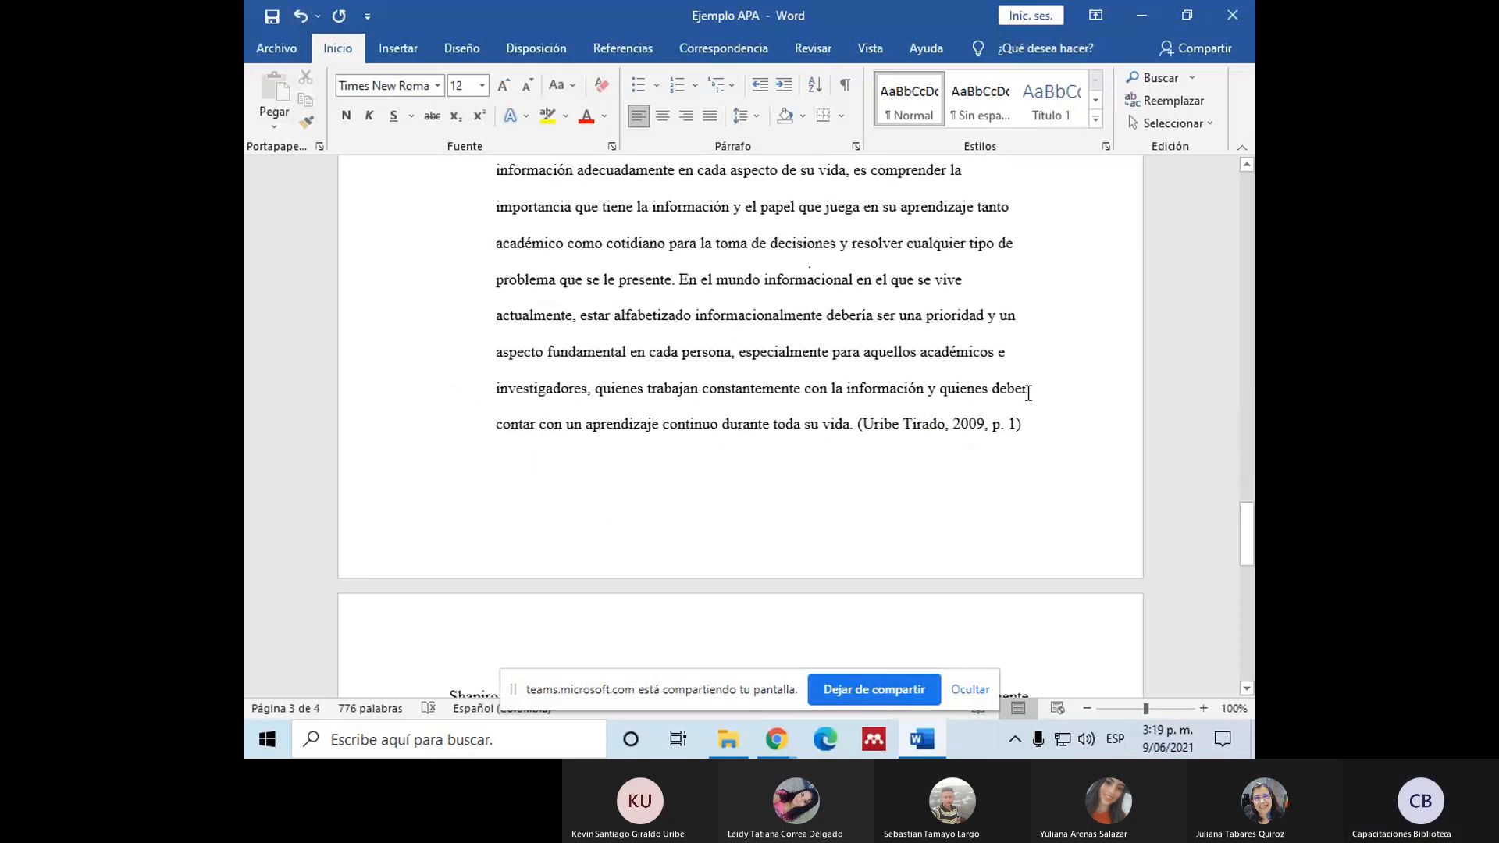
# Step: Add a new paragraph with the filler text "Skcmekclwmdkcoe" at the left margin after the "La importancia" quotation
pyautogui.click(1026, 430)
pyautogui.press('Return')
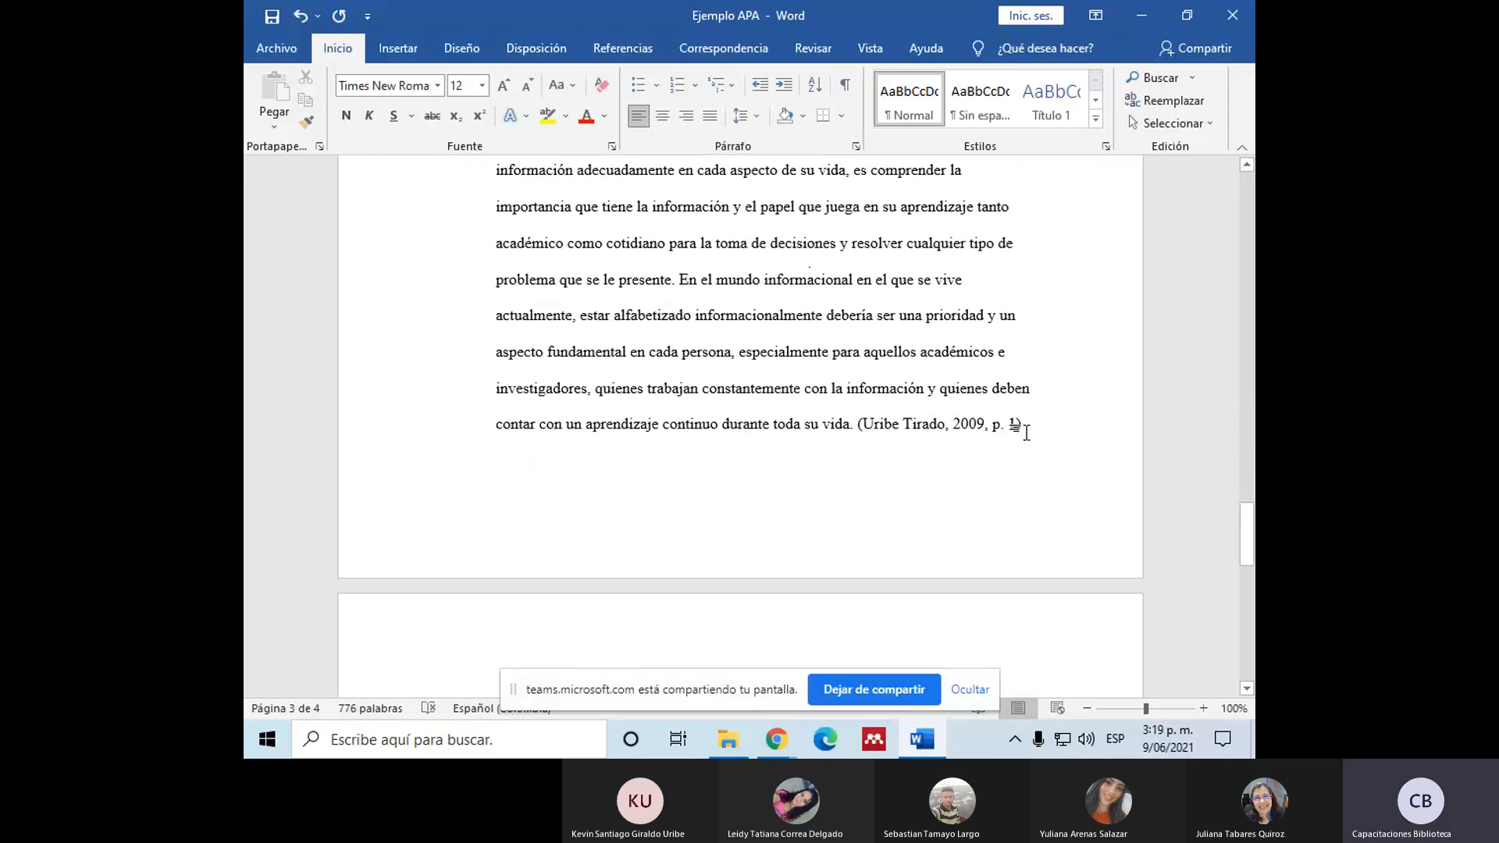
pyautogui.scroll(-1, 1027, 434)
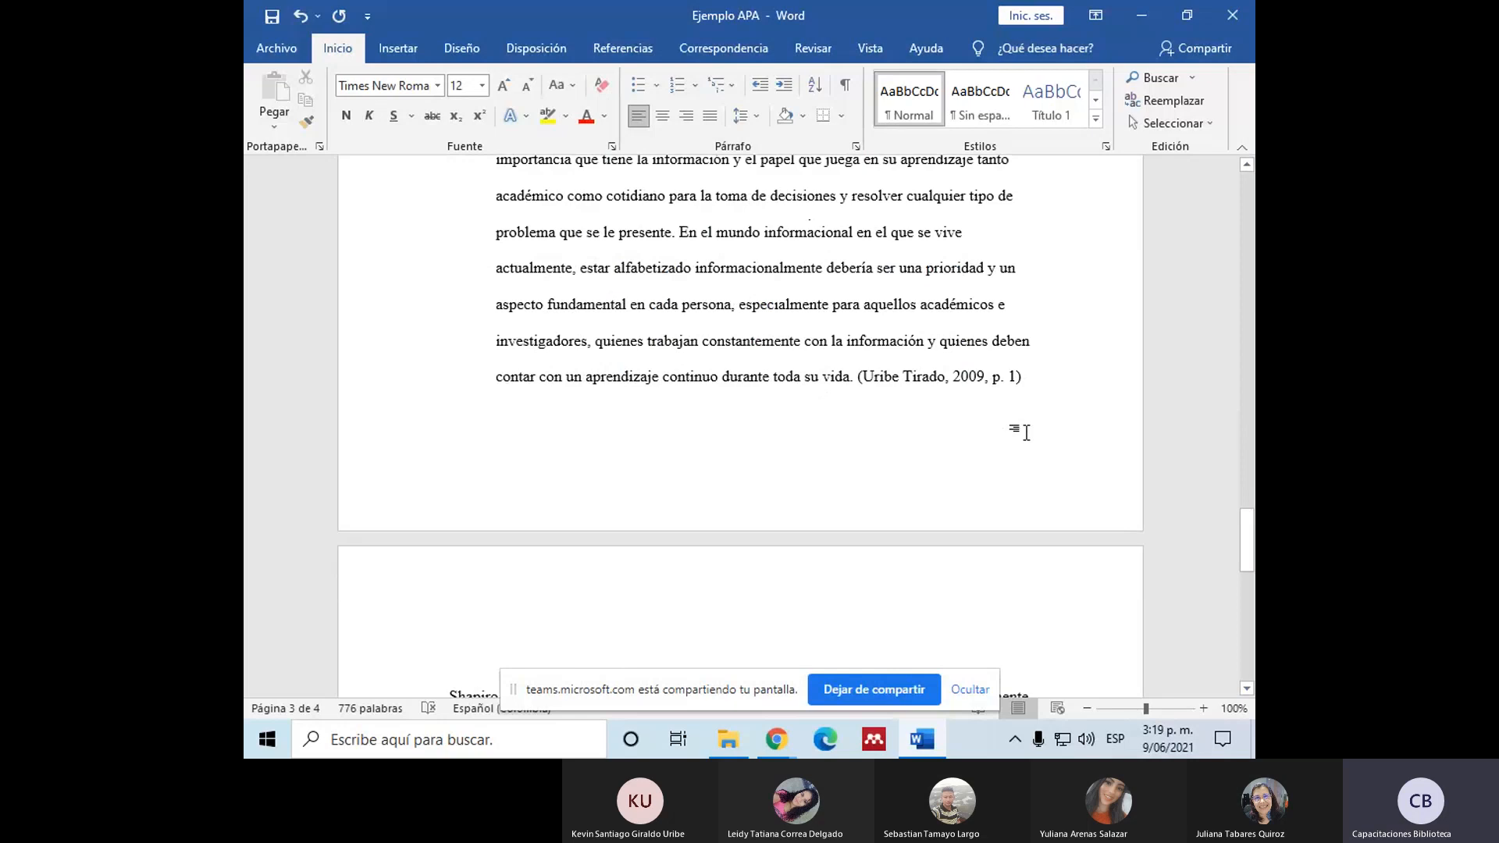
pyautogui.write('Skcmekclwmdkcoe')
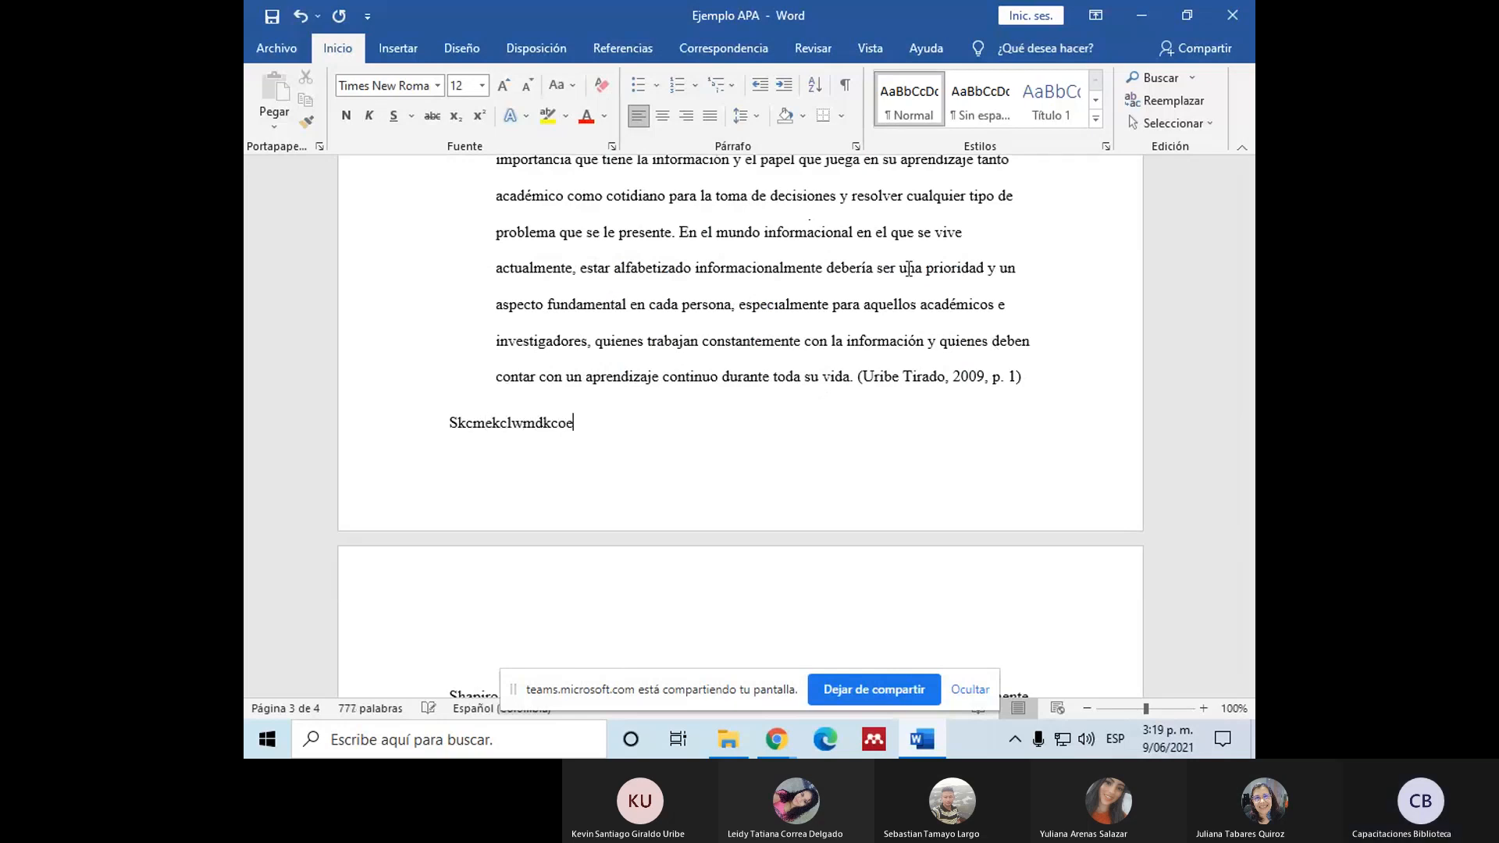
# Step: Review the indentation of the block quotations and of the body paragraphs with short in-text quotations, such as "Como lo define"
pyautogui.scroll(3, 543, 416)
pyautogui.scroll(2, 543, 417)
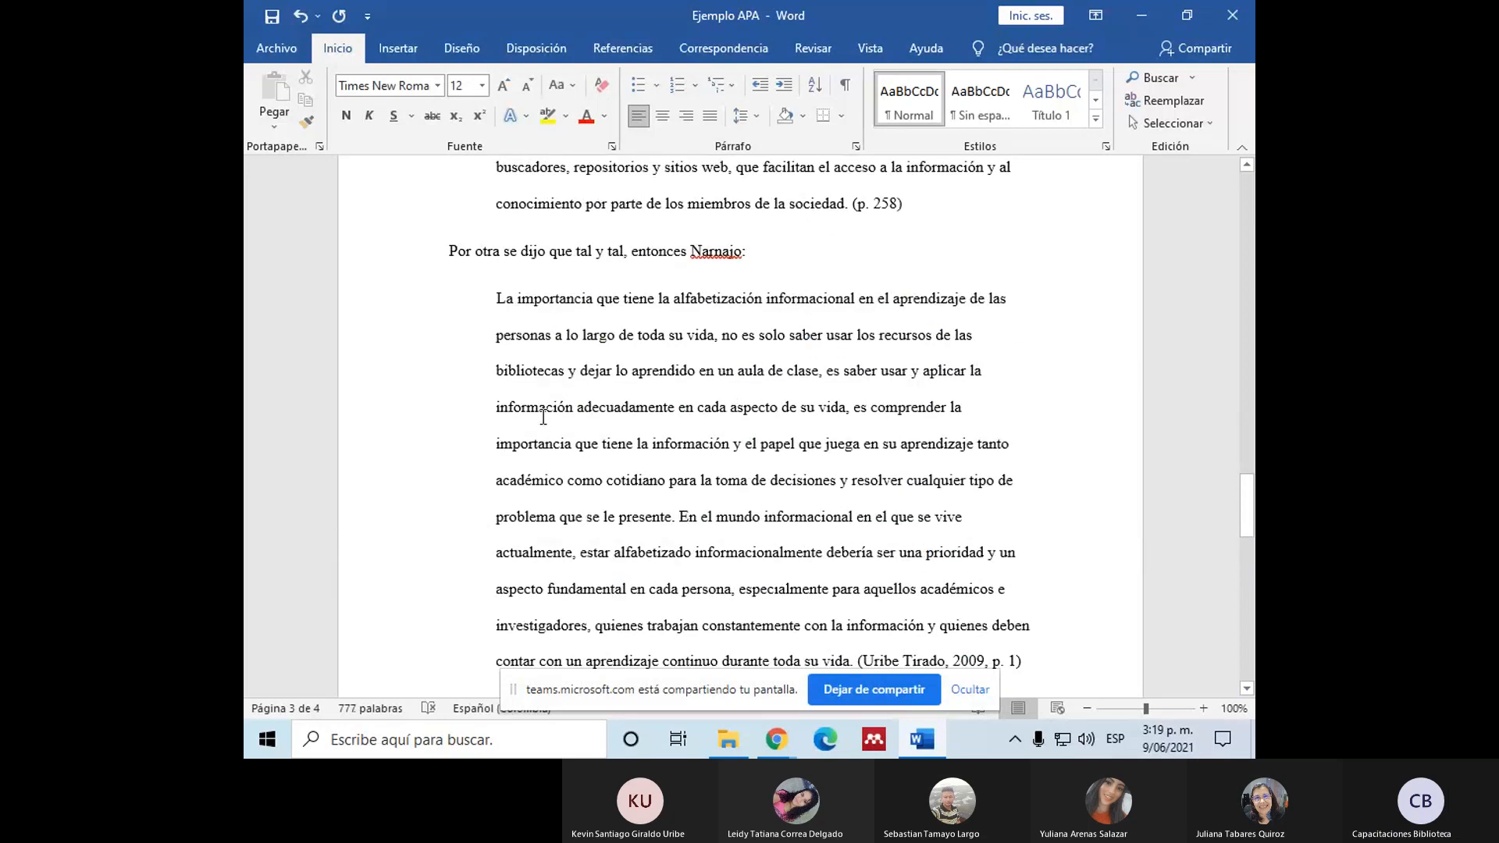
pyautogui.scroll(-20, 543, 417)
pyautogui.scroll(10, 543, 417)
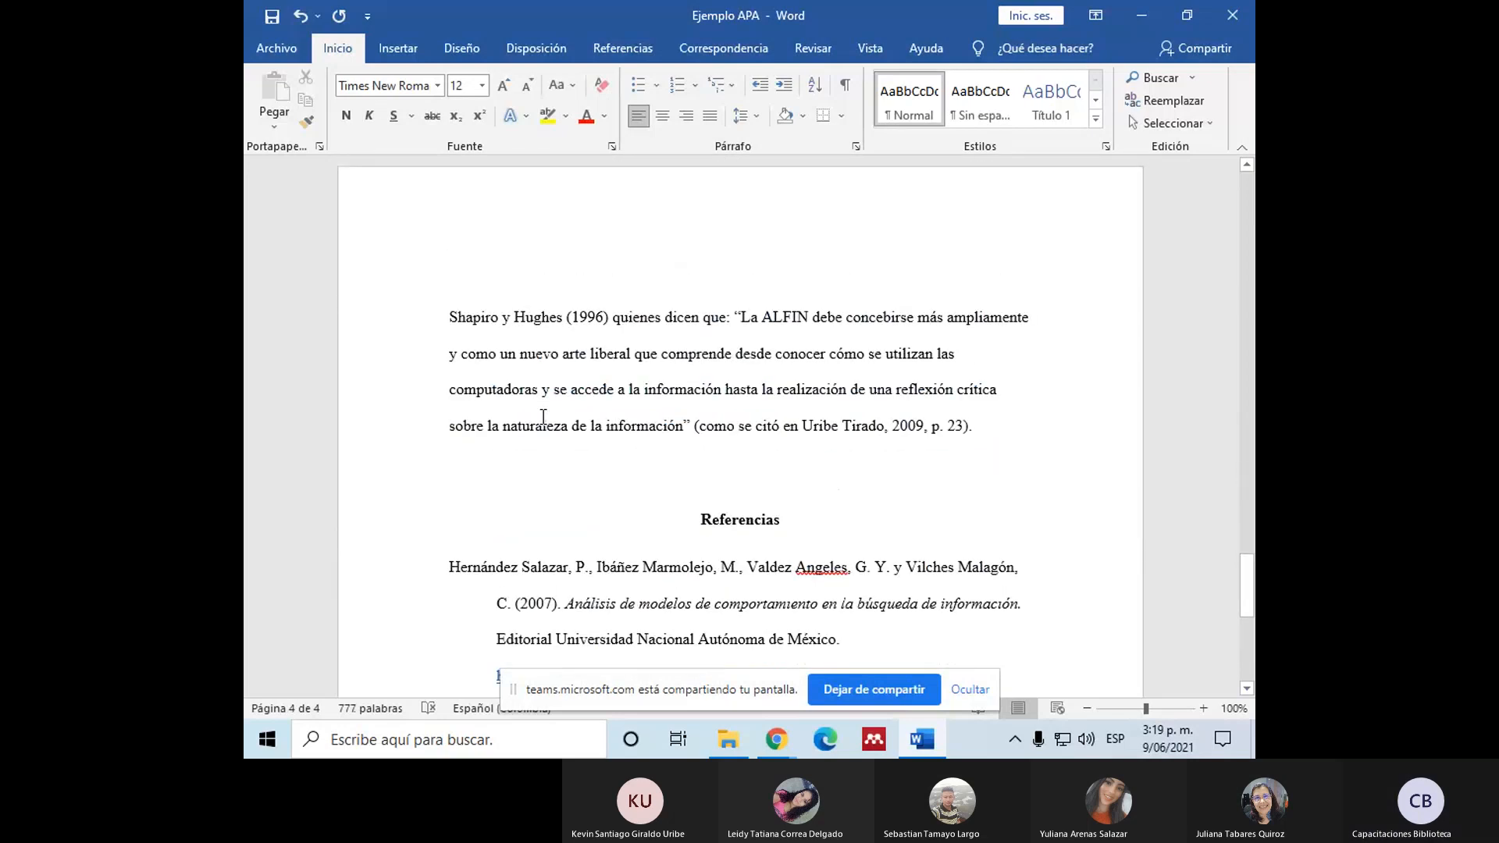
pyautogui.scroll(10, 543, 416)
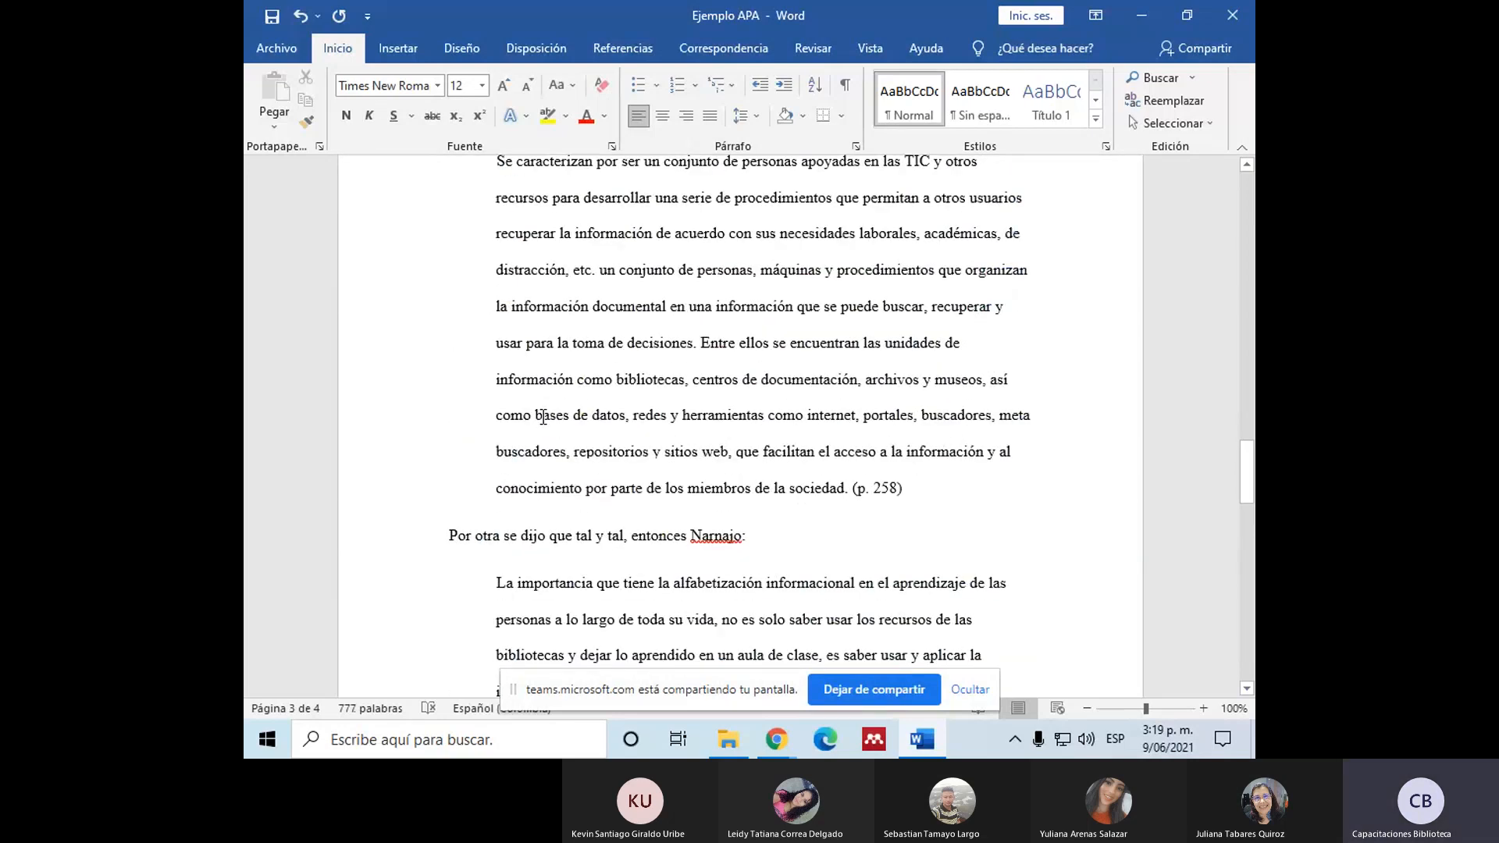
pyautogui.scroll(12, 543, 416)
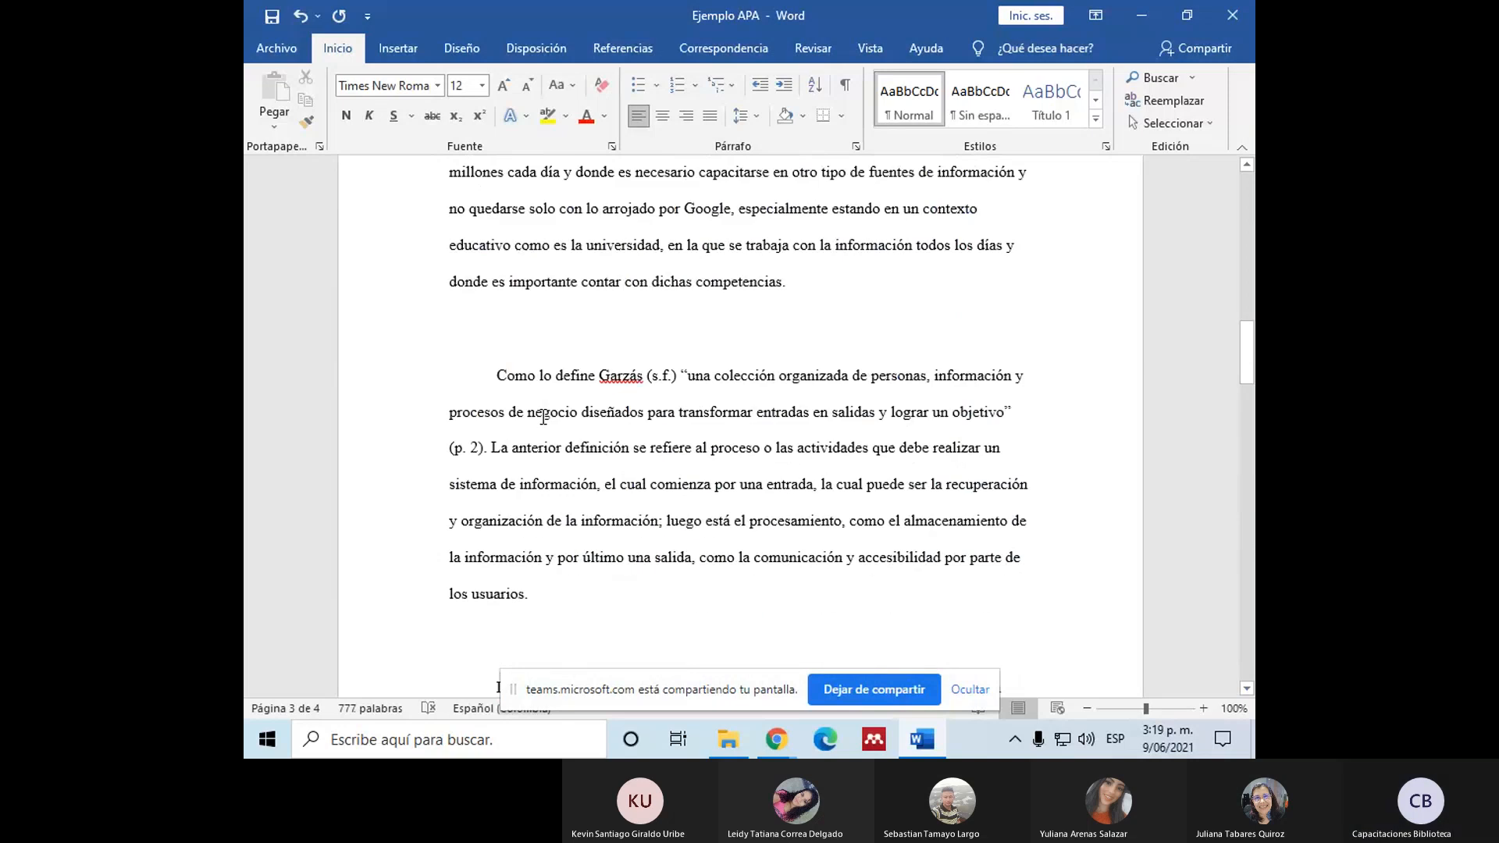
pyautogui.scroll(5, 494, 379)
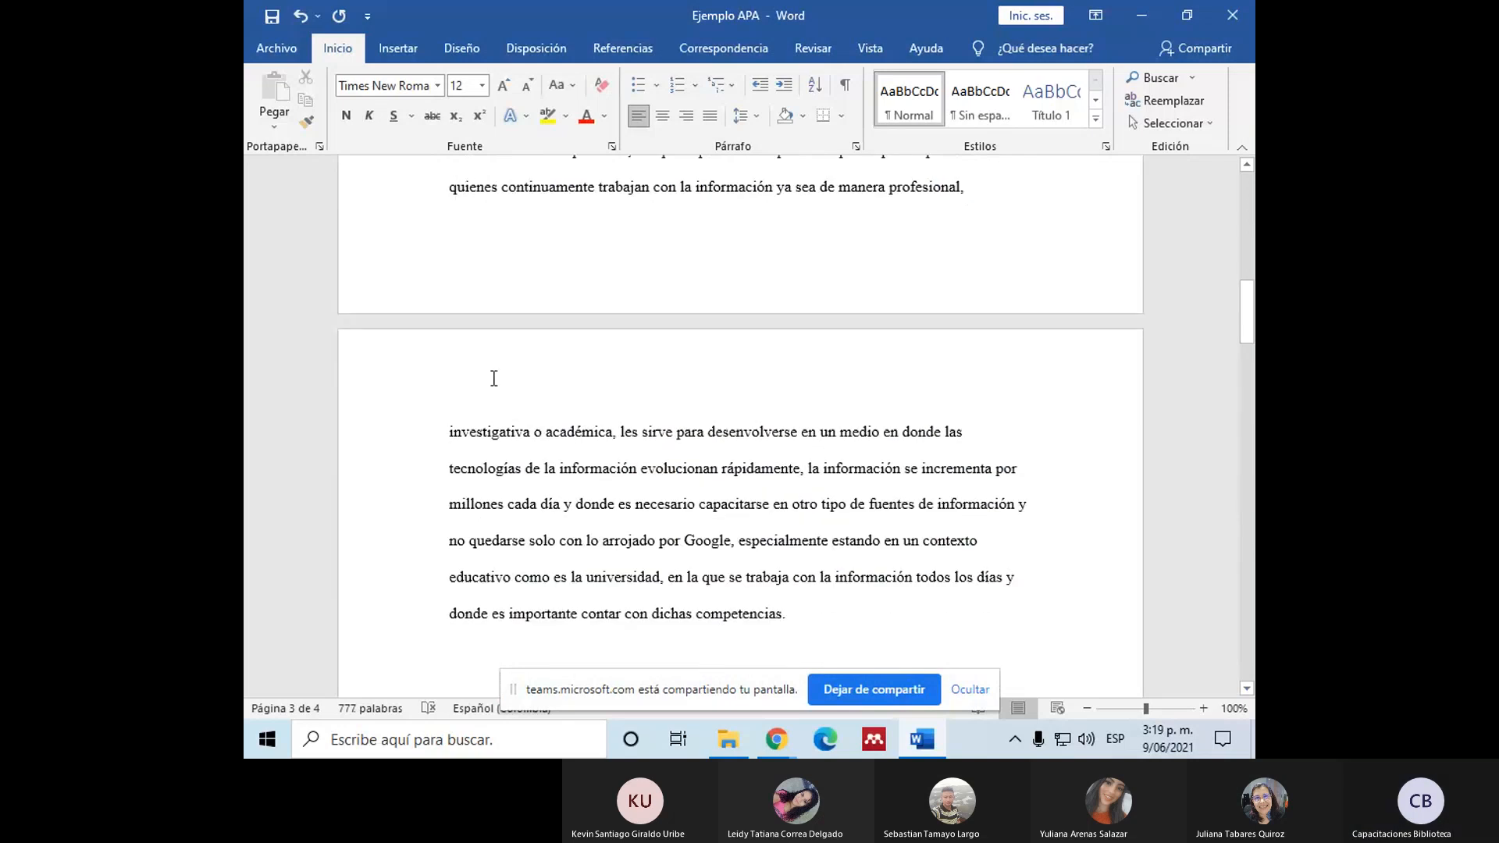
pyautogui.scroll(-5, 493, 378)
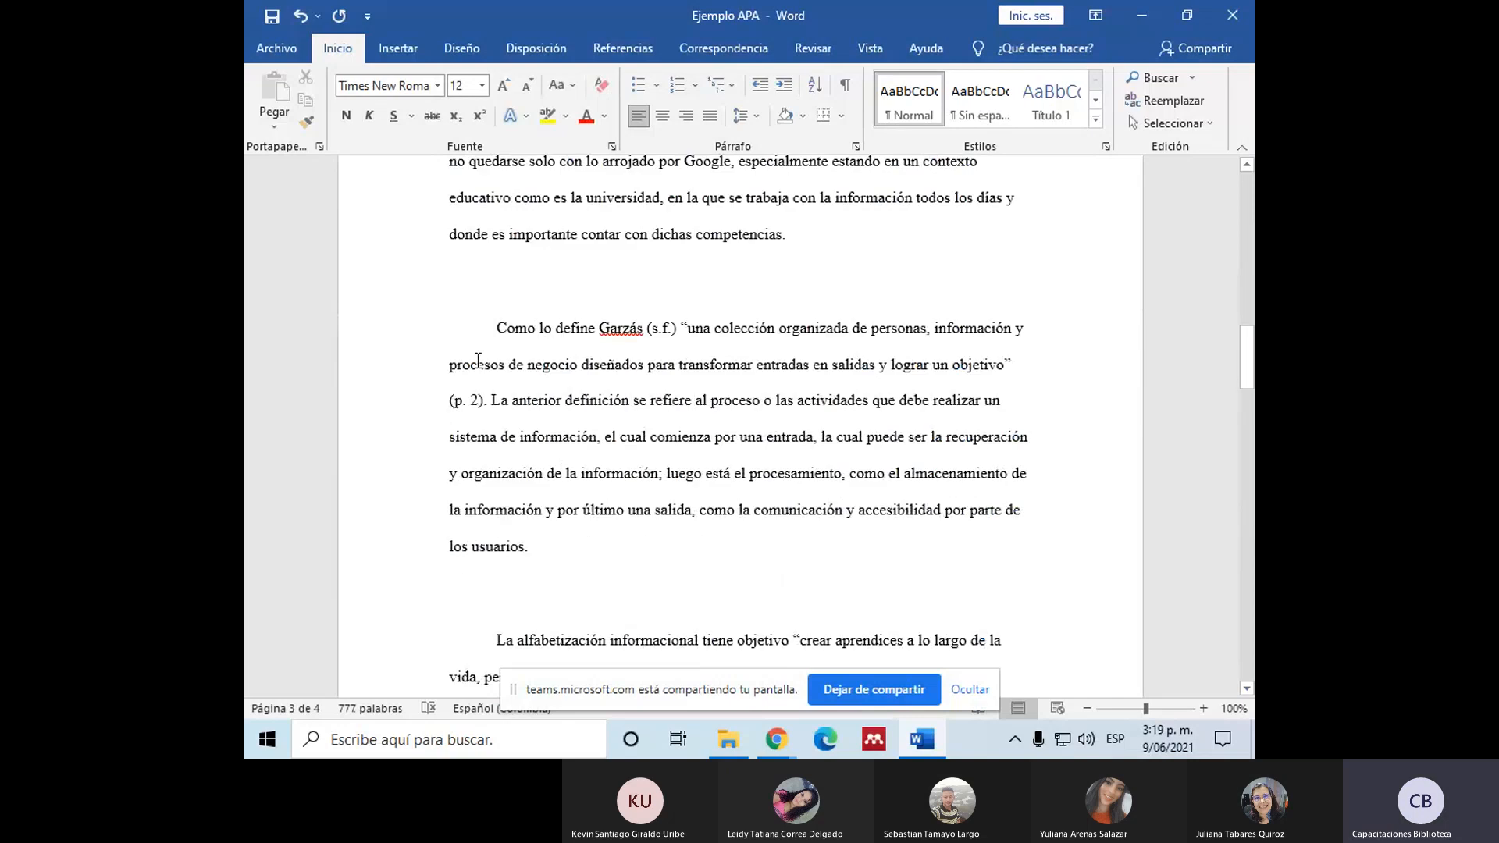
# Step: Switch to Chrome and search SciELO for articles on "medio ambiente", correcting the spelling of the query
pyautogui.scroll(-15, 478, 361)
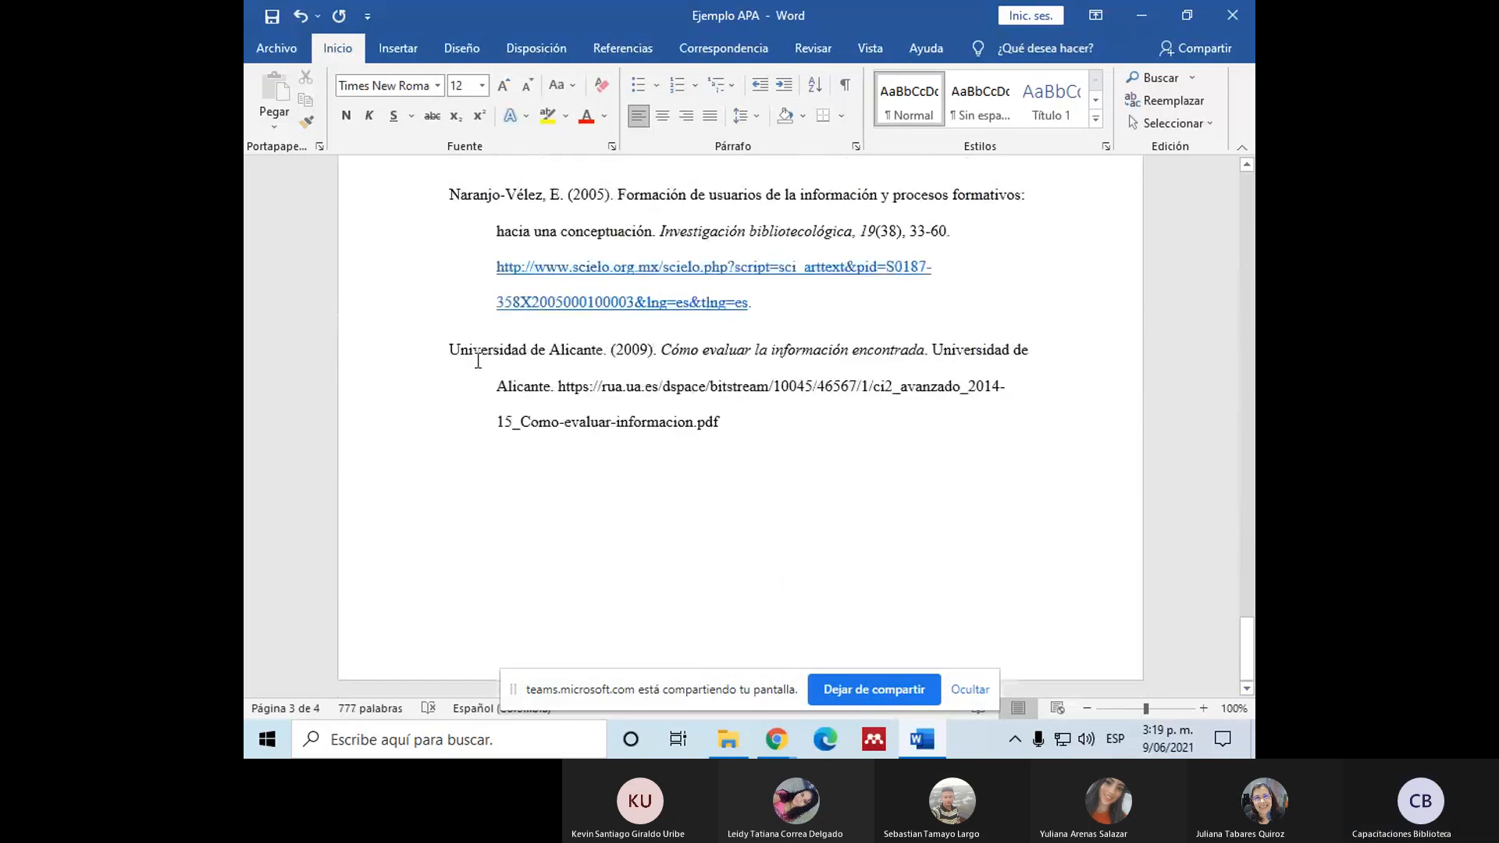
pyautogui.scroll(10, 478, 361)
pyautogui.moveTo(765, 728)
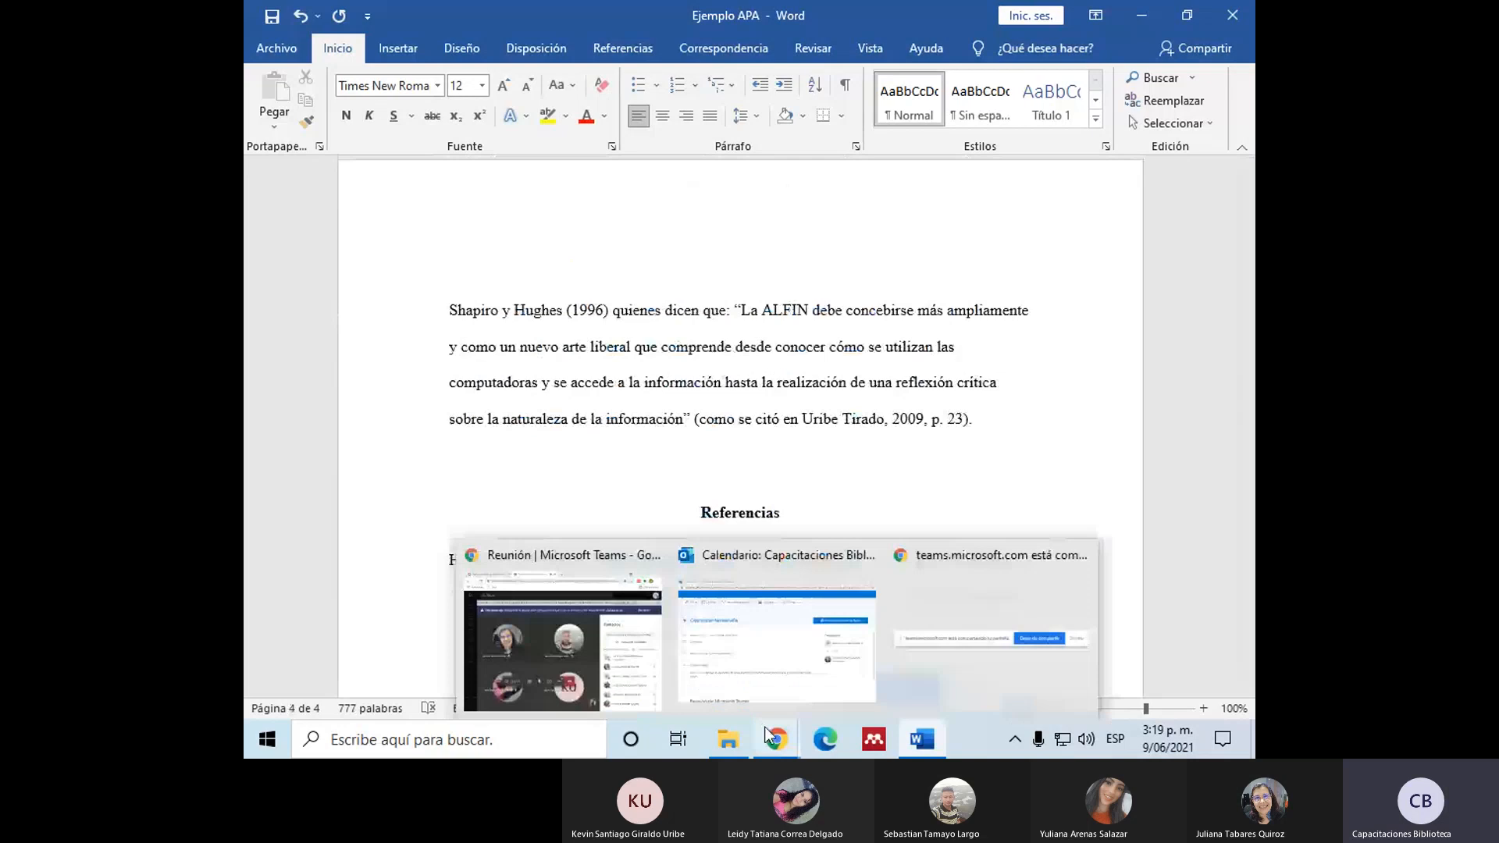
pyautogui.click(562, 642)
pyautogui.click(745, 19)
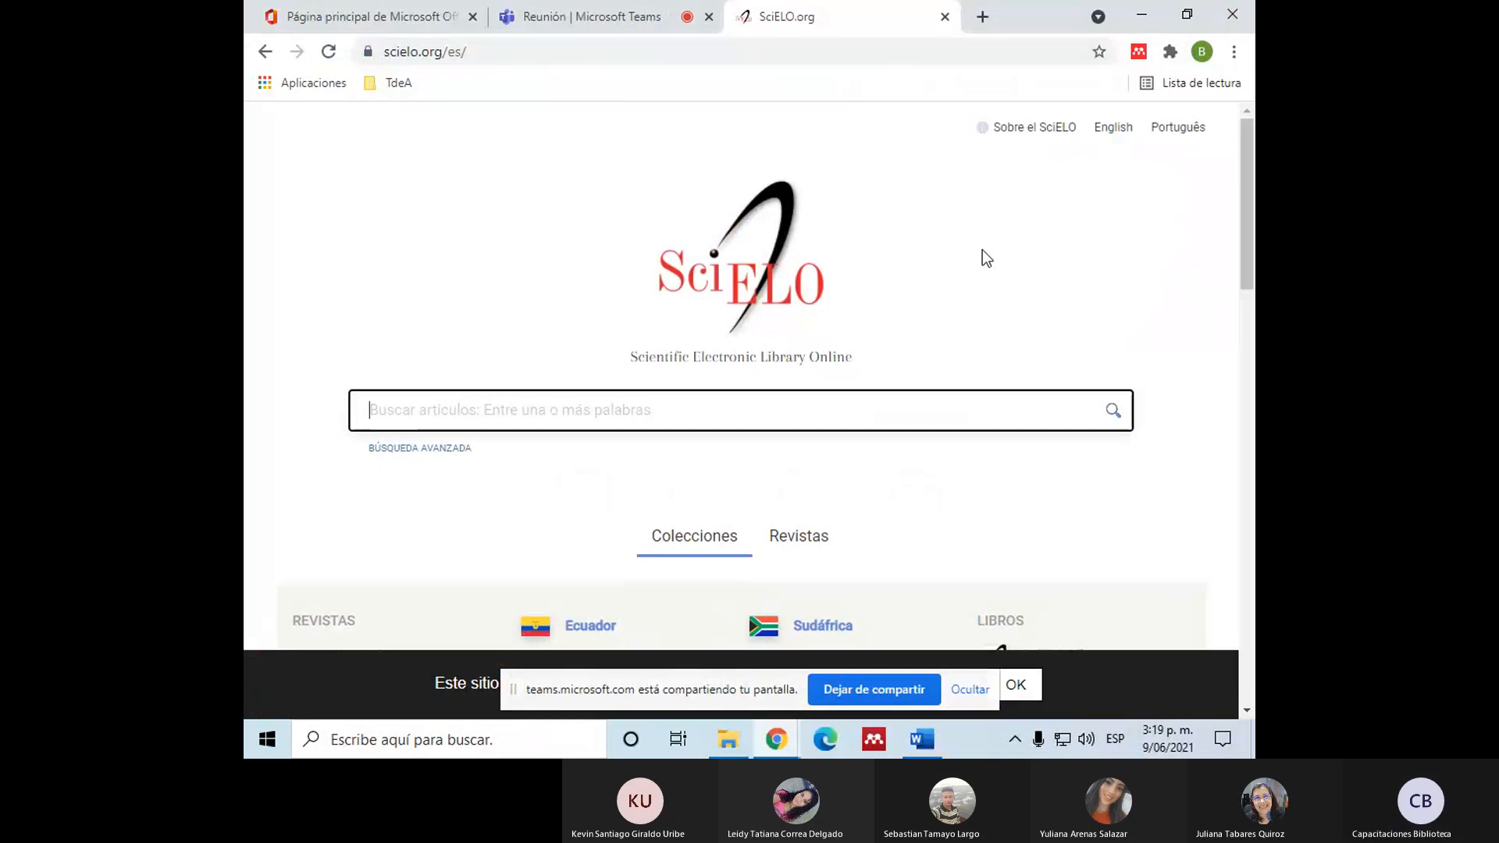
pyautogui.write('me')
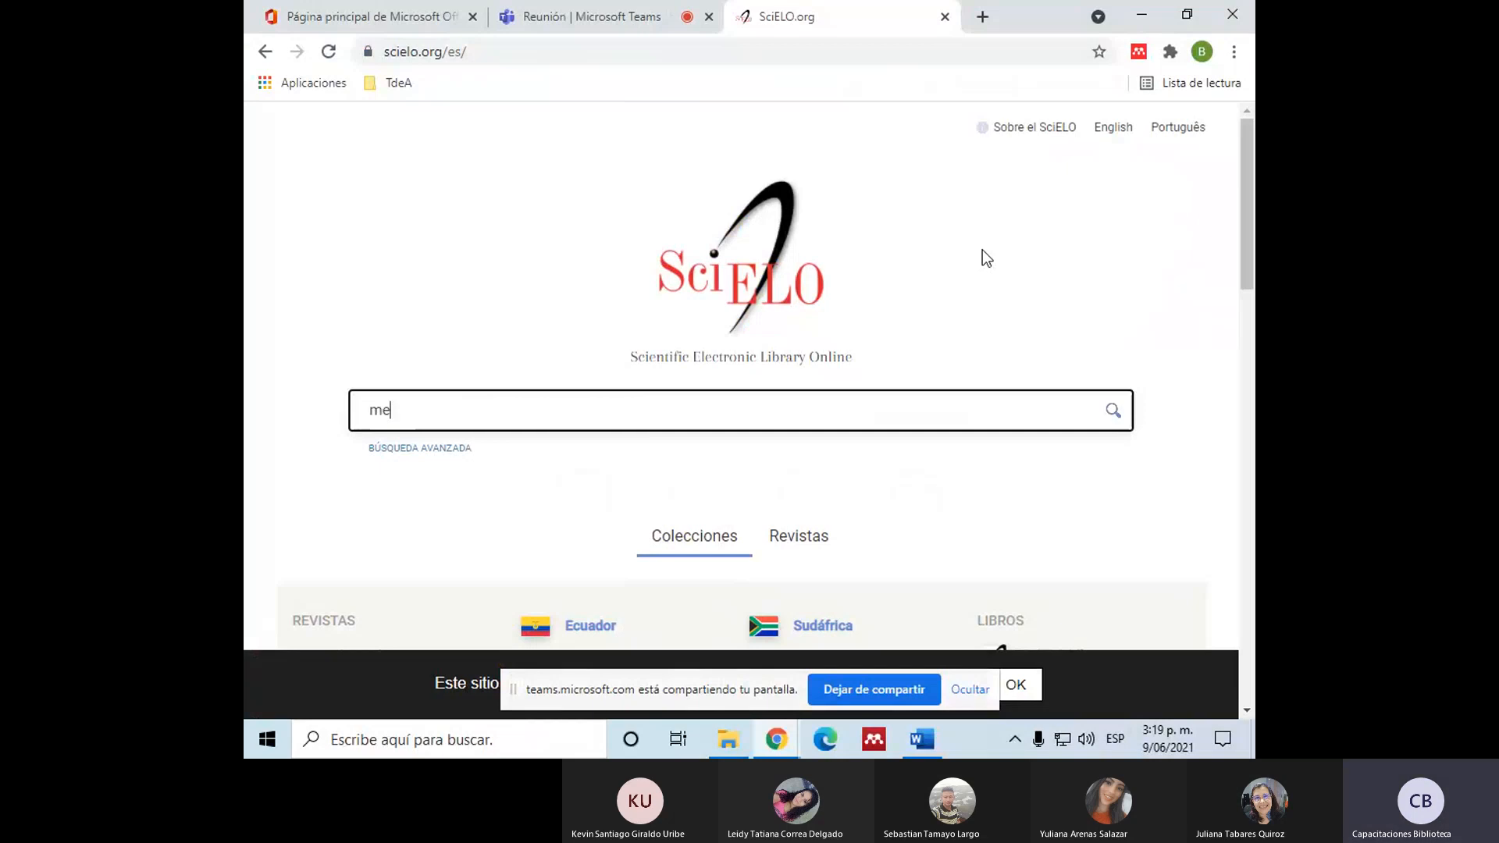
pyautogui.write('dio ambiante')
pyautogui.press('Return')
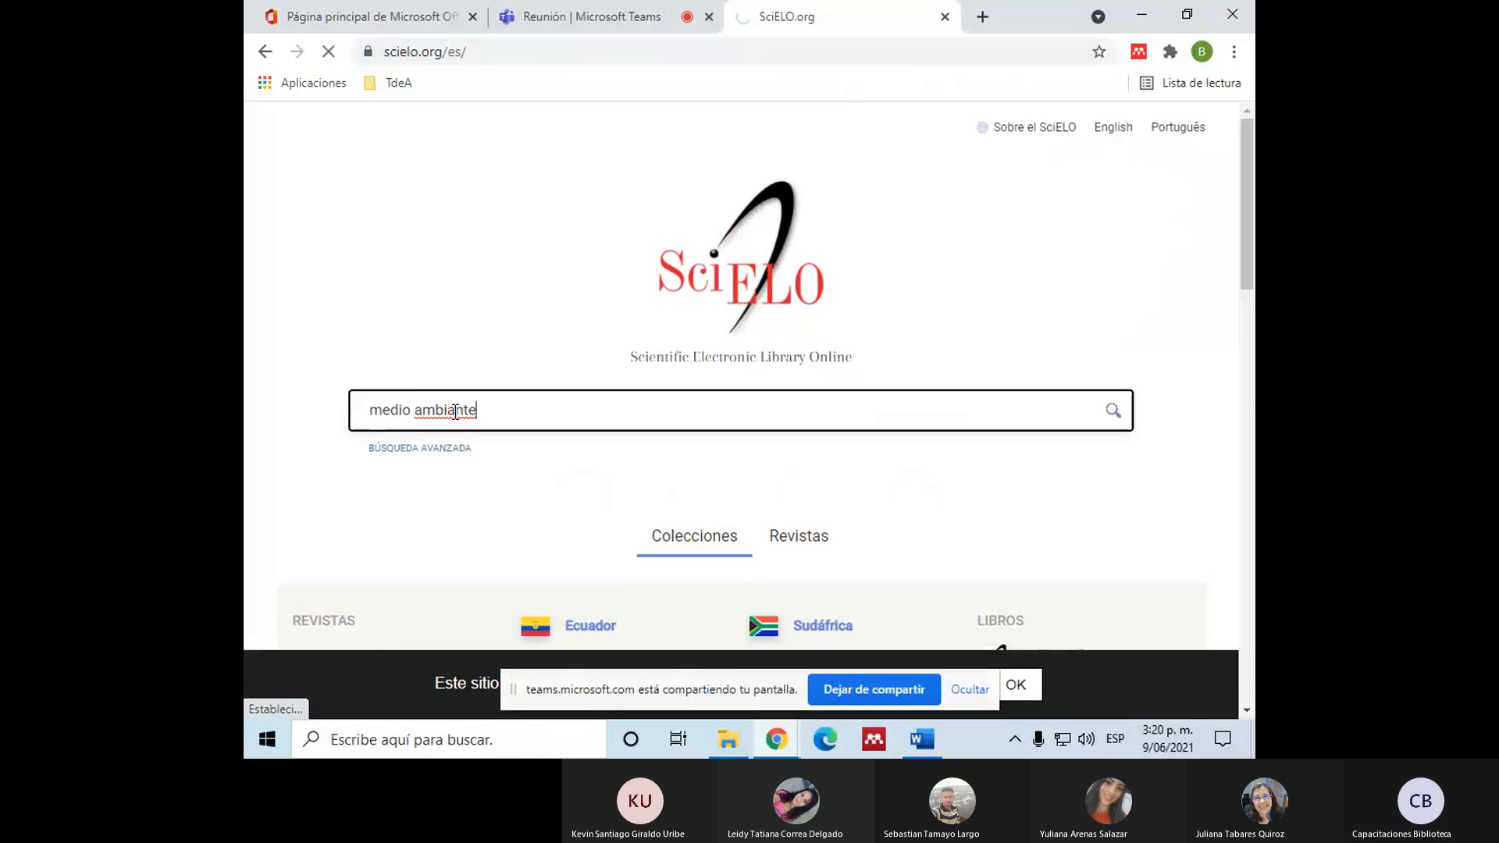
pyautogui.click(455, 410)
pyautogui.press('BackSpace')
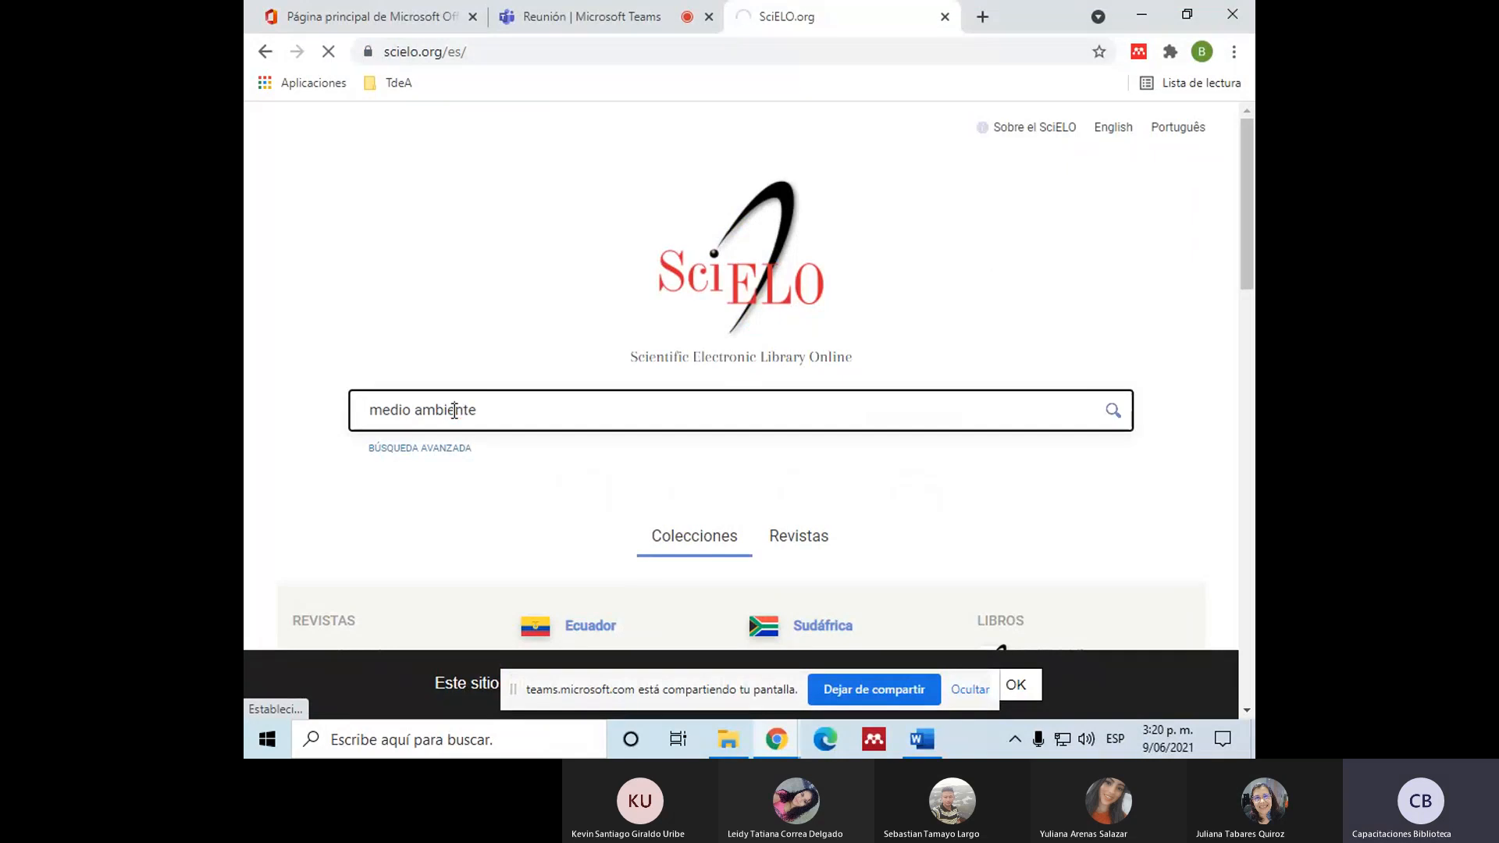
pyautogui.write('e')
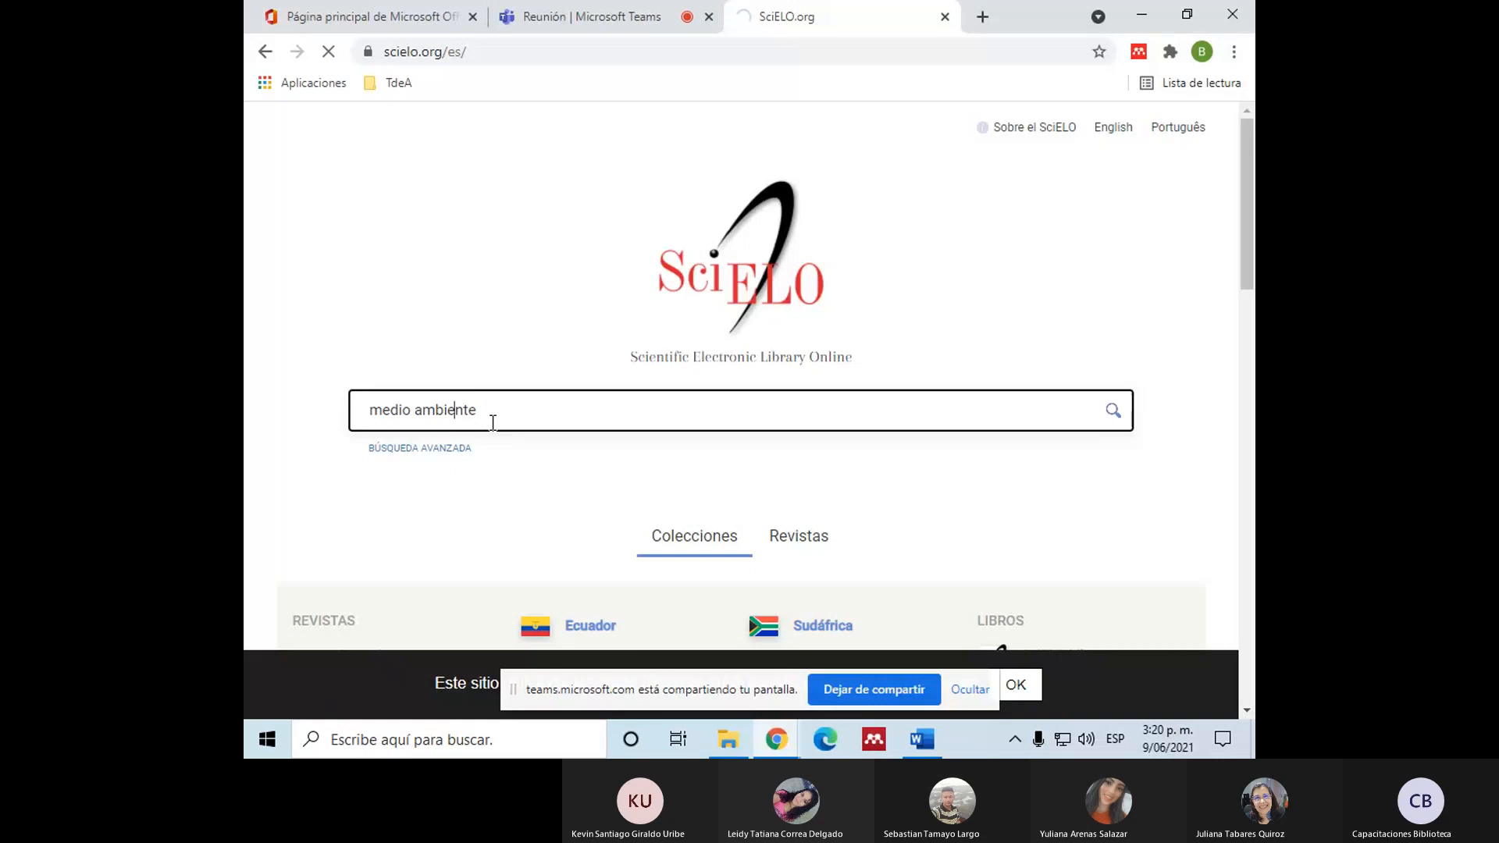
# Step: Open Dialnet at dialnet.unirioja.es in a new browser tab and search its documents for "medio ambiente"
pyautogui.click(982, 17)
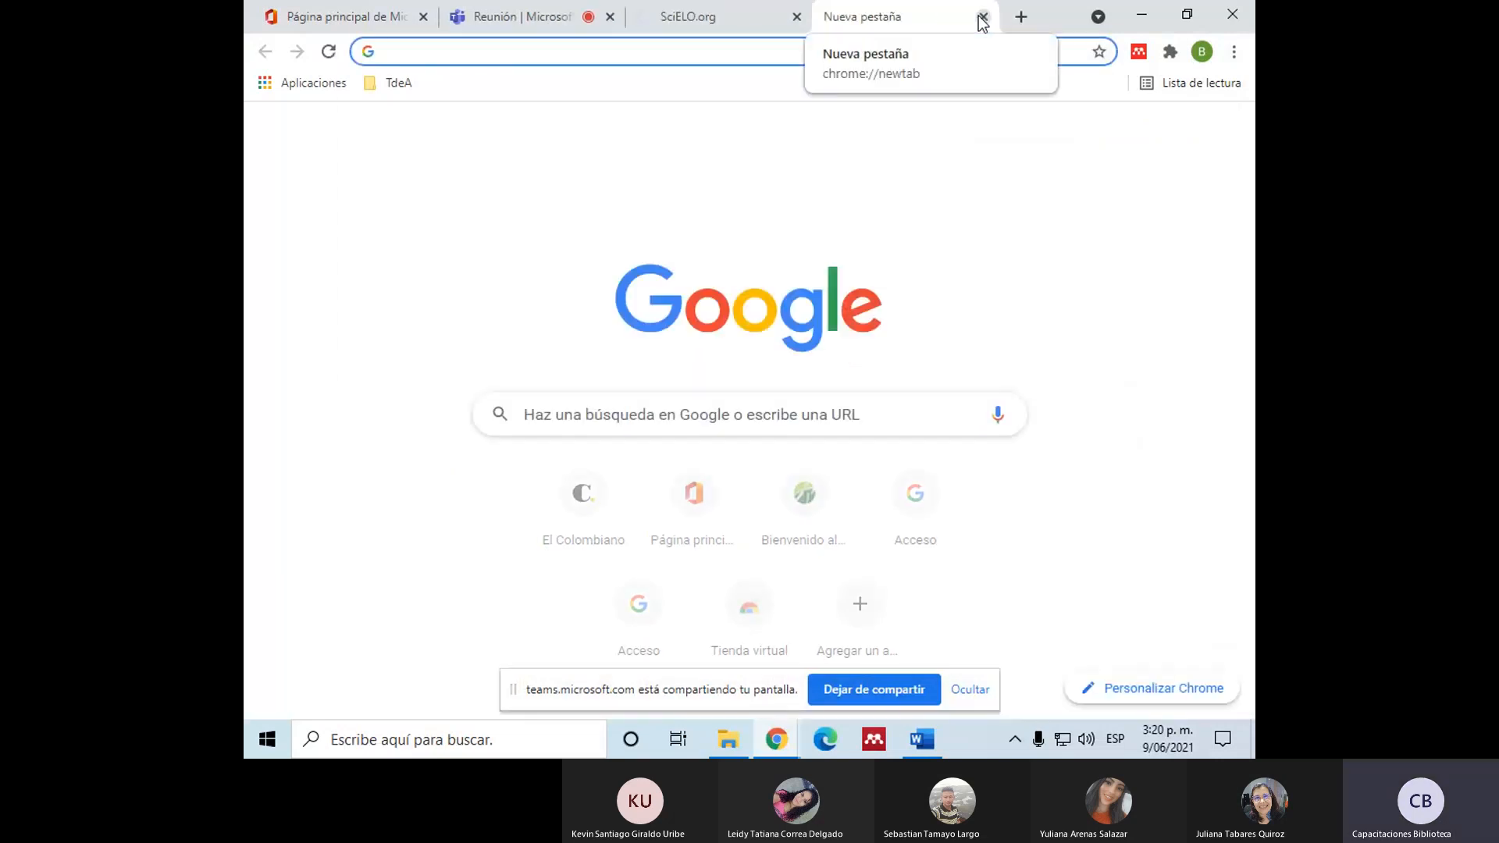
pyautogui.write('dialnet.unirioja.es')
pyautogui.click(614, 88)
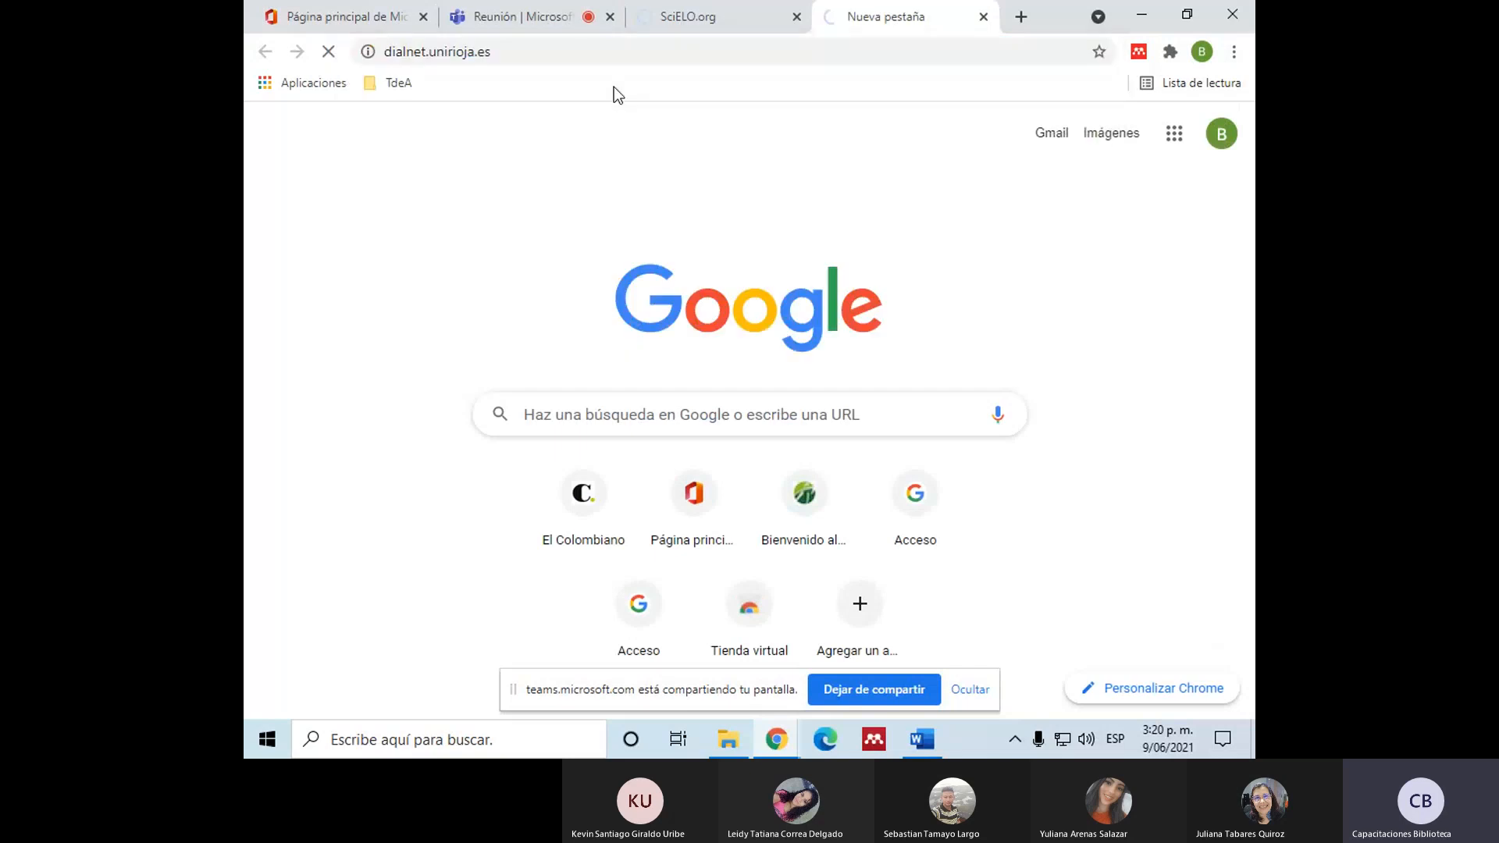
pyautogui.write('medio ambiente')
pyautogui.press('Return')
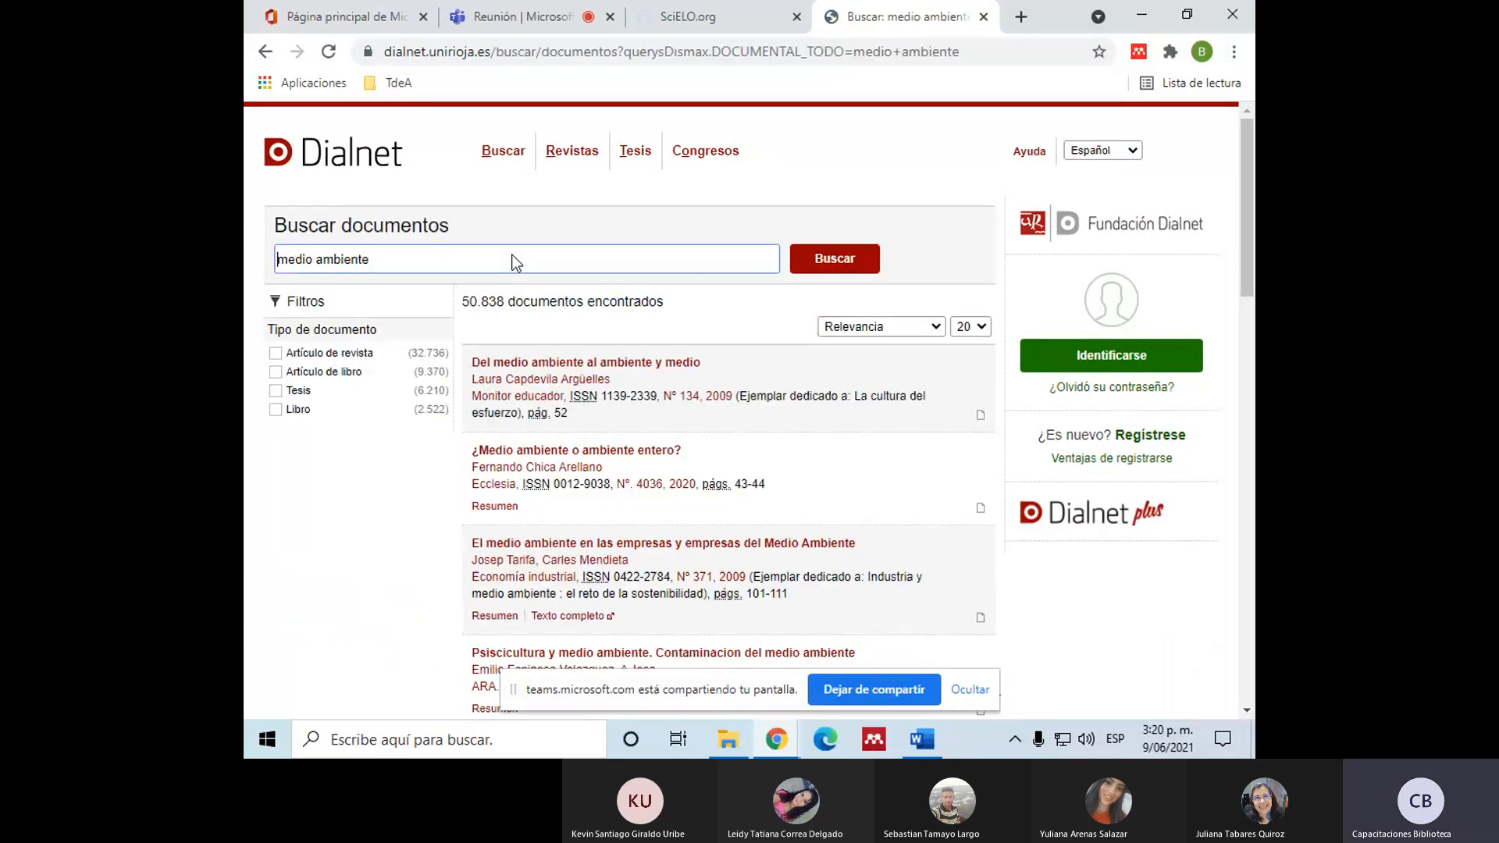
# Step: Download the full-text PDF of "El tesauro de medio ambiente de la Secretaría General de Medio Ambiente" and open it to check the author list
pyautogui.scroll(-1, 512, 260)
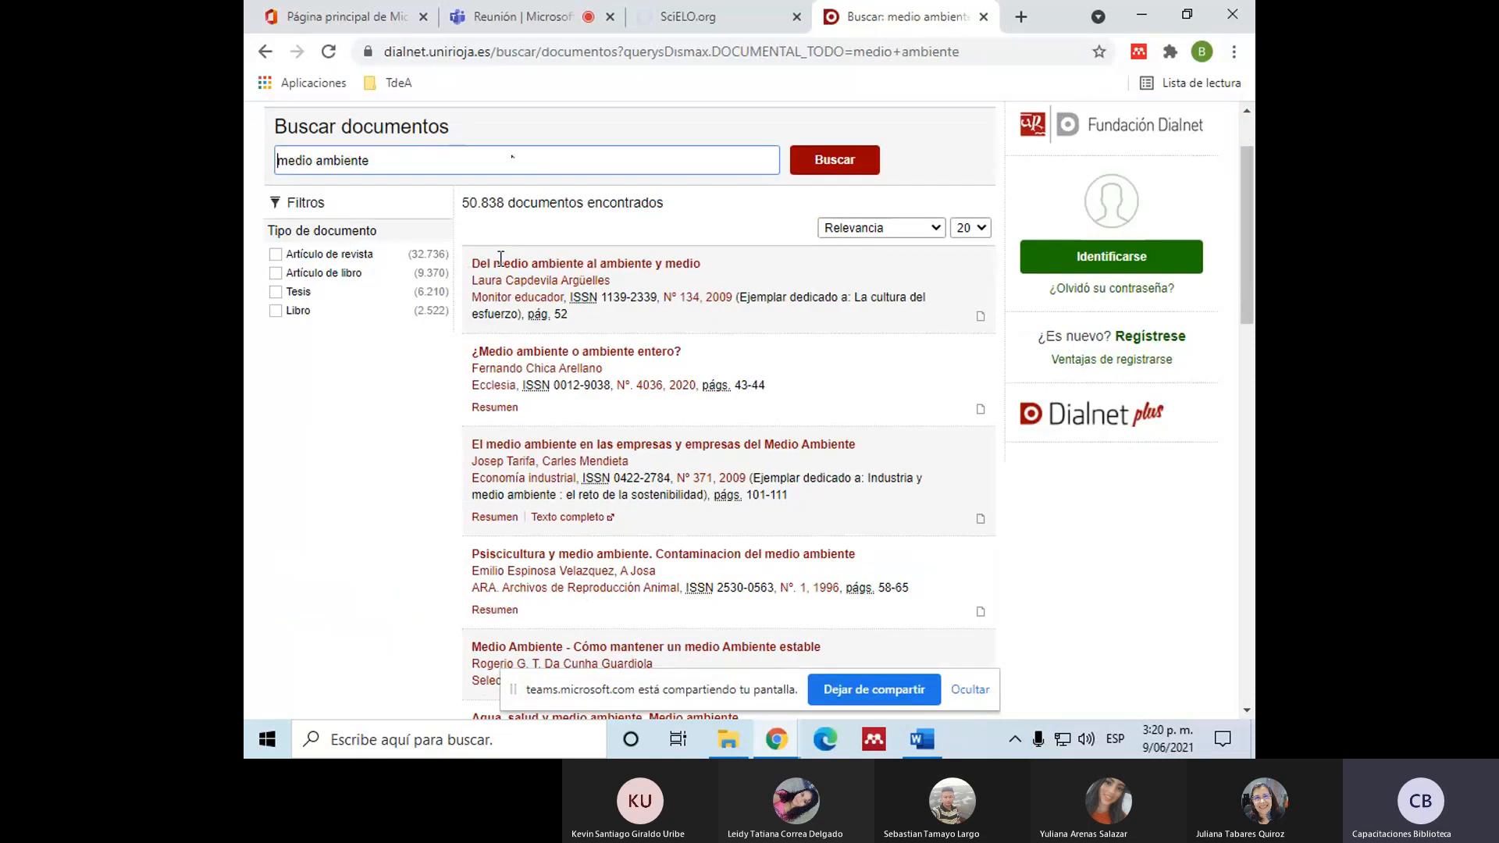
pyautogui.scroll(-3, 435, 481)
pyautogui.scroll(-2, 436, 481)
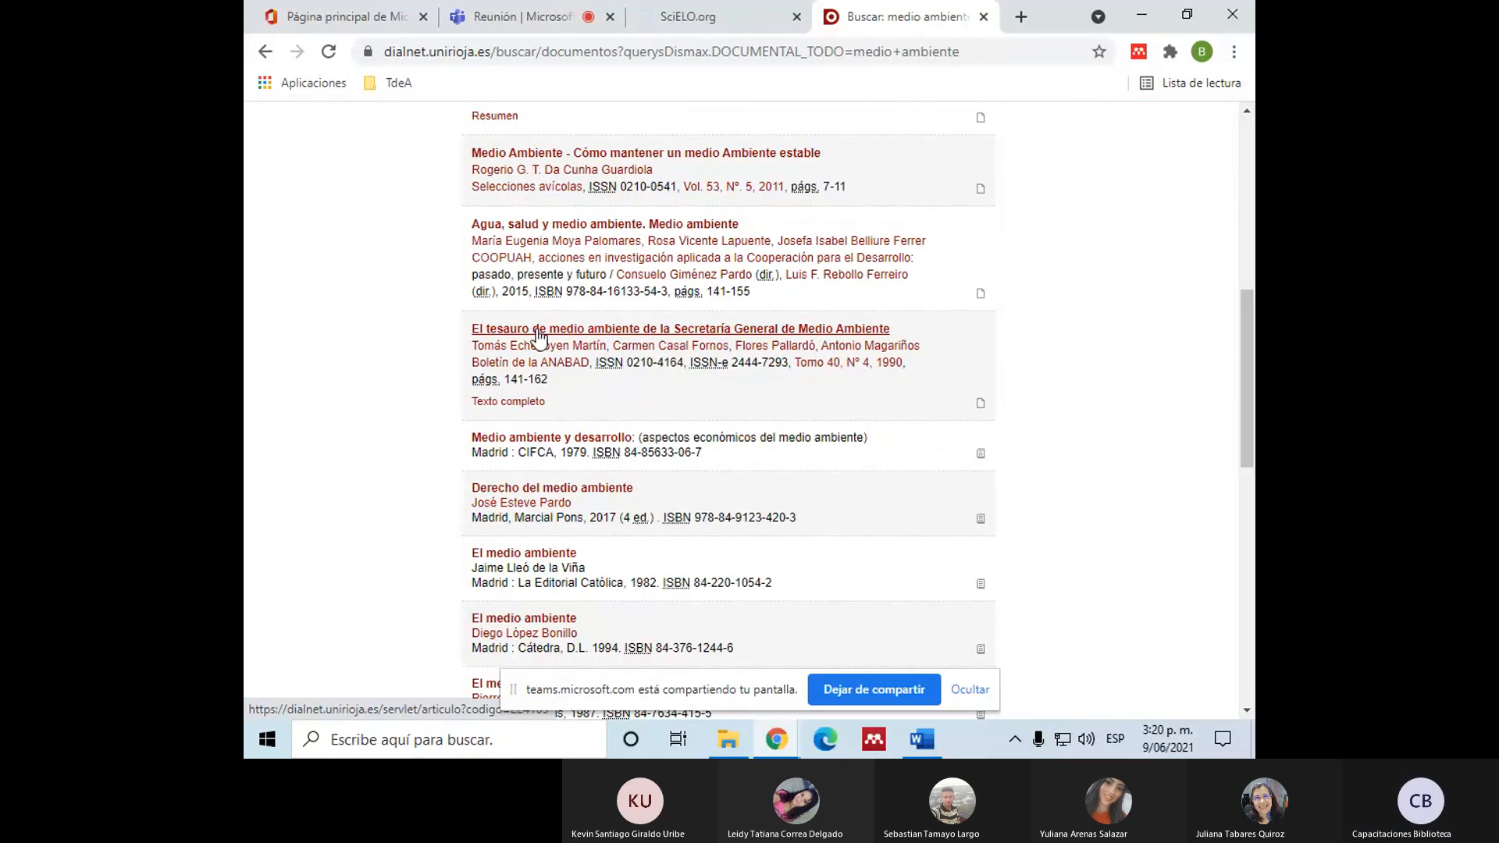
pyautogui.scroll(-7, 538, 338)
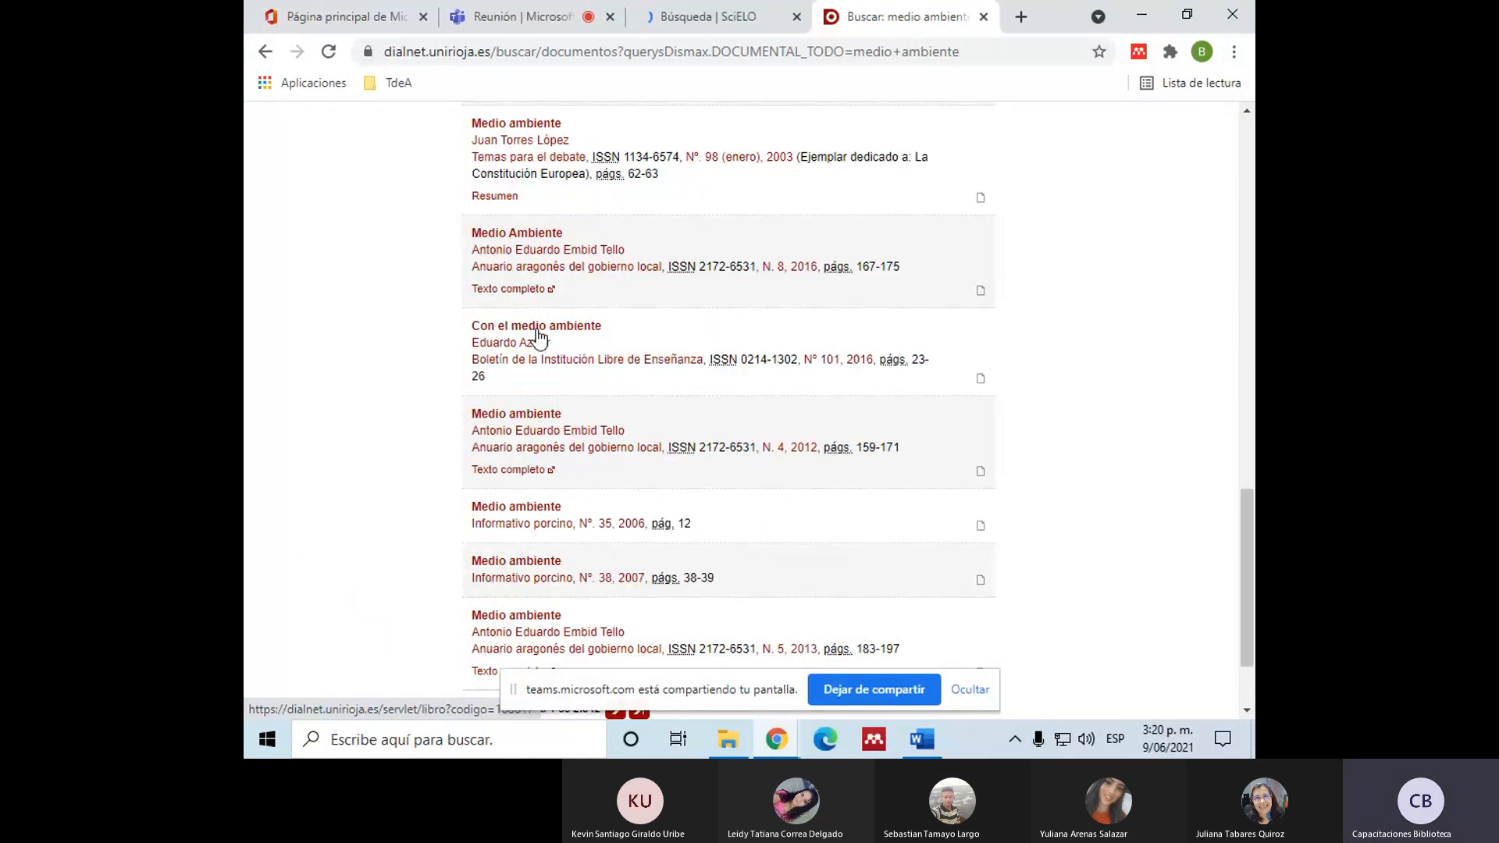
pyautogui.scroll(5, 538, 337)
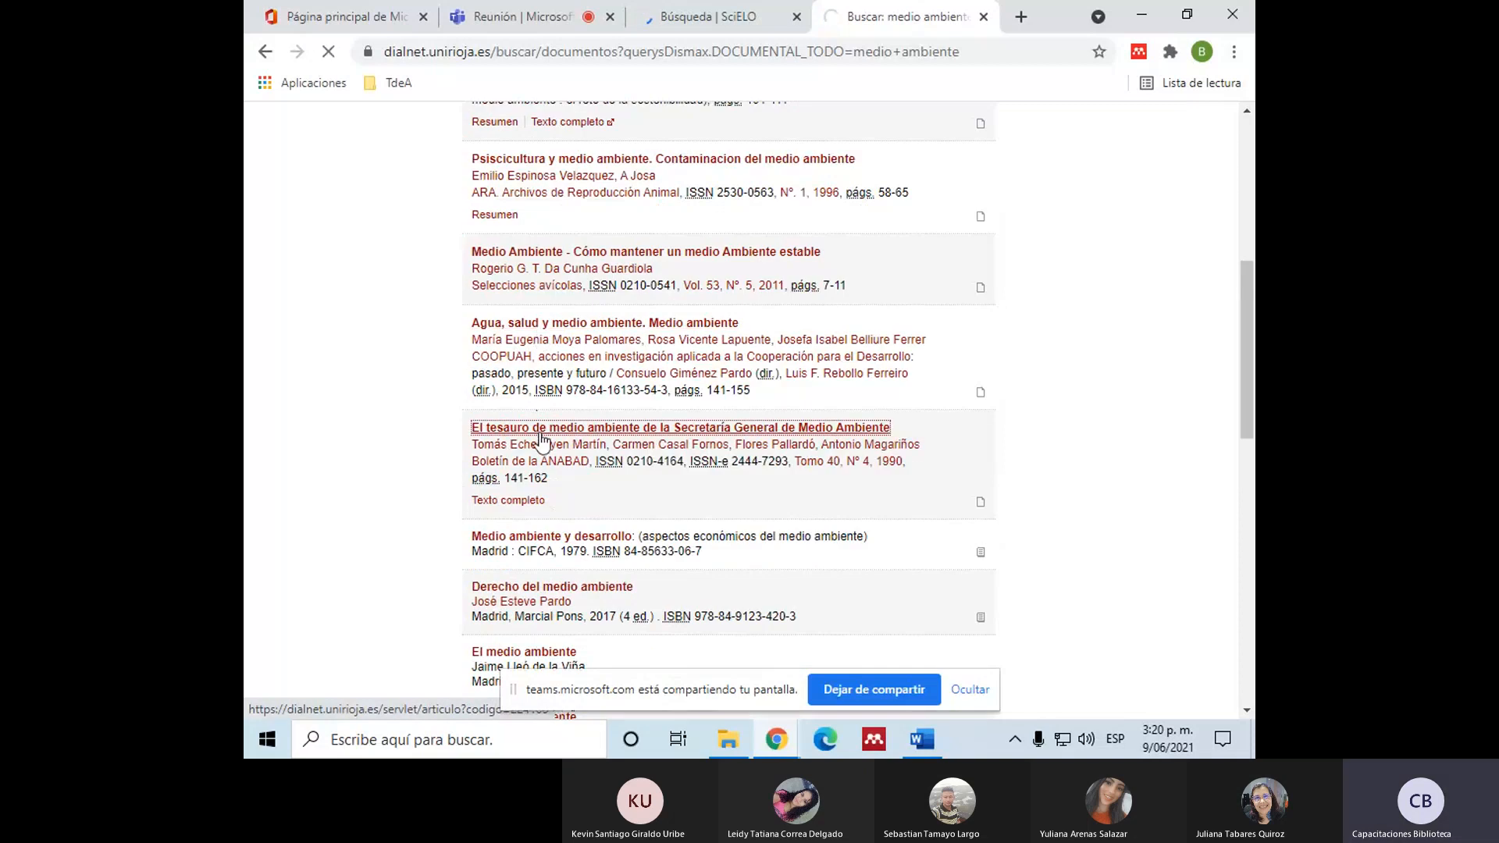
pyautogui.click(539, 429)
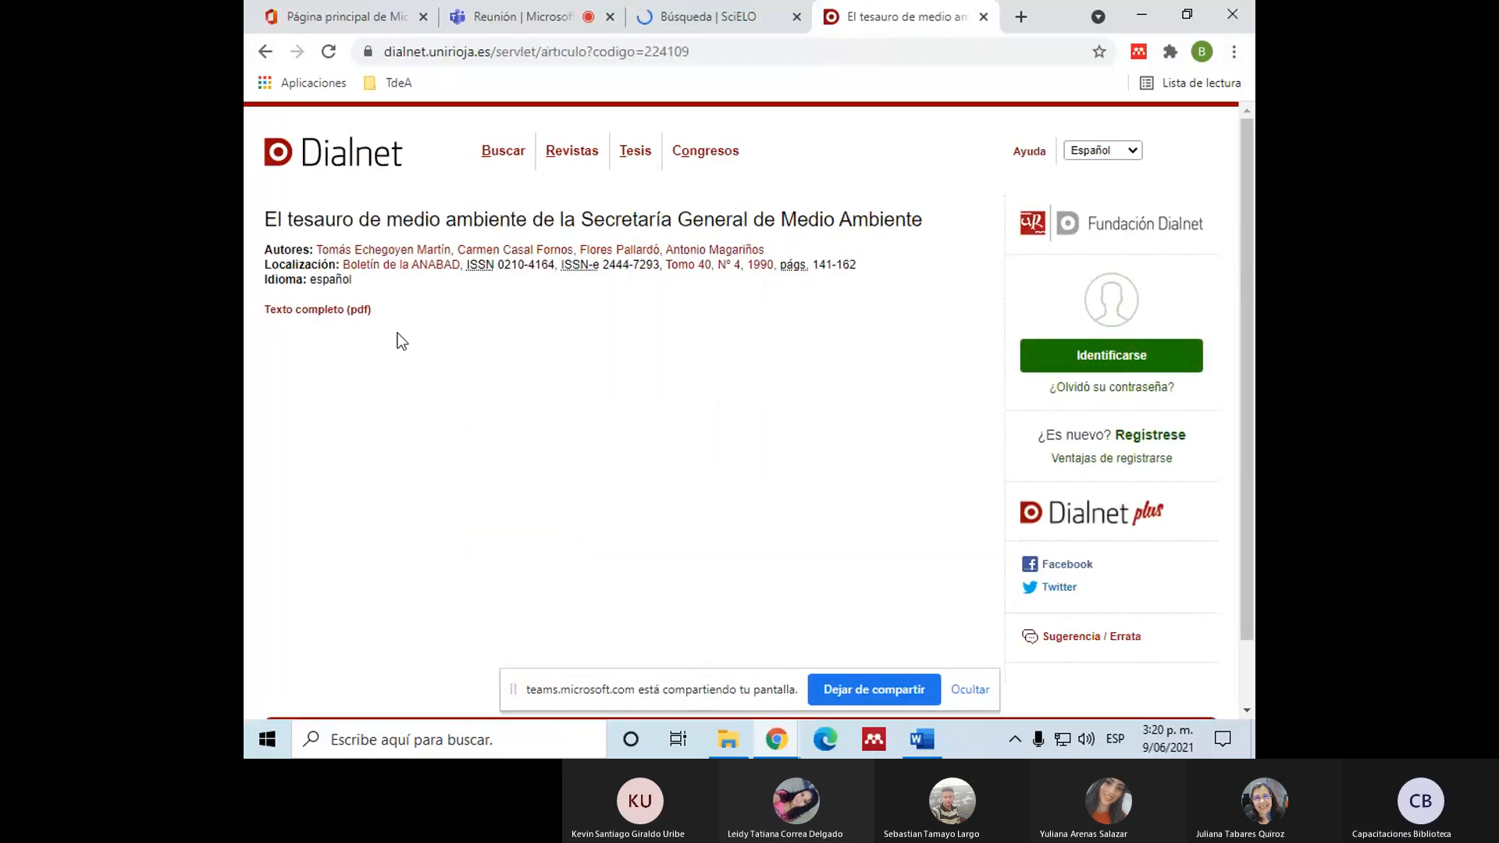
pyautogui.click(342, 310)
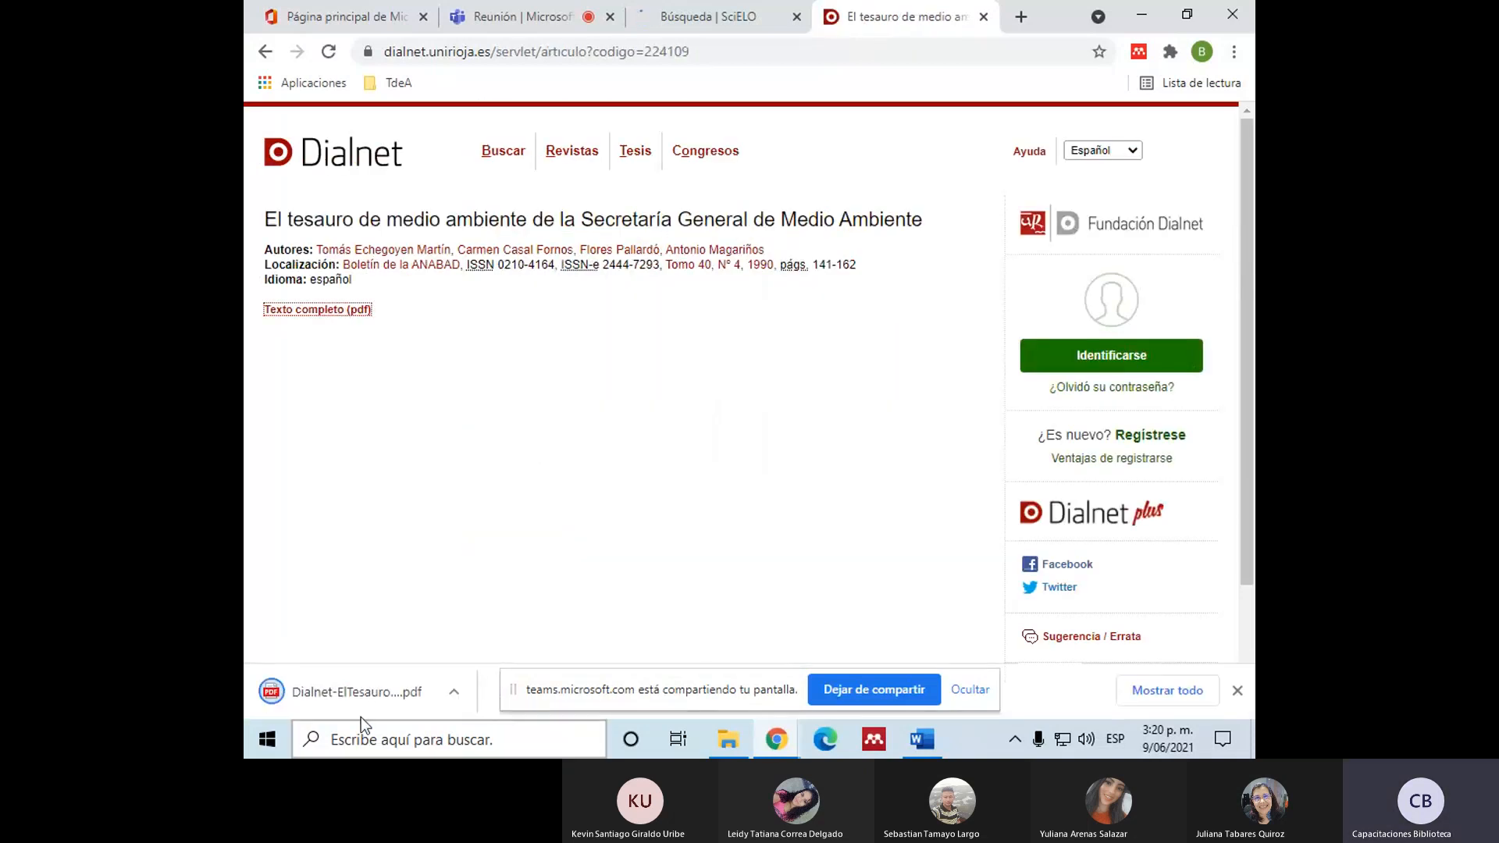
pyautogui.click(344, 693)
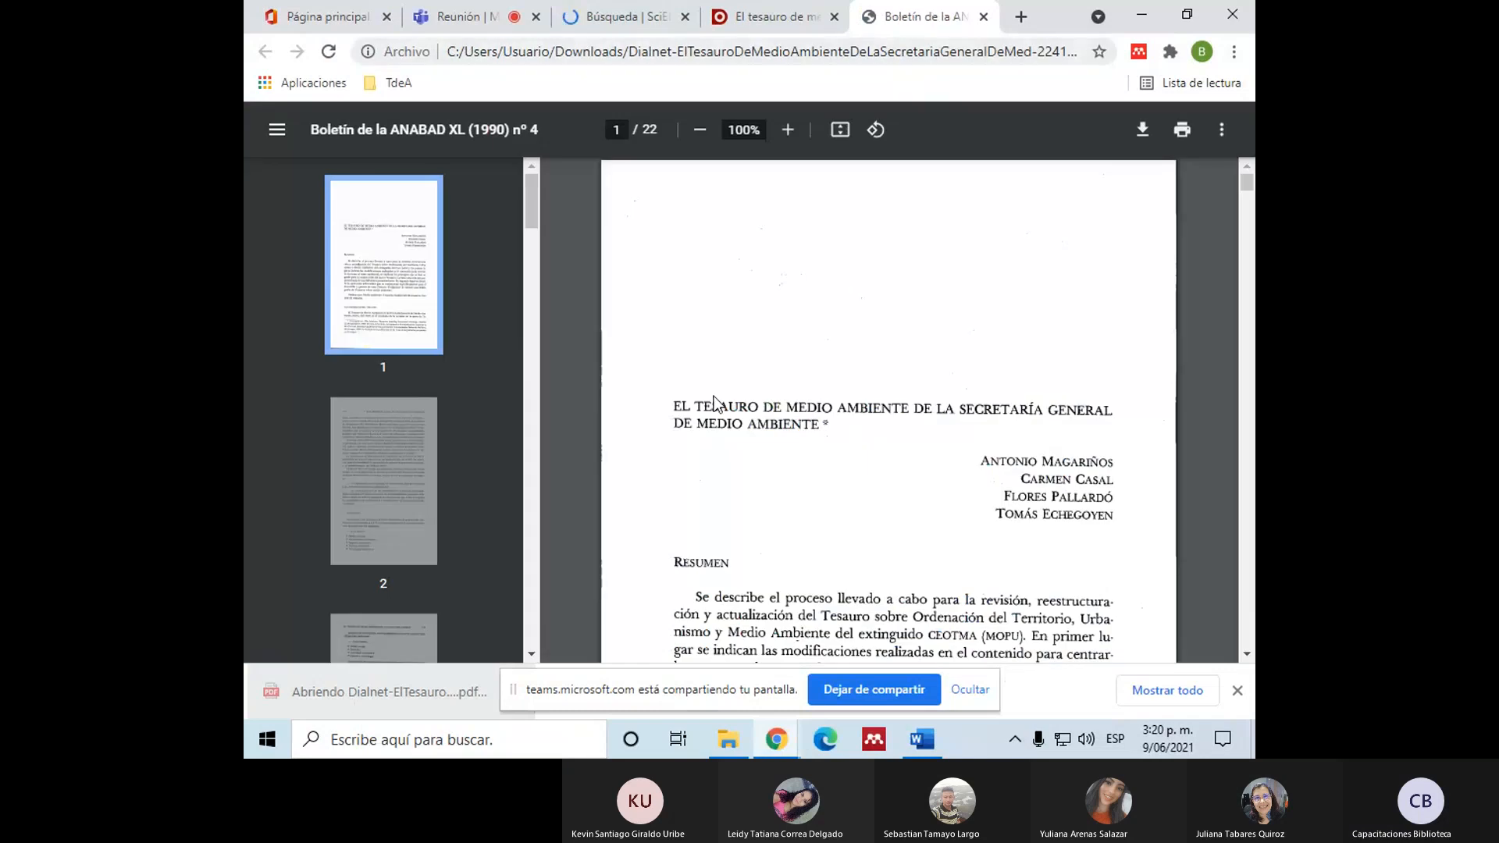
pyautogui.scroll(-4, 710, 377)
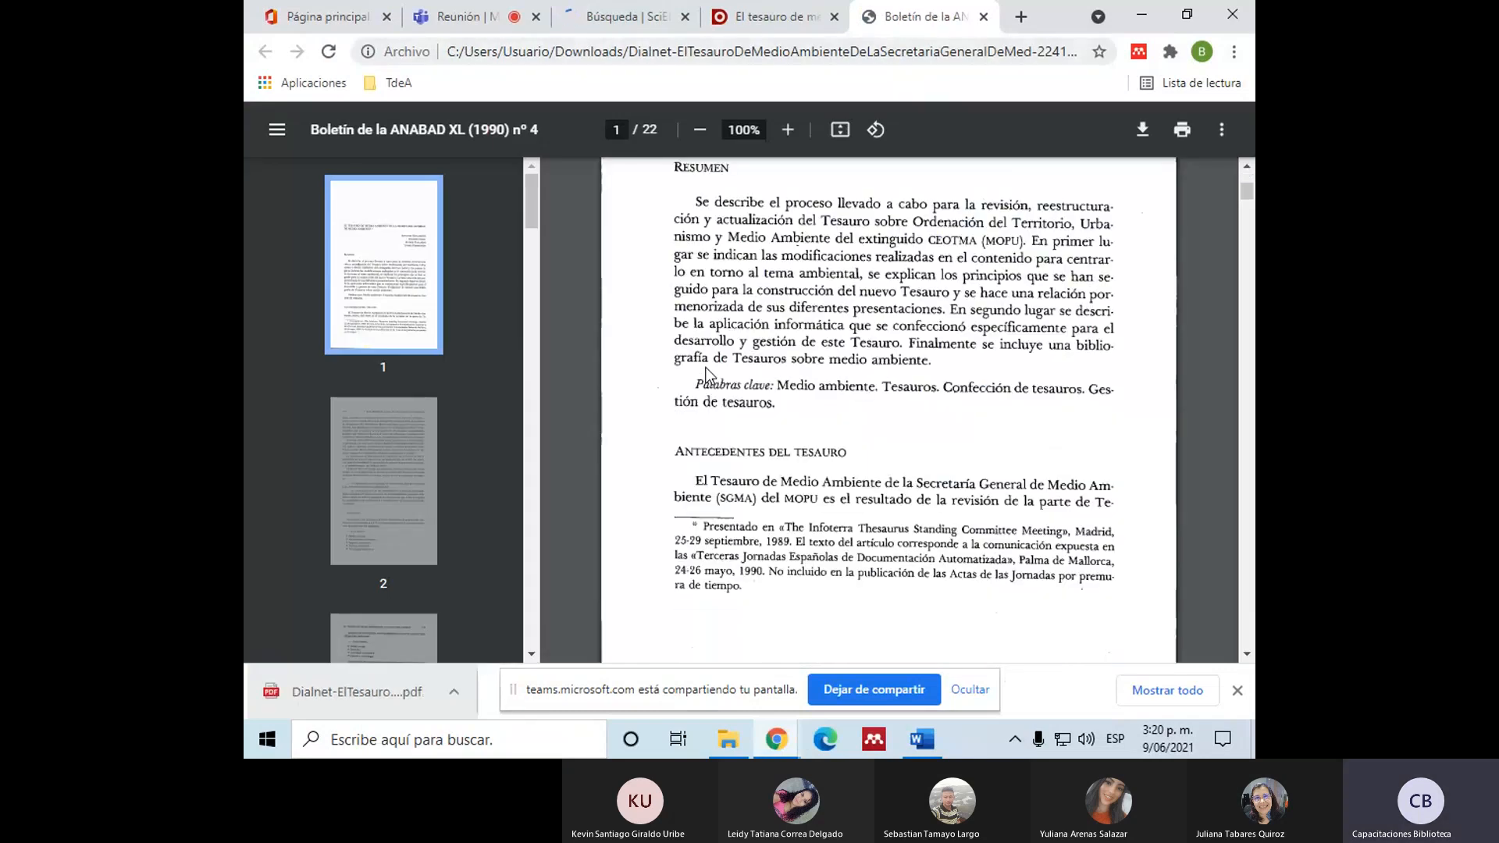
pyautogui.scroll(4, 710, 376)
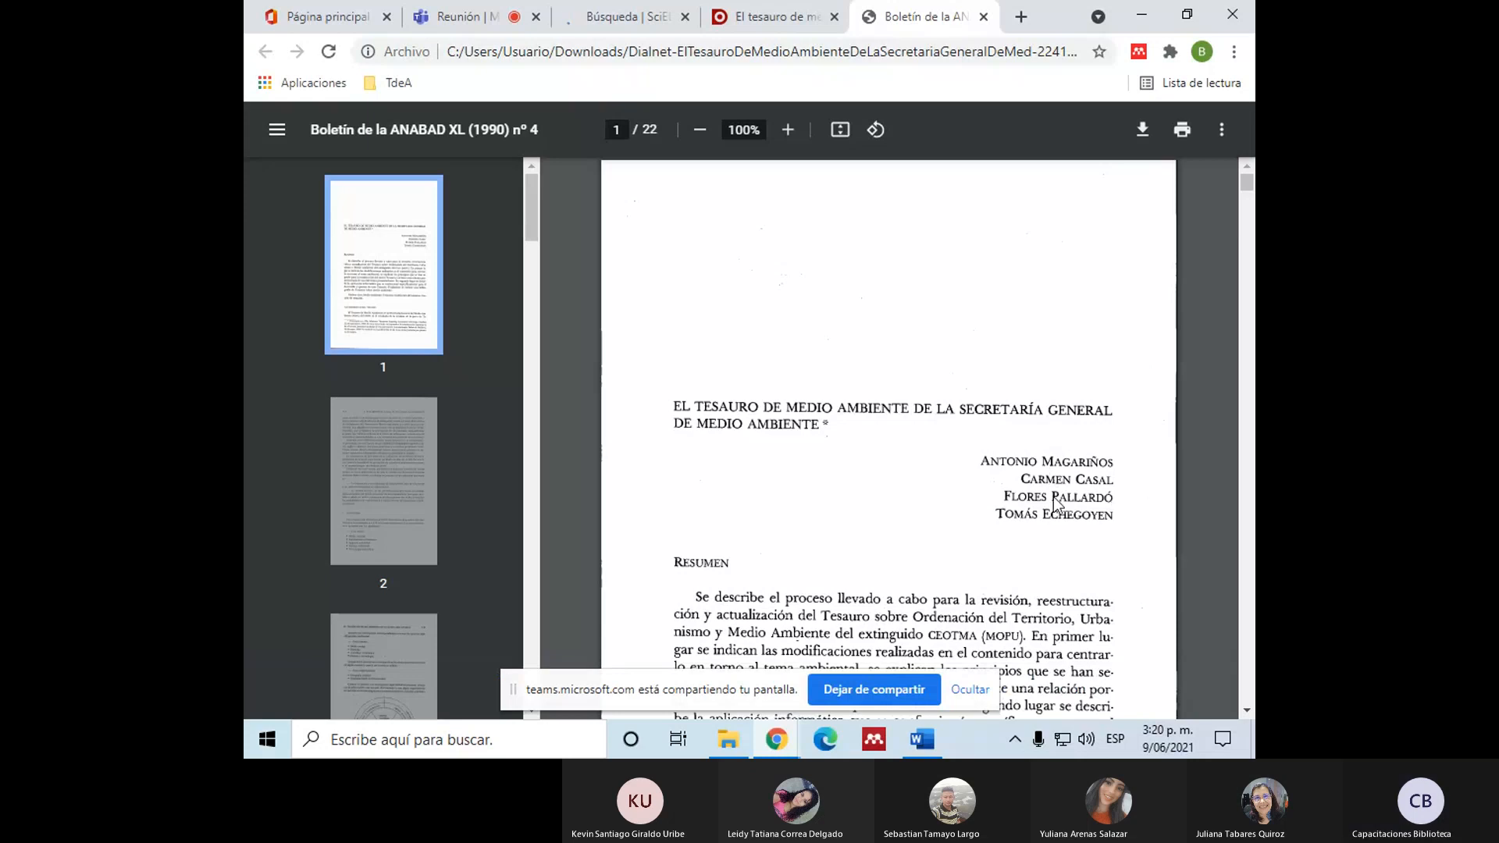
pyautogui.scroll(-1, 1027, 469)
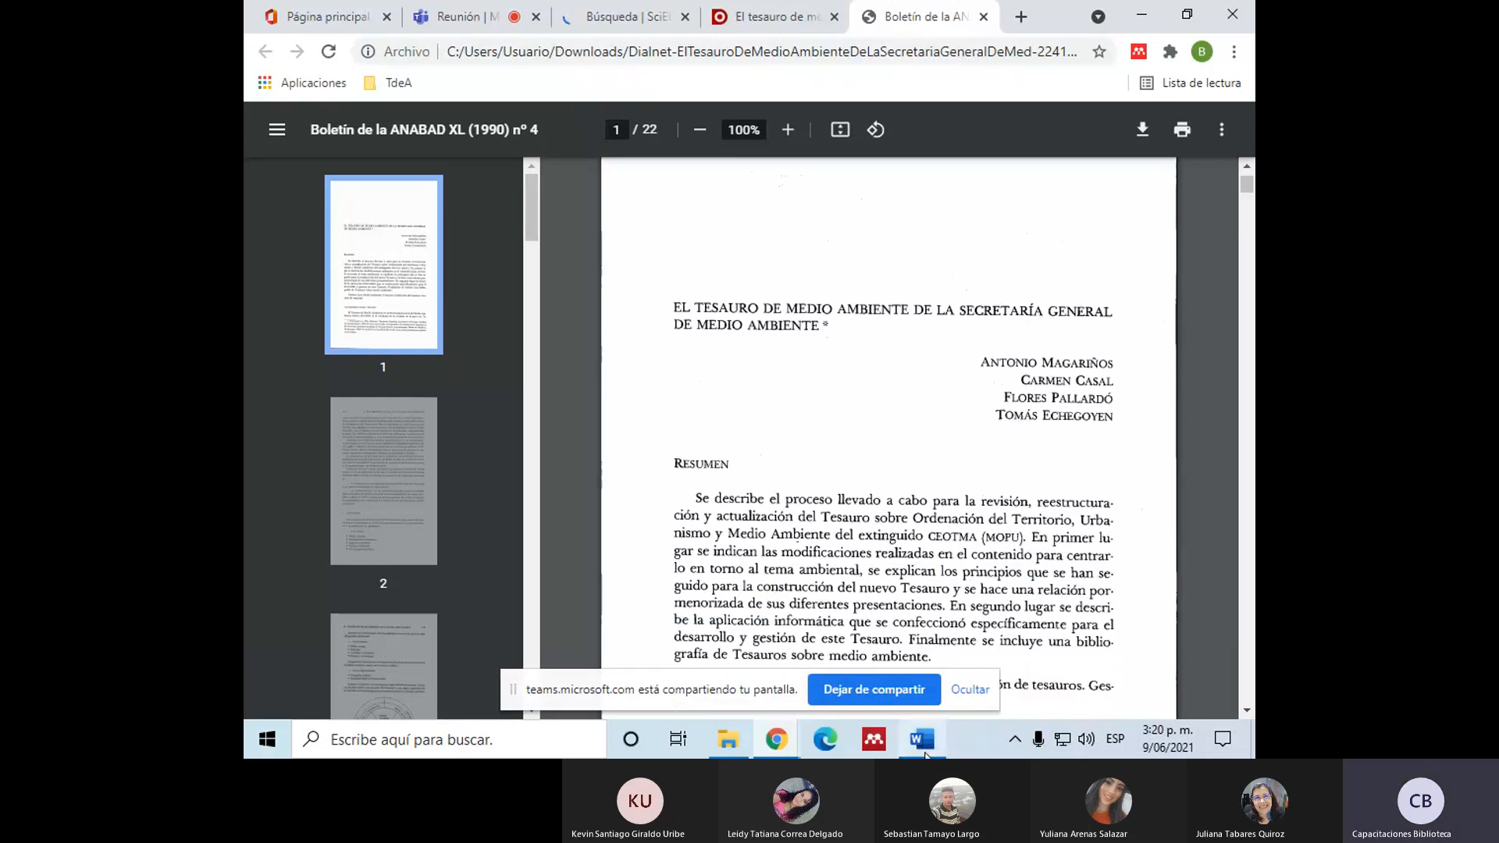
# Step: In Word, begin a narrative citation on the empty line above "Referencias" with the first author's surname, "et al." and an opening parenthesis
pyautogui.moveTo(926, 755)
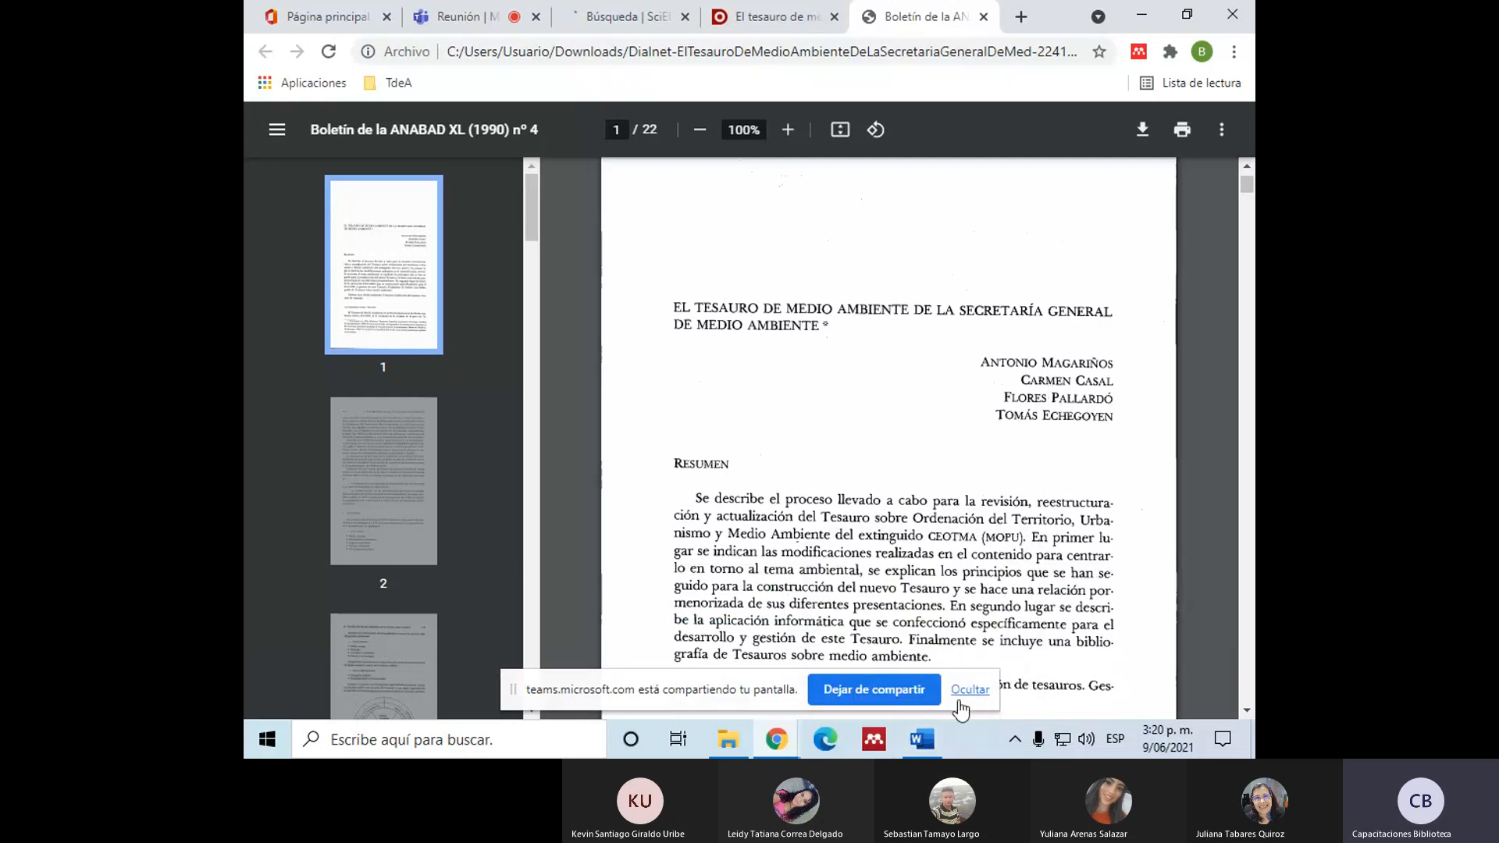
pyautogui.click(922, 740)
pyautogui.scroll(3, 688, 469)
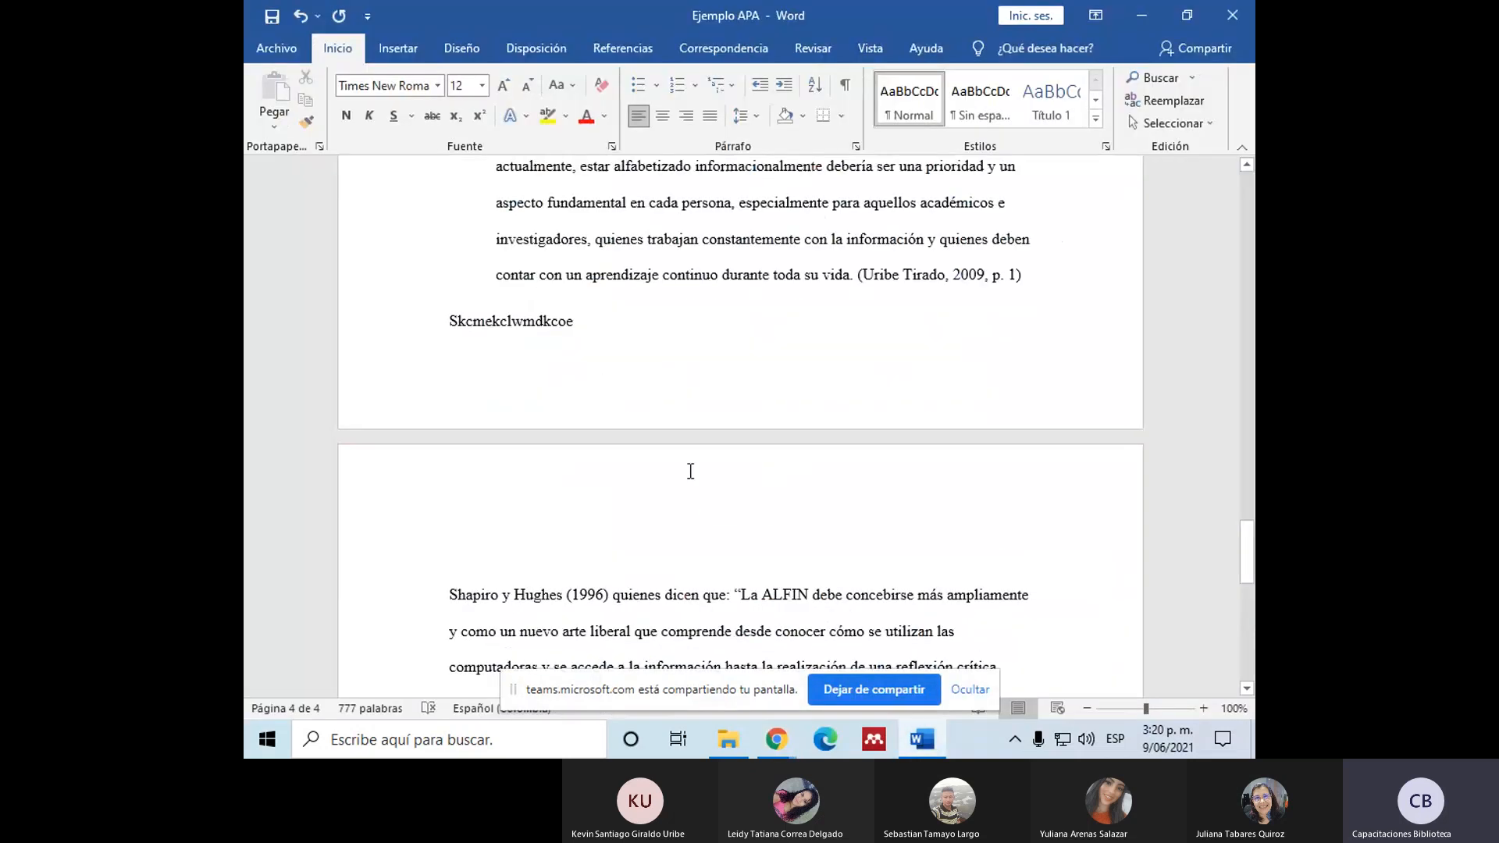
pyautogui.scroll(-2, 687, 468)
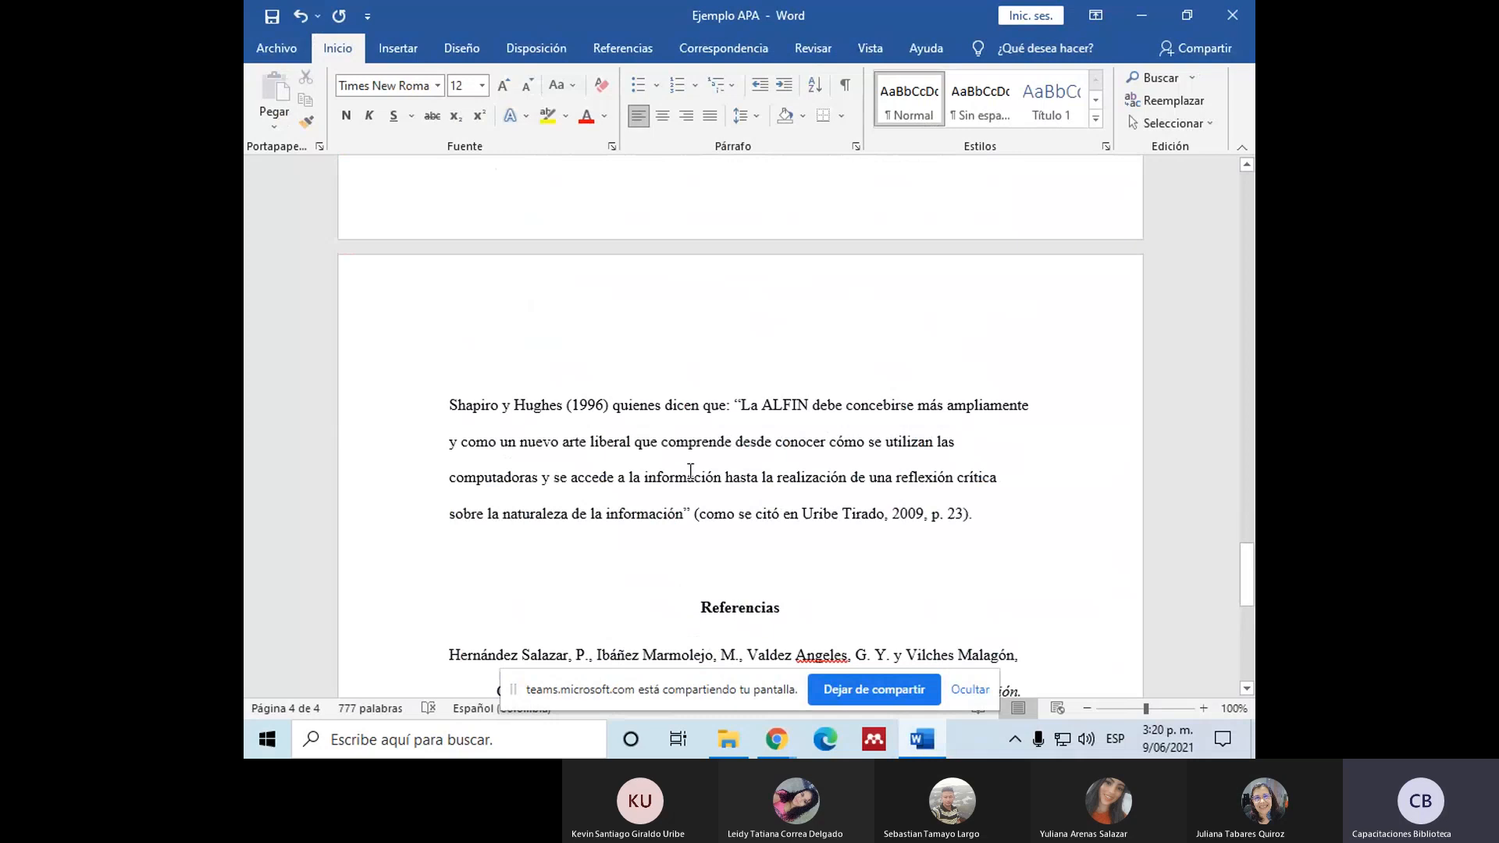
pyautogui.click(468, 560)
pyautogui.moveTo(770, 739)
pyautogui.click(644, 653)
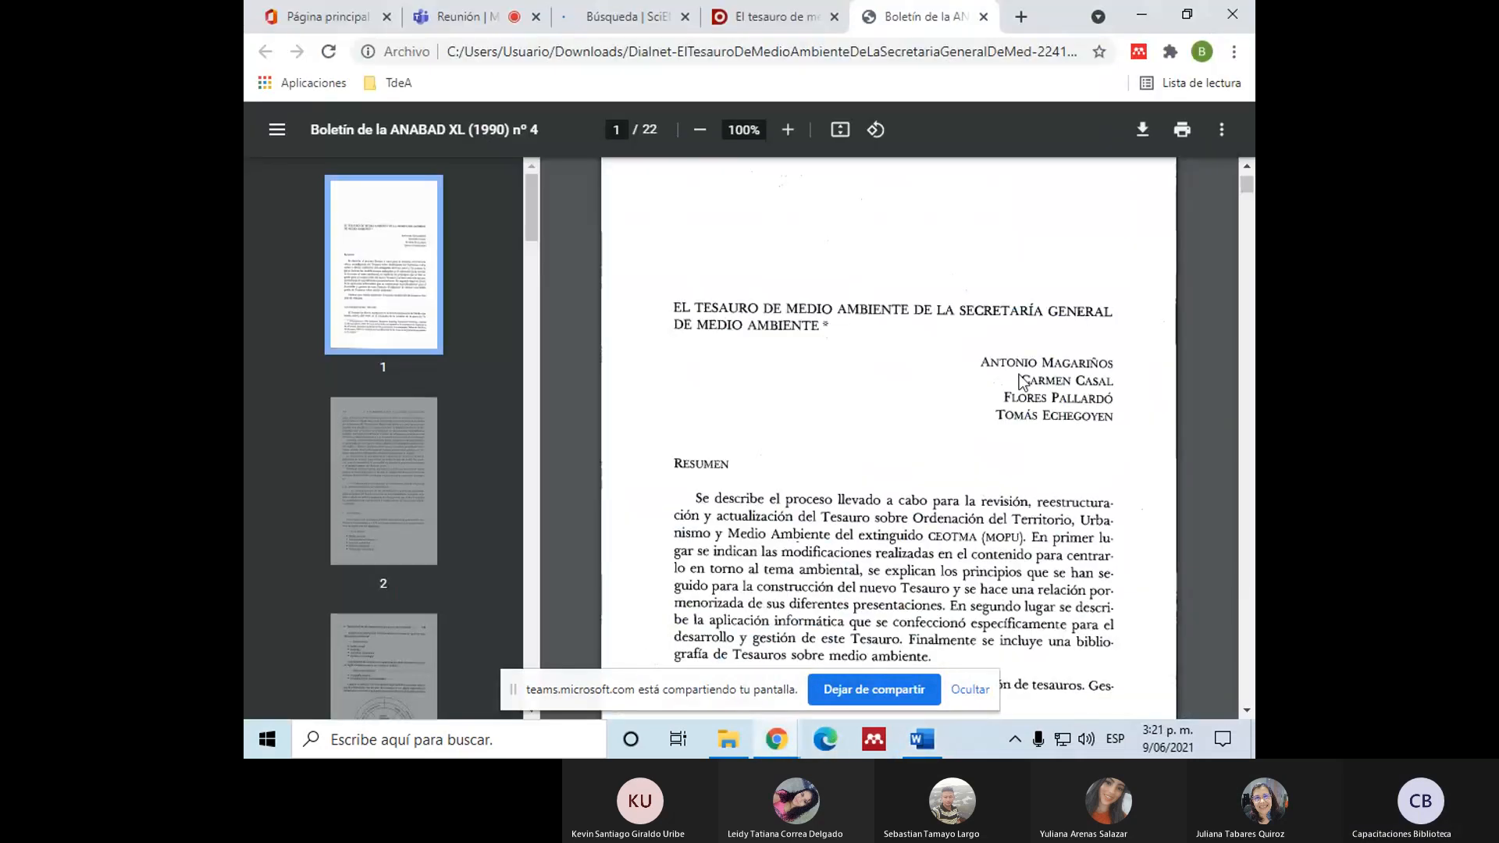
pyautogui.click(922, 739)
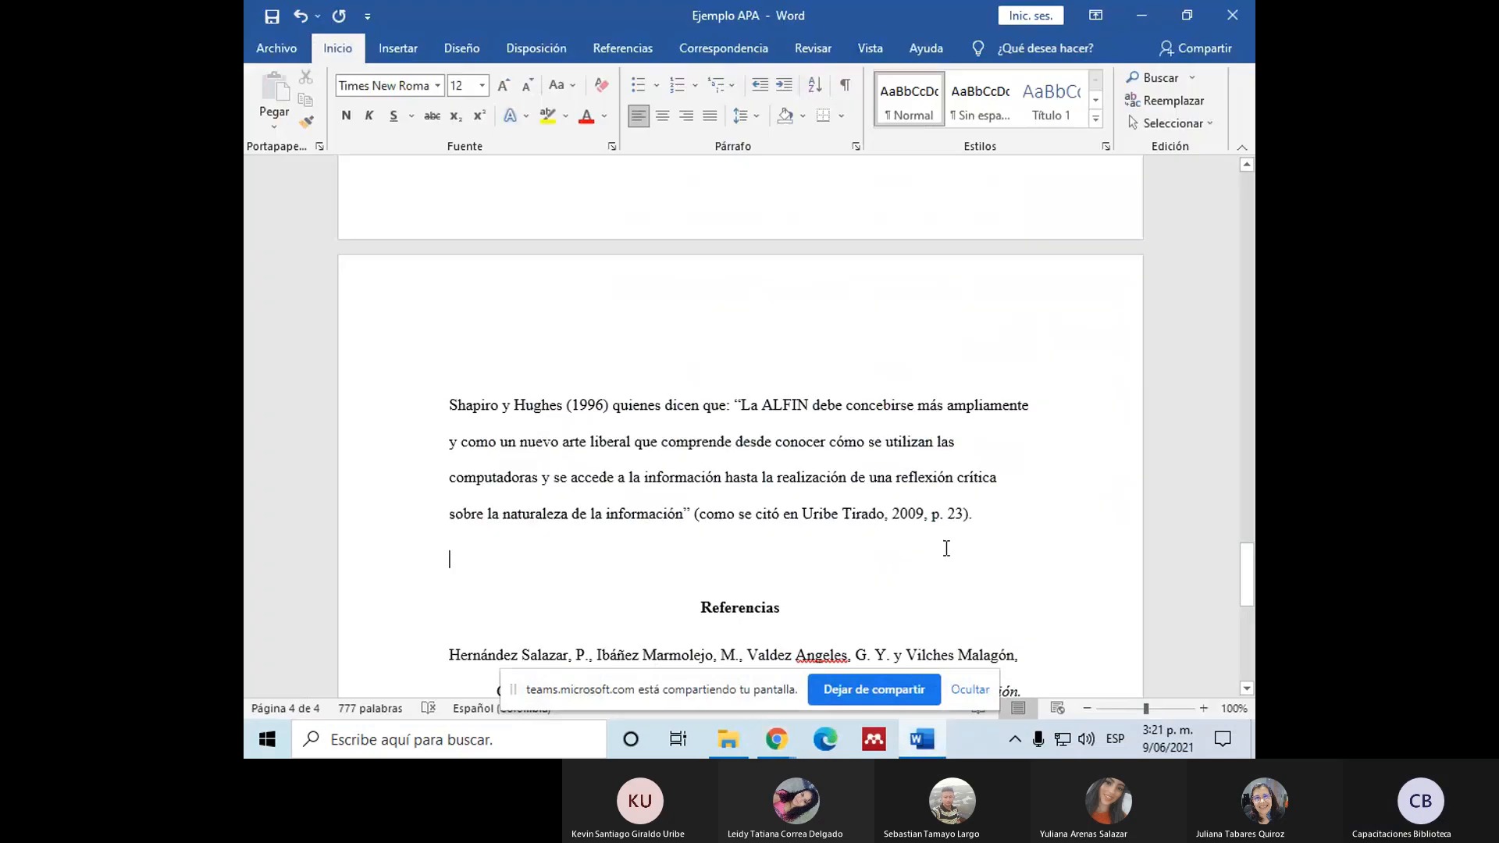
pyautogui.write('Magar')
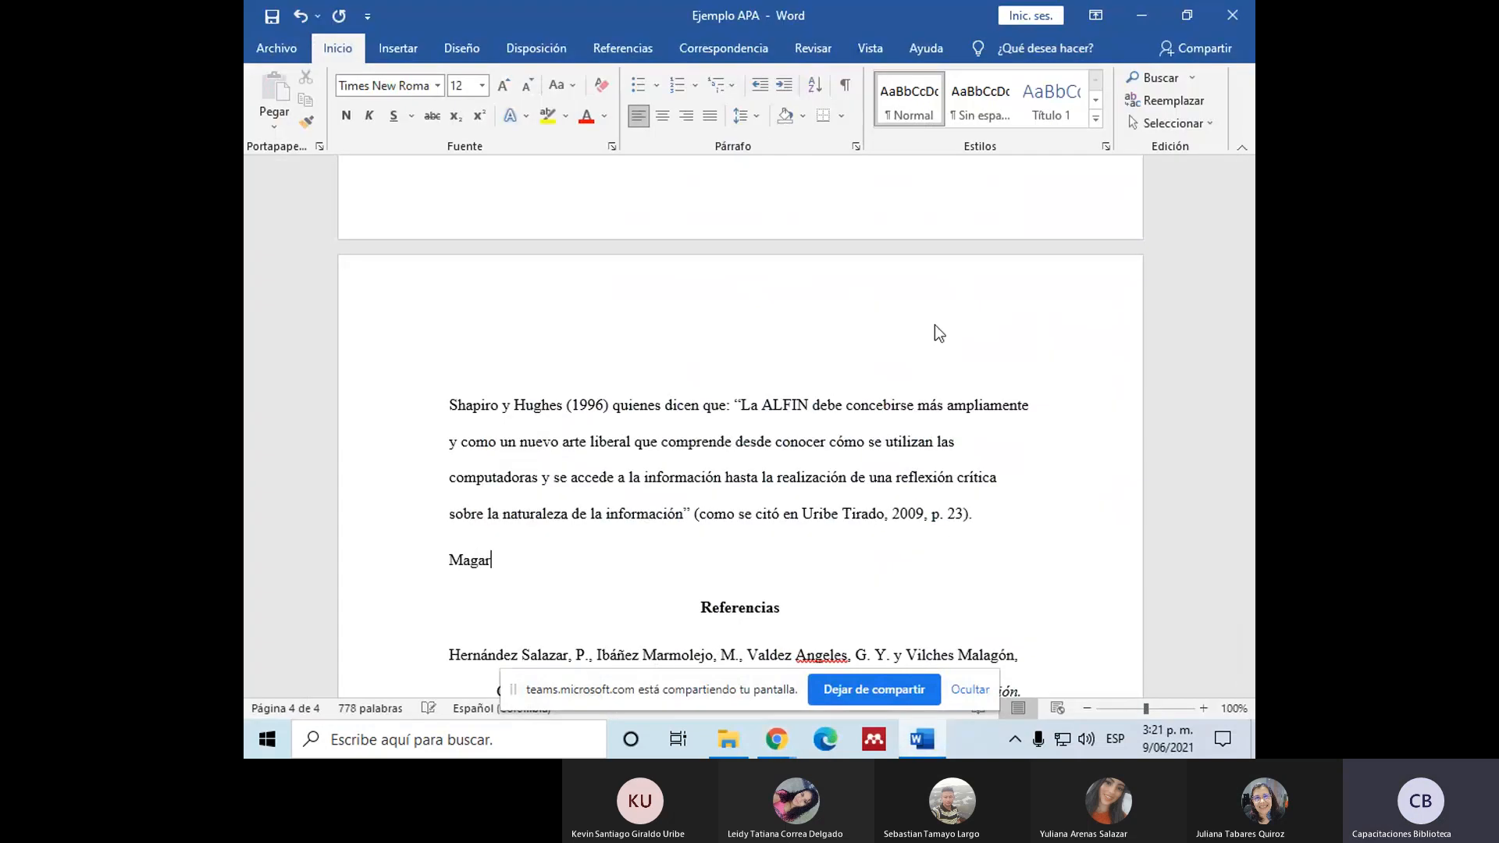
pyautogui.write('iños et al. (')
# Step: Look up the article's publication year in the PDF and in its Dialnet record
pyautogui.click(761, 734)
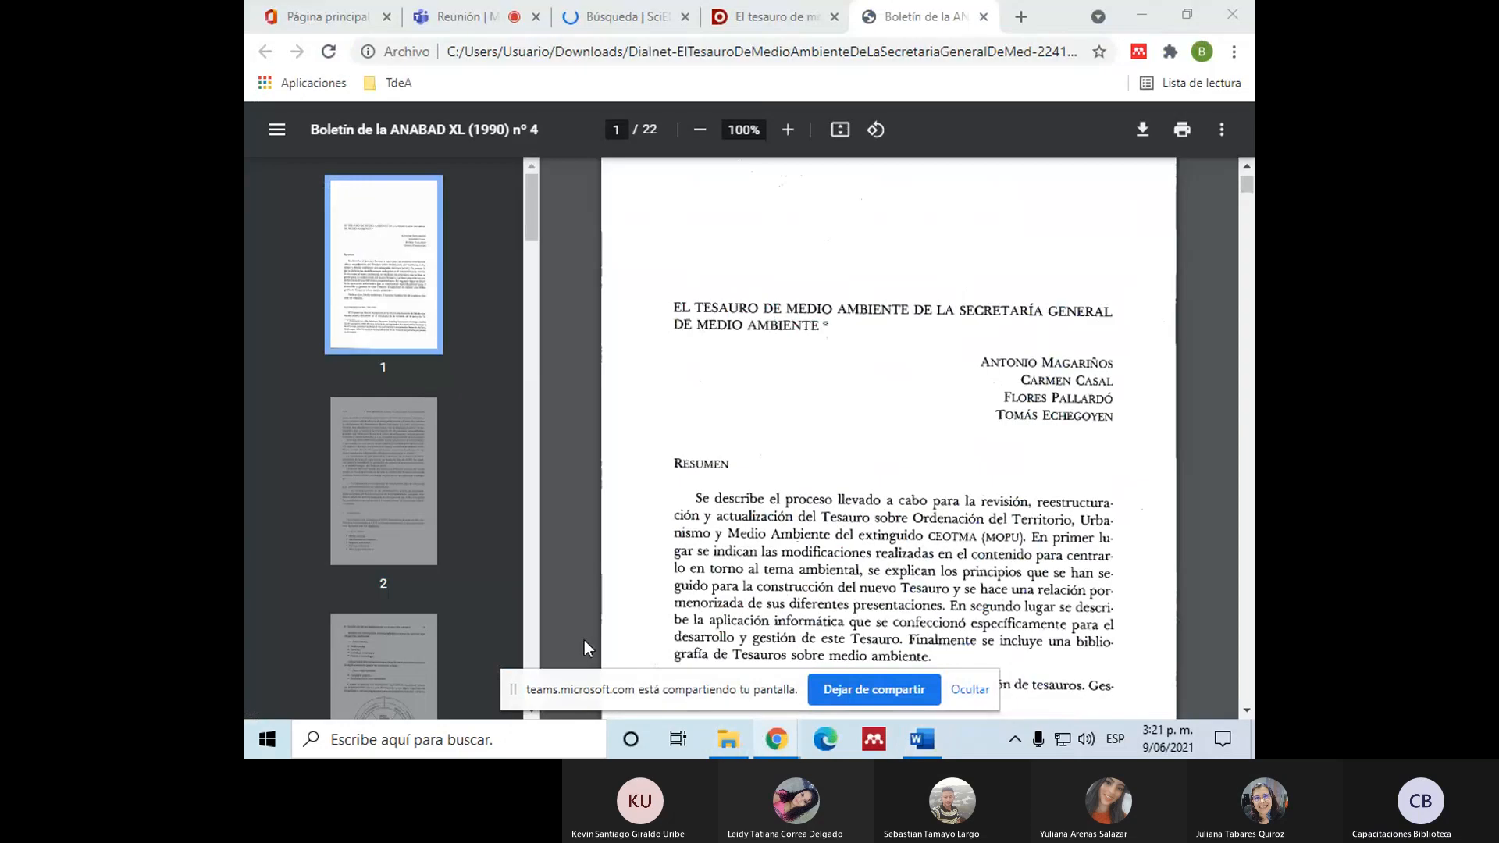
pyautogui.scroll(-7, 823, 375)
pyautogui.scroll(-3, 822, 356)
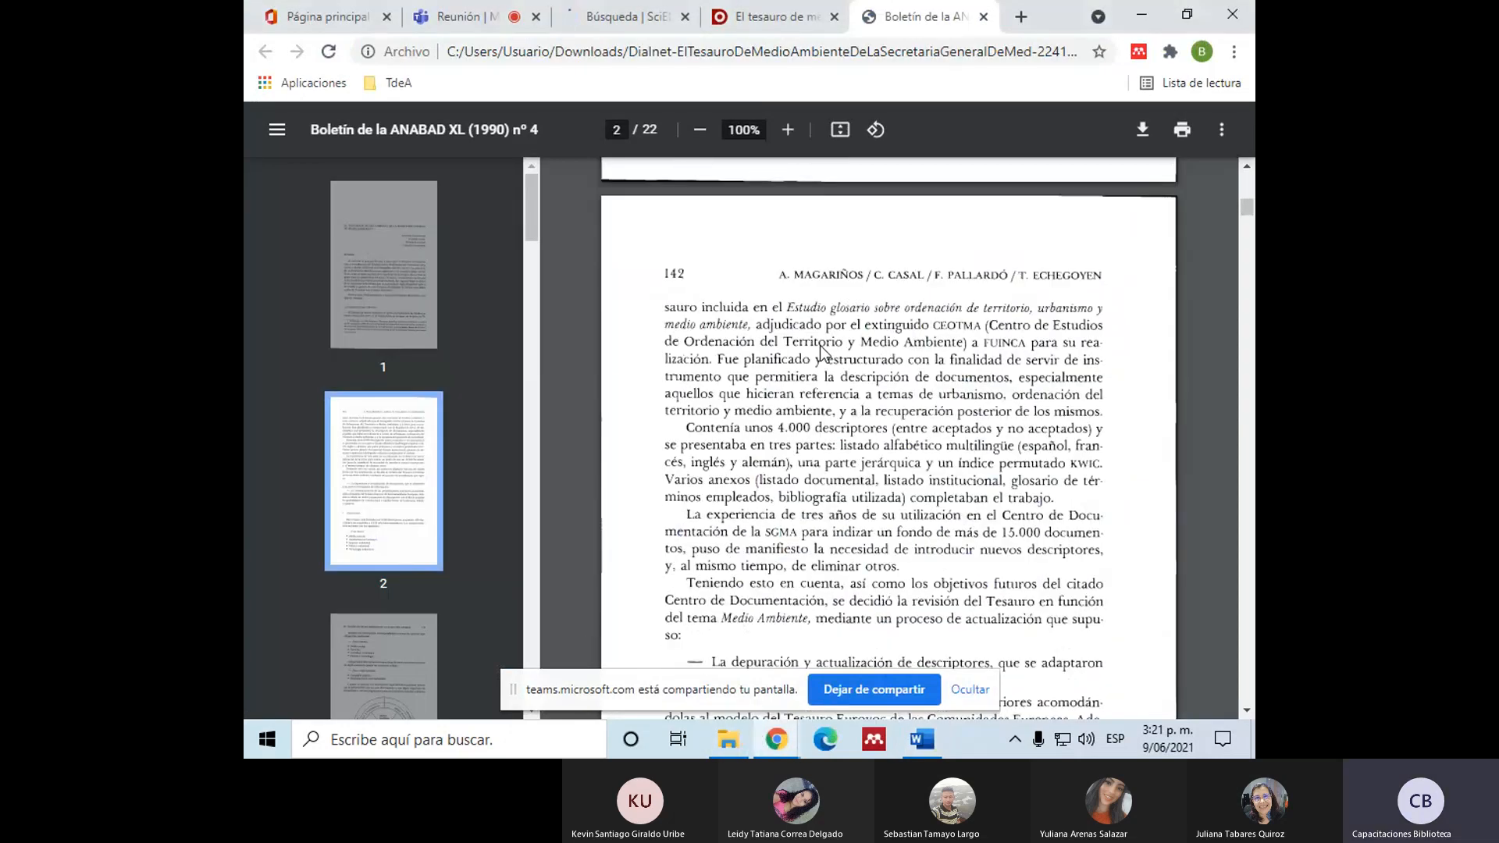
pyautogui.scroll(-10, 820, 346)
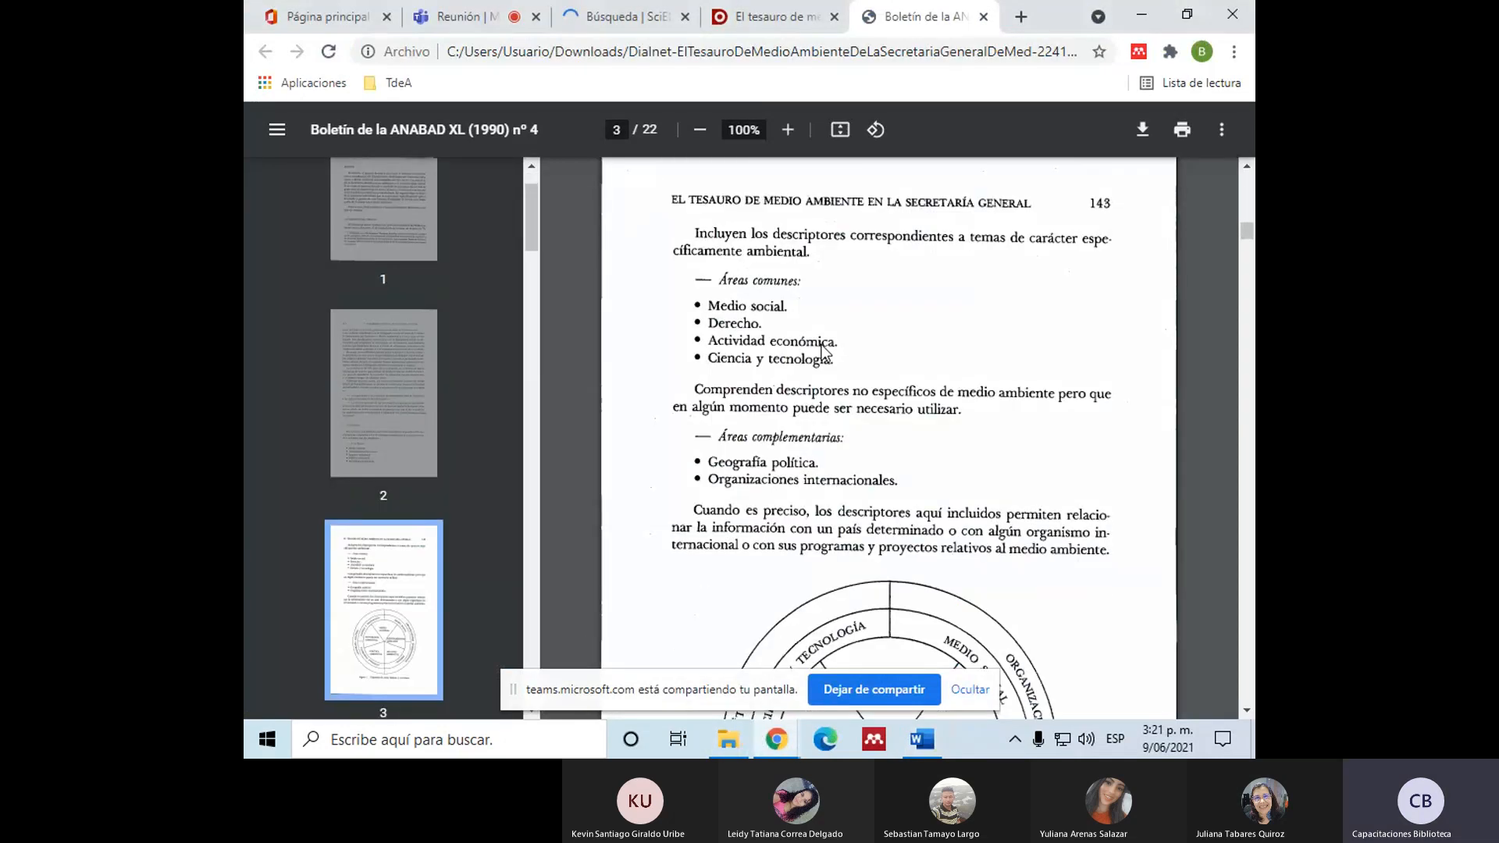
pyautogui.click(755, 22)
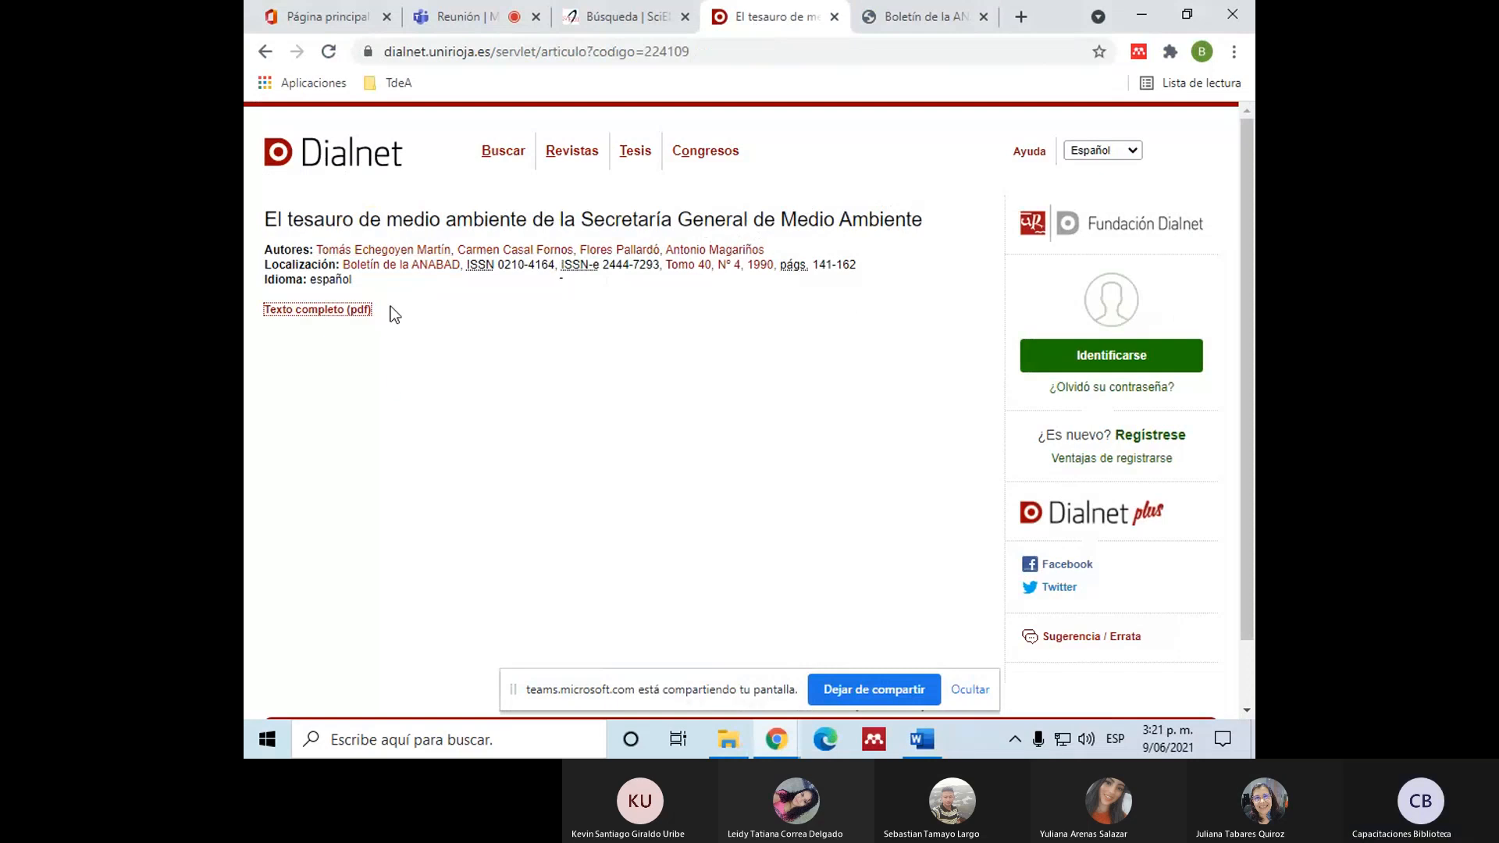
pyautogui.moveTo(256, 222); pyautogui.dragTo(431, 314)
pyautogui.click(451, 330)
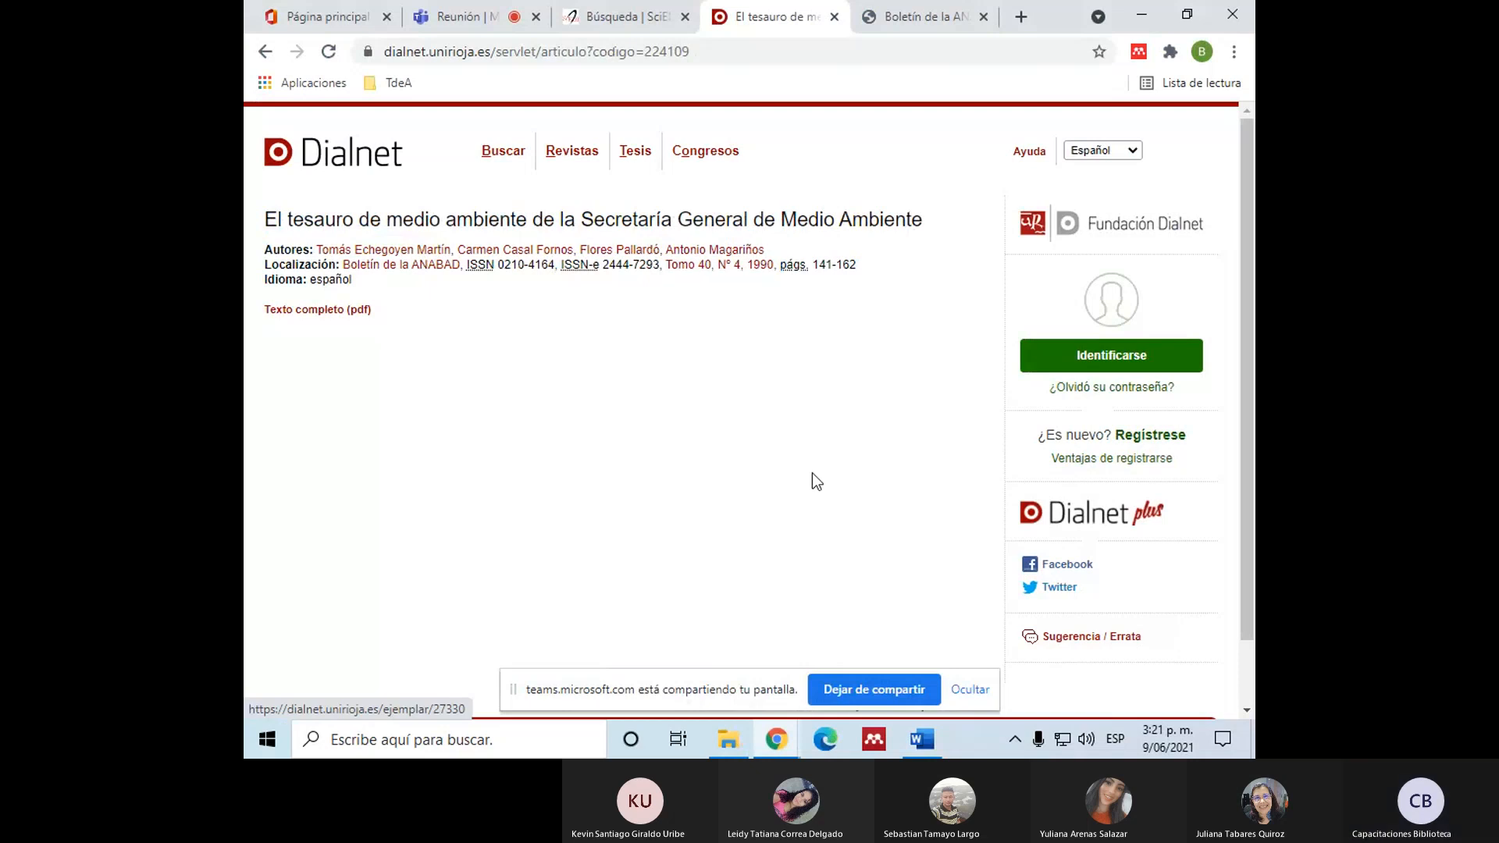
# Step: In Word, complete the narrative citation above "Referencias" with the year 1990 and a closing parenthesis, without a final period
pyautogui.hotkey('alt', 'Tab')
pyautogui.write('1990')
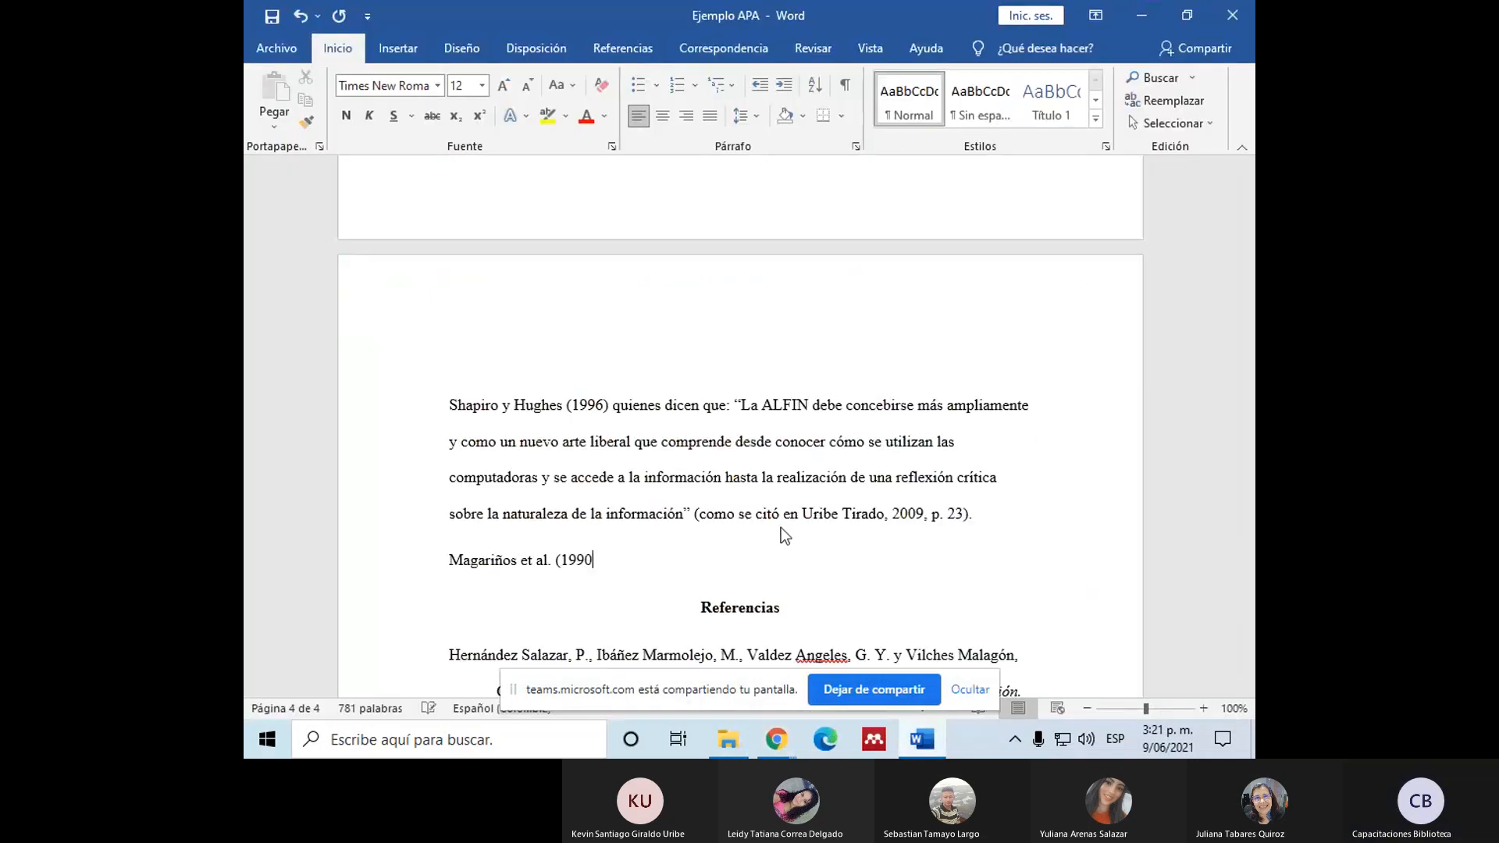
pyautogui.write(').')
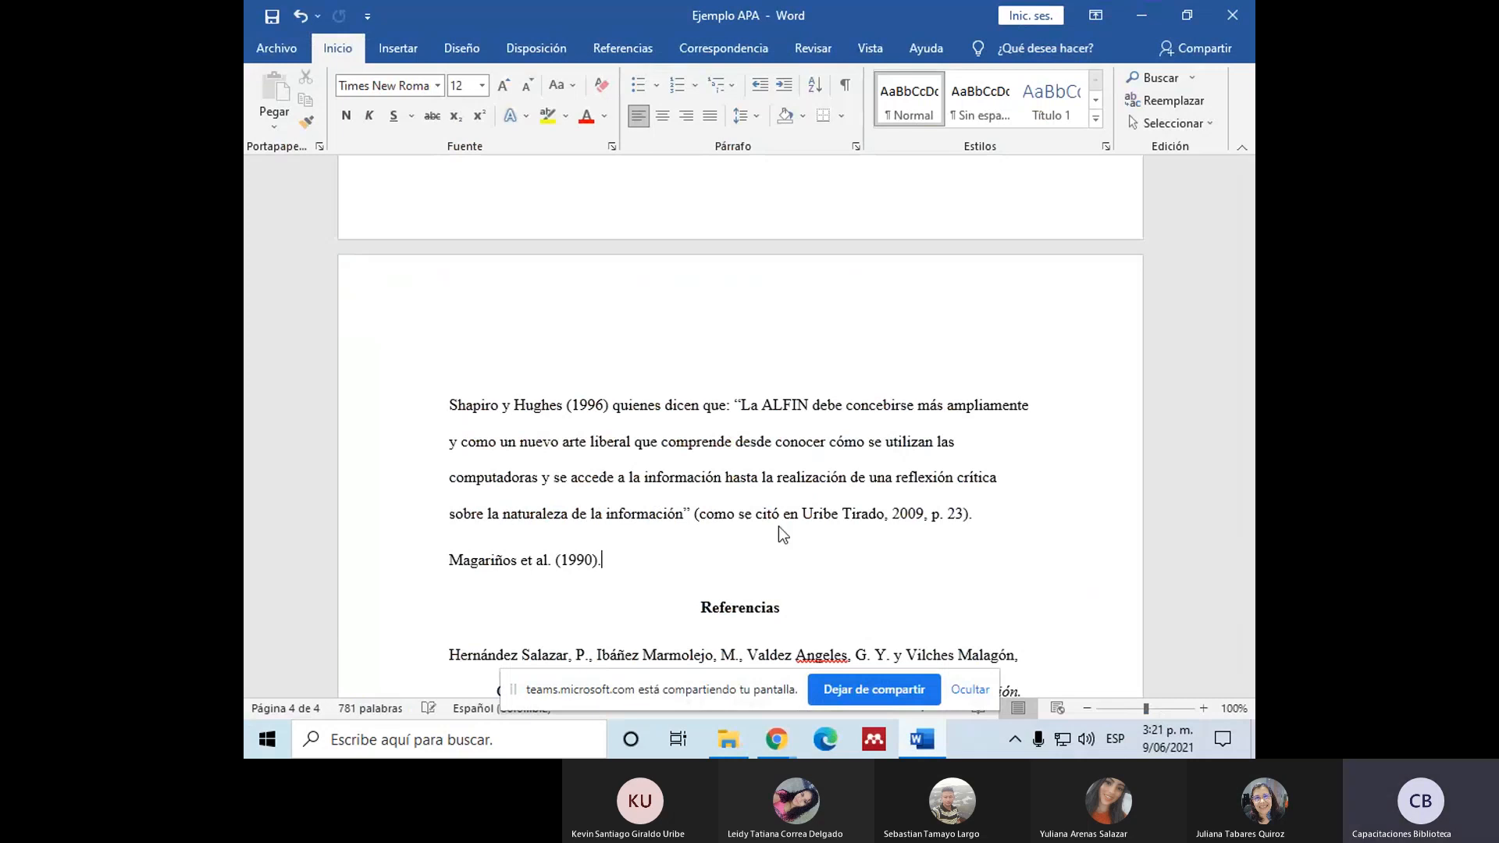
pyautogui.hotkey('ctrl', 'z')
# Step: Try a placeholder quotation “jsnskck” in quotation marks after the narrative citation
pyautogui.write('“jsnskck')
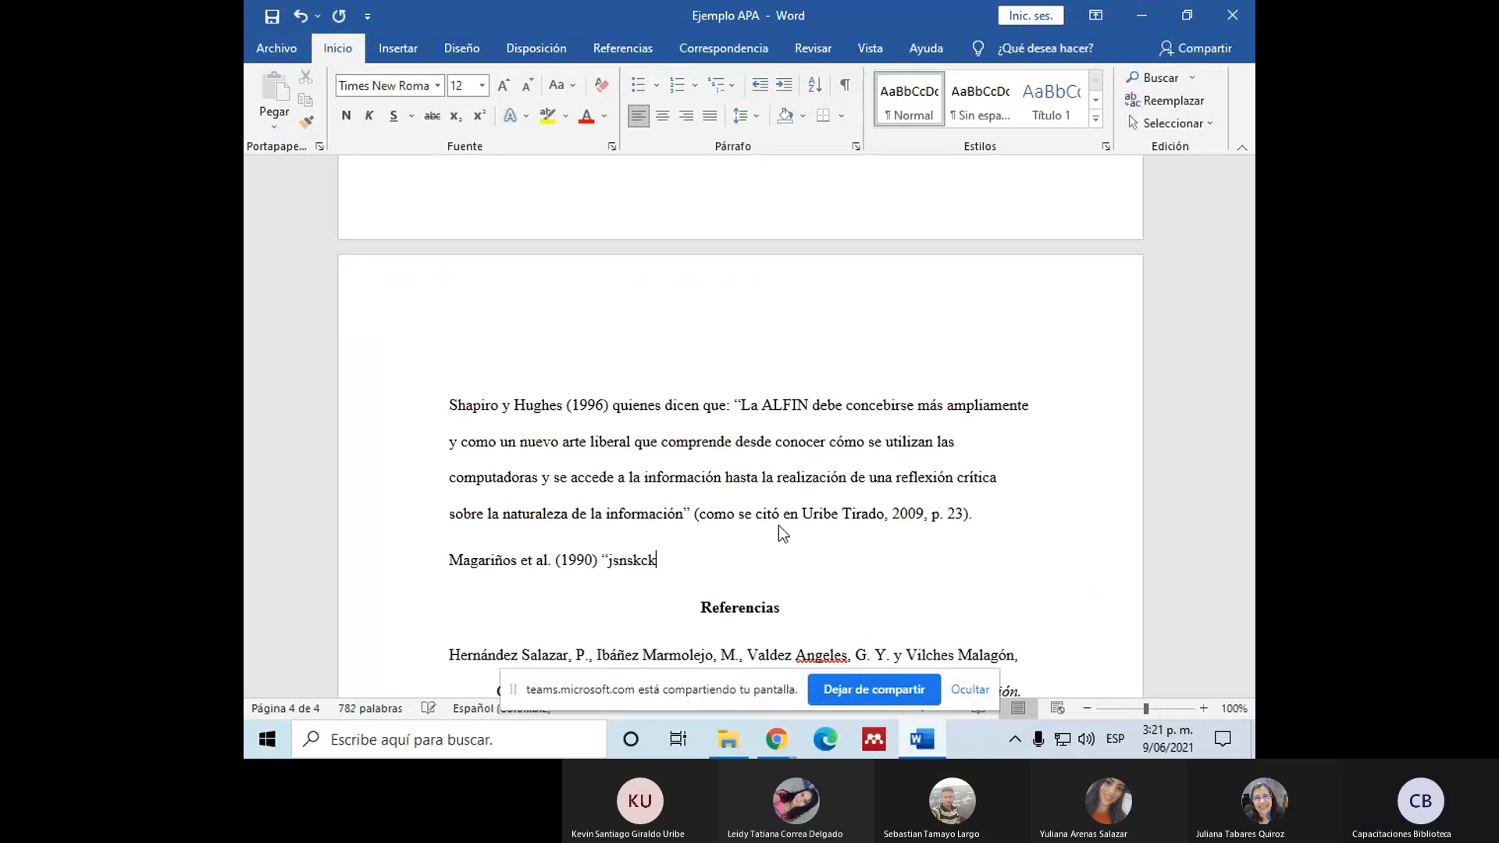
pyautogui.write('"')
pyautogui.press('BackSpace')
pyautogui.press('BackSpace')
pyautogui.press('BackSpace')
pyautogui.press('BackSpace')
pyautogui.press('BackSpace')
pyautogui.press('BackSpace')
pyautogui.press('BackSpace')
pyautogui.press('BackSpace')
pyautogui.press('BackSpace')
pyautogui.press('BackSpace')
# Step: Insert the placeholder quotation “jsjsjs” in quotation marks before the author's surname in the citation
pyautogui.click(451, 568)
pyautogui.write('“jsjsjs” ')
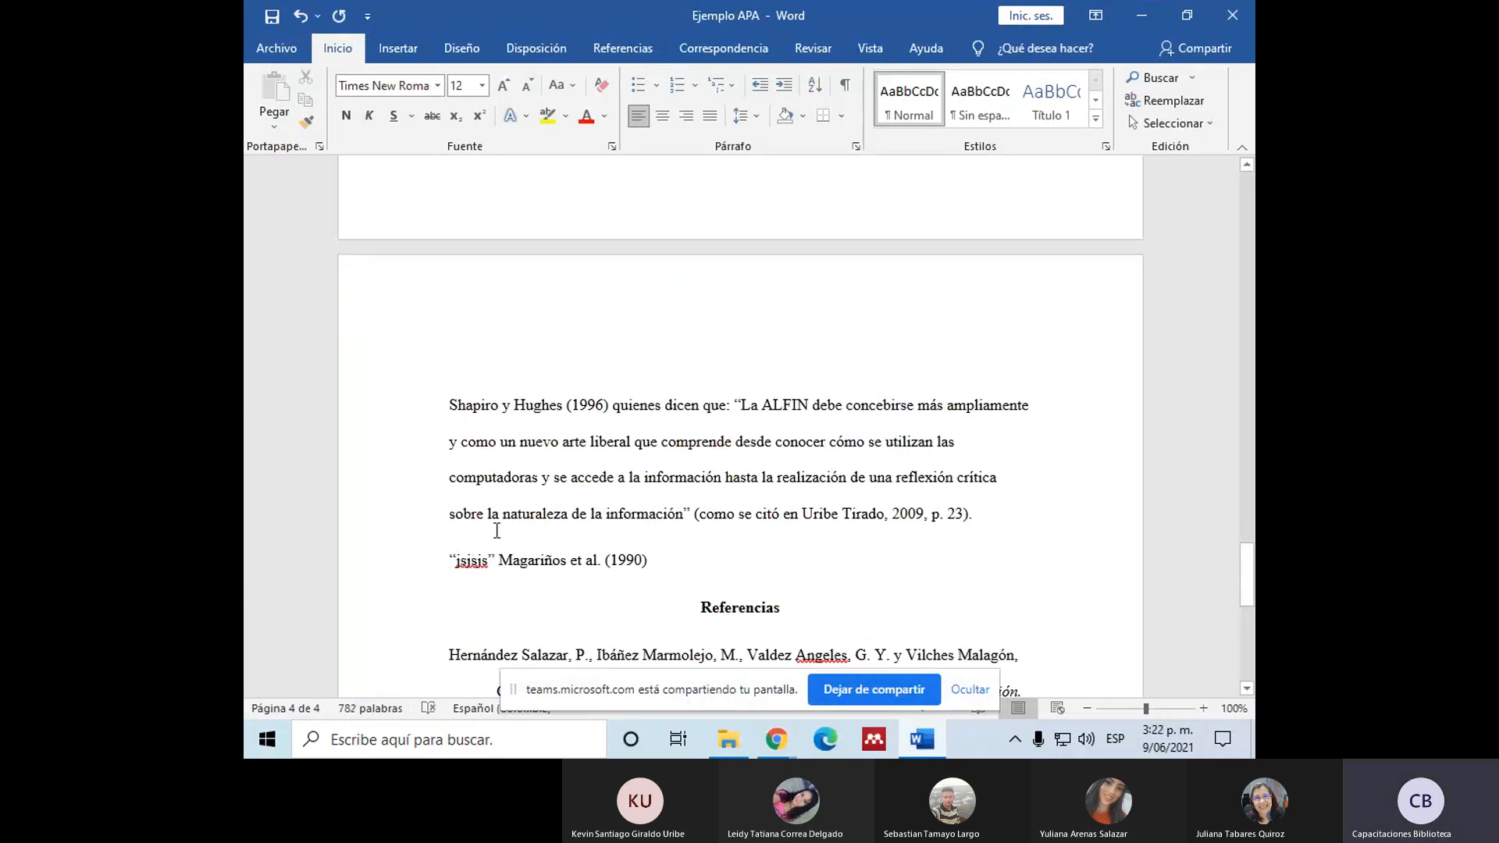
pyautogui.write('(')
# Step: Convert the citation to parenthetical form, with author and year in one parenthesis separated by a comma, and add the page "p.4"
pyautogui.click(619, 563)
pyautogui.press('BackSpace')
pyautogui.press('BackSpace')
pyautogui.write(',')
pyautogui.click(646, 564)
pyautogui.write(', p.4')
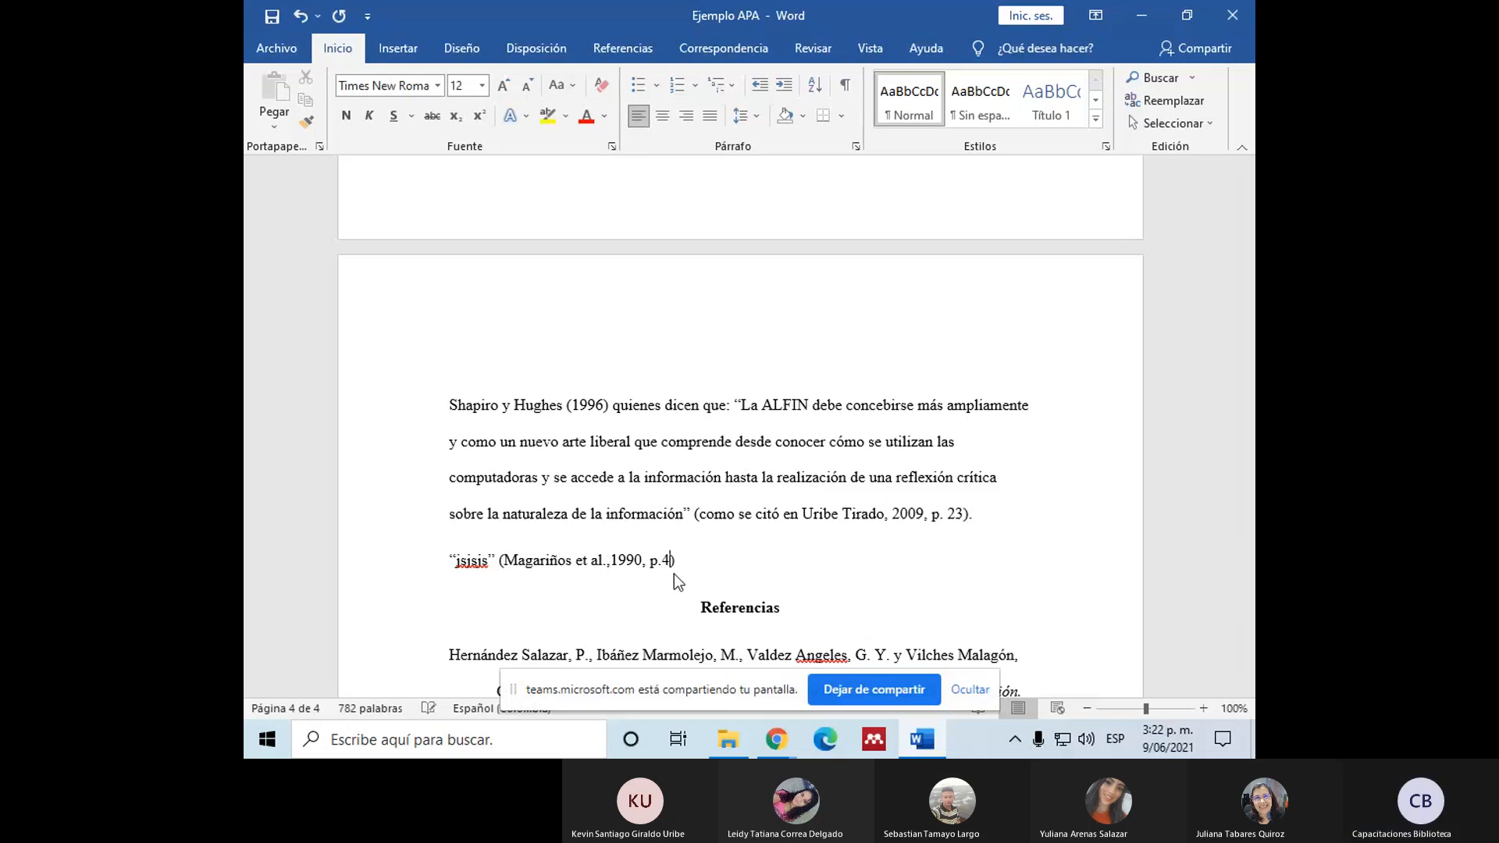
# Step: Compare the author order in the article's PDF with the order given in its Dialnet record
pyautogui.scroll(-1, 673, 574)
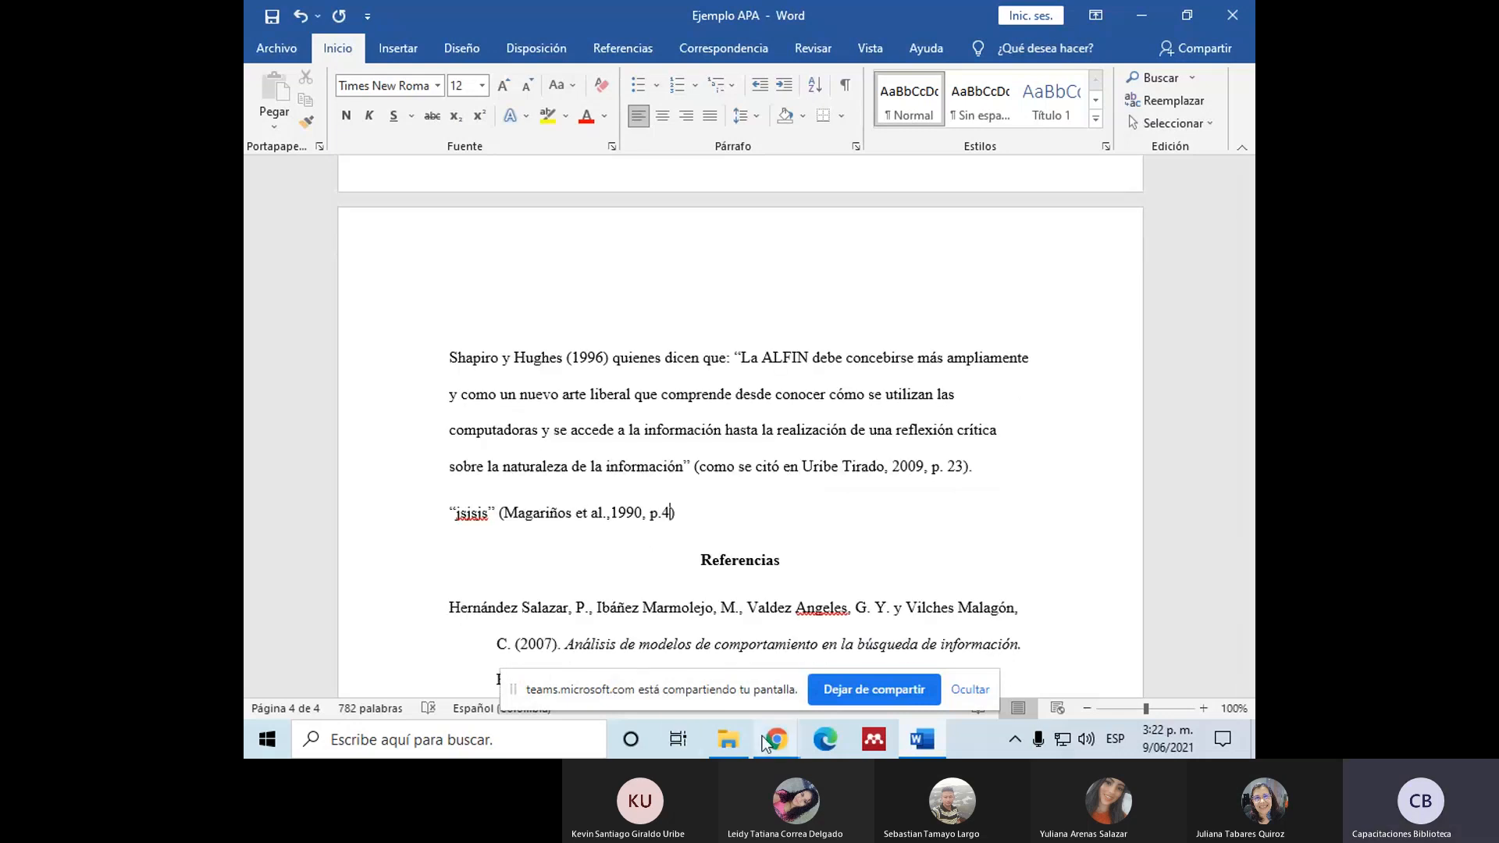
pyautogui.moveTo(771, 744)
pyautogui.click(578, 642)
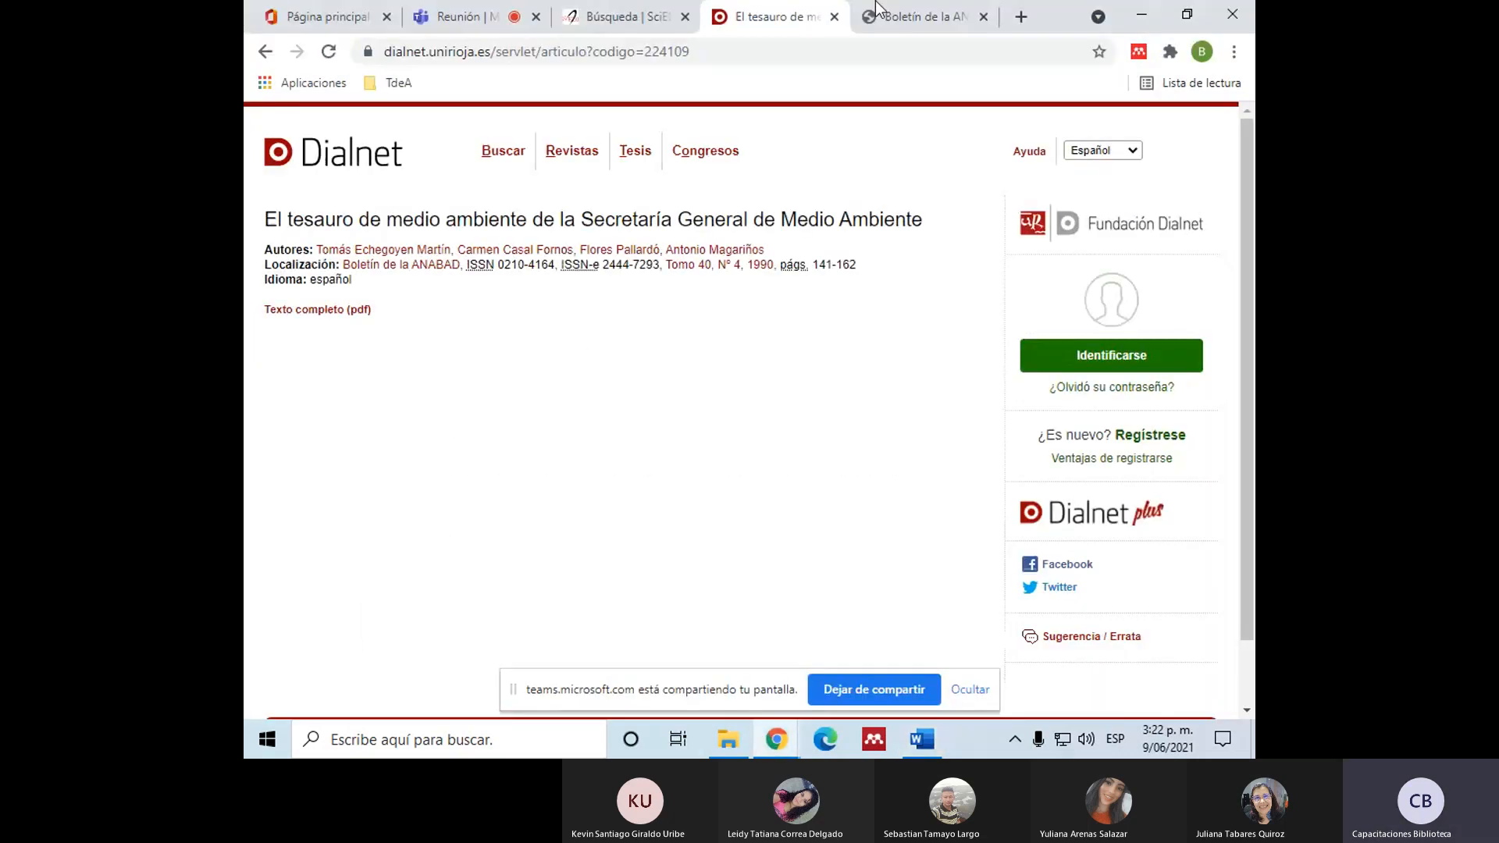
pyautogui.click(895, 14)
pyautogui.scroll(-1, 837, 314)
pyautogui.scroll(-18, 844, 329)
pyautogui.scroll(8, 843, 330)
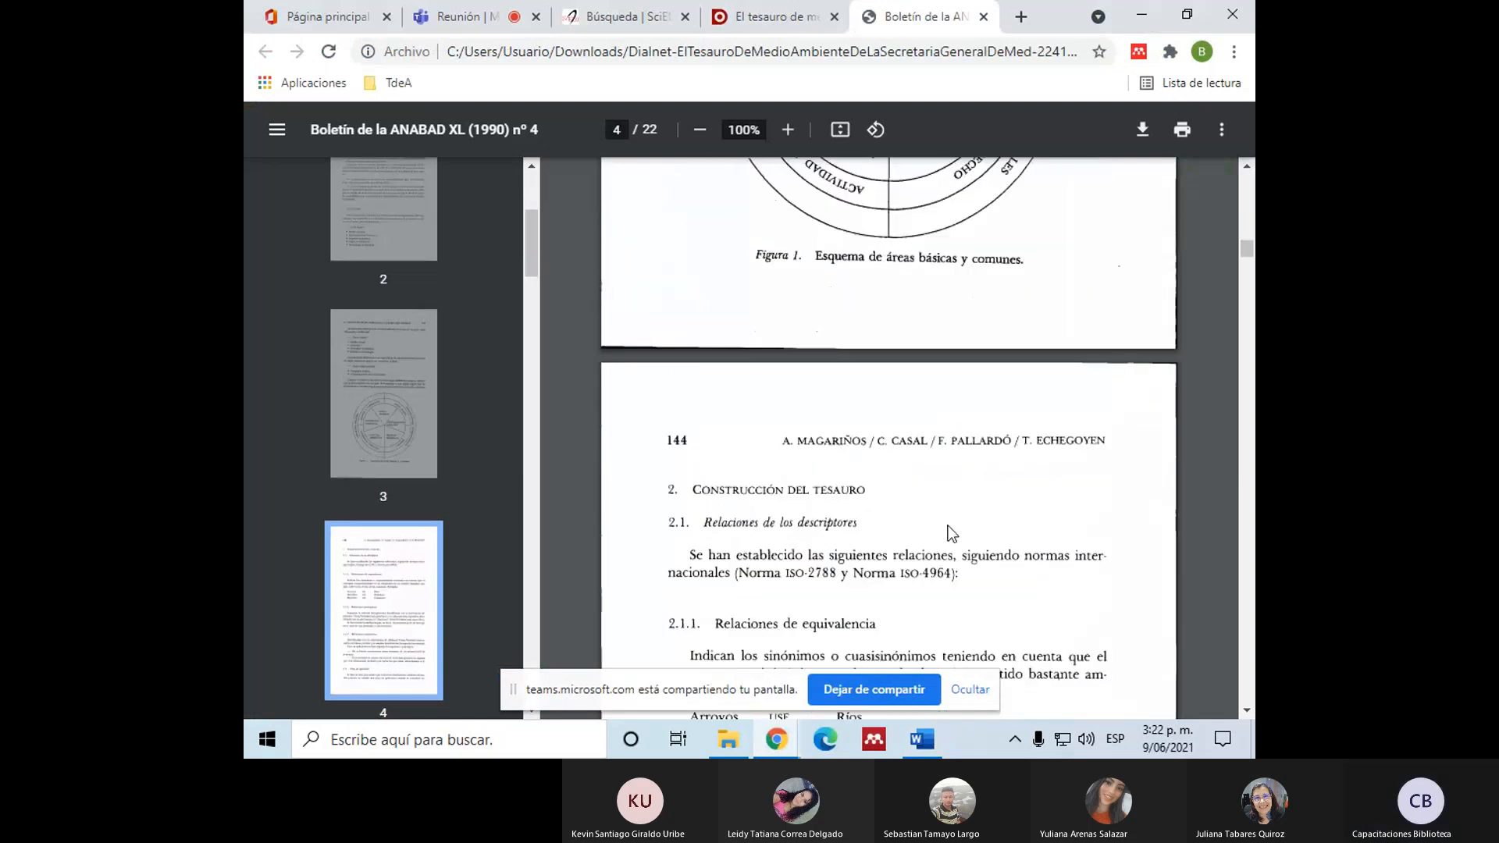
pyautogui.scroll(20, 948, 527)
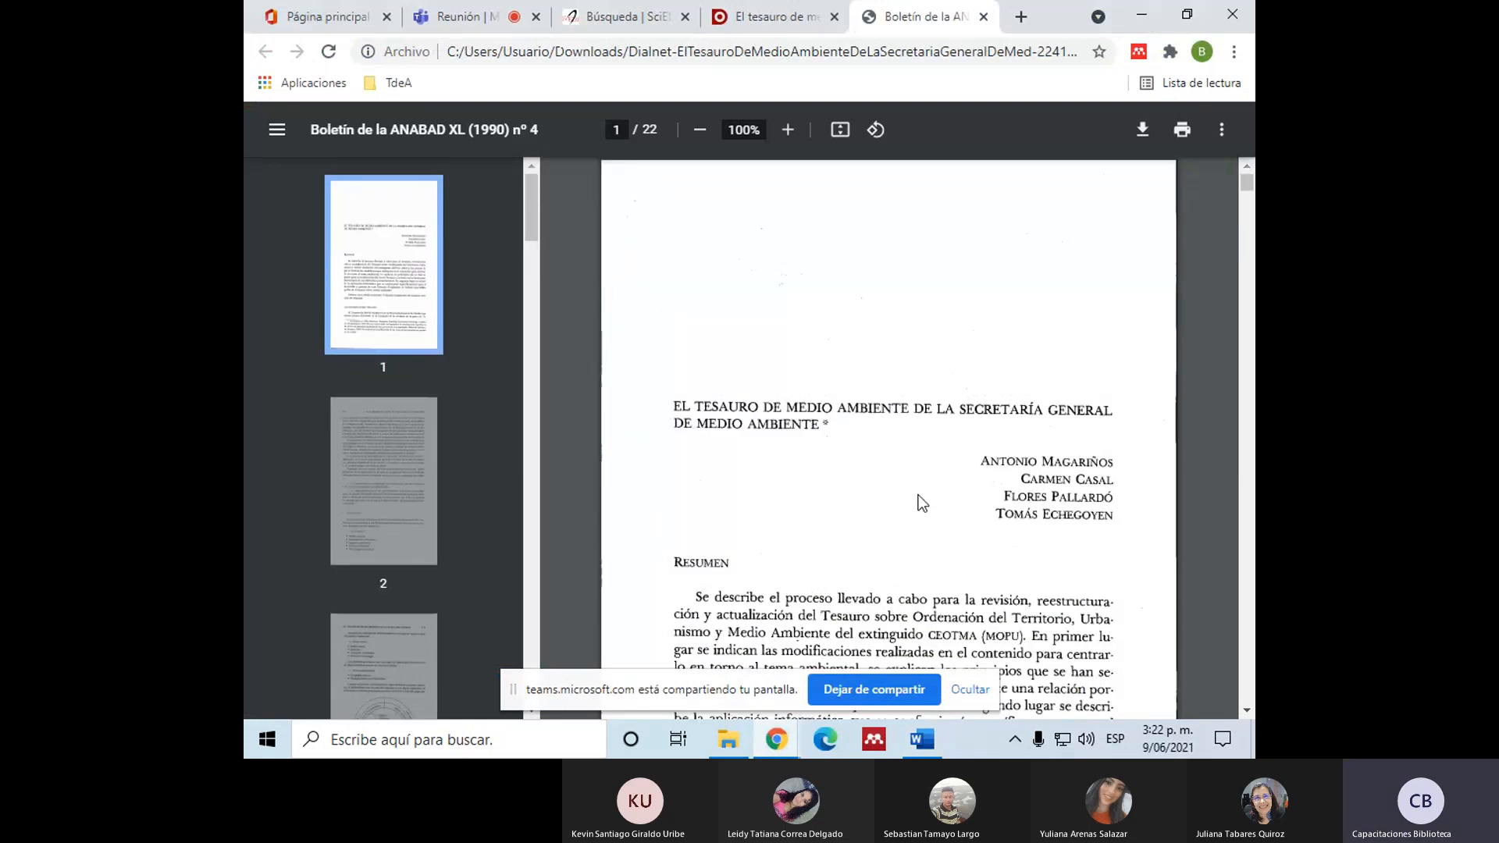
pyautogui.click(817, 10)
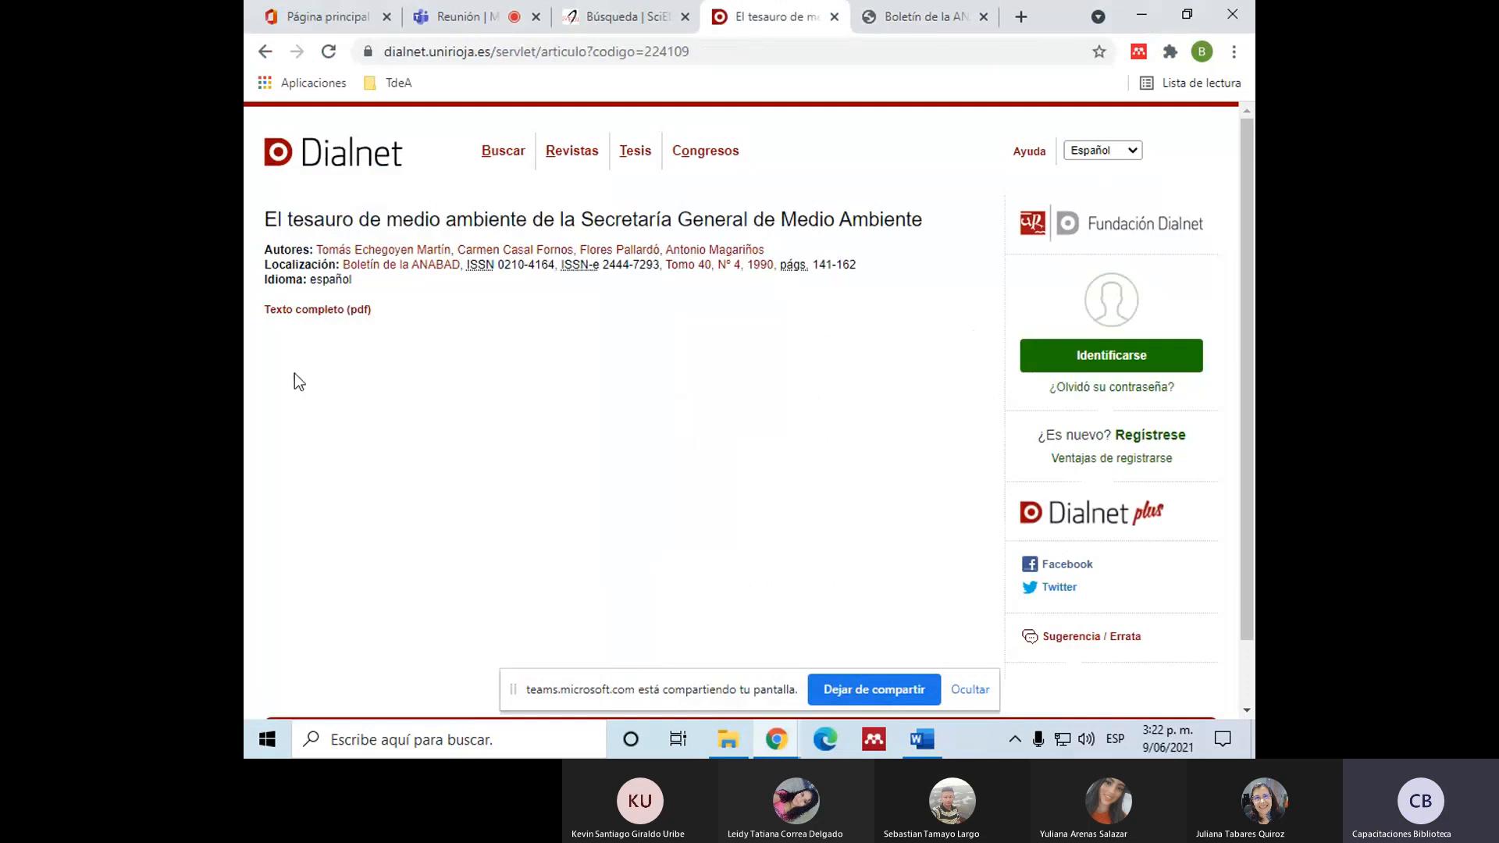
pyautogui.moveTo(264, 212); pyautogui.dragTo(451, 298)
pyautogui.click(452, 299)
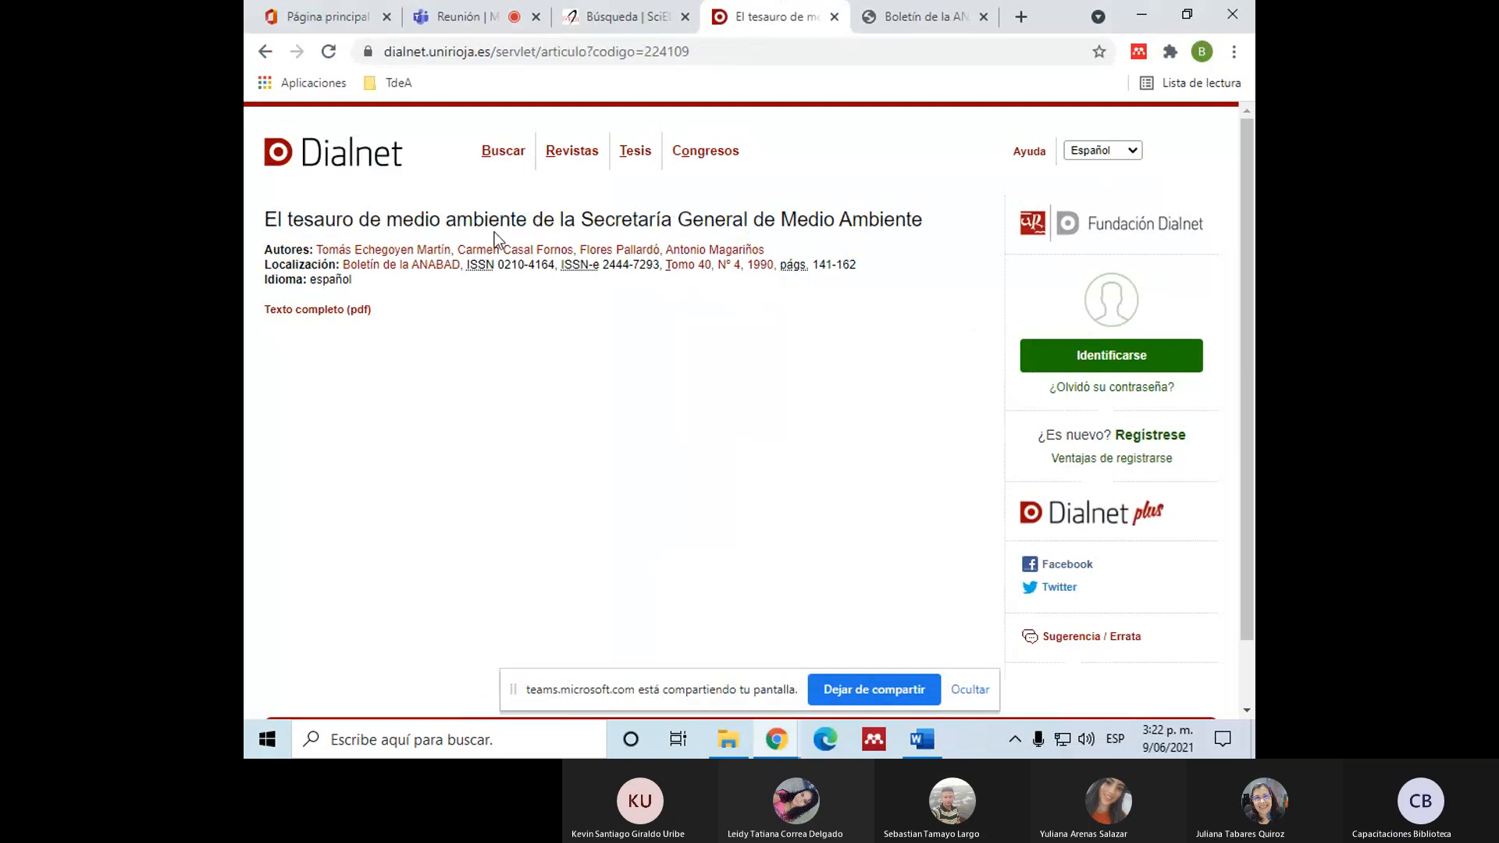
pyautogui.click(912, 14)
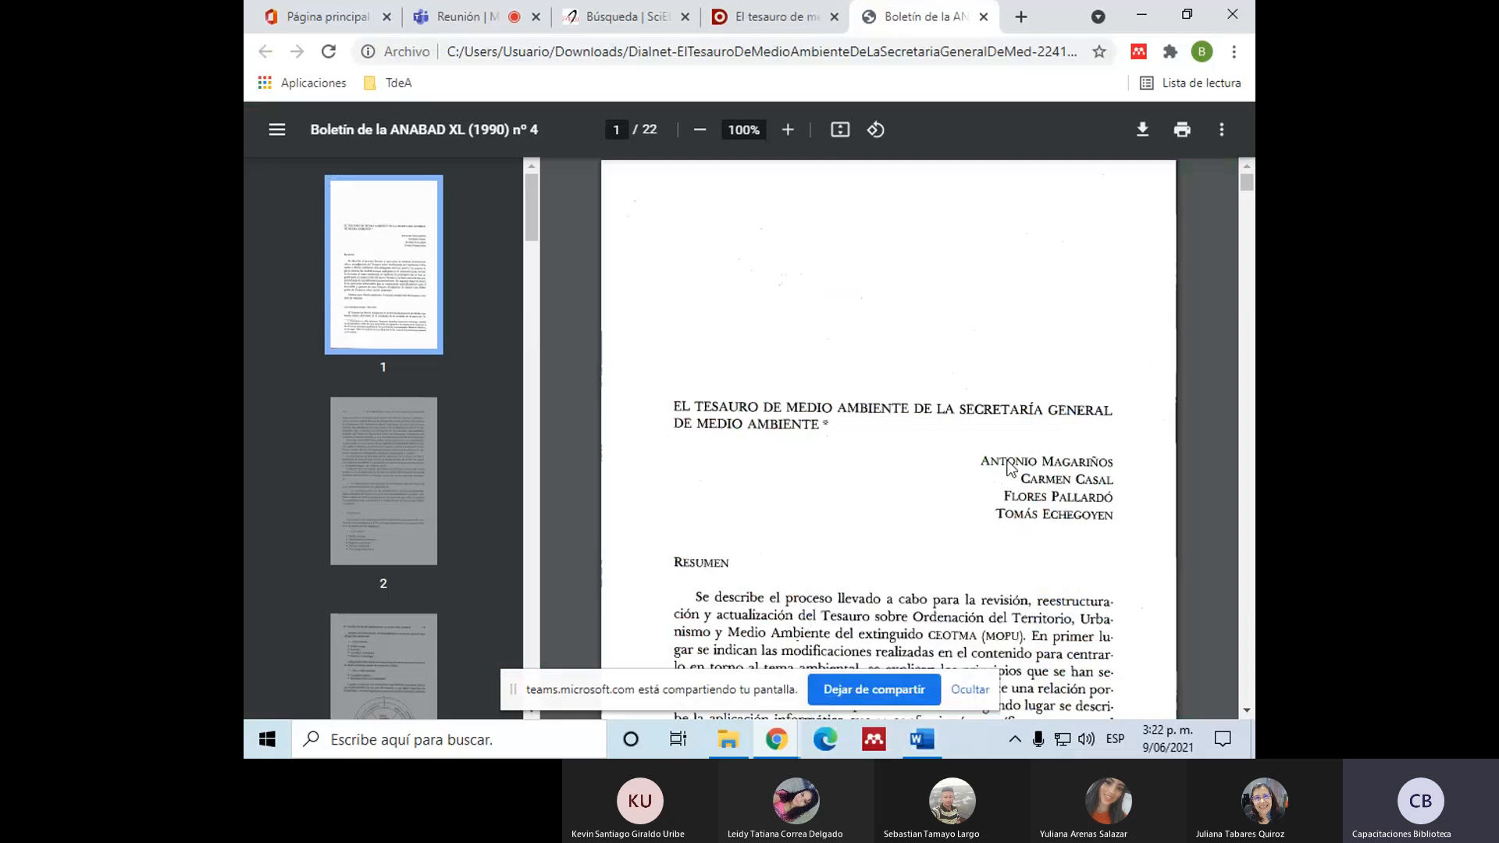
# Step: In Word, add an empty entry after the first reference under "Referencias" and set its font color to black
pyautogui.click(921, 740)
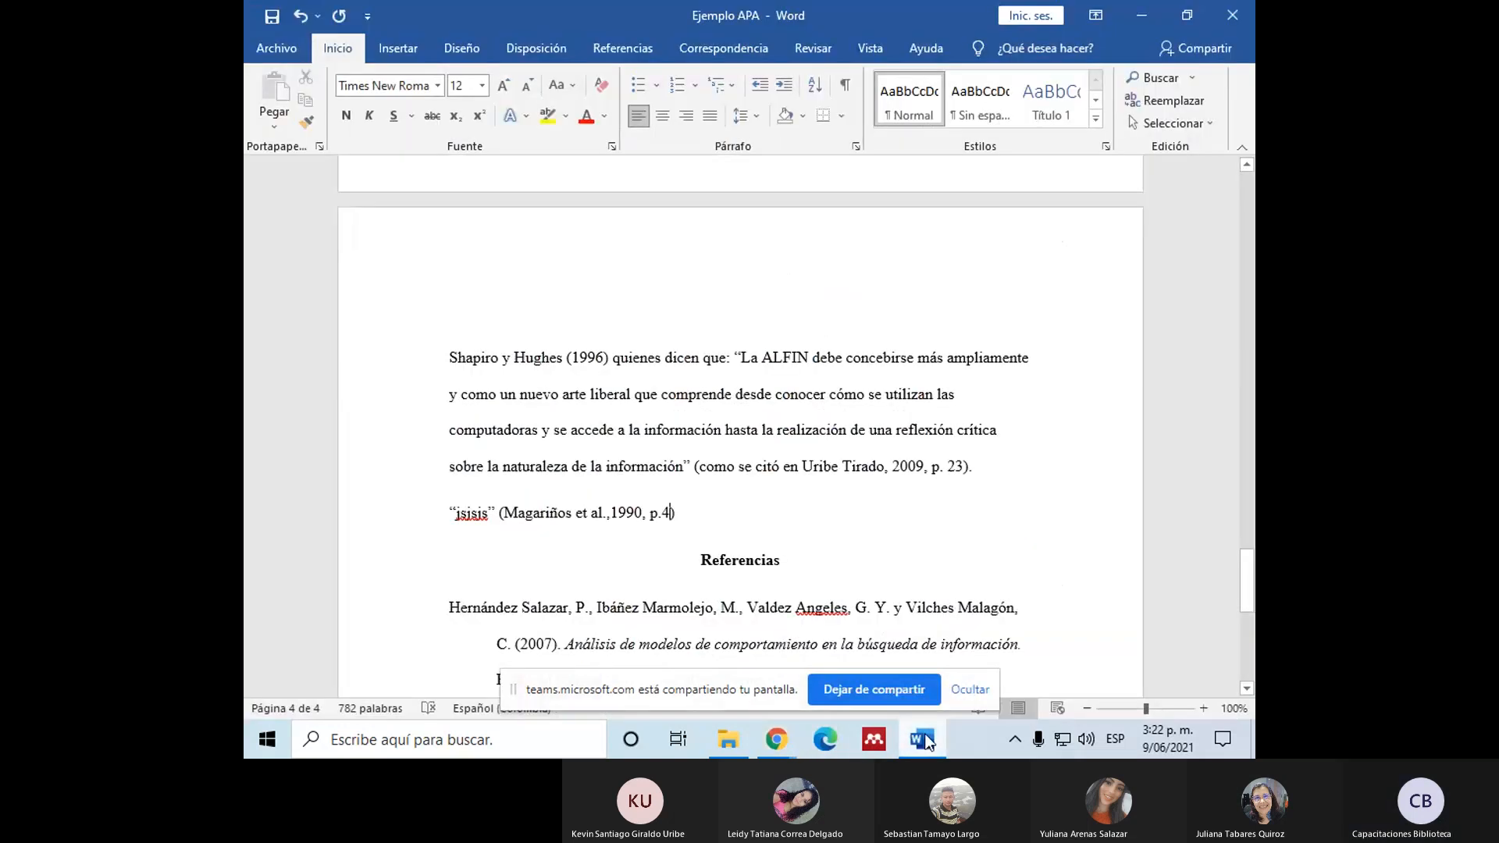
pyautogui.scroll(-4, 466, 422)
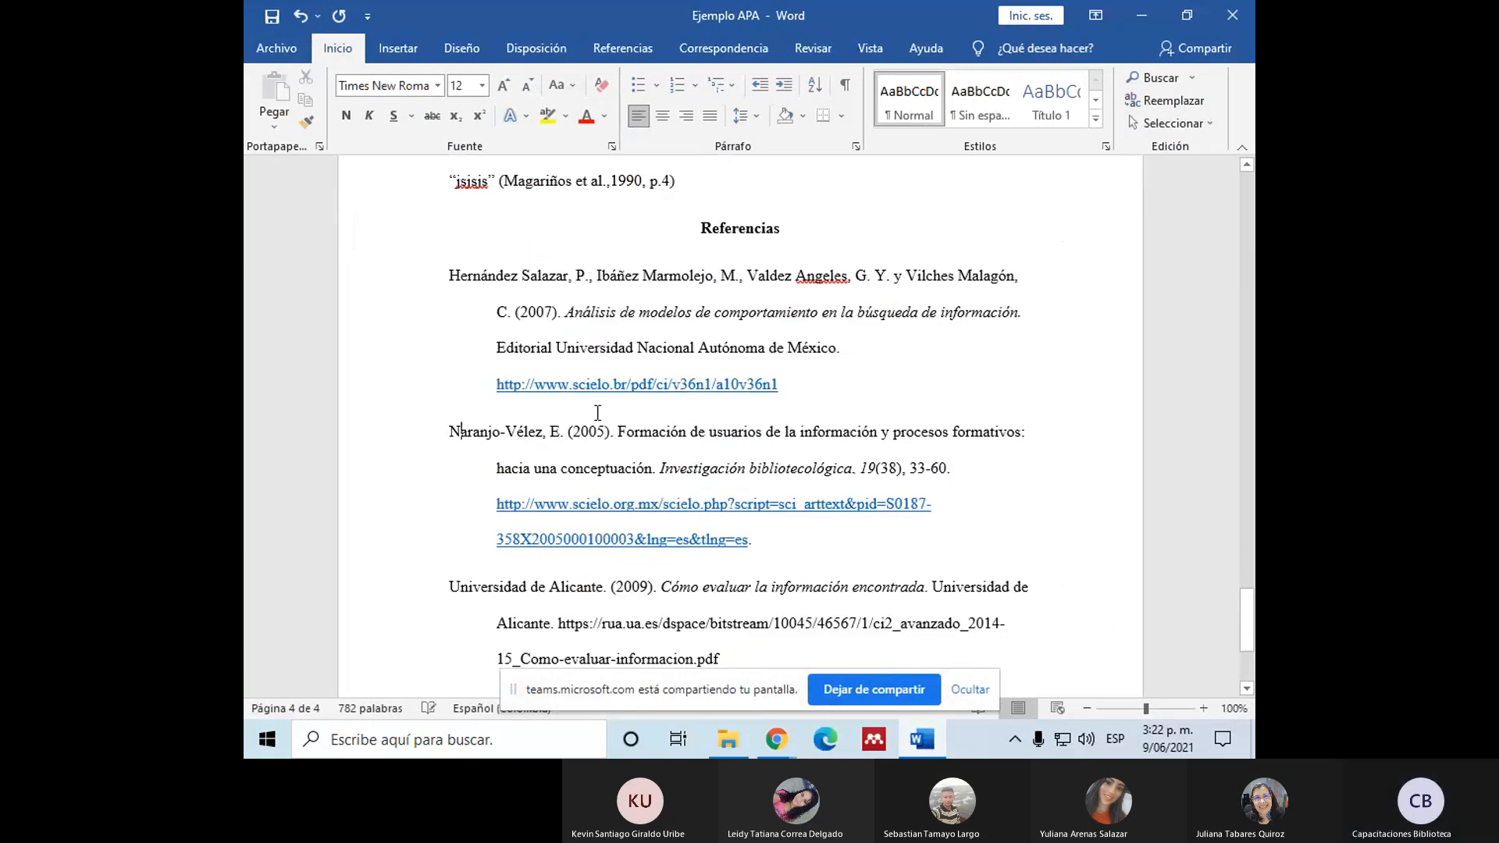
pyautogui.click(809, 392)
pyautogui.press('Return')
pyautogui.write('M')
pyautogui.press('BackSpace')
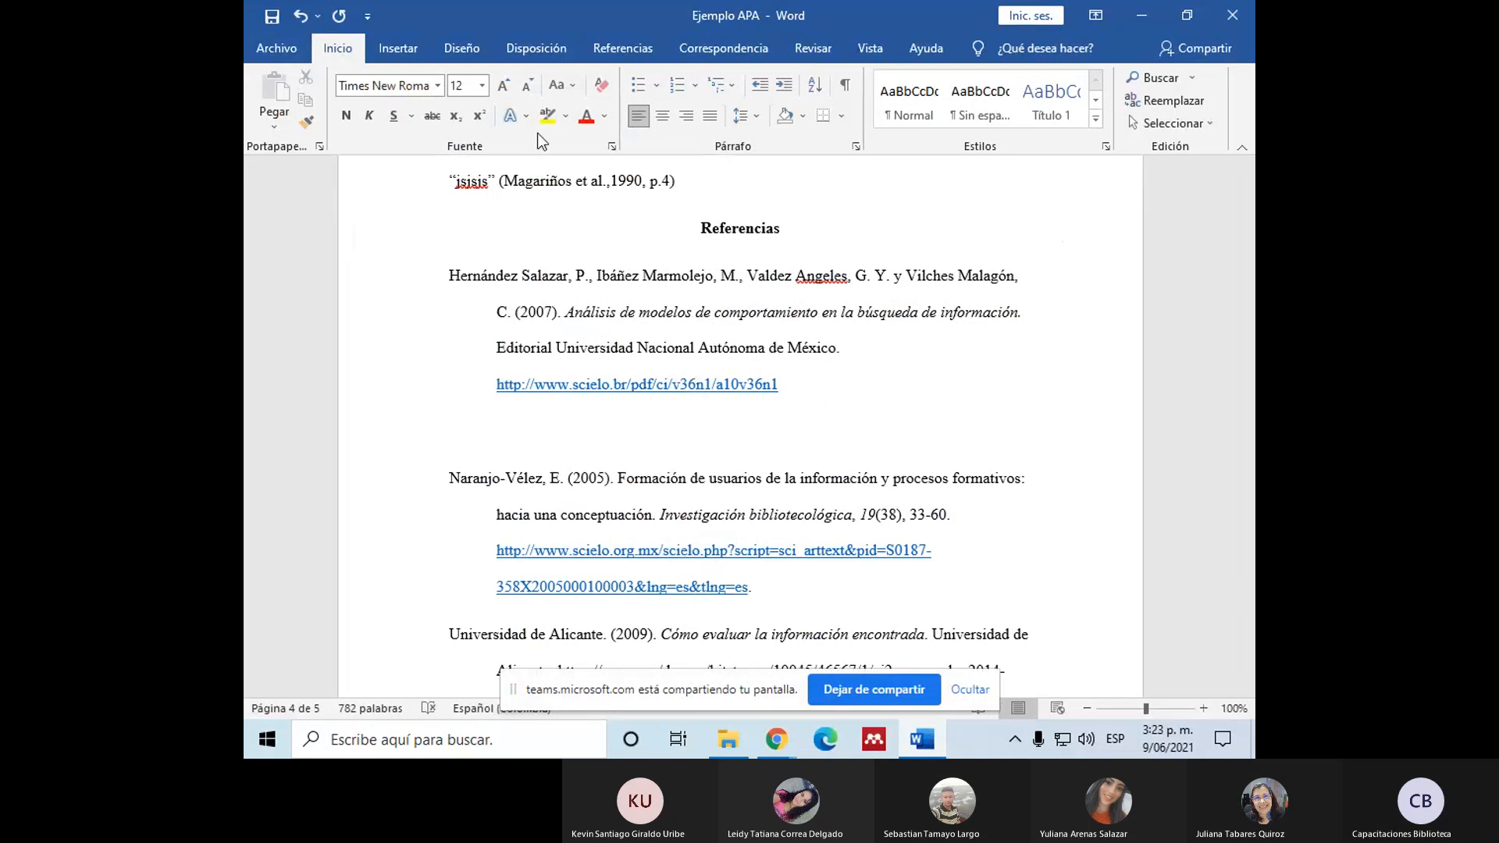
pyautogui.click(606, 115)
pyautogui.click(607, 147)
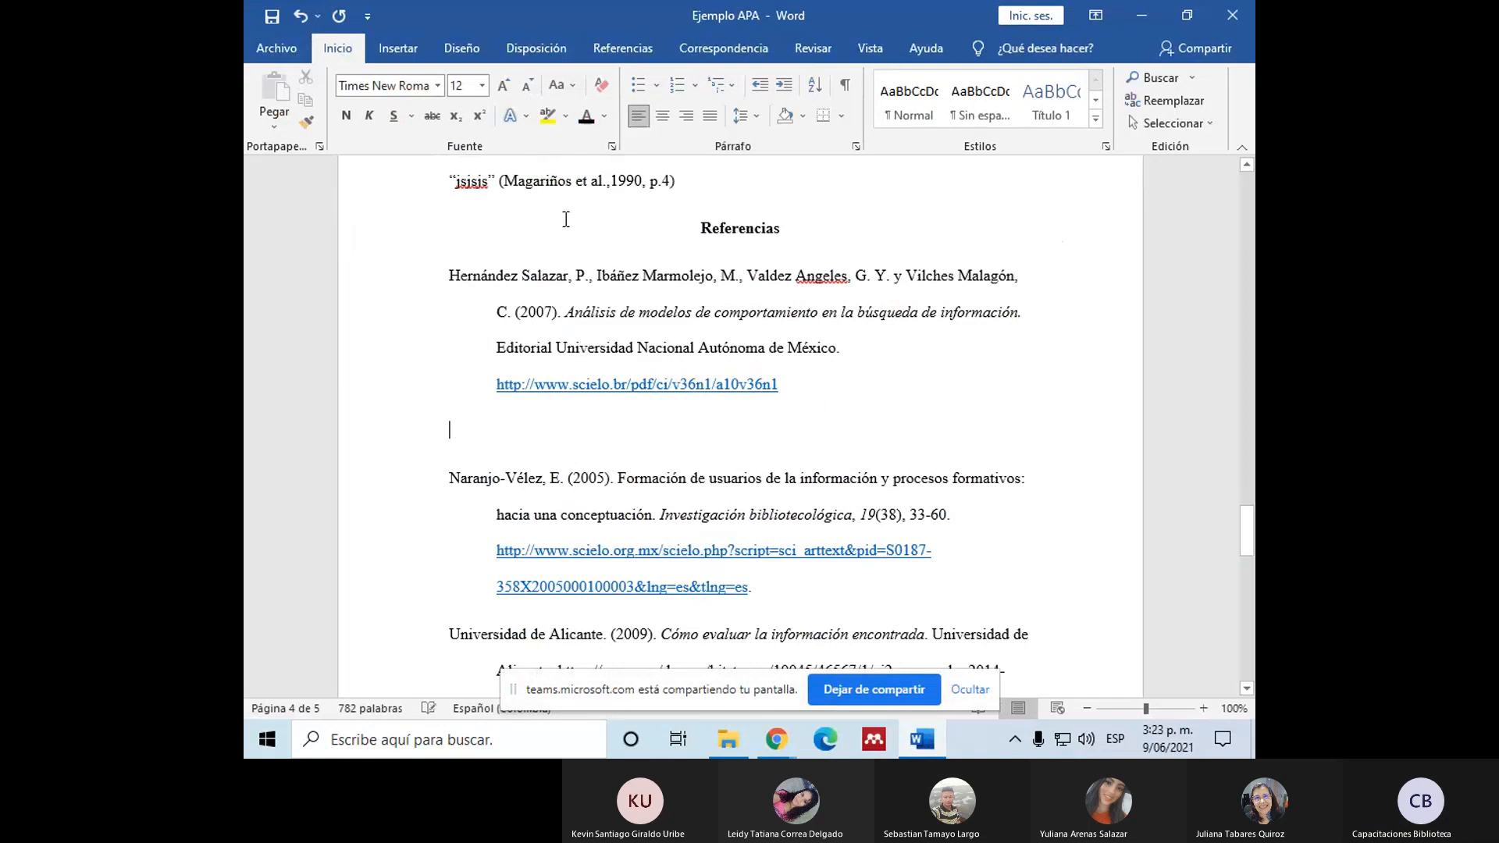
# Step: Start the new reference with the first author's surname and initial as given in the PDF, followed by a comma
pyautogui.write('Magariños,')
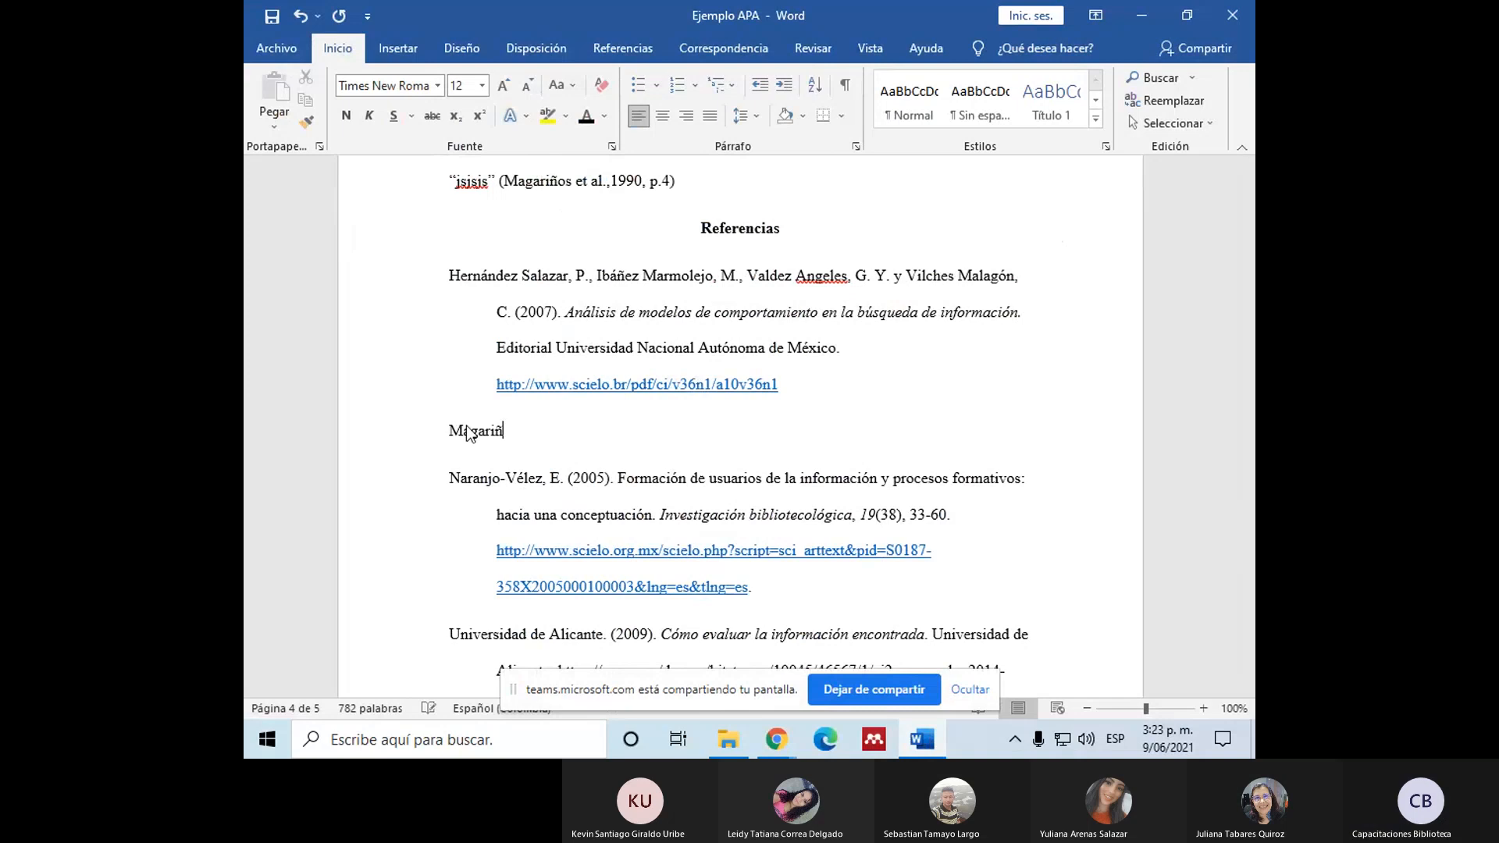
pyautogui.click(775, 739)
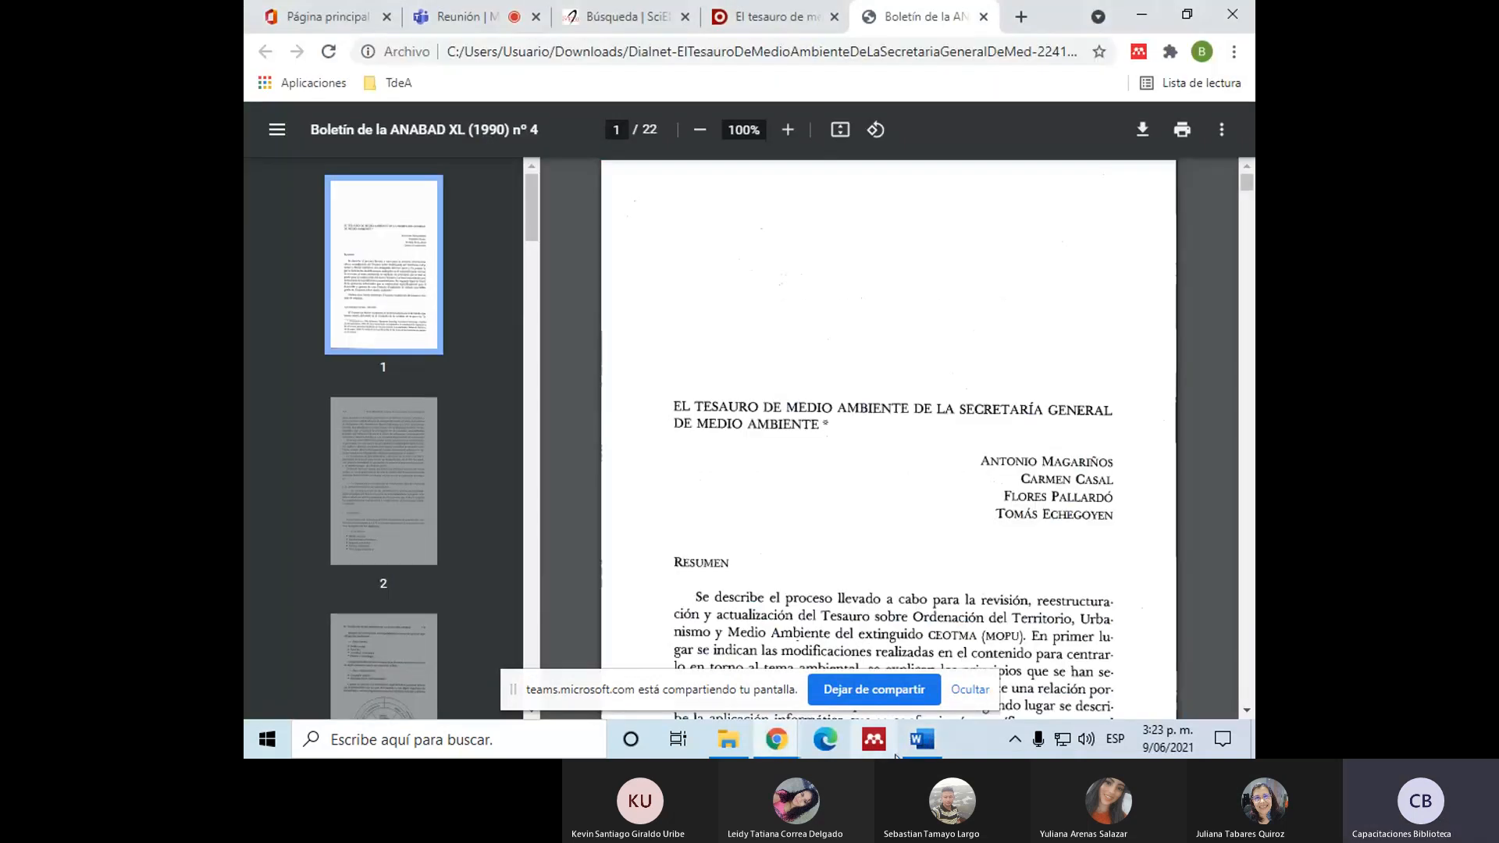
pyautogui.click(922, 739)
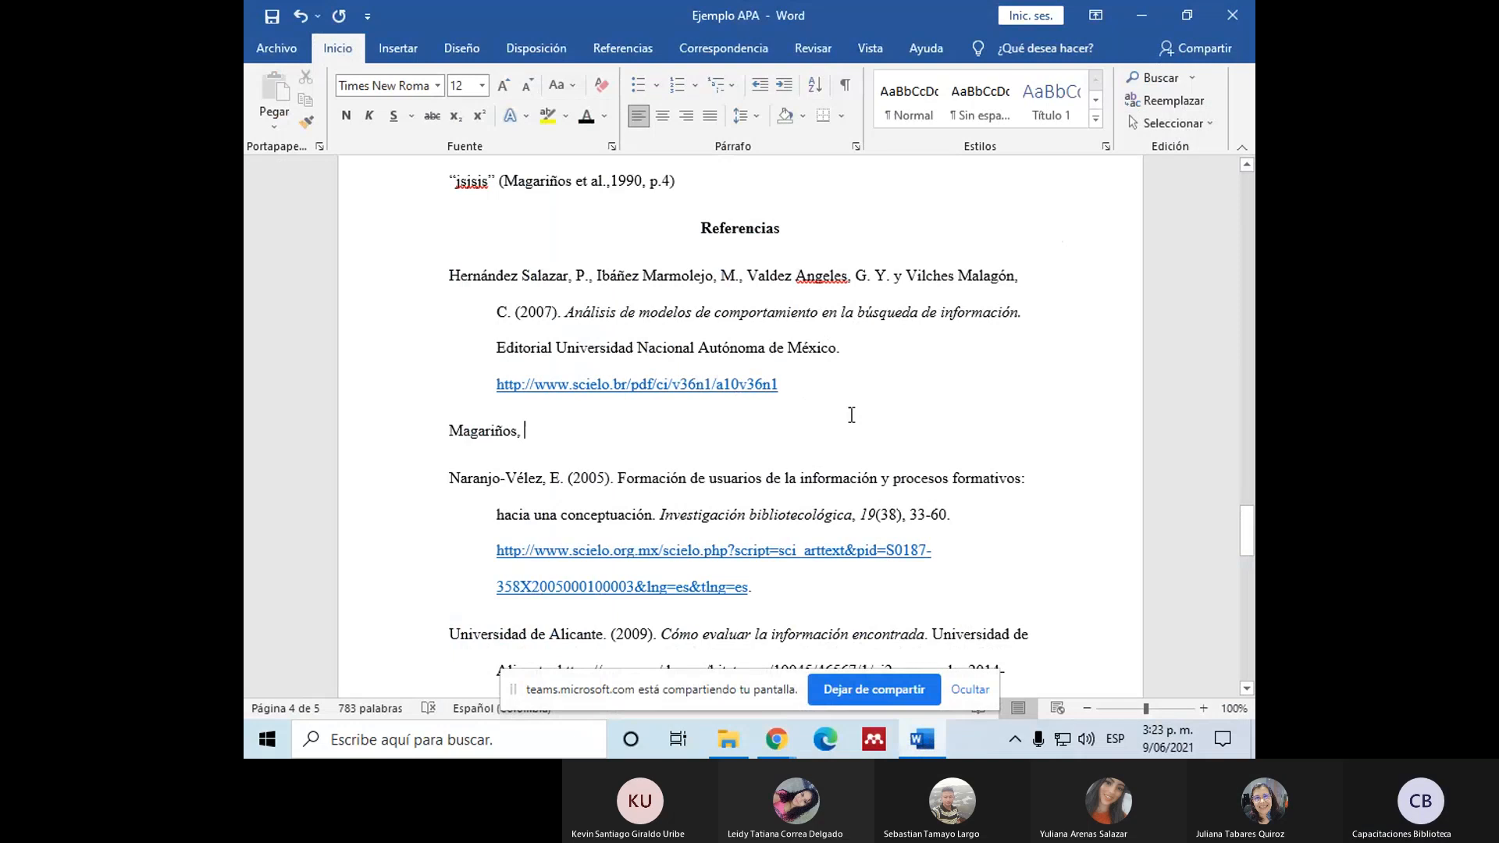
pyautogui.write('A')
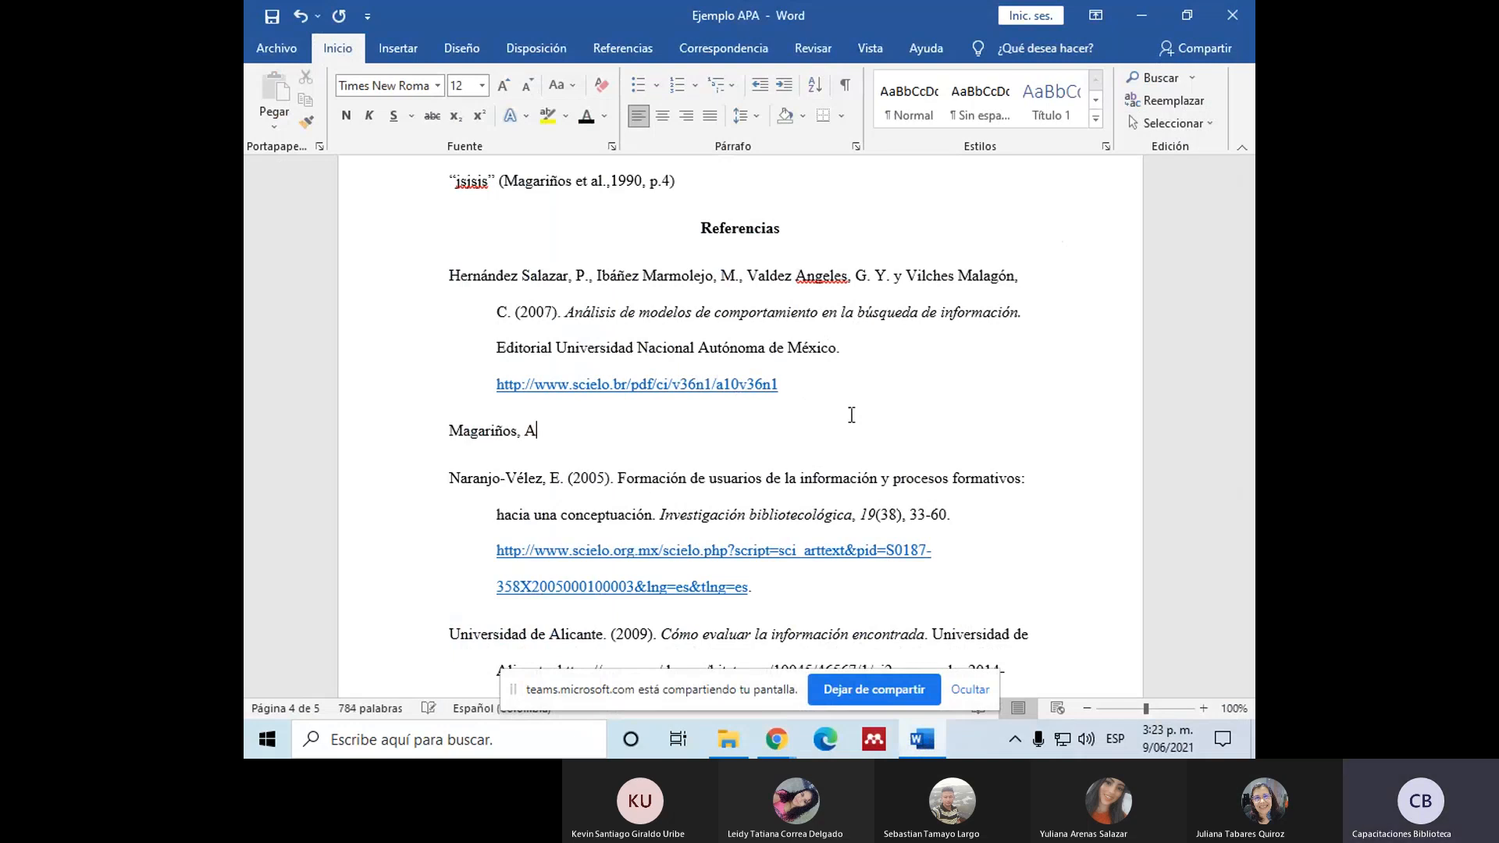
pyautogui.write('.,')
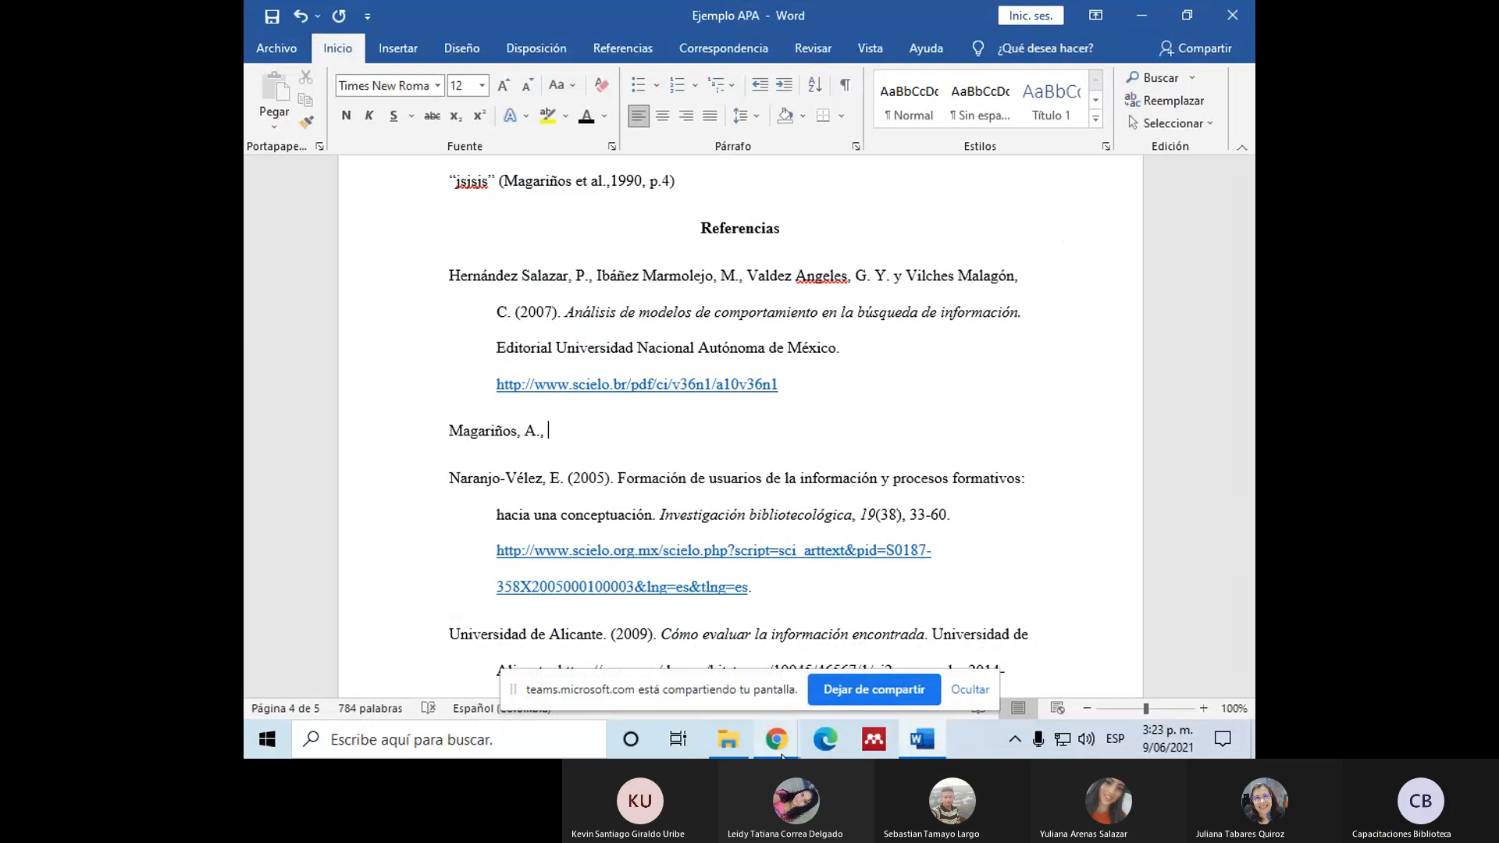
# Step: Check the second author in the PDF and add that author's surname and initial to the new reference
pyautogui.moveTo(769, 738)
pyautogui.click(625, 660)
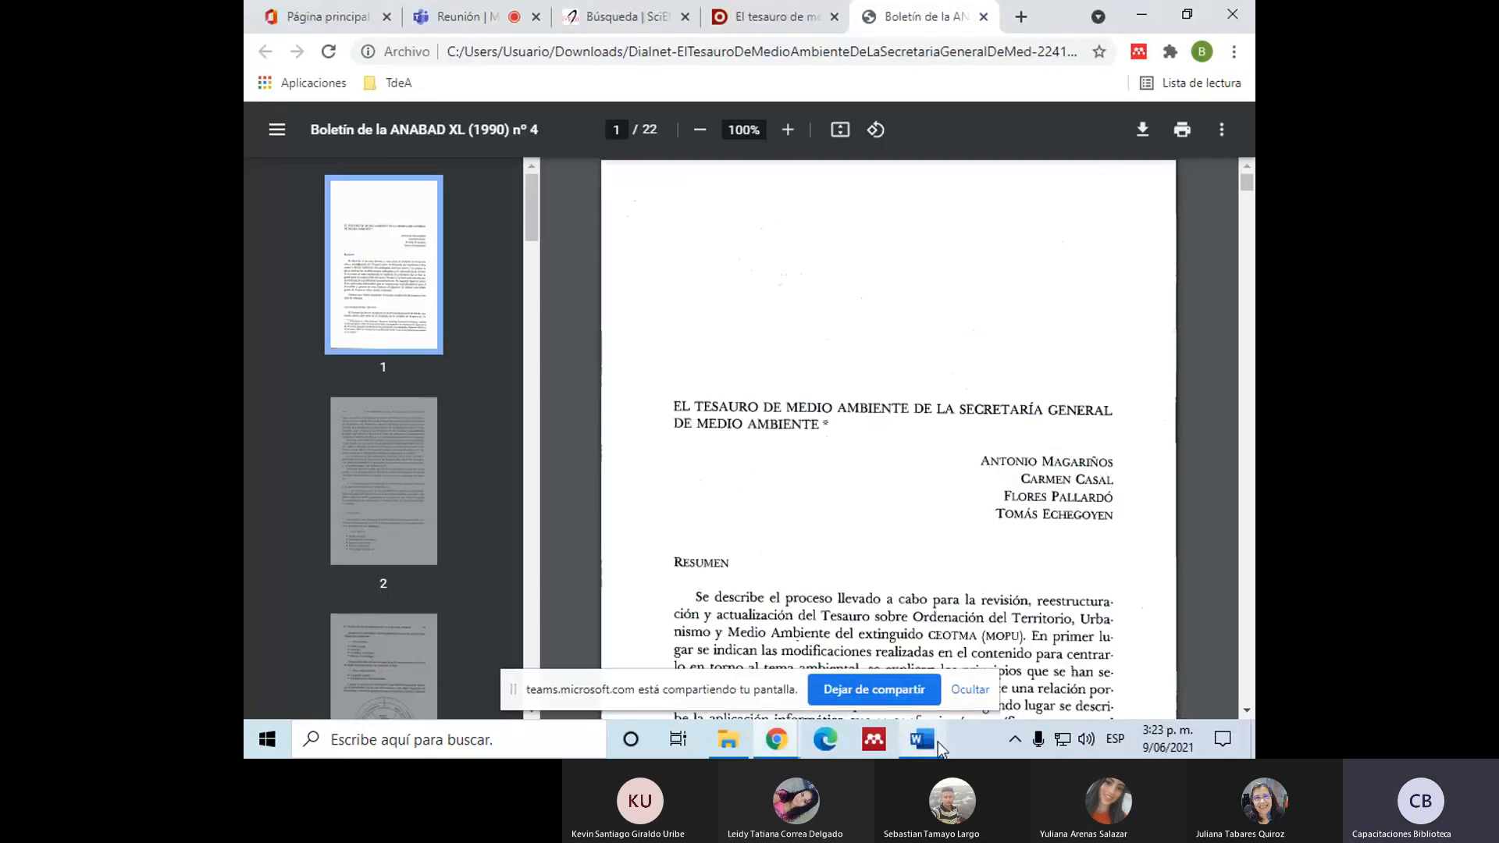
pyautogui.hotkey('alt', 'Tab')
pyautogui.write('Casa')
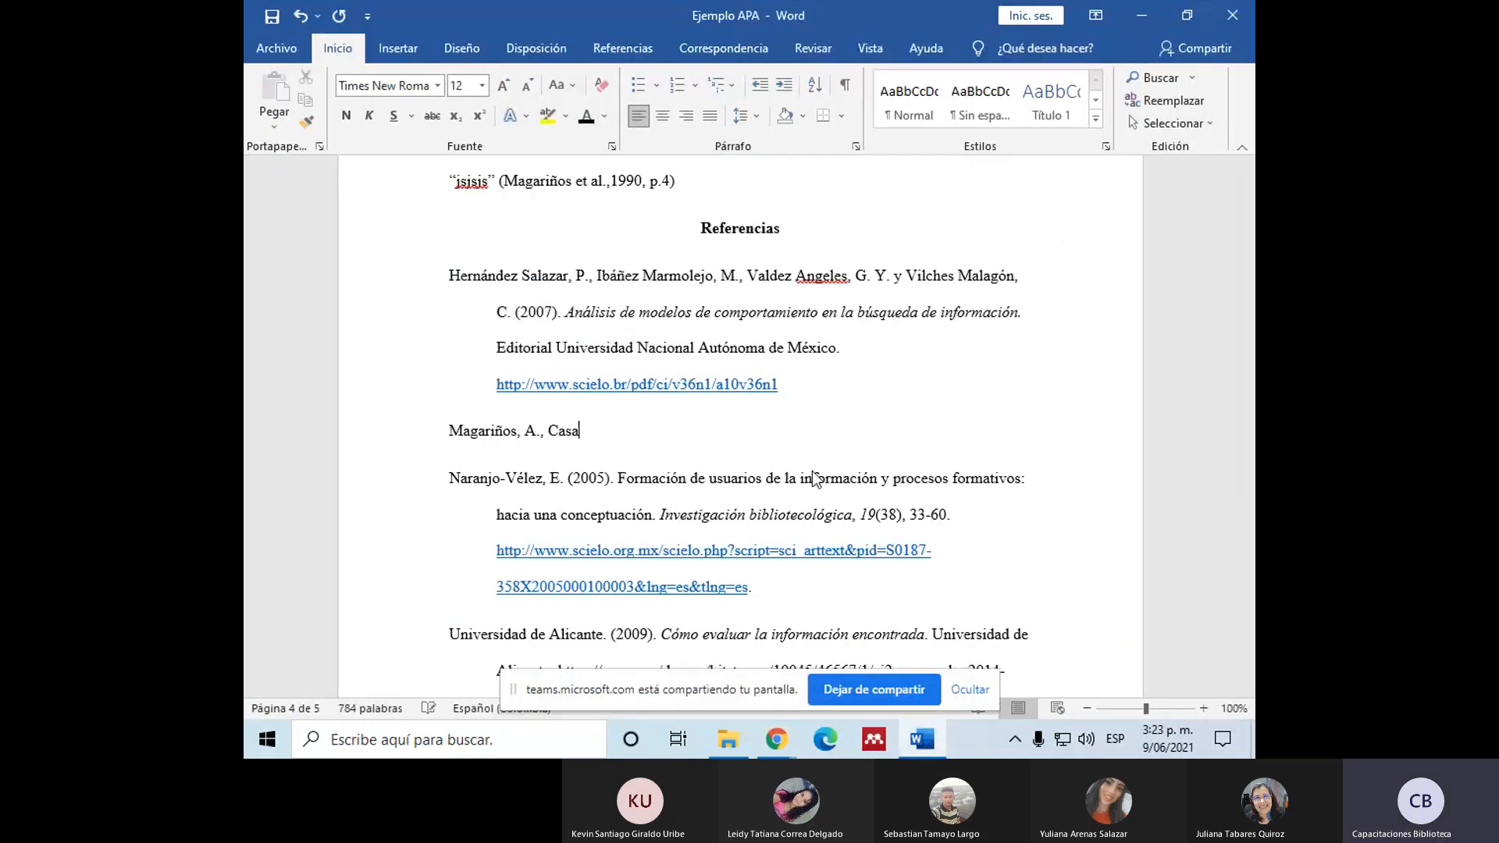
pyautogui.write('l, C')
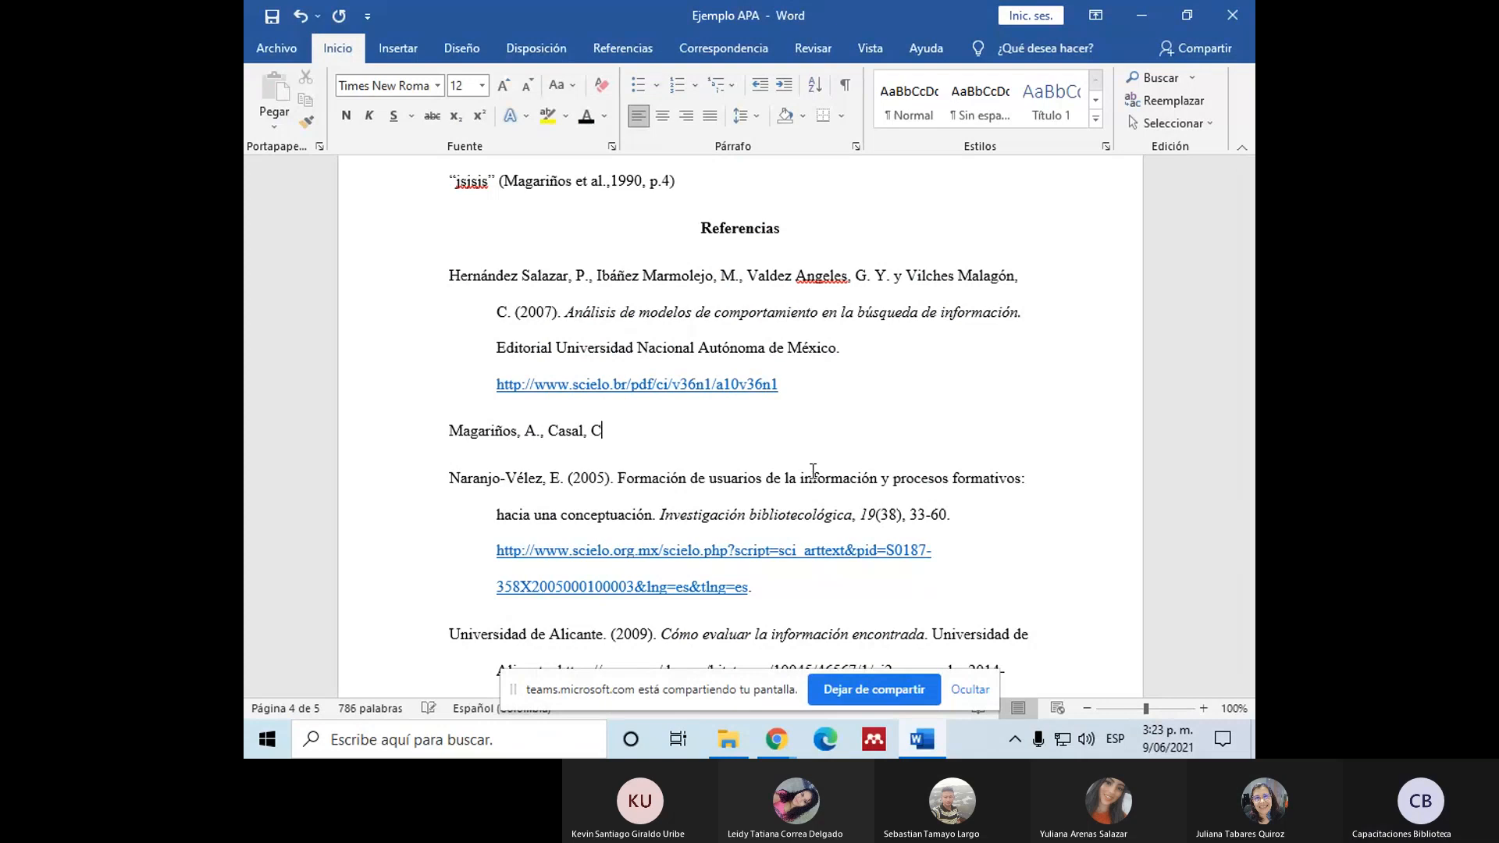
pyautogui.write('.,')
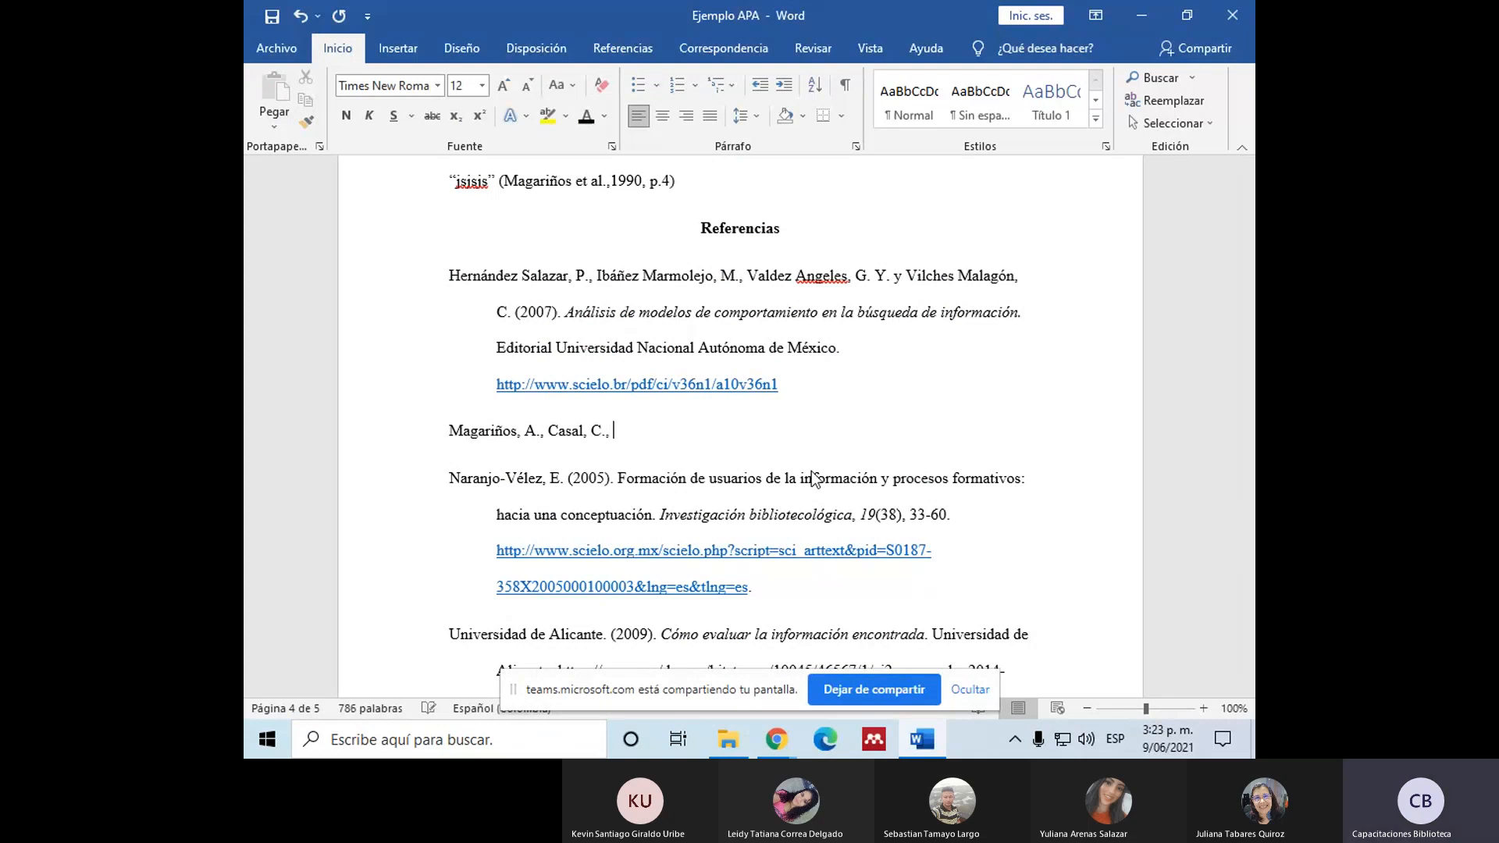
# Step: Recheck the PDF's author list and add the year "(1990)." after the second author in the new reference
pyautogui.moveTo(776, 739)
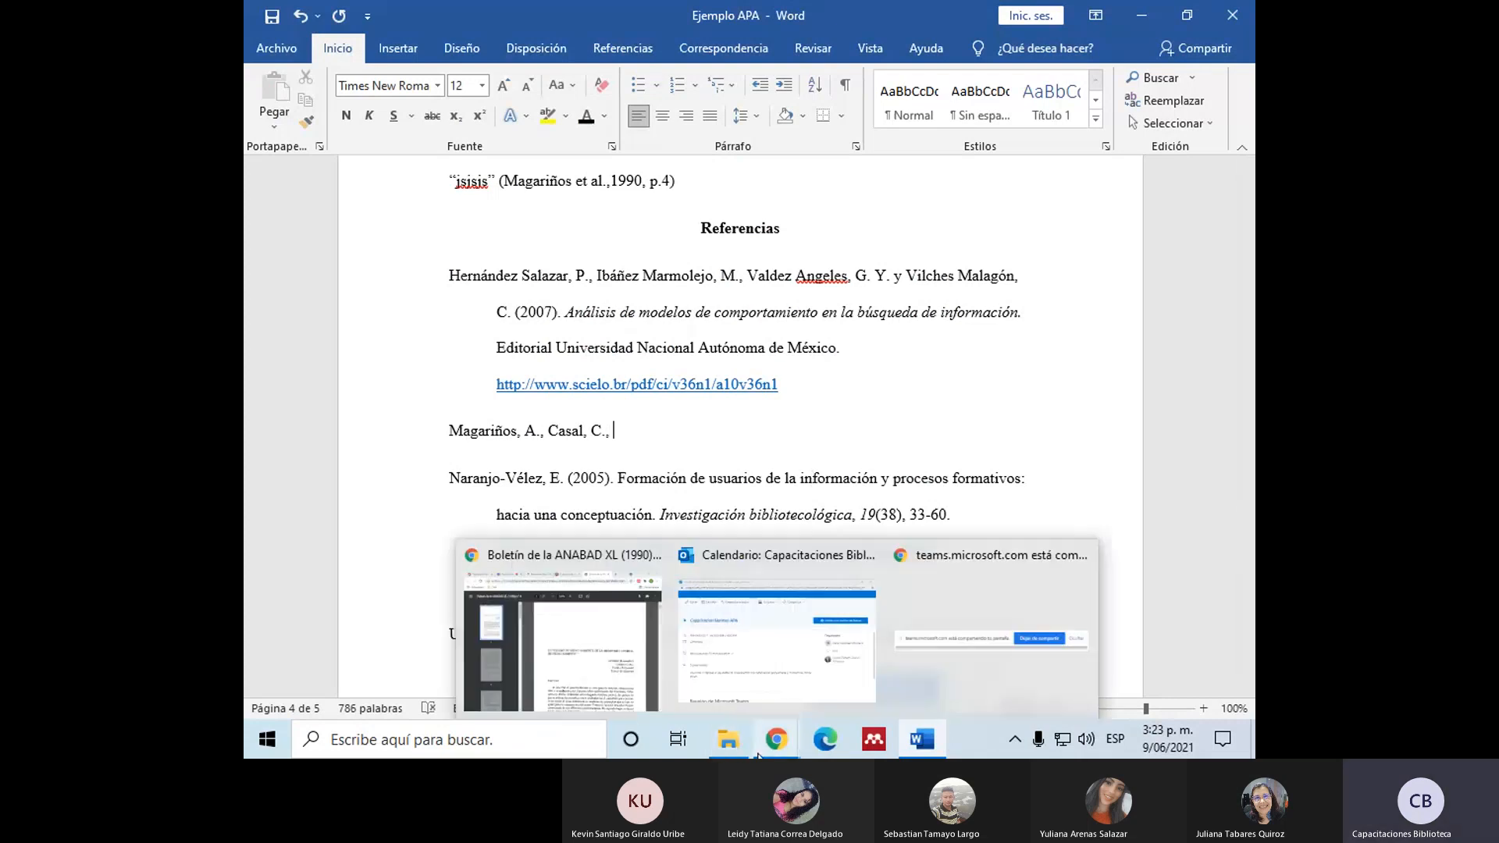
pyautogui.click(582, 649)
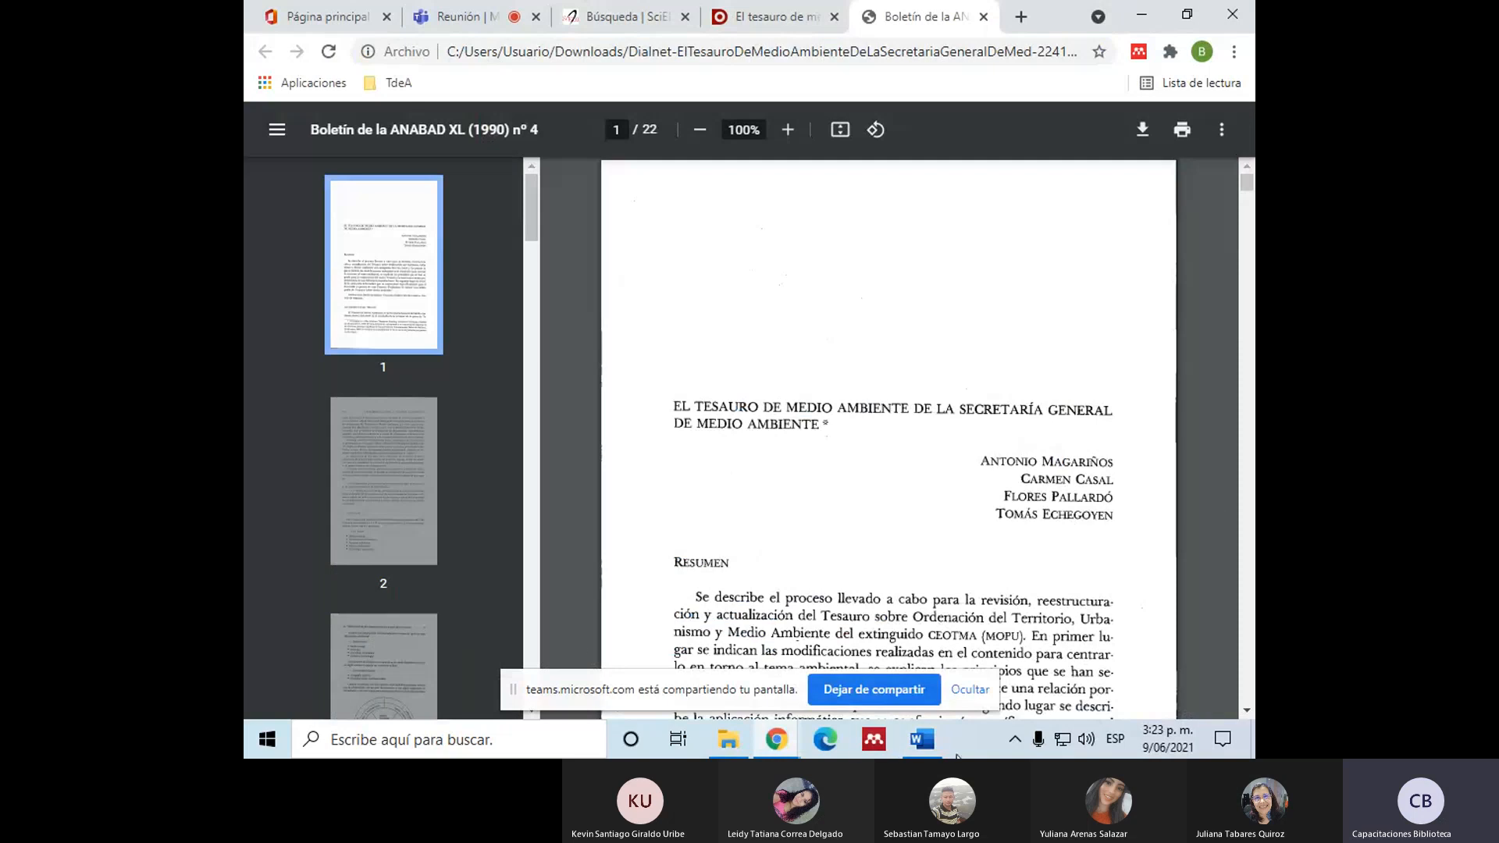
pyautogui.click(906, 748)
pyautogui.write('(1900')
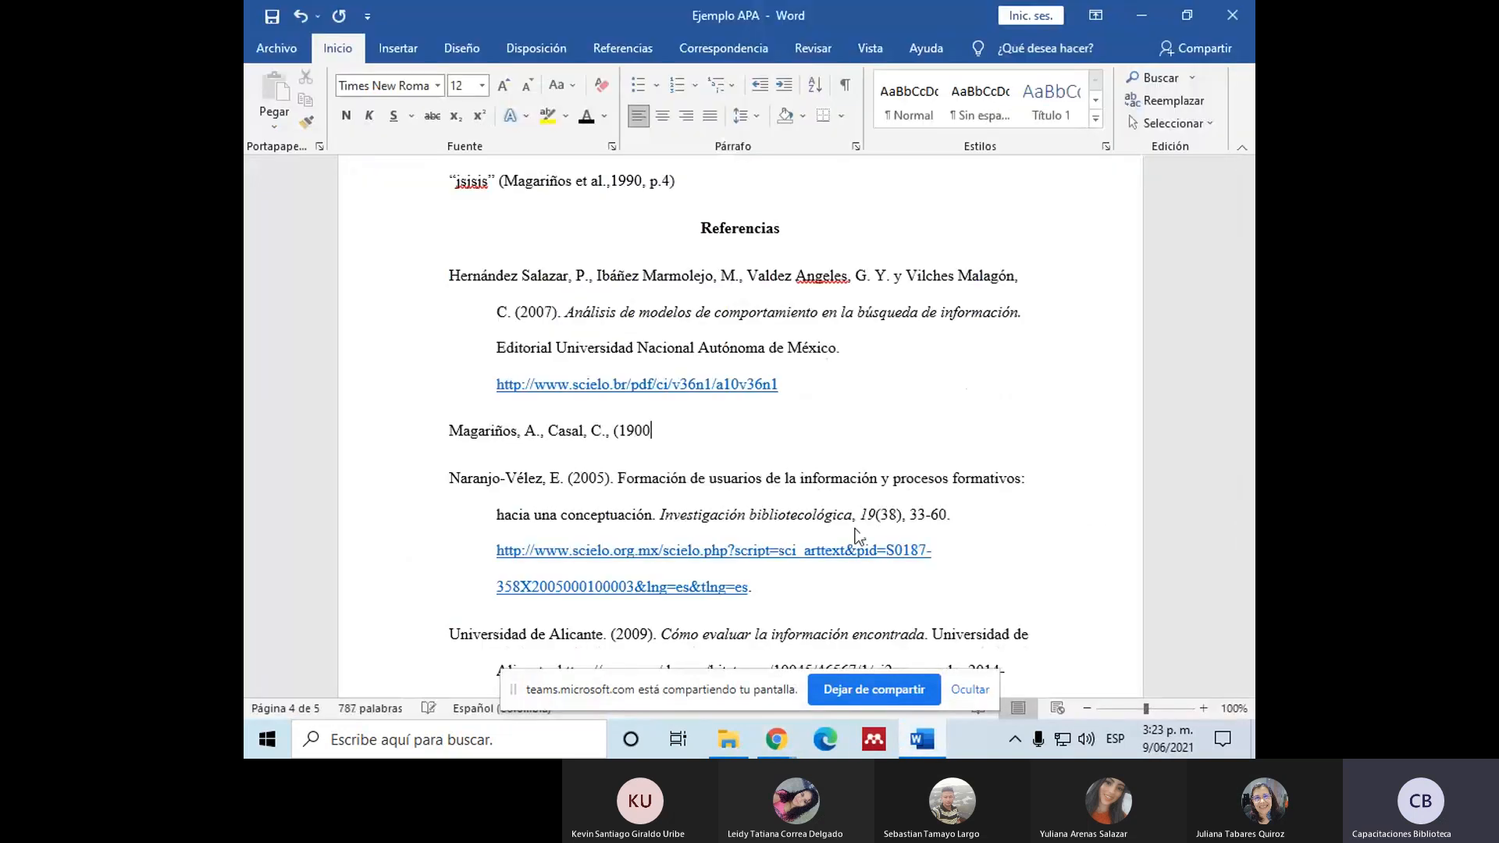
pyautogui.press('BackSpace')
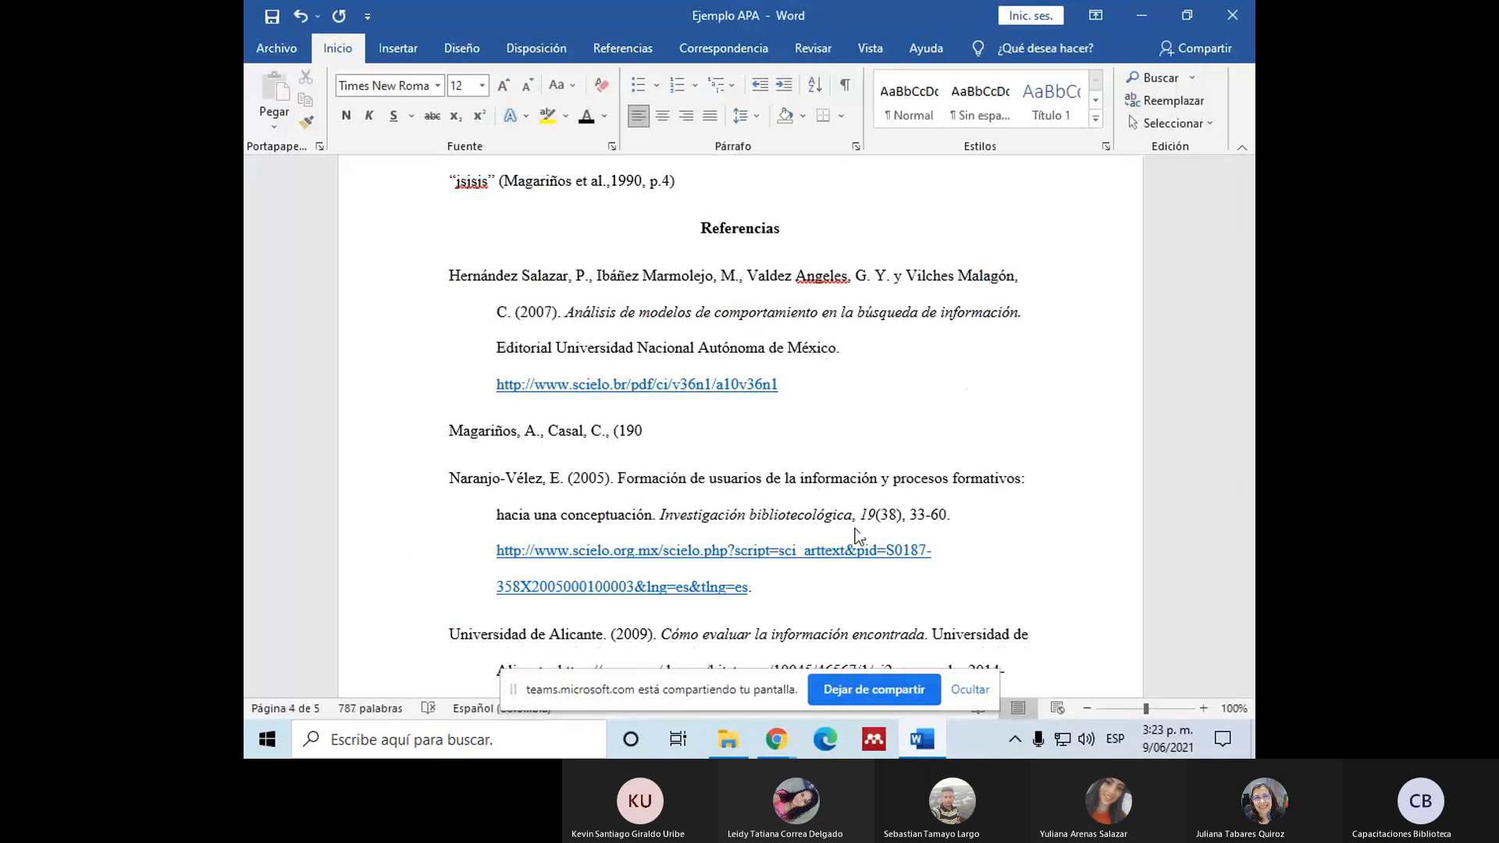
pyautogui.write('90).')
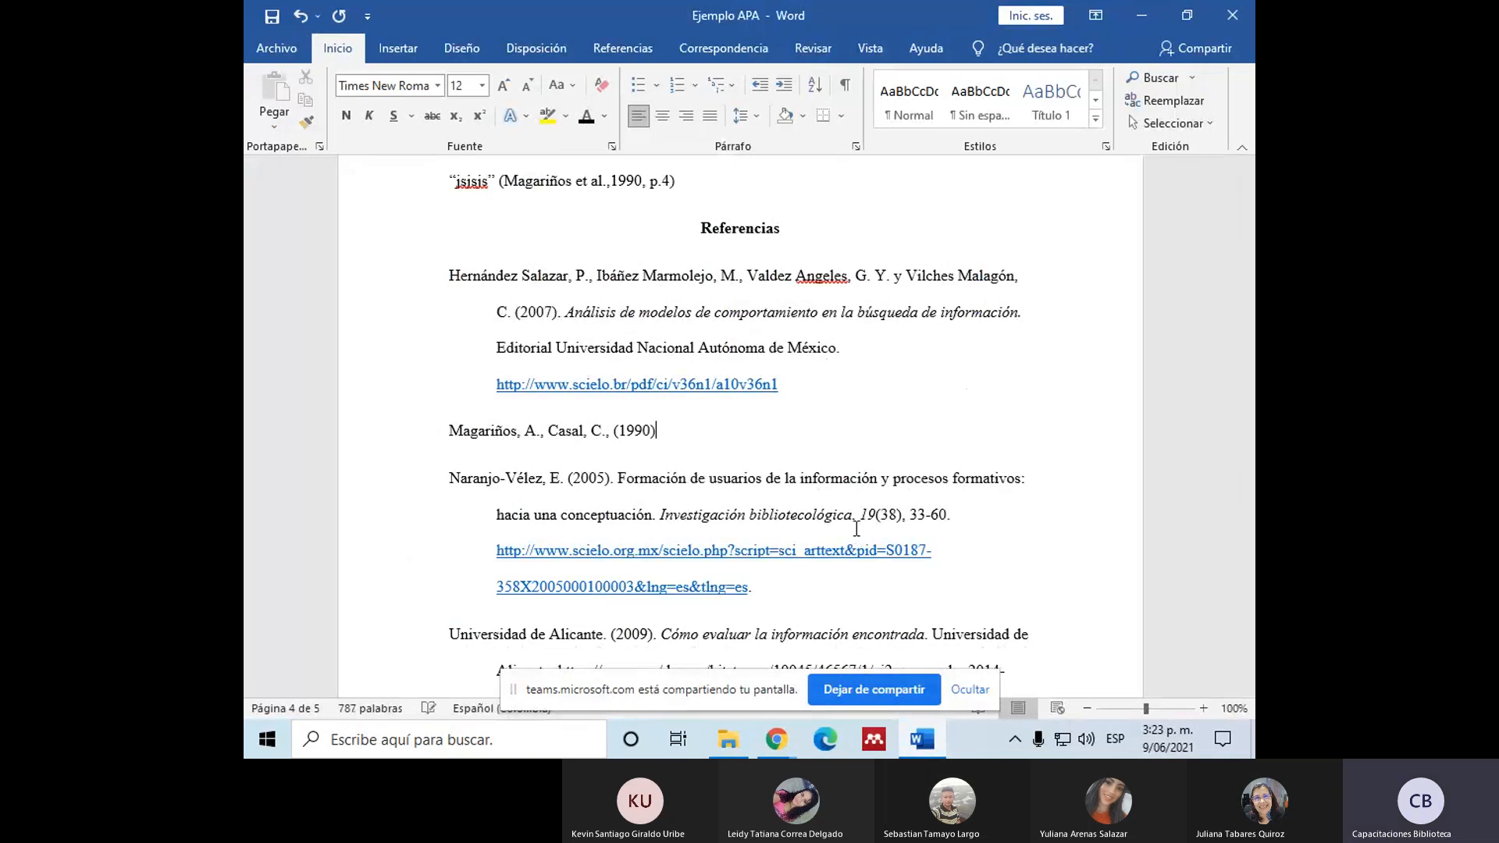
# Step: Copy the article title from the Dialnet page in Chrome into the new Word reference after the year, ending it with a period
pyautogui.moveTo(783, 742)
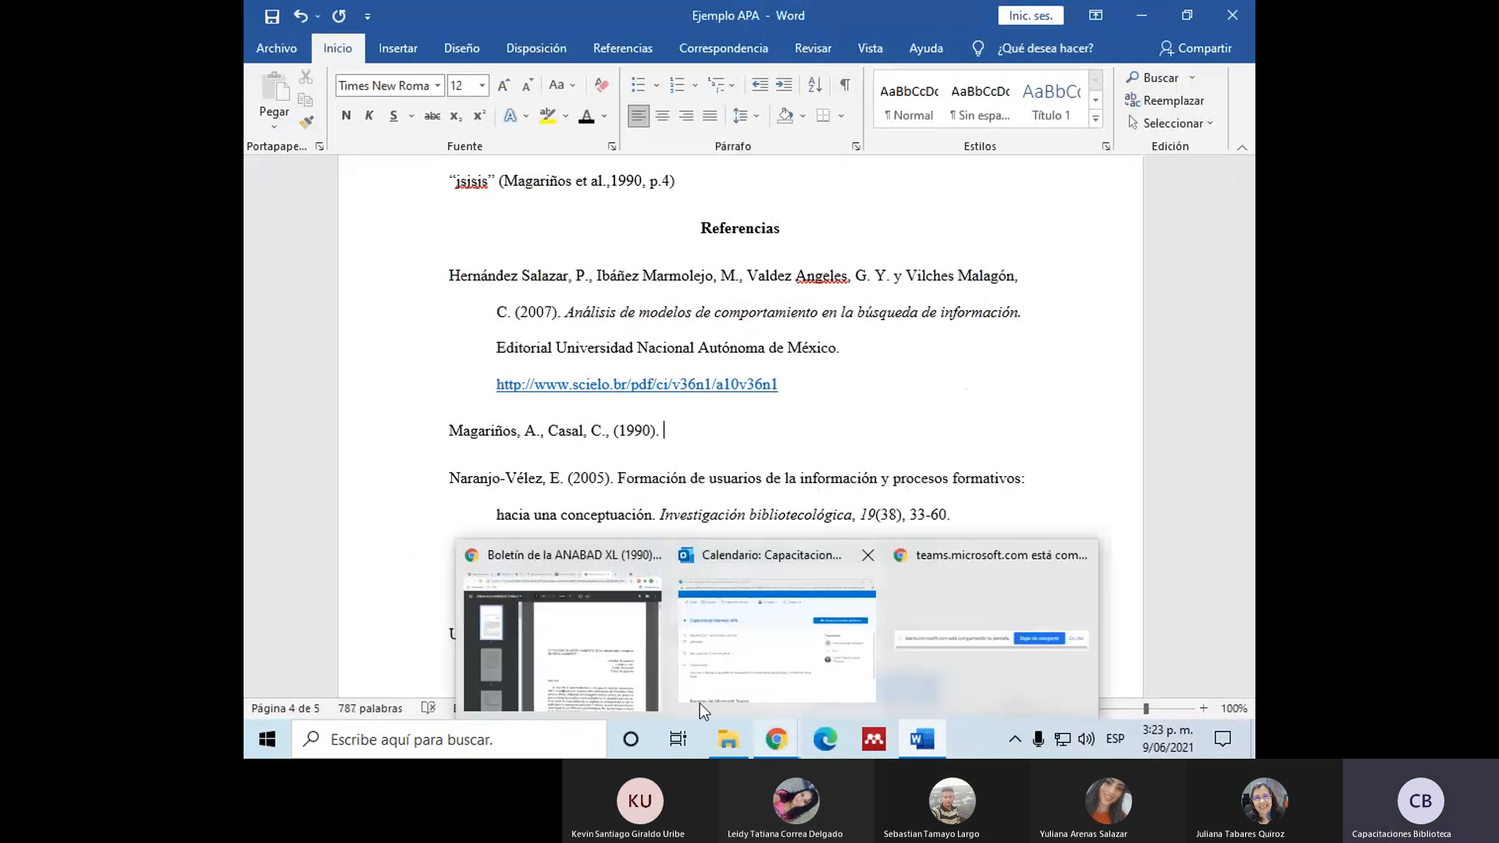
pyautogui.click(614, 649)
pyautogui.click(776, 17)
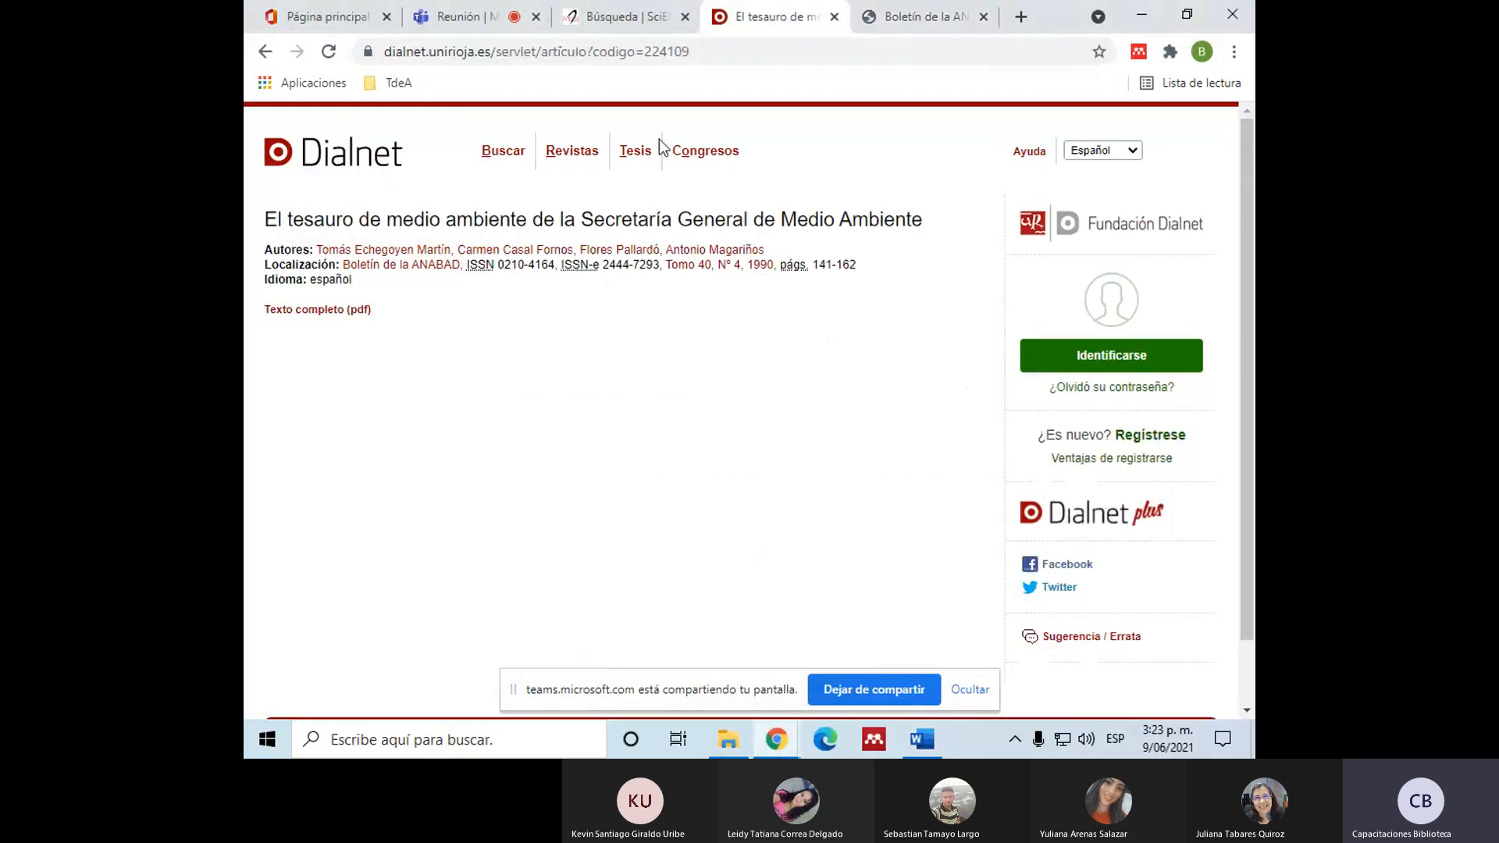
pyautogui.moveTo(266, 219); pyautogui.dragTo(920, 215)
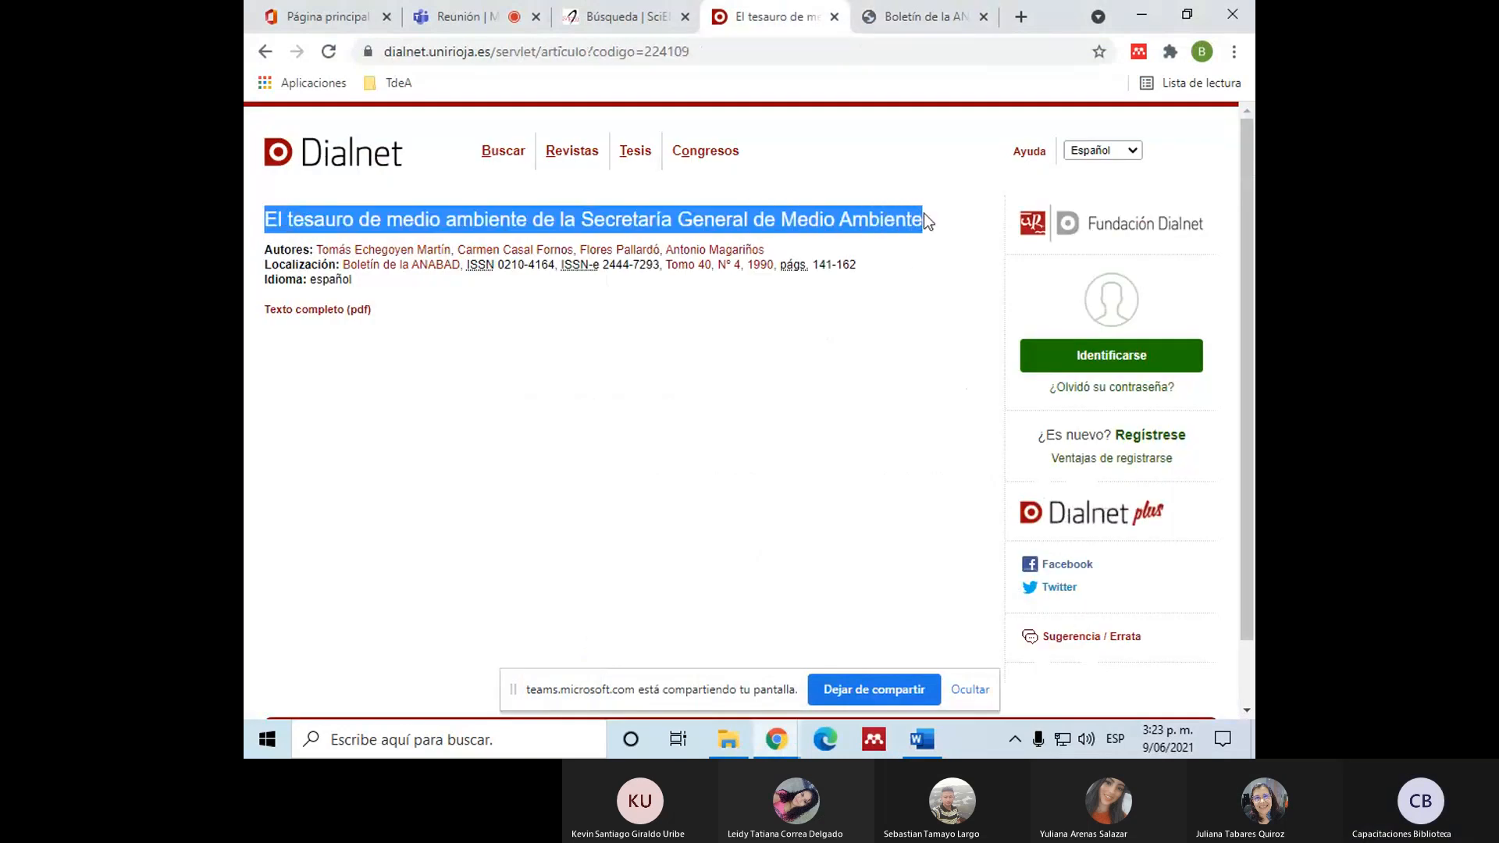
pyautogui.click(921, 740)
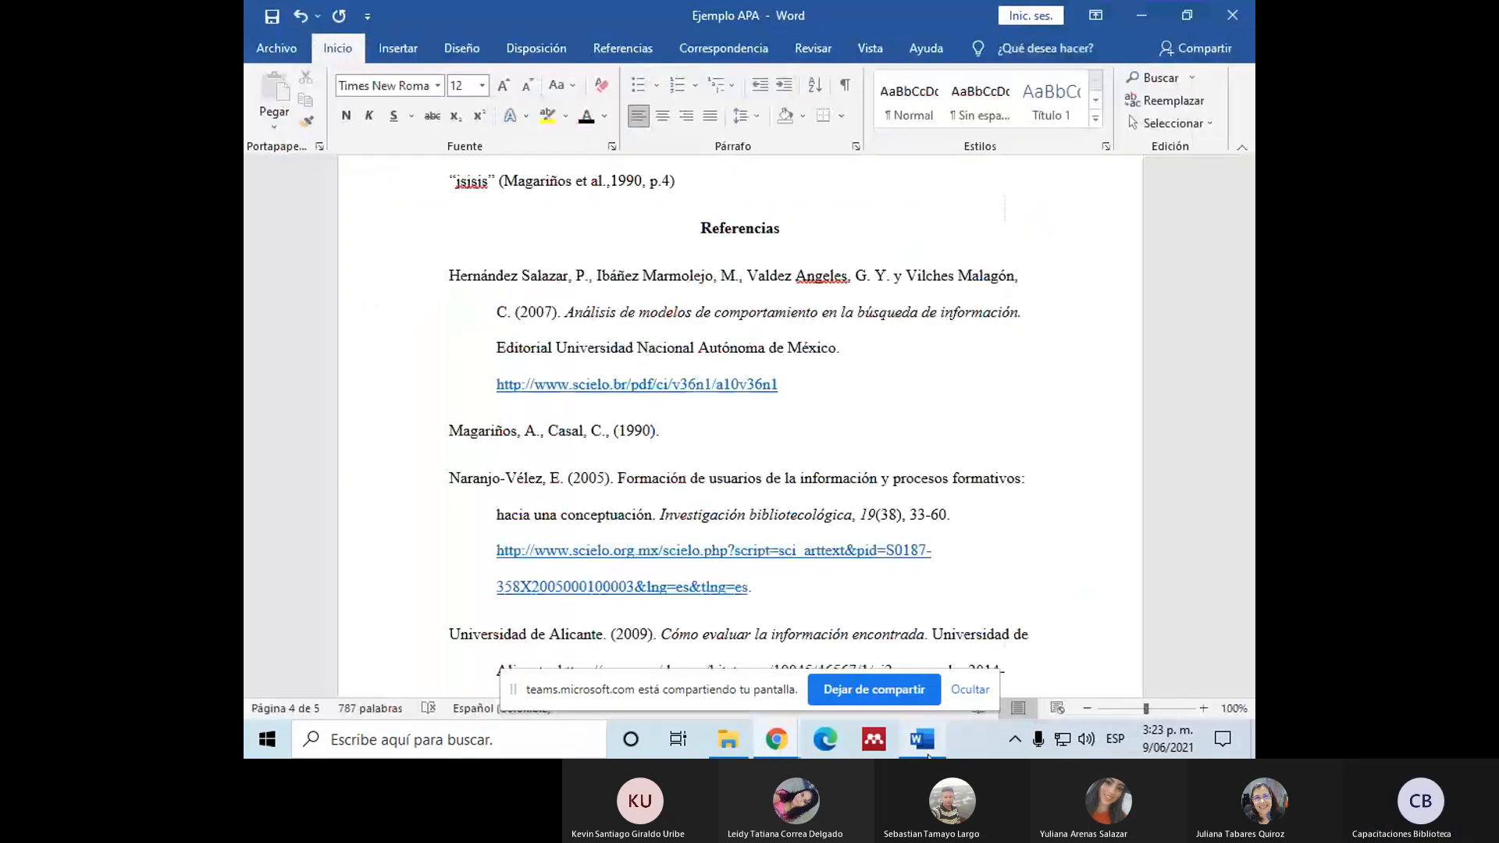
pyautogui.write('El tesauro de medio ambiente de la Secretaría General de Medio Ambiente')
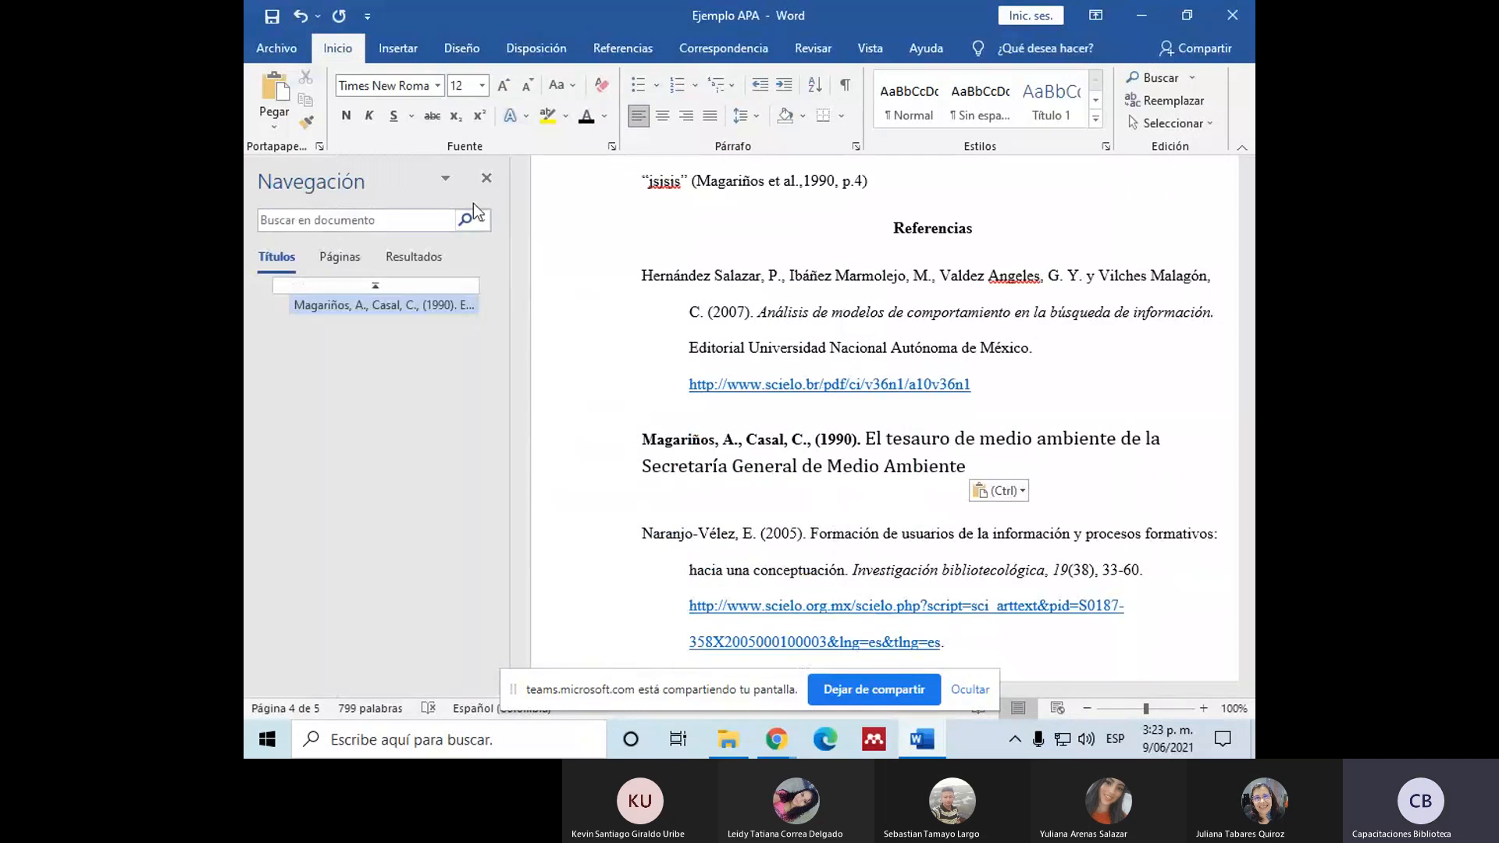
pyautogui.click(486, 178)
pyautogui.click(791, 472)
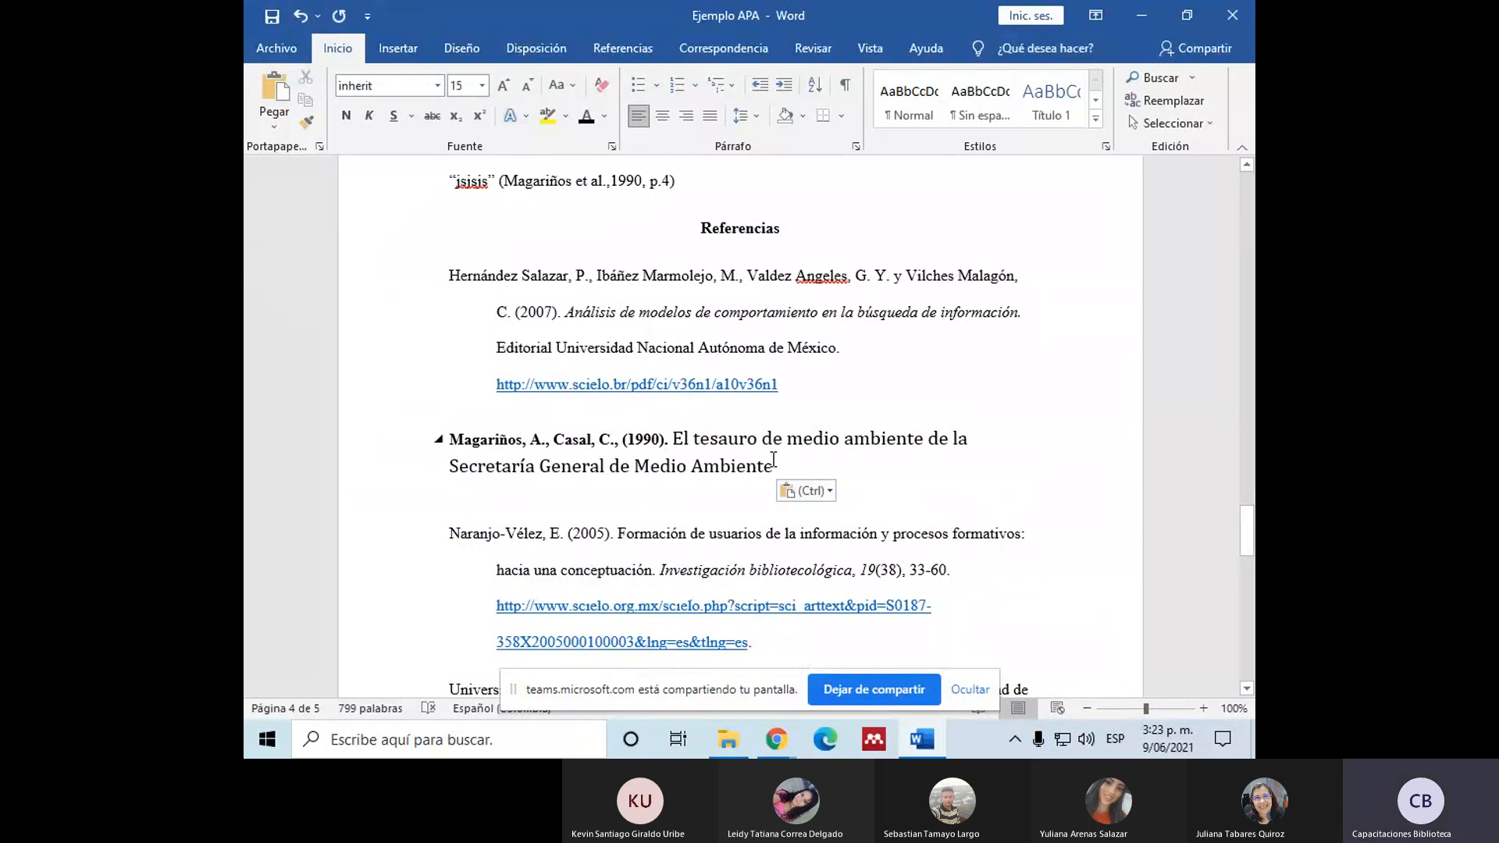
pyautogui.write('.')
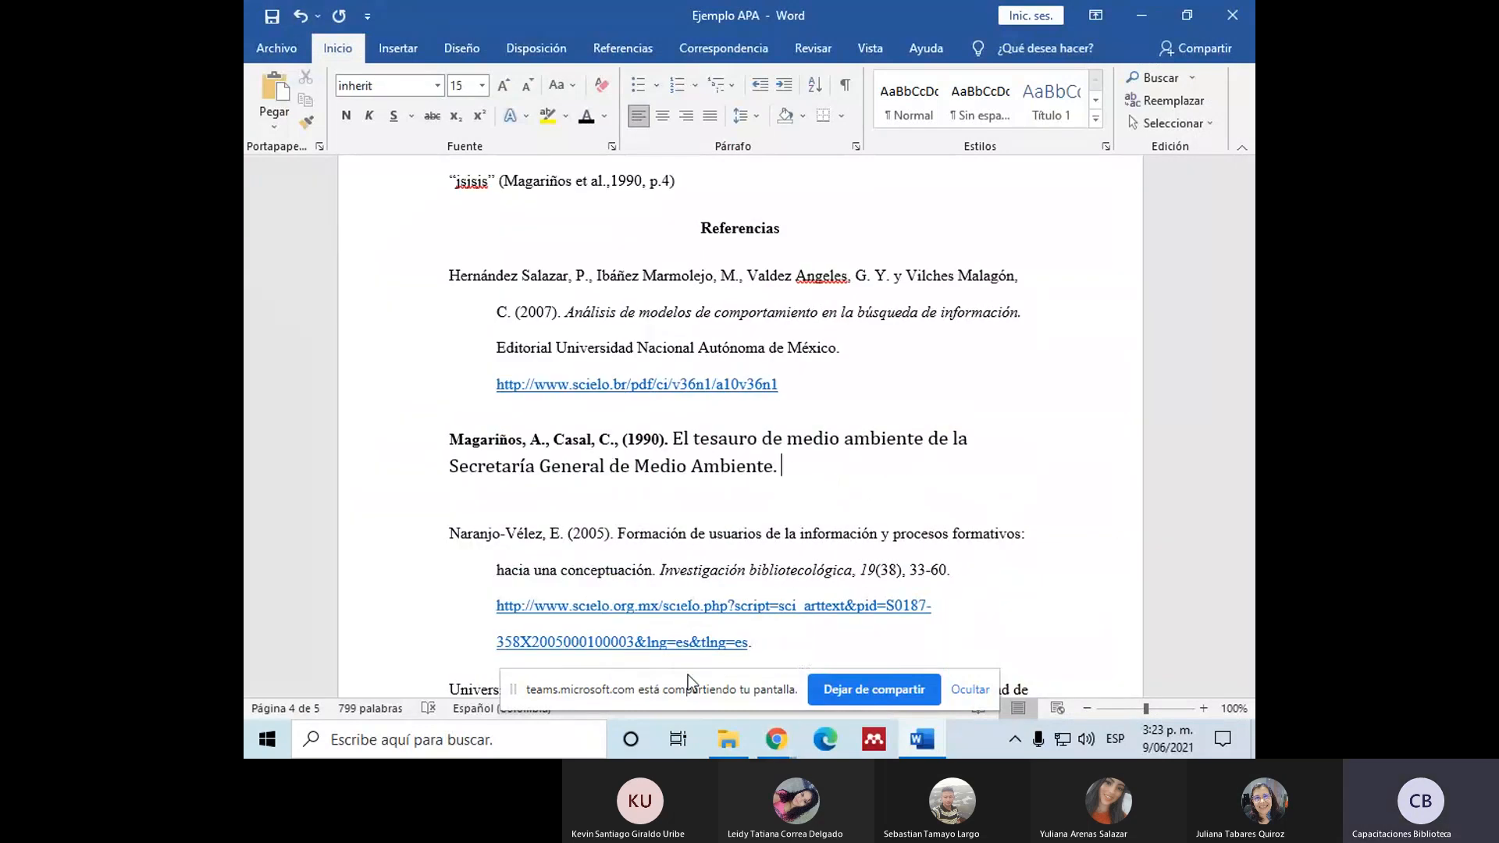
# Step: Copy the journal name "Boletín de la ANABAD" from the Dialnet record and paste it after the title in the Word reference
pyautogui.click(778, 734)
pyautogui.click(648, 617)
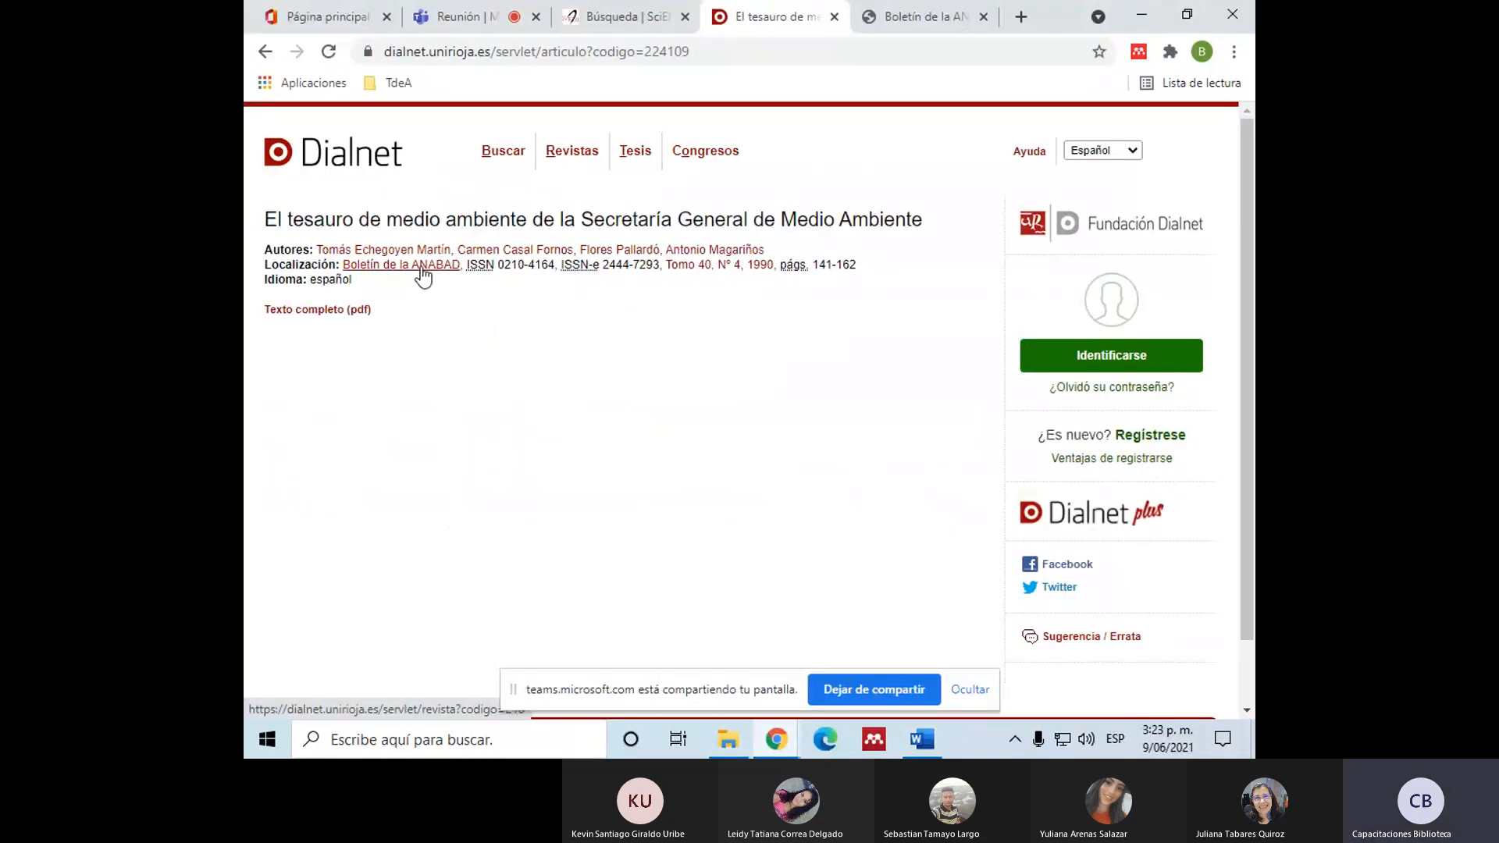
pyautogui.moveTo(461, 265); pyautogui.dragTo(344, 264)
pyautogui.hotkey('ctrl', 'c')
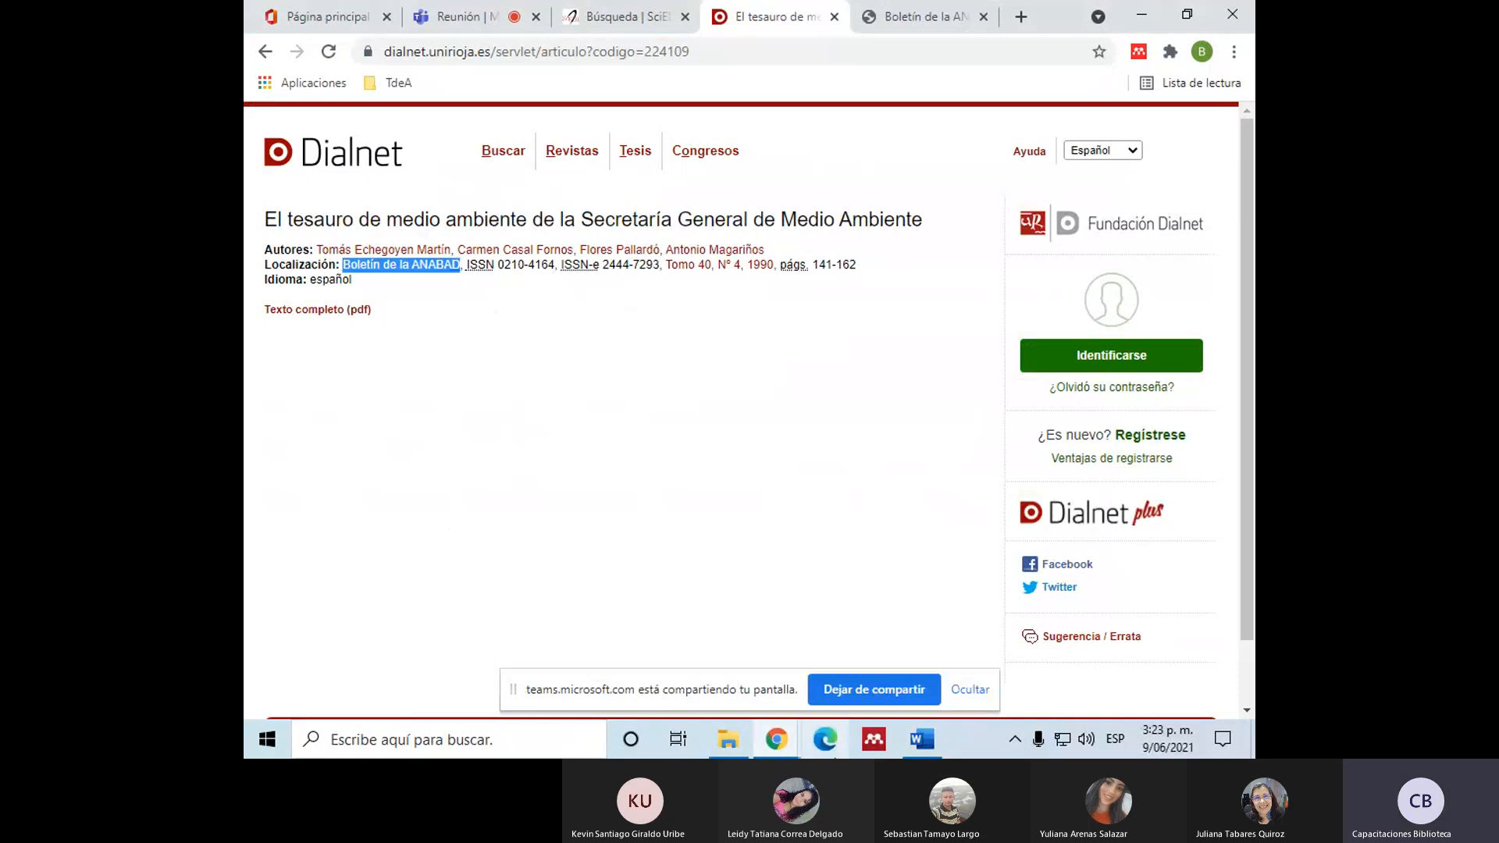
pyautogui.click(901, 734)
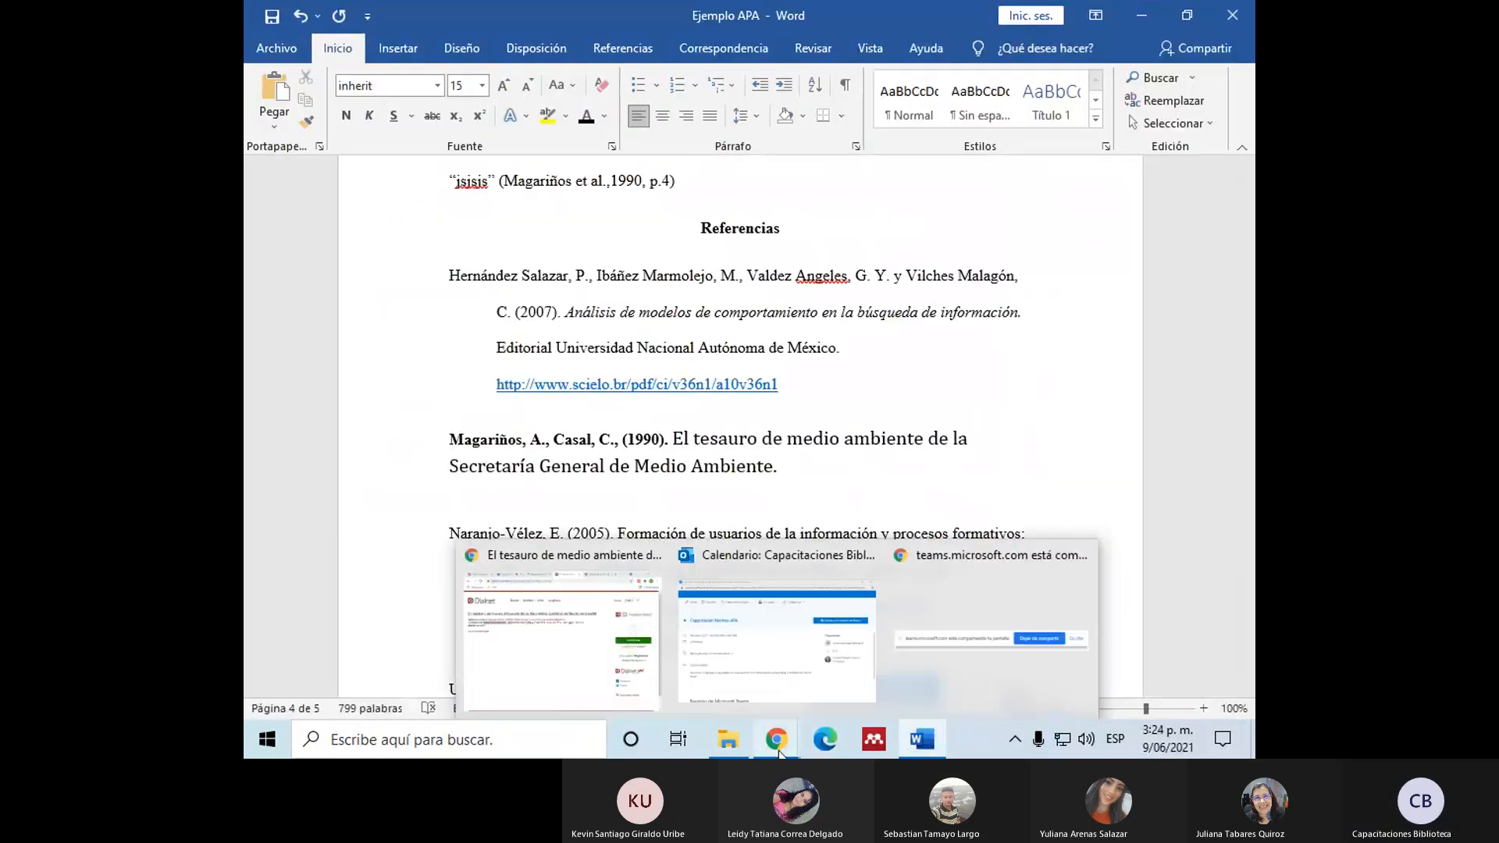
pyautogui.click(779, 459)
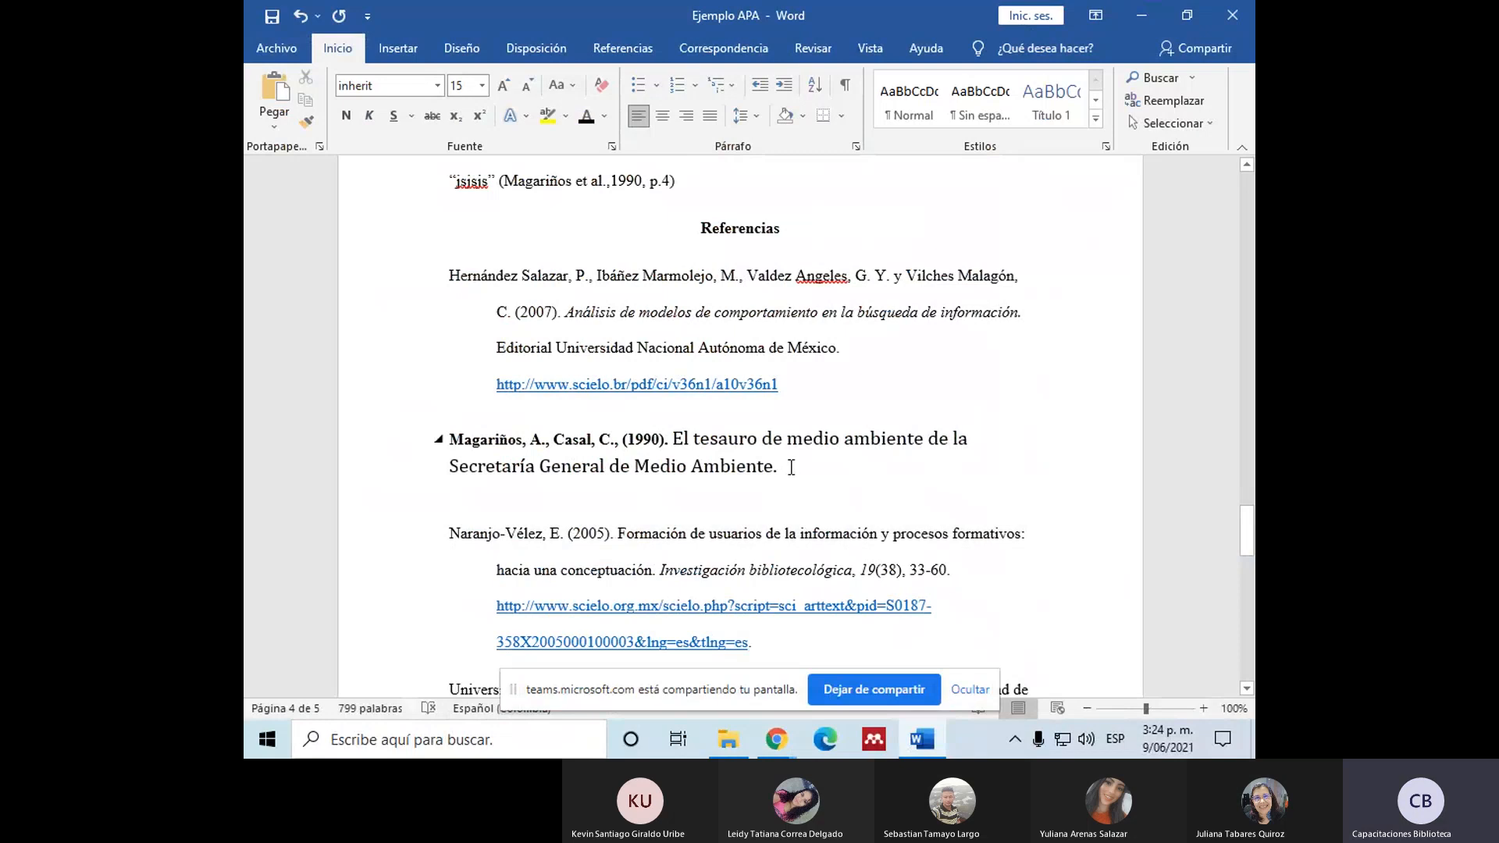
pyautogui.hotkey('ctrl', 'v')
# Step: Make the pasted journal name italic without bold and add a comma after it
pyautogui.moveTo(781, 467); pyautogui.dragTo(907, 467)
pyautogui.click(346, 115)
pyautogui.click(369, 114)
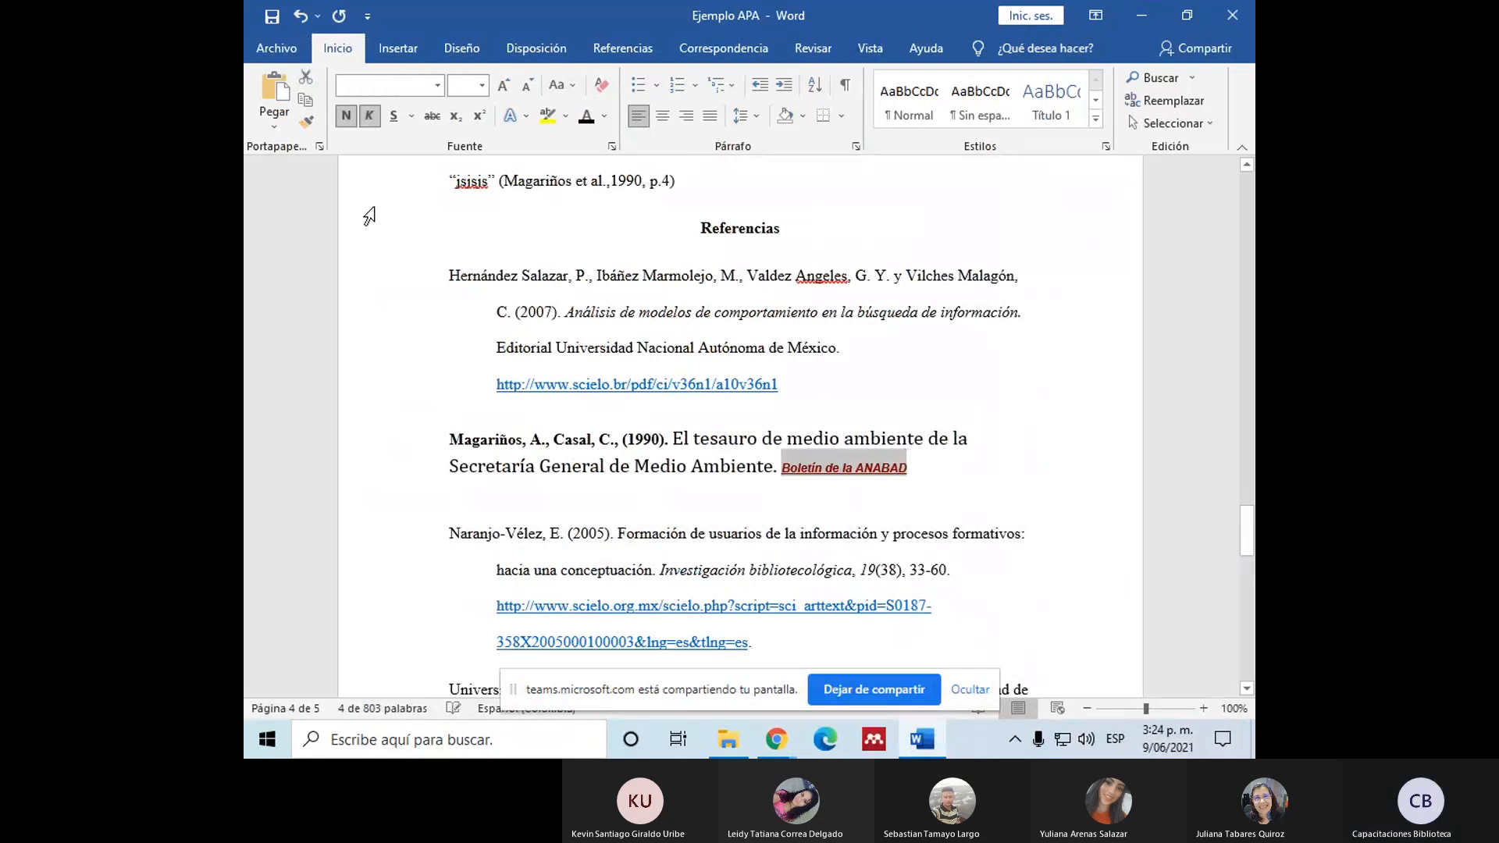
pyautogui.click(906, 466)
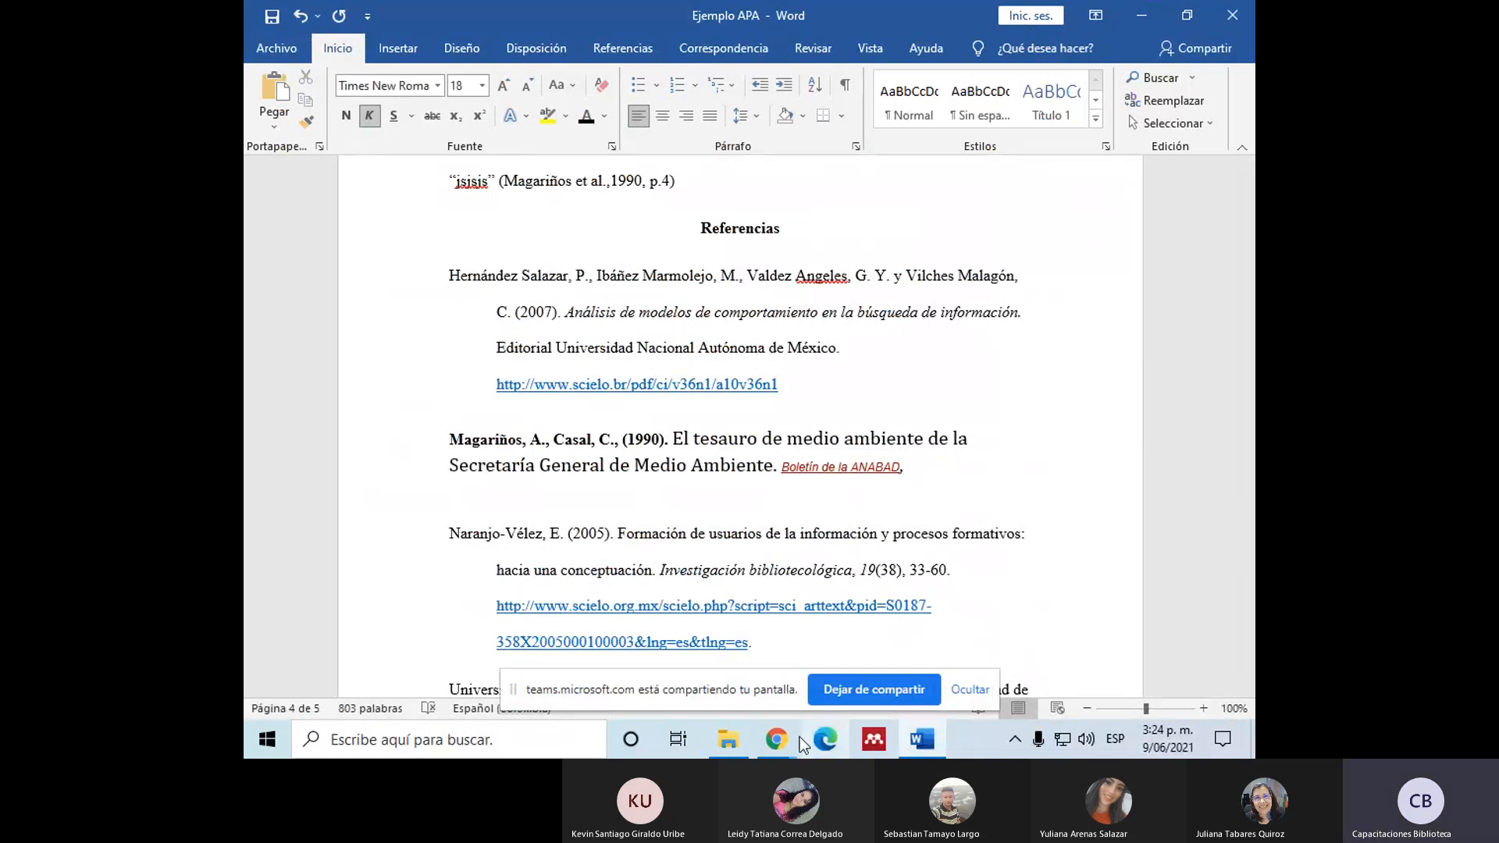
# Step: Check the volume and issue on the Dialnet page and add "40(4)," to the Word reference, with only the volume in italics
pyautogui.moveTo(789, 738)
pyautogui.click(582, 676)
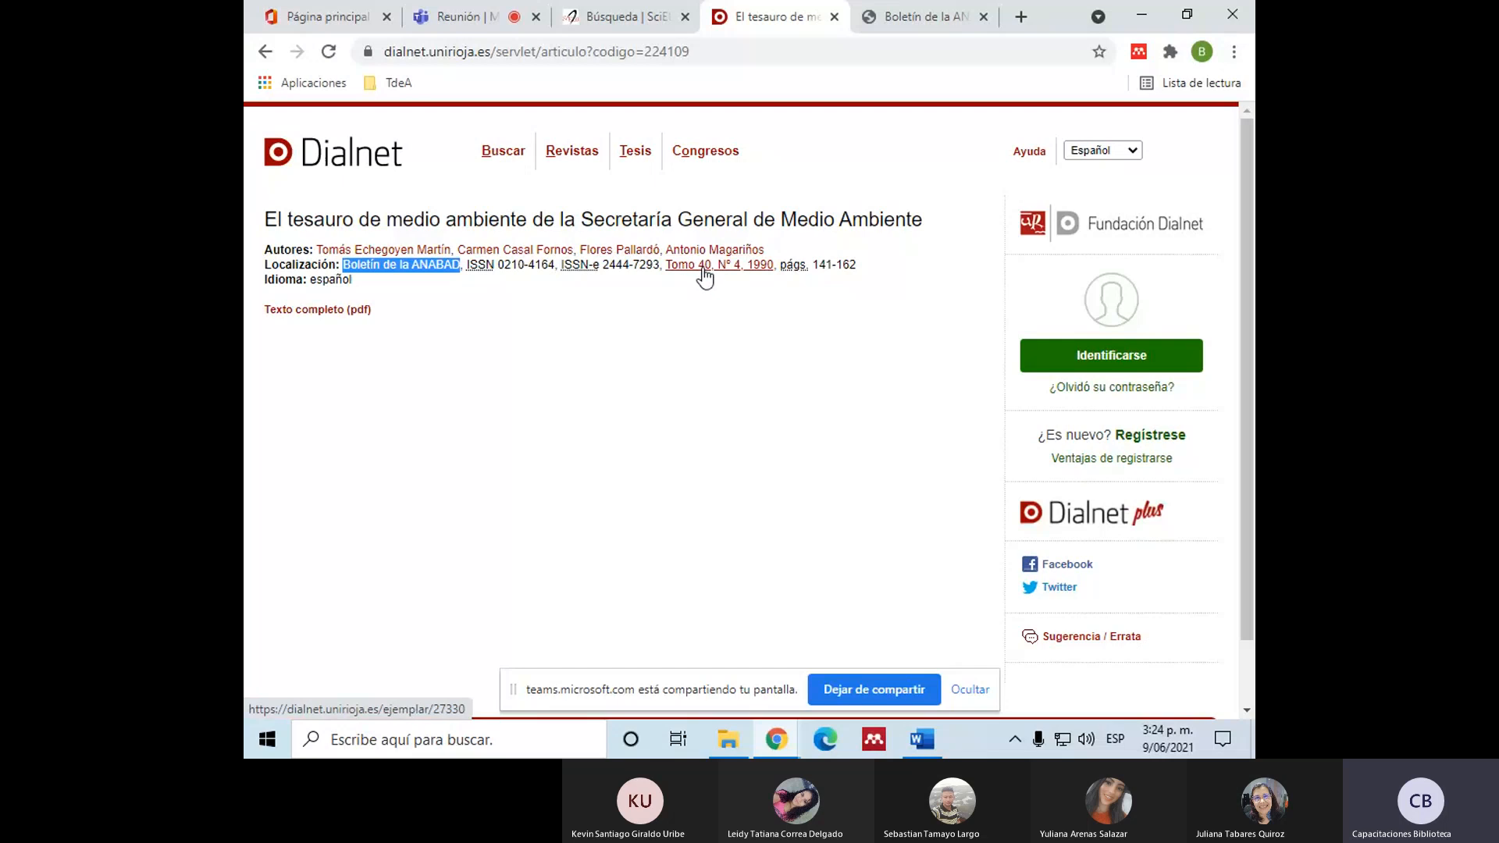
pyautogui.click(939, 754)
pyautogui.write('40')
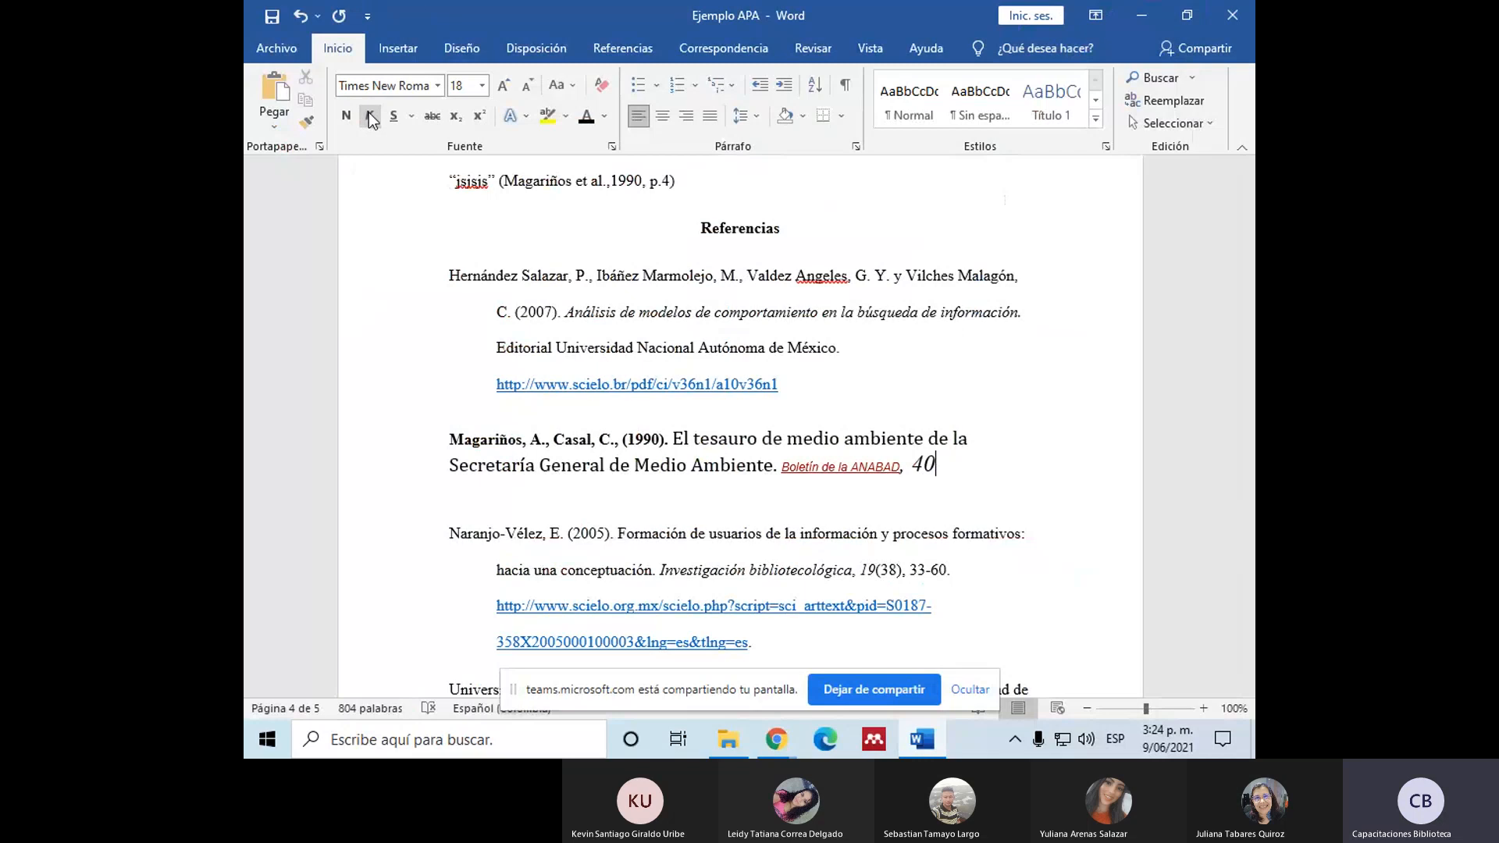
pyautogui.write('(4),')
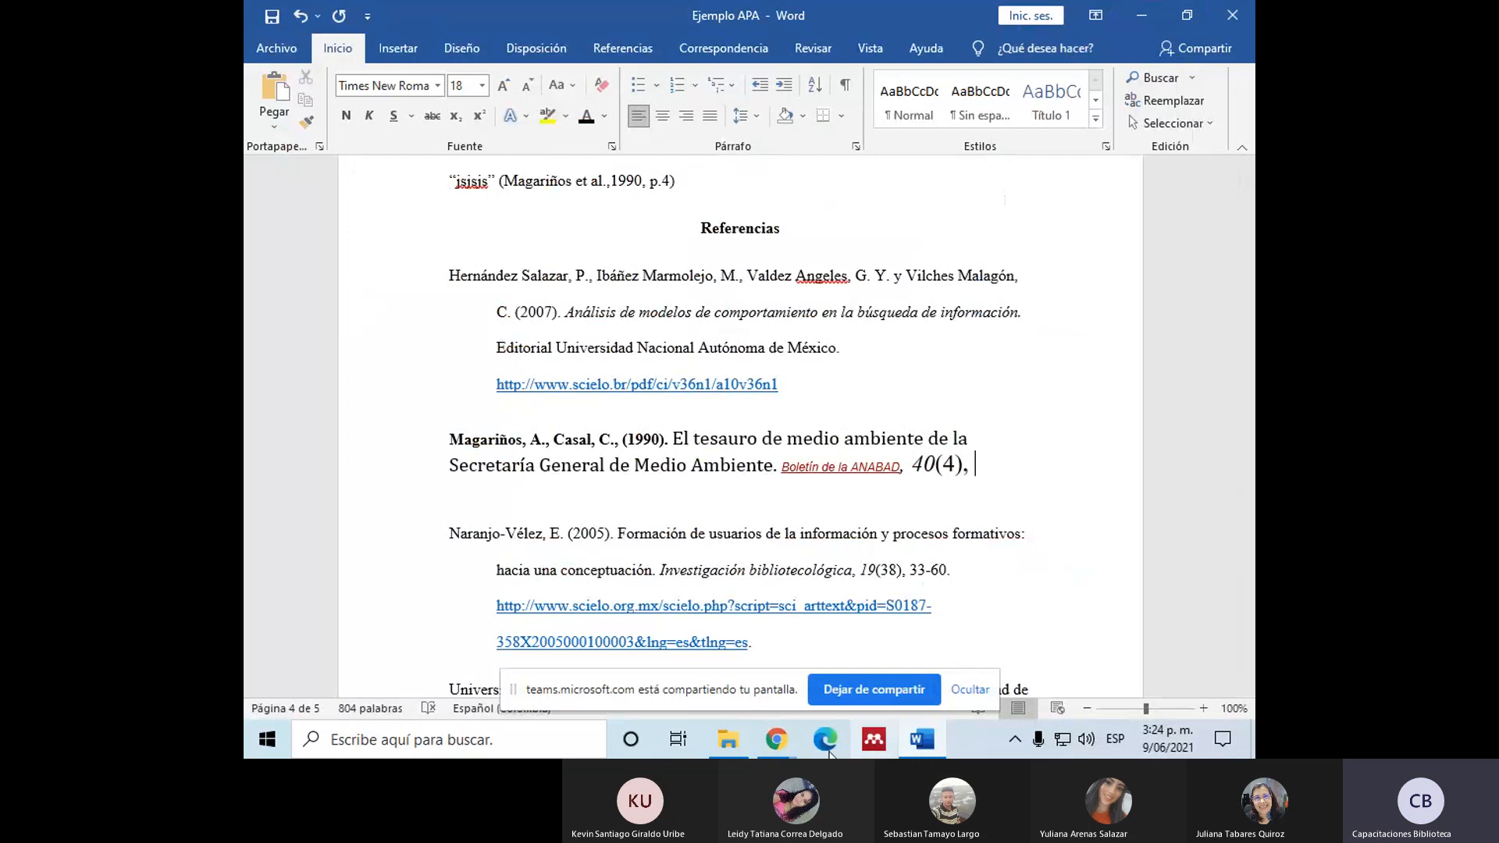
# Step: Check the page range on the Dialnet page and add "141-162" at the end of the Word reference
pyautogui.click(762, 734)
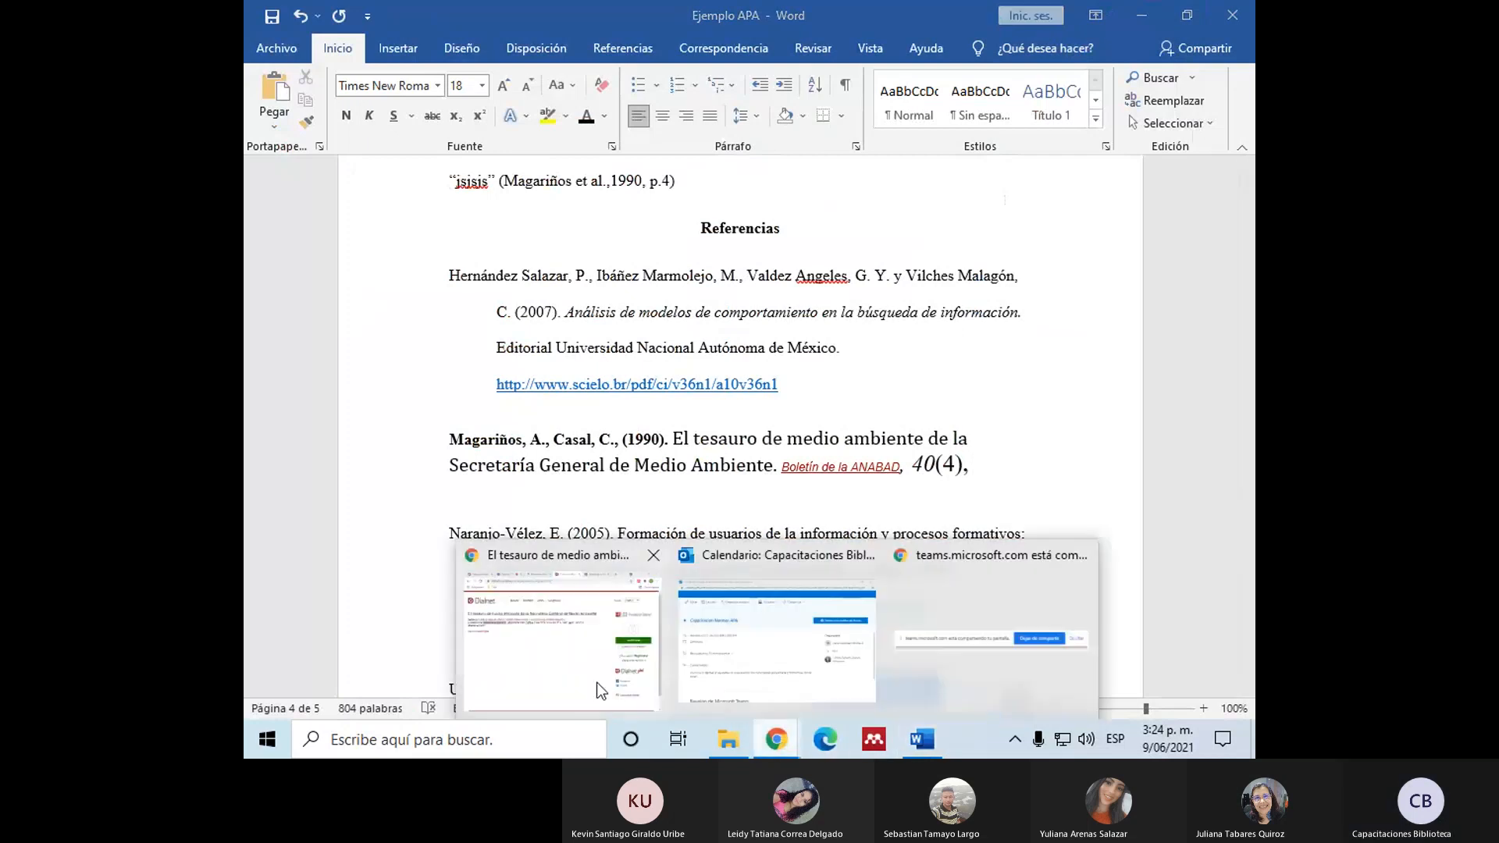
pyautogui.click(564, 656)
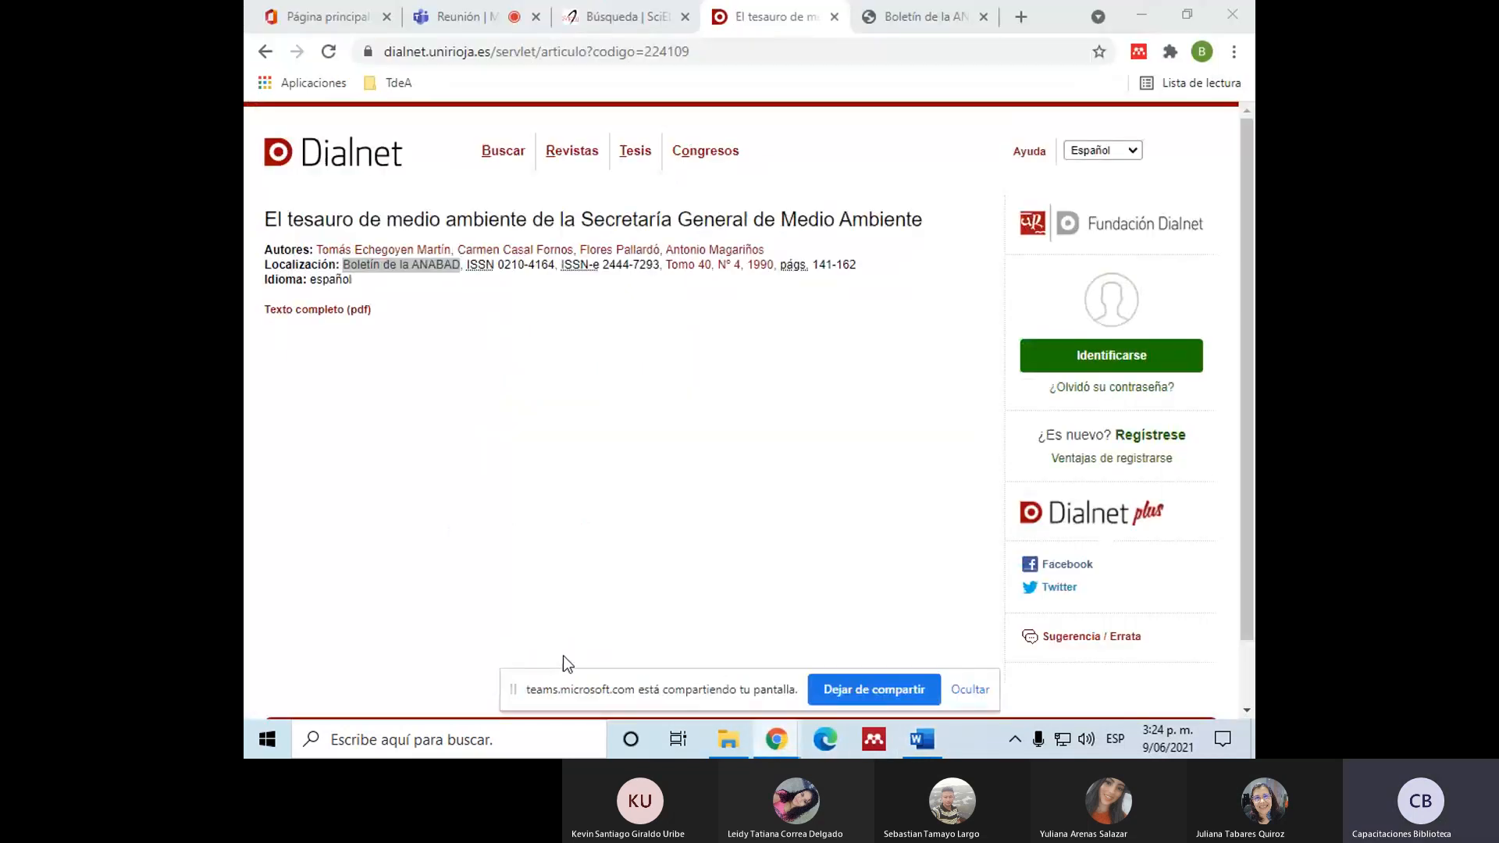
pyautogui.click(918, 738)
pyautogui.write('2')
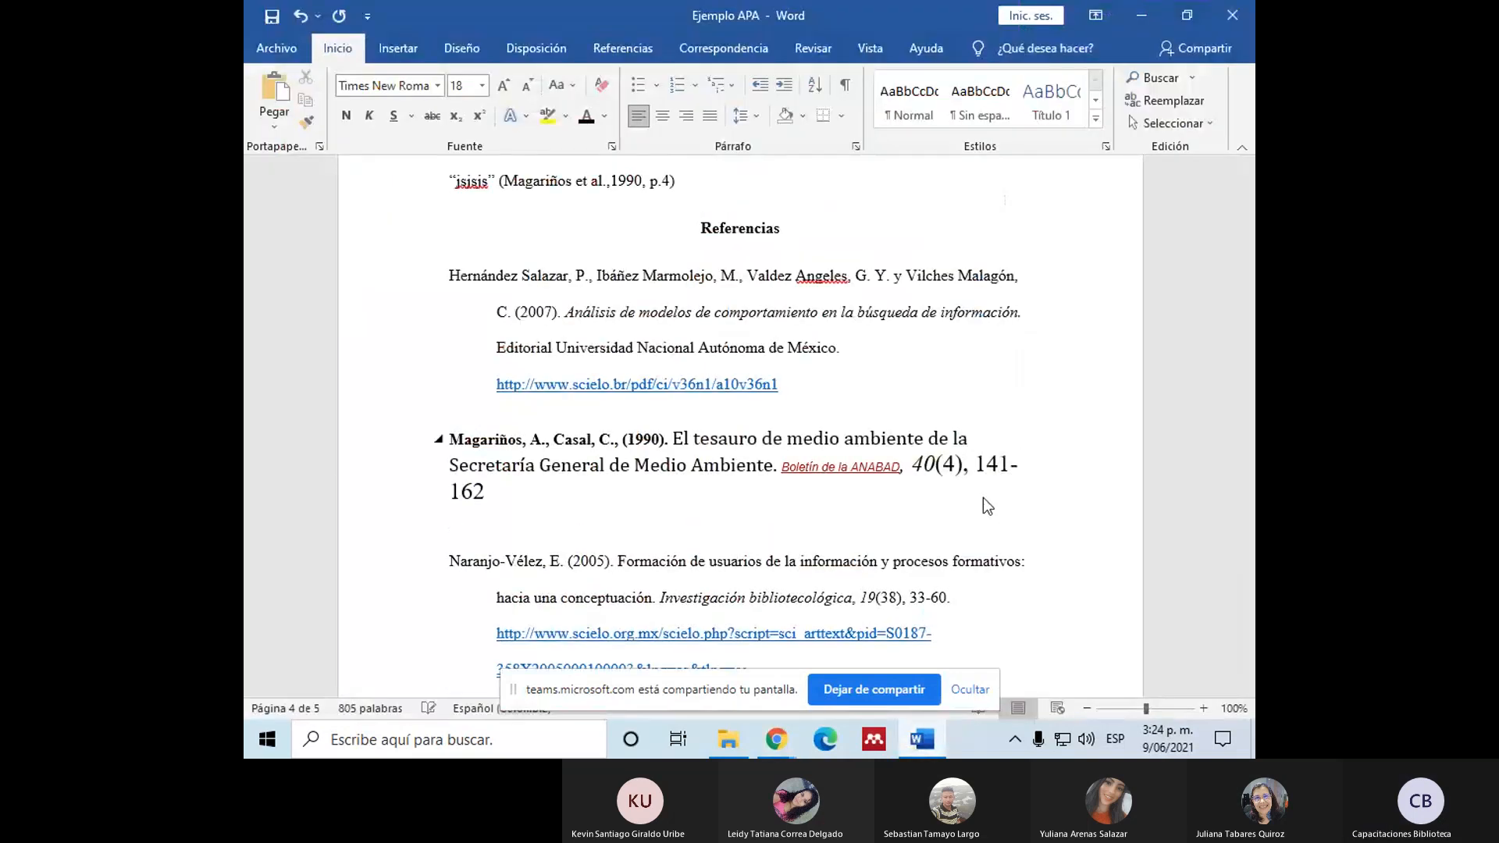
# Step: Compare the new reference entry with its "et al." in-text citation above "Referencias"
pyautogui.tripleClick(457, 431)
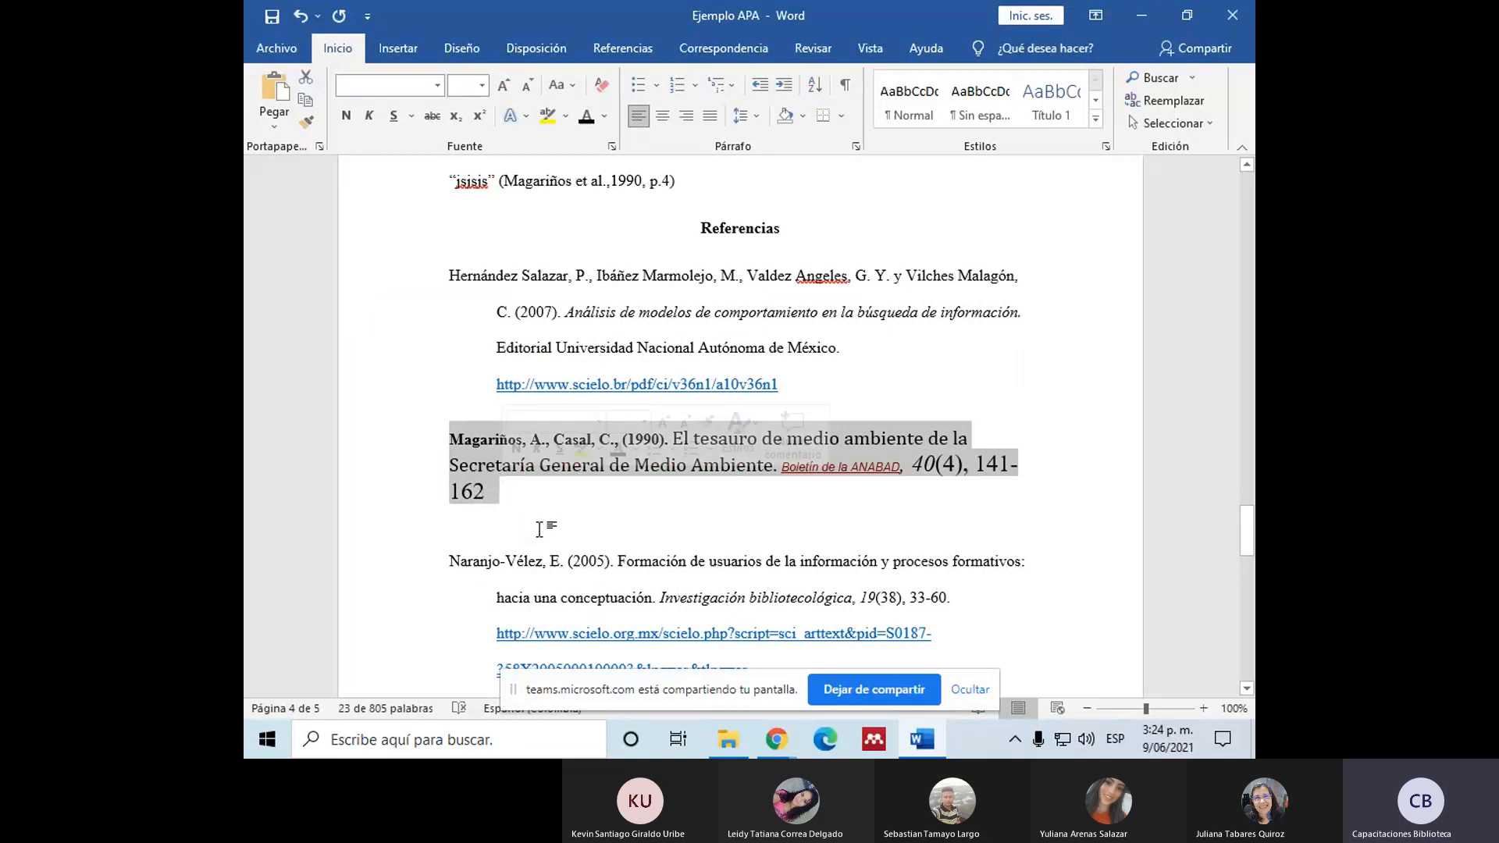
pyautogui.scroll(2, 576, 531)
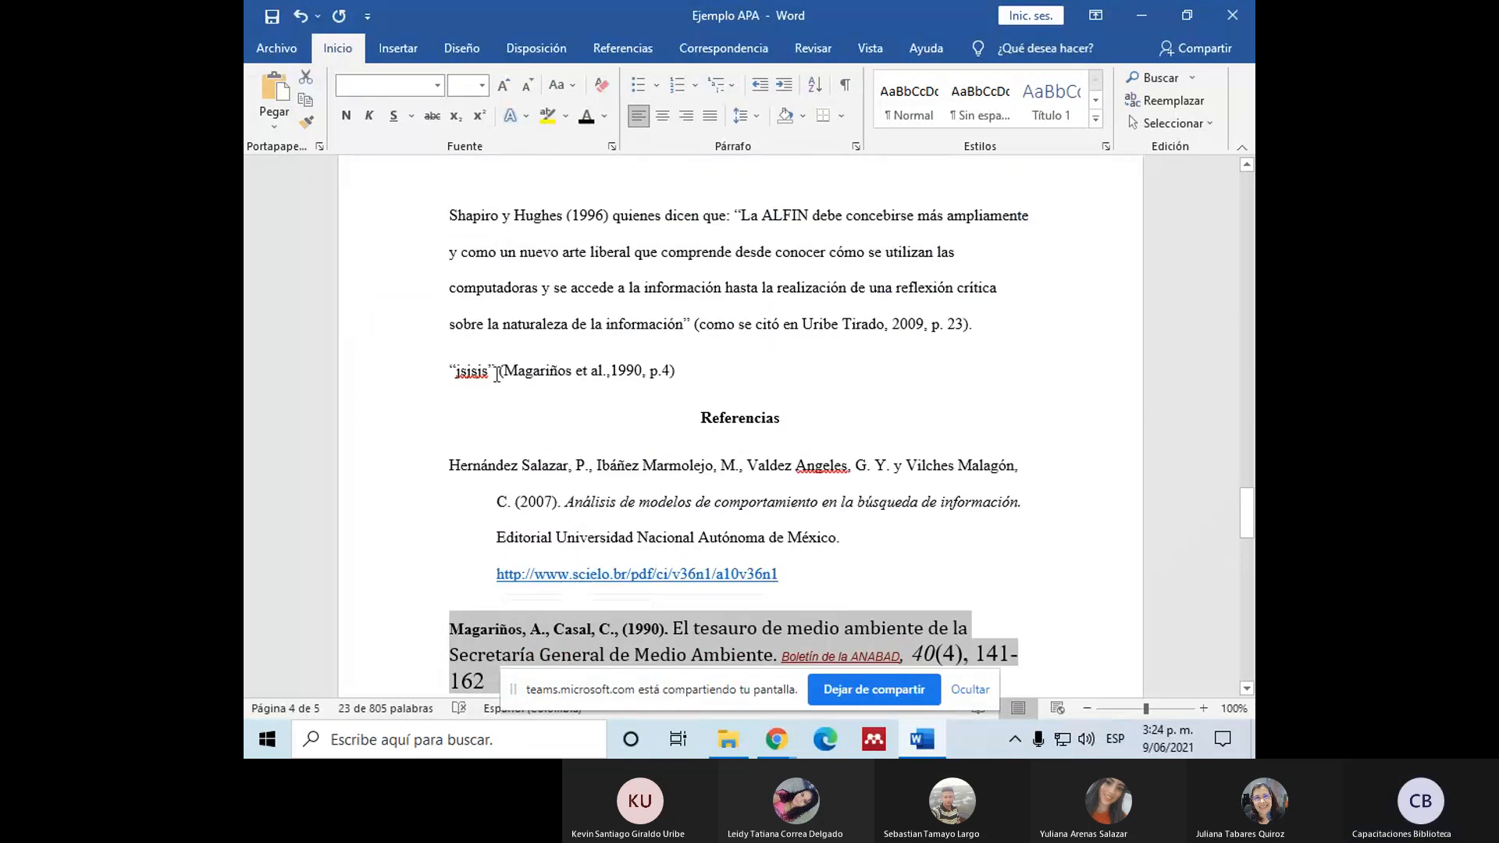
pyautogui.scroll(-1, 497, 376)
pyautogui.moveTo(498, 323); pyautogui.dragTo(686, 333)
pyautogui.click(685, 332)
pyautogui.scroll(-1, 589, 668)
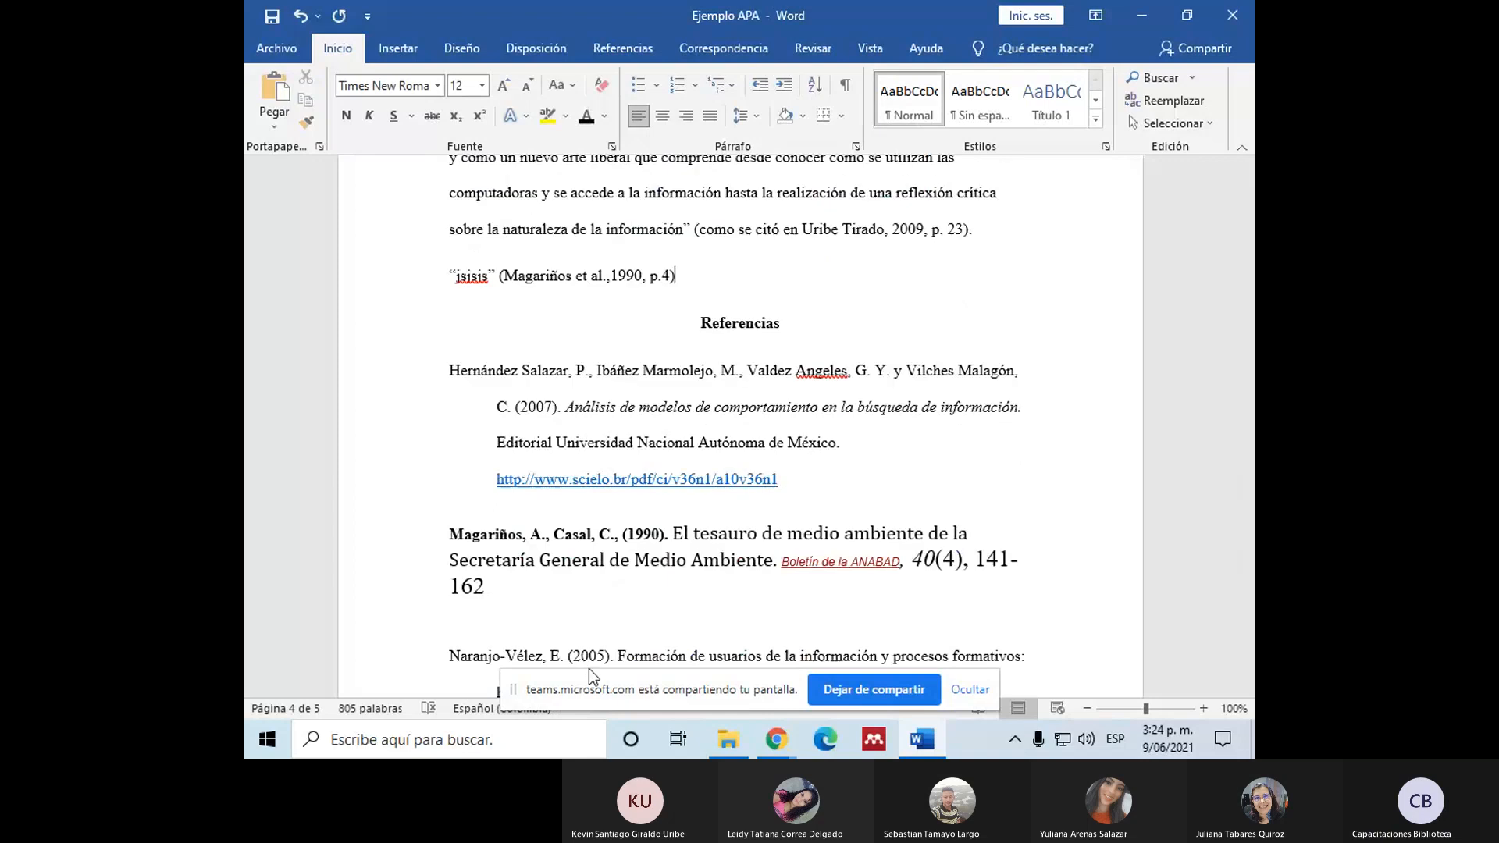
# Step: Open the Teams meeting chat in Chrome to check for participants' questions, and return to the Word document
pyautogui.moveTo(773, 731)
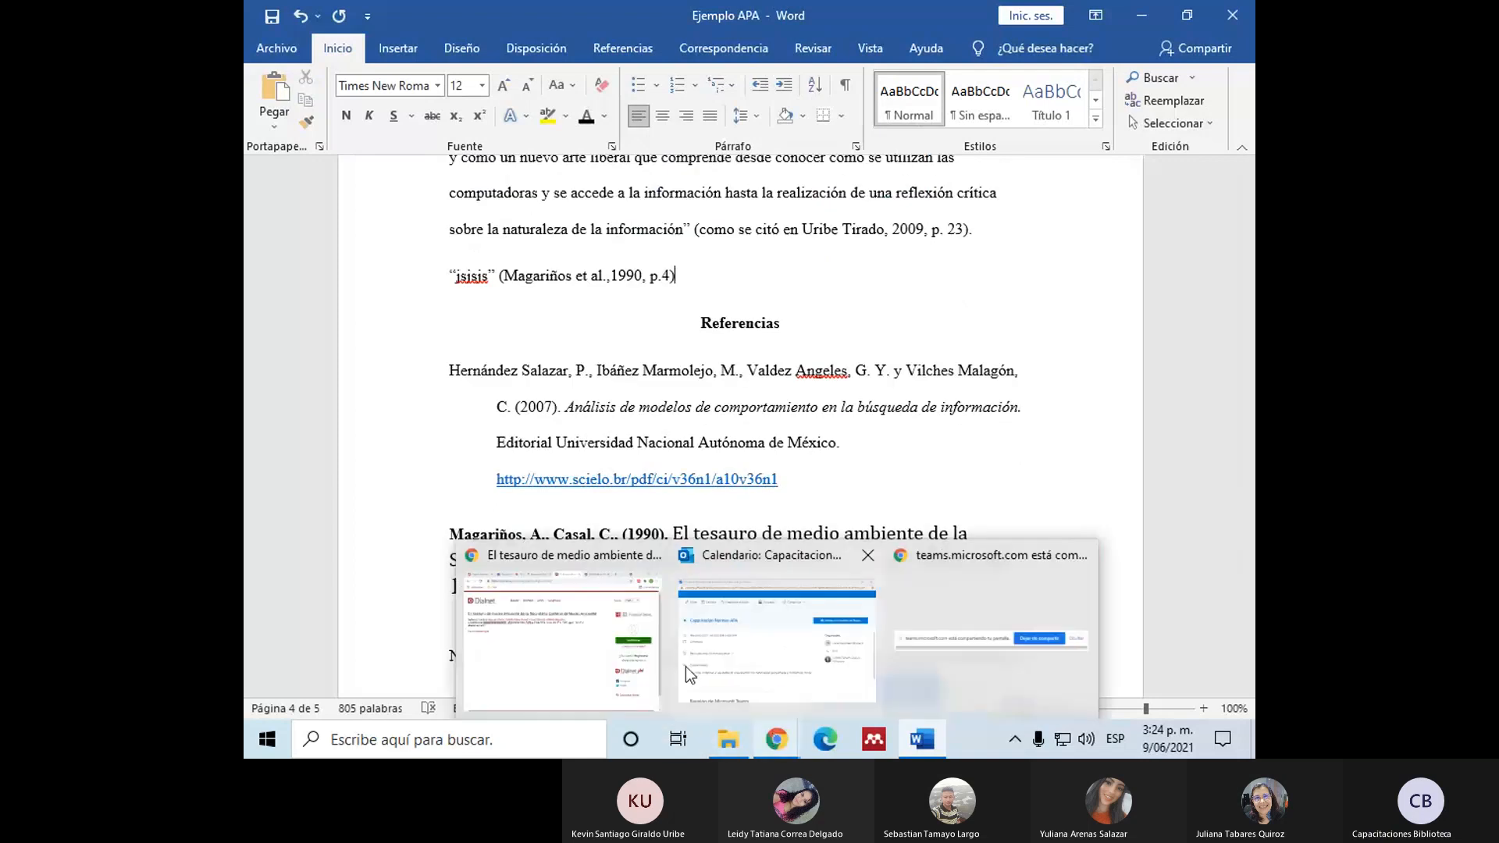
pyautogui.click(643, 646)
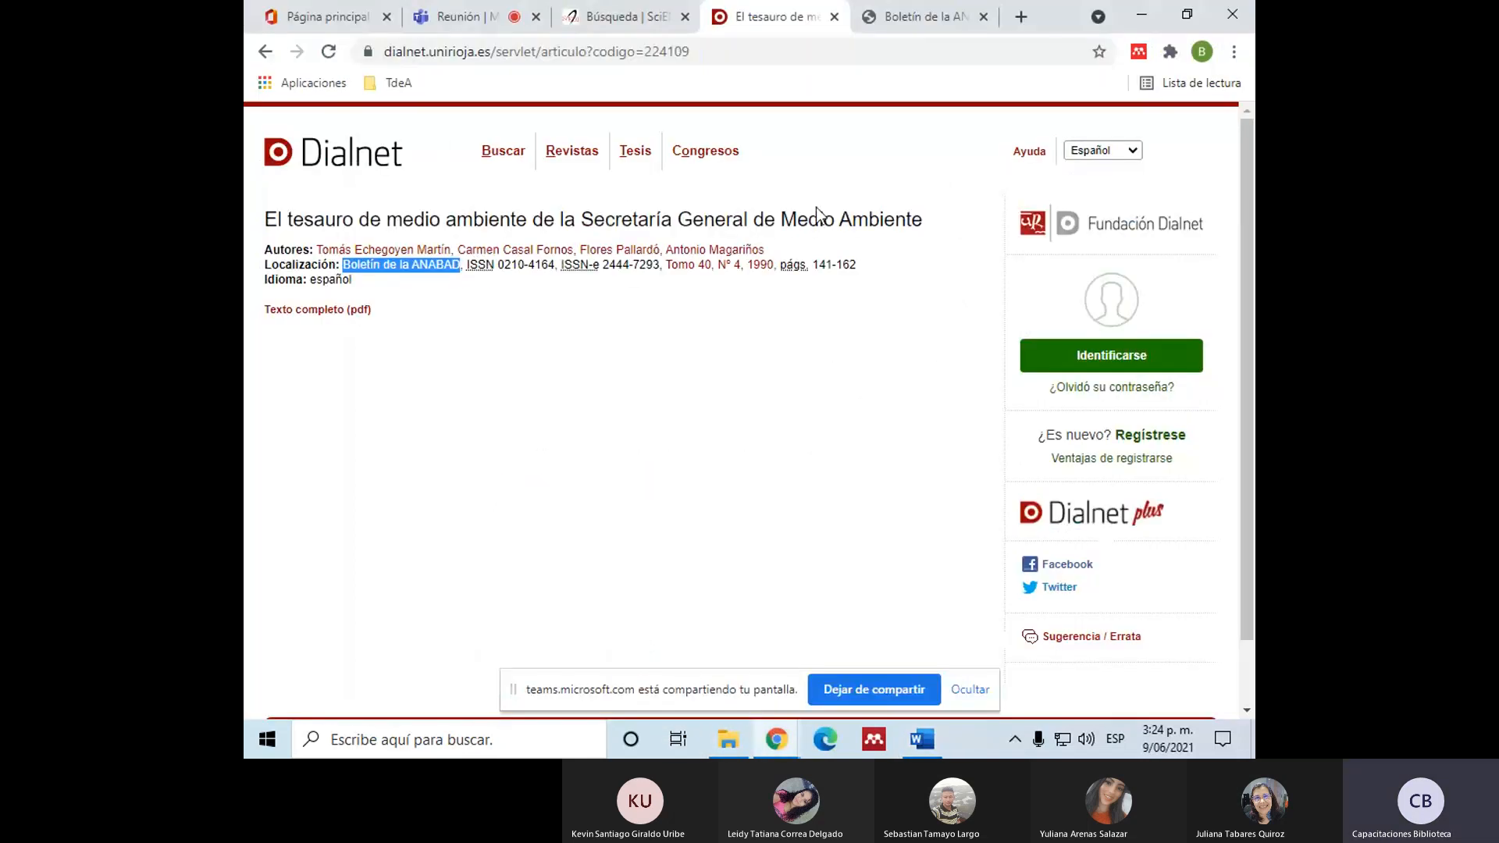
pyautogui.click(450, 5)
pyautogui.click(732, 565)
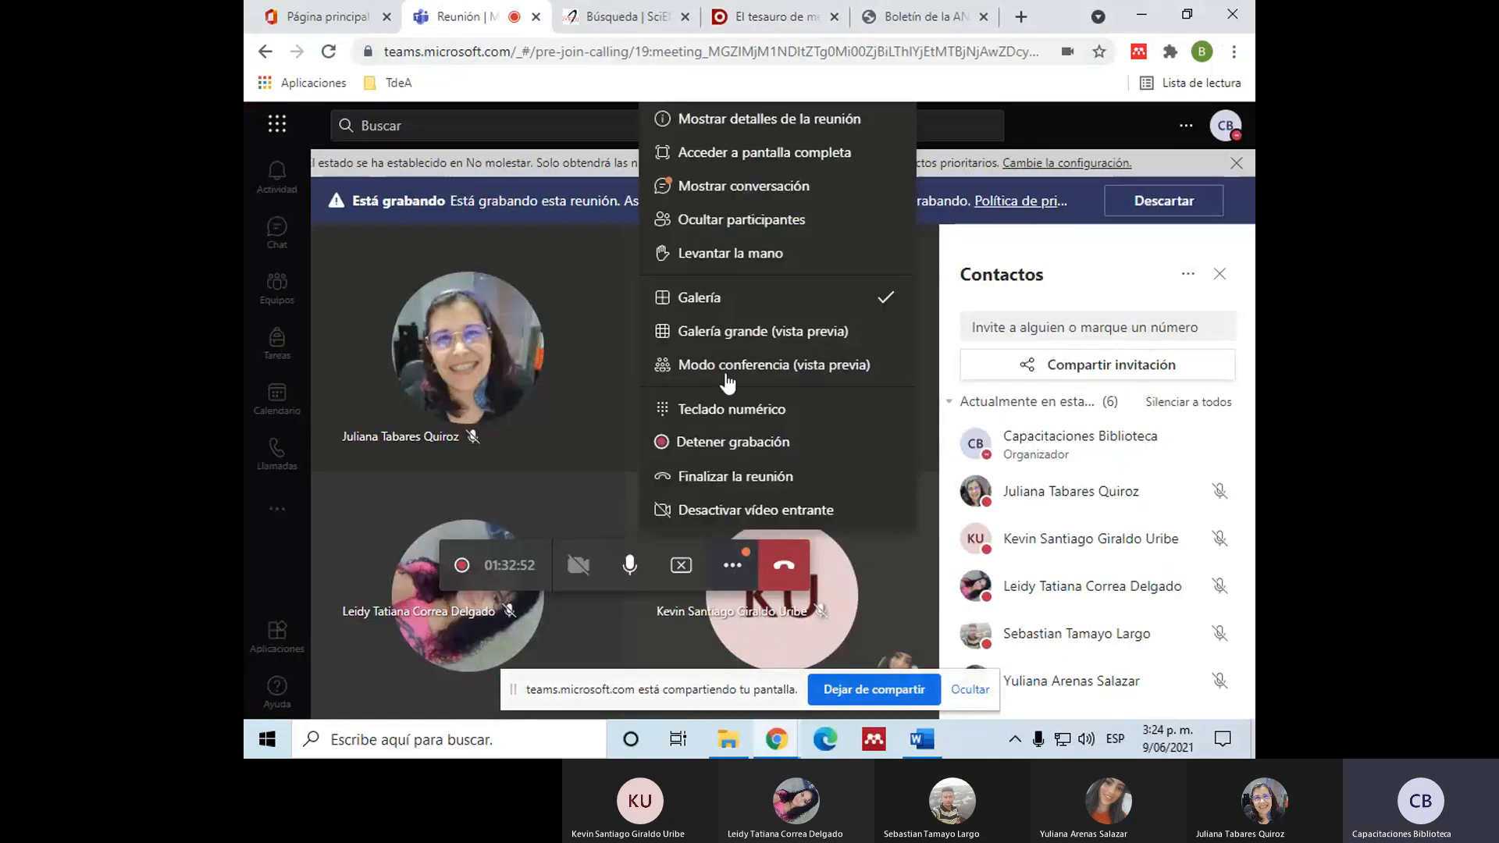
pyautogui.click(748, 188)
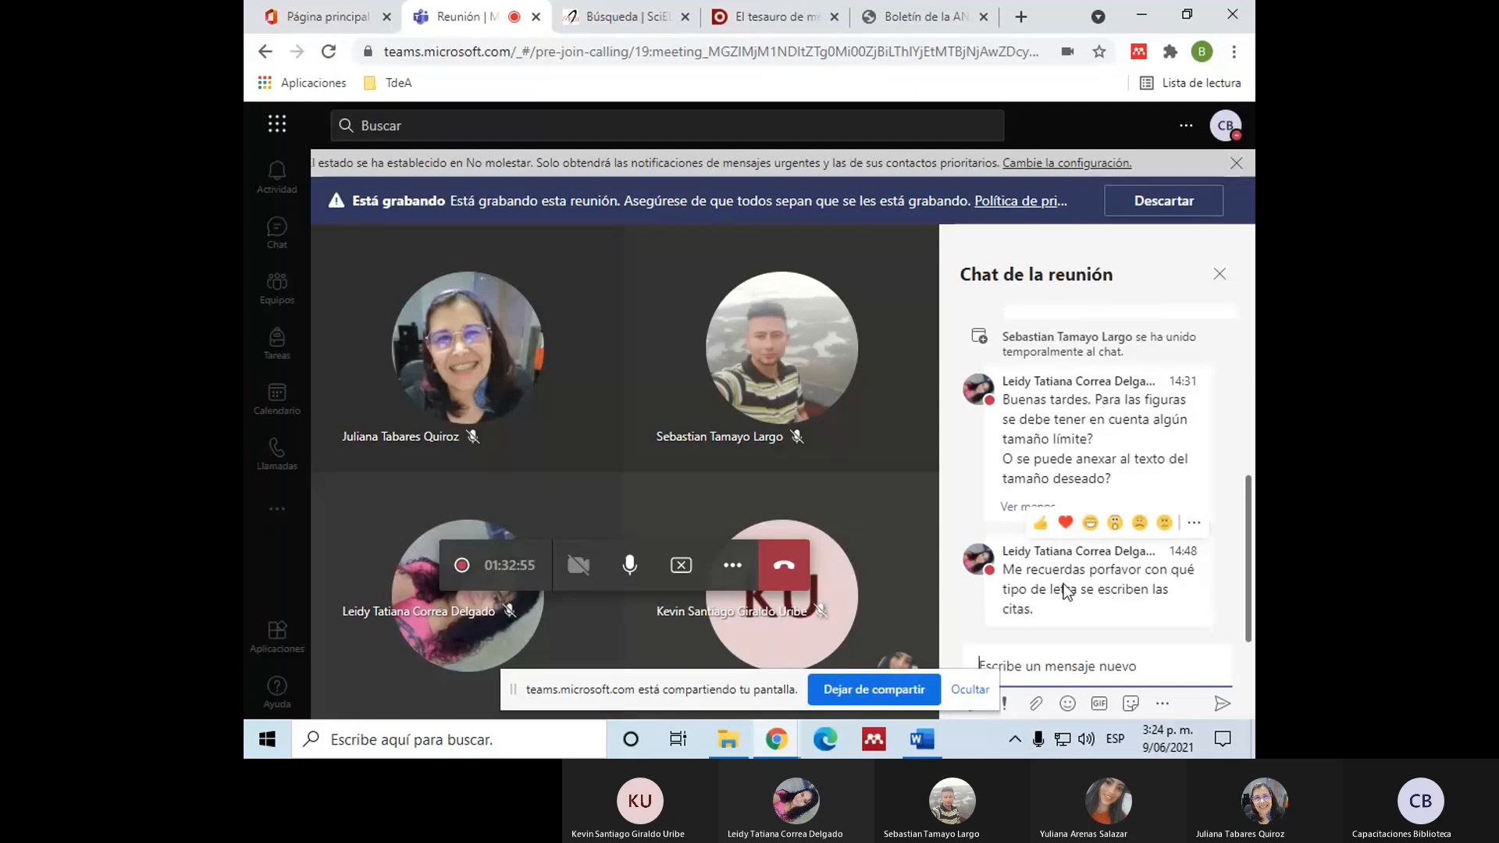
pyautogui.click(732, 576)
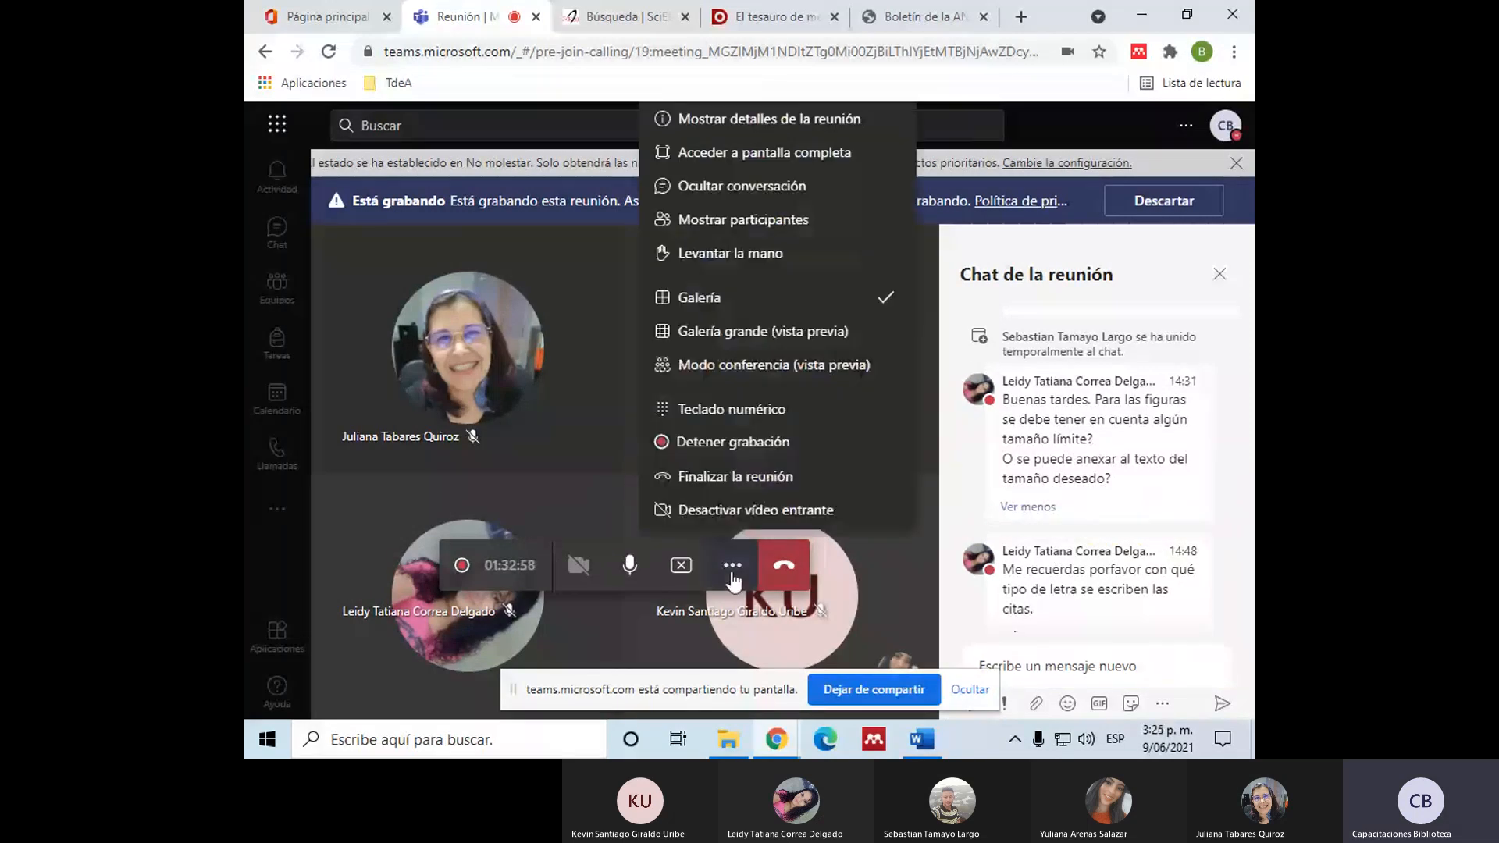
pyautogui.click(922, 739)
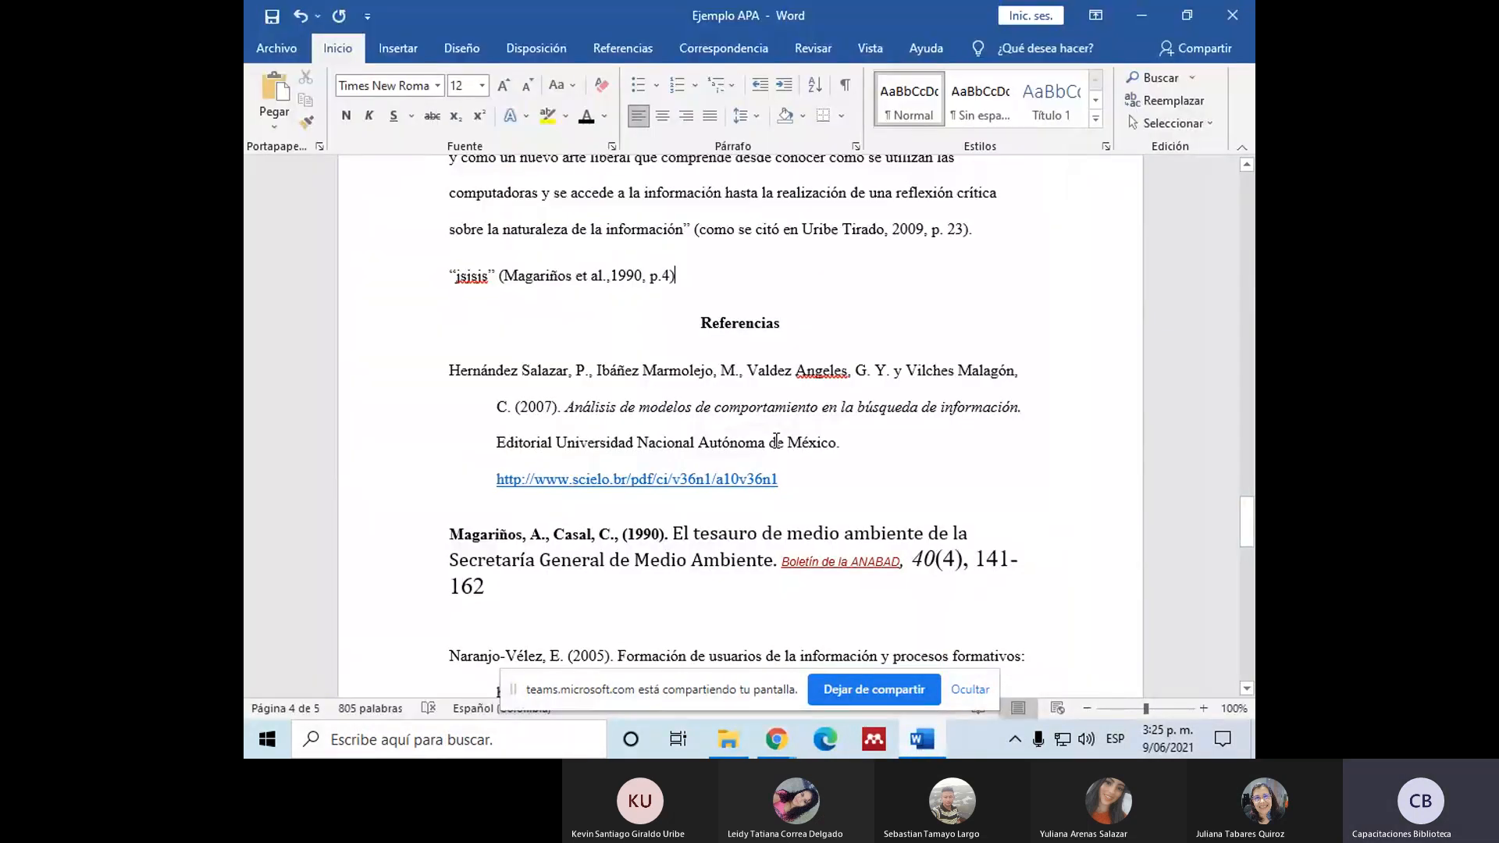
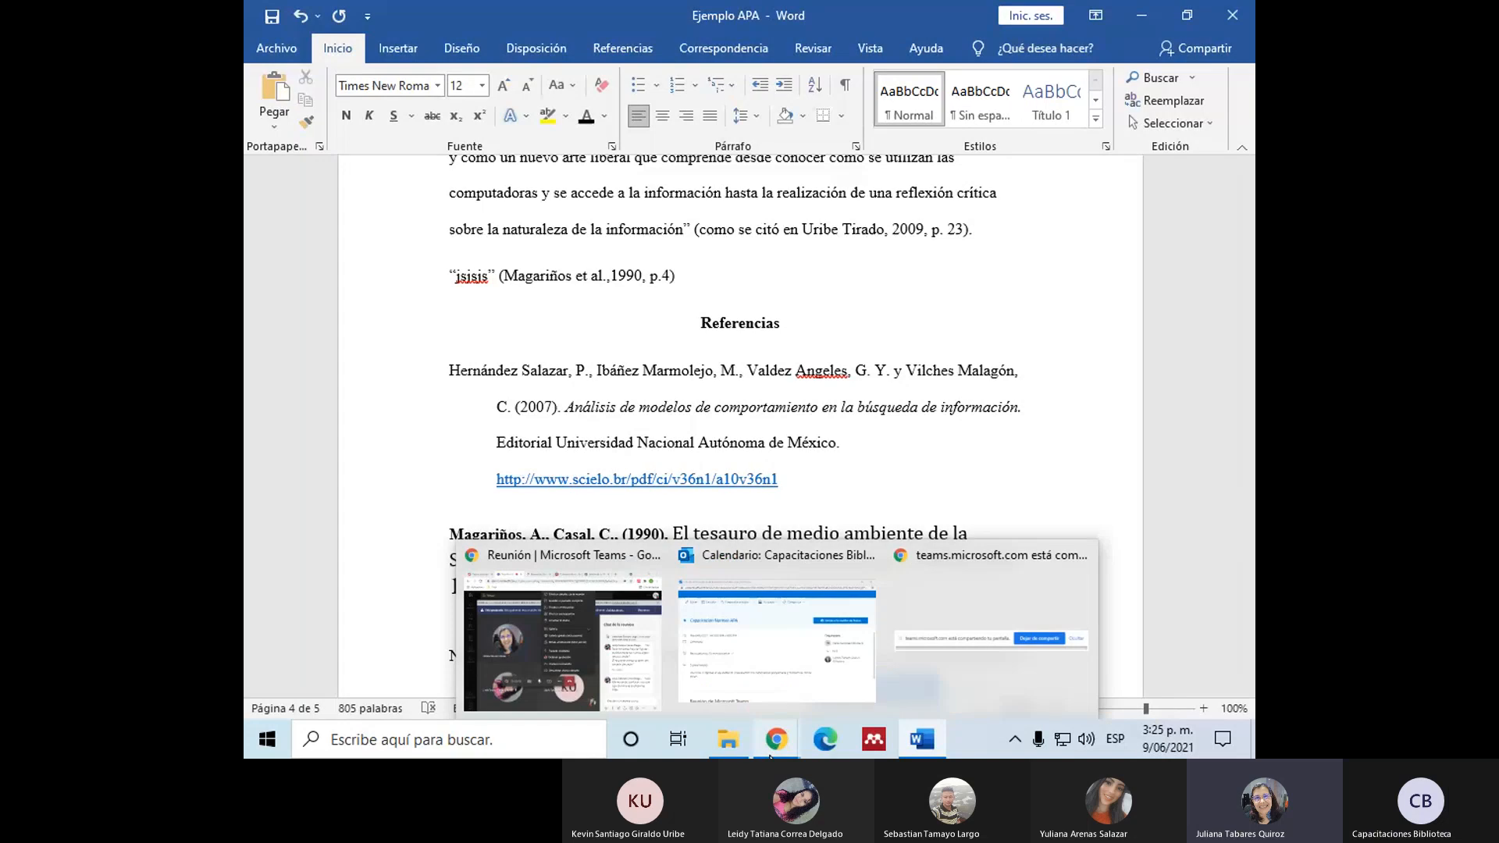
pyautogui.click(956, 422)
pyautogui.scroll(-1, 956, 427)
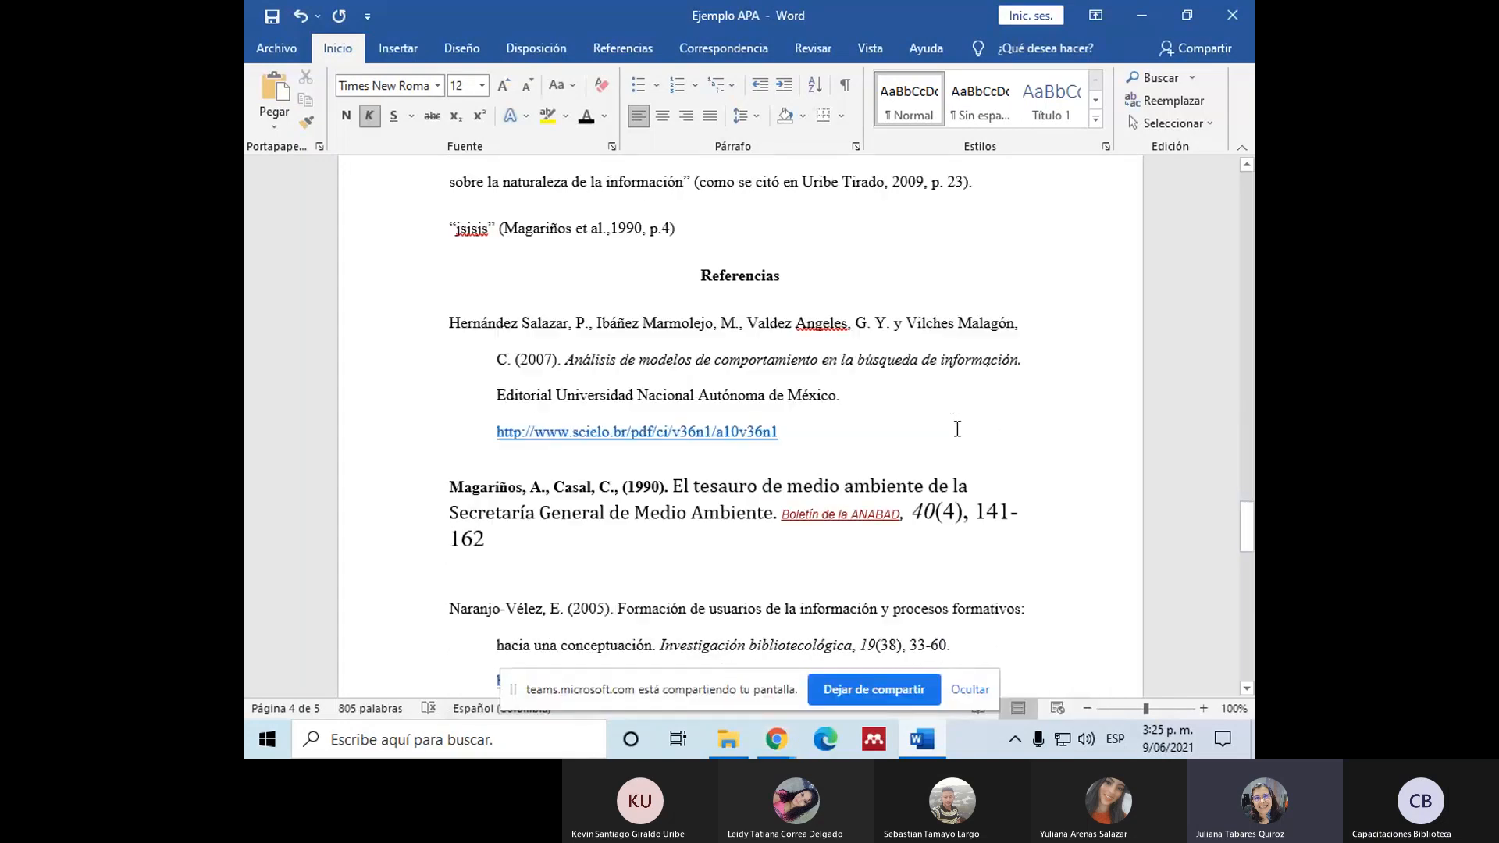
pyautogui.scroll(3, 957, 429)
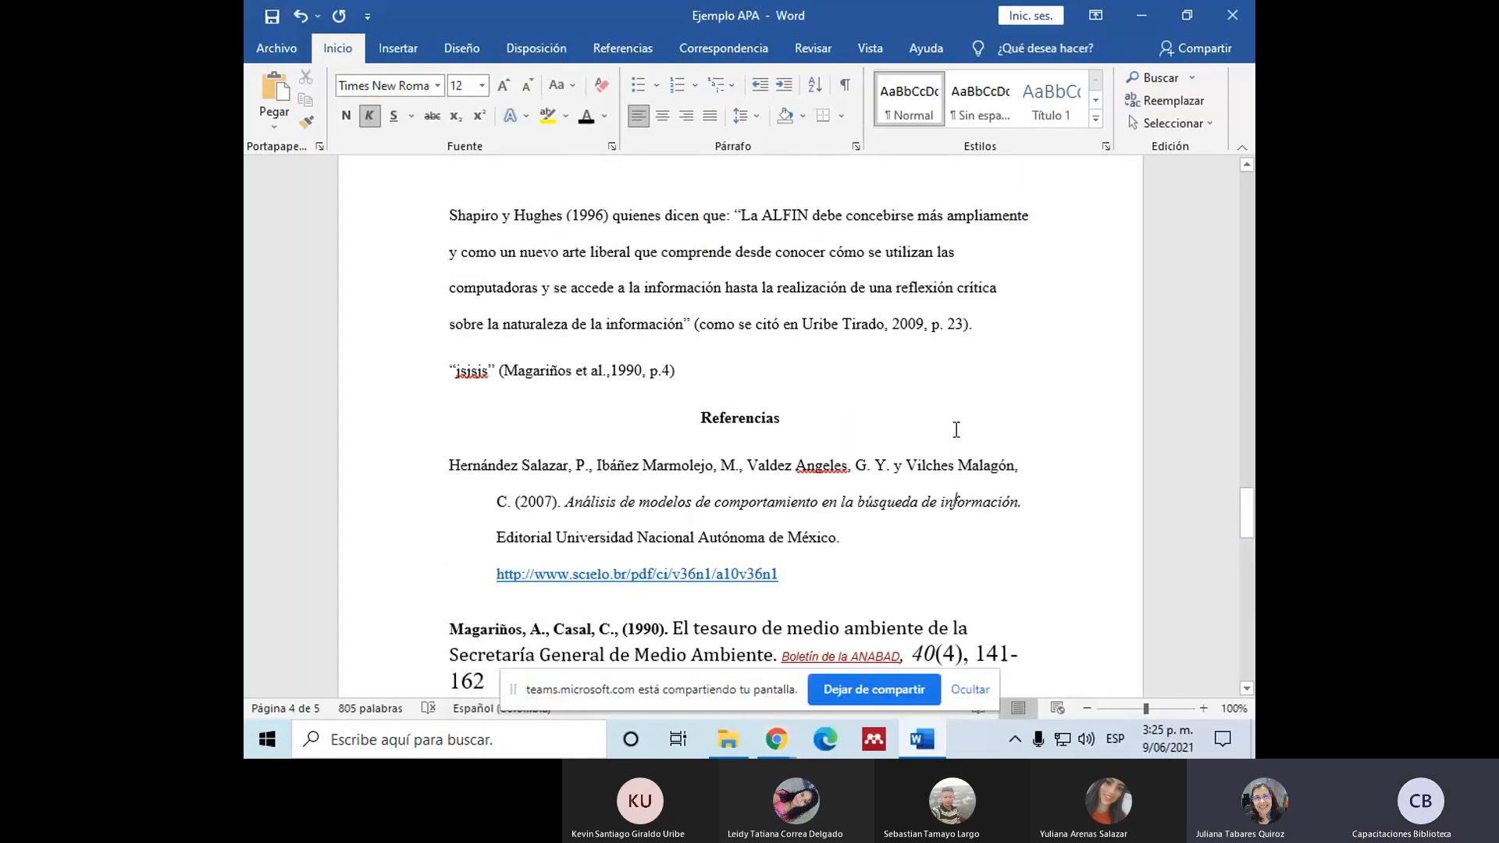
pyautogui.scroll(-1, 956, 428)
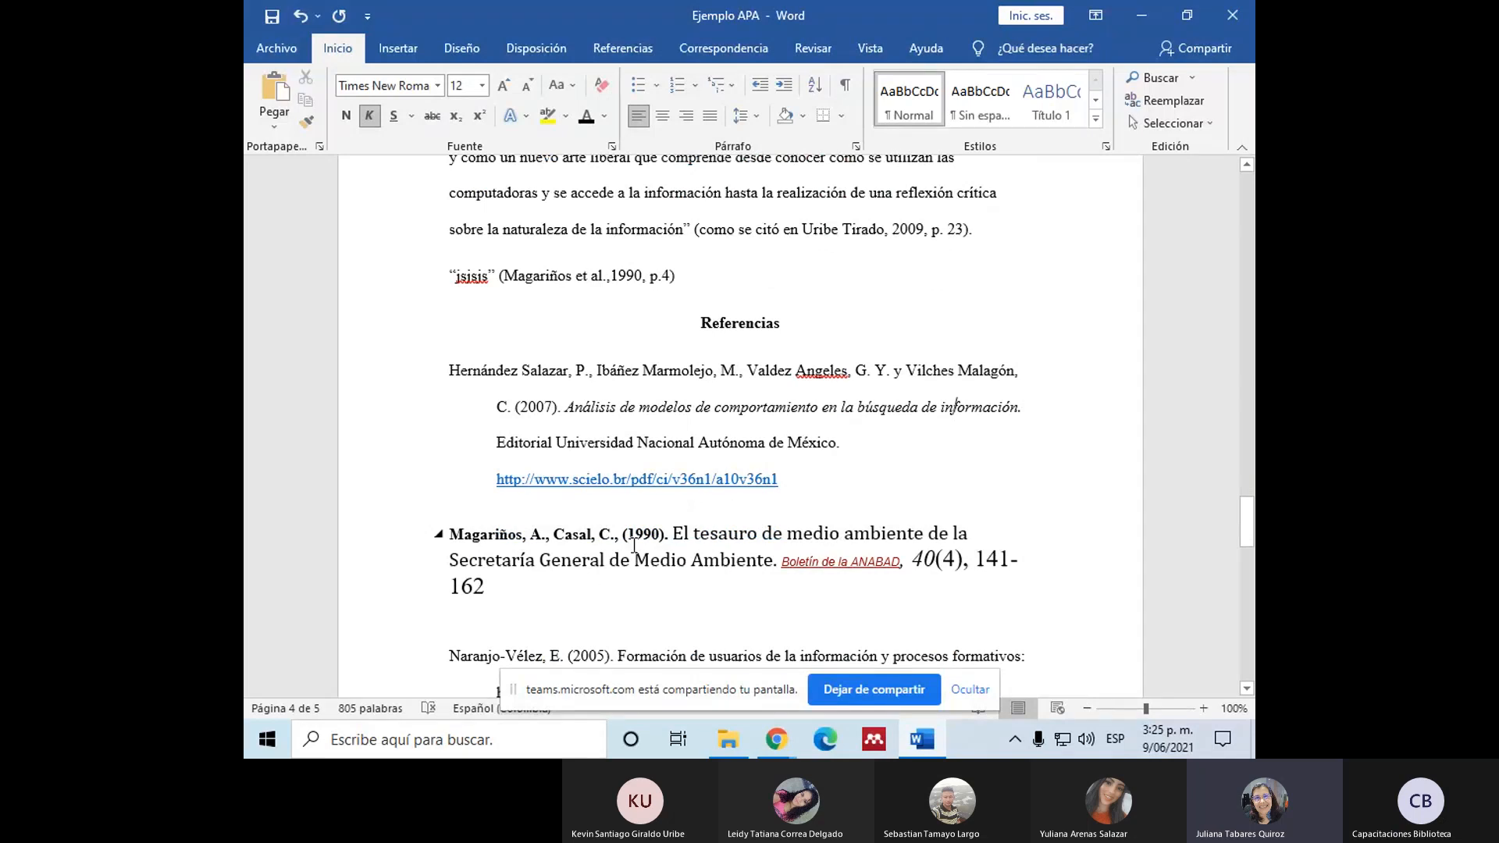
pyautogui.scroll(1, 633, 544)
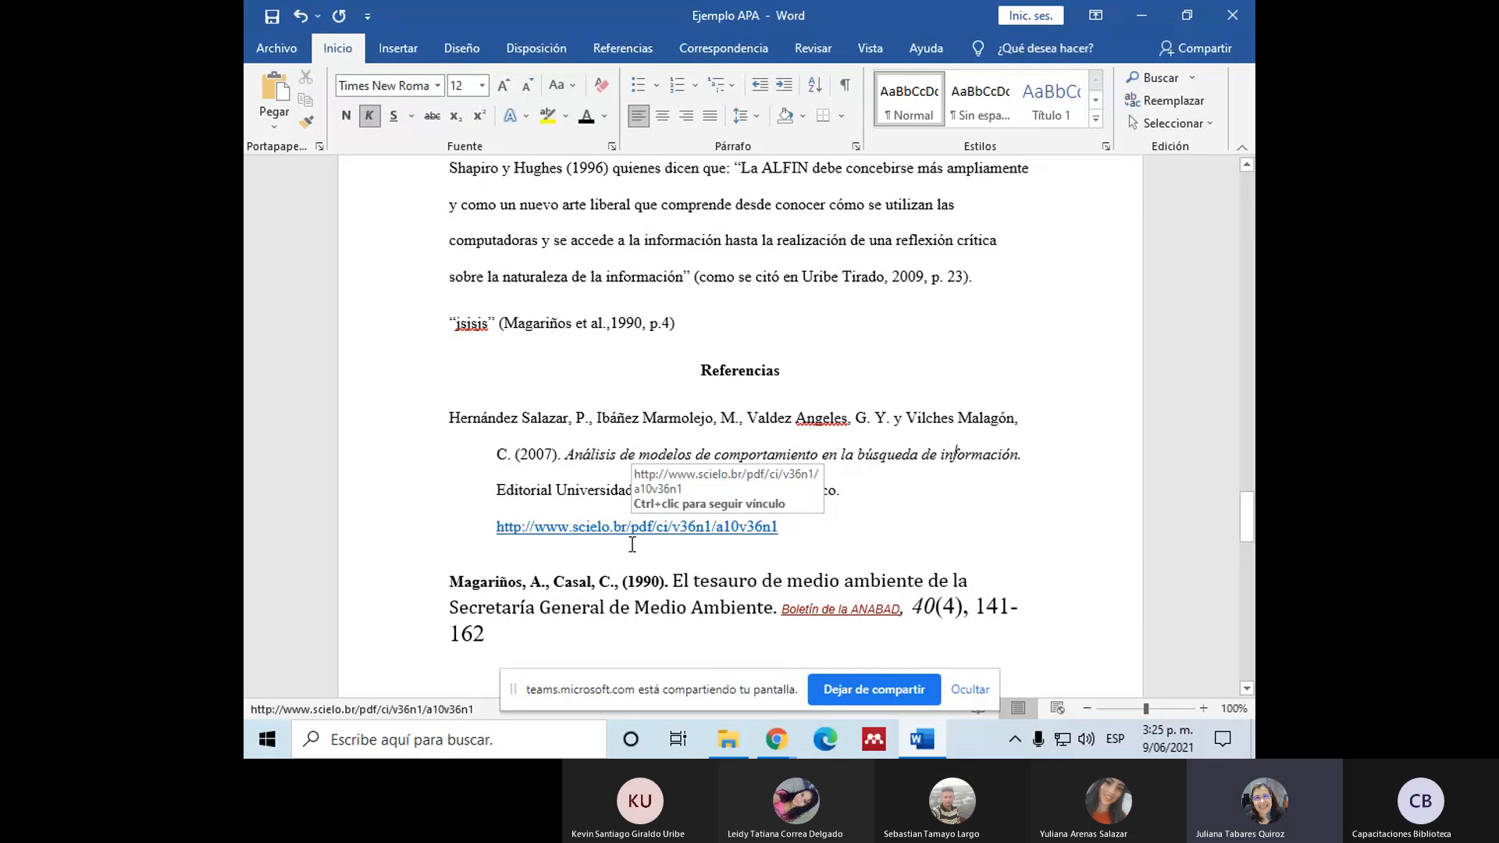
pyautogui.scroll(-1, 633, 544)
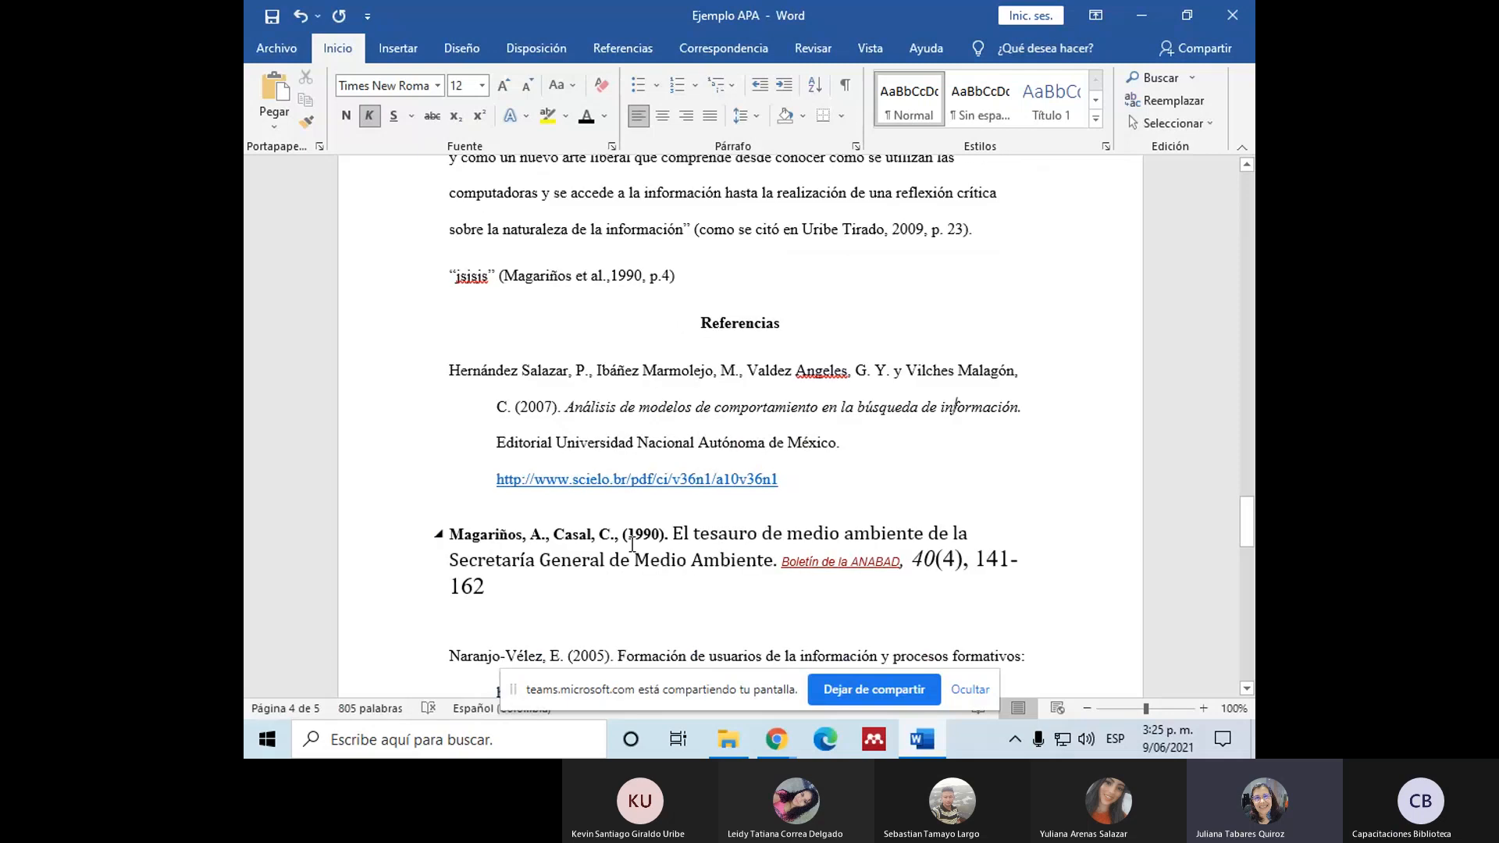
# Step: Switch to Chrome, search Google for "wikipedia" in a new tab, and look over the Spanish Wikipedia home page
pyautogui.moveTo(776, 740)
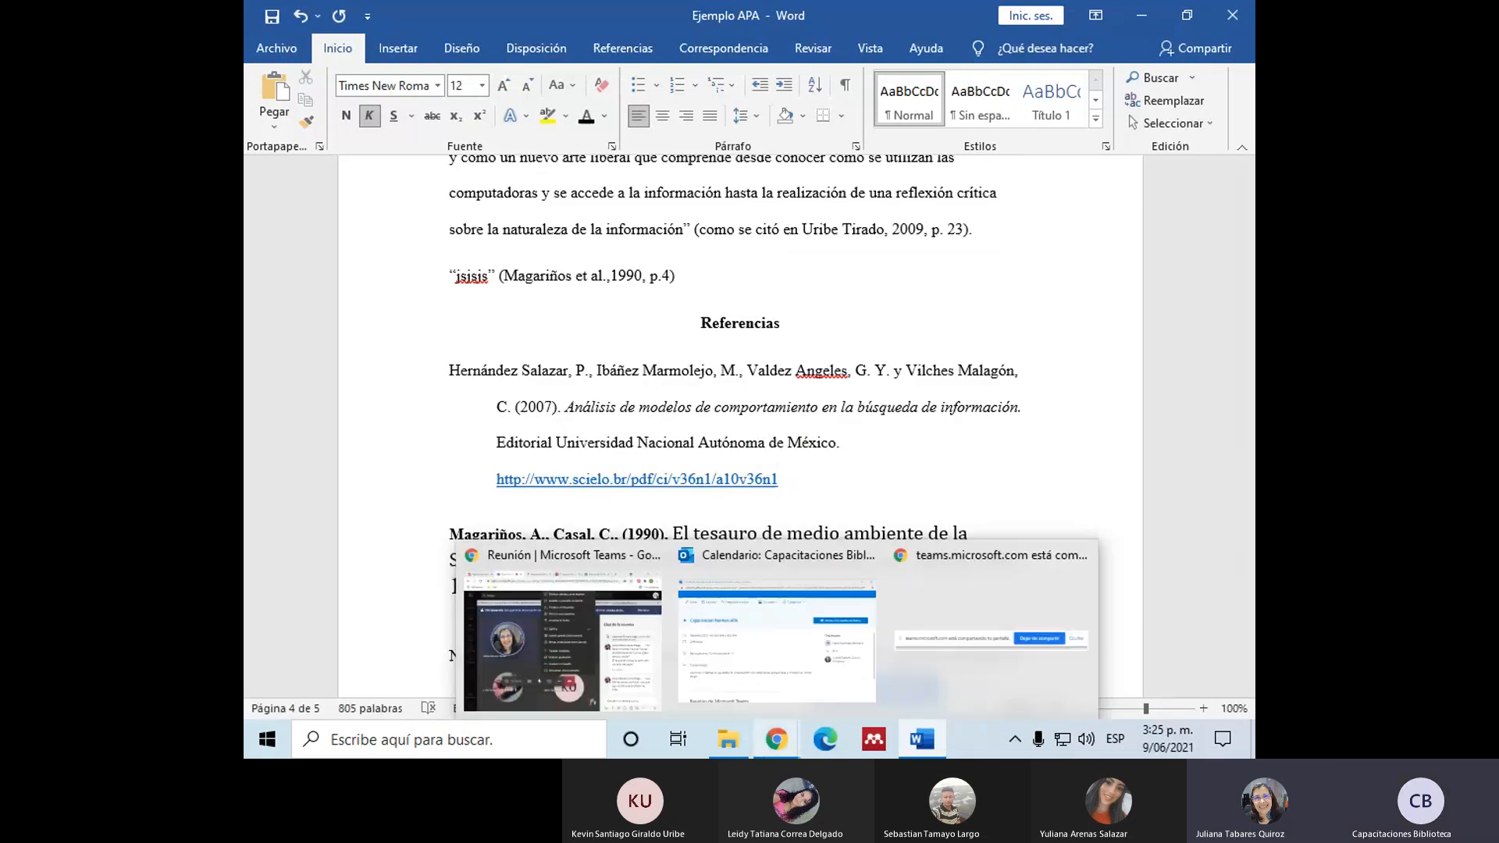
pyautogui.click(620, 699)
pyautogui.click(1017, 18)
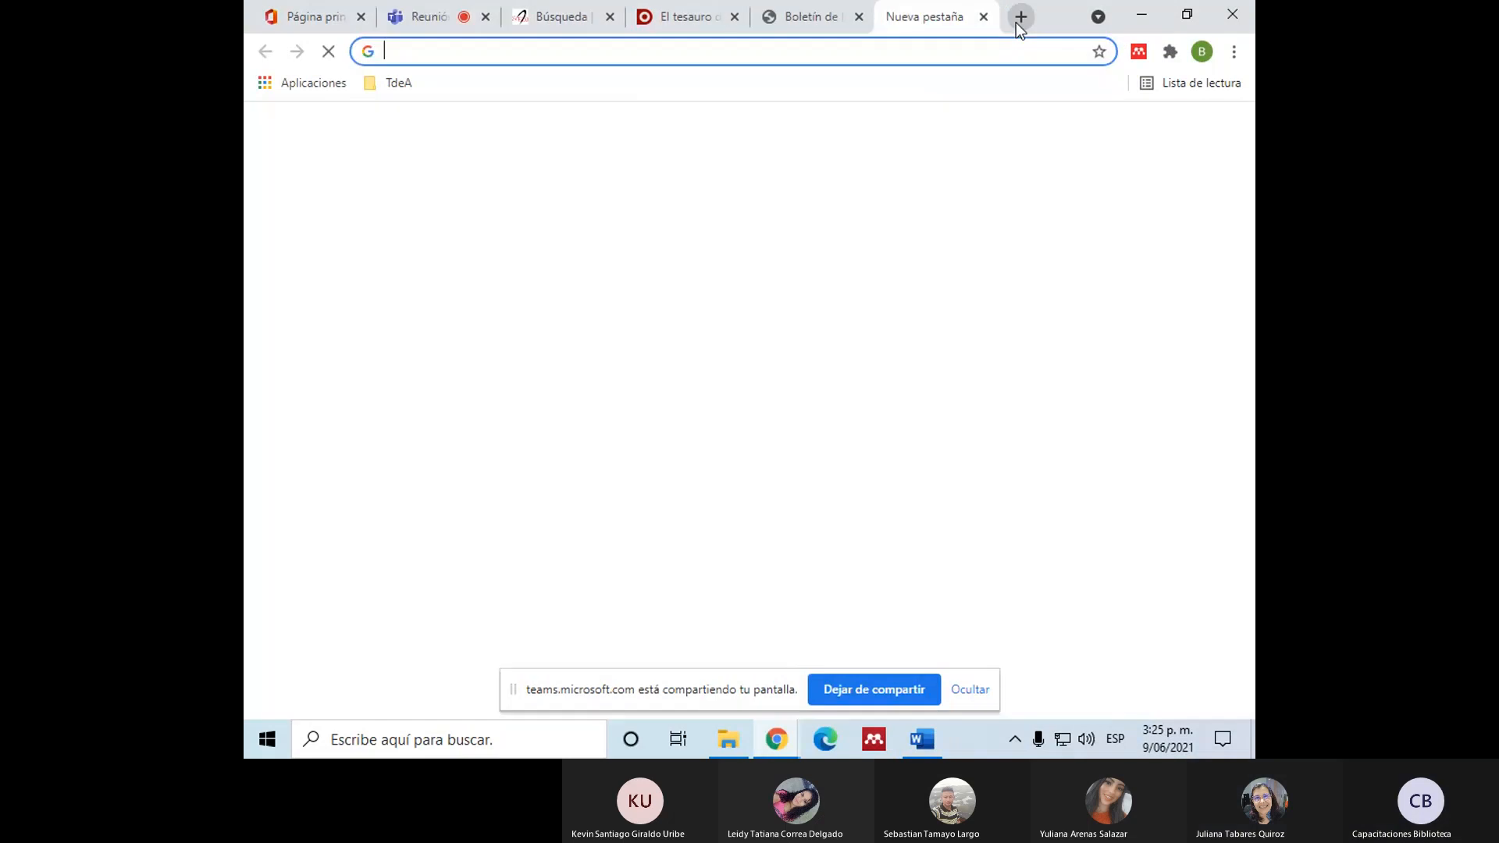
pyautogui.write('w')
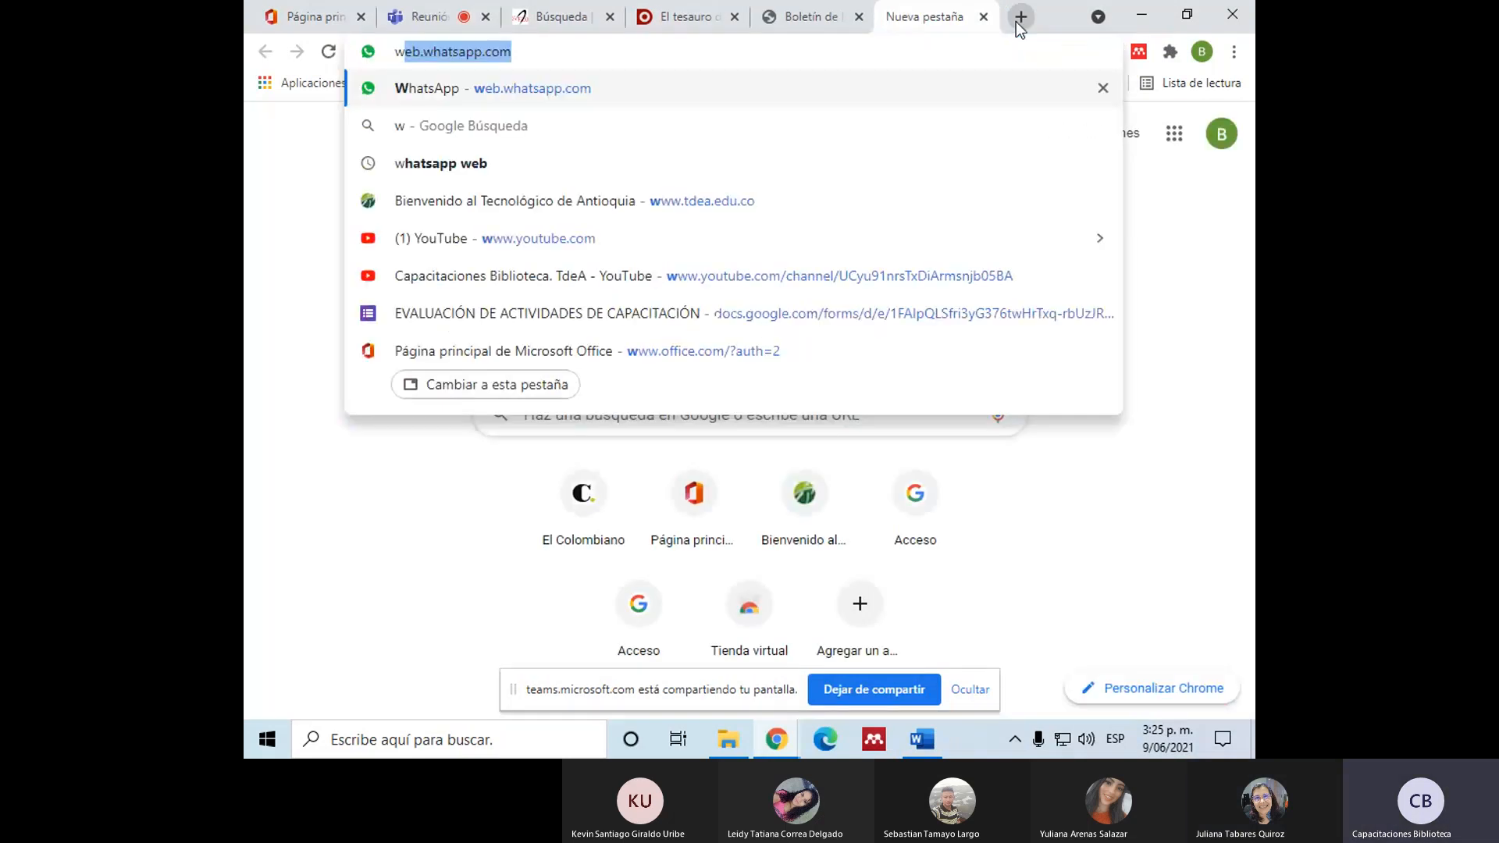
pyautogui.write('ikipedia')
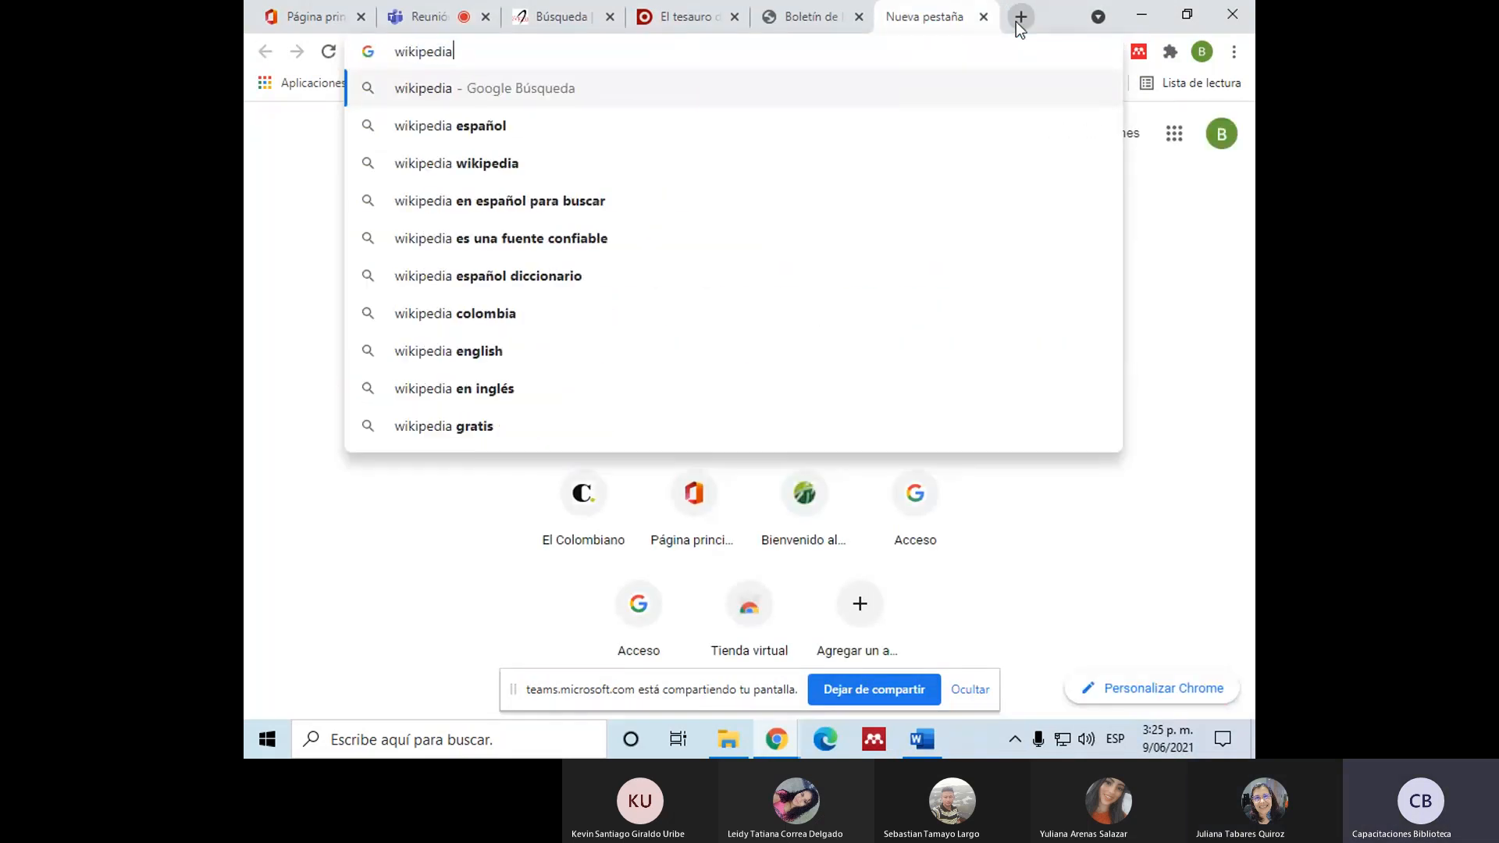
pyautogui.press('Return')
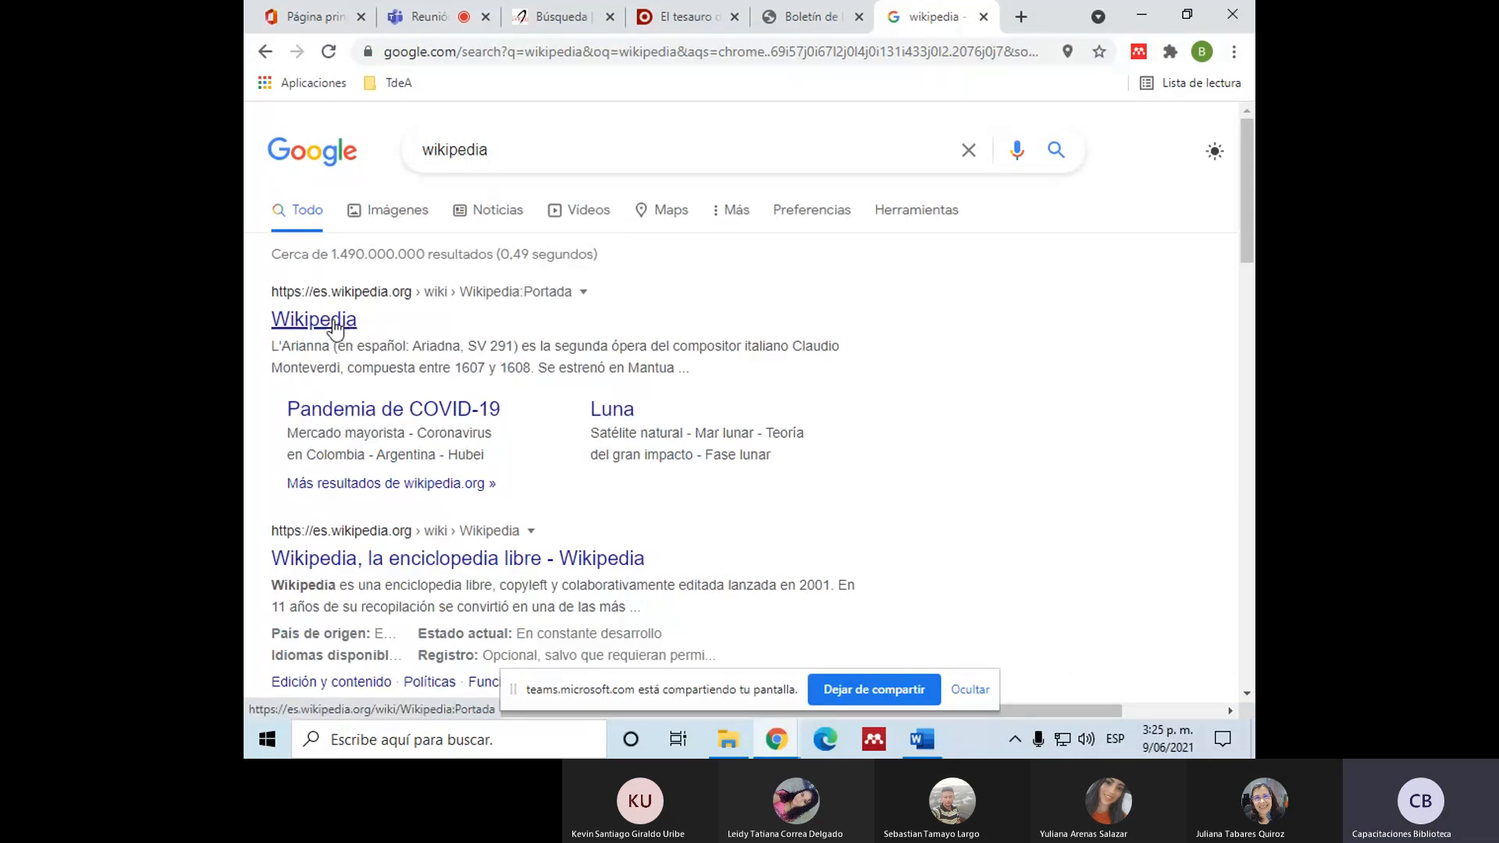
pyautogui.click(336, 328)
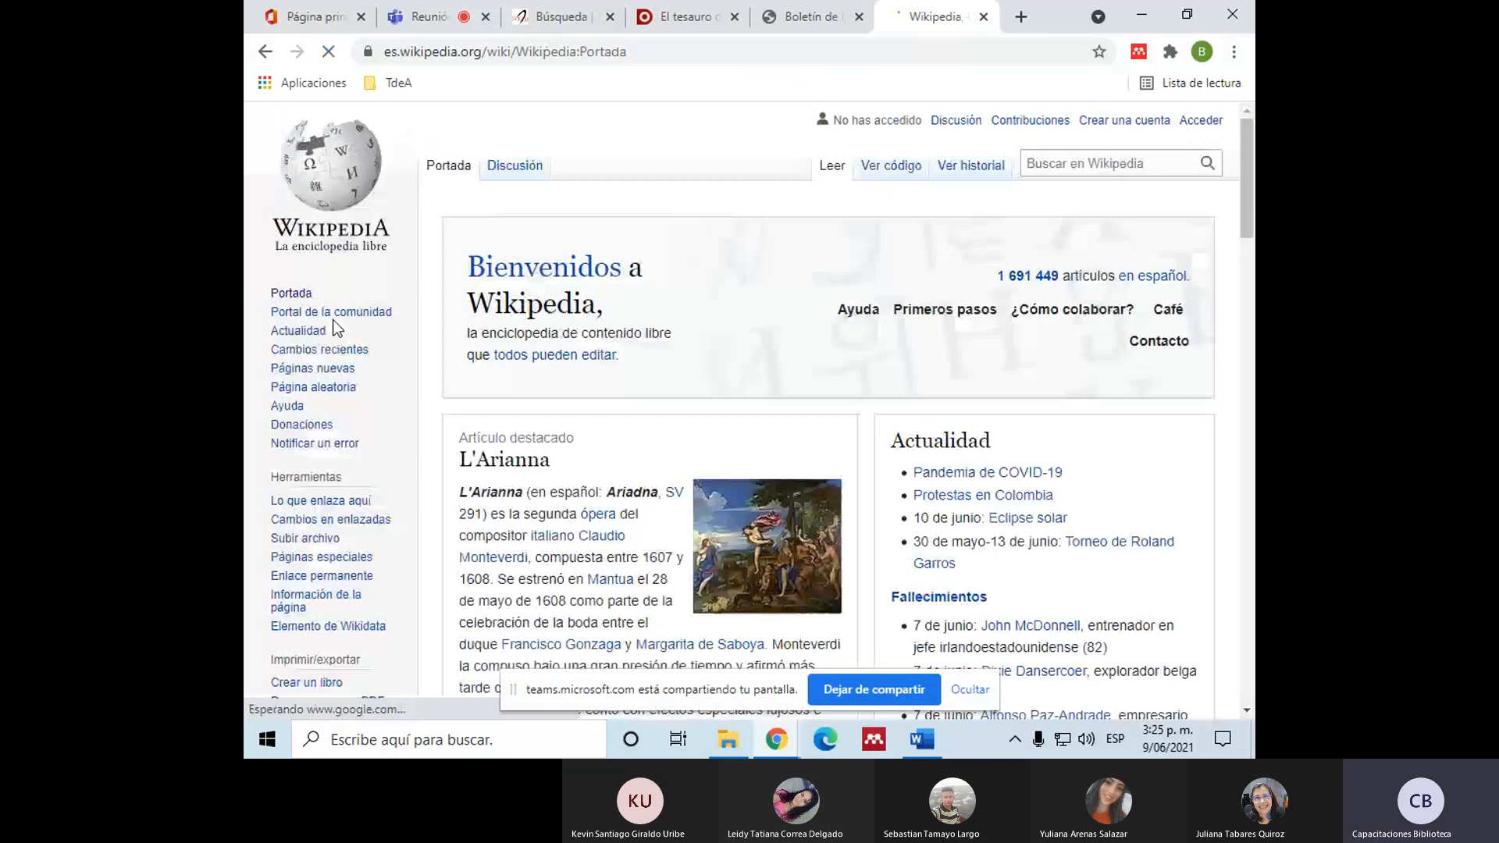
pyautogui.scroll(-6, 766, 349)
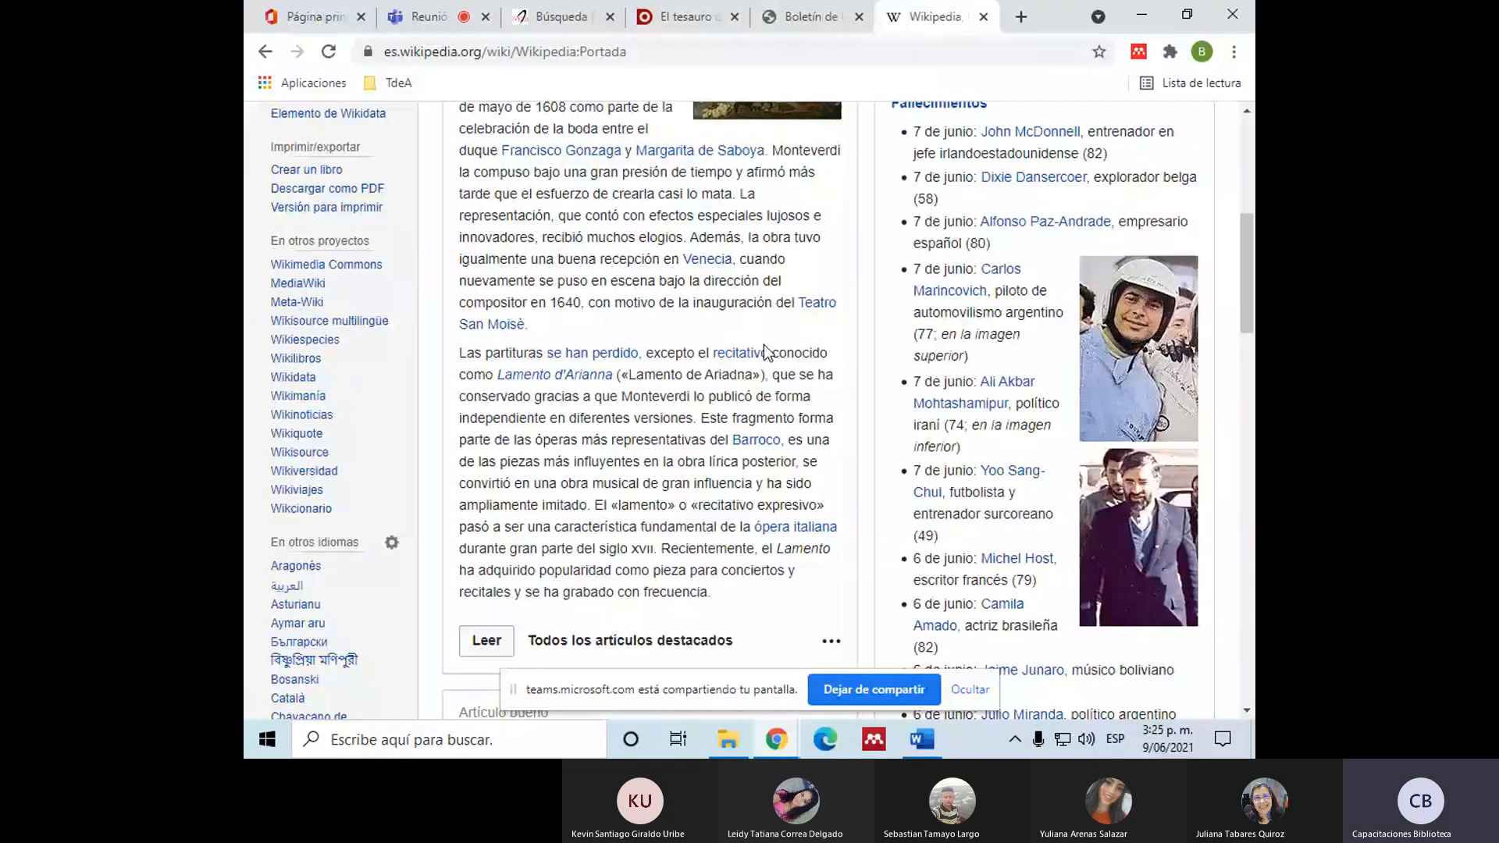
pyautogui.scroll(-15, 764, 345)
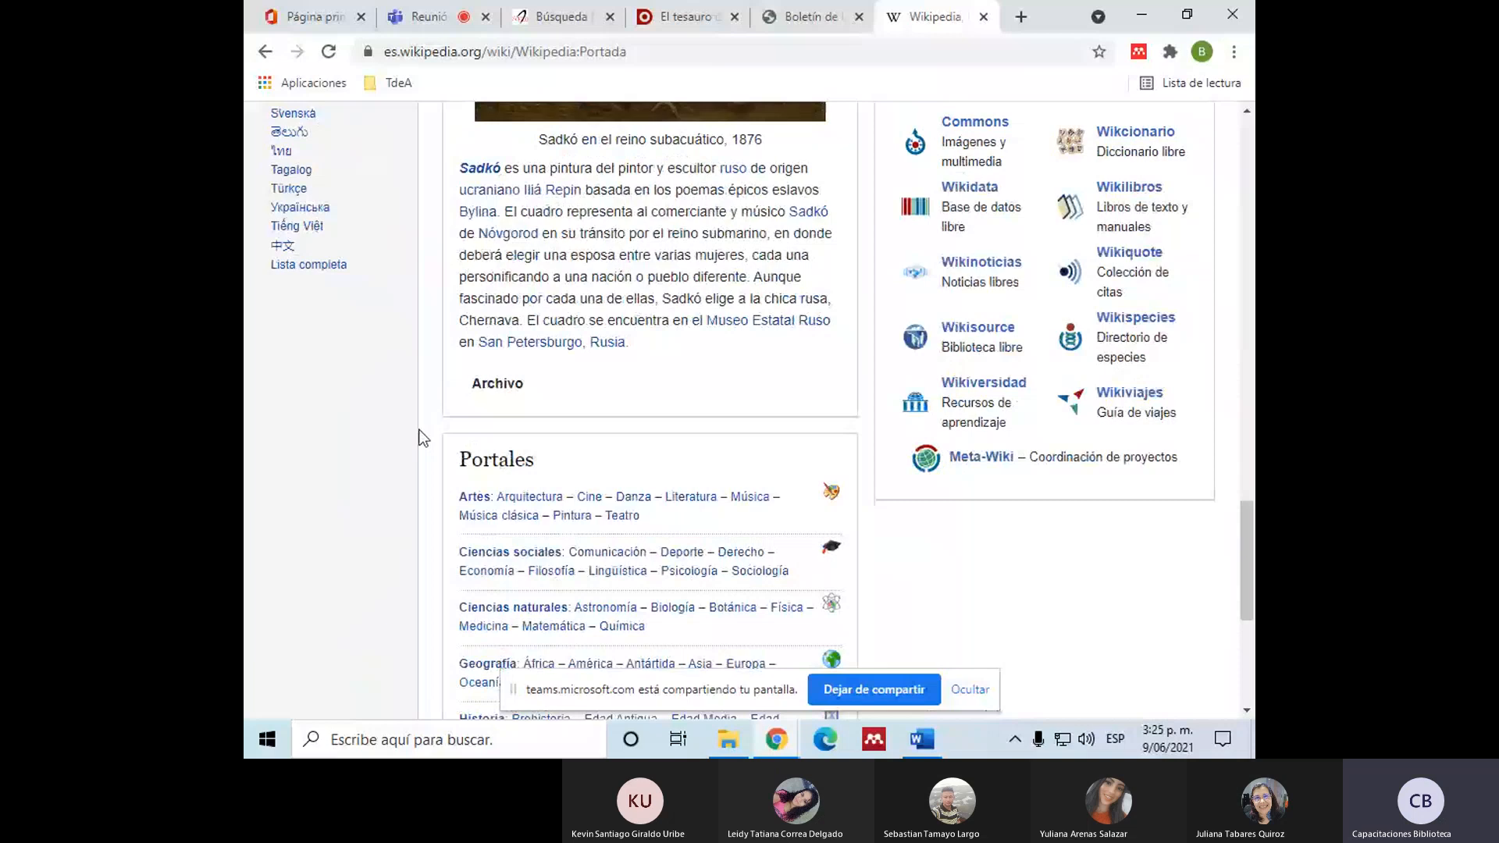
# Step: Search Google for "medio ambiente" and look through the Wikipedia article "Medio ambiente natural" from start to end
pyautogui.scroll(3, 419, 430)
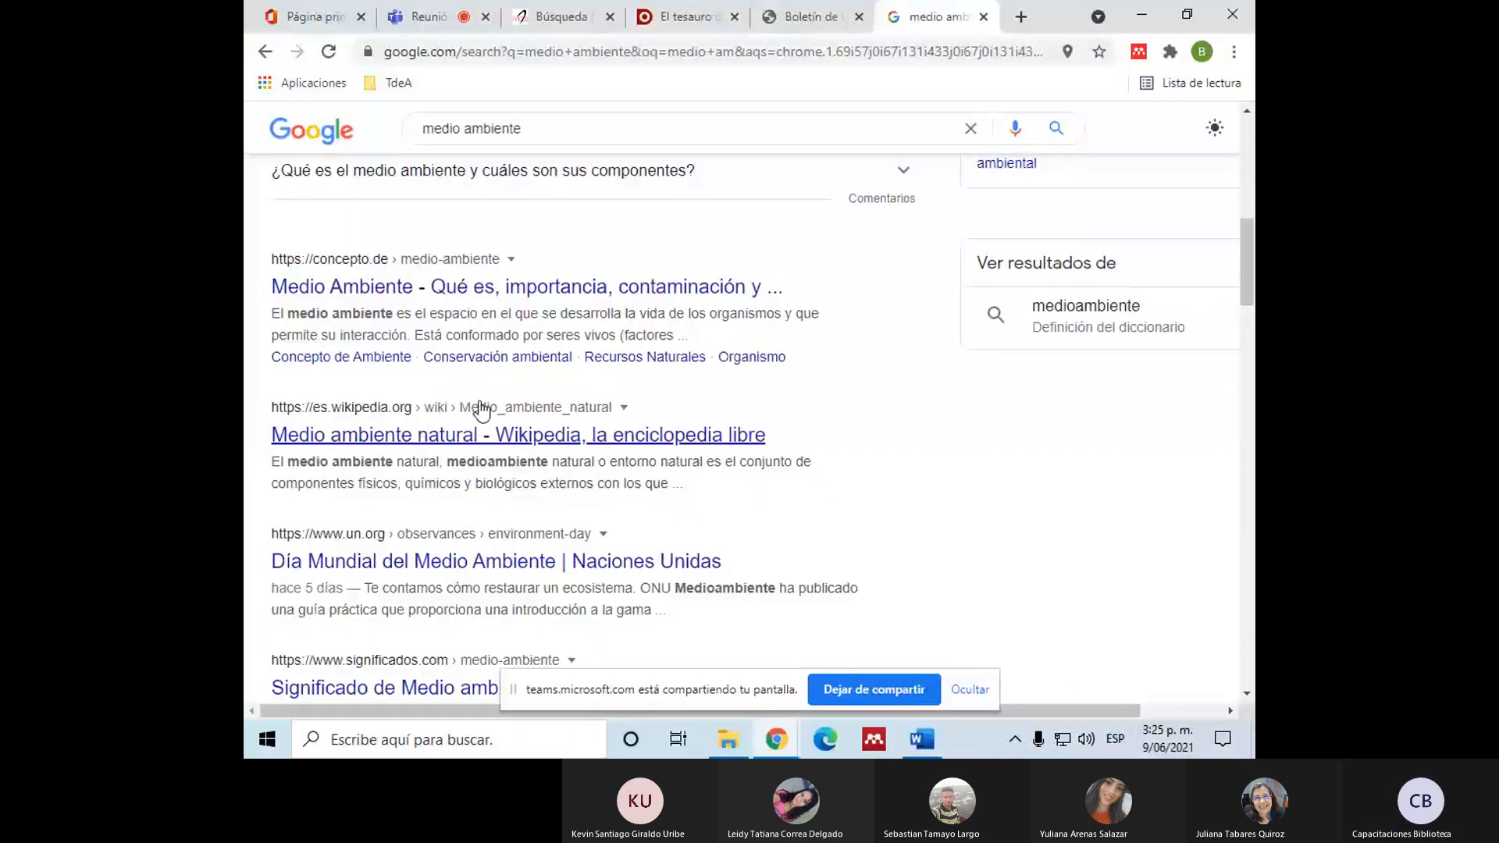
pyautogui.click(462, 435)
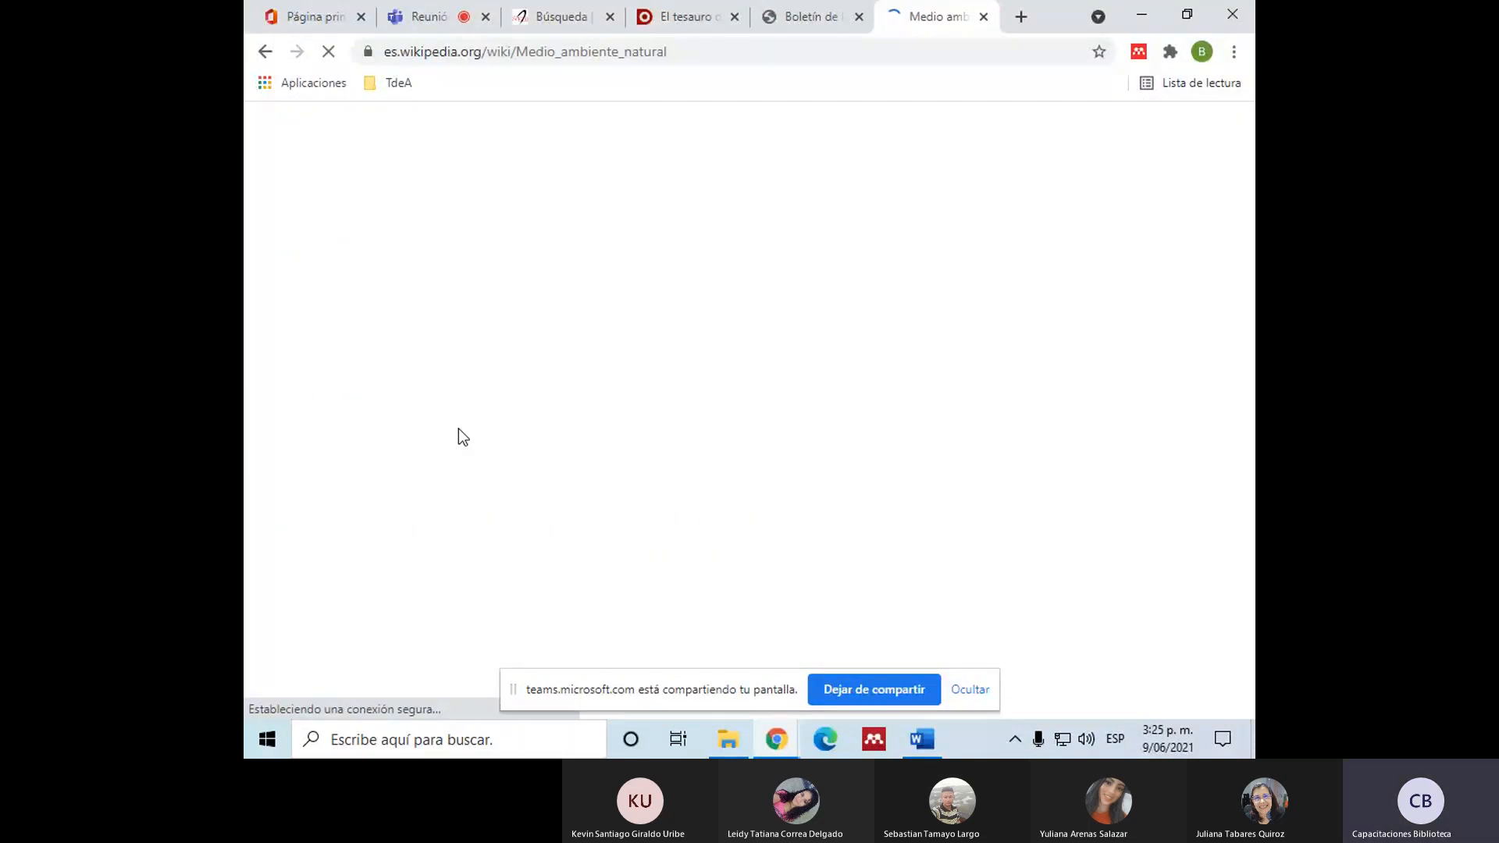
pyautogui.scroll(-10, 655, 390)
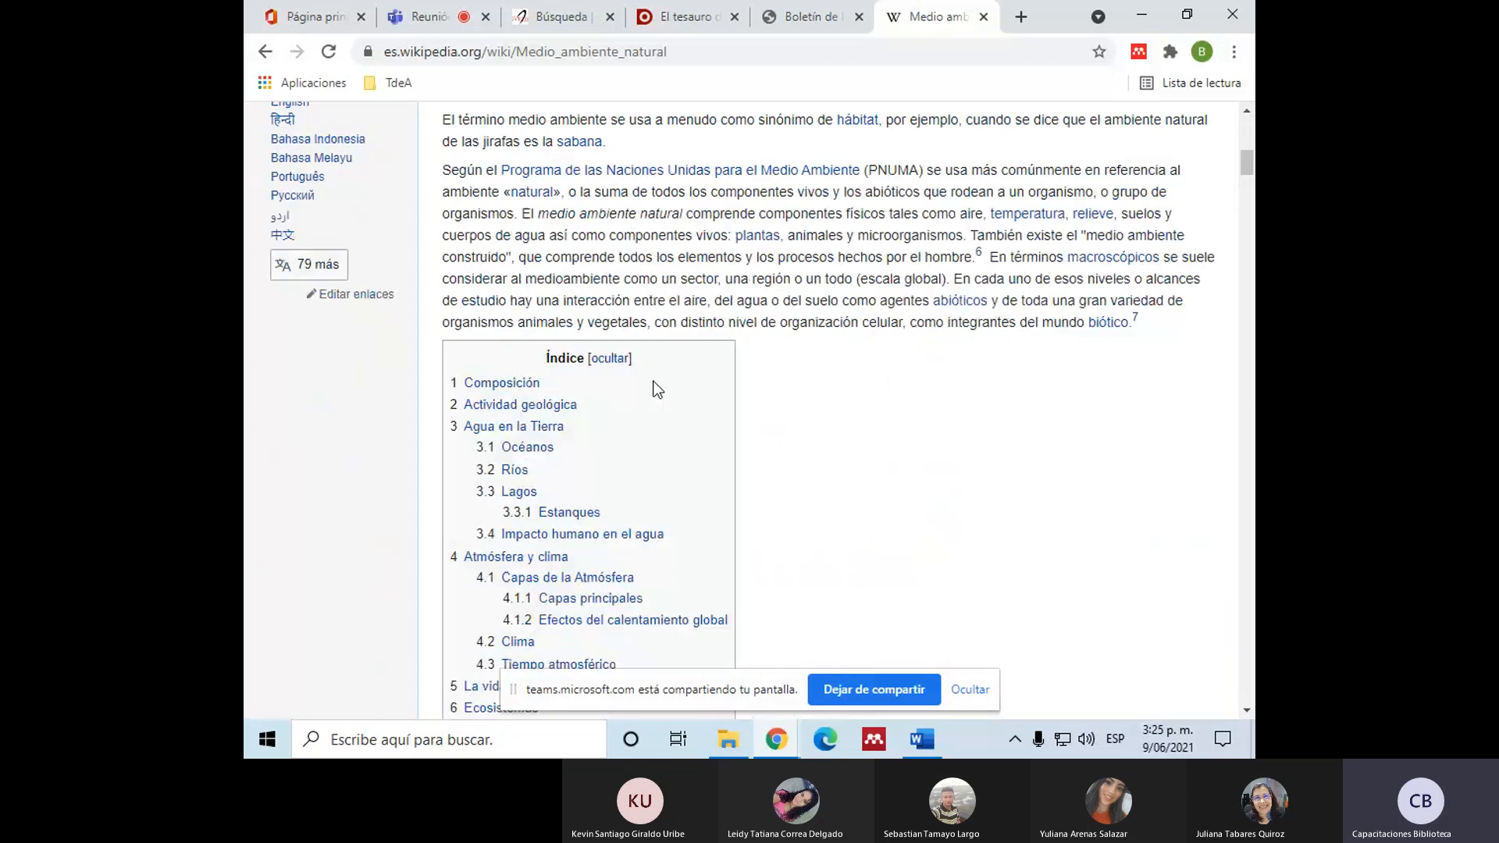
pyautogui.scroll(-15, 657, 390)
pyautogui.scroll(-20, 655, 380)
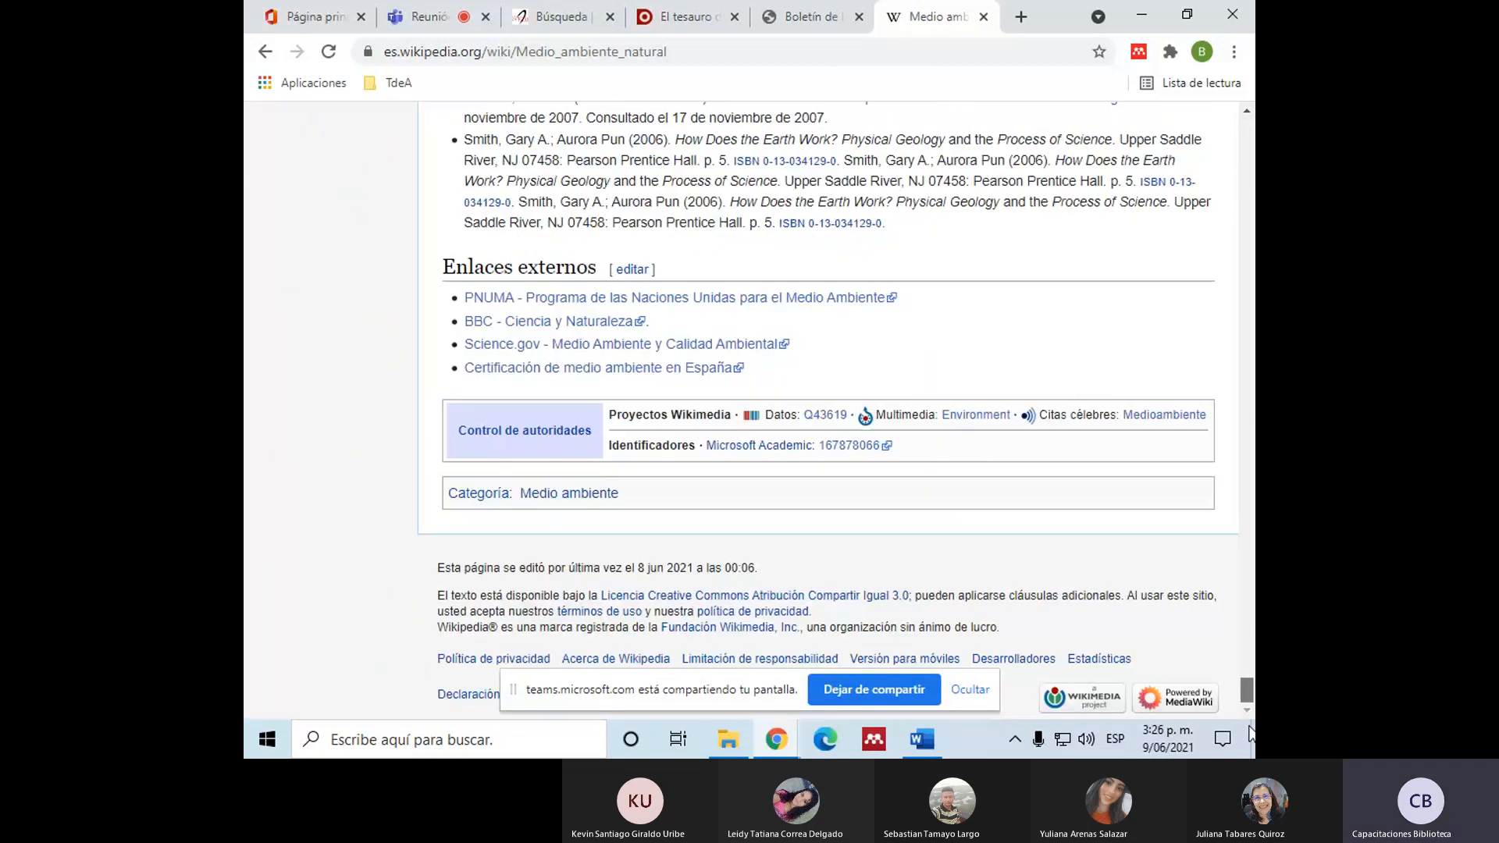
pyautogui.press('Home')
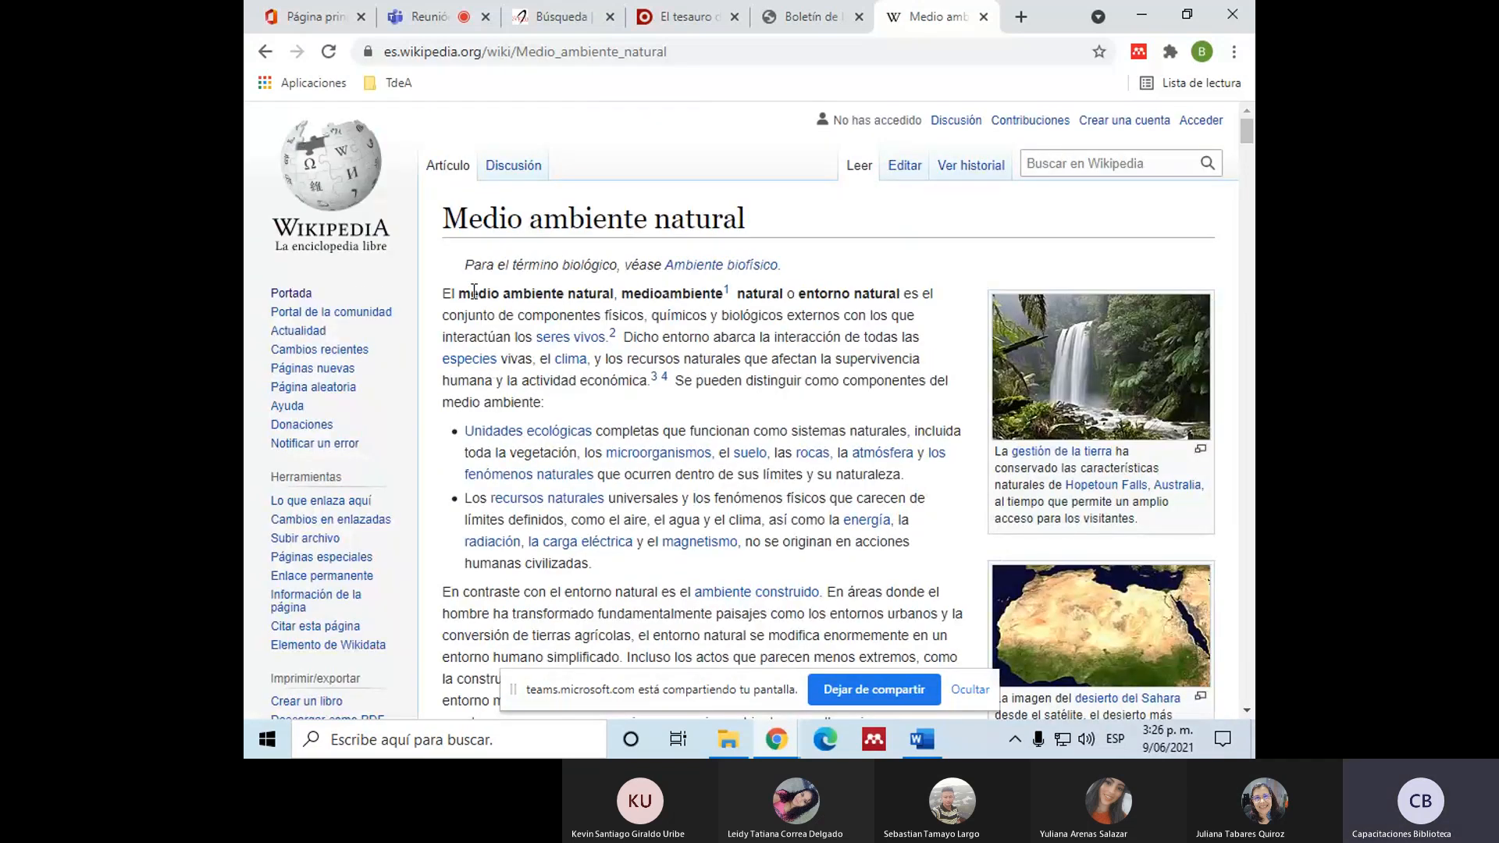
# Step: Highlight the title "Medio ambiente natural" at the start of the Wikipedia article
pyautogui.moveTo(453, 221); pyautogui.dragTo(841, 231)
pyautogui.click(805, 214)
pyautogui.moveTo(444, 218); pyautogui.dragTo(747, 214)
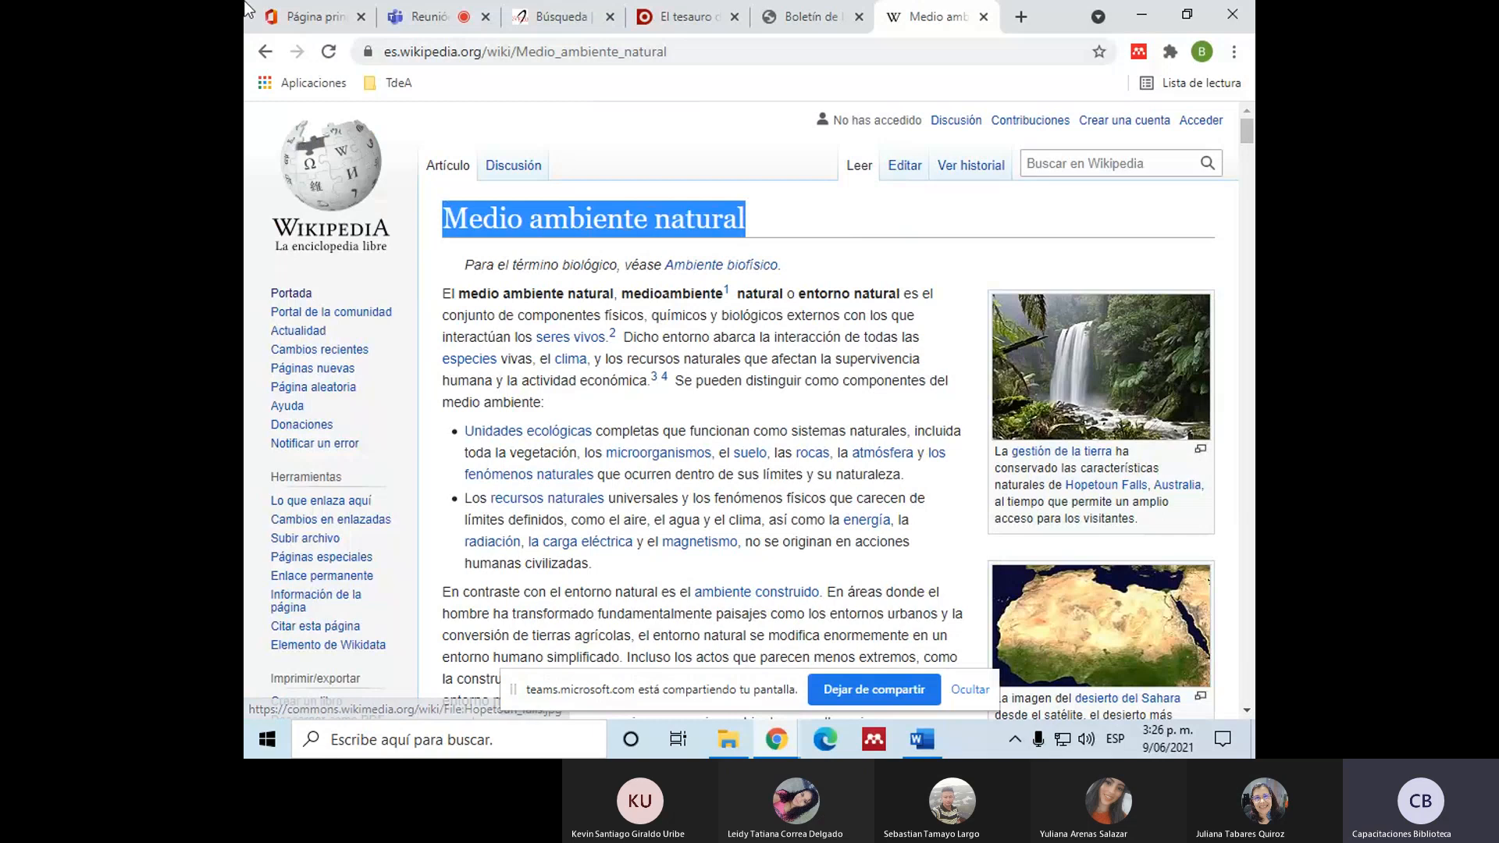
# Step: Open the responsabilidadsocial.net article about "medio ambiente" from the Google results and copy its full title
pyautogui.click(265, 52)
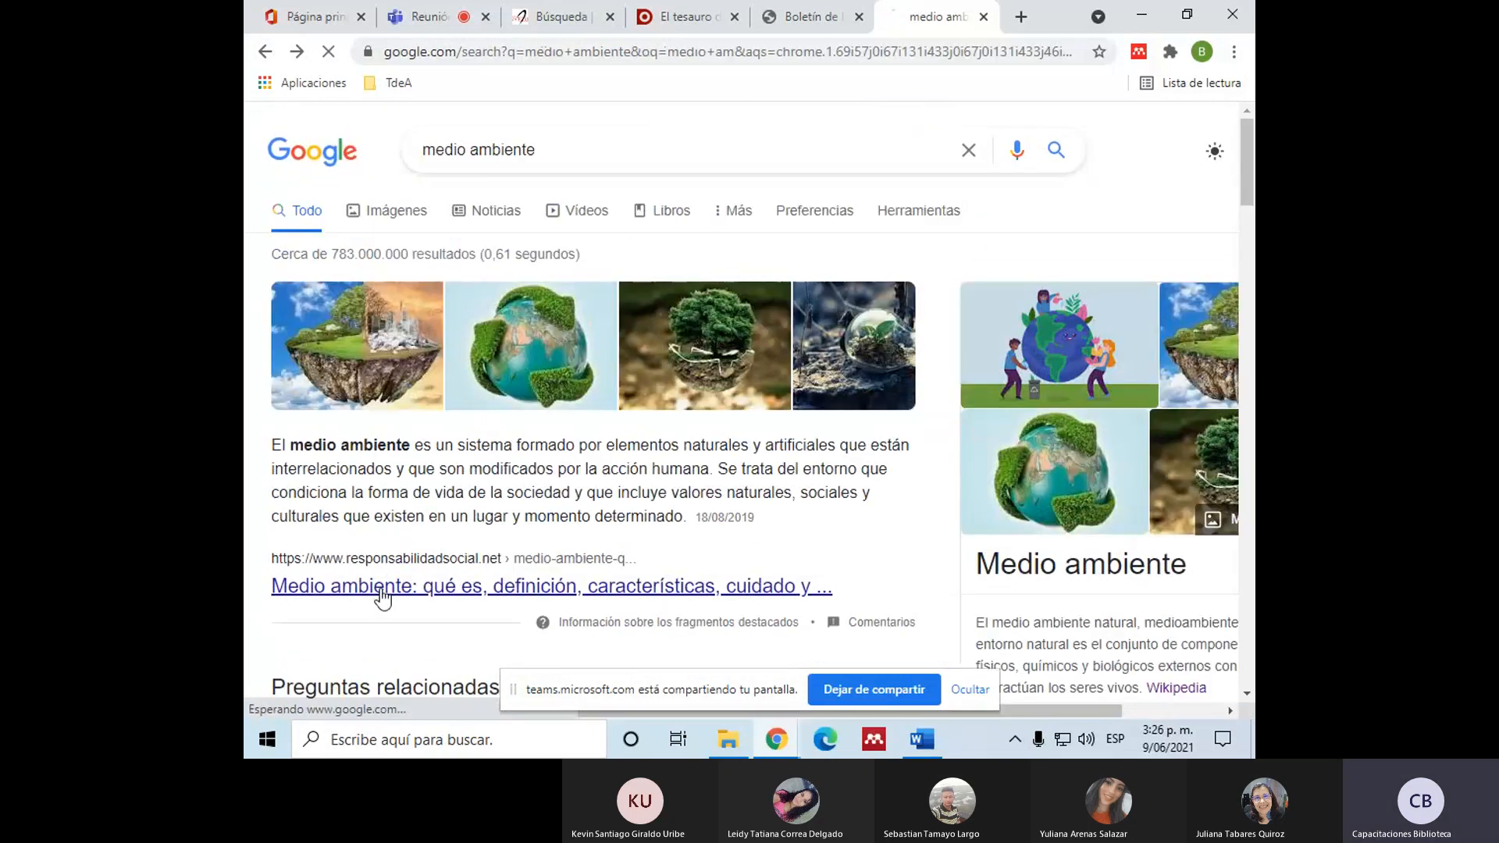
pyautogui.click(382, 587)
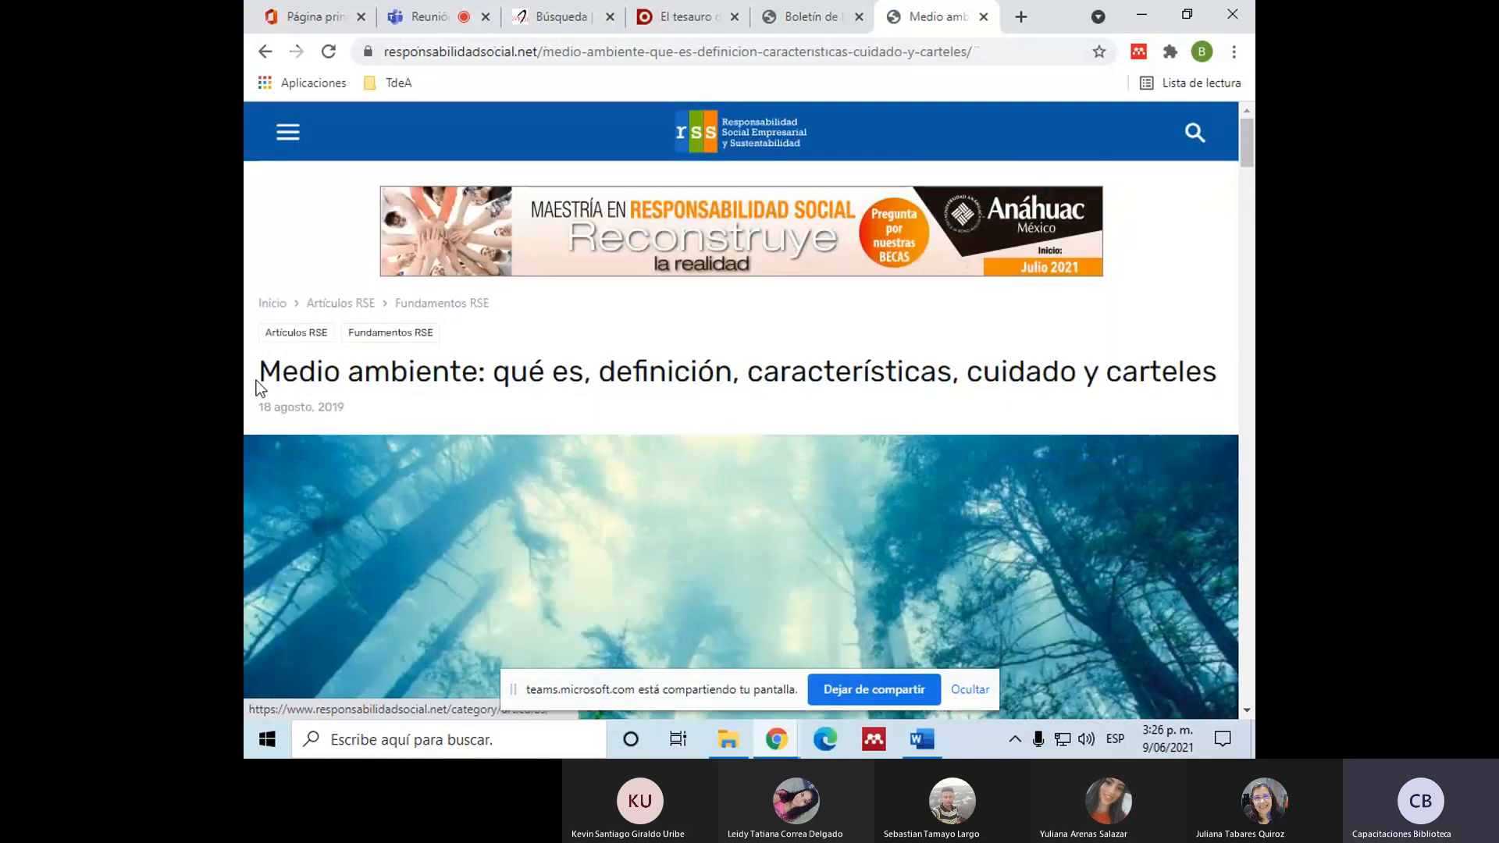
pyautogui.moveTo(256, 381); pyautogui.dragTo(1234, 363)
pyautogui.hotkey('ctrl', 'c')
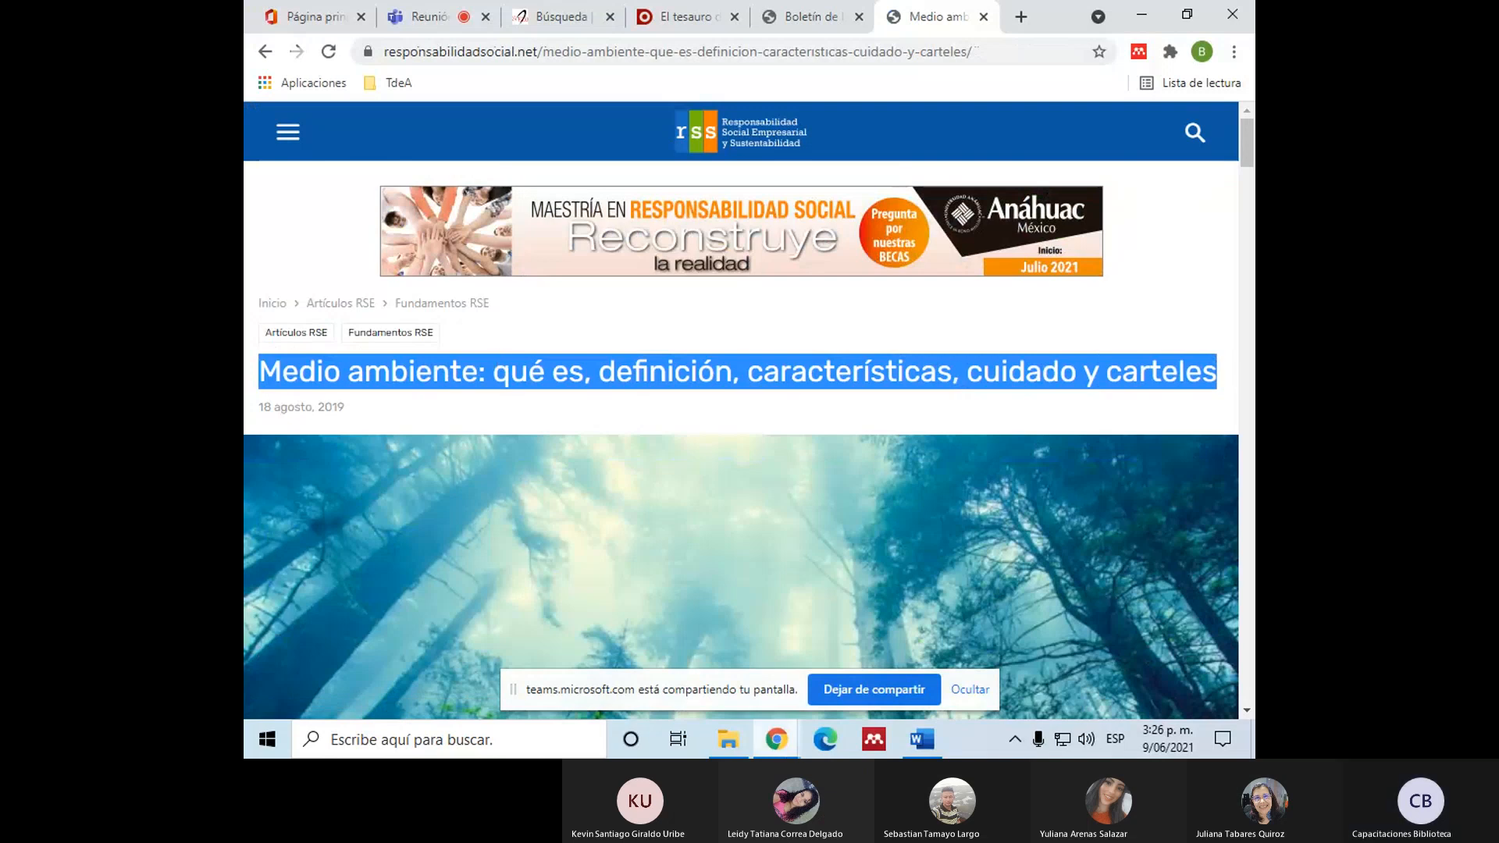
# Step: In the Word document, add a new paragraph below the "et al." citation reading Medio ambiente jdjdncej "jdcmekie"
pyautogui.click(931, 738)
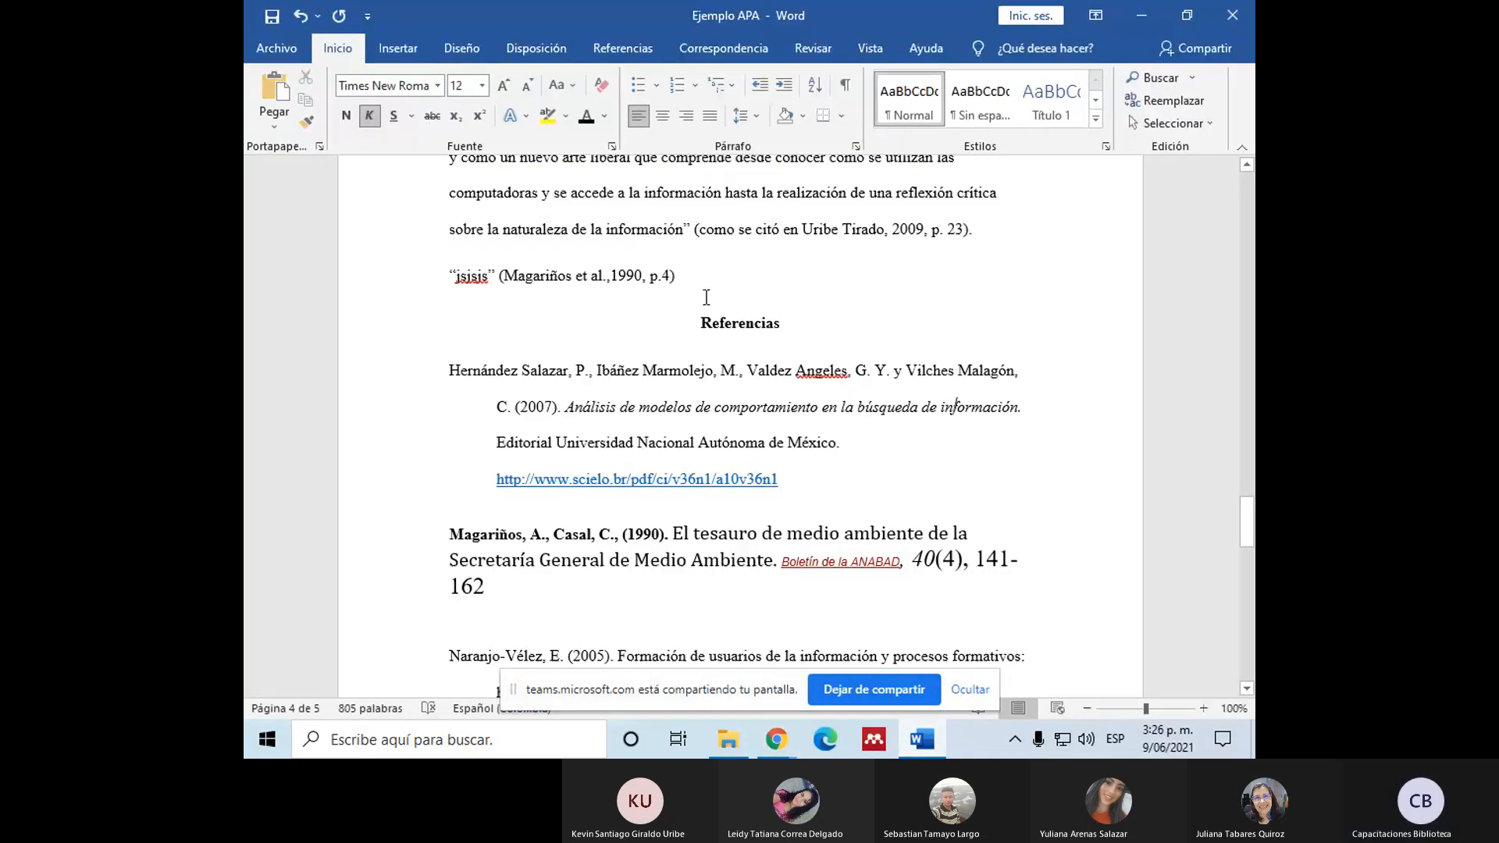
pyautogui.scroll(3, 711, 352)
pyautogui.click(706, 465)
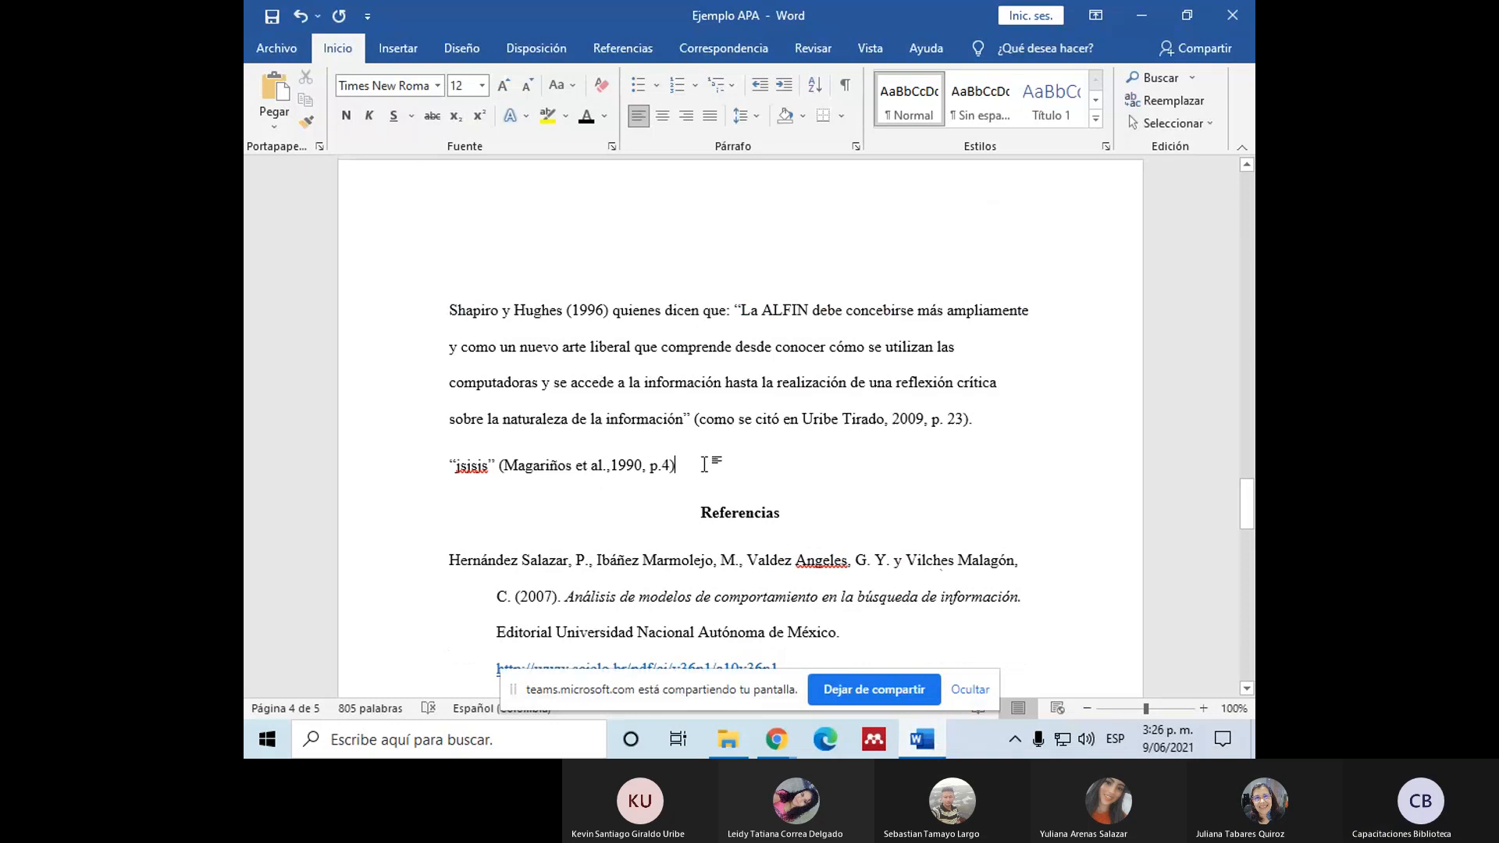
pyautogui.press('Return')
pyautogui.press('Return')
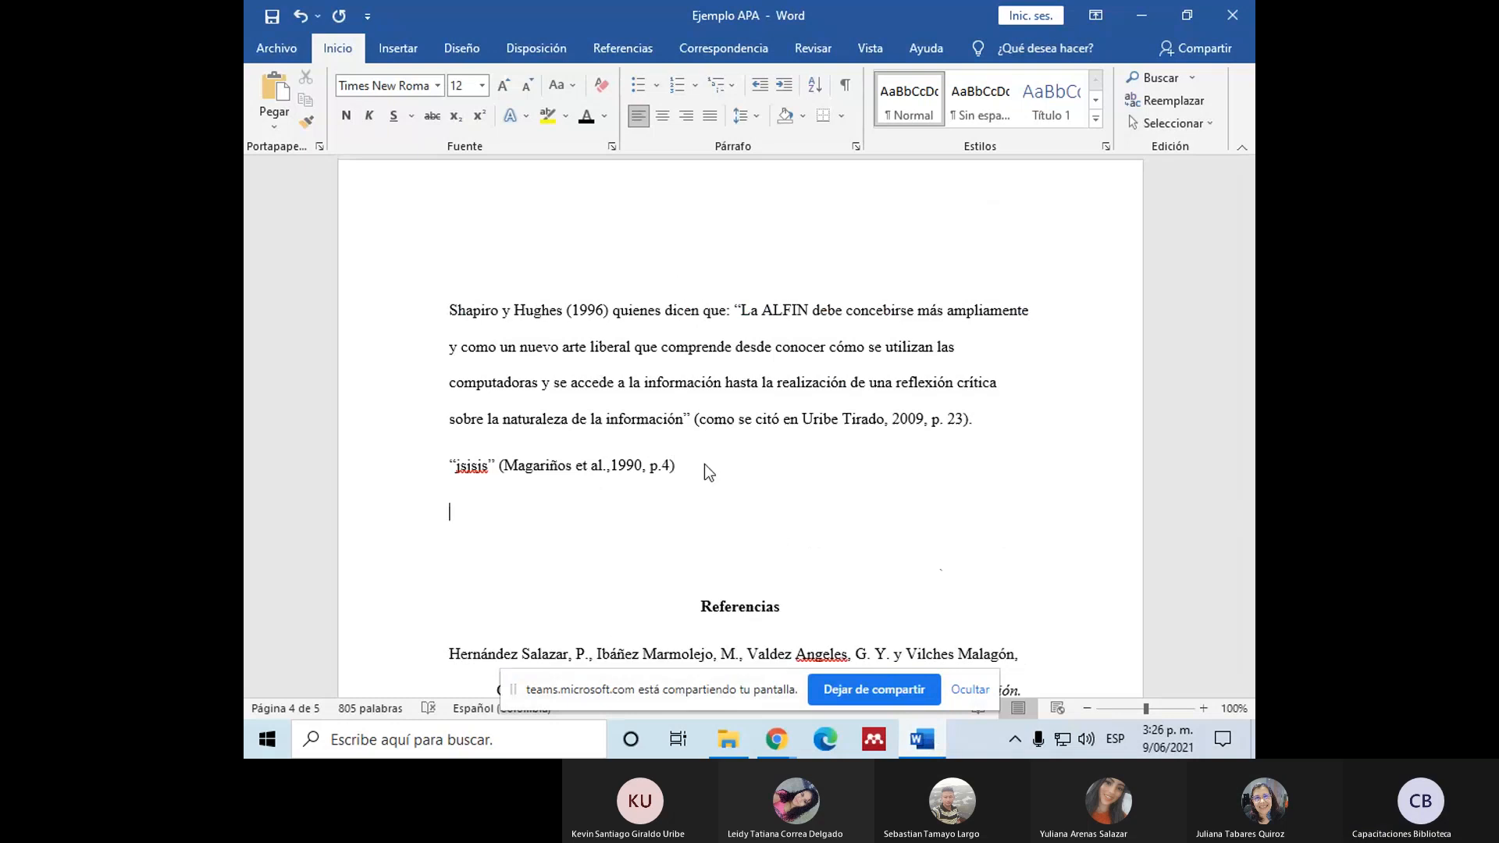
pyautogui.write('Medio ambiente')
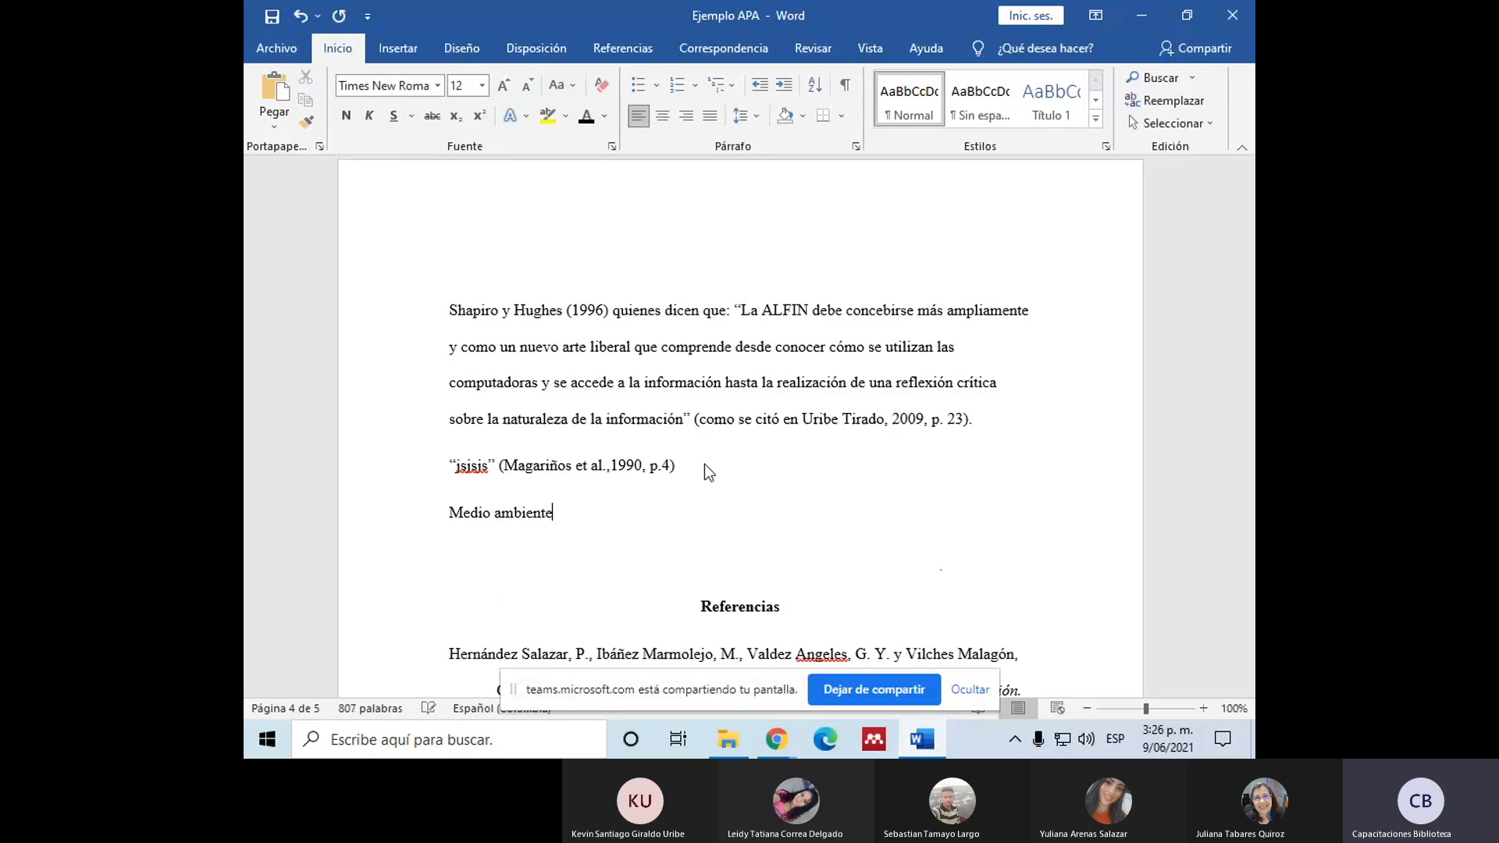
pyautogui.write(' jdjdncej "jdcm')
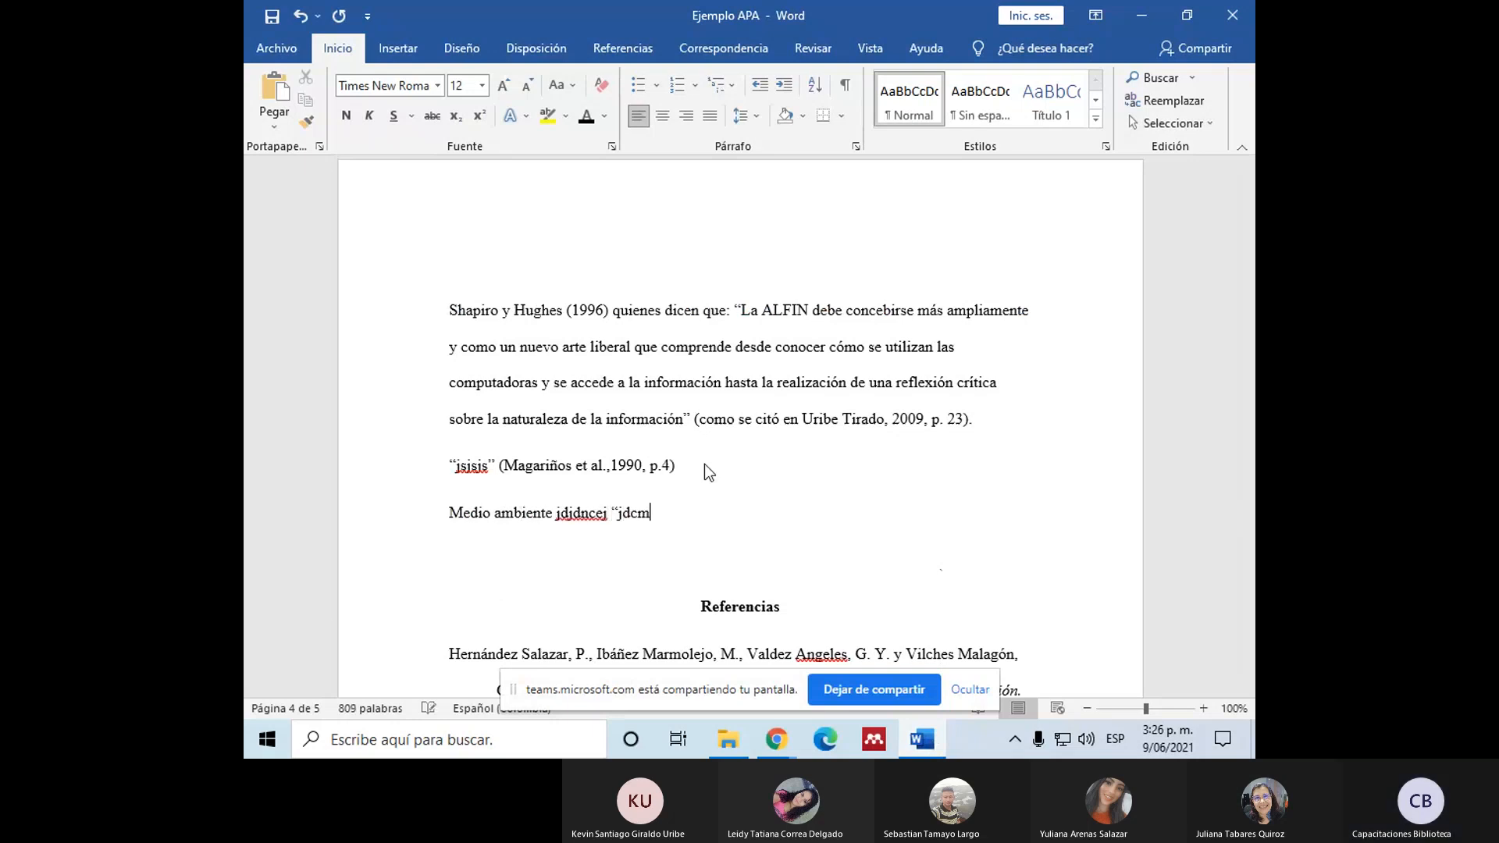
pyautogui.write('ekie" (')
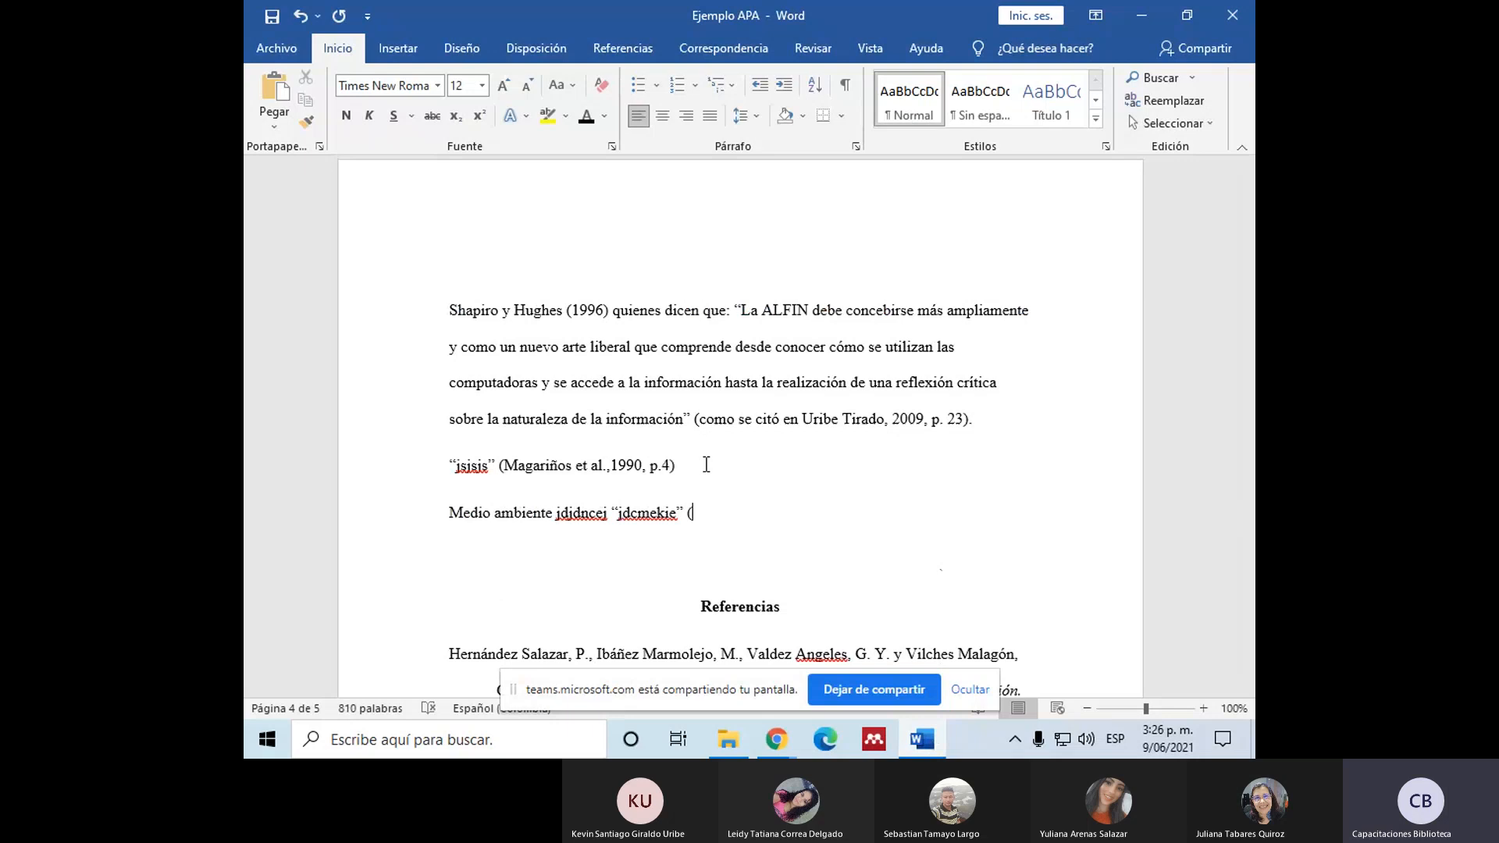
# Step: Open a parenthetical citation after the quote with the copied title "Medio ambiente: qué es, definición, características, cuidado y carteles" and a comma
pyautogui.hotkey('ctrl', 'v')
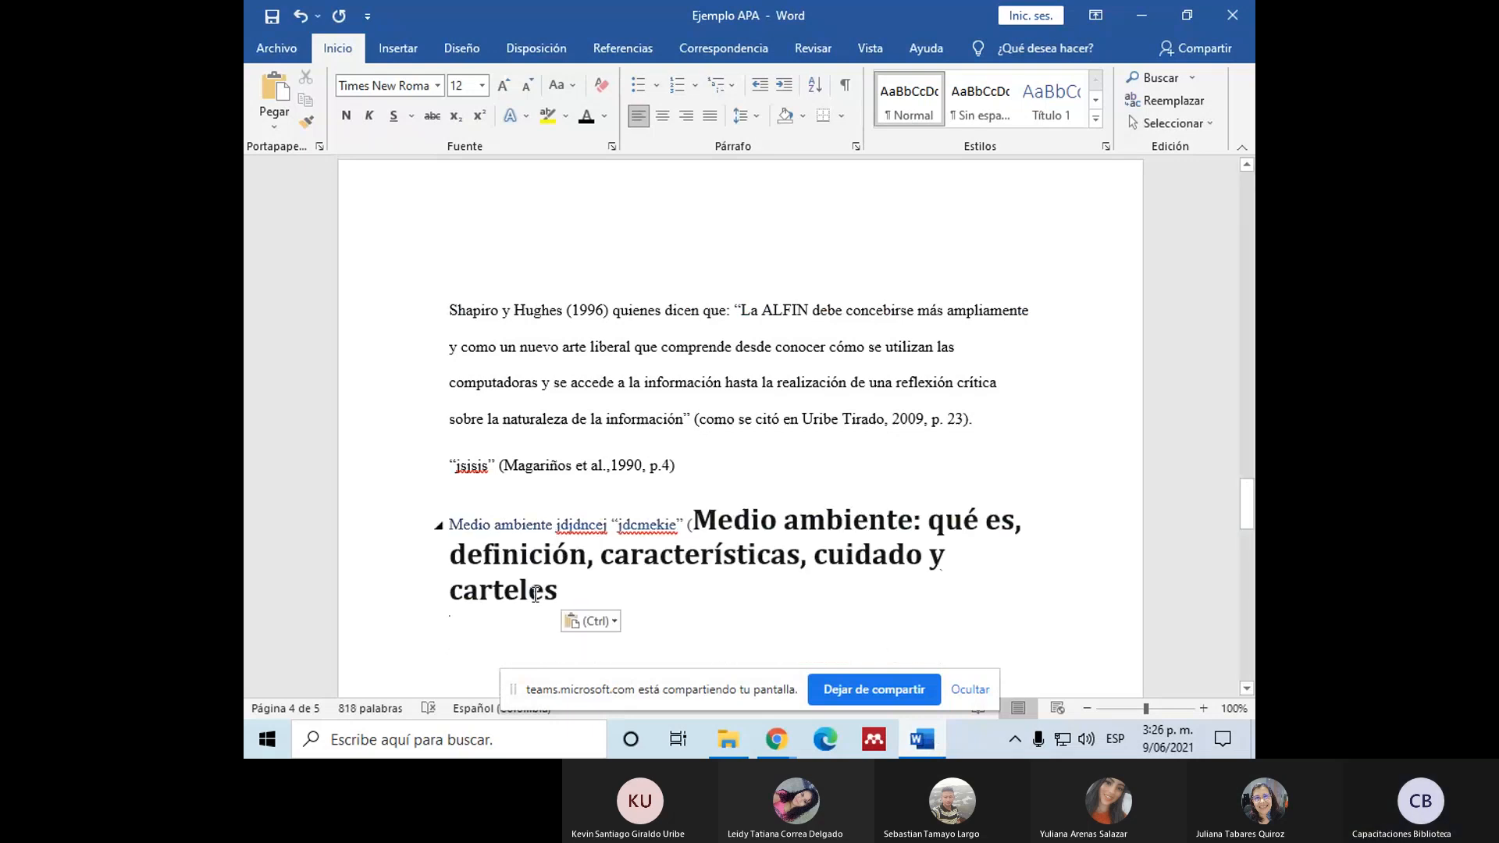
pyautogui.click(562, 593)
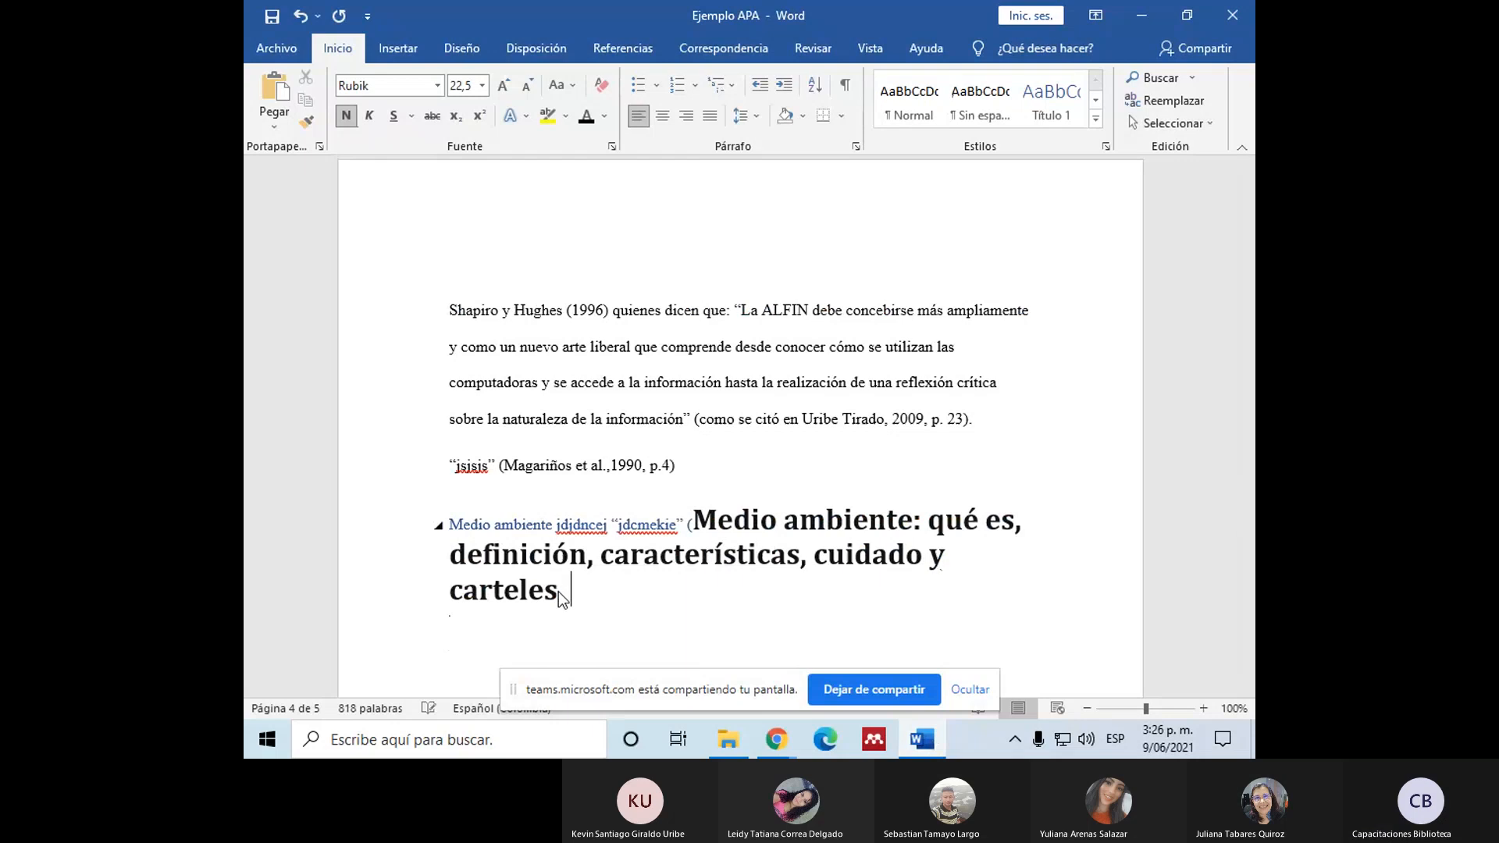
# Step: Find the article's publication year on the responsabilidadsocial.net page and continue the Word citation with 2019, a comma and the locator's first letter p
pyautogui.moveTo(785, 742)
pyautogui.click(648, 663)
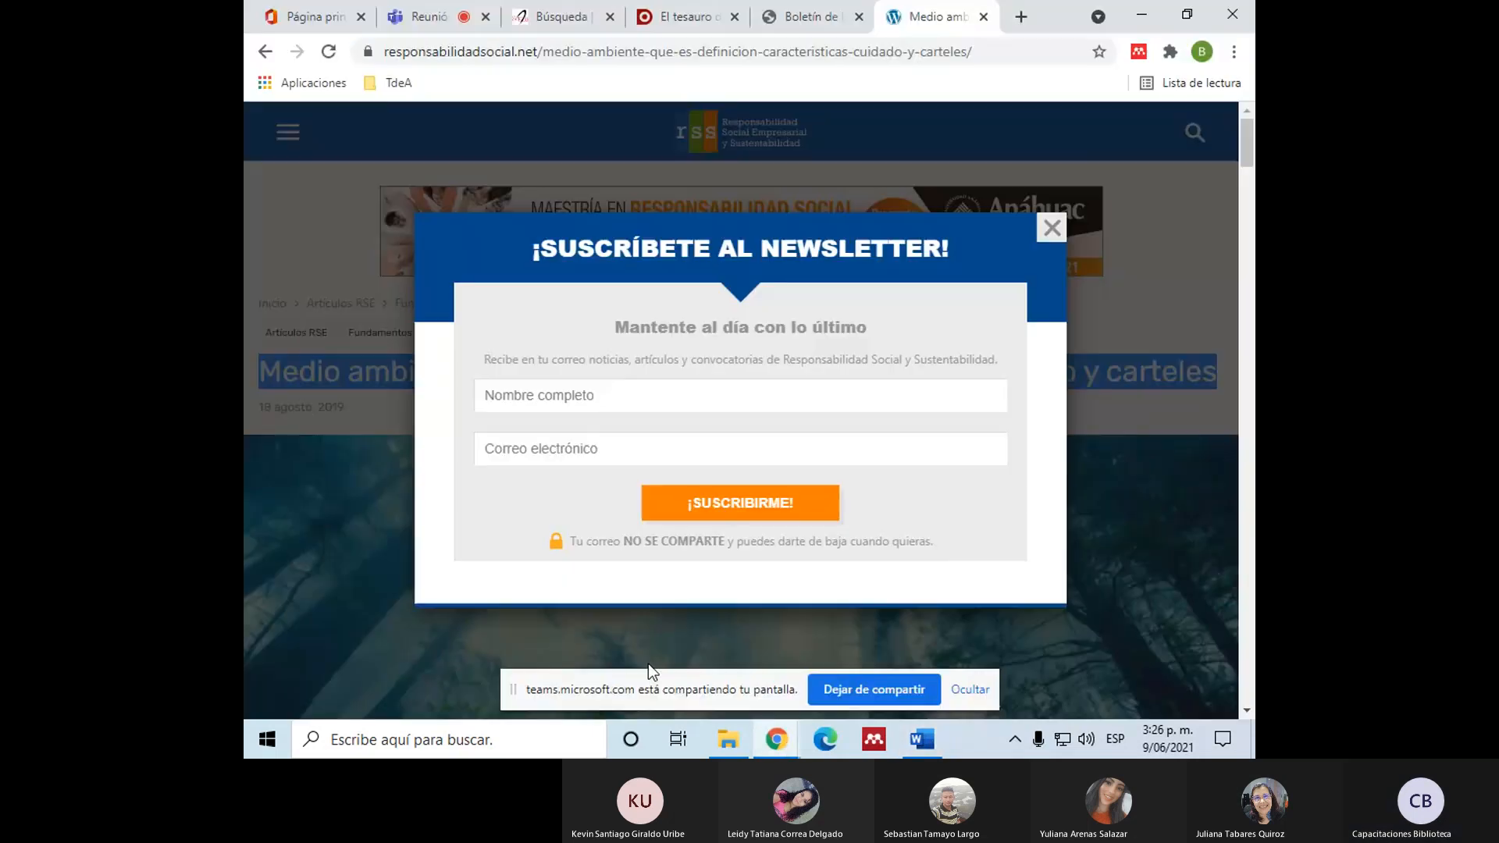
pyautogui.click(1052, 228)
pyautogui.moveTo(347, 407); pyautogui.dragTo(318, 405)
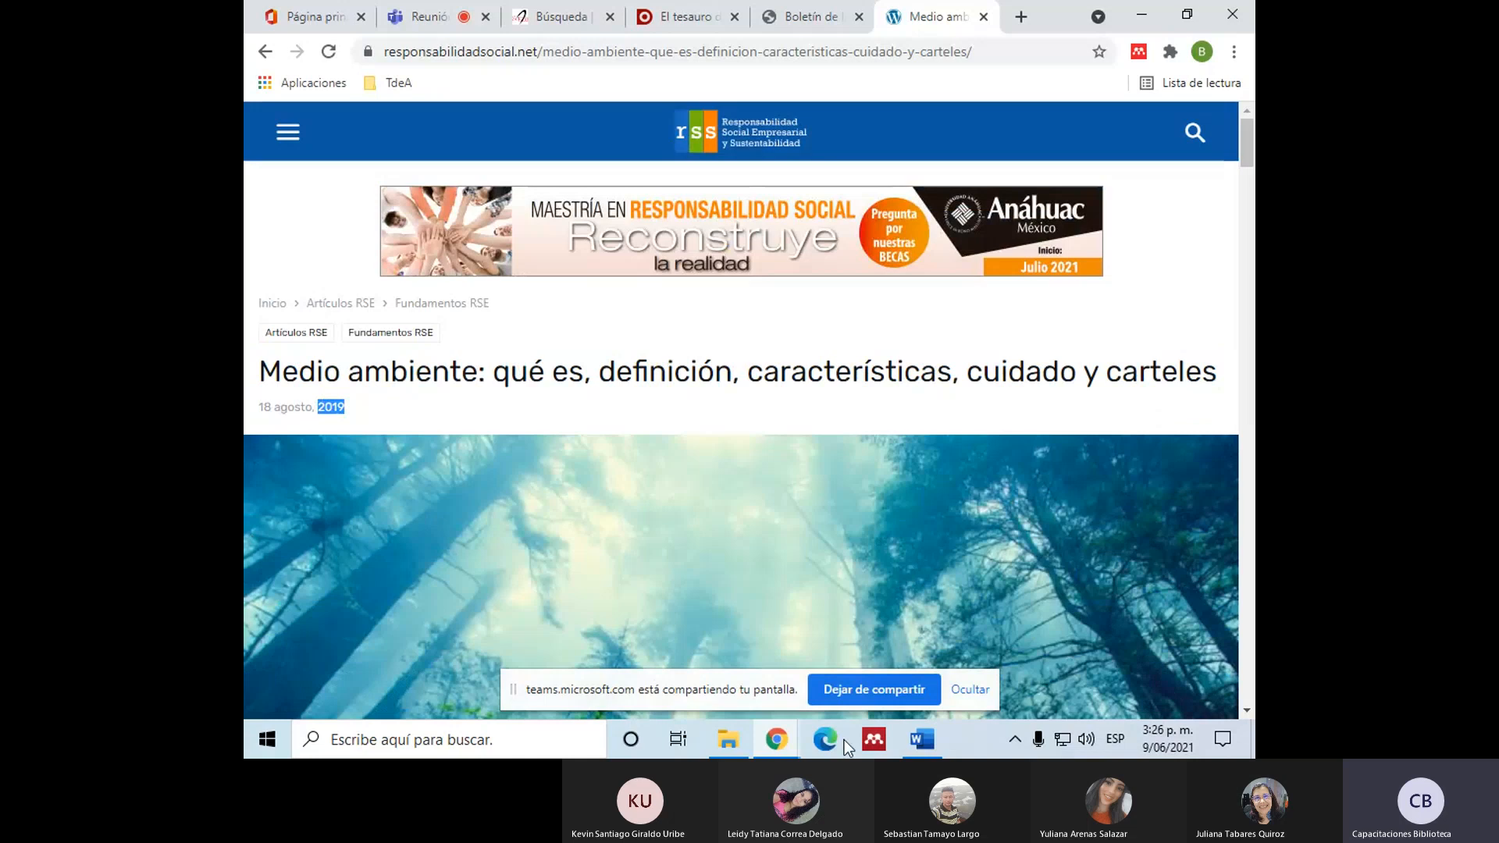
pyautogui.click(922, 740)
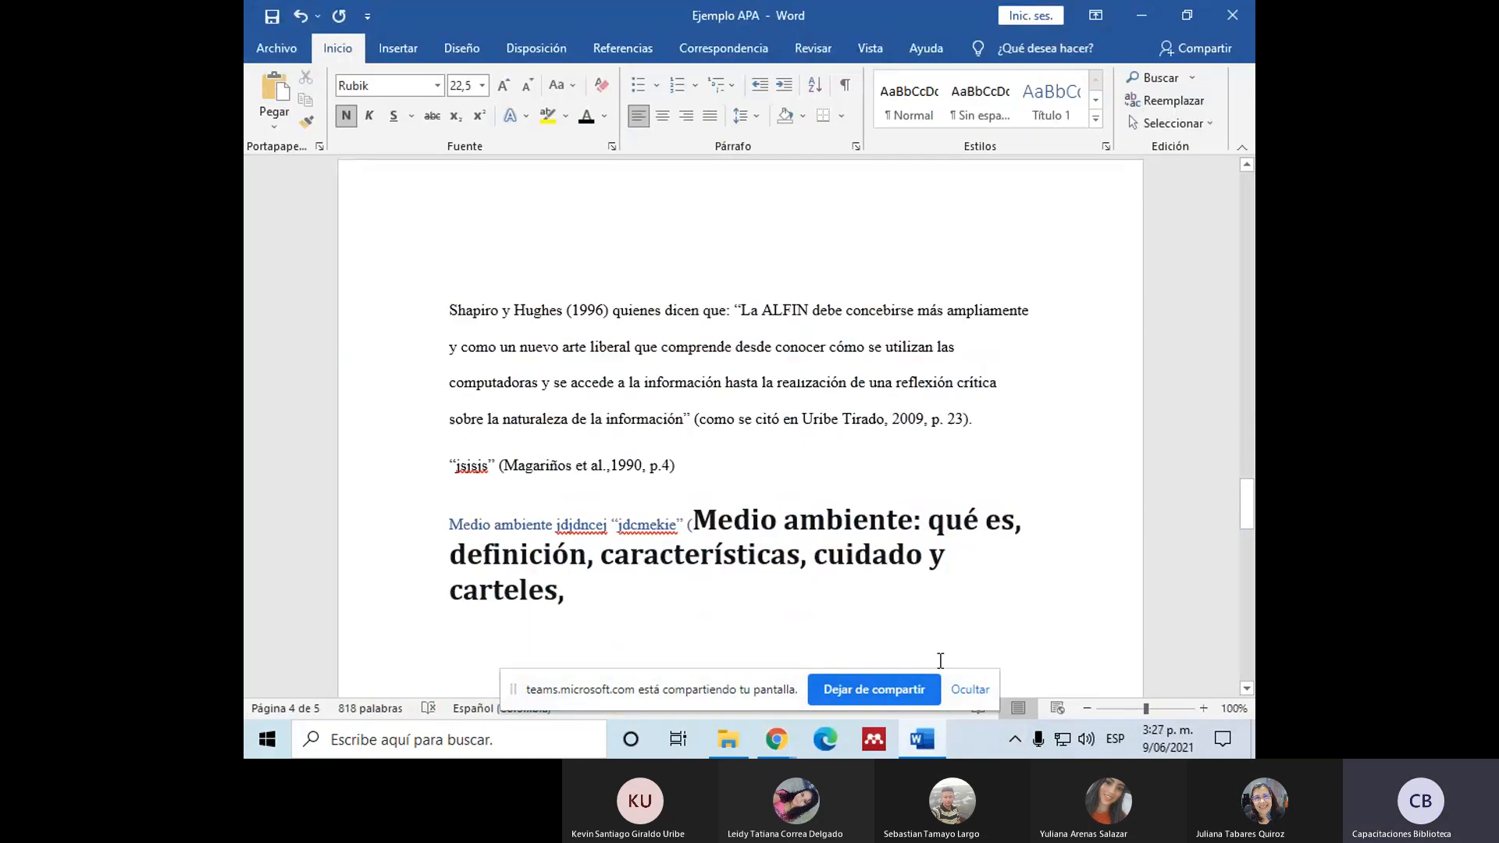
pyautogui.write('2019, p')
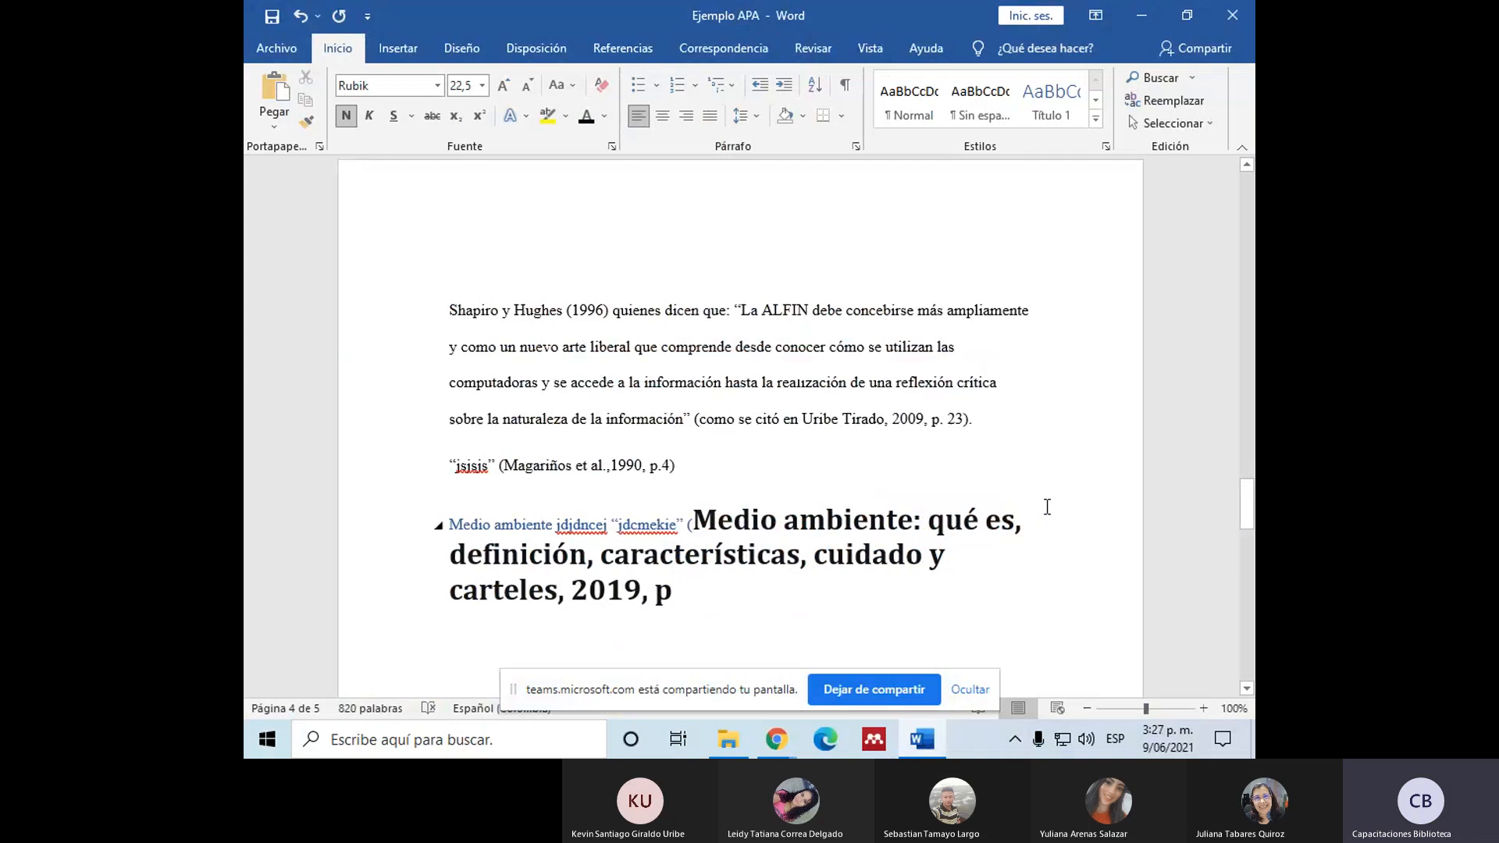
# Step: Go back to the web article and look through its paragraphs to determine the paragraph number for the citation
pyautogui.moveTo(767, 729)
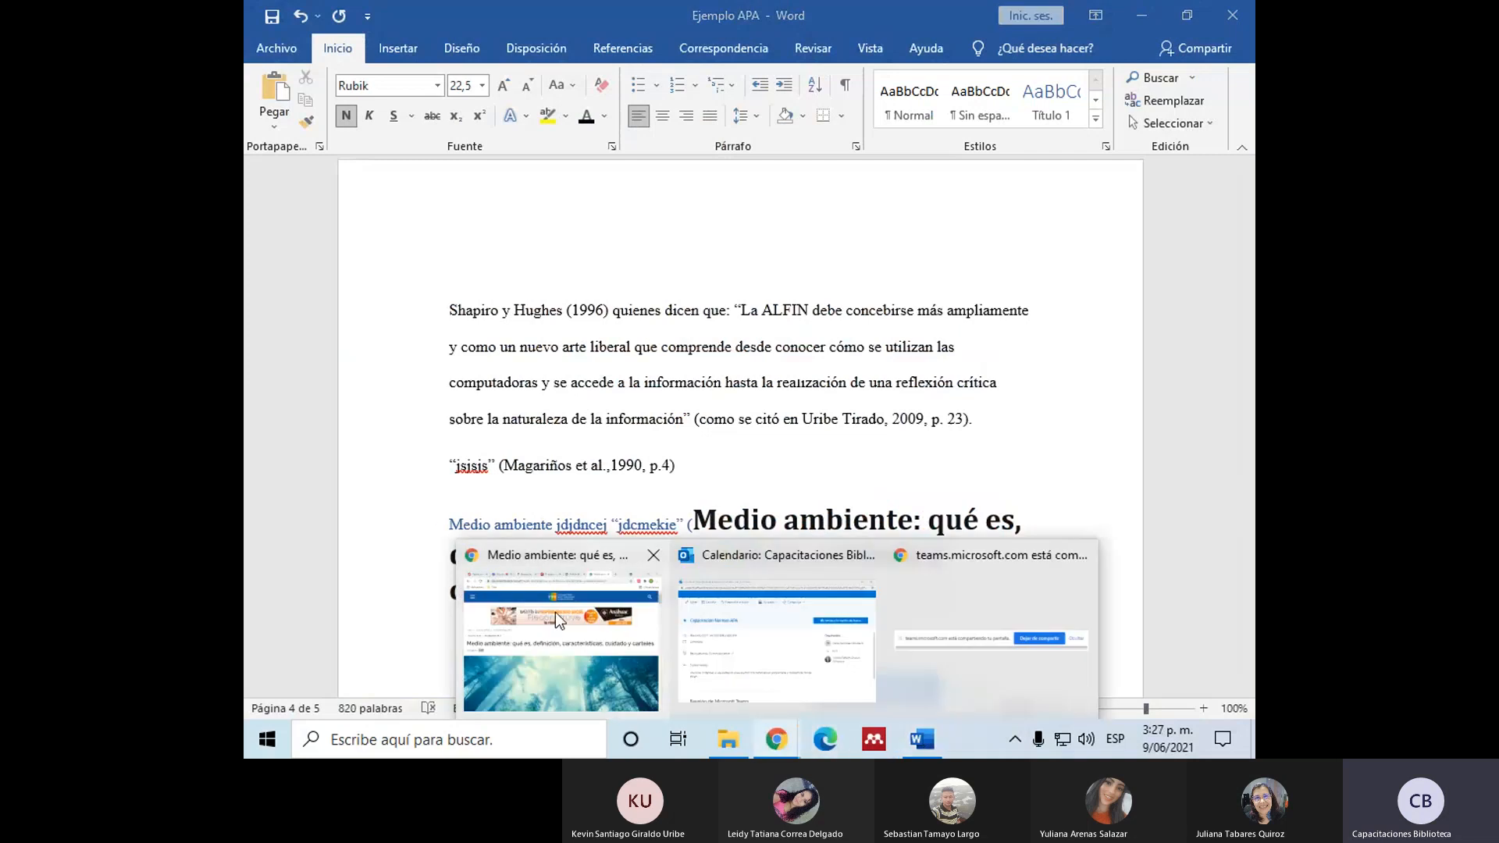
pyautogui.click(555, 612)
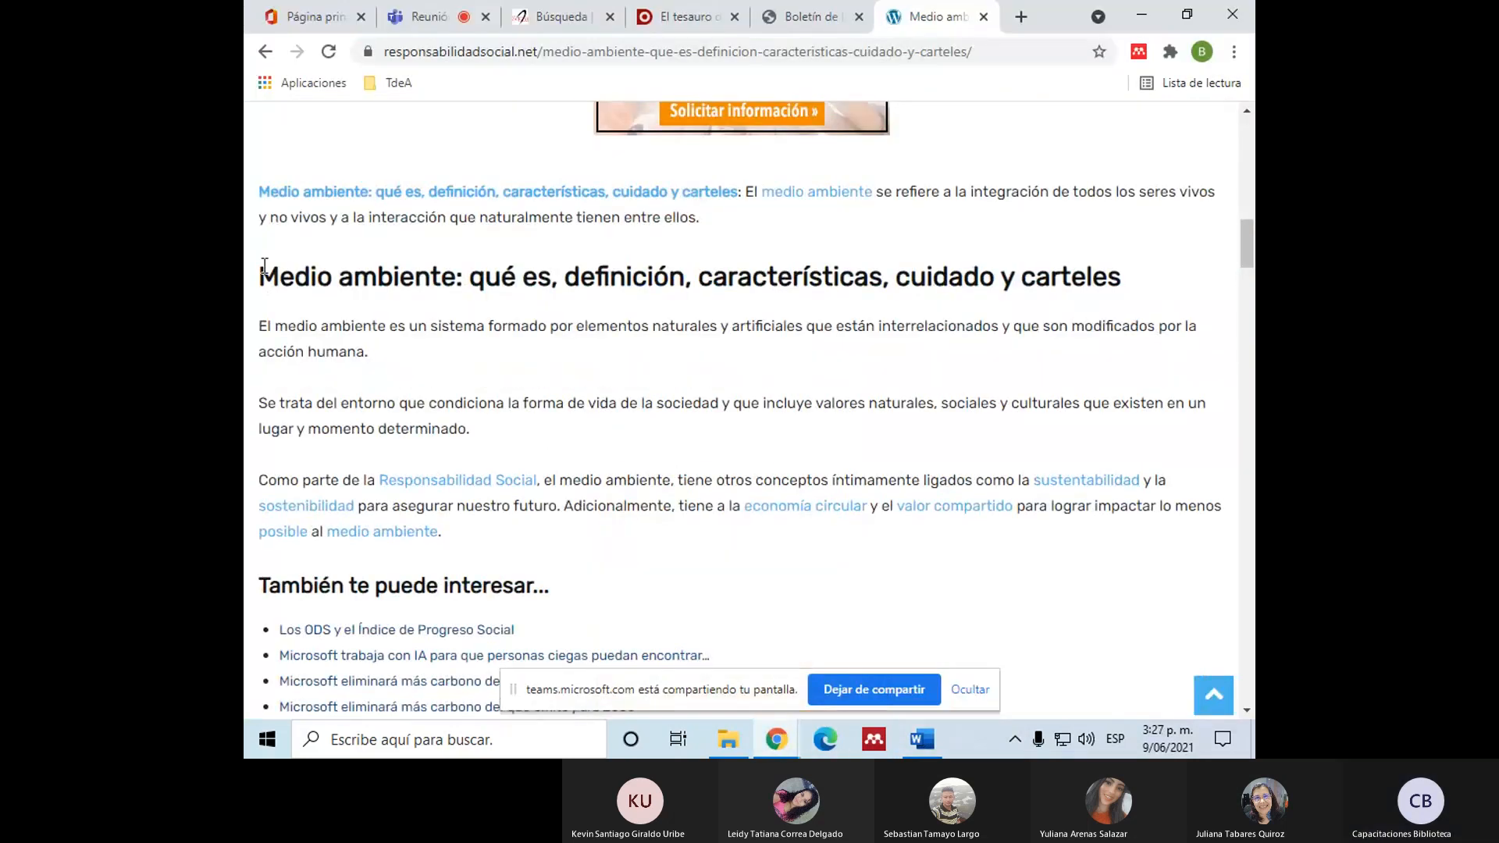
pyautogui.moveTo(262, 267); pyautogui.dragTo(407, 324)
pyautogui.scroll(-6, 407, 325)
pyautogui.scroll(7, 280, 377)
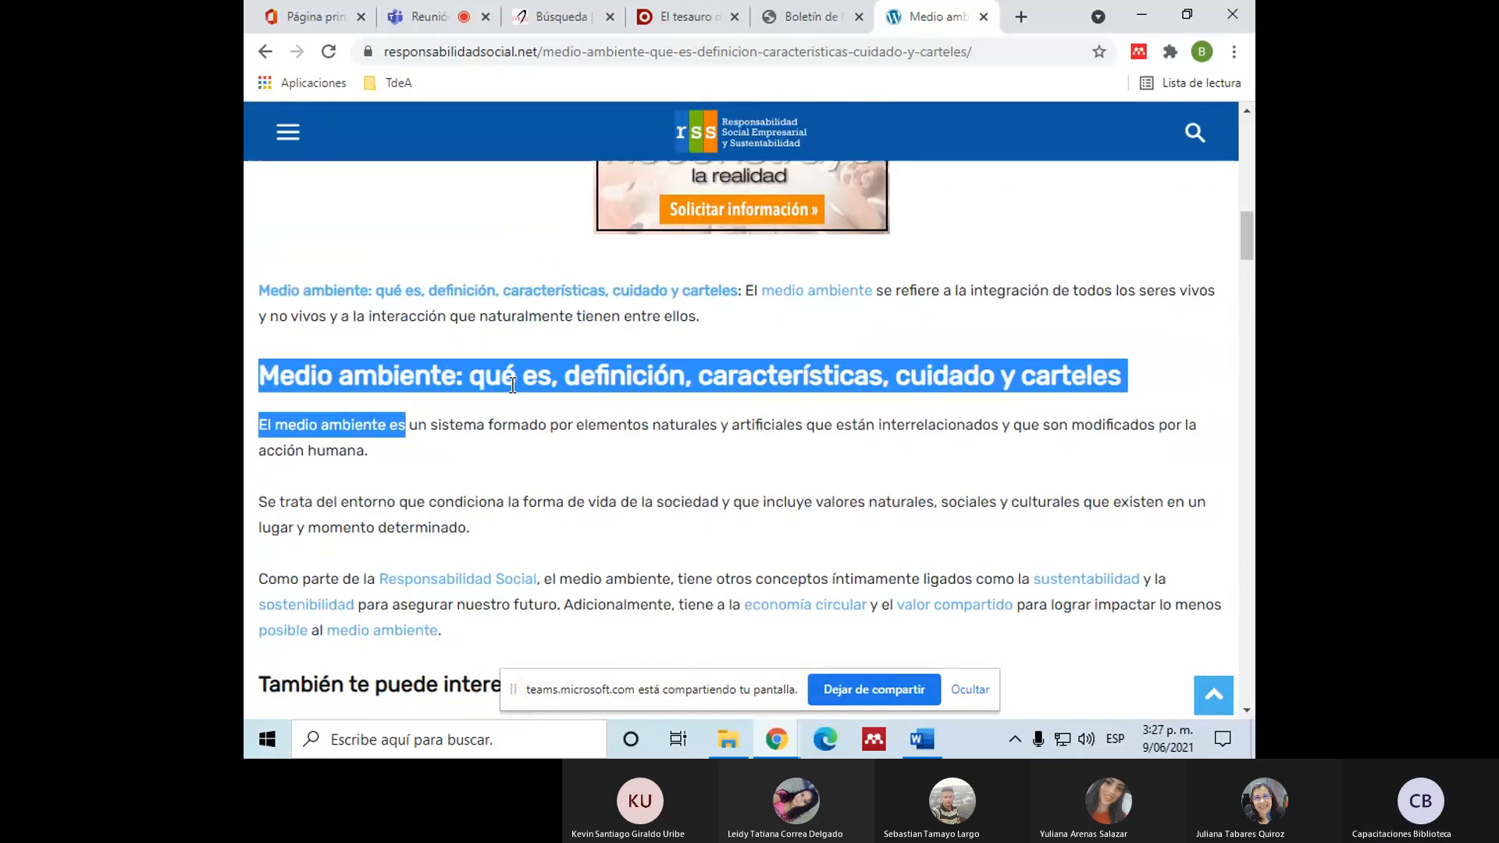
pyautogui.click(514, 488)
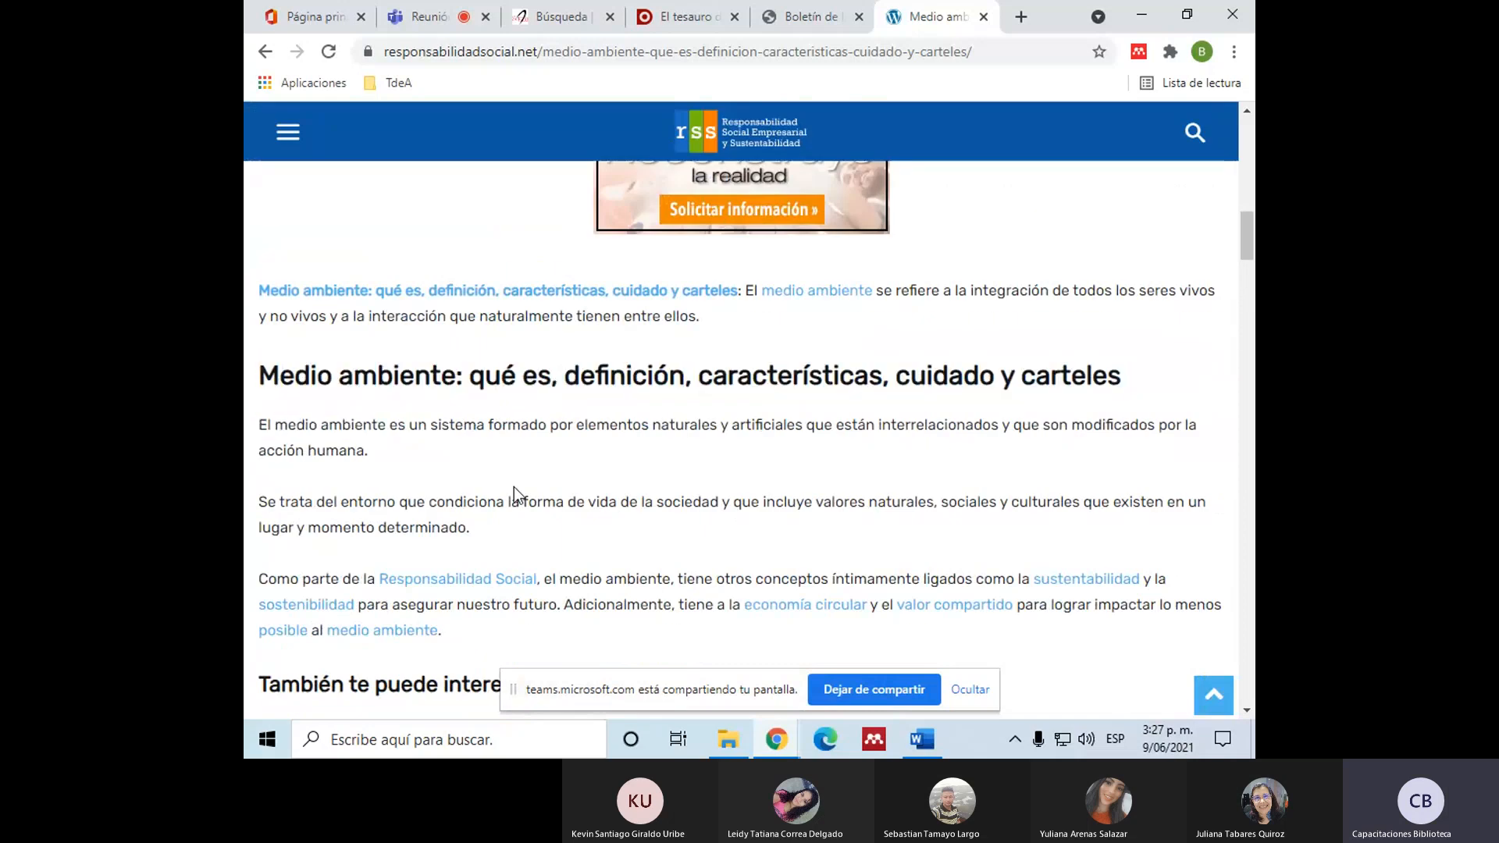
pyautogui.scroll(3, 514, 487)
pyautogui.scroll(-3, 301, 444)
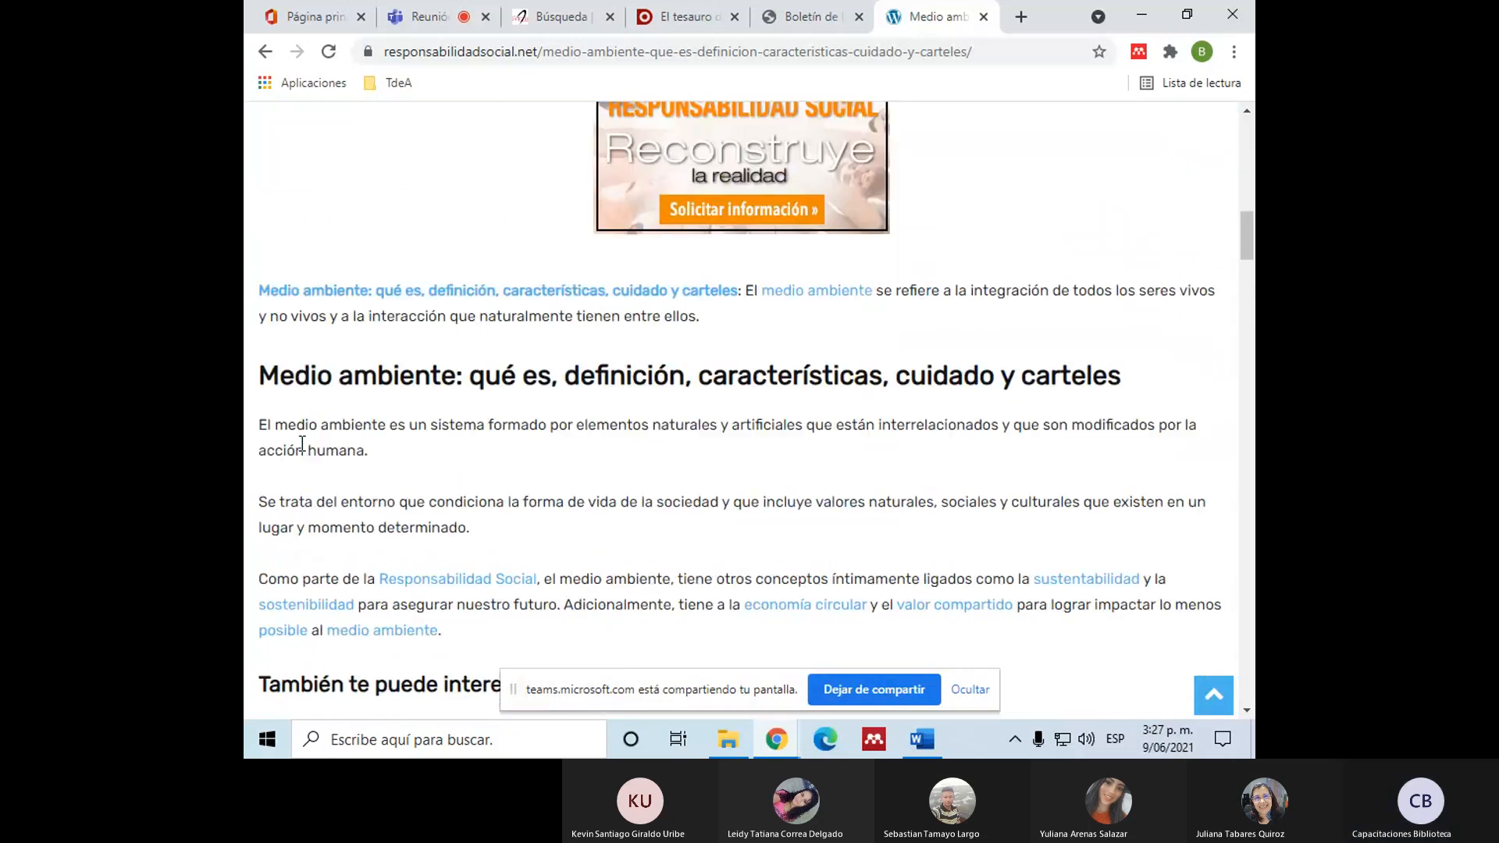
pyautogui.scroll(12, 301, 447)
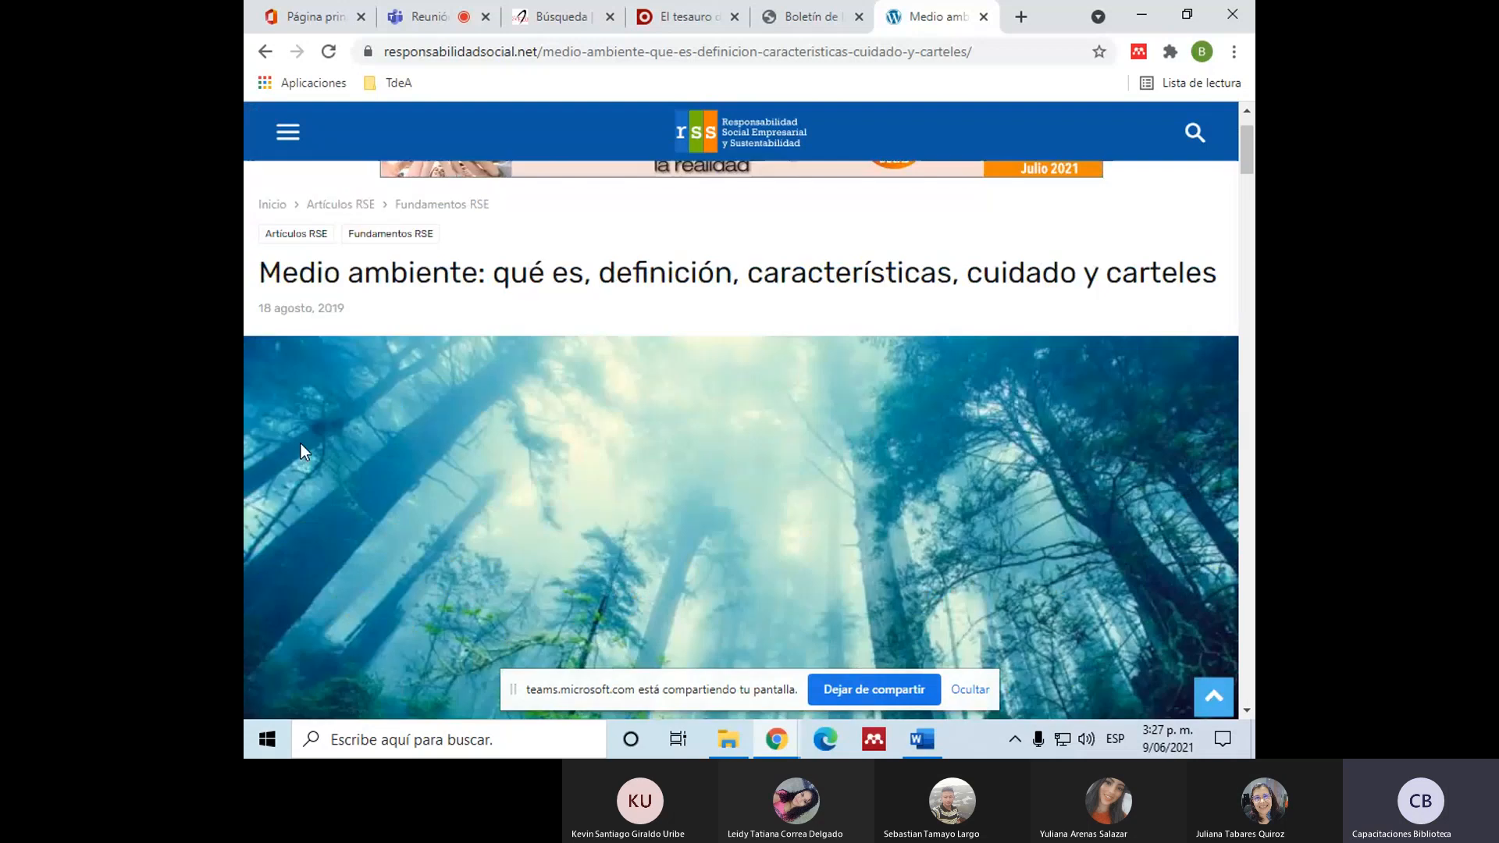
pyautogui.scroll(-11, 303, 450)
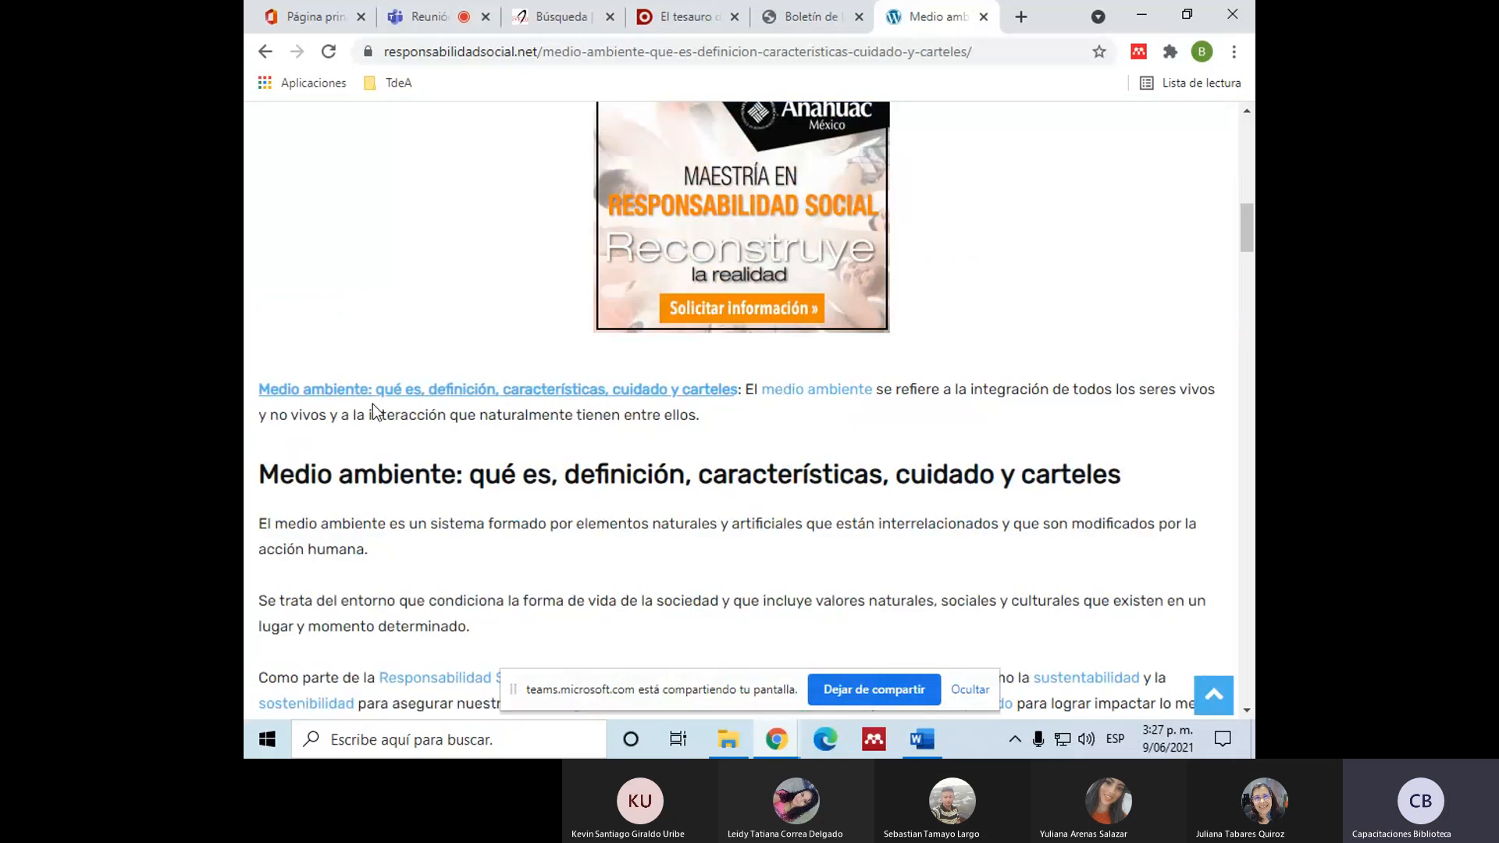
pyautogui.scroll(-5, 306, 518)
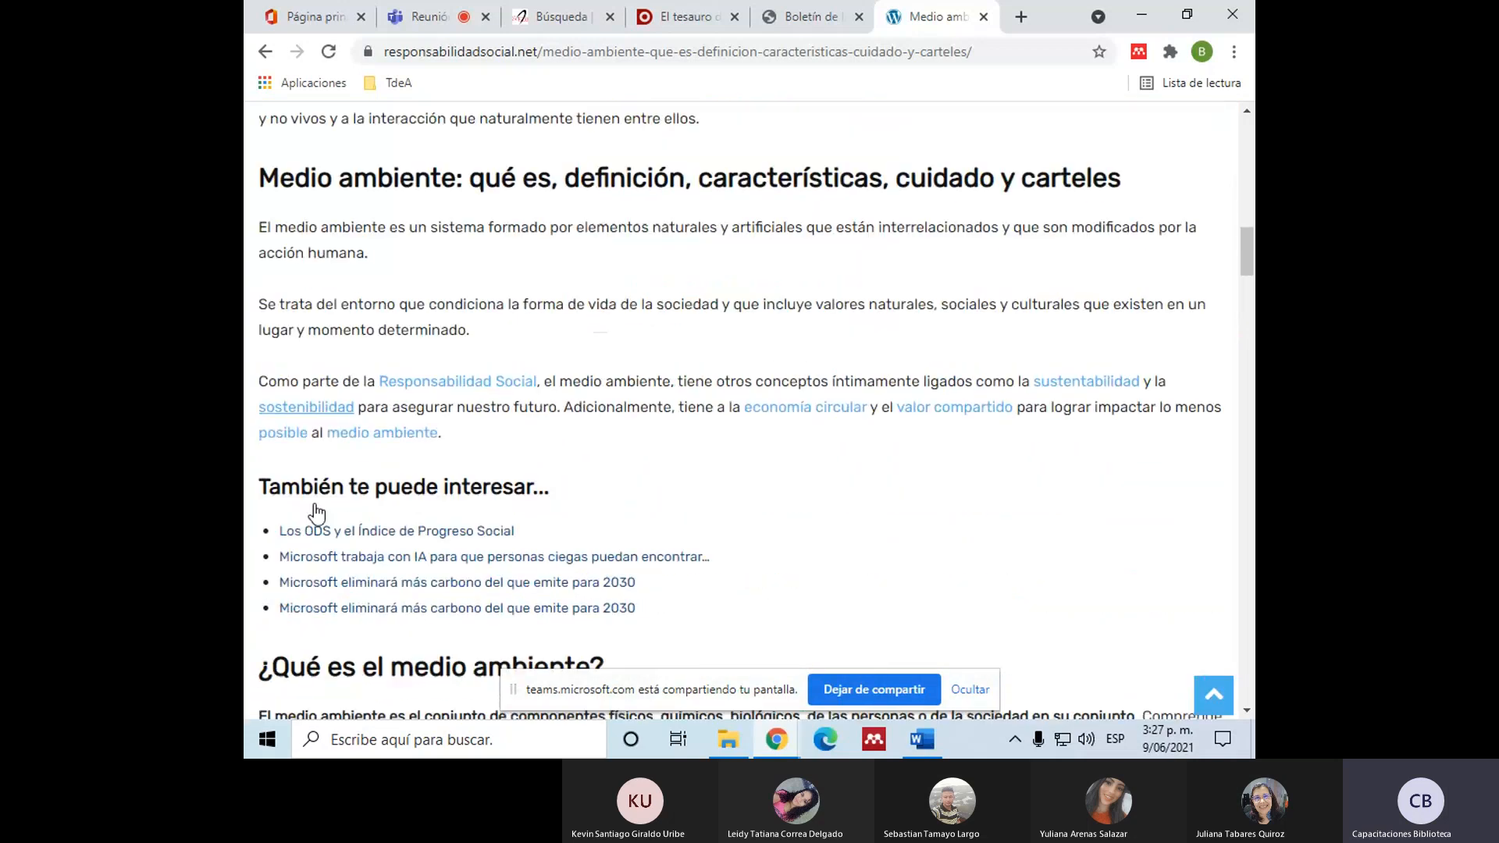
pyautogui.scroll(-5, 316, 514)
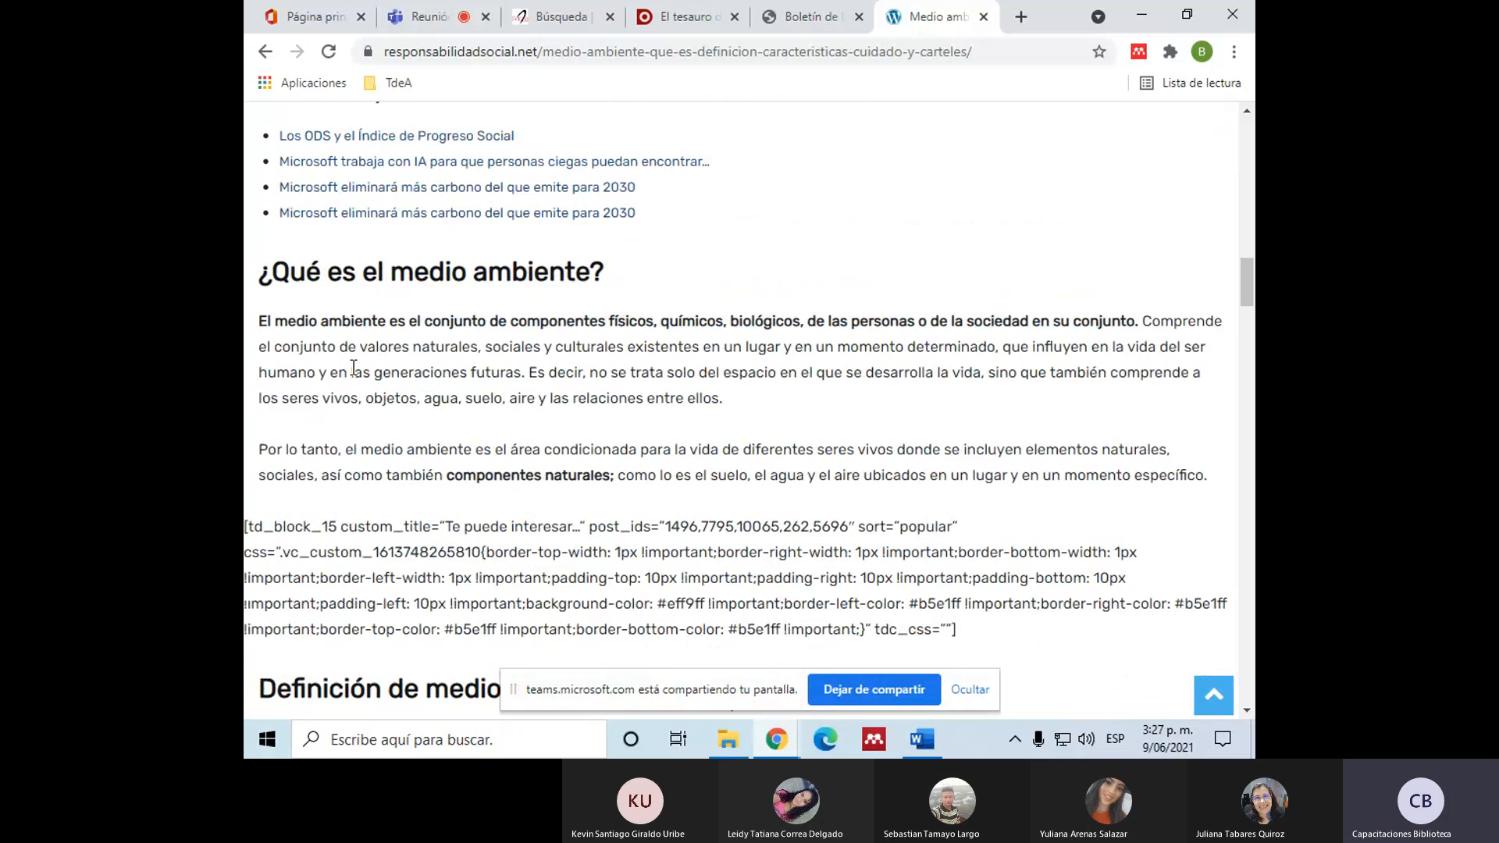
pyautogui.scroll(-4, 353, 368)
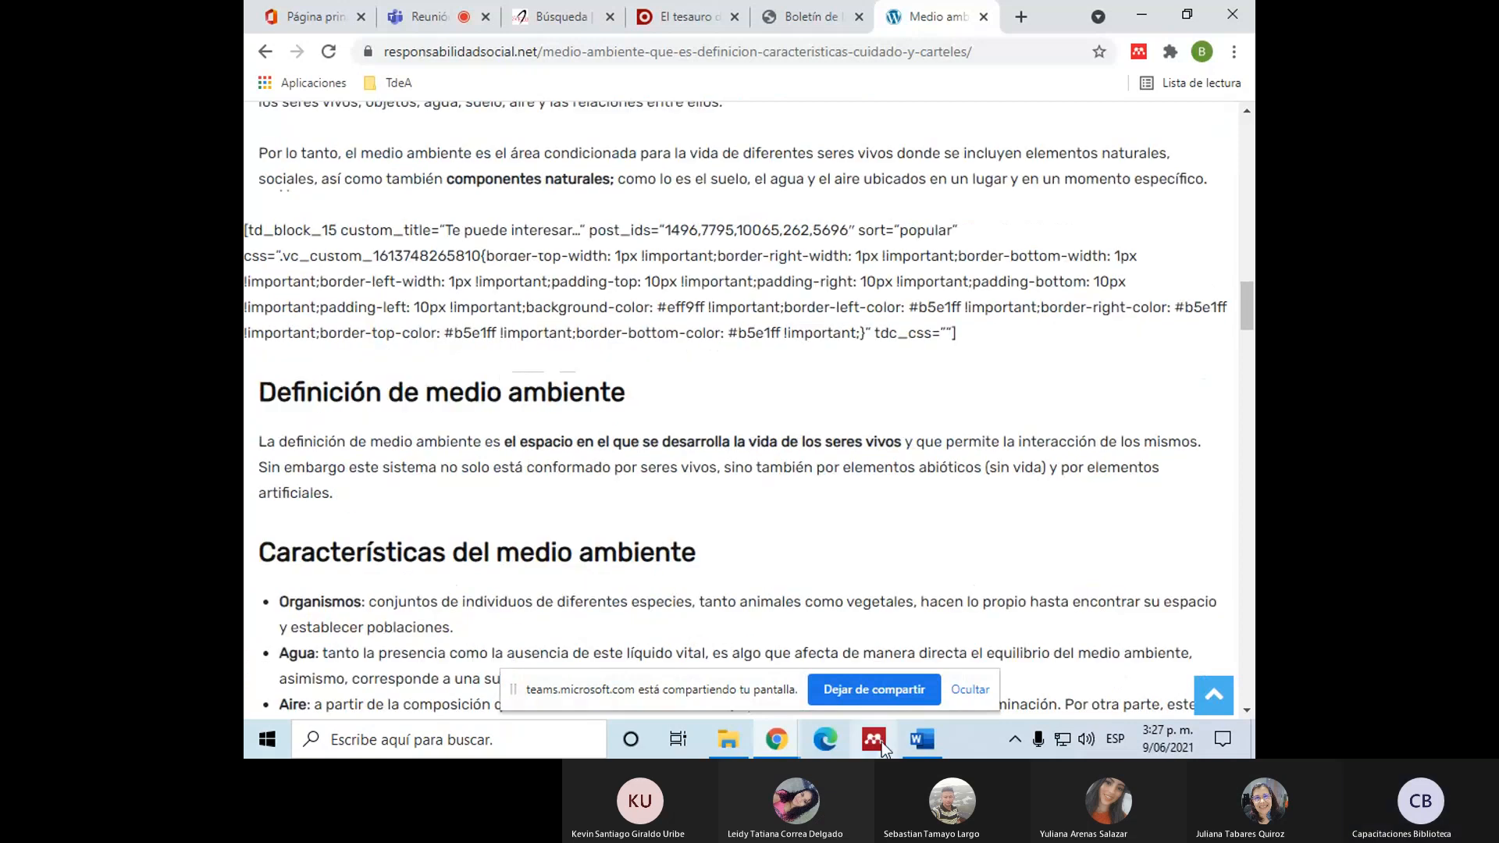
# Step: Return to the Word document and finish the parenthetical citation with the locator párr. 7 and a closing parenthesis
pyautogui.click(923, 741)
pyautogui.write('árr. 7)')
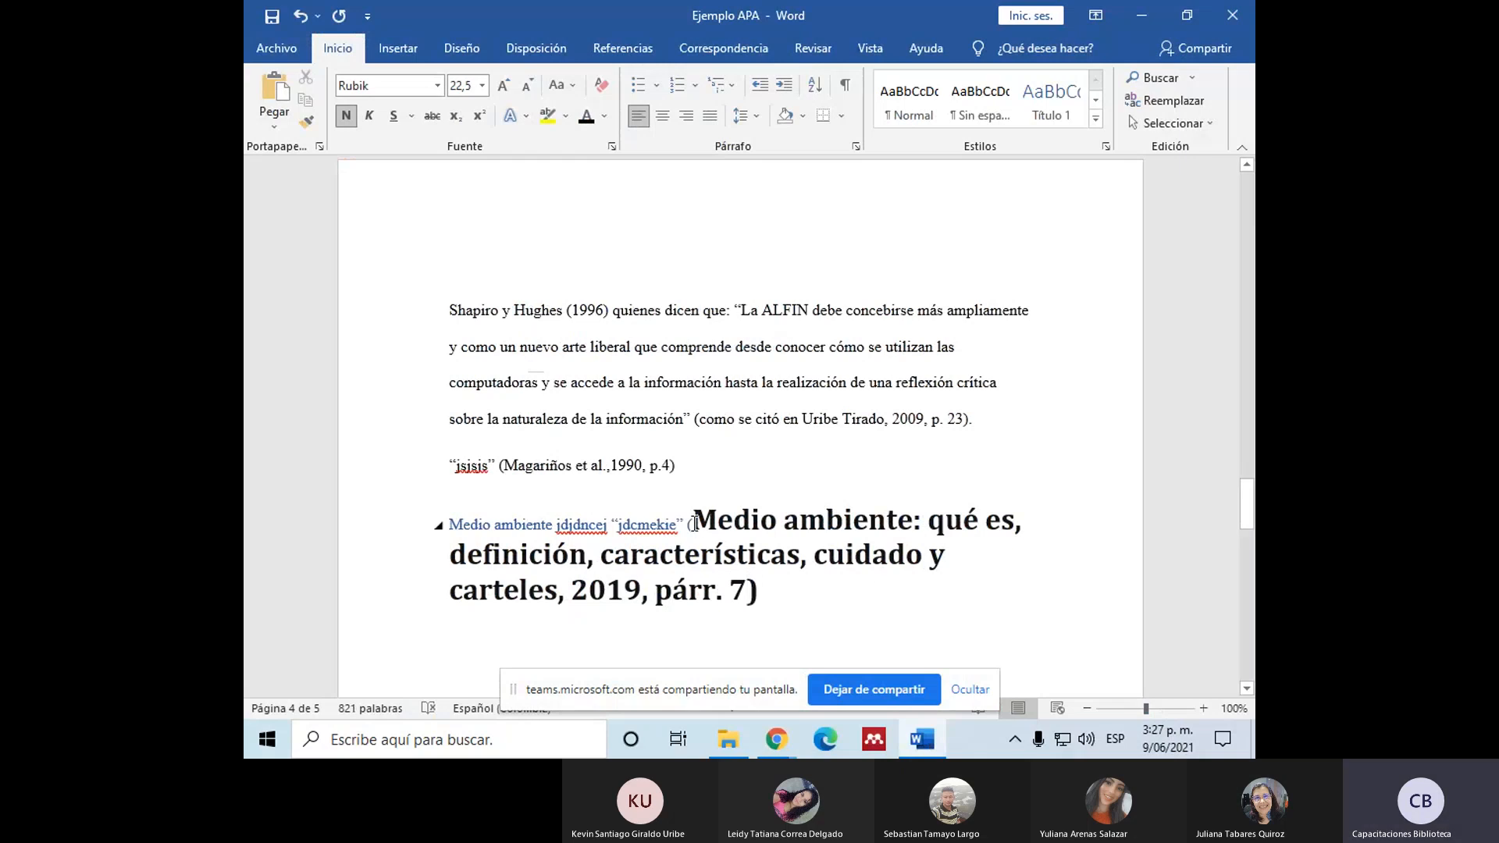
# Step: Enclose the article title inside the parenthetical citation in quotation marks, from "Medio ambiente" to "carteles"
pyautogui.click(694, 523)
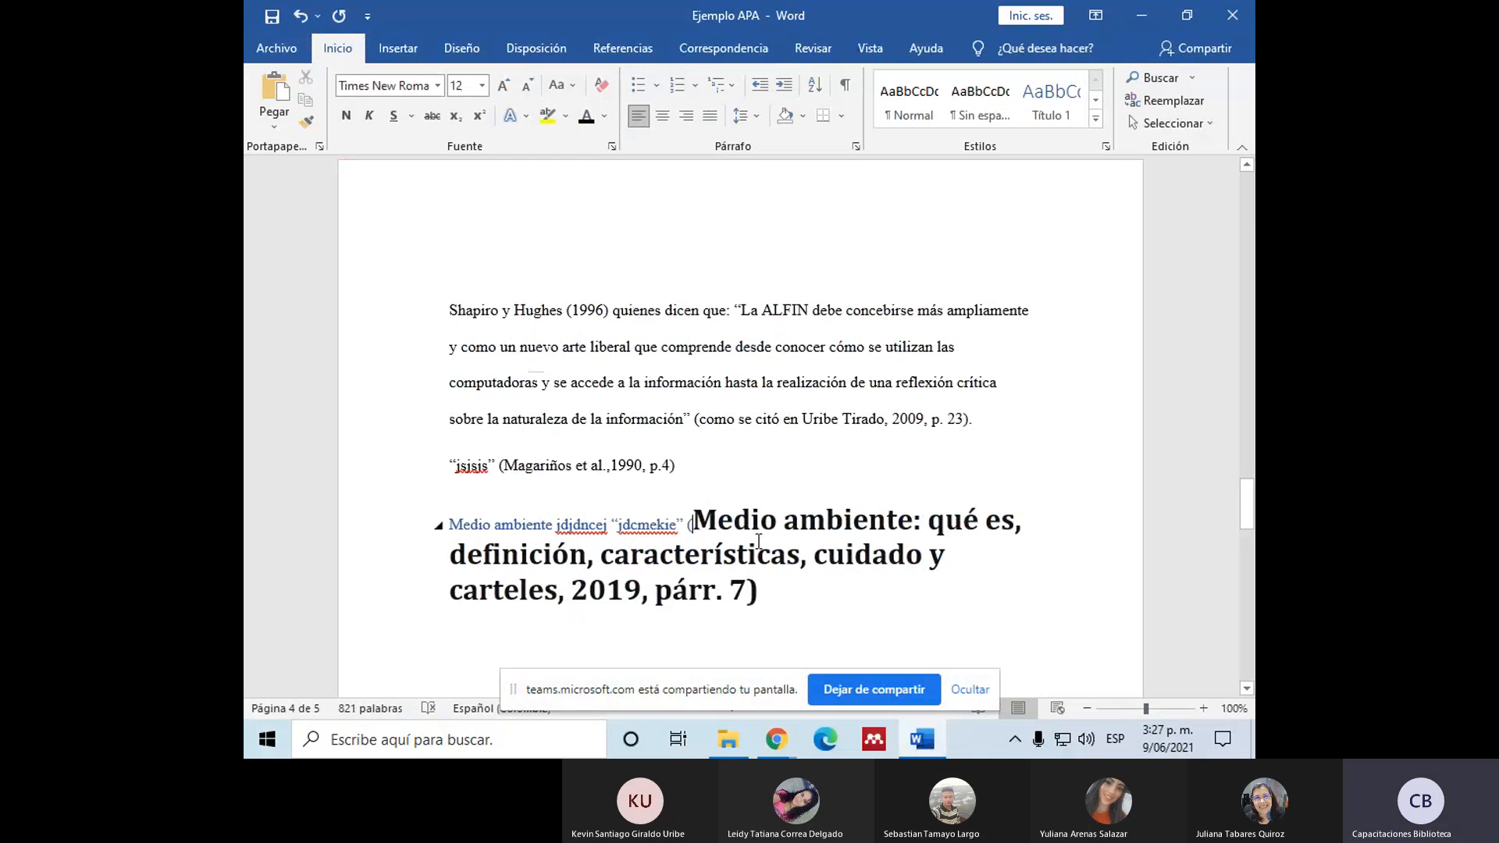
pyautogui.write('"')
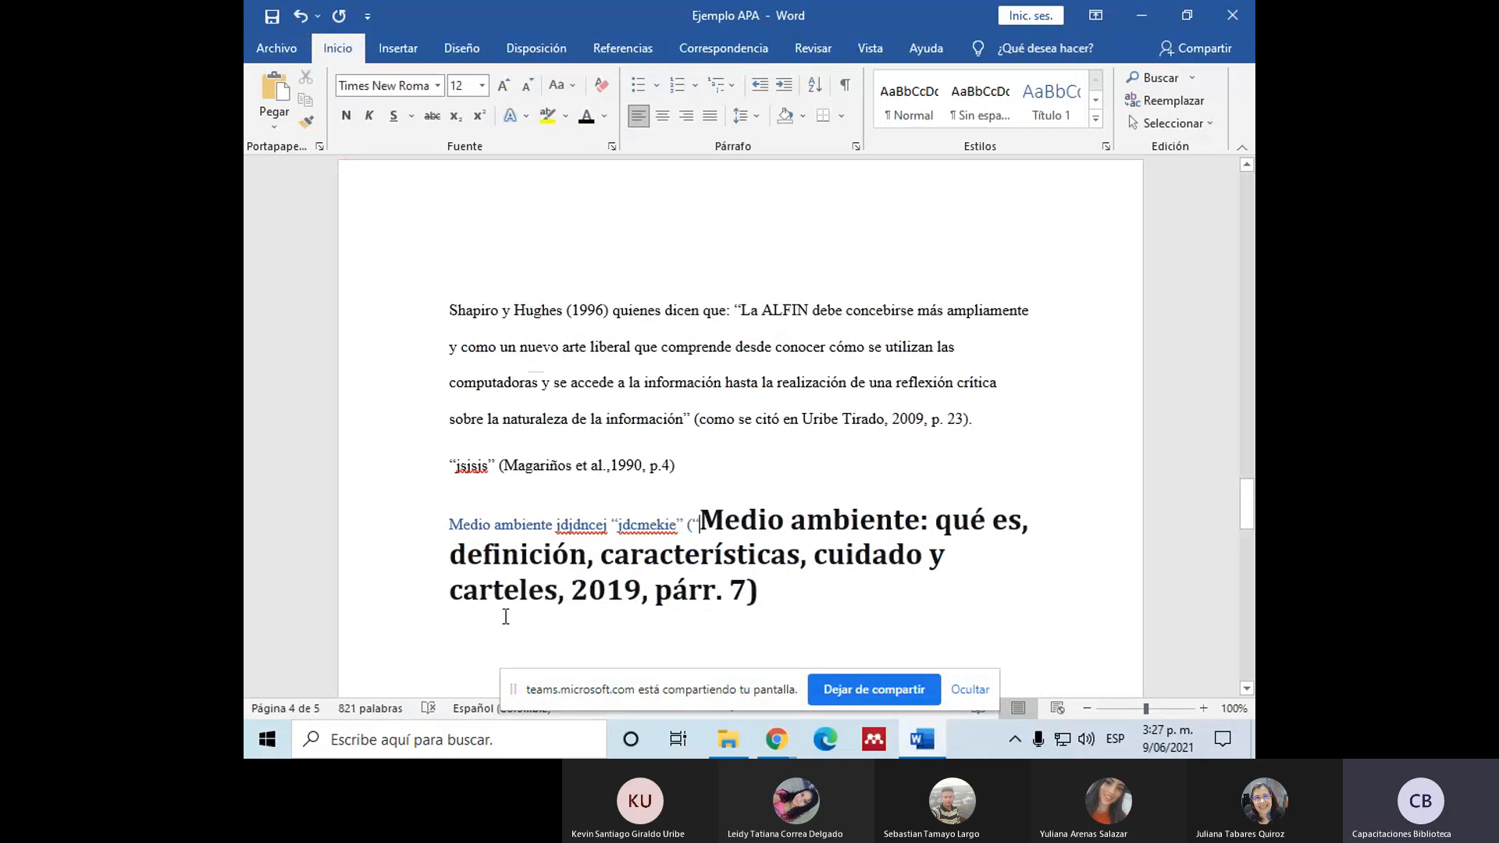
pyautogui.click(558, 591)
pyautogui.write('"')
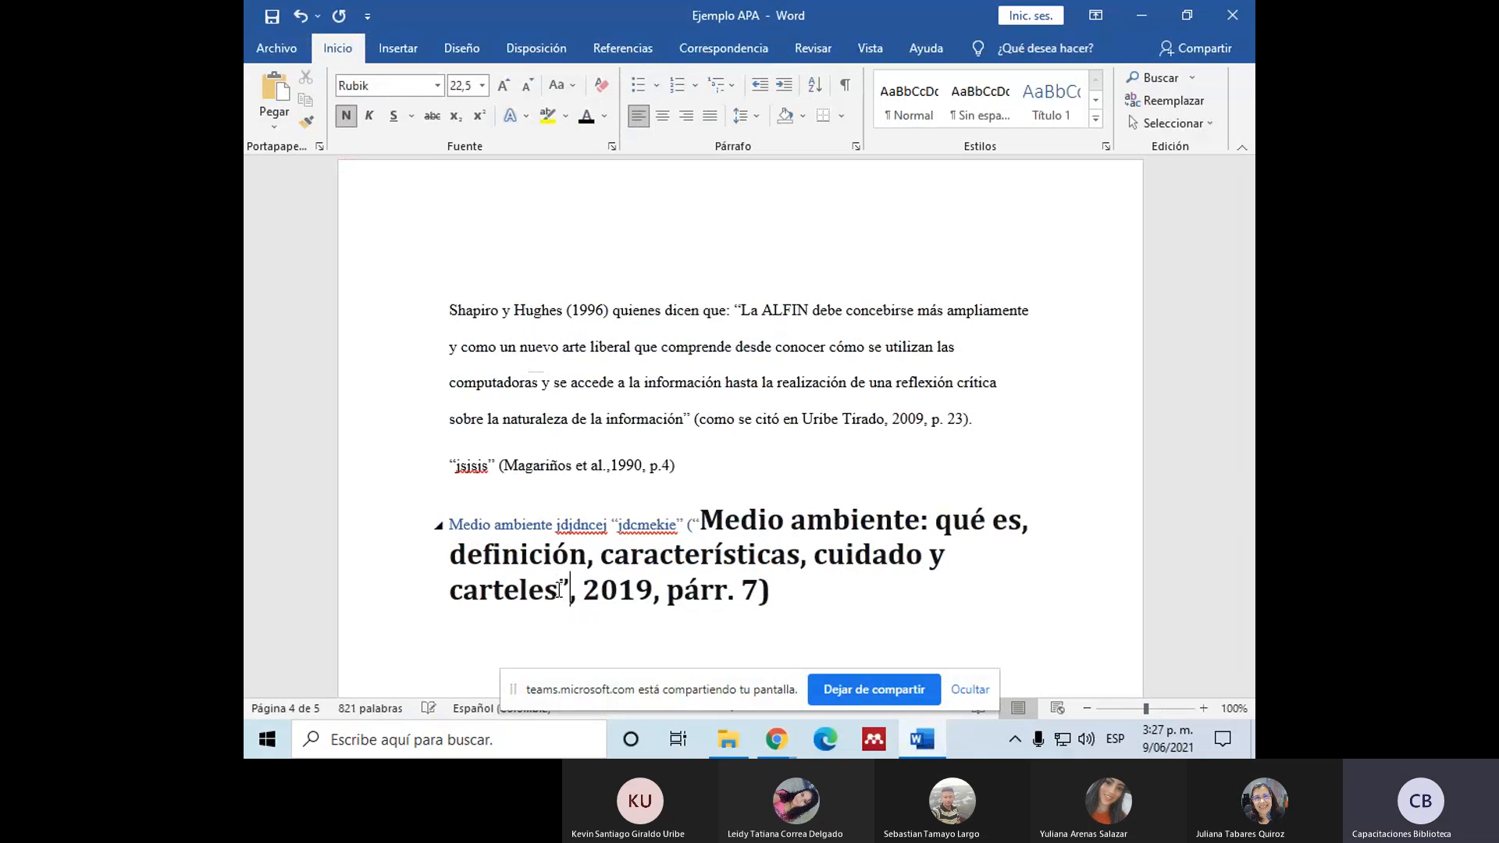
# Step: Examine the quoted title in the citation, including its opening quotation mark, alongside the Referencias list below
pyautogui.scroll(-2, 694, 430)
pyautogui.moveTo(700, 429); pyautogui.dragTo(694, 430)
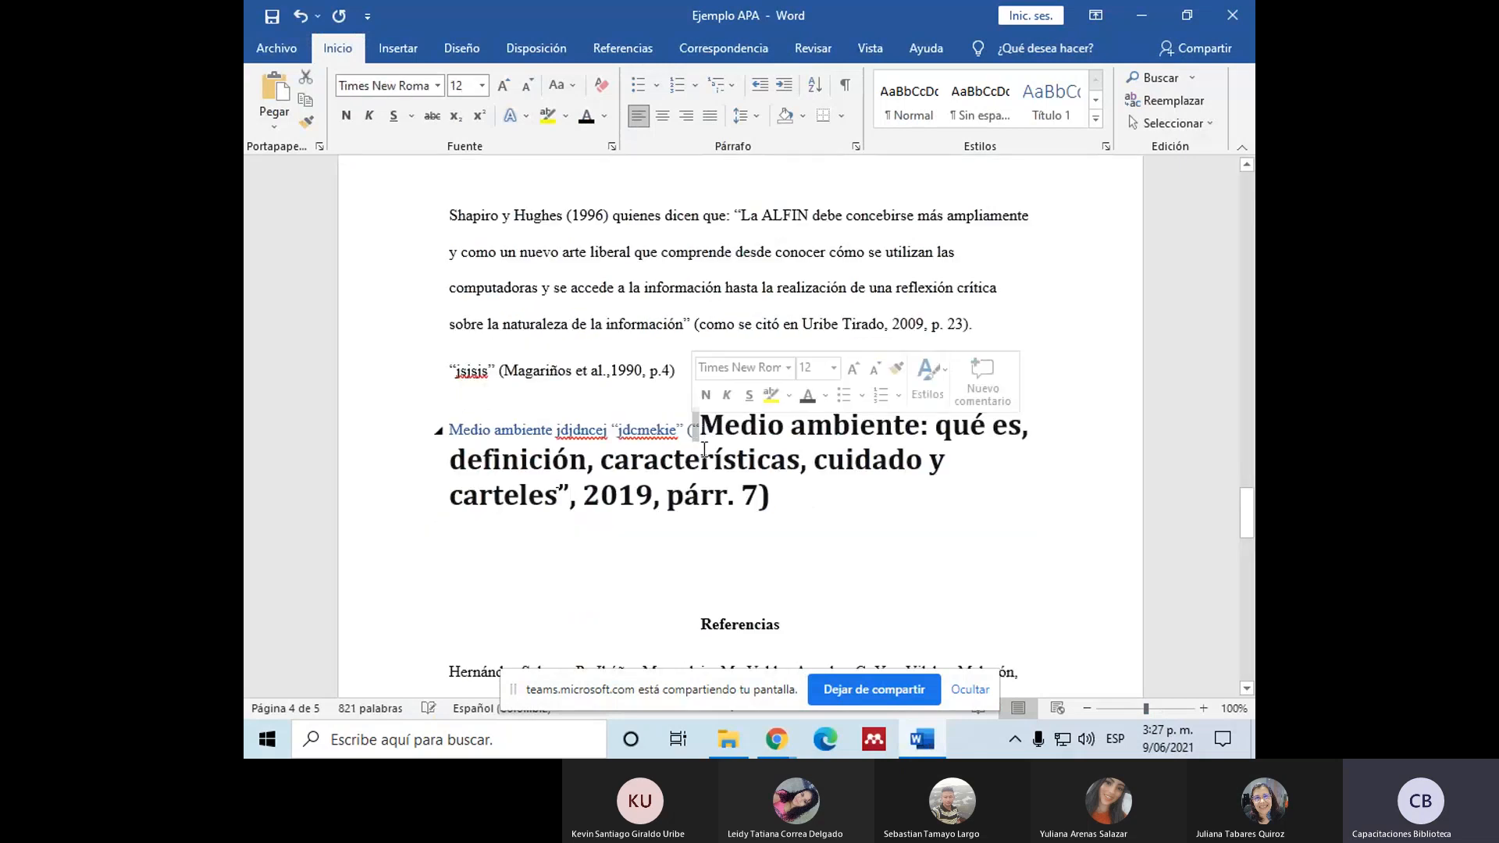
pyautogui.click(608, 494)
pyautogui.scroll(-4, 739, 513)
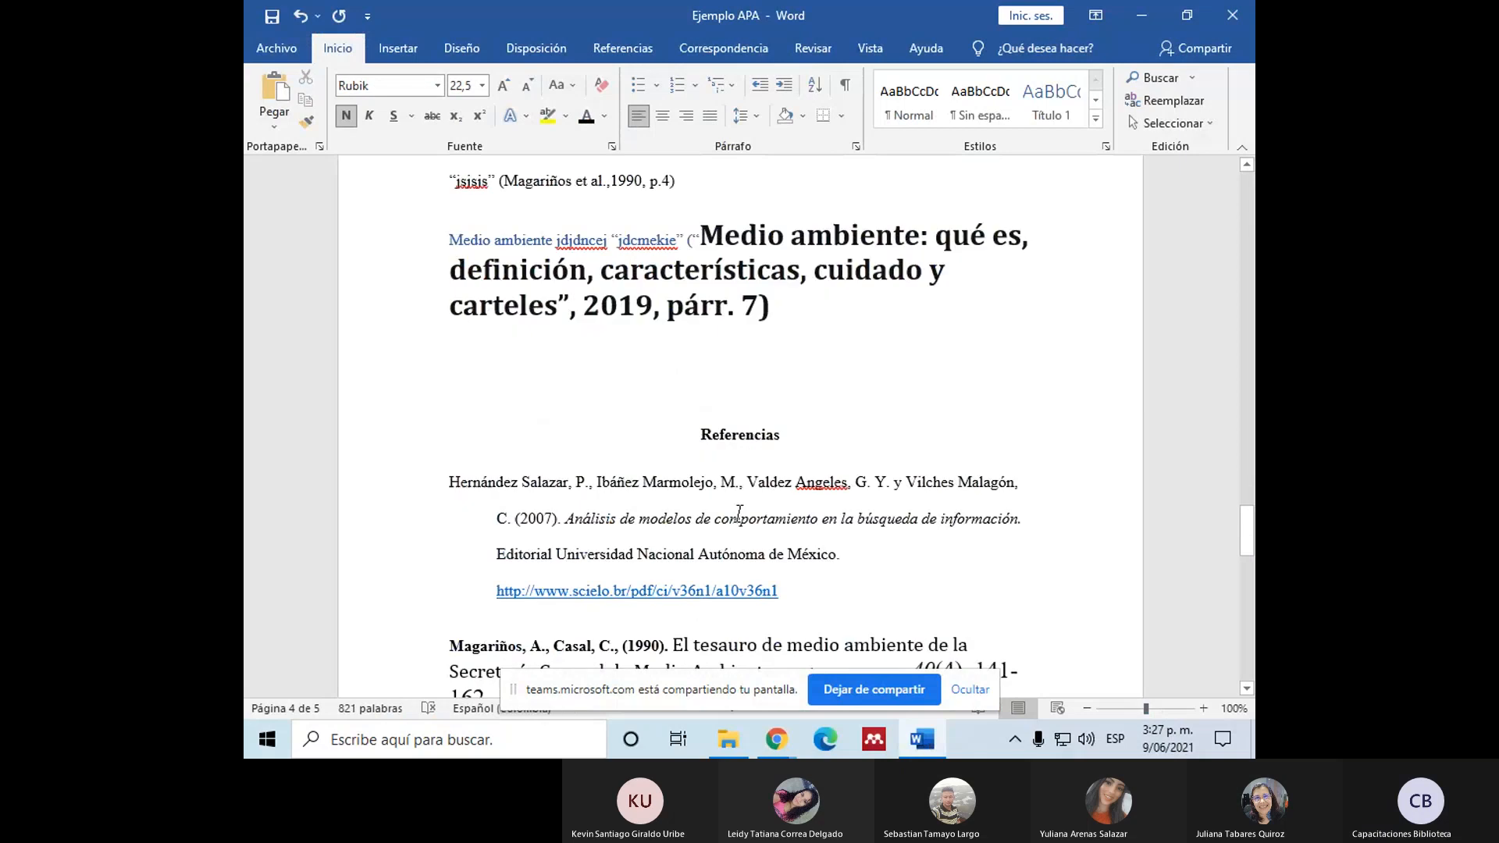
pyautogui.scroll(-1, 740, 513)
pyautogui.scroll(3, 739, 500)
pyautogui.scroll(-4, 734, 468)
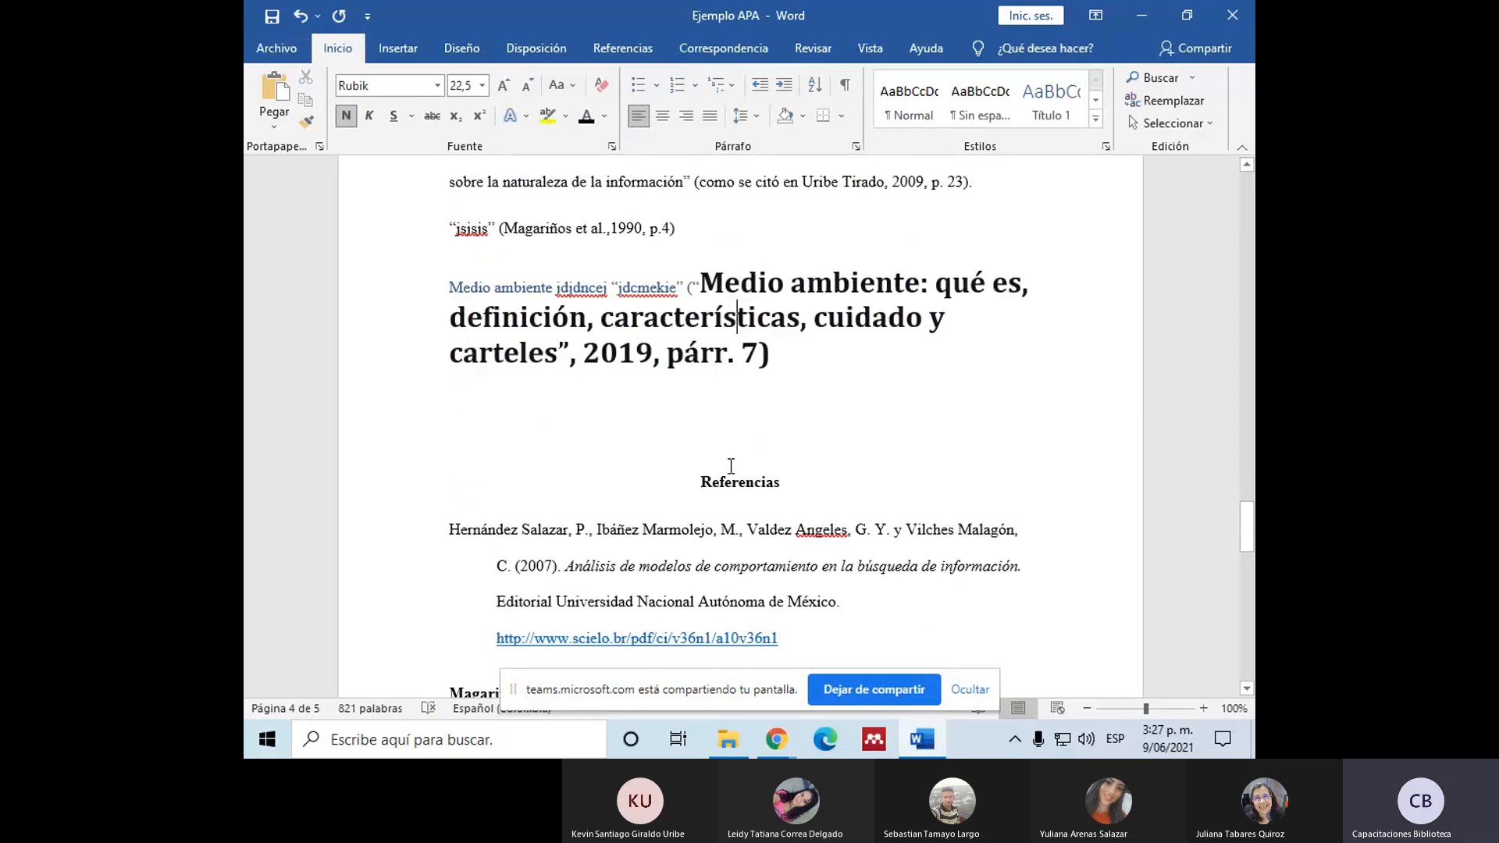
pyautogui.scroll(3, 731, 467)
pyautogui.moveTo(700, 283); pyautogui.dragTo(762, 348)
pyautogui.click(697, 286)
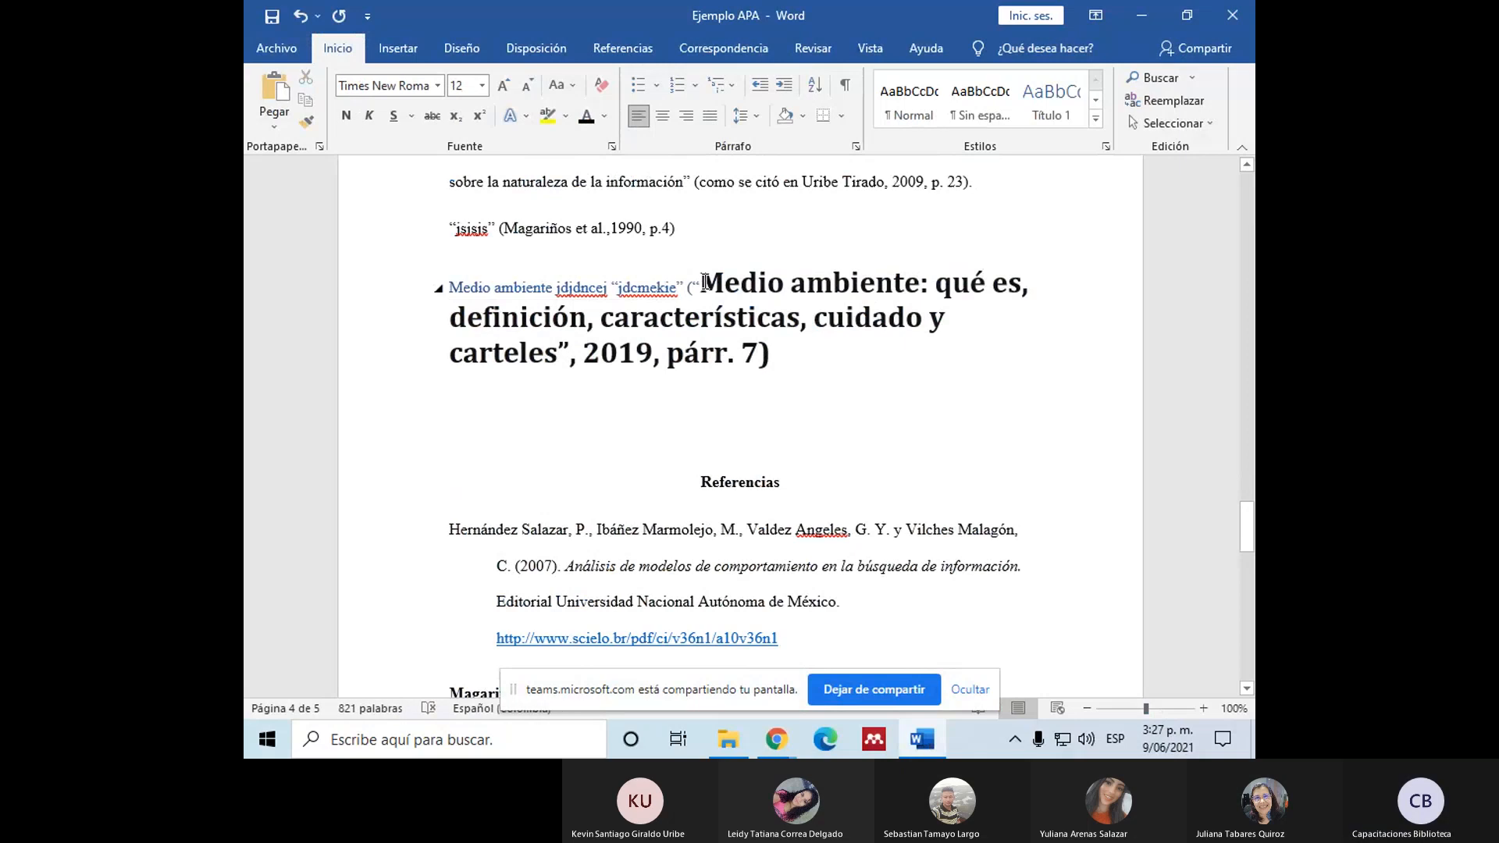
# Step: Start a new entry below the 1990 article in the Referencias list reading "Medio ambiente. (2019)."
pyautogui.scroll(-4, 695, 281)
pyautogui.scroll(1, 817, 576)
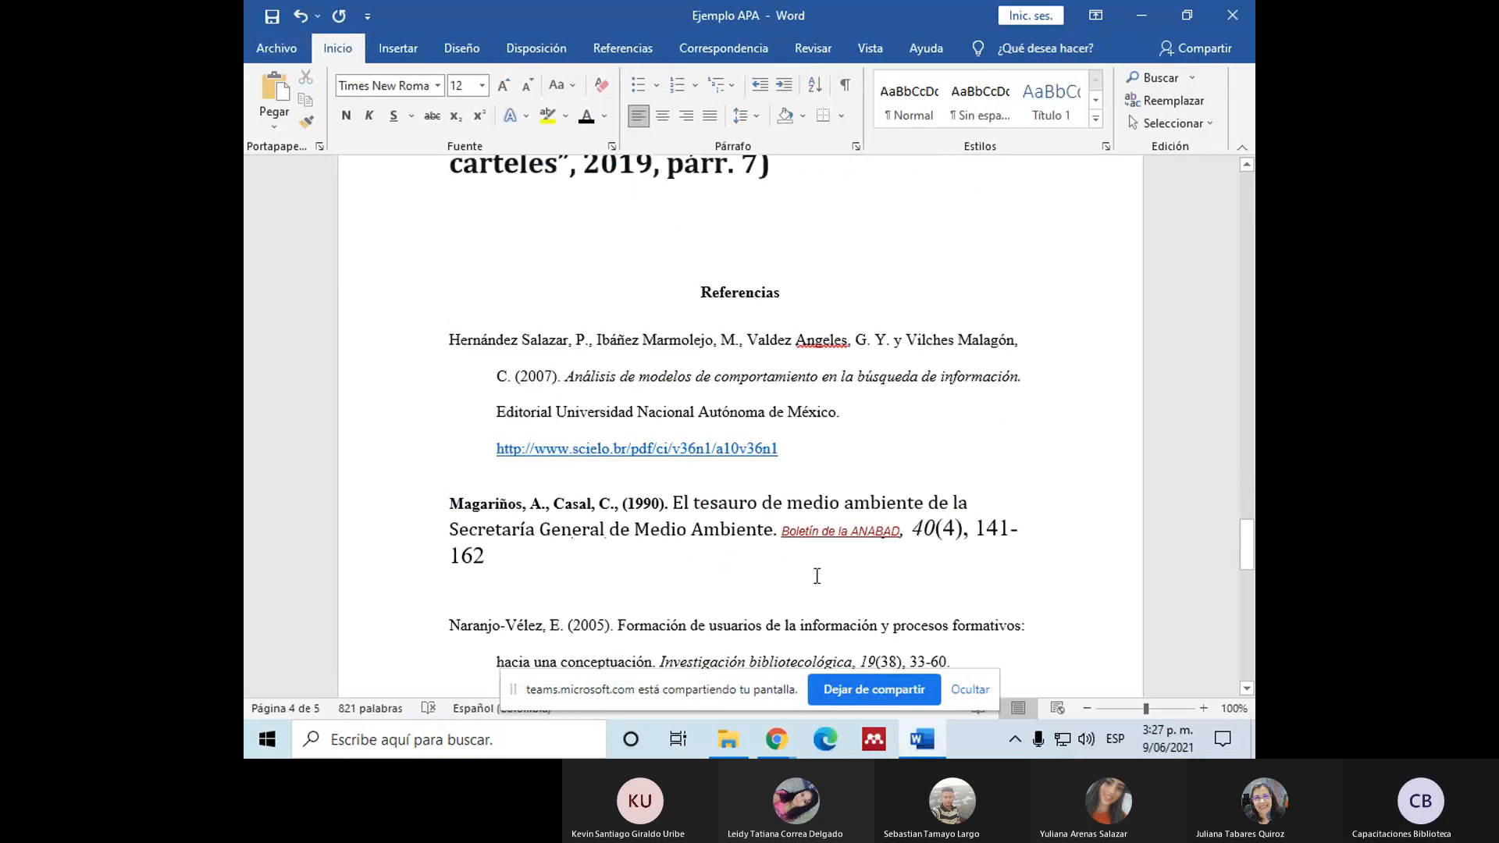
pyautogui.scroll(2, 816, 576)
pyautogui.scroll(-2, 702, 574)
pyautogui.click(470, 595)
pyautogui.press('Return')
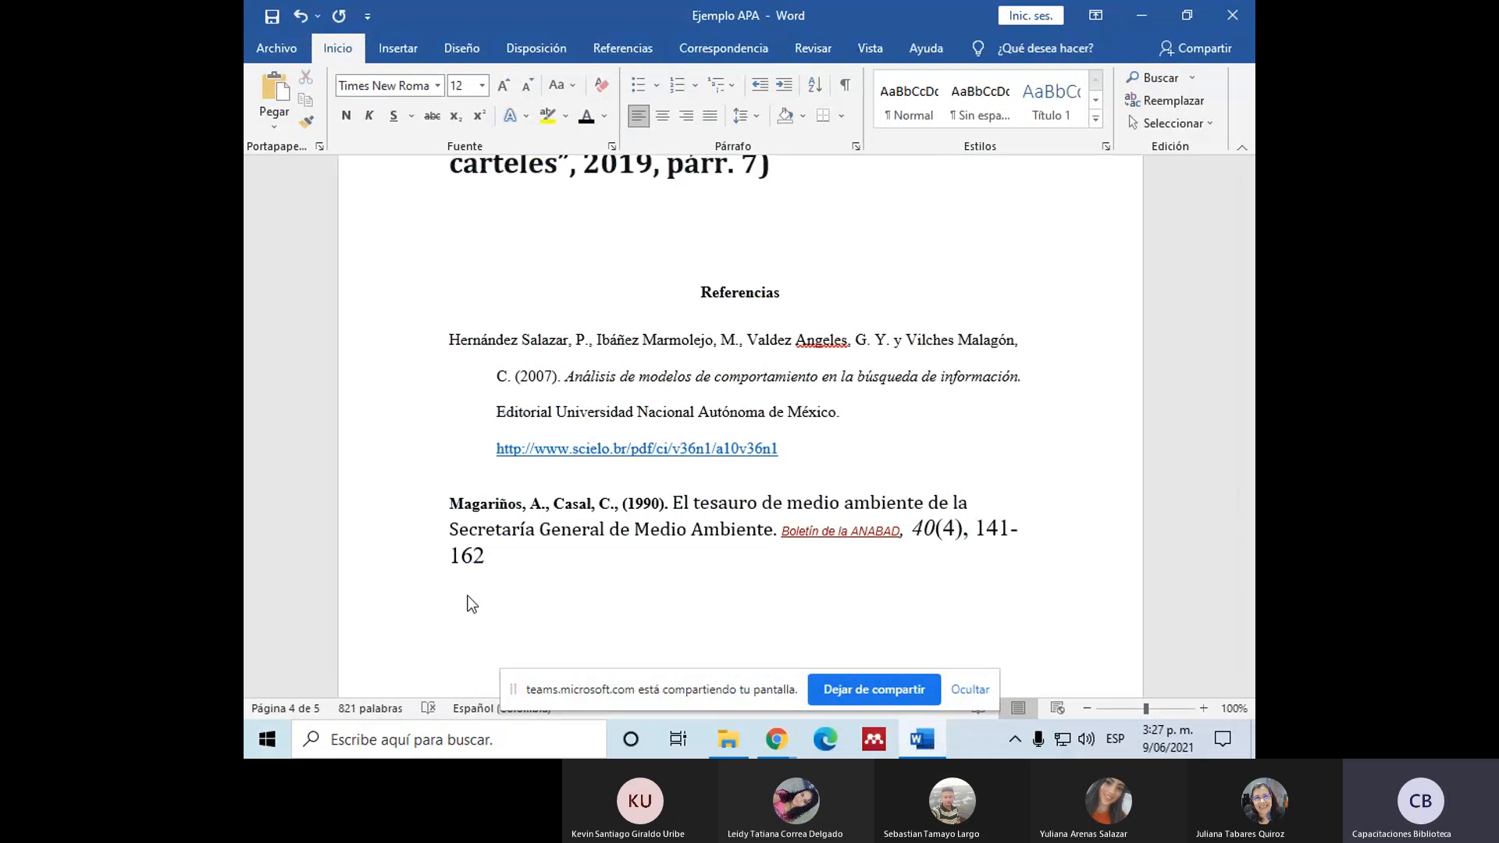
pyautogui.write('Medi')
pyautogui.write('biente. ')
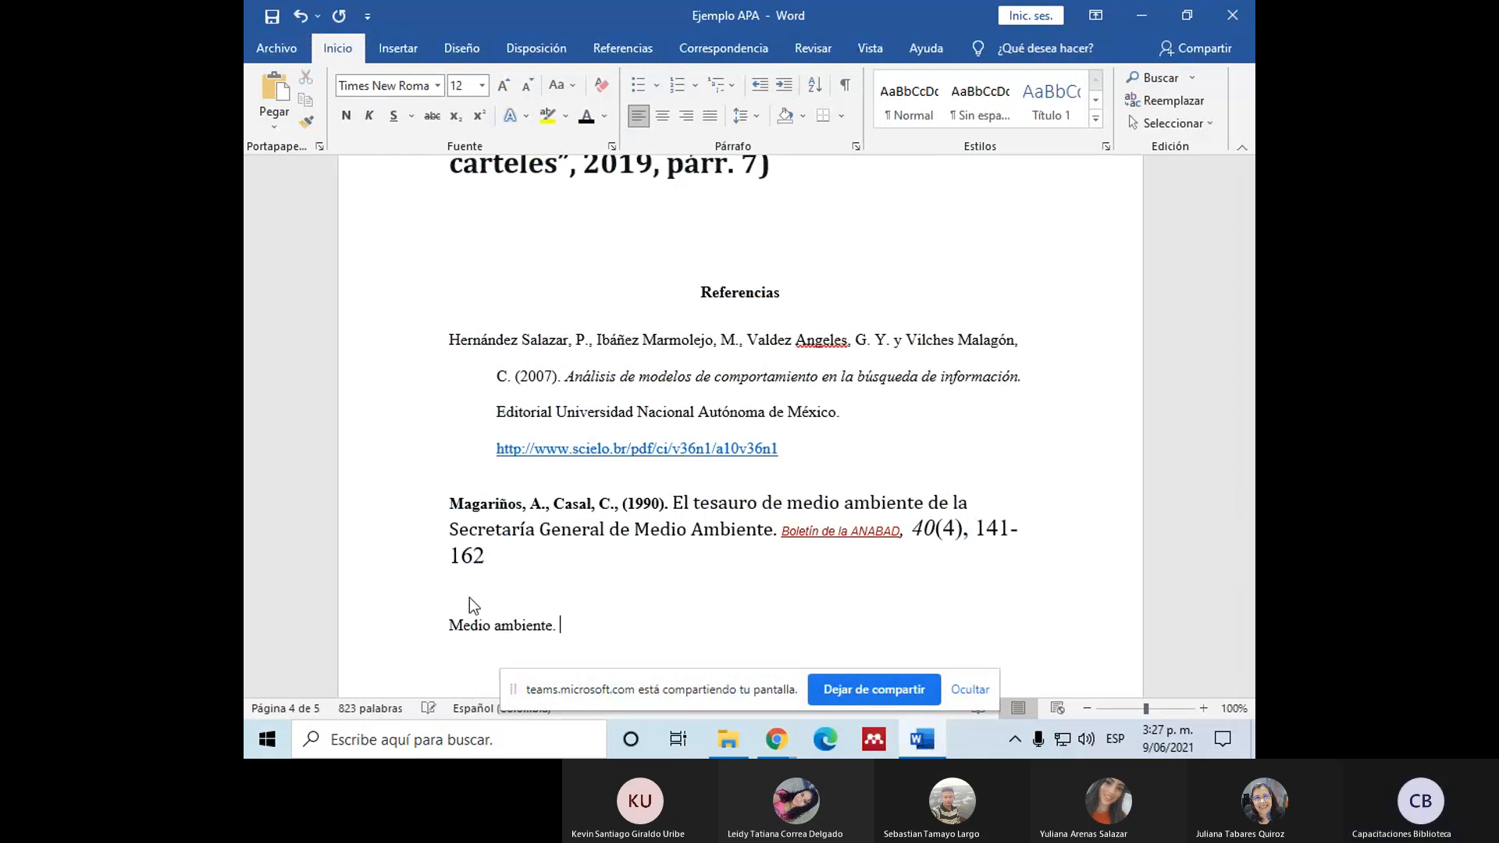
pyautogui.write('(2019.)')
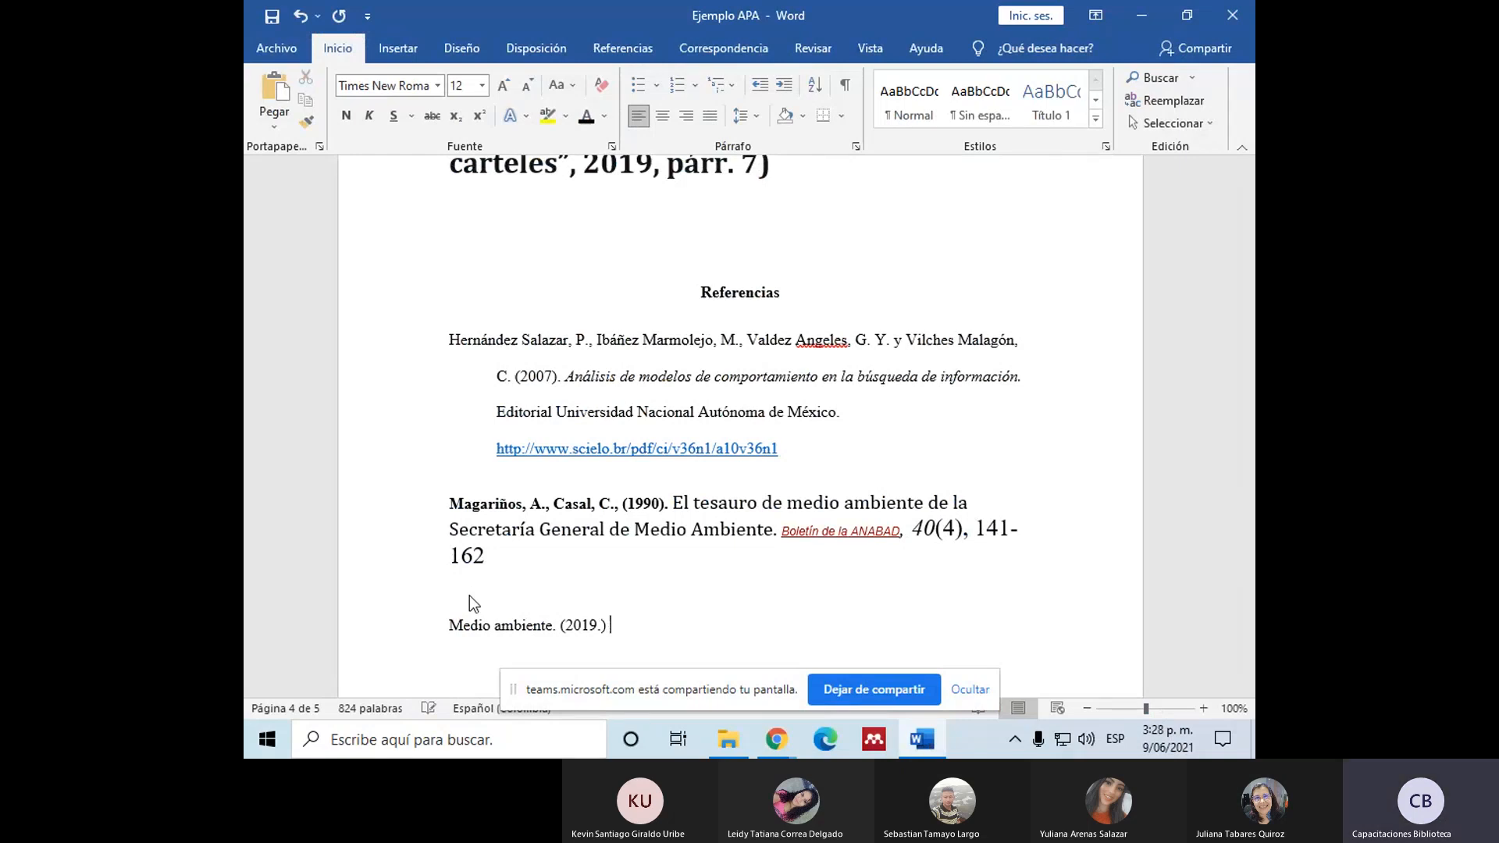
pyautogui.press('BackSpace')
pyautogui.press('BackSpace')
pyautogui.write(').')
# Step: Compare the new reference with its in-text citation and check the website's name on the article page
pyautogui.scroll(6, 470, 596)
pyautogui.scroll(-4, 470, 597)
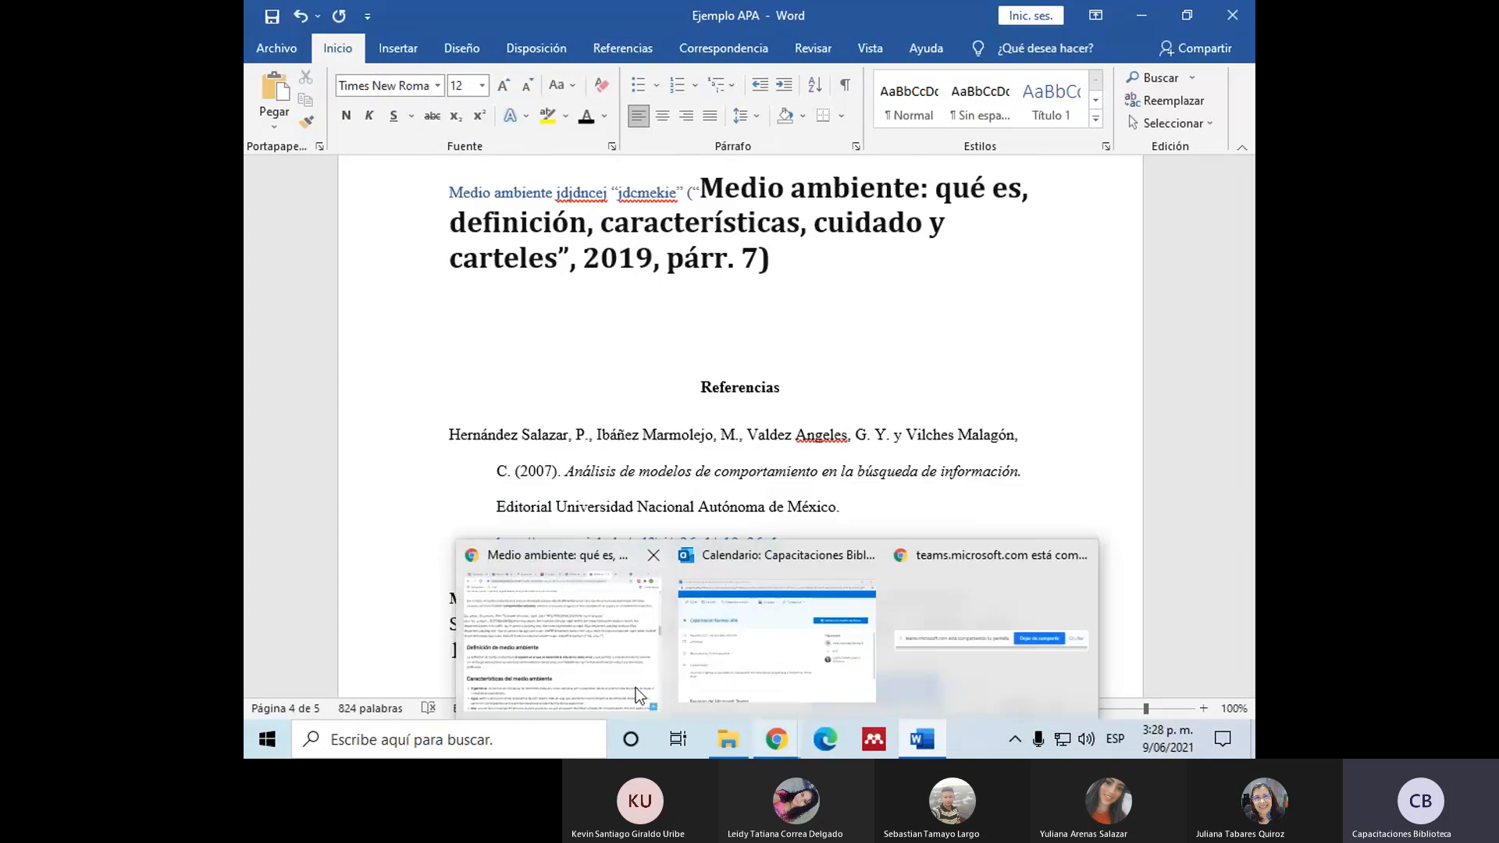
pyautogui.scroll(-3, 631, 512)
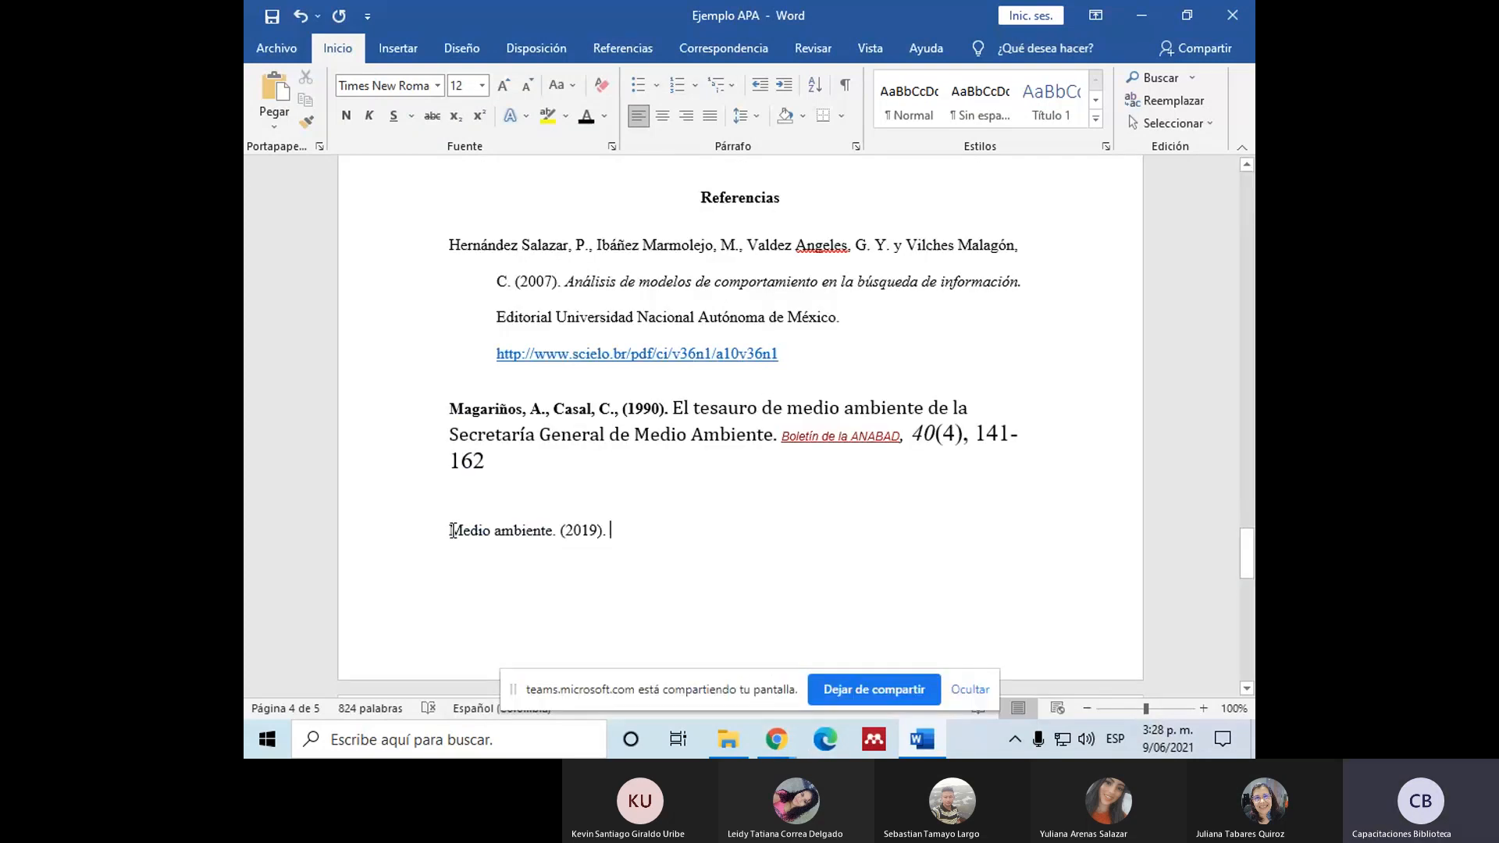
pyautogui.click(574, 531)
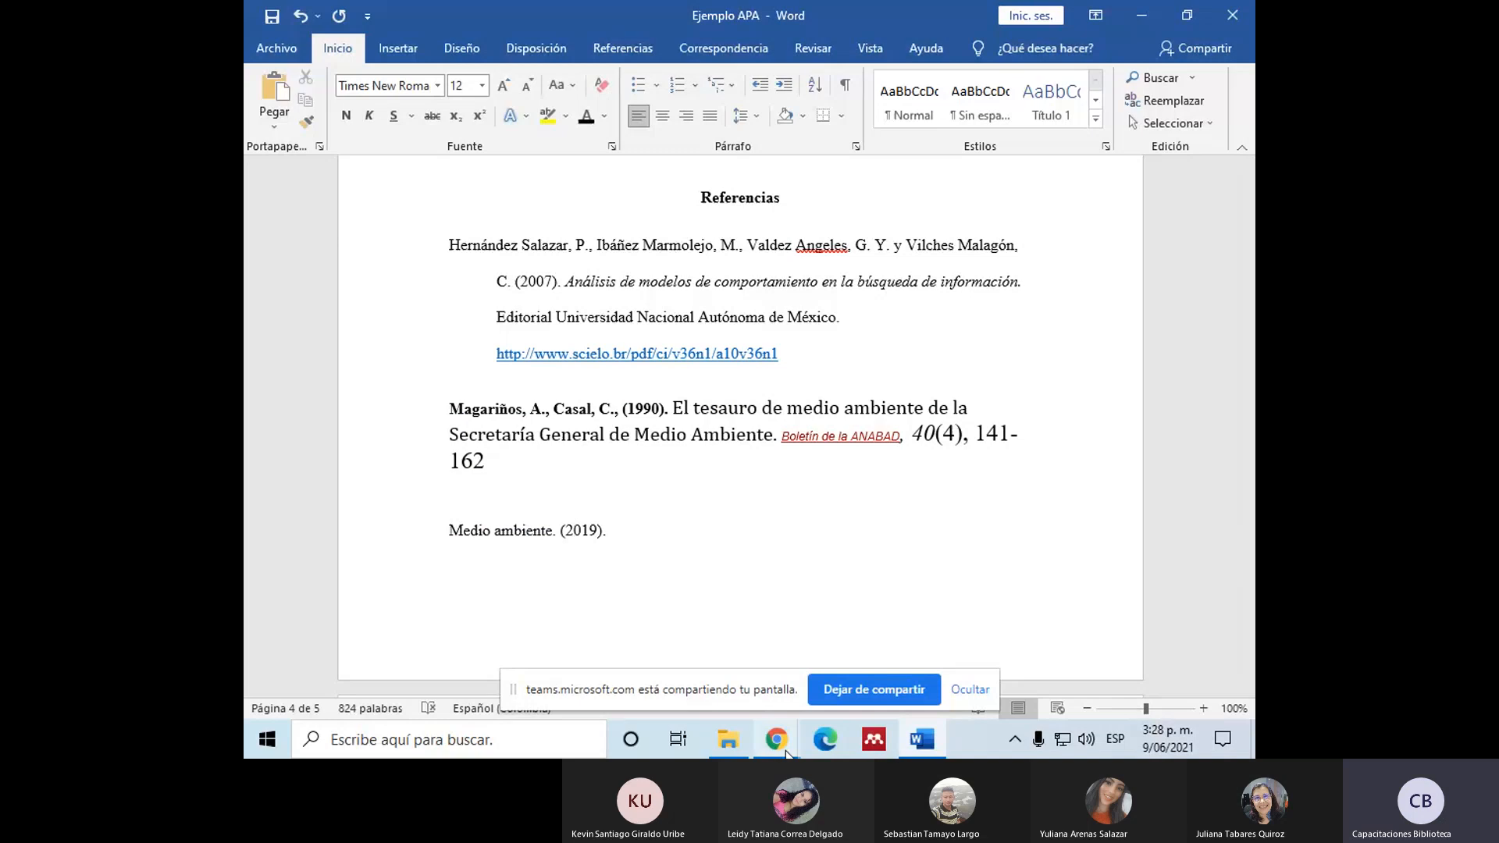
pyautogui.moveTo(776, 740)
pyautogui.click(570, 702)
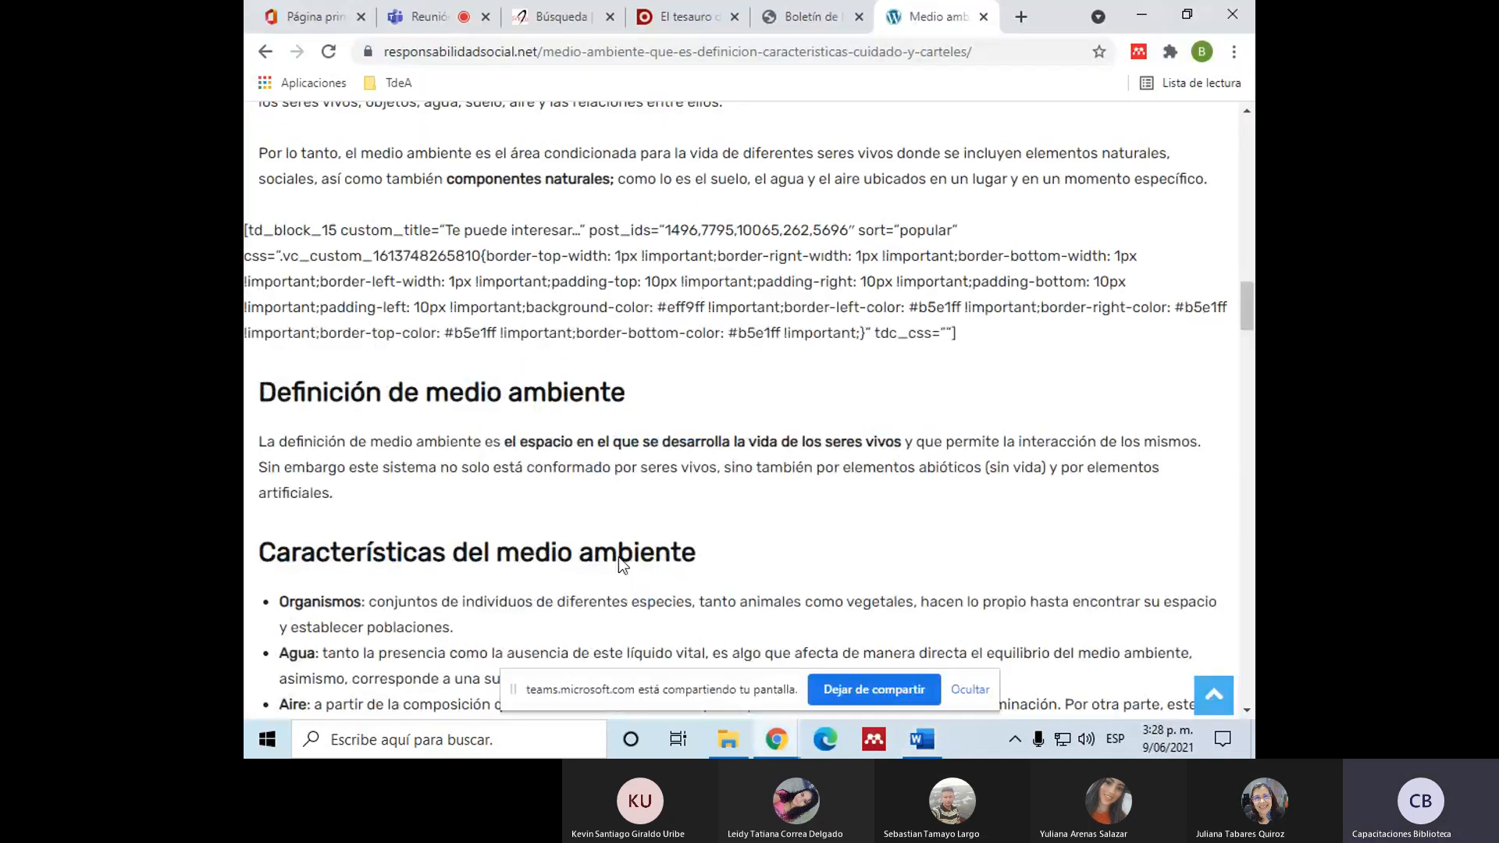
pyautogui.scroll(15, 618, 556)
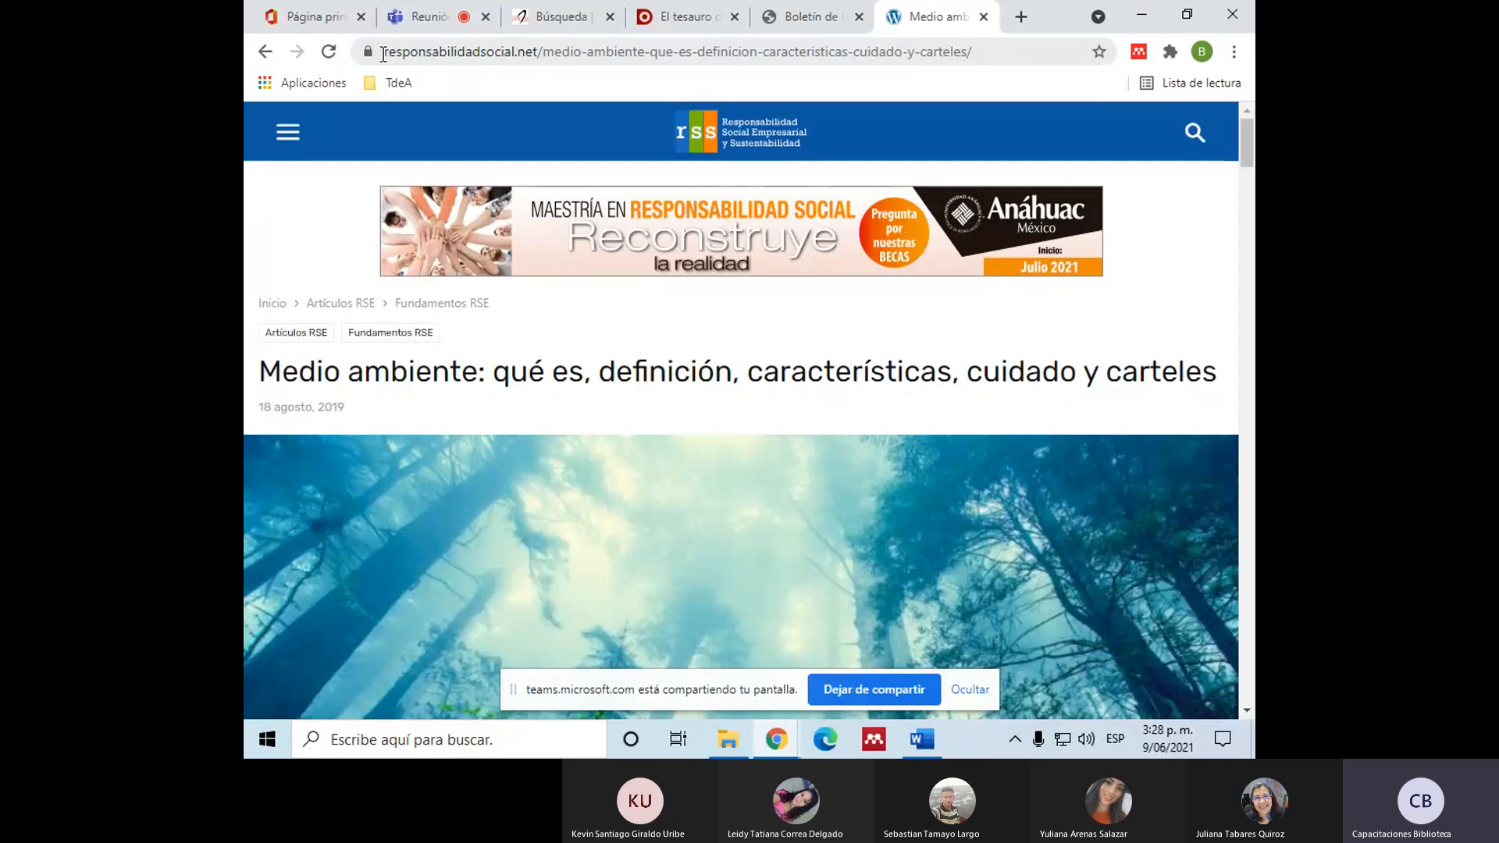
# Step: Complete the "Medio ambiente" reference in Word with "Responsabilidad social. URL." and highlight the whole entry
pyautogui.click(921, 739)
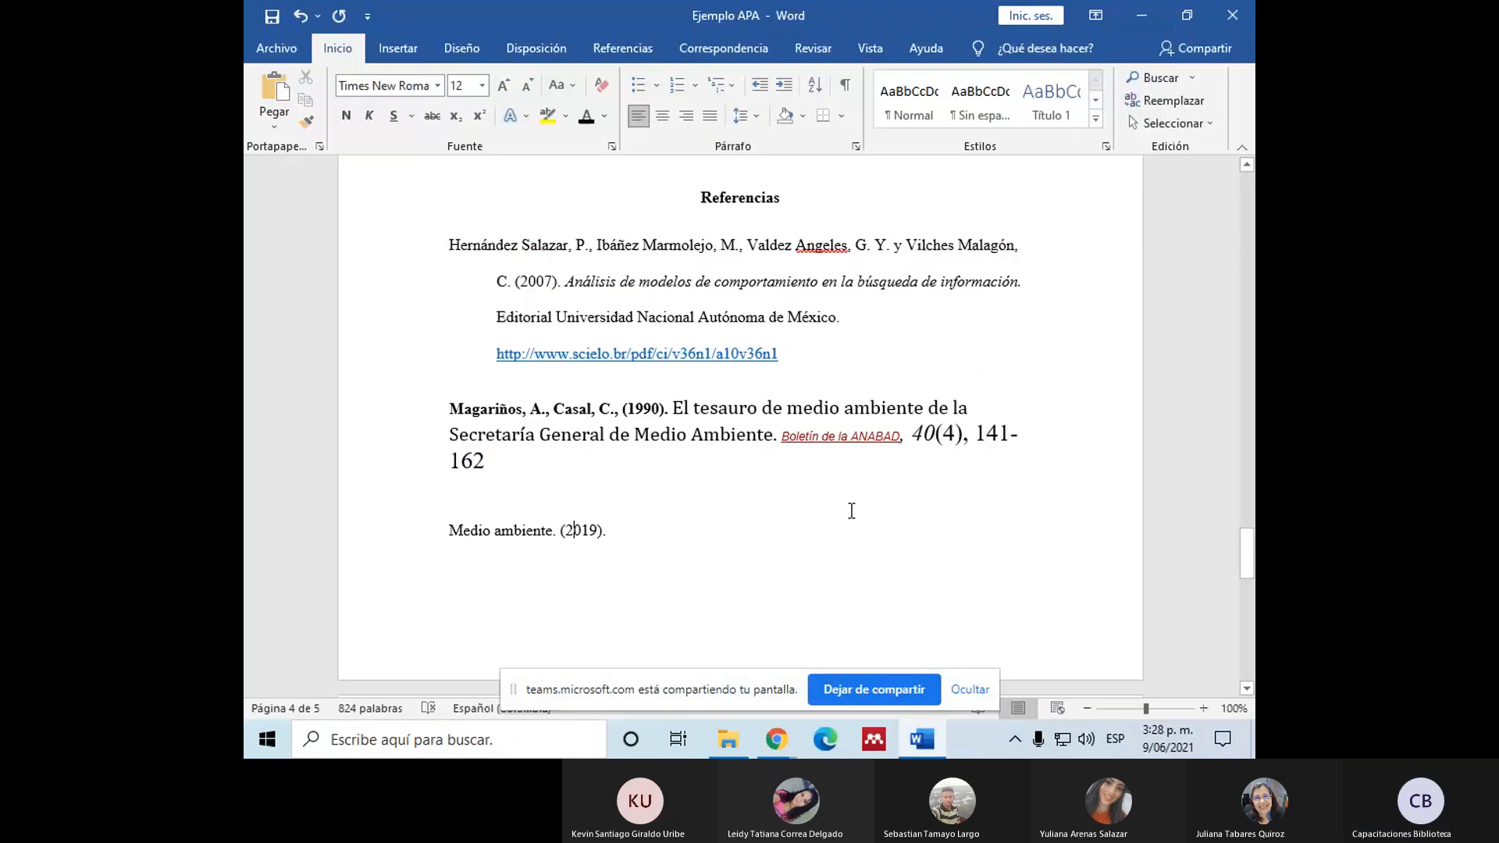
pyautogui.click(618, 528)
pyautogui.write('R')
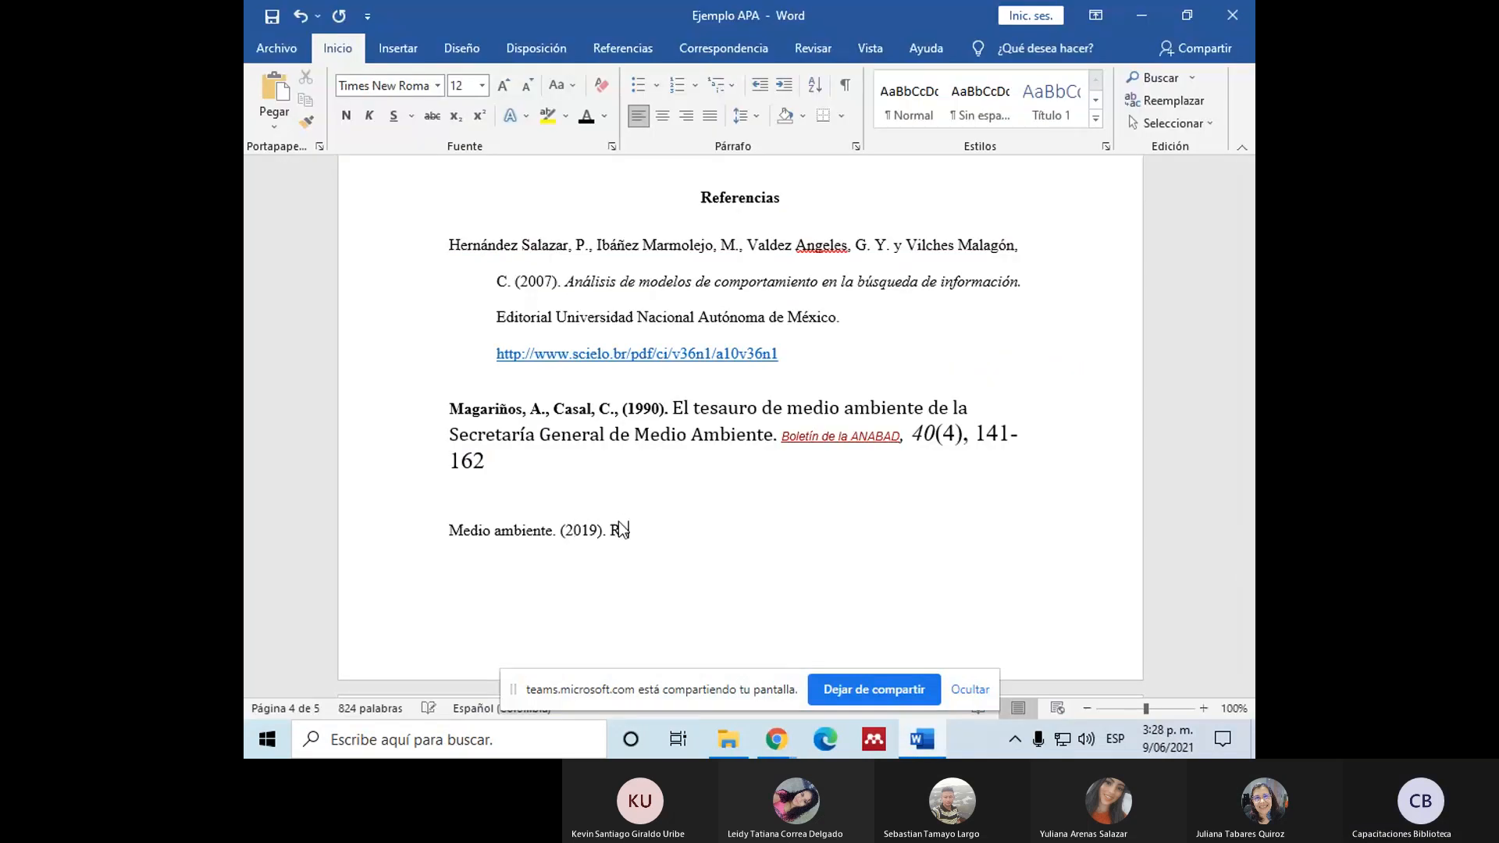
pyautogui.write('esponsabilidad soc')
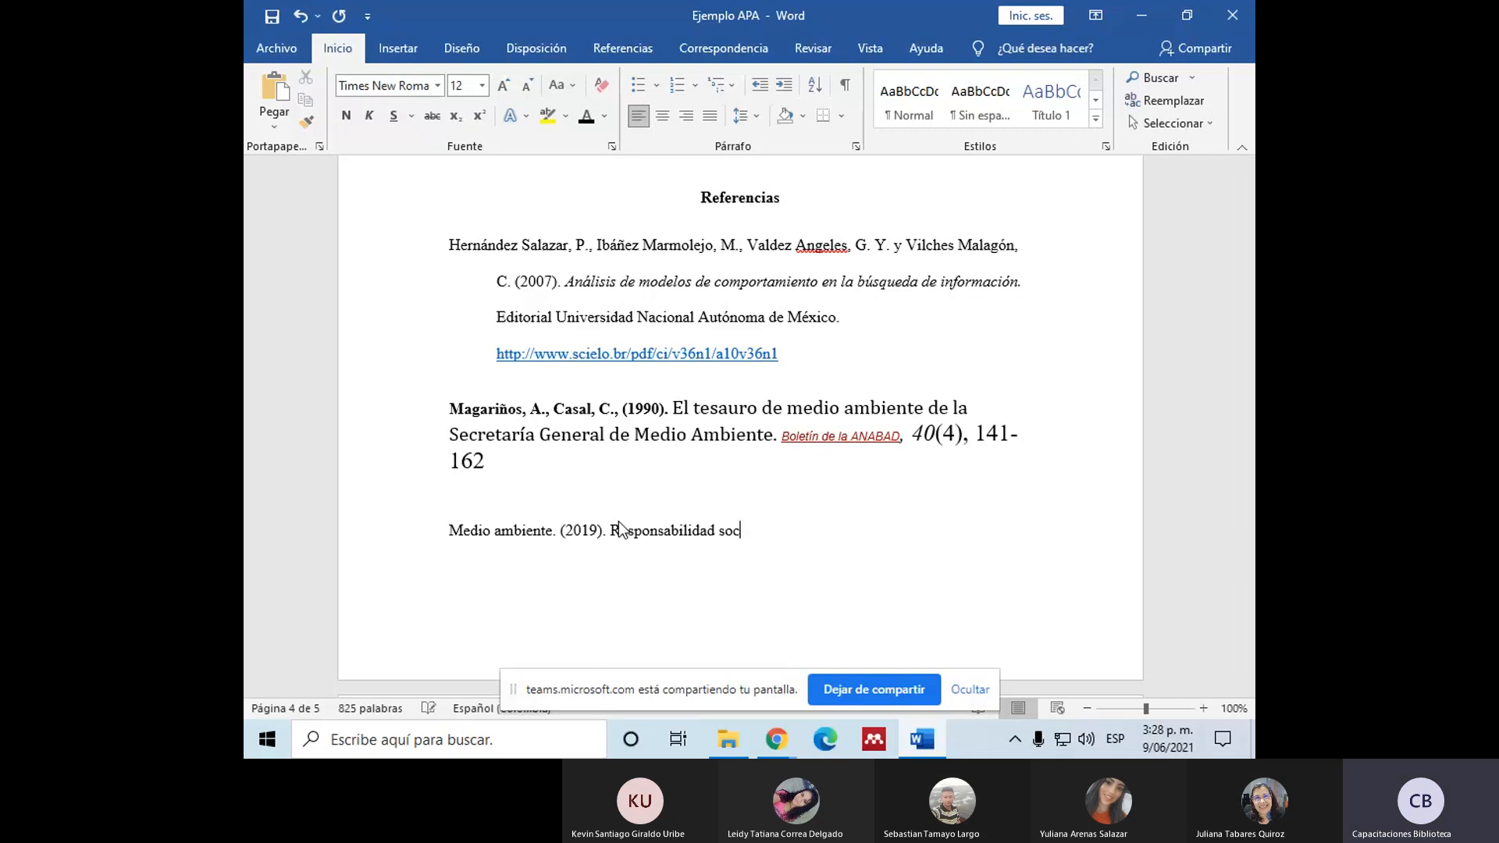
pyautogui.write('ial. URL.')
pyautogui.moveTo(452, 522); pyautogui.dragTo(843, 541)
pyautogui.scroll(5, 843, 541)
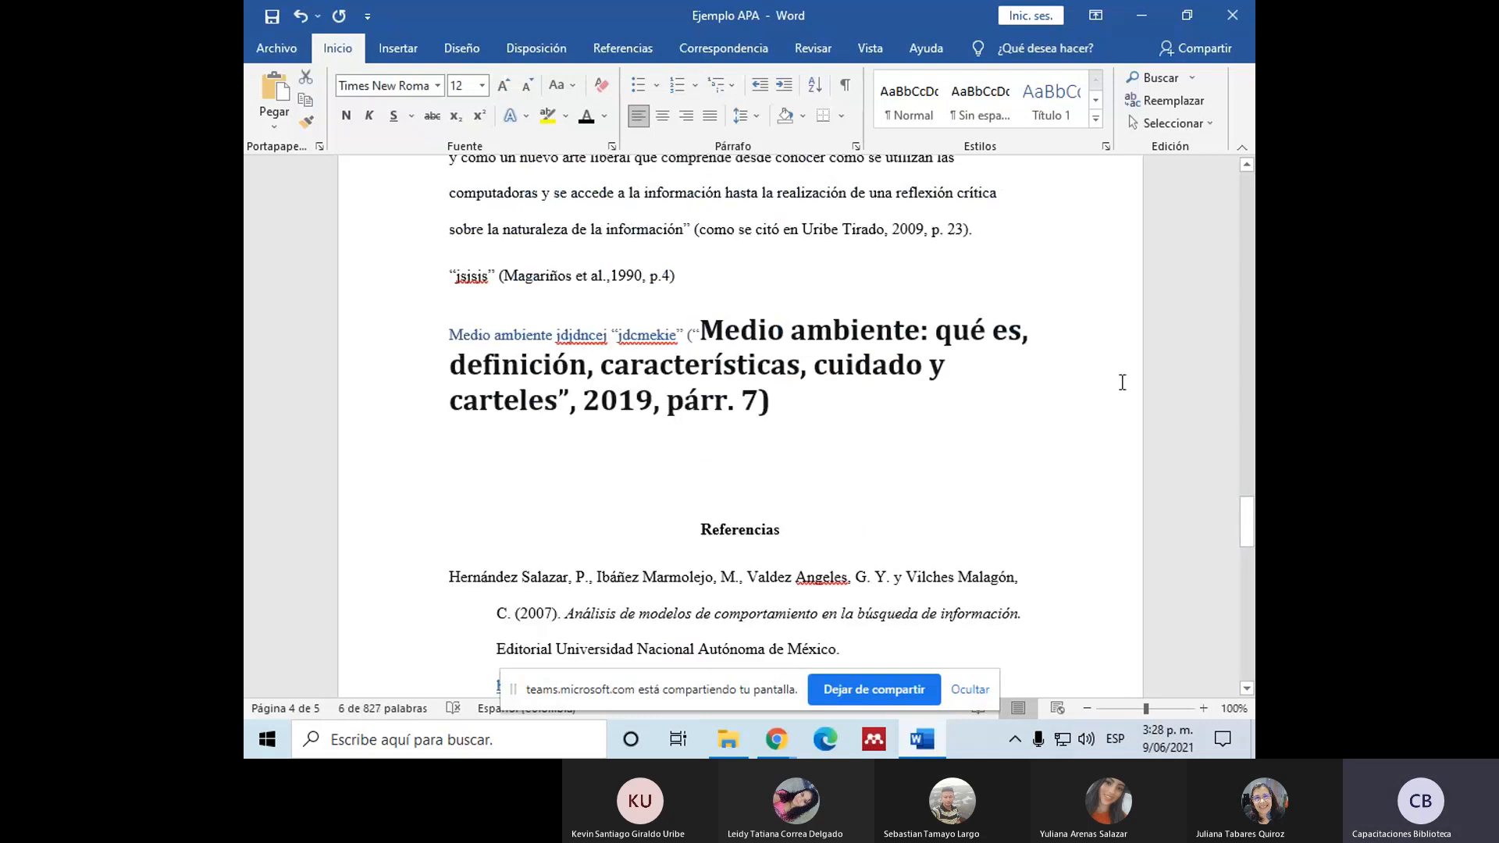
# Step: Switch to Chrome, search for "gobernacion de antioquia" and open the Gobernación de Antioquia website
pyautogui.scroll(-6, 1122, 382)
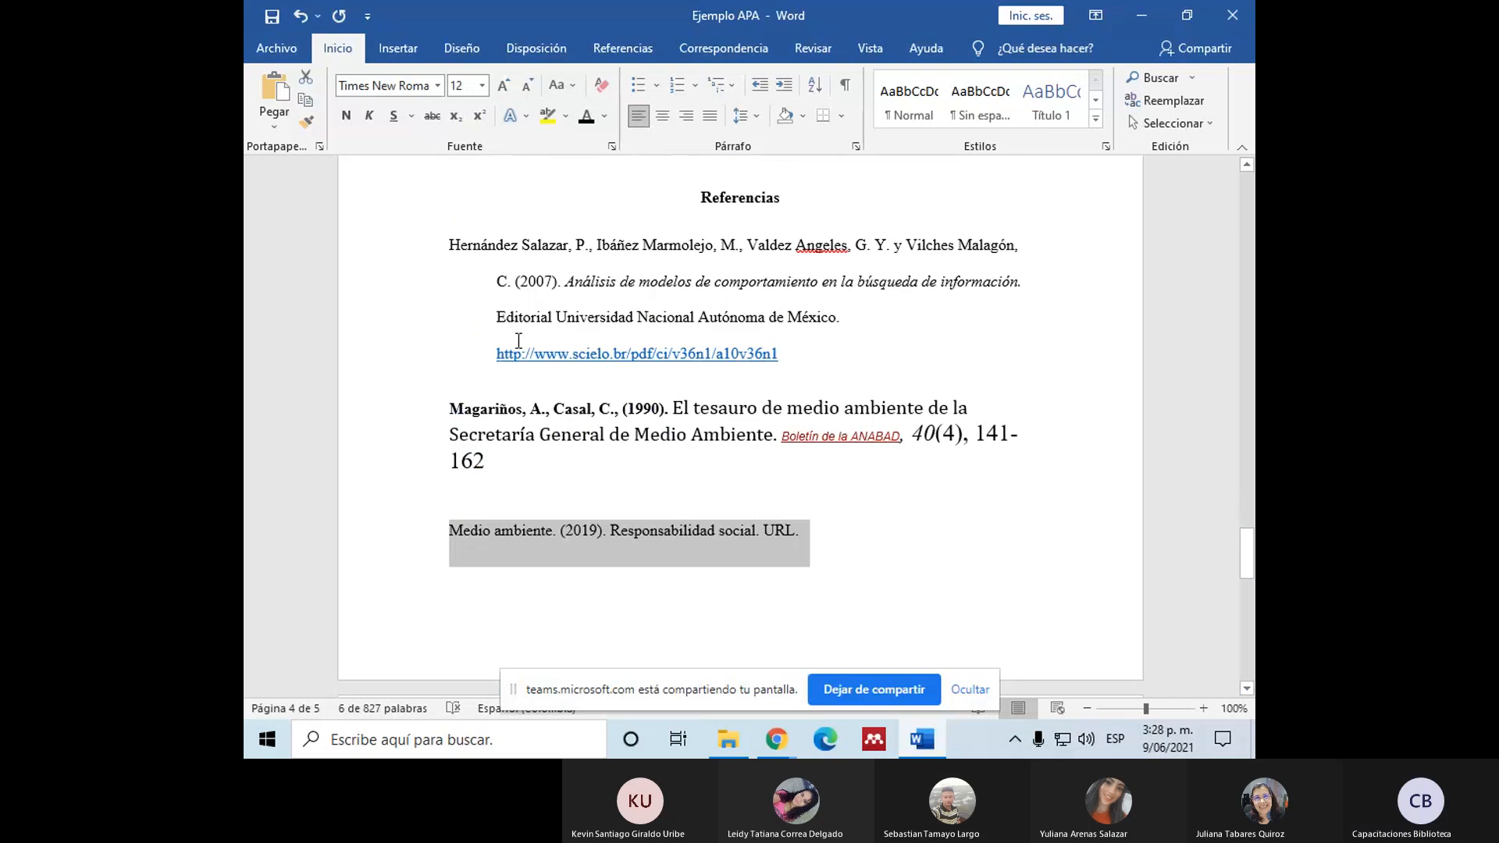
pyautogui.click(776, 739)
pyautogui.click(570, 632)
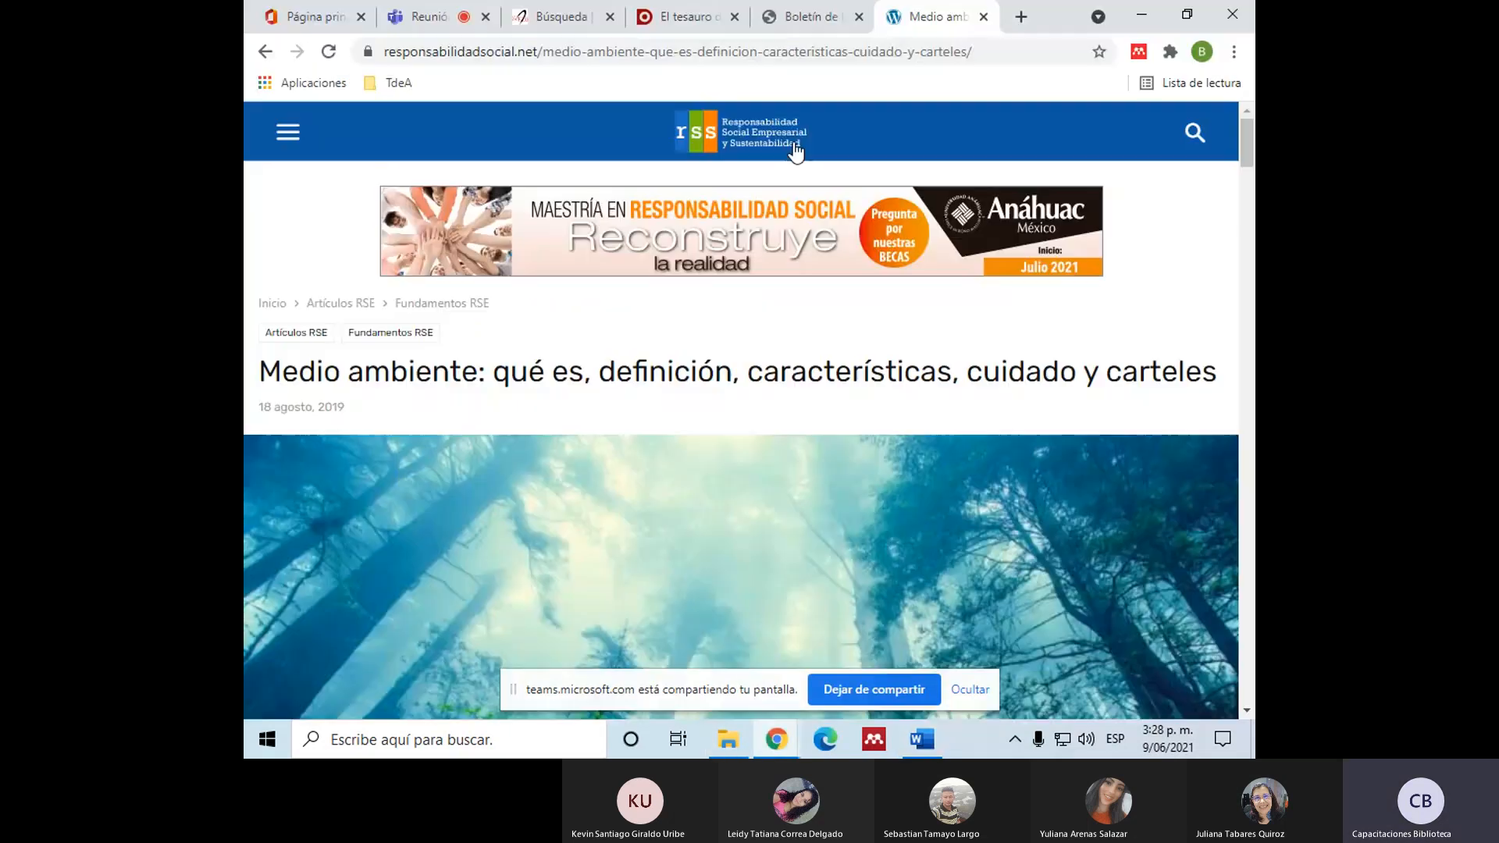
pyautogui.click(765, 54)
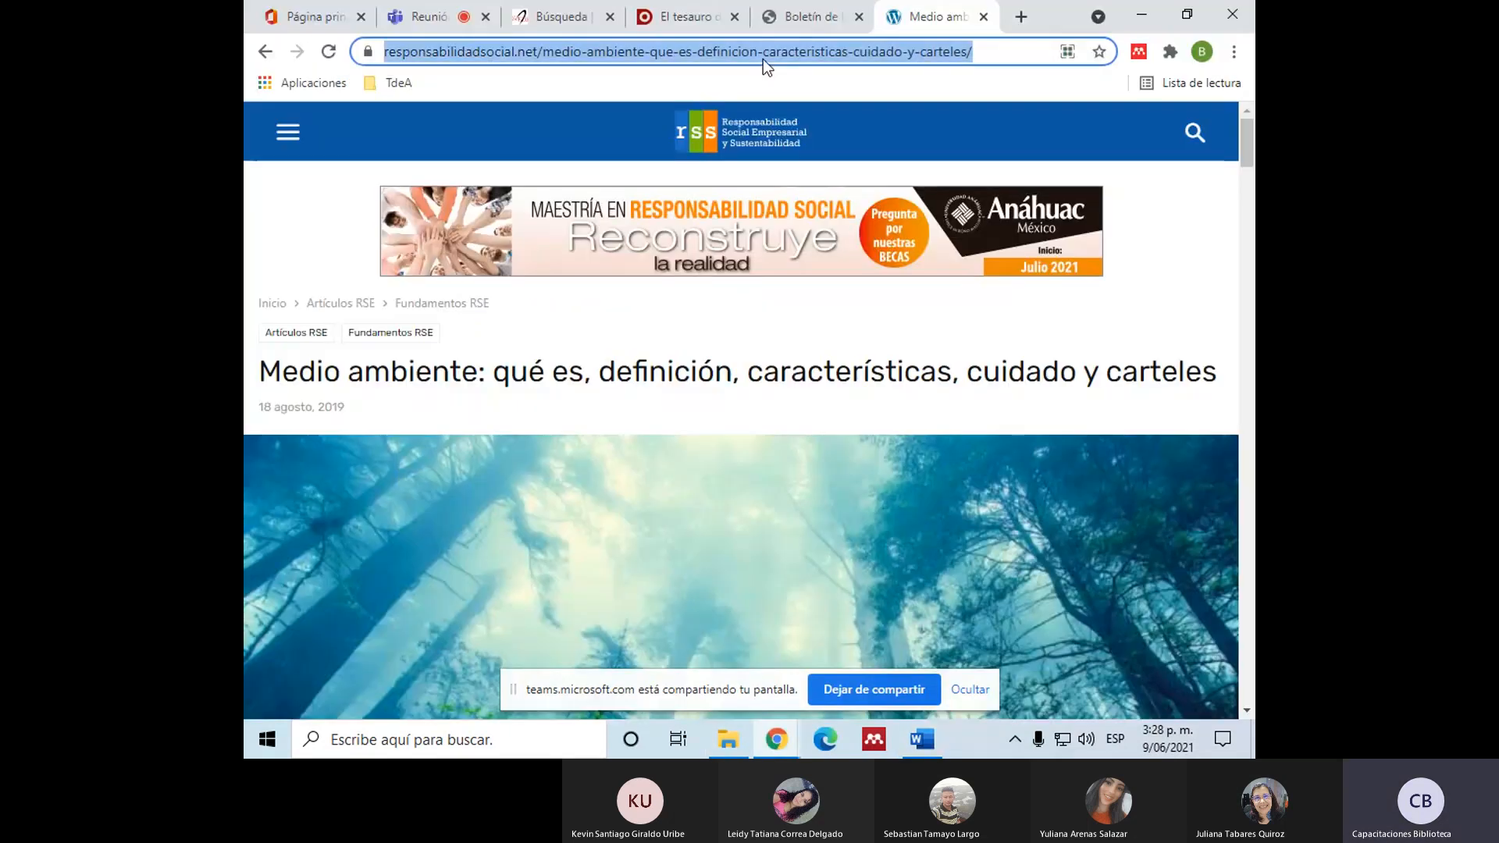
pyautogui.write('gober')
pyautogui.press('Down')
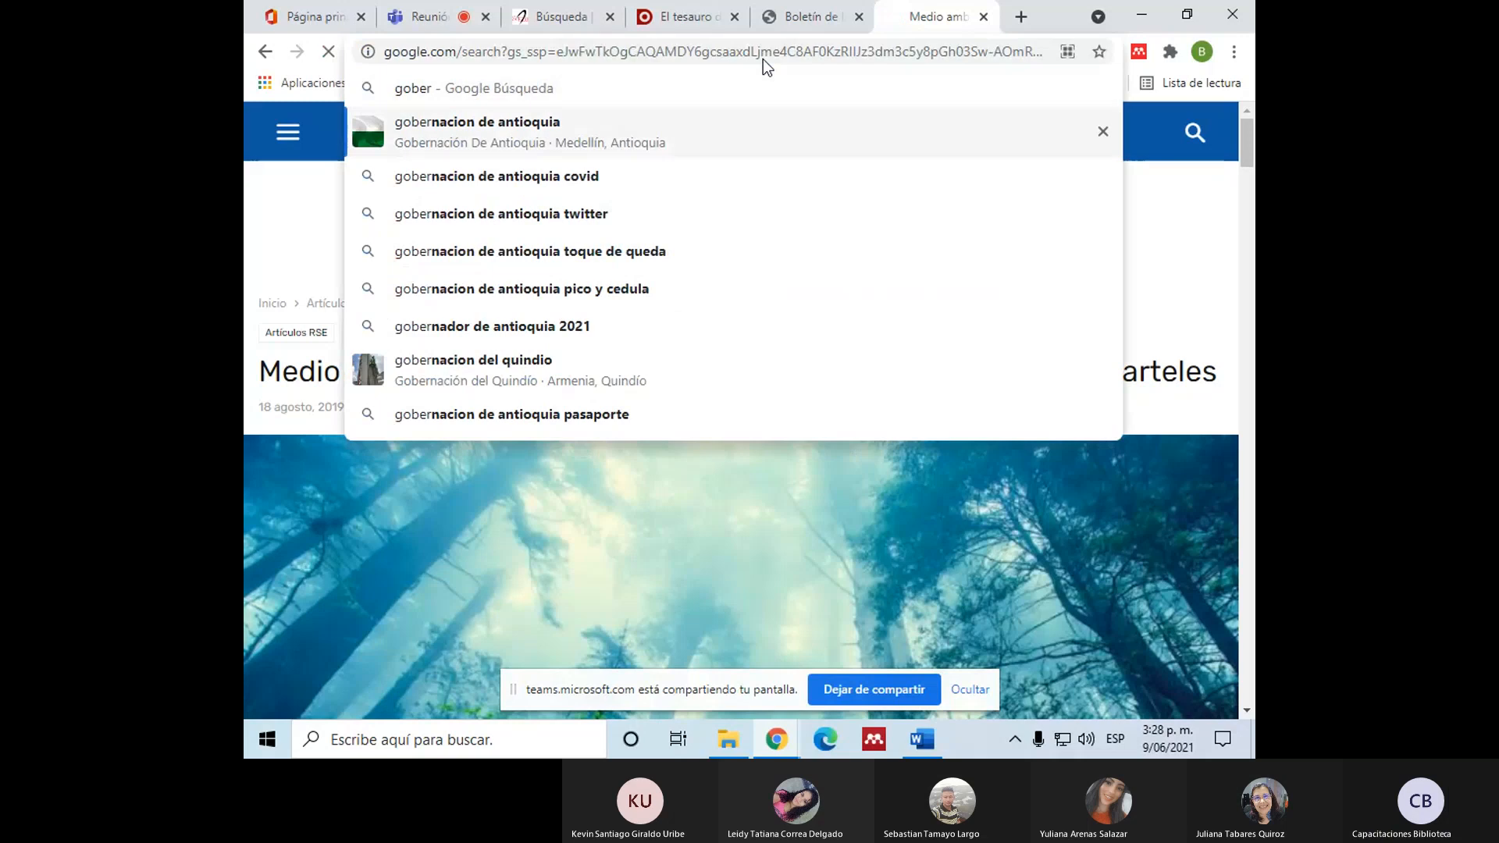
pyautogui.press('Return')
pyautogui.click(530, 319)
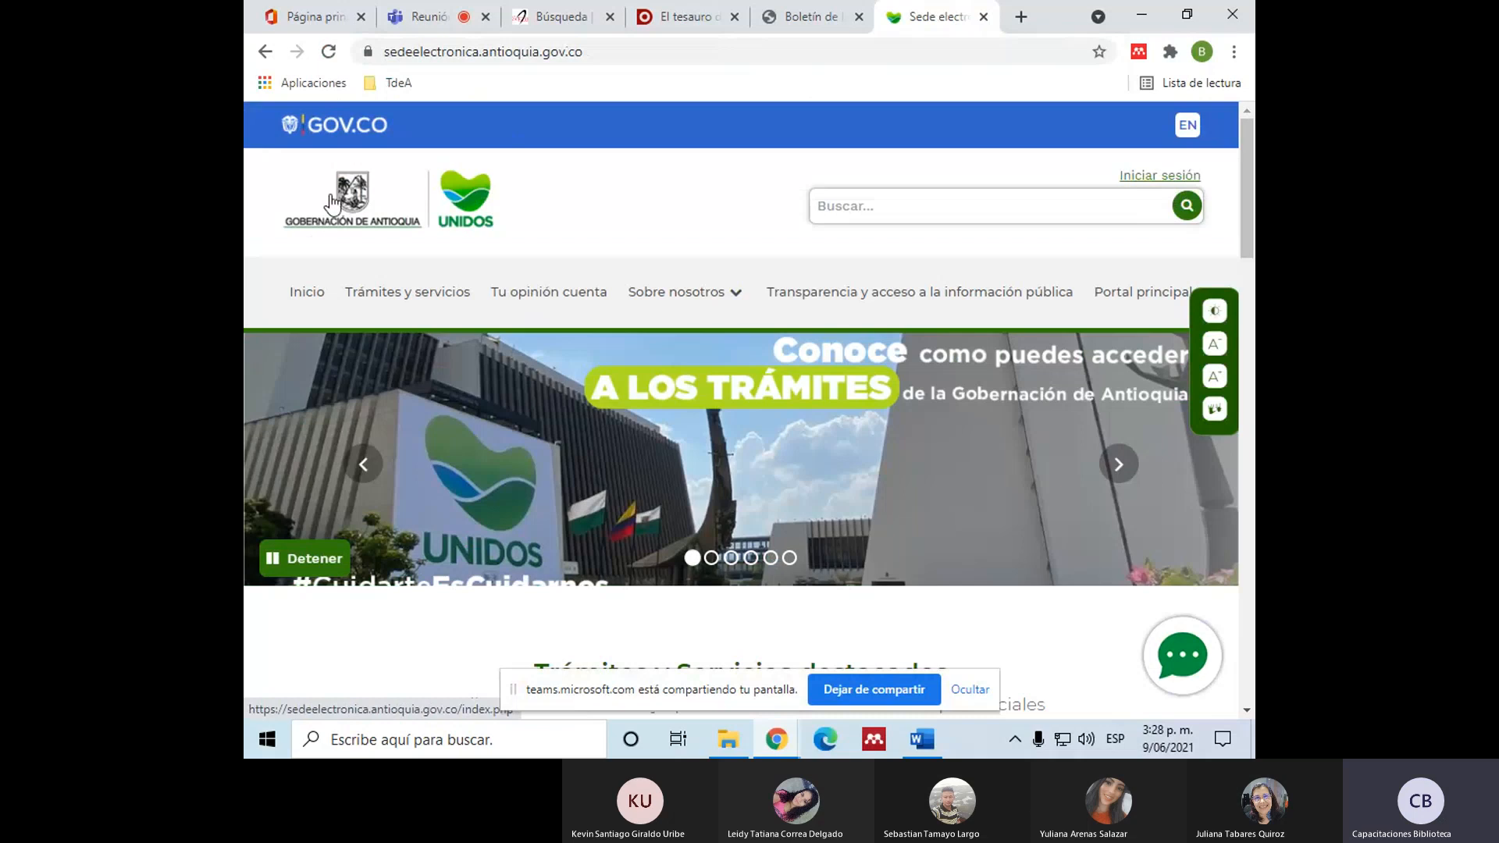
# Step: Return to Word and review the "Medio ambiente" in-text citation alongside the Referencias list
pyautogui.click(923, 740)
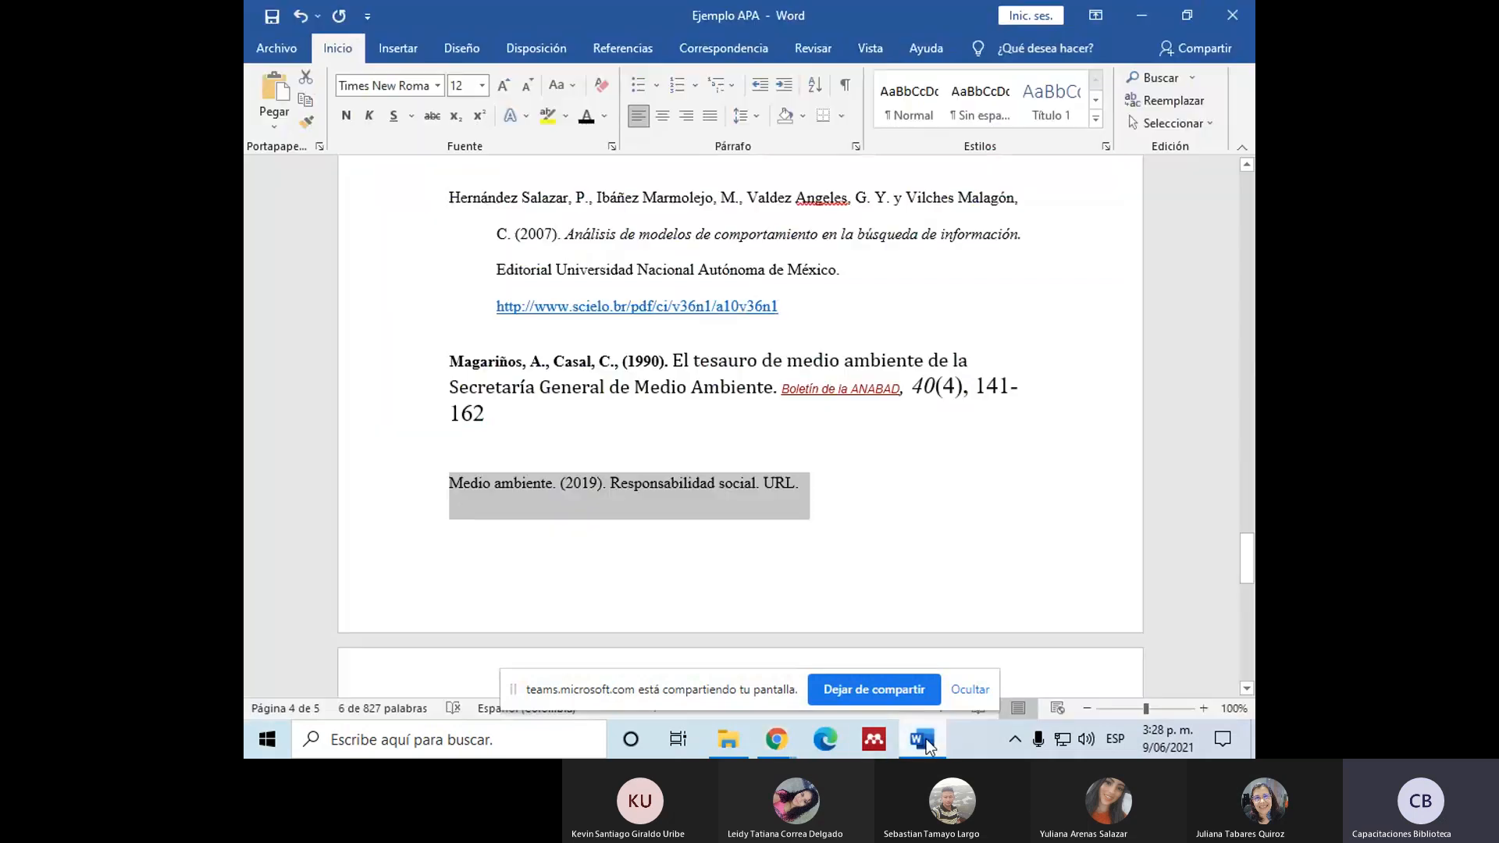
pyautogui.scroll(4, 684, 522)
pyautogui.scroll(-1, 685, 522)
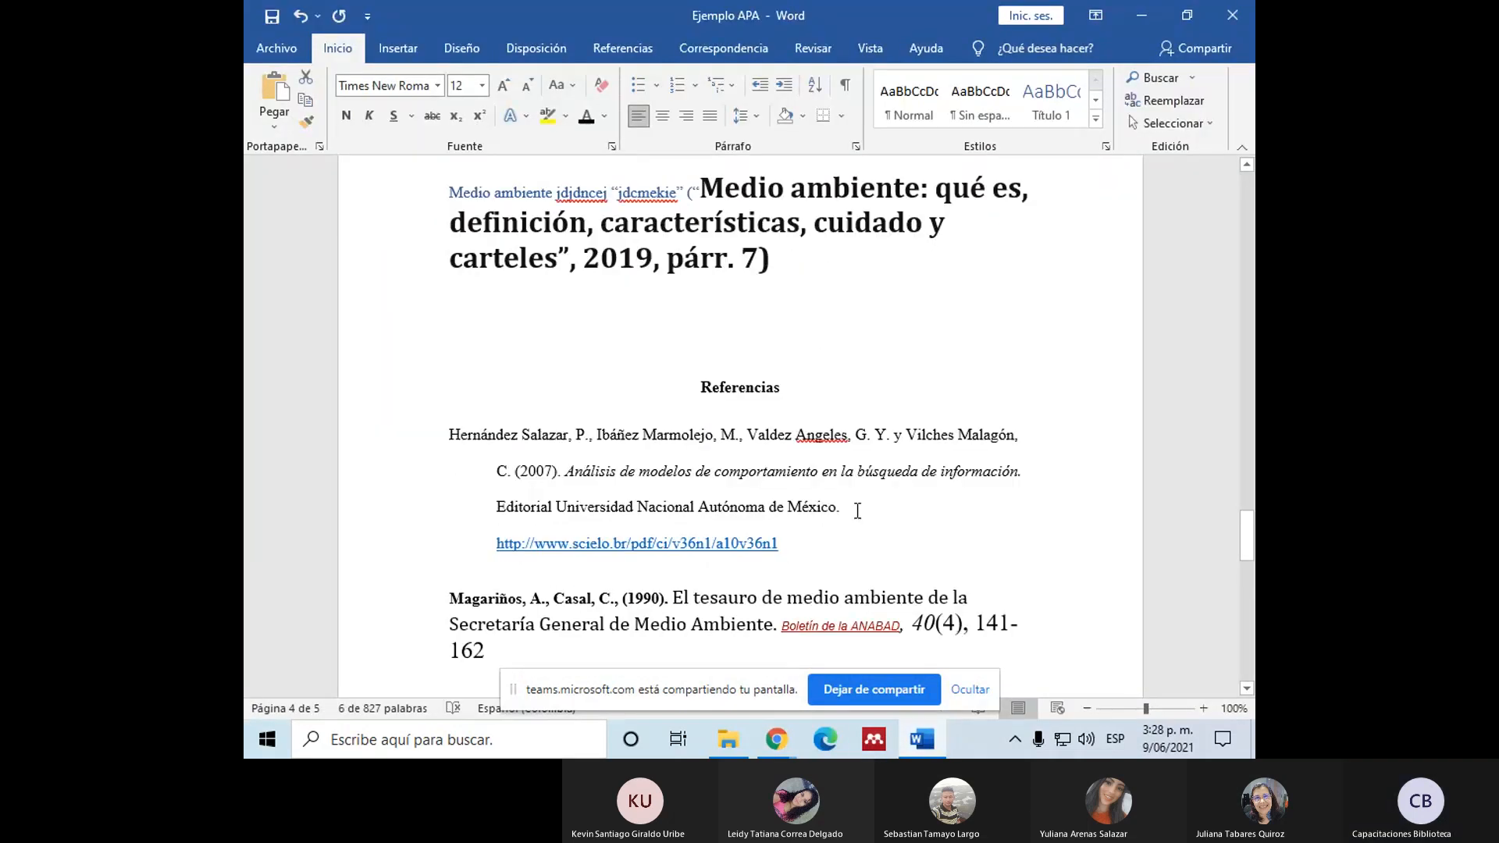
pyautogui.scroll(-3, 857, 508)
# Step: Switch to Chrome, search for "galletas noel", open the noel.com.co site and highlight the company name on its home page
pyautogui.click(769, 738)
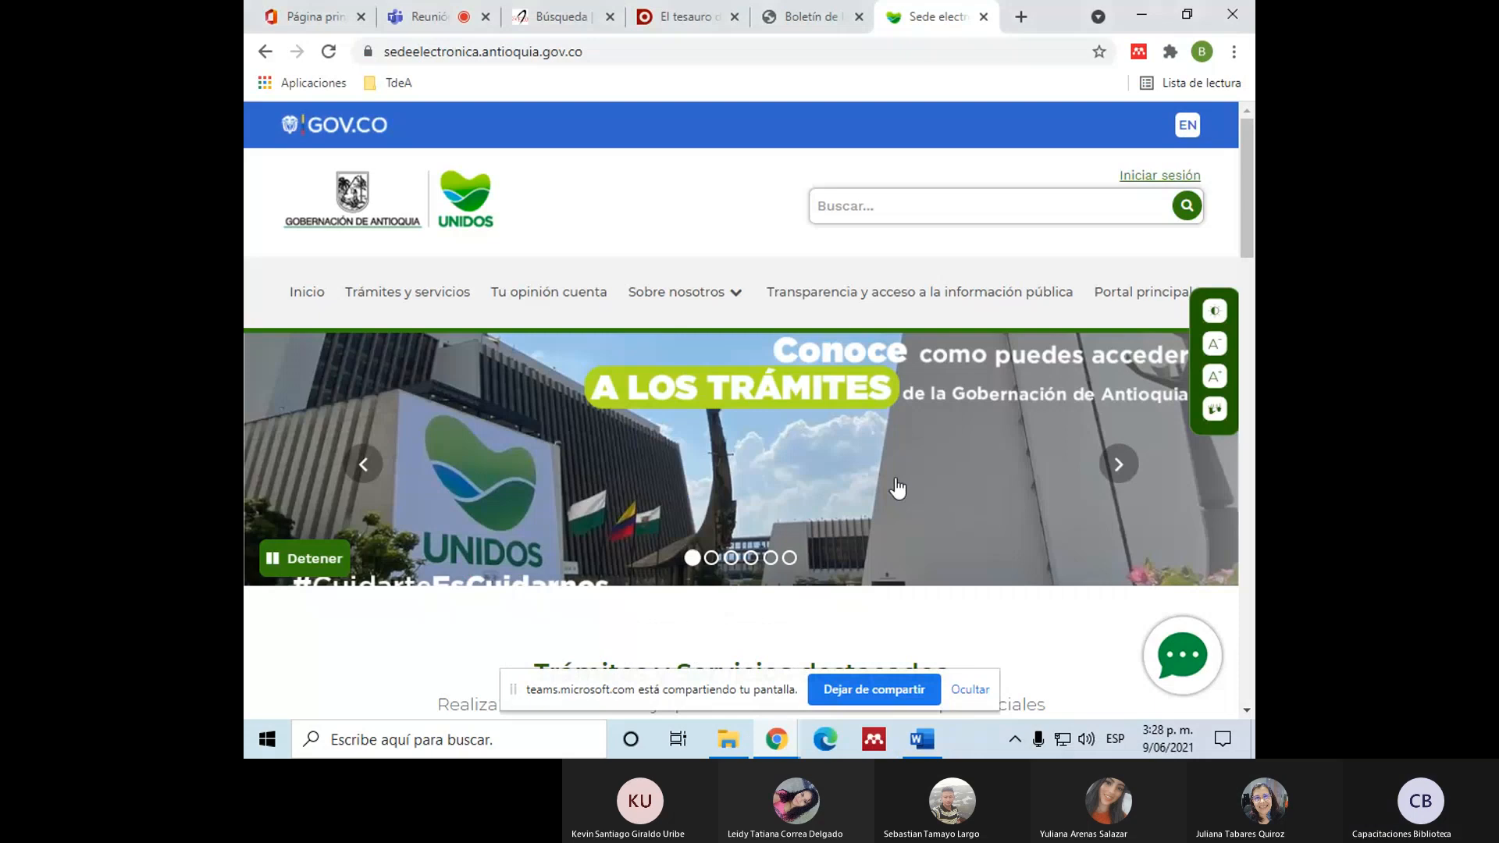
pyautogui.click(651, 55)
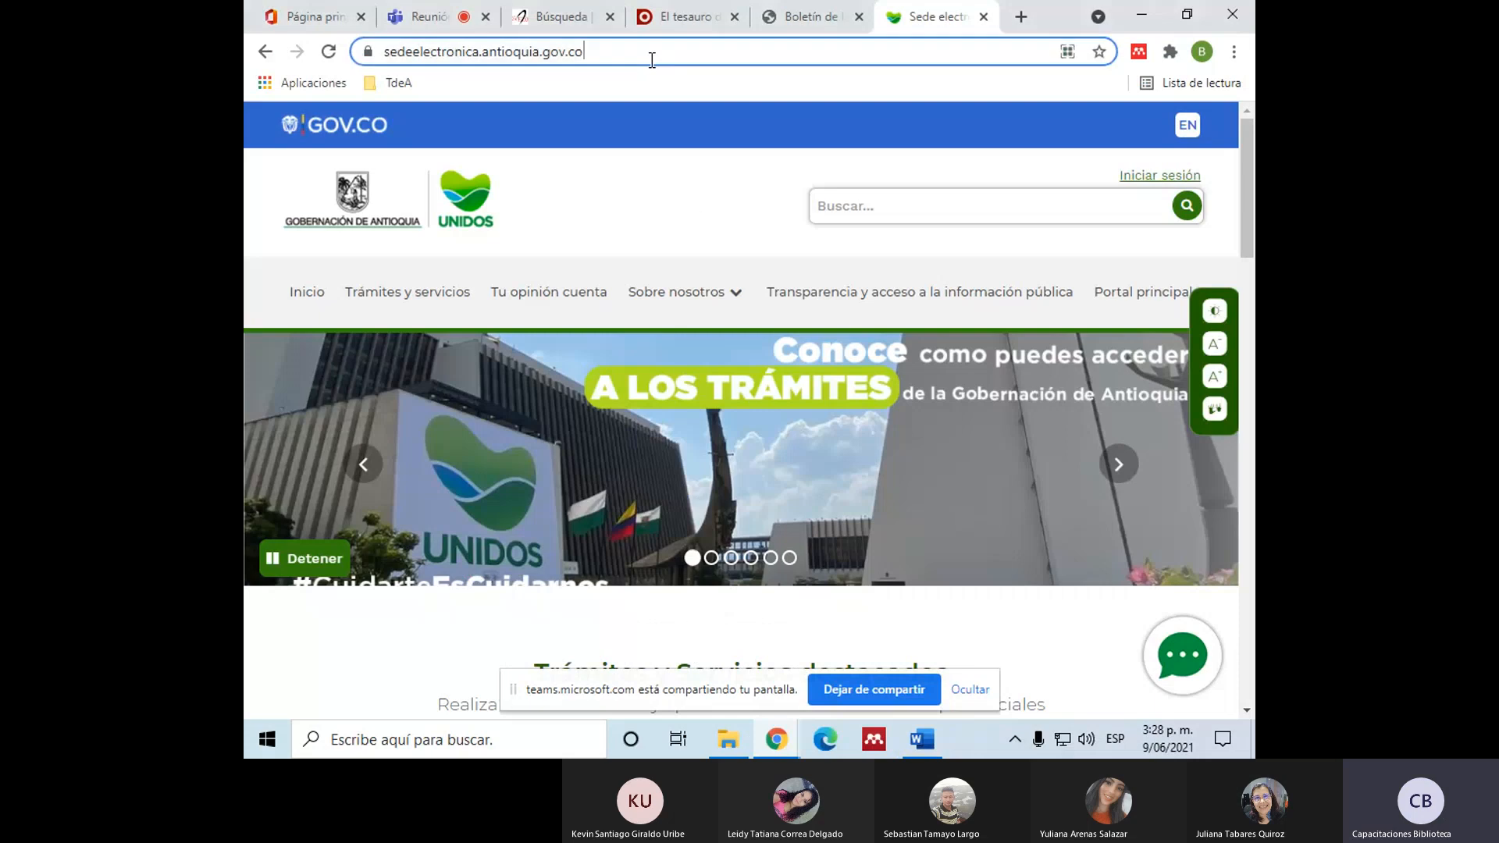
pyautogui.write('gal')
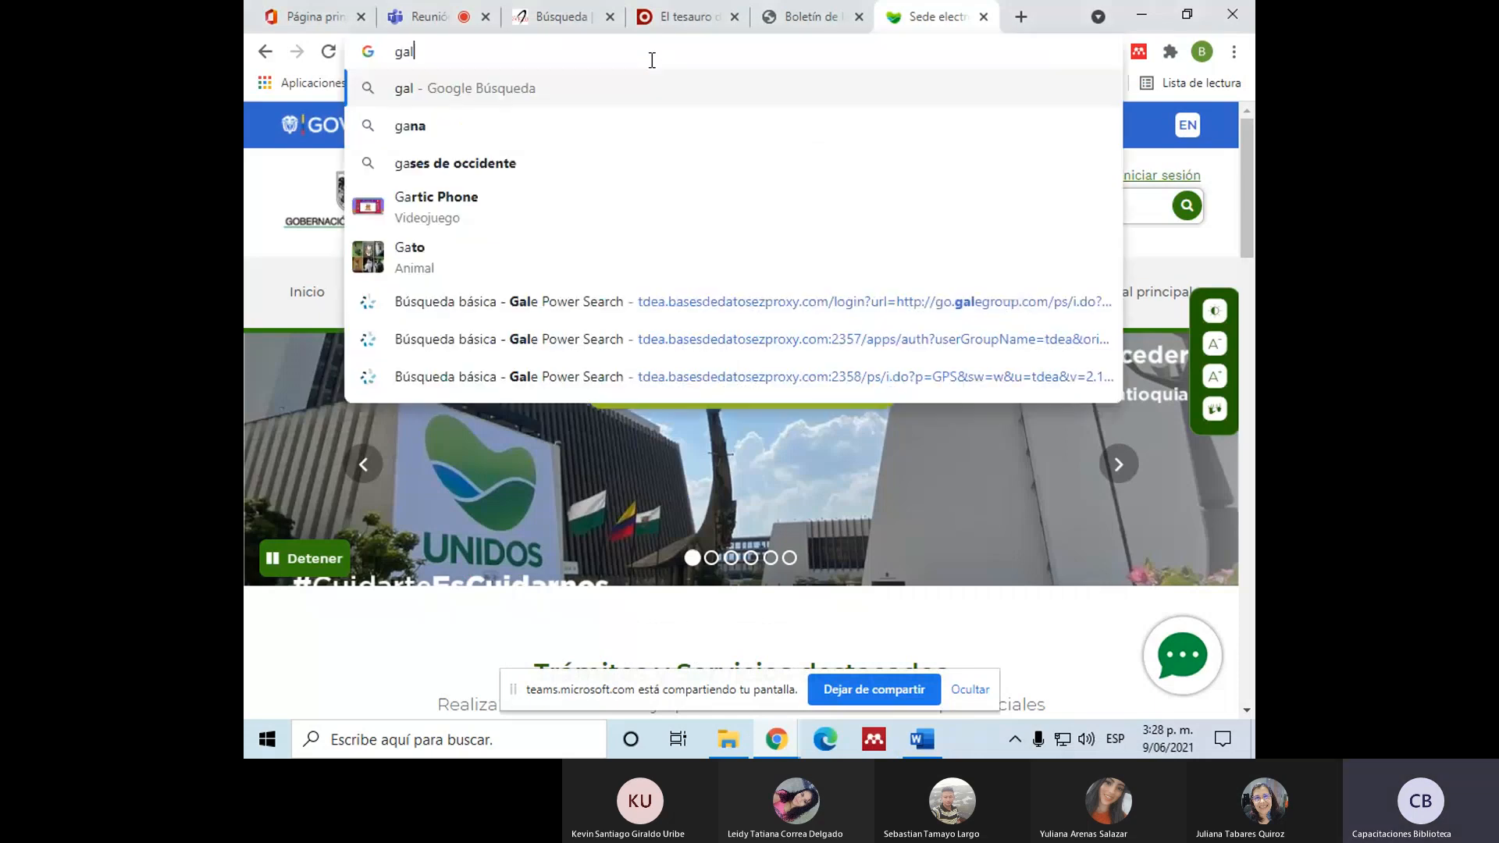
pyautogui.write('letas noel')
pyautogui.press('Return')
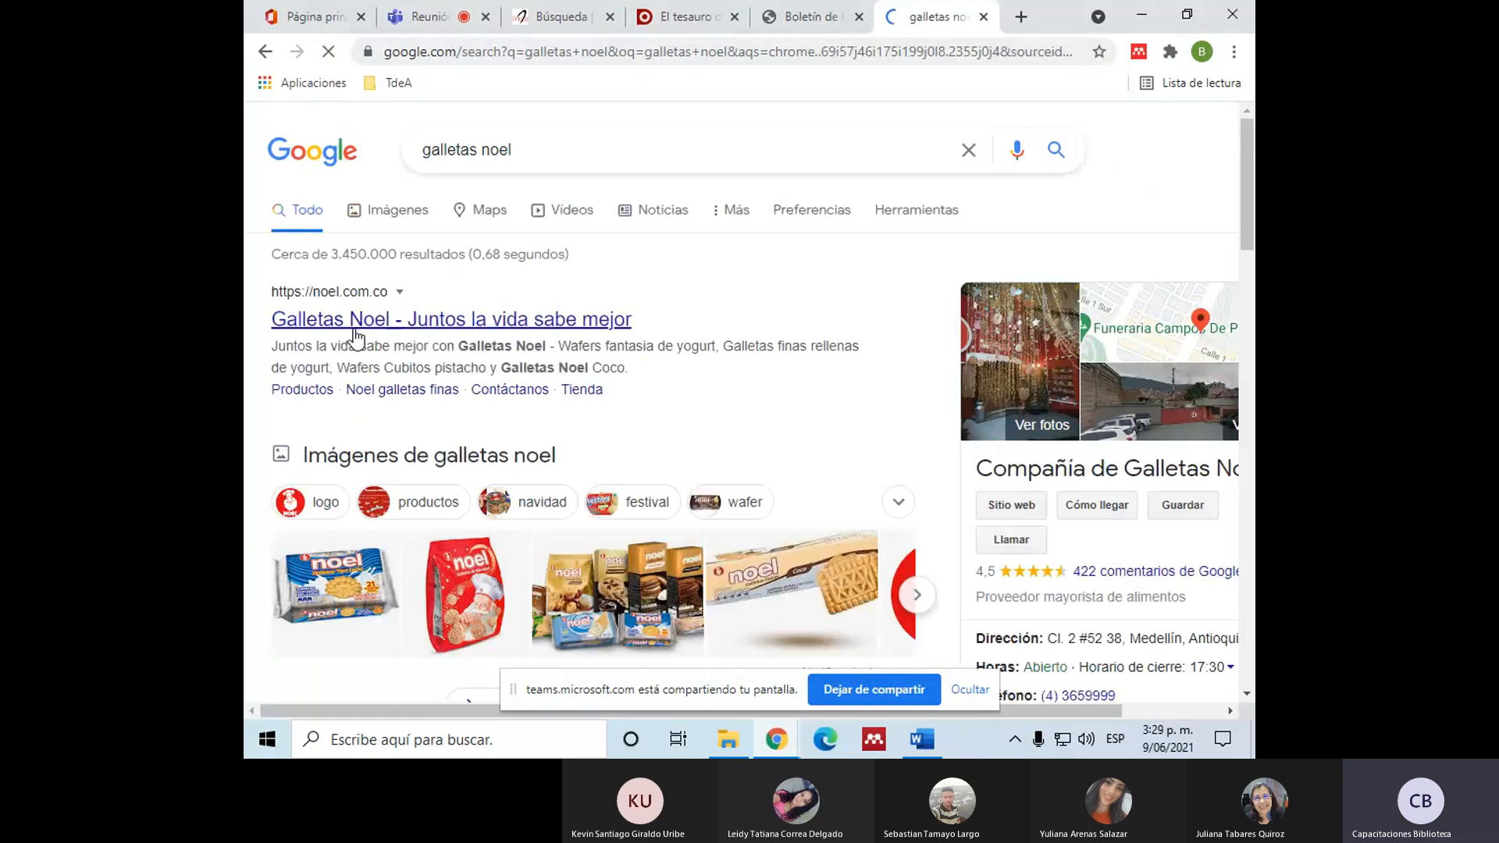
pyautogui.click(353, 327)
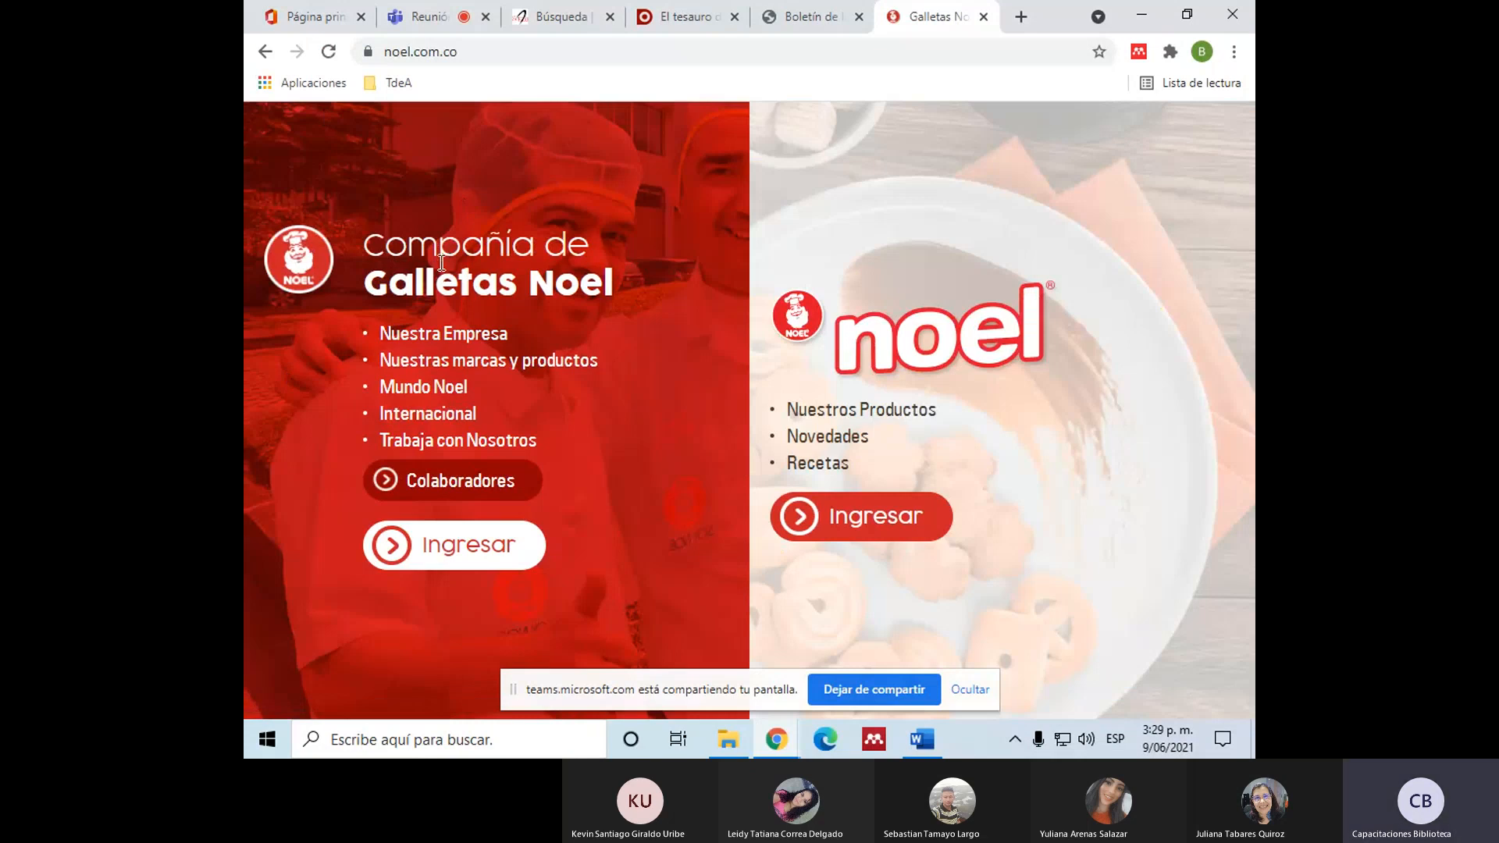
pyautogui.moveTo(385, 242); pyautogui.dragTo(625, 295)
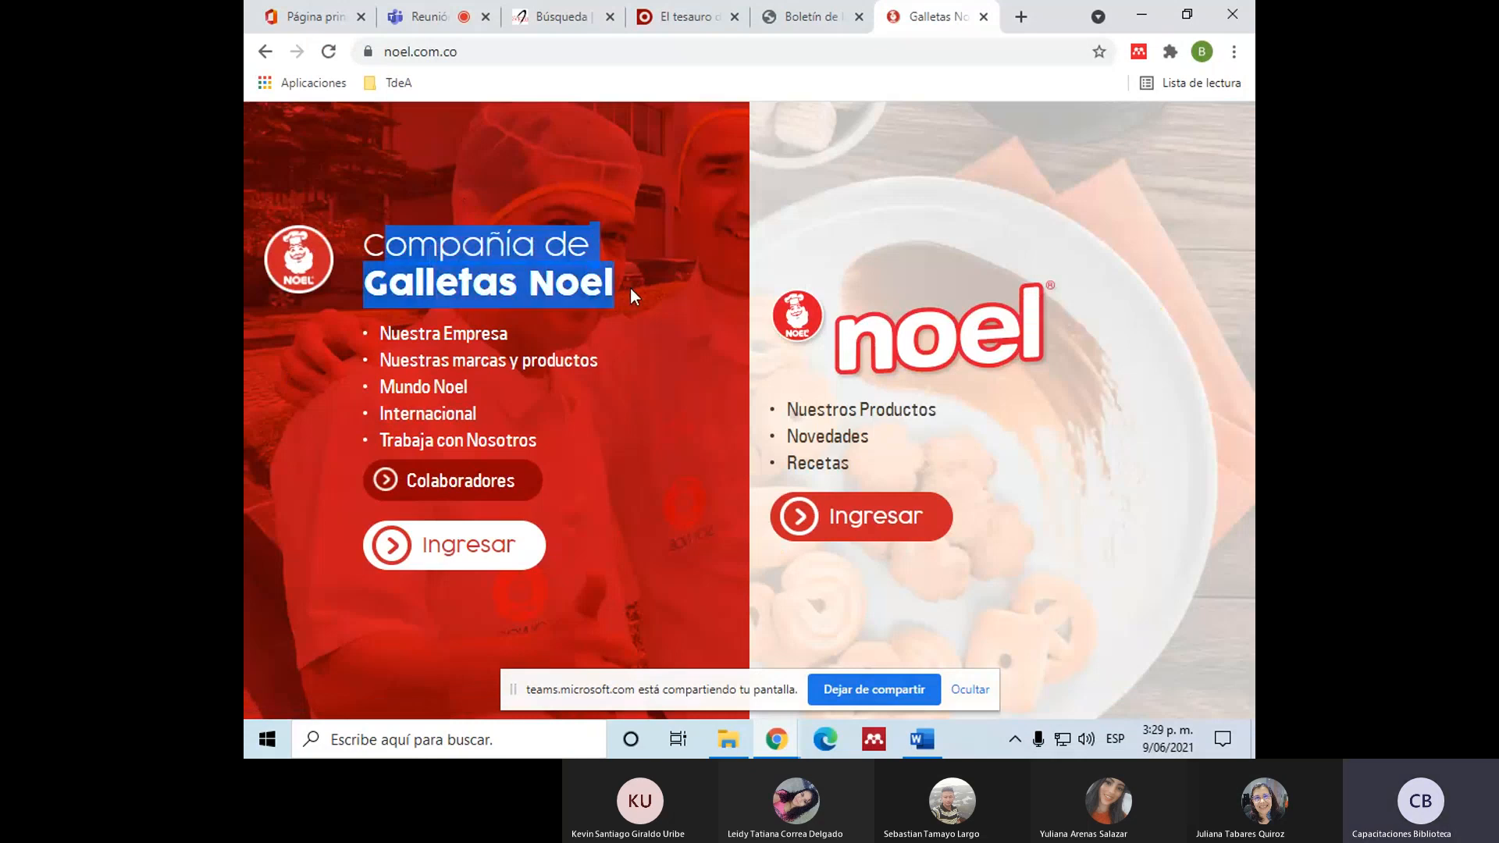
# Step: Switch to Word and write "Compañía Galletas Noel" on the empty line below the "Medio ambiente" citation
pyautogui.click(922, 739)
pyautogui.scroll(3, 691, 537)
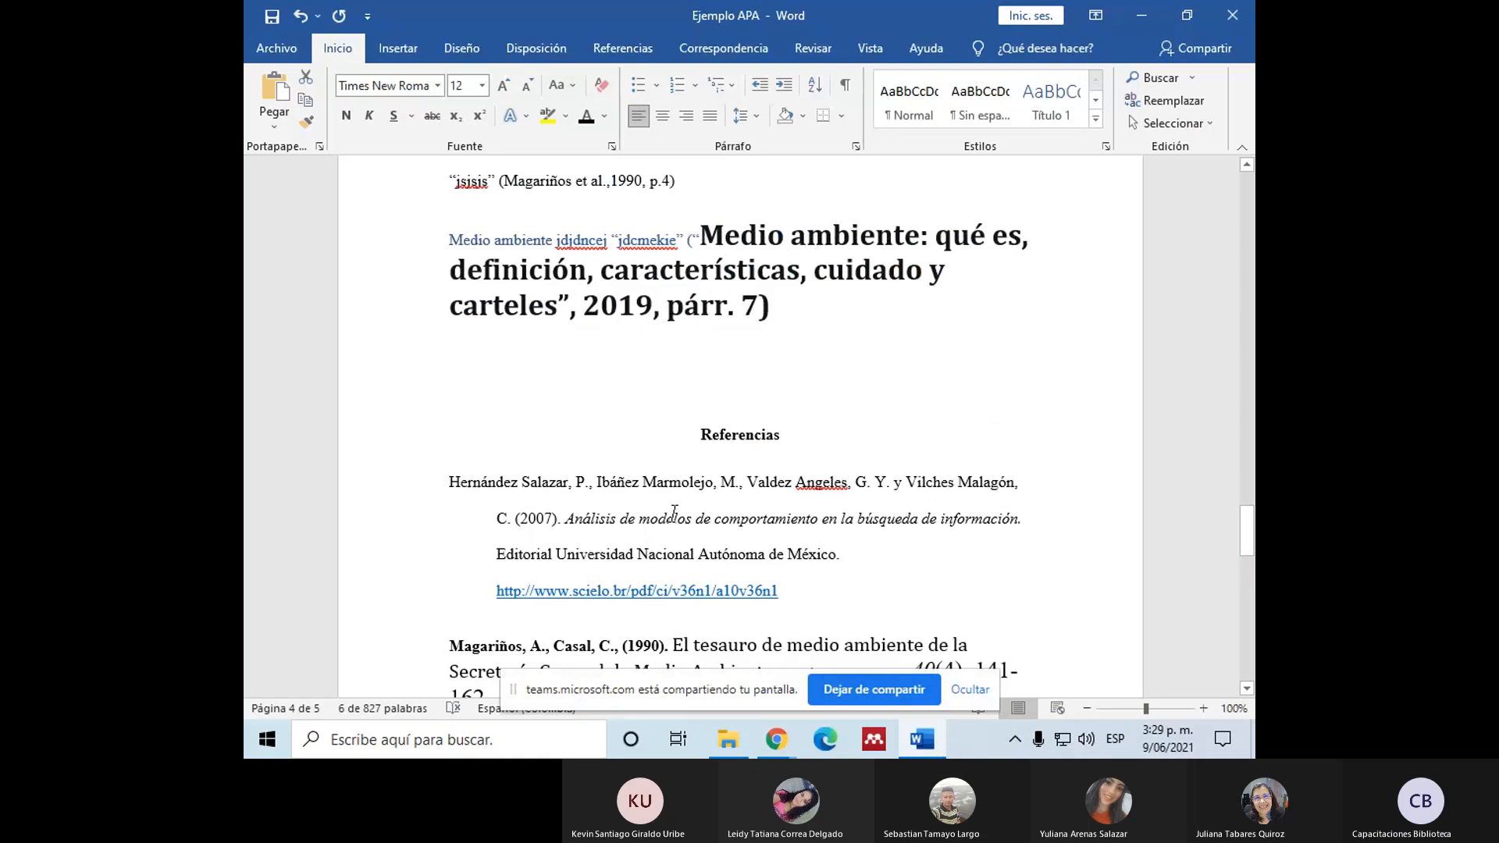
pyautogui.scroll(2, 488, 546)
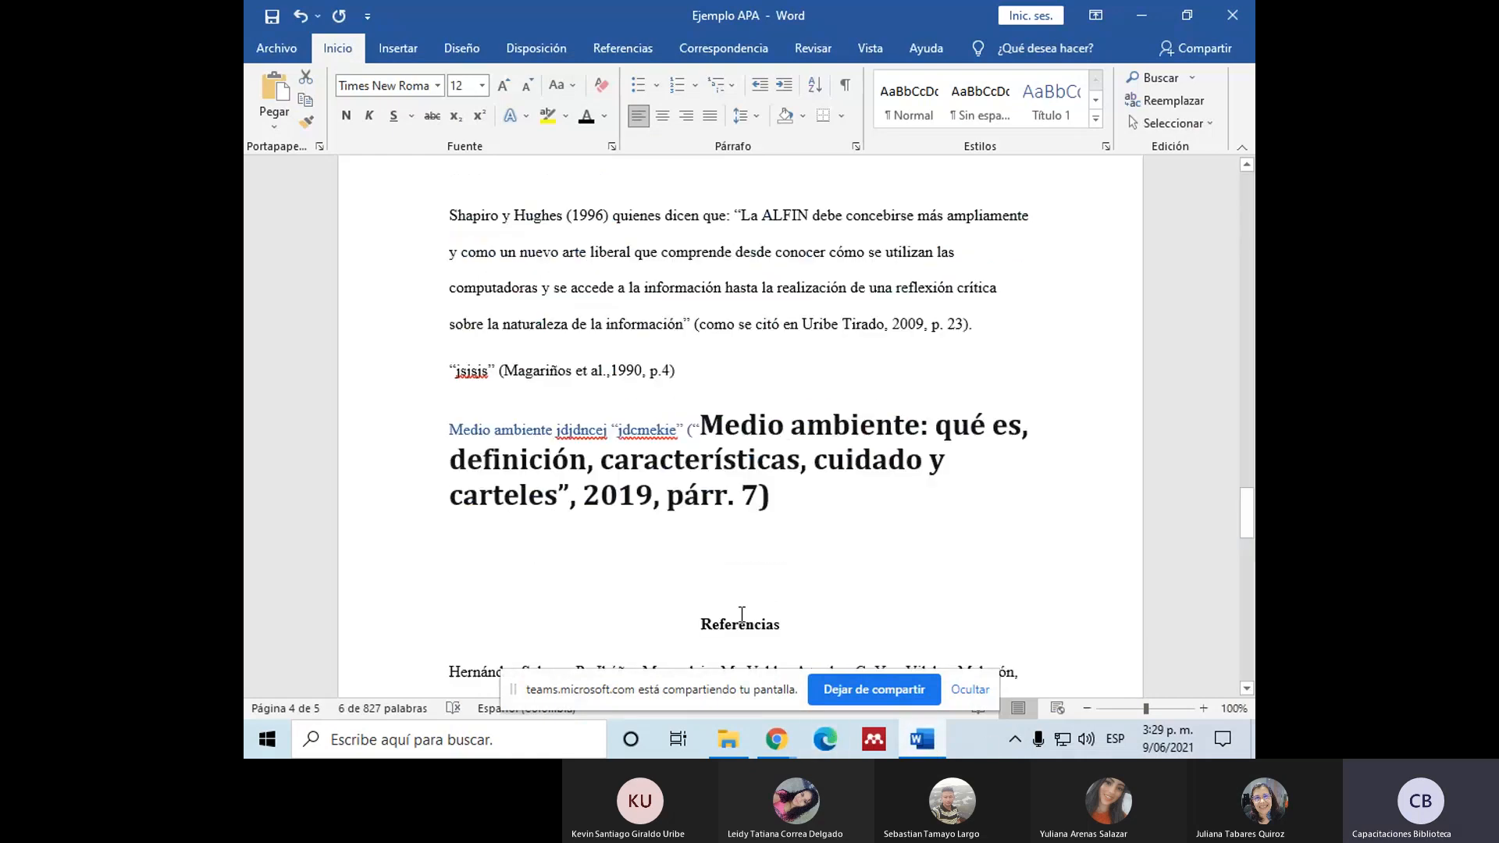
pyautogui.click(485, 555)
pyautogui.write('C')
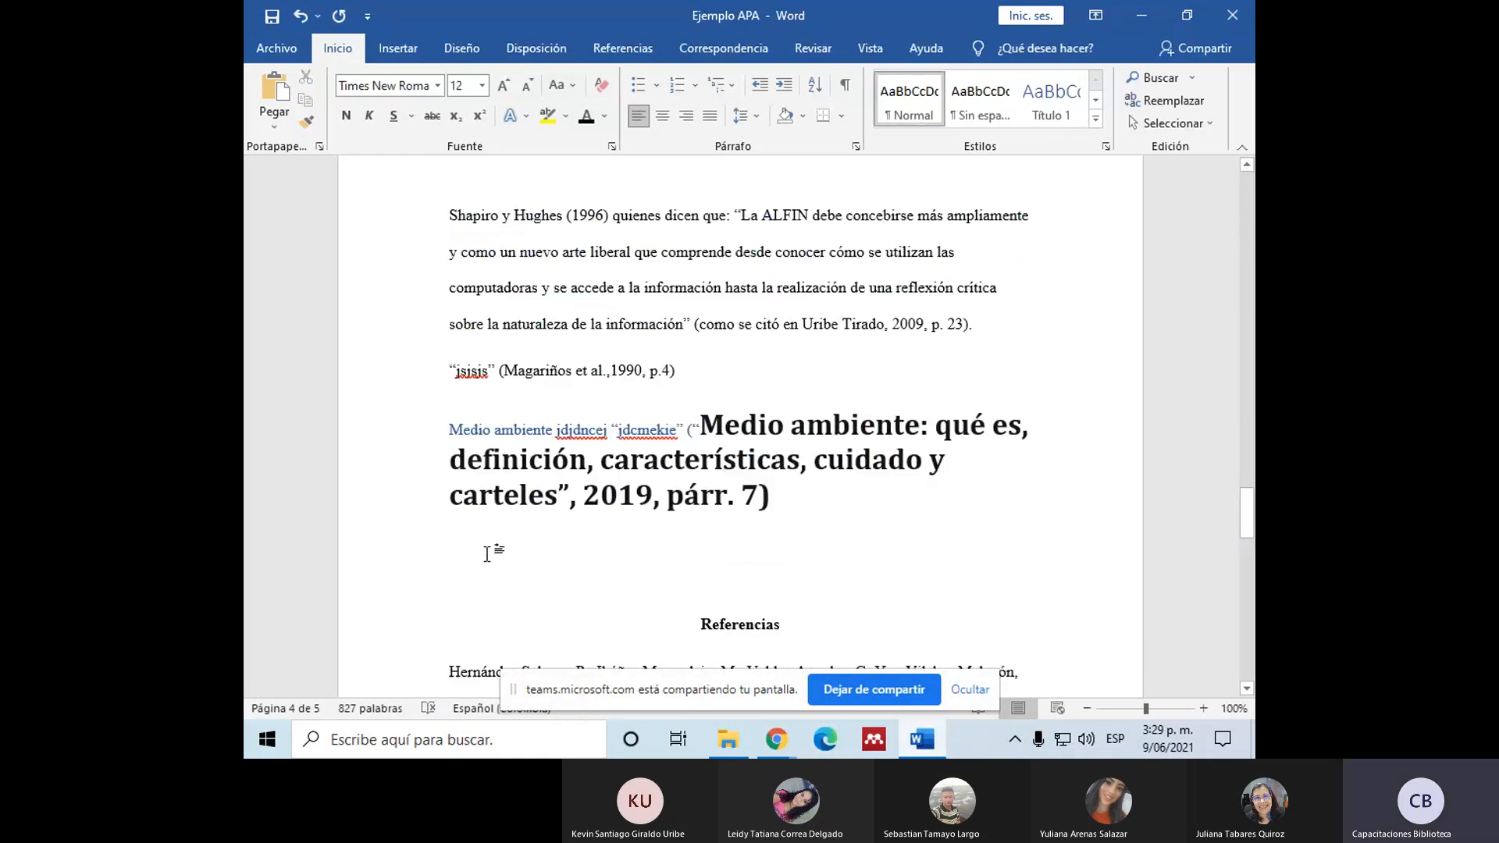
pyautogui.write('ompañ')
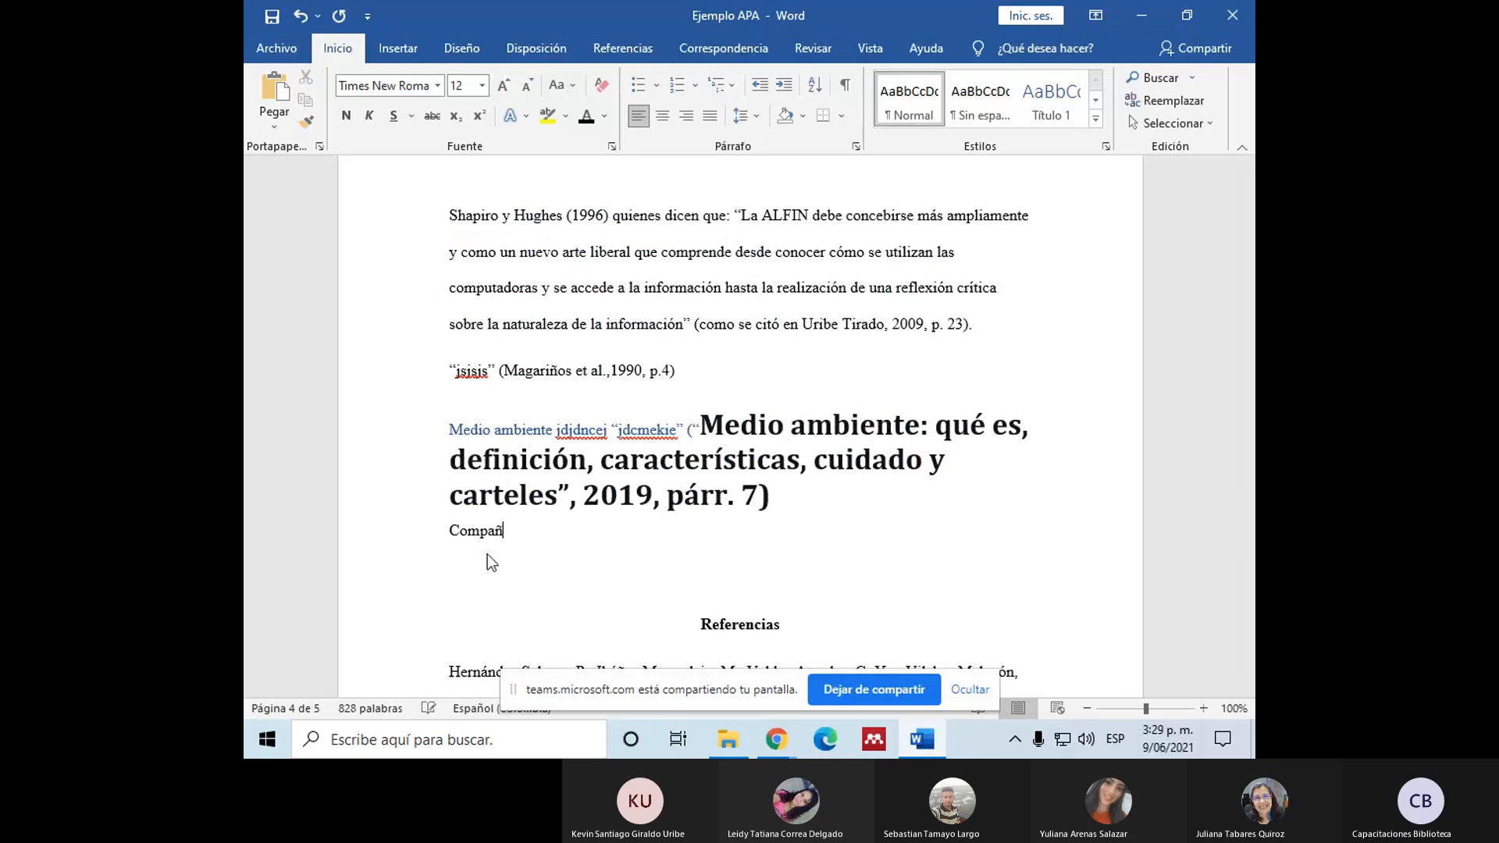
pyautogui.write('iía Gall')
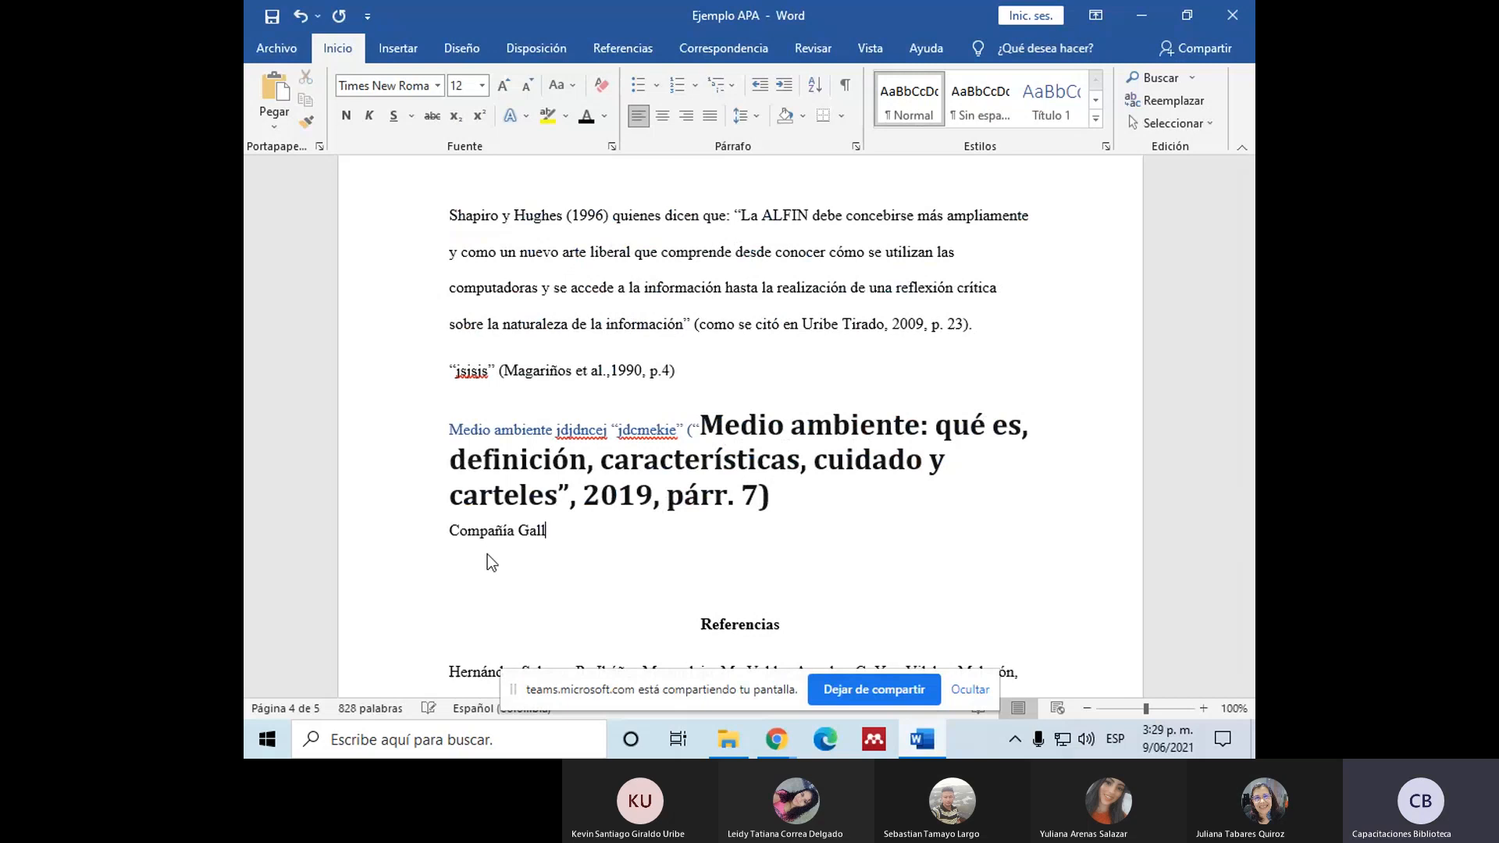
pyautogui.write('etas Noel')
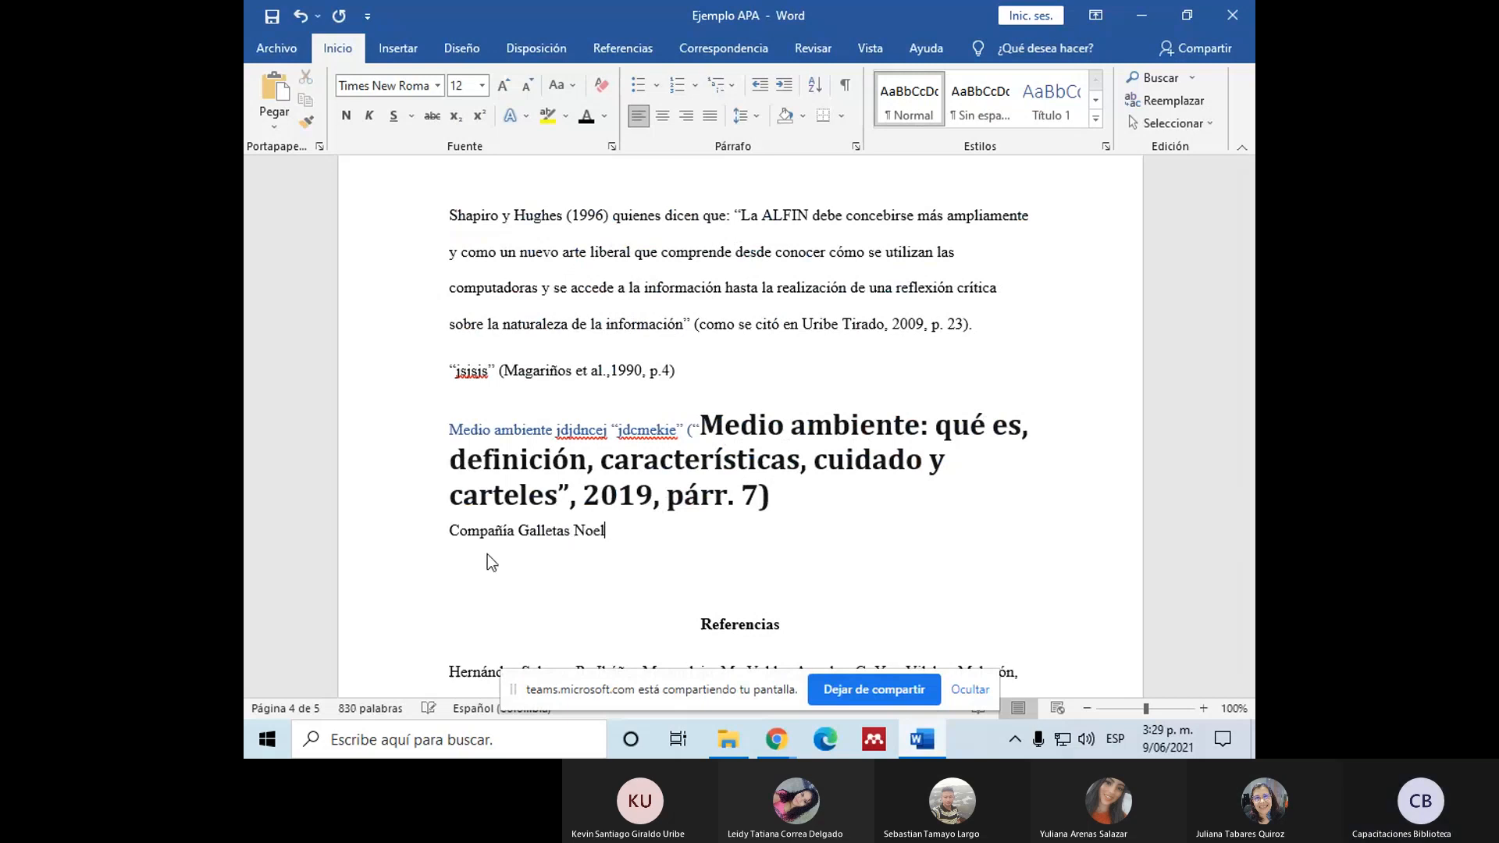
pyautogui.write(' (')
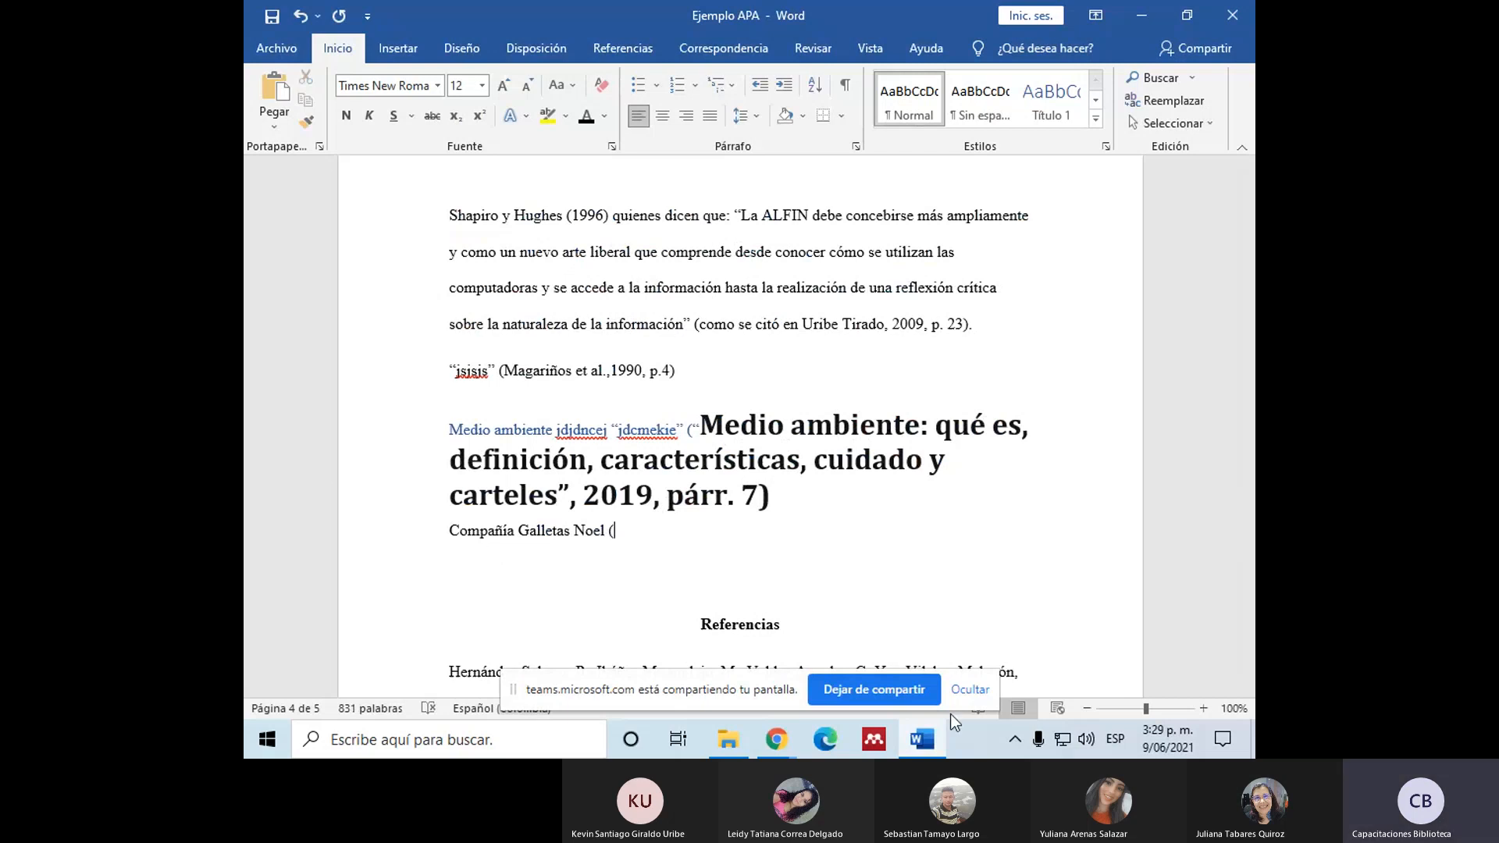
pyautogui.write('s.f.) jsnmcjdjdmc')
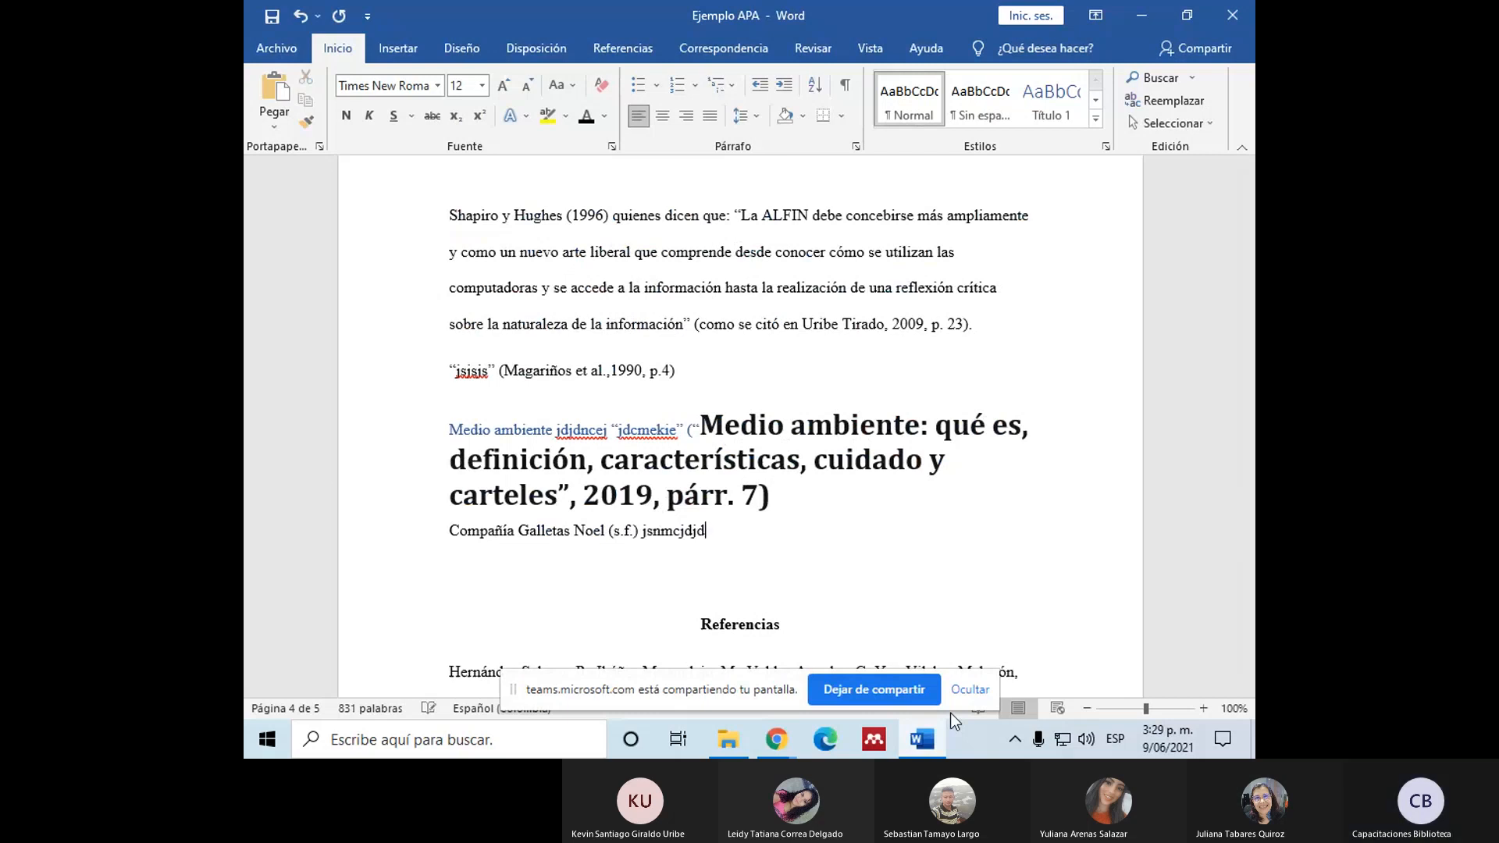